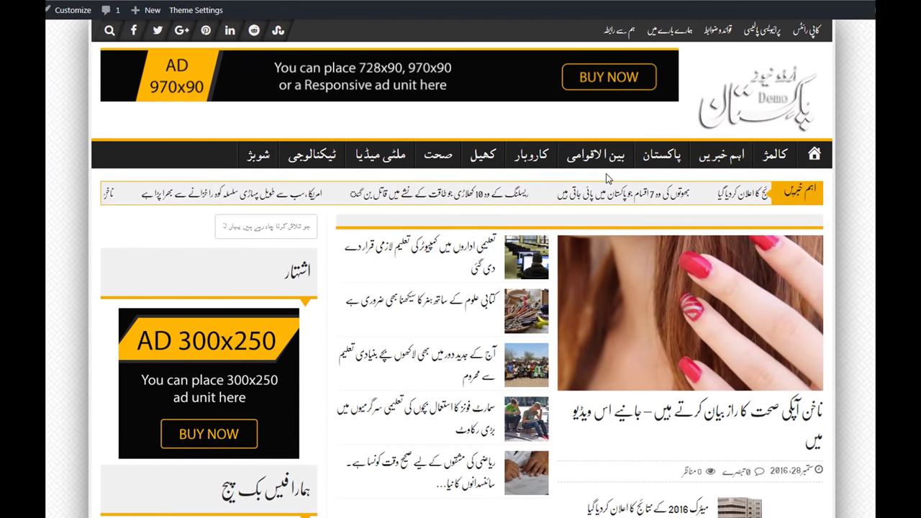
Look over the site's current front page from the header and news sections down to the footer
scroll(861, 306, "down", 1)
scroll(861, 305, "down", 10)
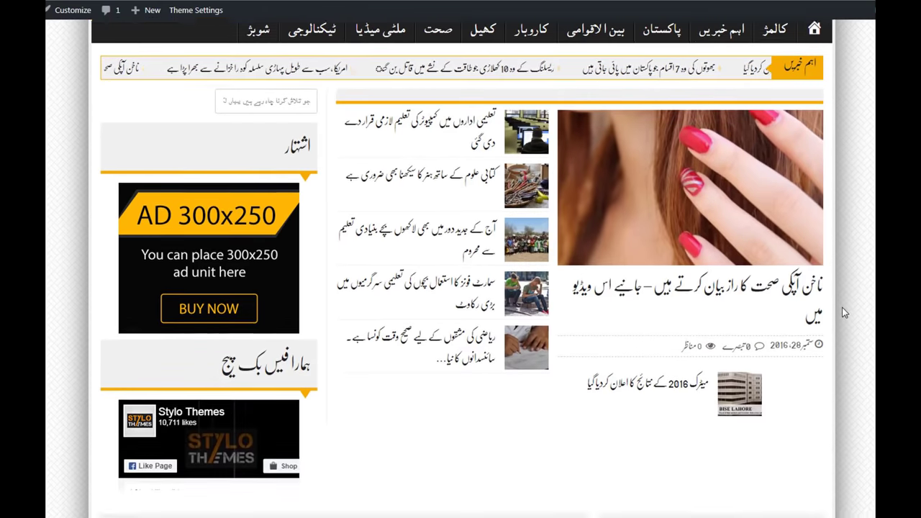
scroll(844, 313, "down", 15)
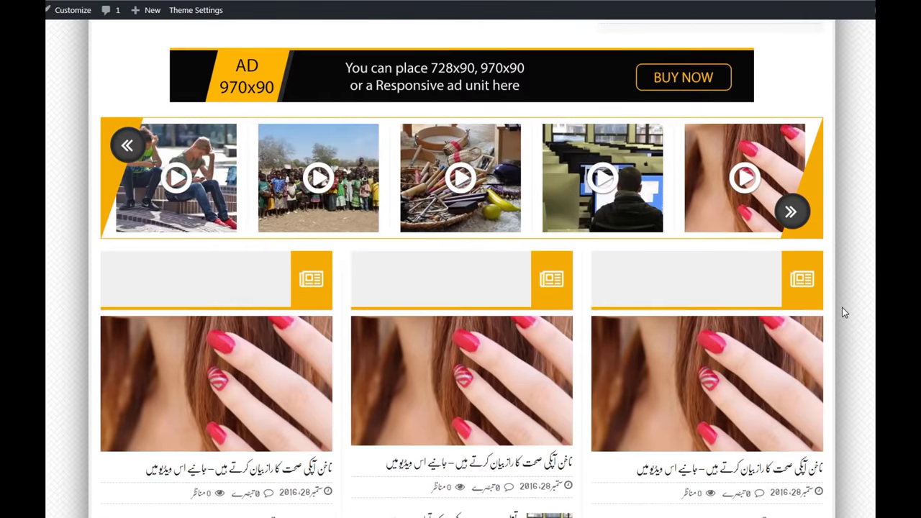
scroll(842, 308, "down", 10)
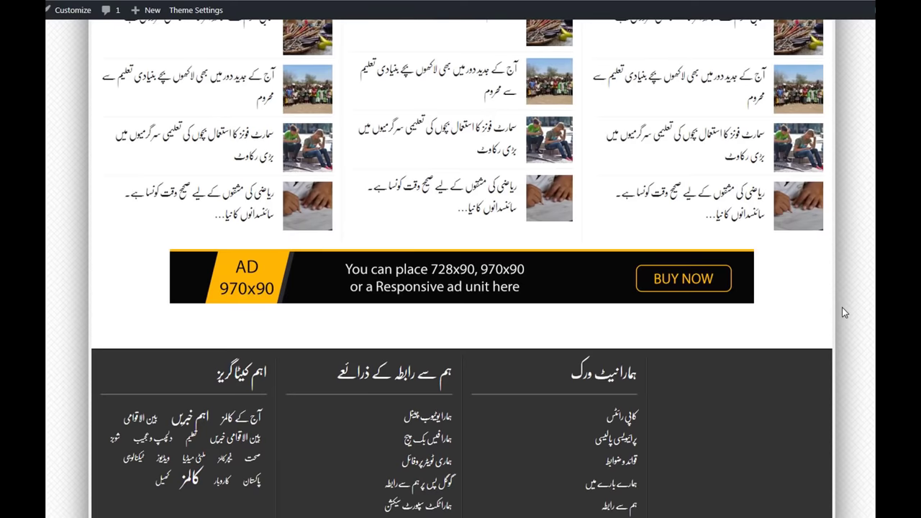
scroll(842, 307, "up", 20)
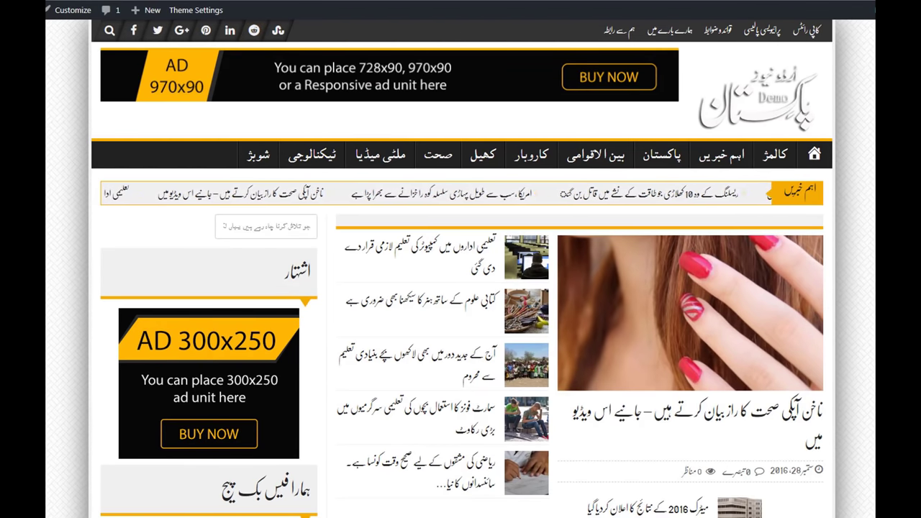
type("wp")
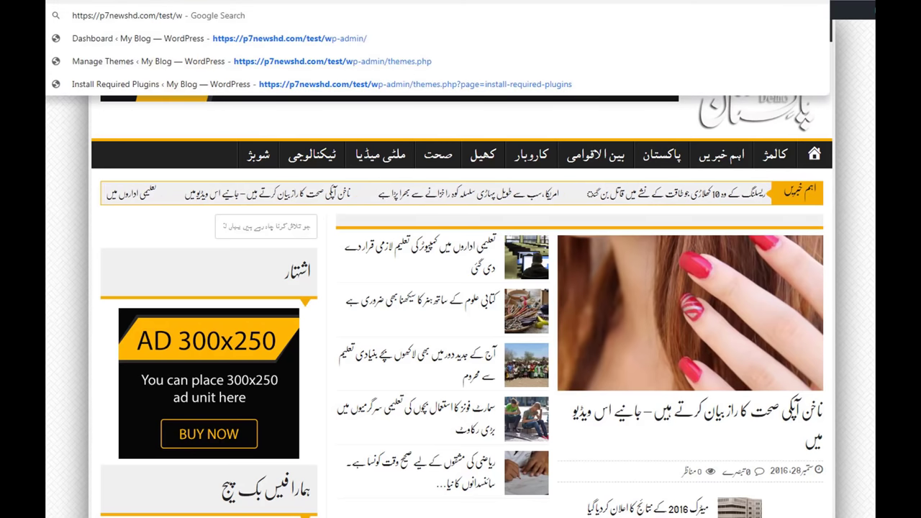
type("-admi")
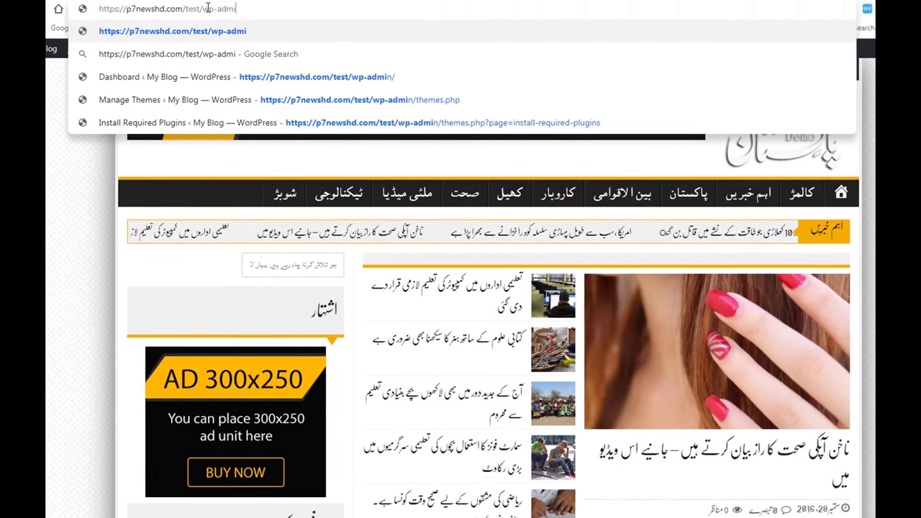
type("n")
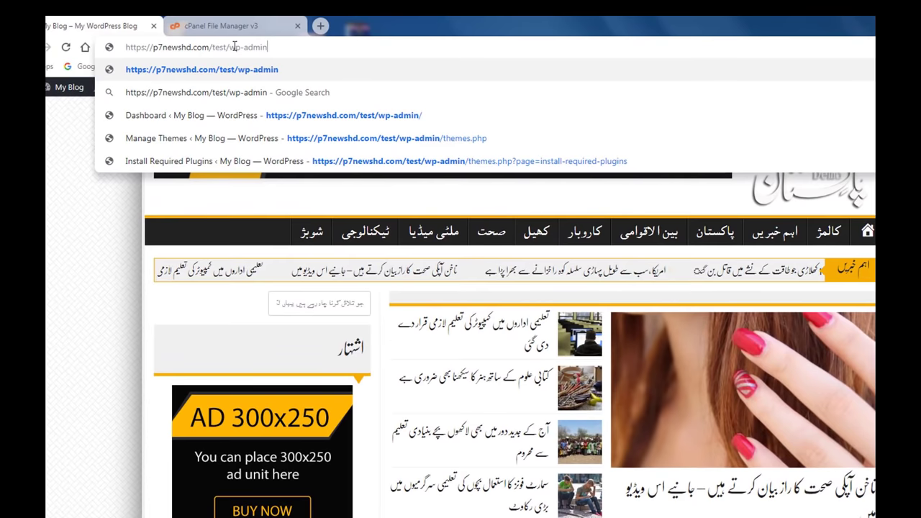
key("Return")
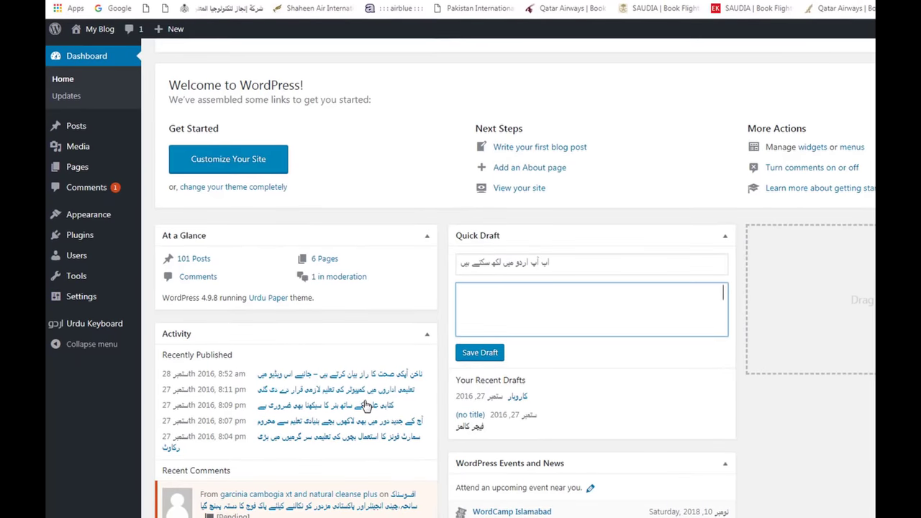
scroll(689, 209, "up", 5)
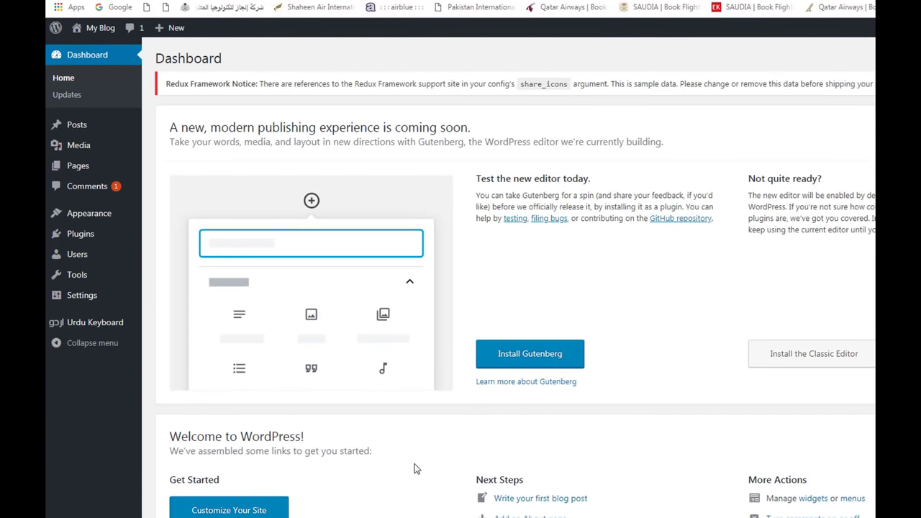
Open the list of installed themes from the dashboard
mouse_move(89, 213)
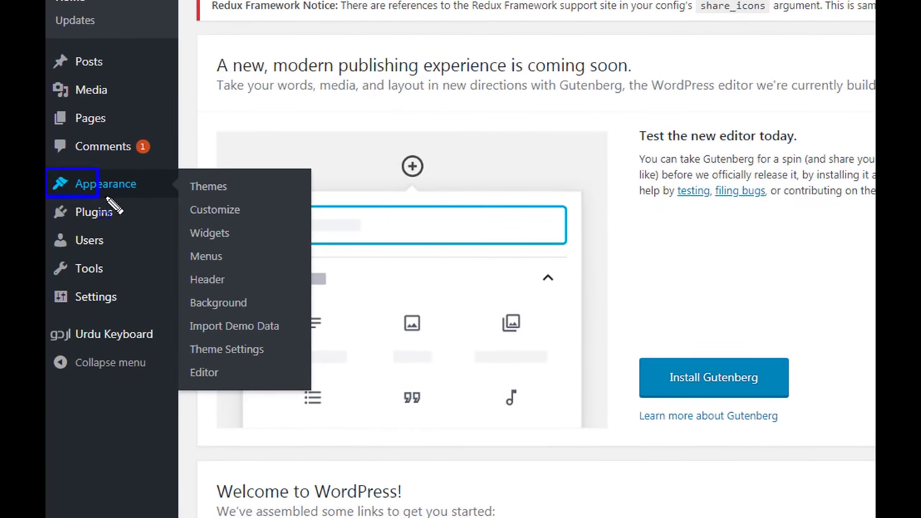
left_click_drag(182, 171, 248, 202)
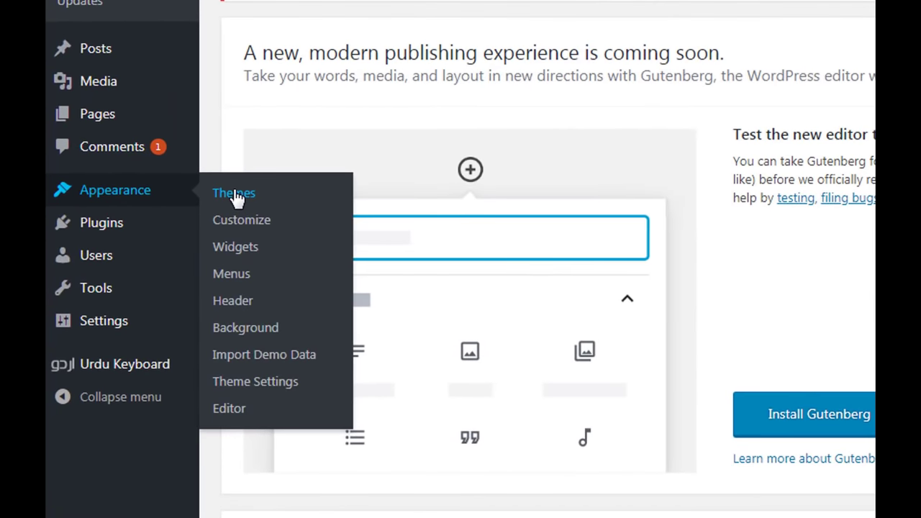
left_click(235, 194)
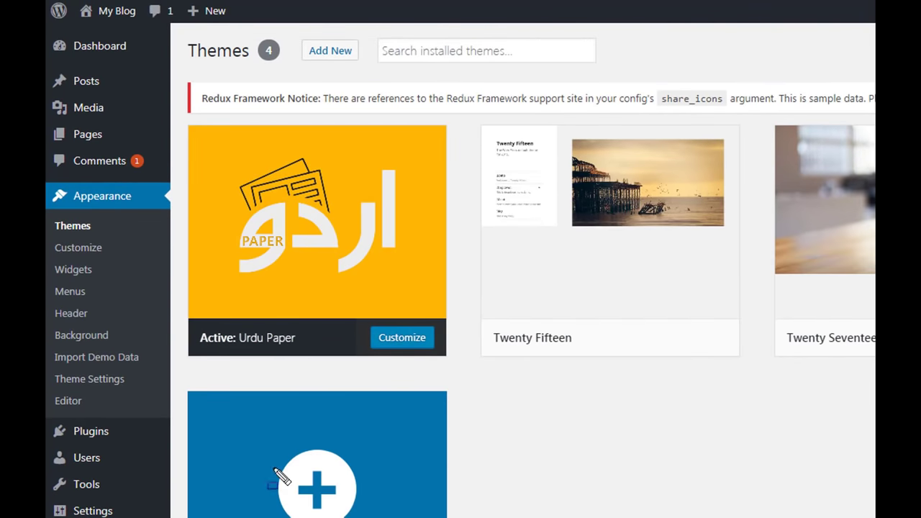
left_click_drag(174, 120, 454, 364)
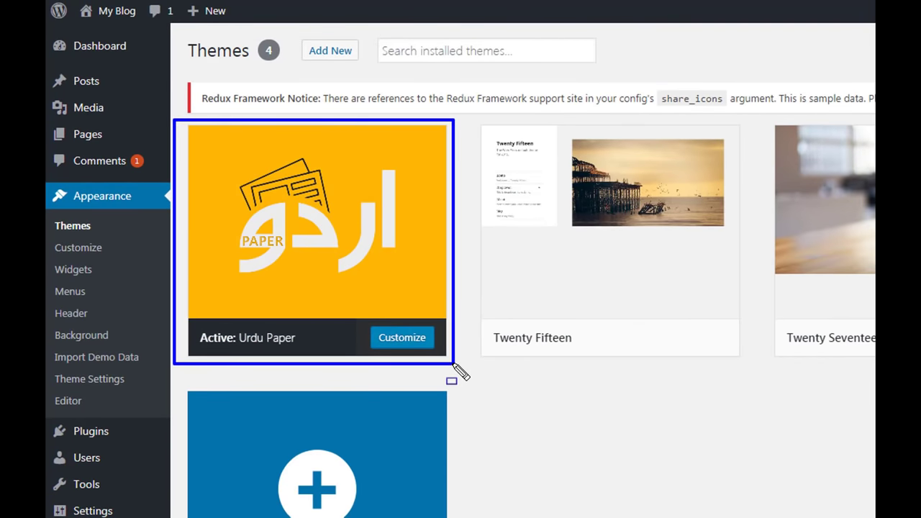
key("Escape")
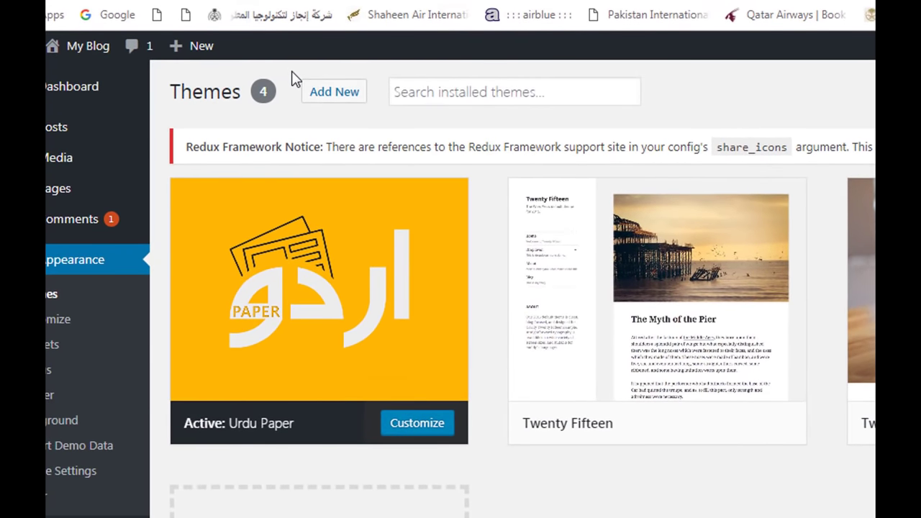
Start adding a new theme and bring up the form for uploading a theme in .zip format
left_click_drag(291, 73, 382, 134)
key("Escape")
left_click(334, 94)
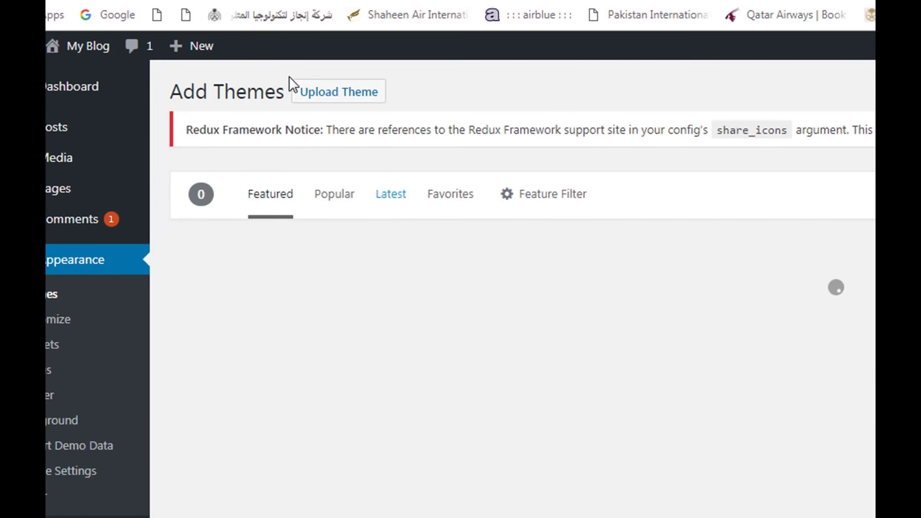
left_click_drag(285, 74, 426, 124)
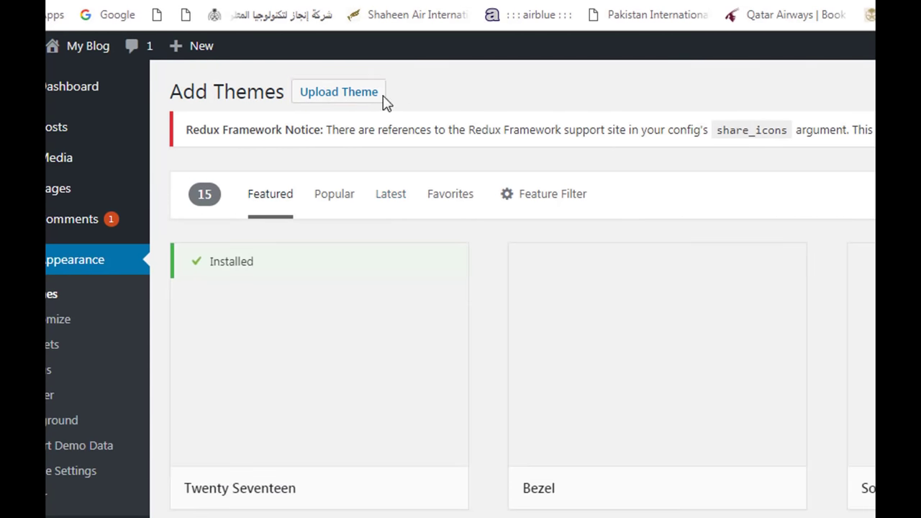
left_click(355, 91)
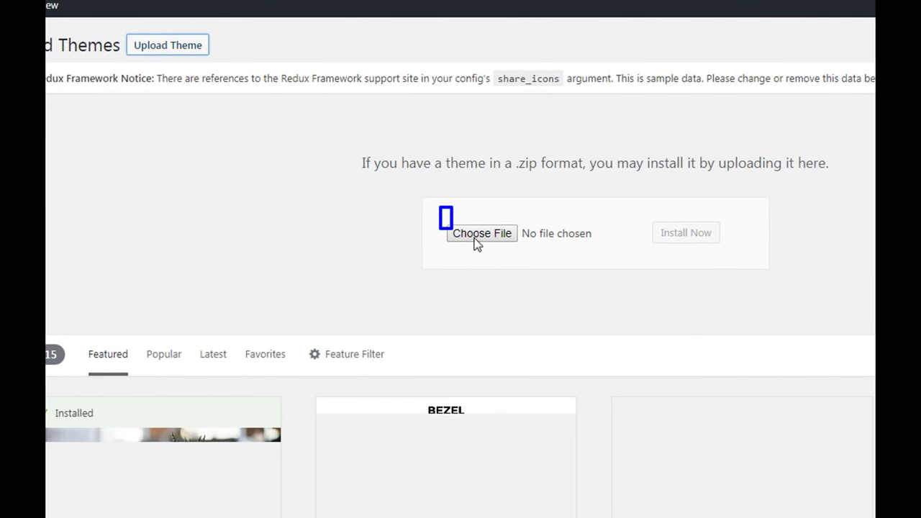
Upload and install the publisher-v5.2.0 zip archive from the Theme Files folder inside urdu fonts > Publisher v5.2.0
left_click_drag(474, 238, 543, 260)
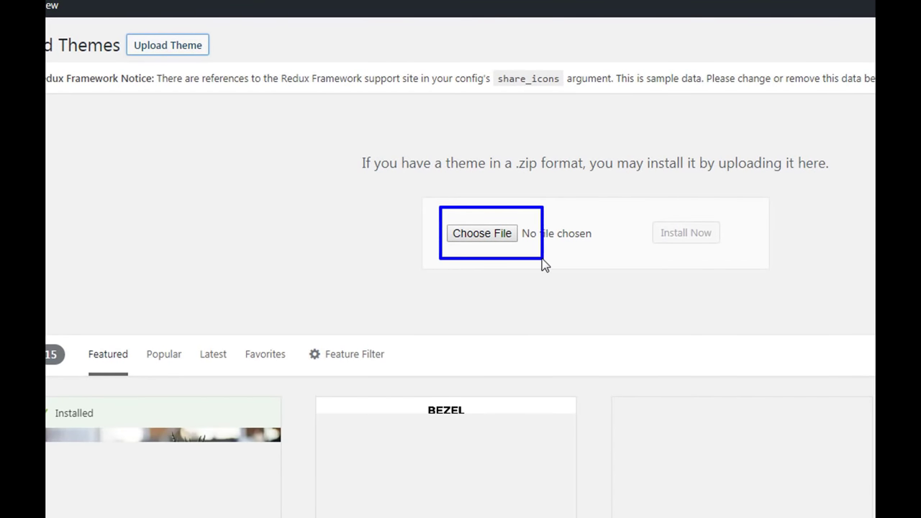
left_click(541, 265)
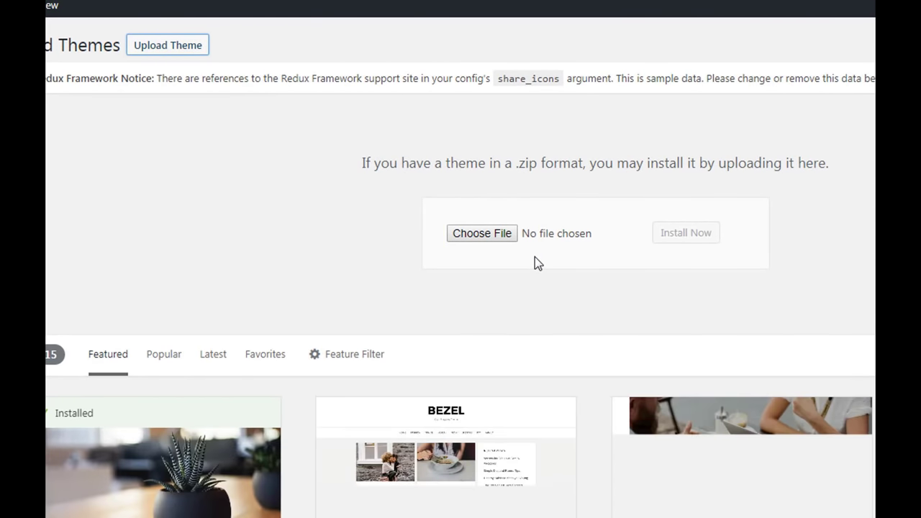
left_click(481, 236)
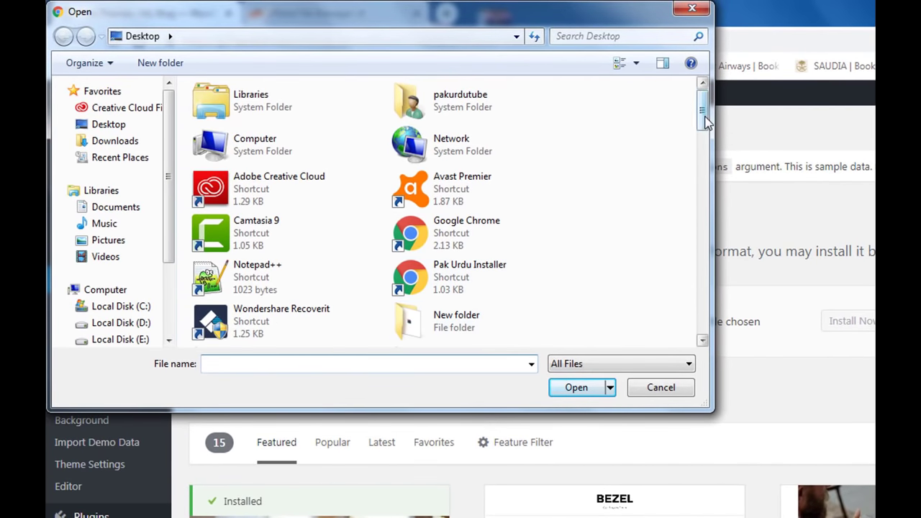
left_click_drag(707, 122, 676, 146)
double_click(275, 278)
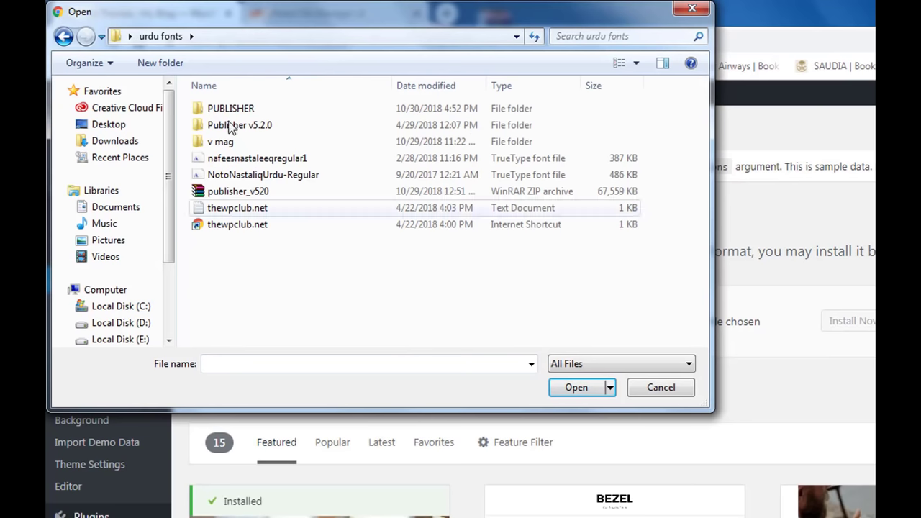
double_click(258, 130)
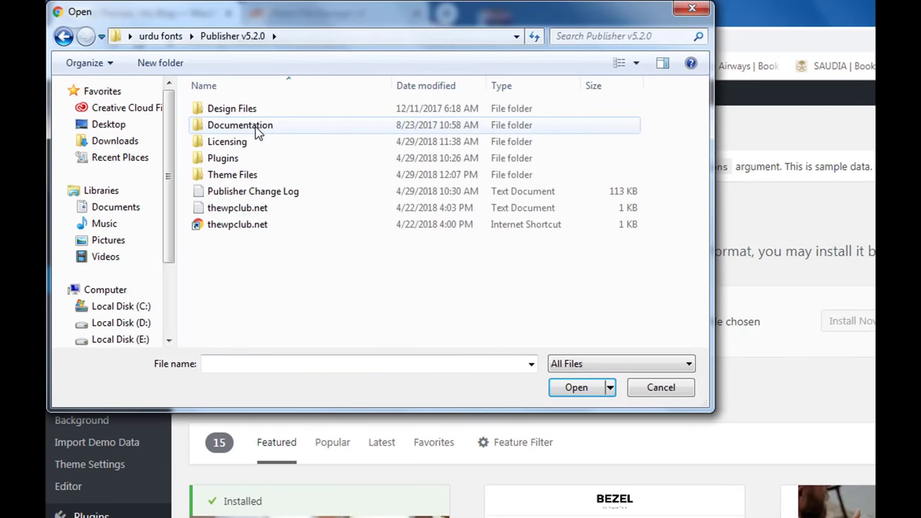
double_click(238, 175)
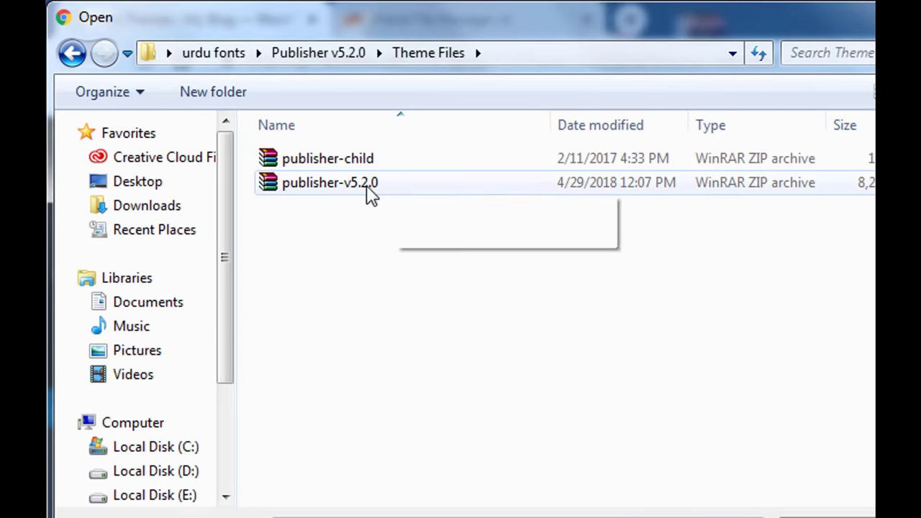
left_click(332, 190)
double_click(332, 190)
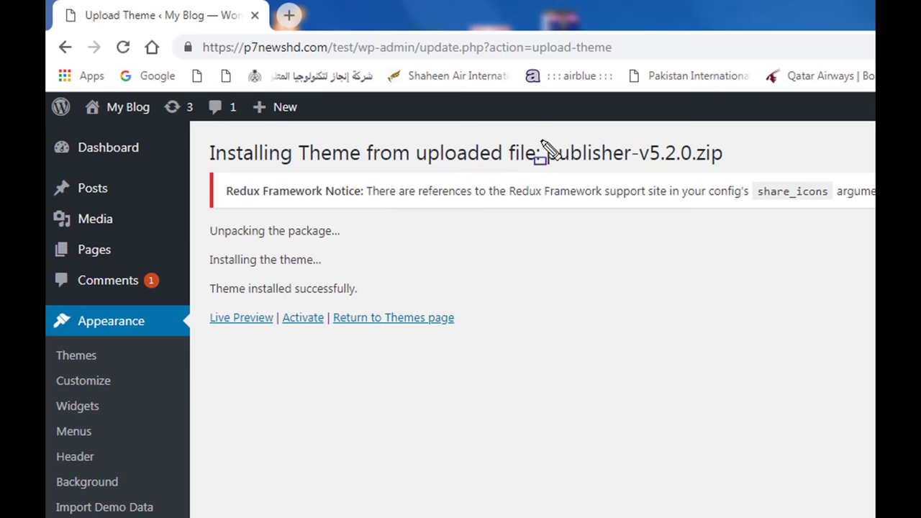
Activate the newly installed Publisher theme
mouse_move(539, 131)
left_mouse_down()
mouse_move(576, 160)
mouse_move(763, 193)
left_mouse_up()
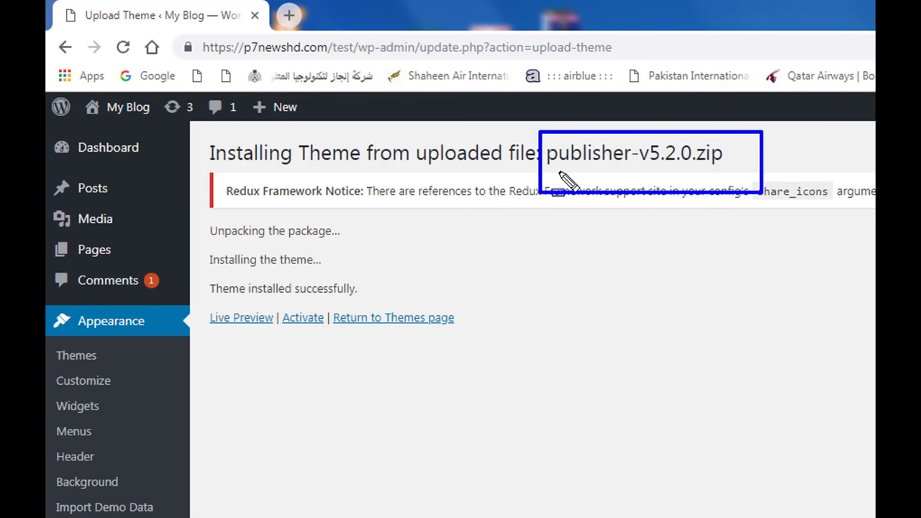
key("Escape")
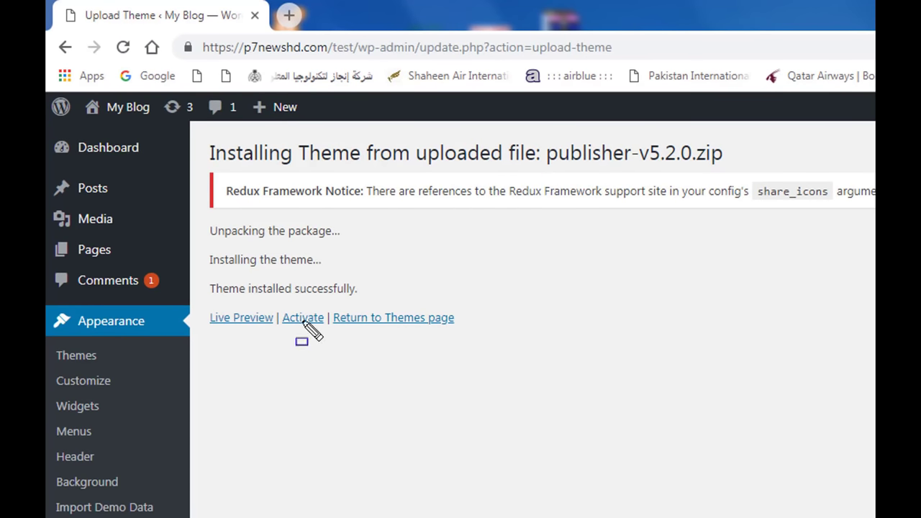
mouse_move(276, 298)
left_mouse_down()
mouse_move(309, 335)
mouse_move(333, 342)
left_mouse_up()
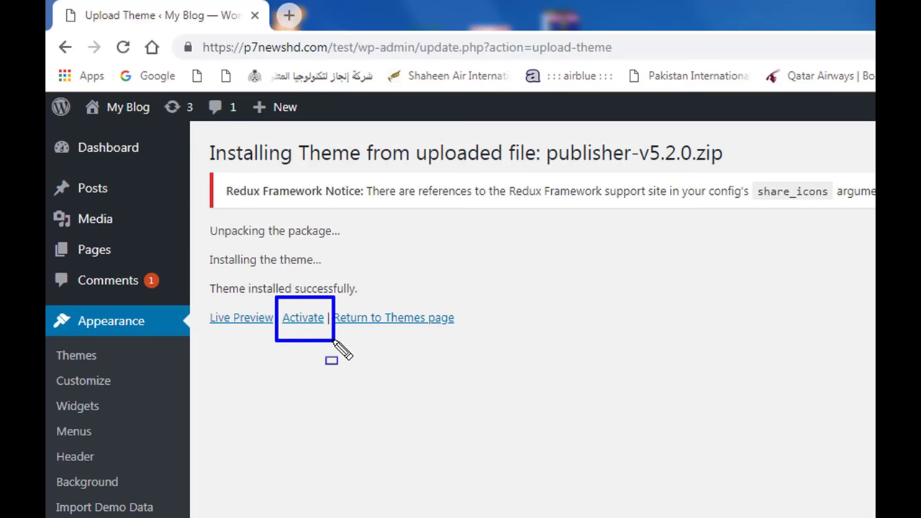
key("Escape")
left_click(308, 324)
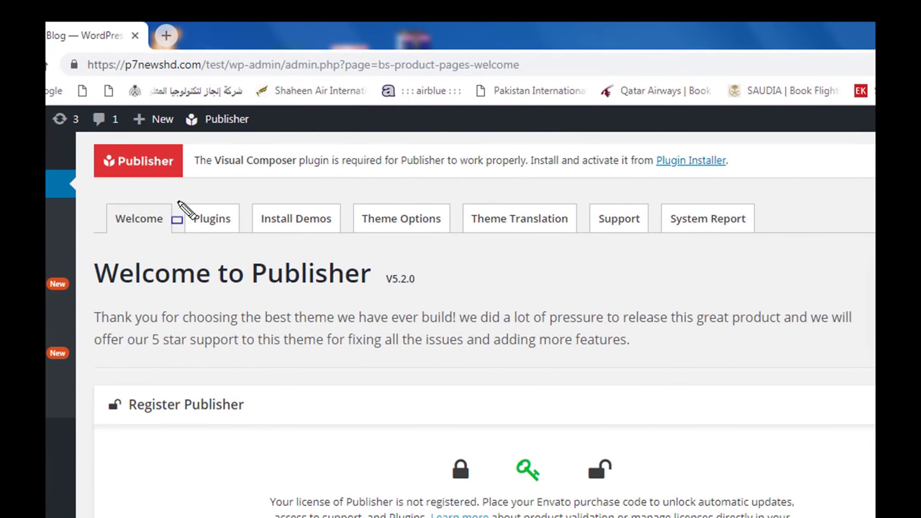
Open the Publisher theme's plugins page and look through the whole list of premium and included plugins
left_click_drag(174, 200, 239, 241)
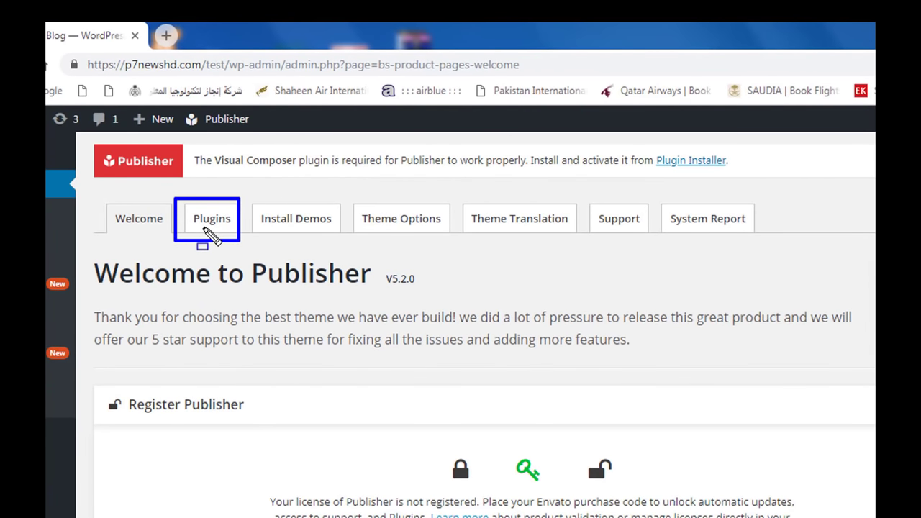
left_click(204, 221)
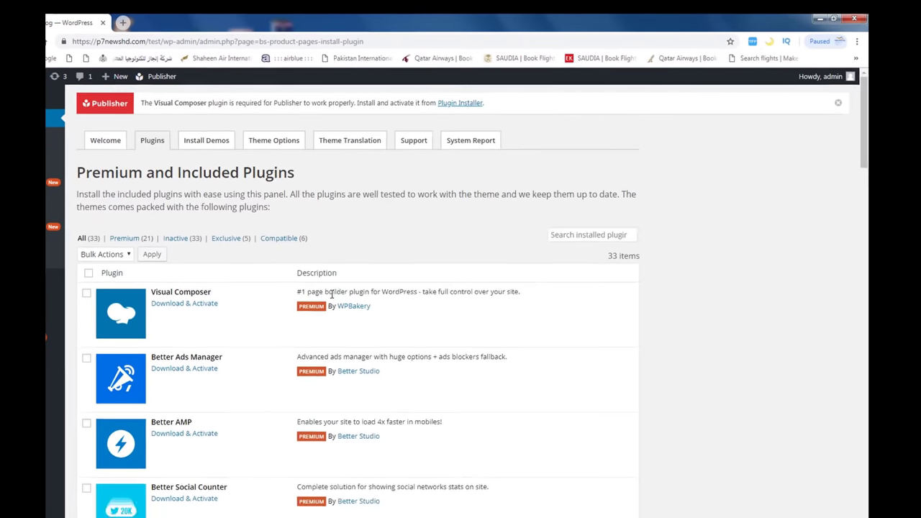
scroll(326, 288, "down", 3)
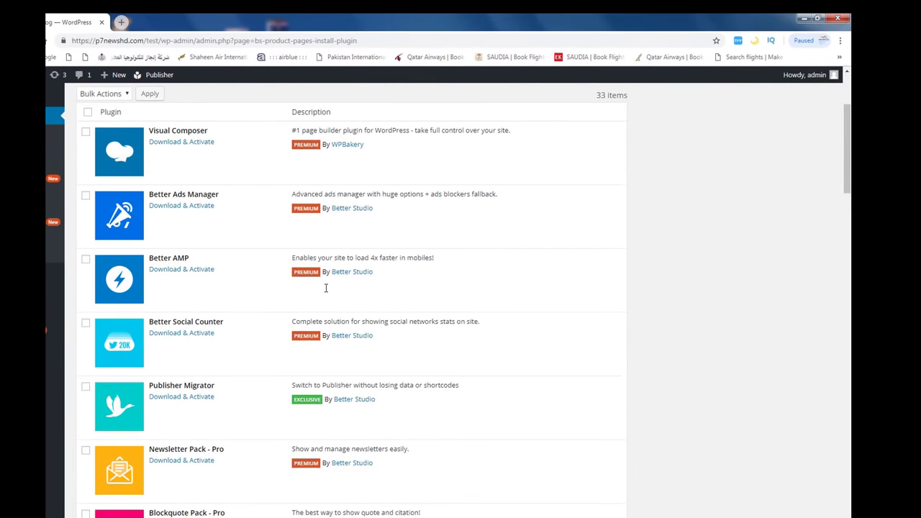
scroll(326, 288, "down", 10)
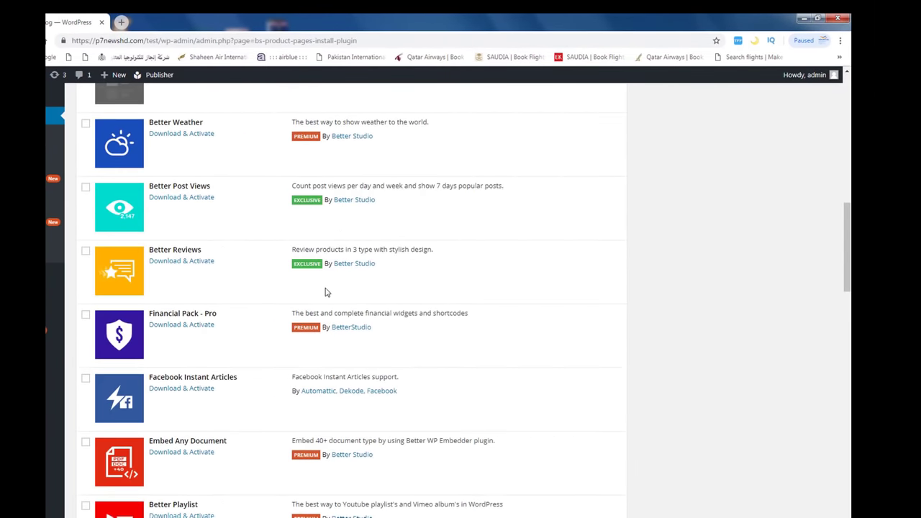
scroll(326, 292, "down", 8)
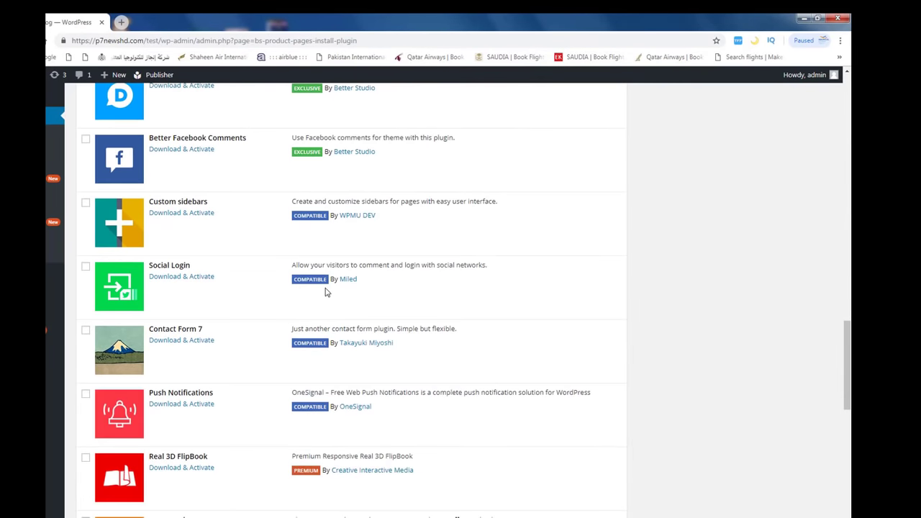
scroll(325, 292, "down", 7)
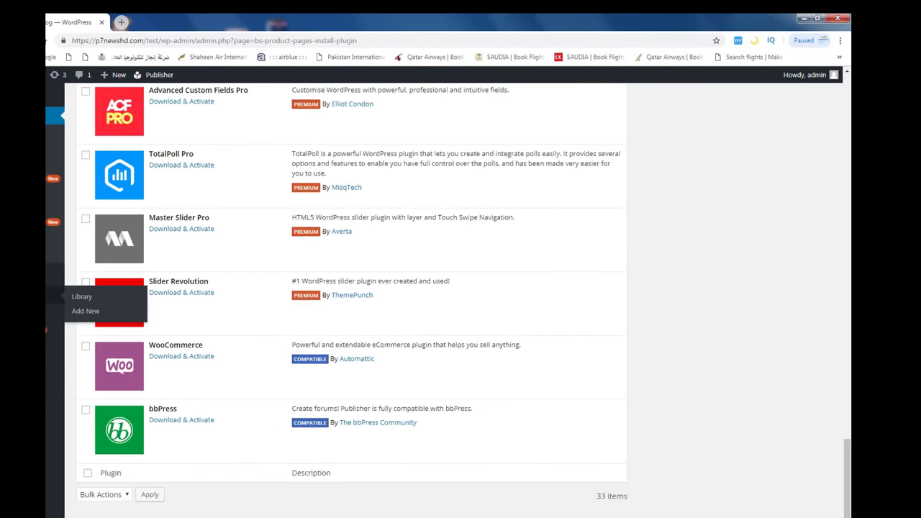
mouse_move(56, 386)
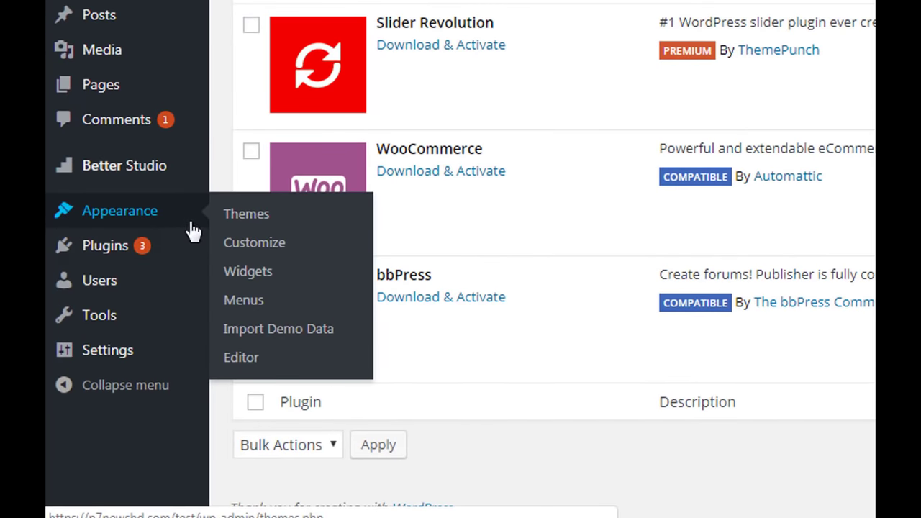
Start adding a new plugin and bring up the file chooser for uploading a plugin in .zip format
mouse_move(111, 268)
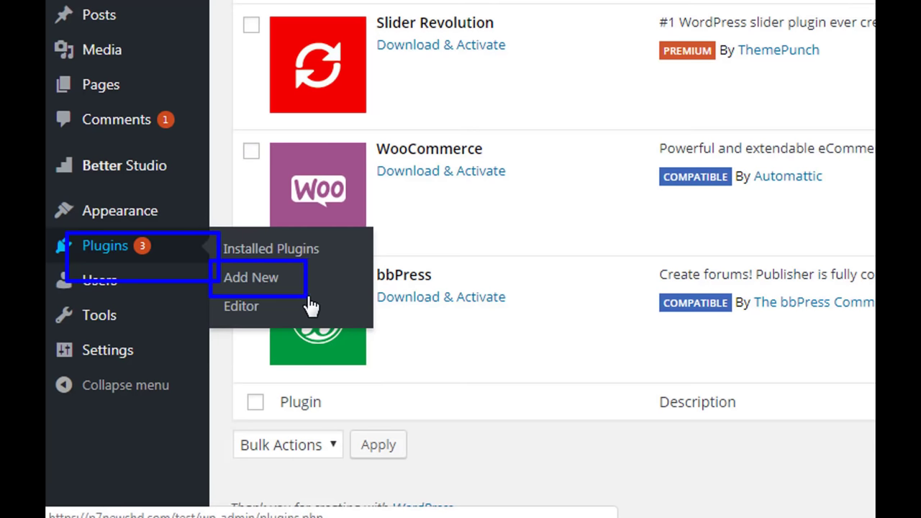
left_click(257, 287)
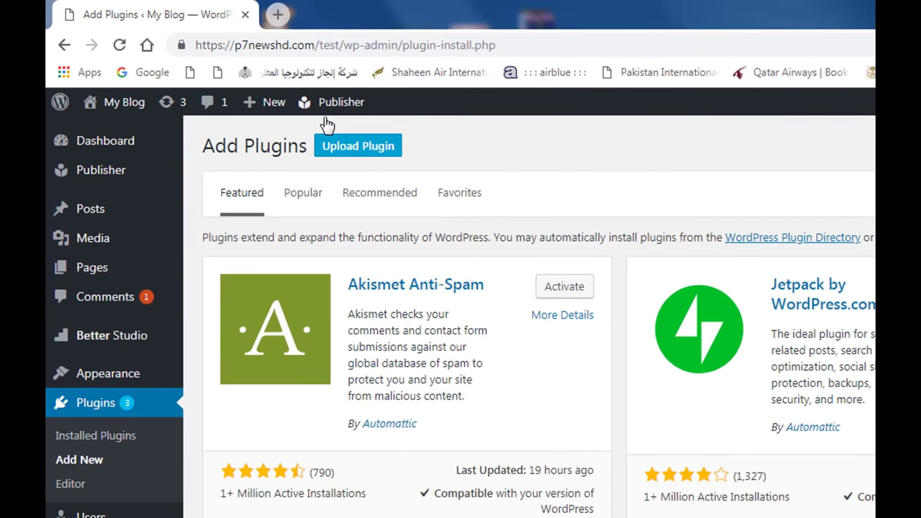
left_click(369, 149)
left_click(673, 284)
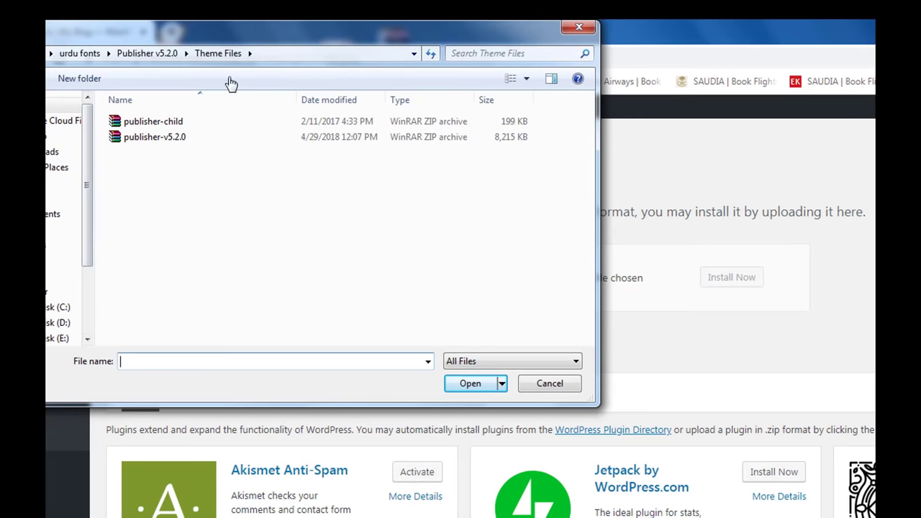
Upload and install the js_composer-v5.4.7 archive from Publisher v5.2.0 > Plugins > WP Bakey Page Builder (Visual Composer)
left_click(151, 58)
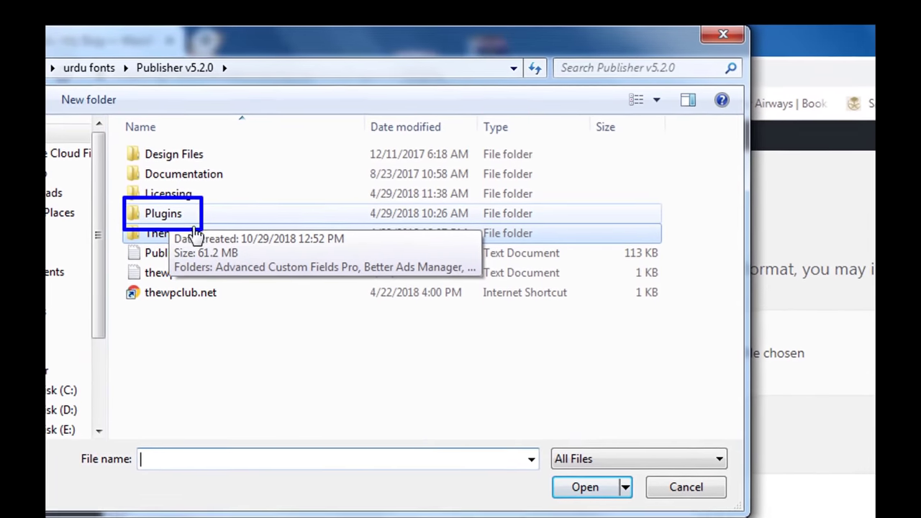
double_click(165, 223)
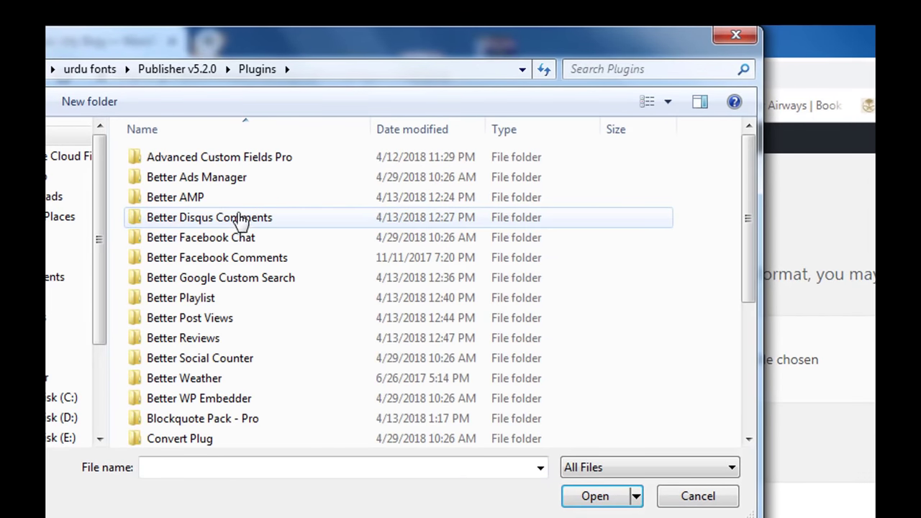
scroll(277, 241, "down", 4)
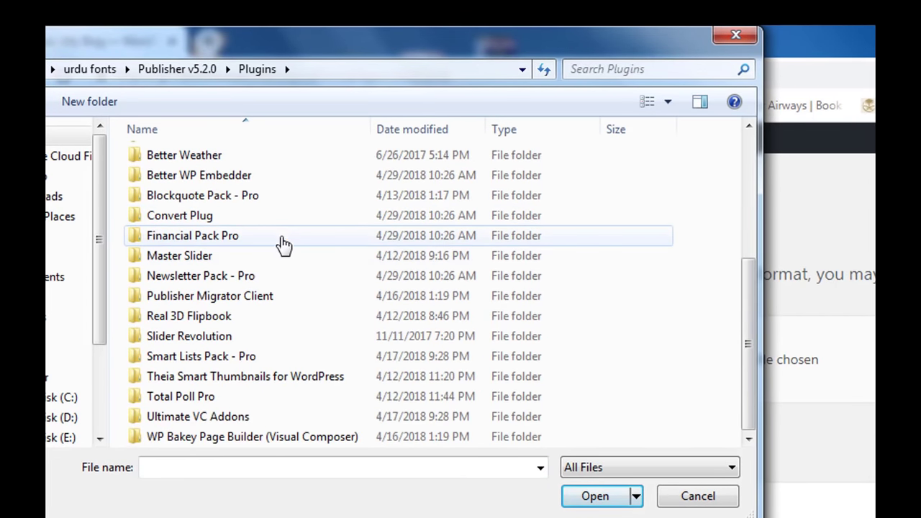
left_click(180, 448)
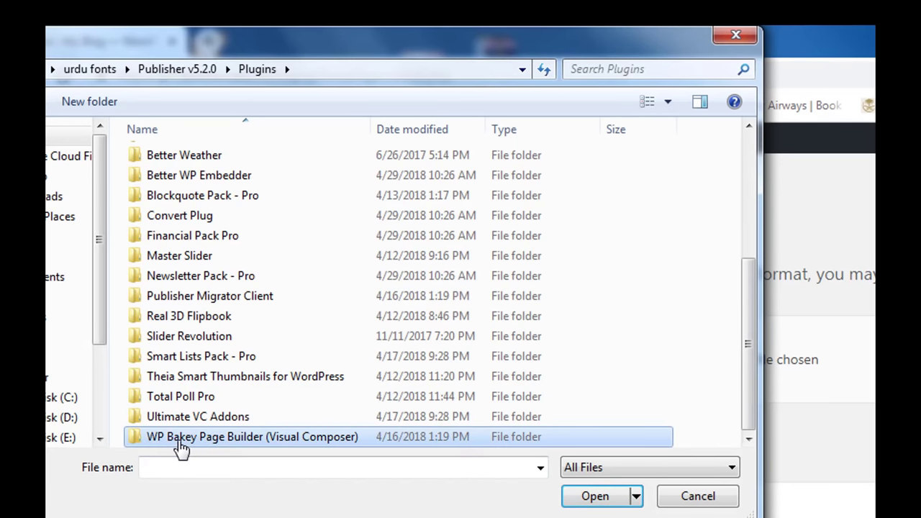
double_click(180, 448)
left_click(161, 206)
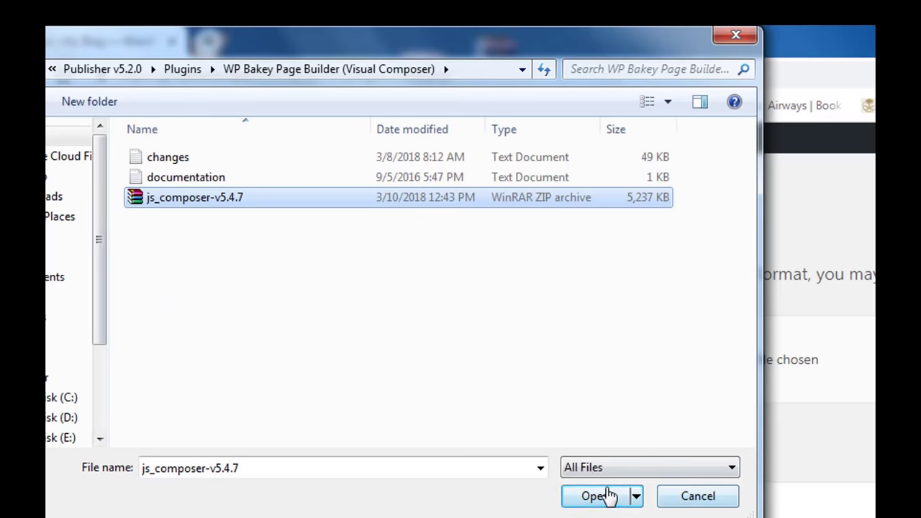
left_click(596, 496)
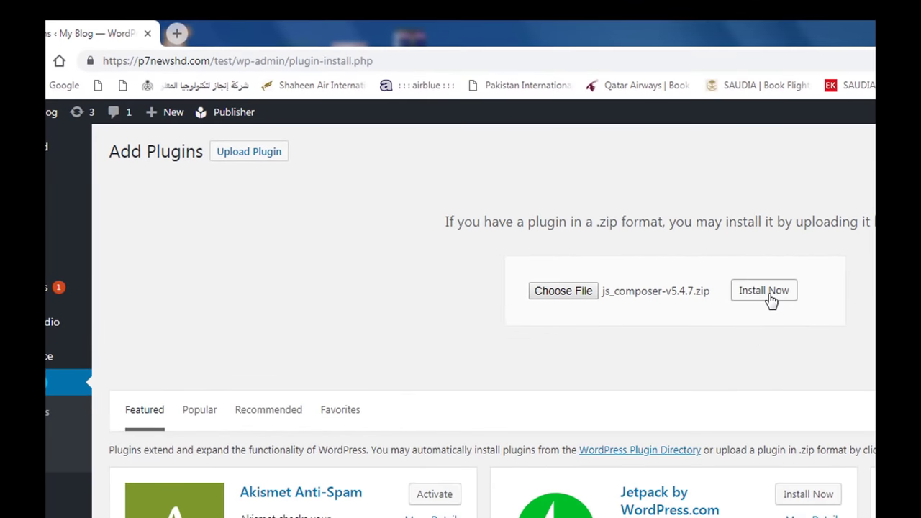
left_click(767, 297)
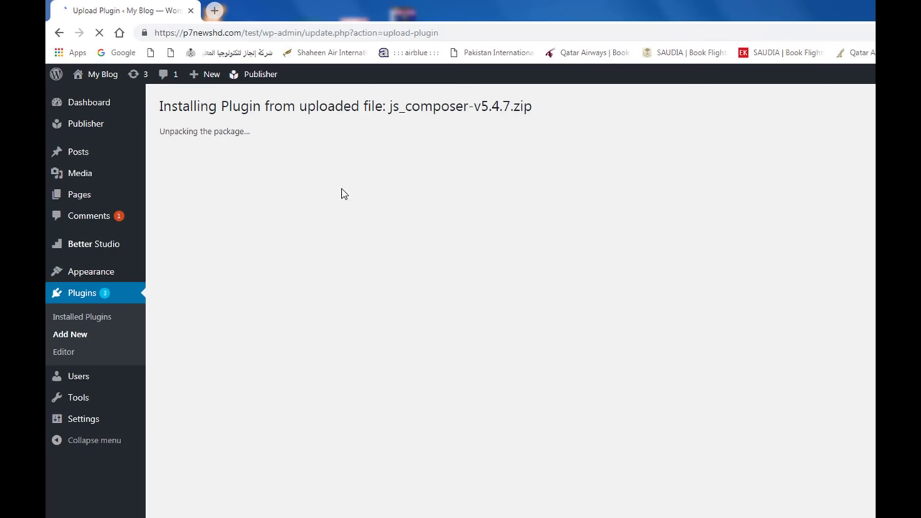
mouse_move(153, 90)
left_mouse_down()
mouse_move(208, 128)
mouse_move(574, 132)
left_mouse_up()
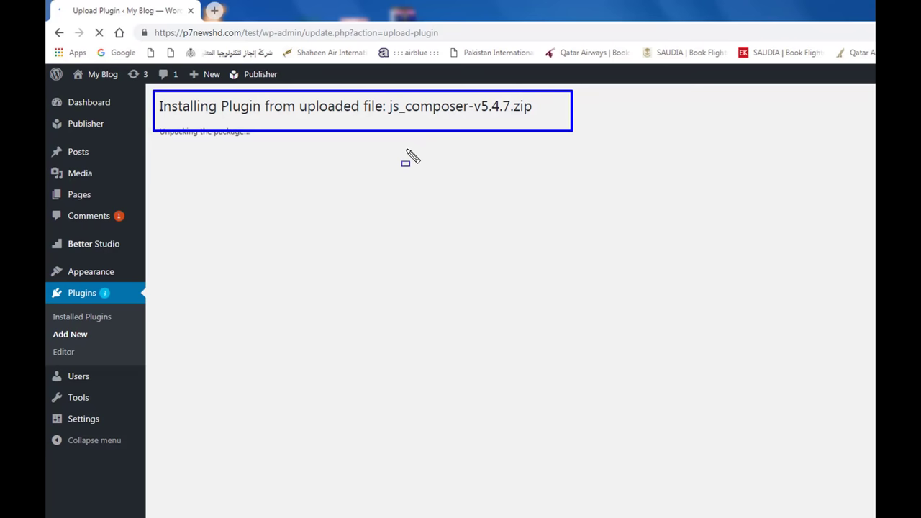
left_click_drag(150, 121, 261, 154)
key("Escape")
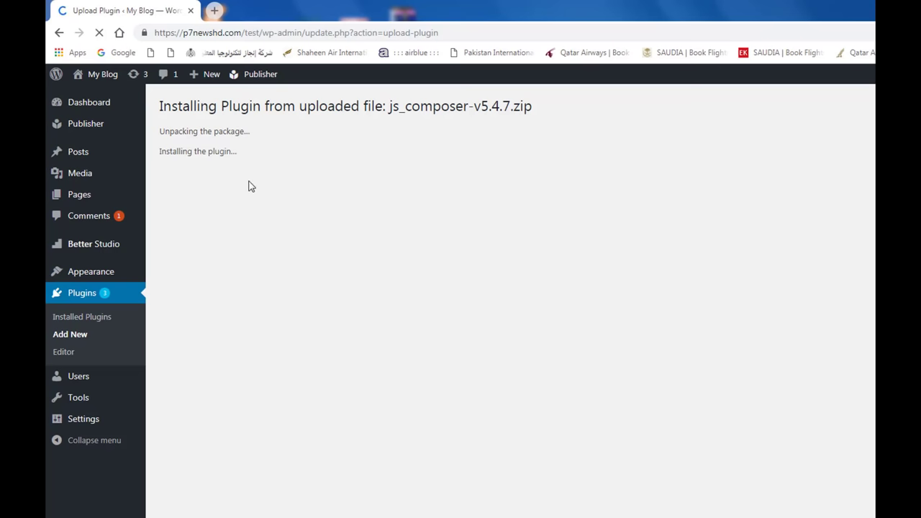
left_click_drag(153, 179, 237, 213)
key("Escape")
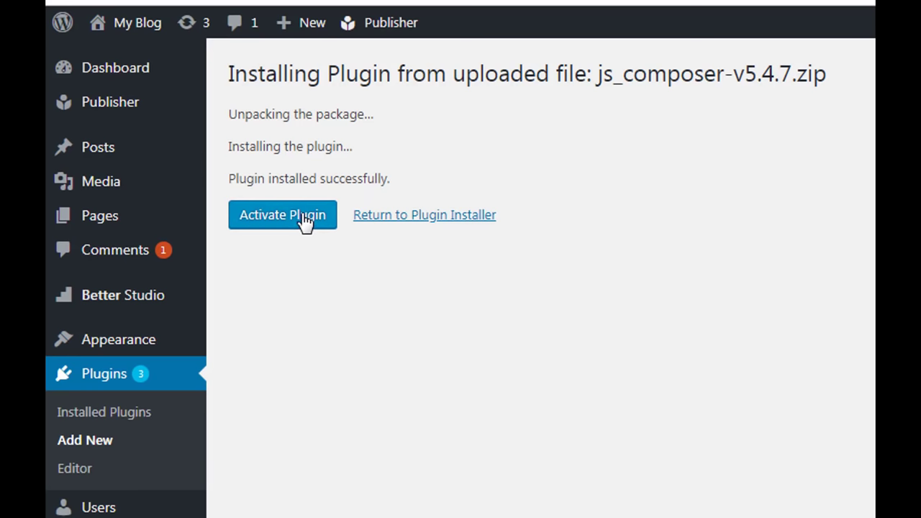
Activate the newly installed js_composer plugin
left_click(305, 216)
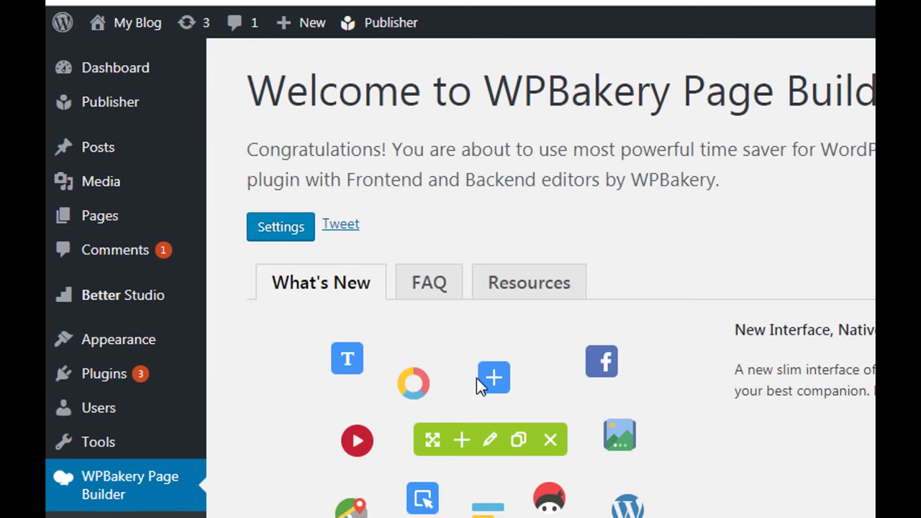
scroll(717, 387, "down", 1)
scroll(717, 387, "up", 1)
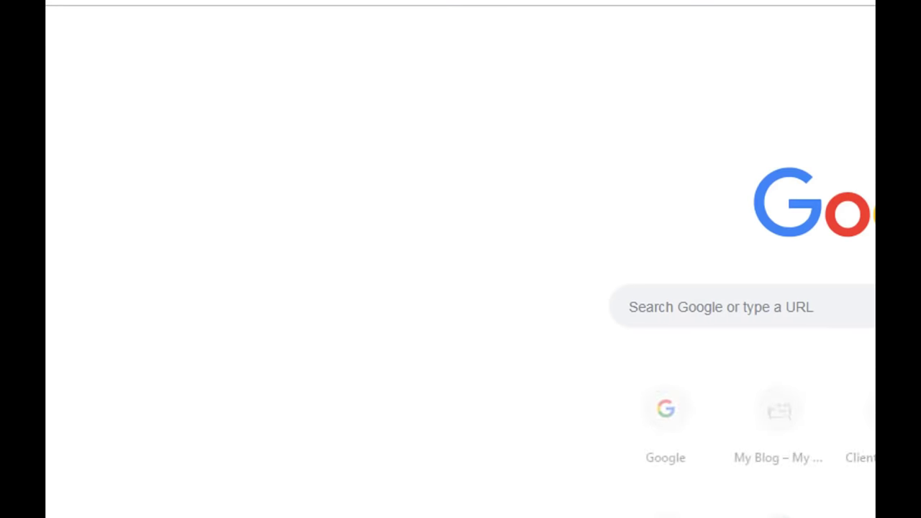
Open the hosting account's cPanel login page at p7newshd.com:2083 in a new browser tab
type("p7newshd.com/news/")
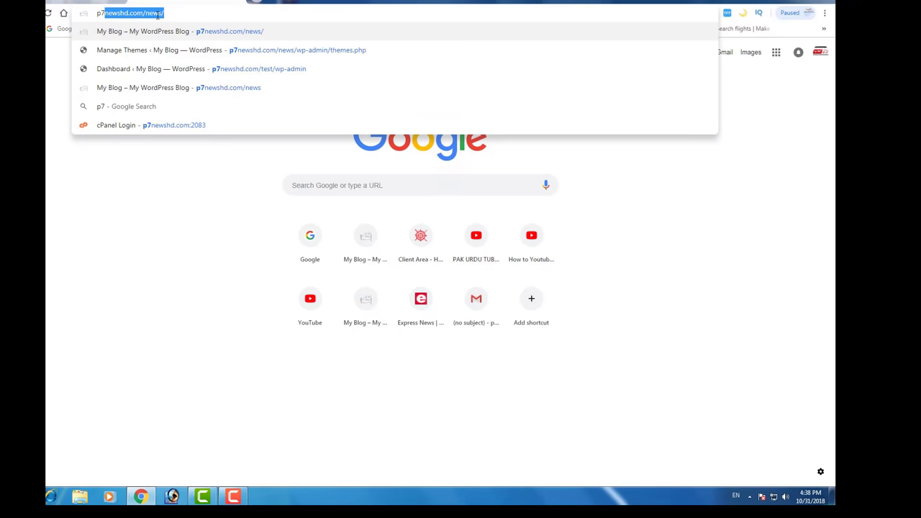
key("End")
key("BackSpace")
key("BackSpace")
key("BackSpace")
key("BackSpace")
key("BackSpace")
key("BackSpace")
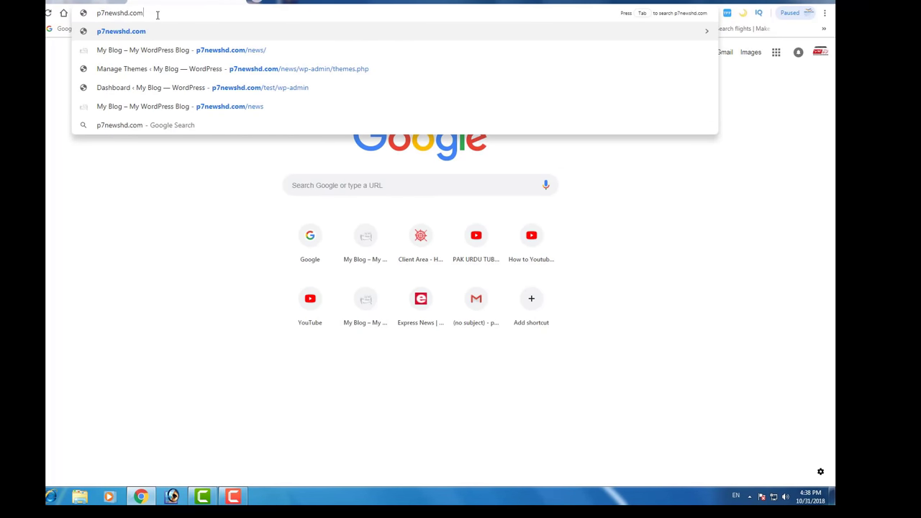
type("/")
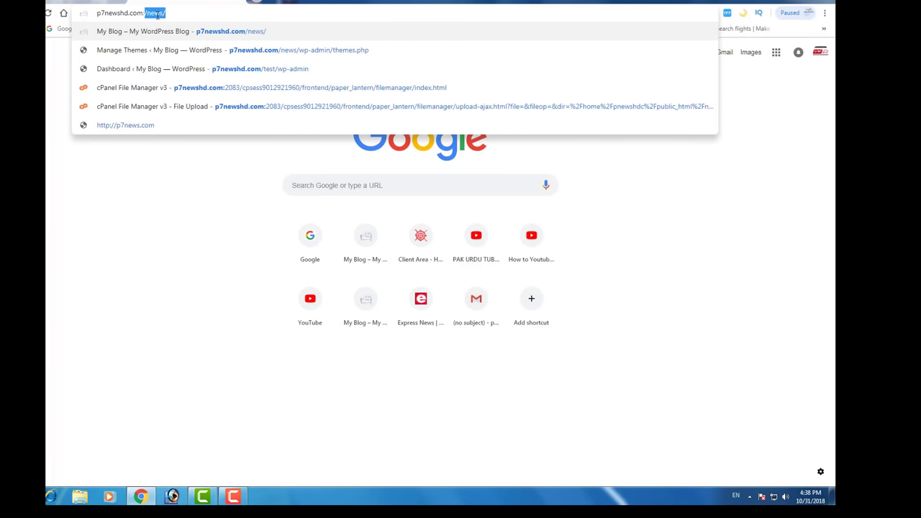
key("BackSpace")
key("BackSpace")
type(":2083")
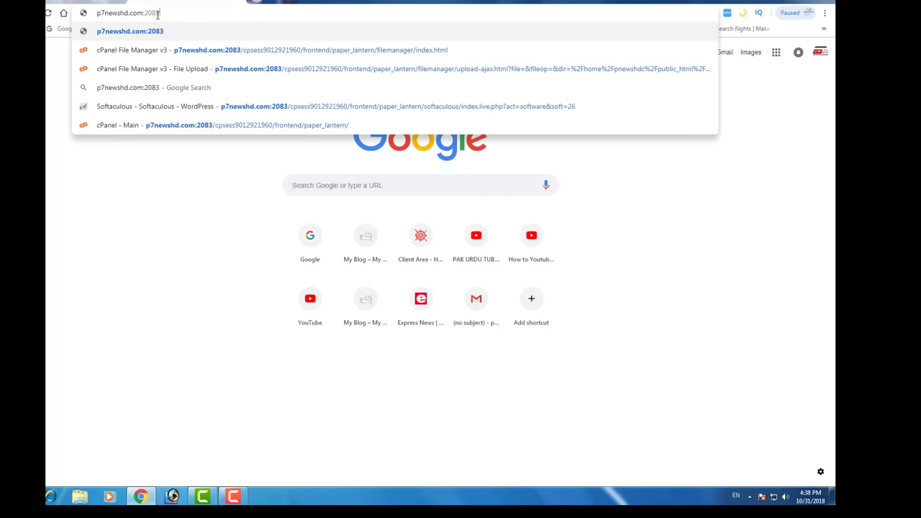
key("Return")
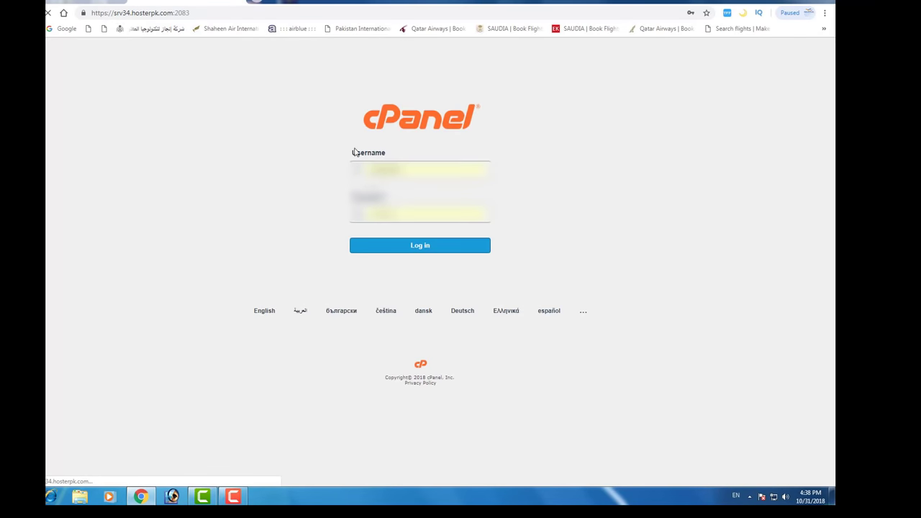
Log in to cPanel with the username and password already filled in
left_click_drag(469, 151, 473, 147)
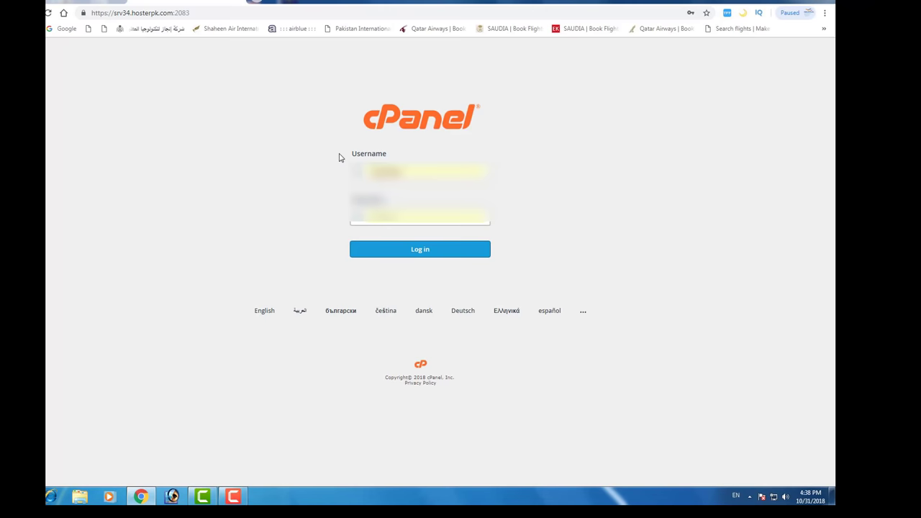
mouse_move(341, 157)
left_mouse_down()
mouse_move(475, 239)
mouse_move(504, 241)
left_mouse_up()
left_click(430, 249)
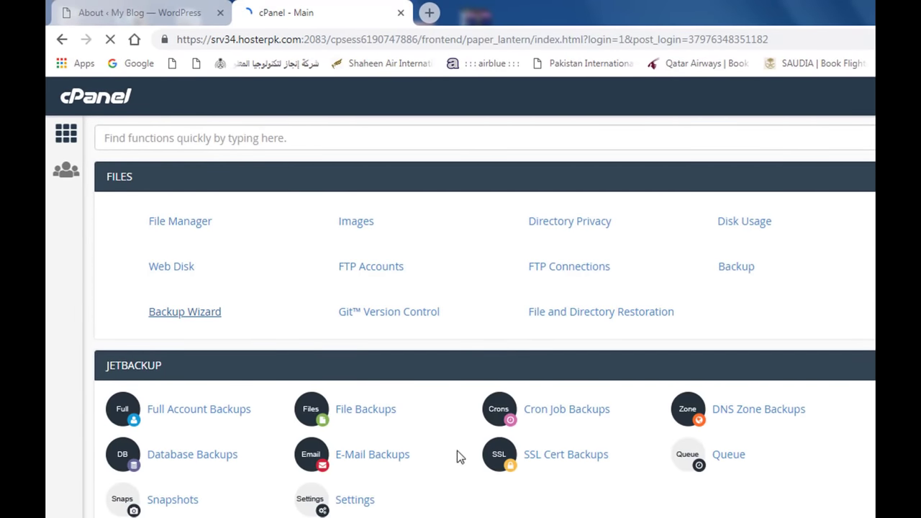
Open the cPanel File Manager and browse to the public_html/test/wp-content/plugins folder
left_click(209, 312)
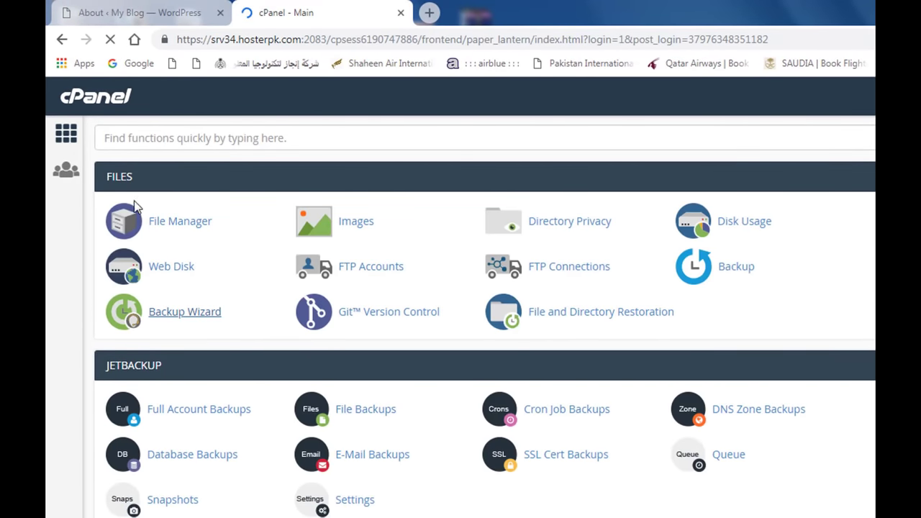
left_click(163, 224)
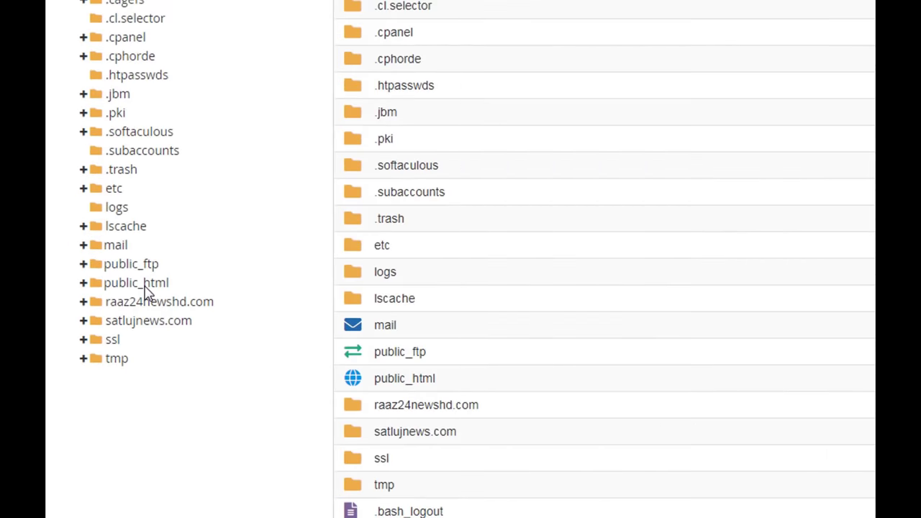
left_click(123, 357)
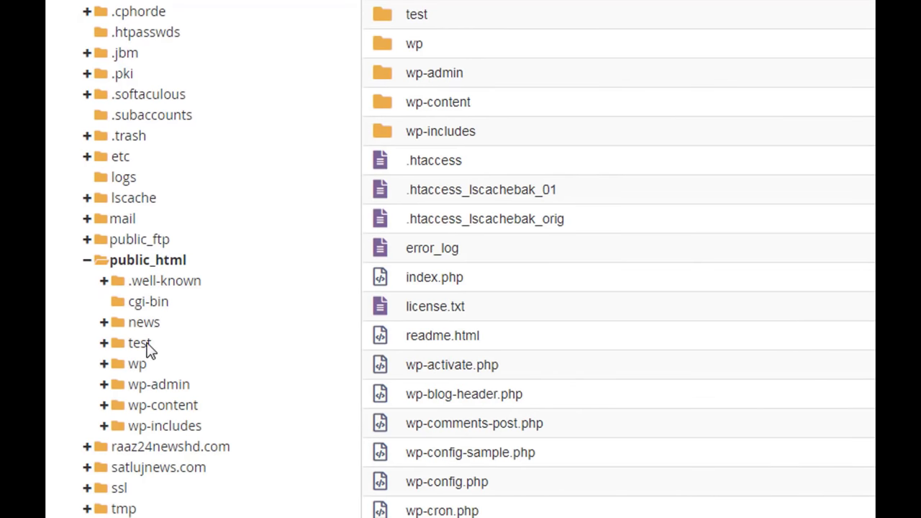
left_click(144, 346)
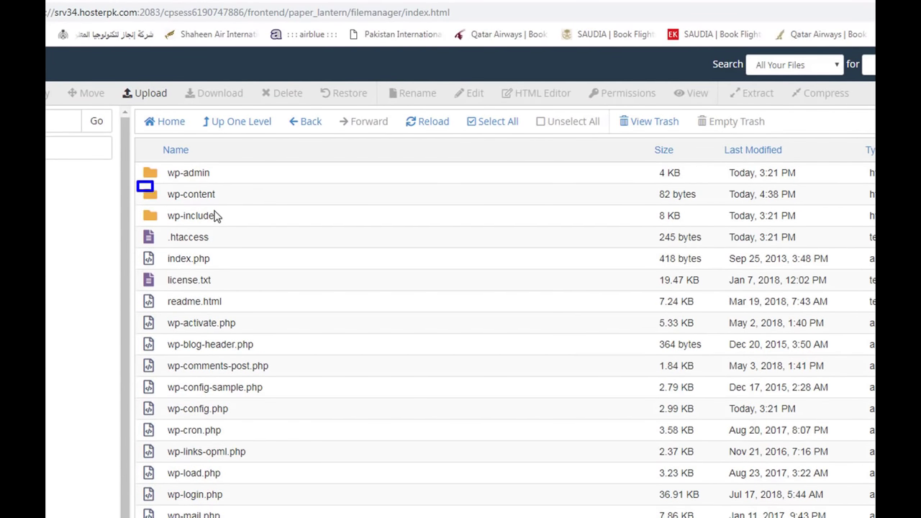
double_click(152, 194)
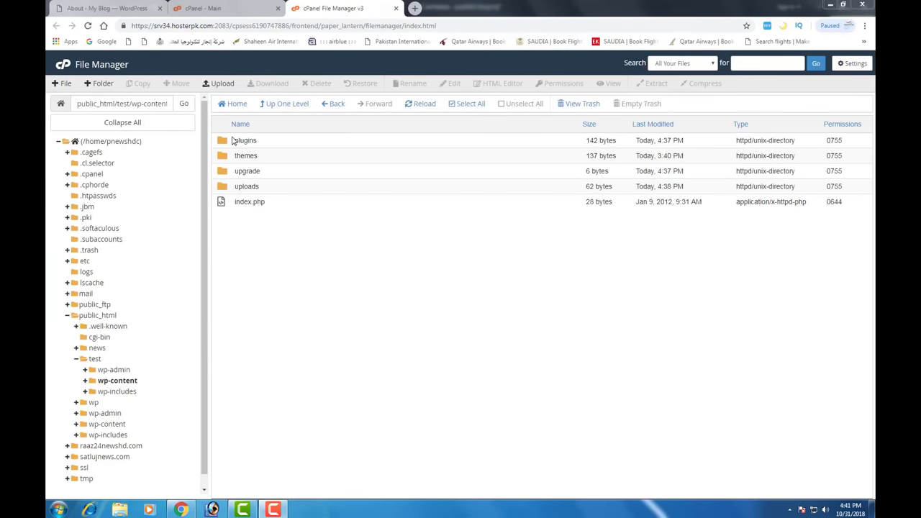
left_click_drag(221, 139, 234, 178)
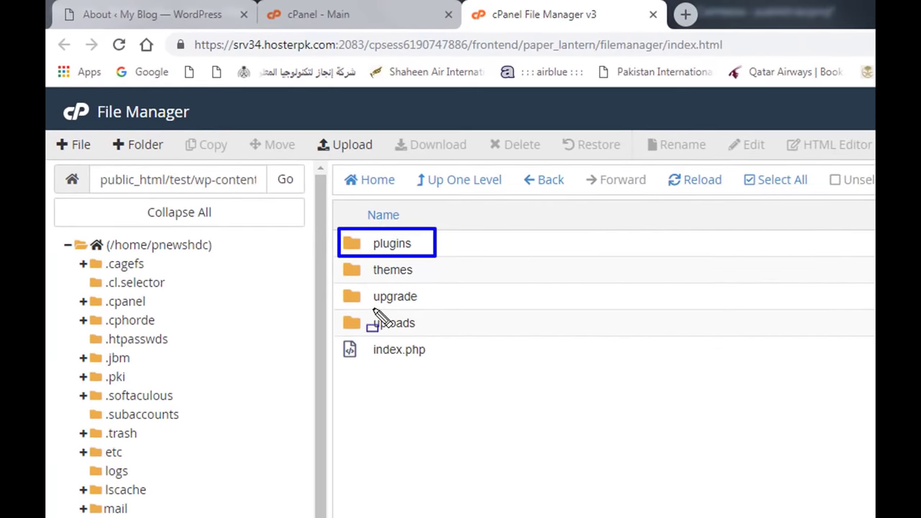
left_click_drag(373, 309, 369, 303)
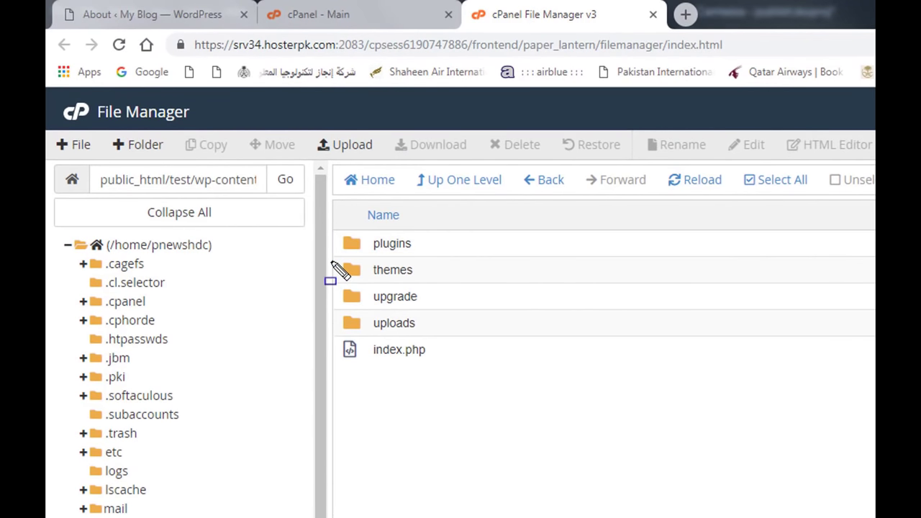
left_click_drag(353, 270, 372, 296)
double_click(359, 249)
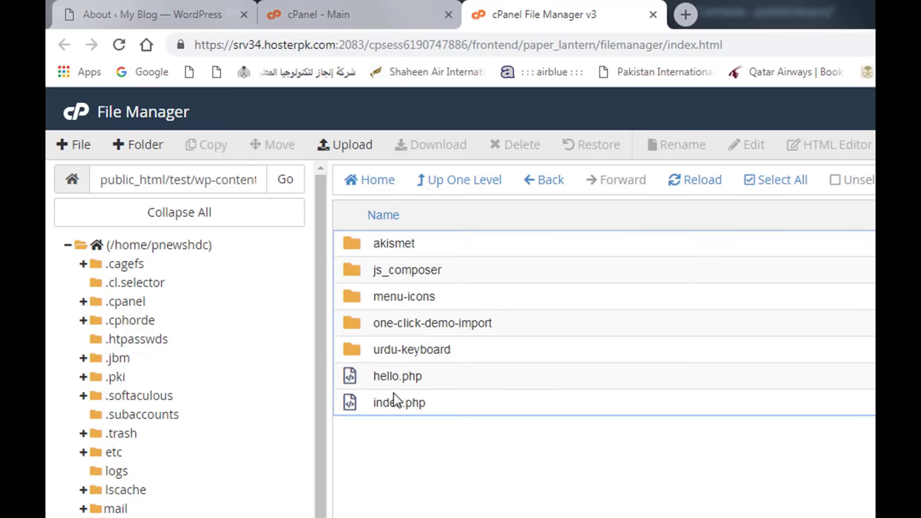
left_click_drag(386, 272, 431, 273)
Upload the Ultimate_VC_Addons-3.16.22 zip archive from the local Plugins > Ultimate VC Addons folder into the site's plugins folder
left_click(350, 152)
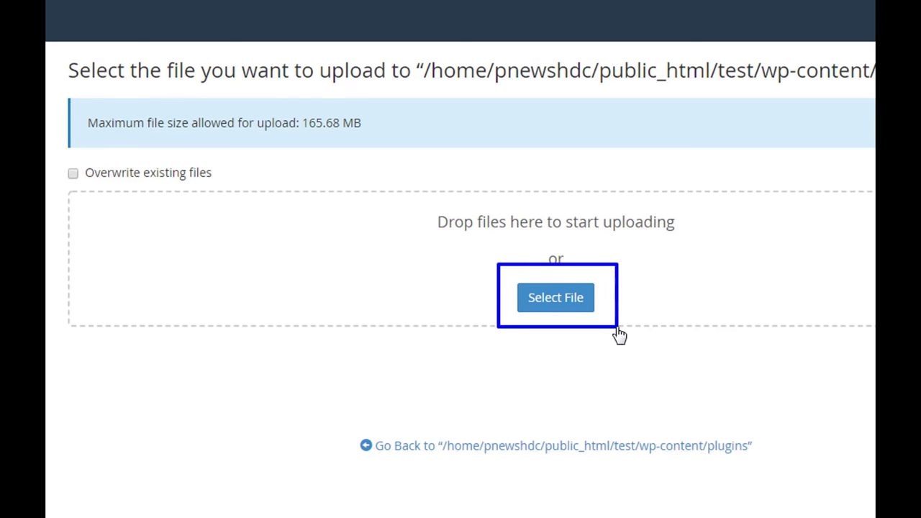
left_click(566, 304)
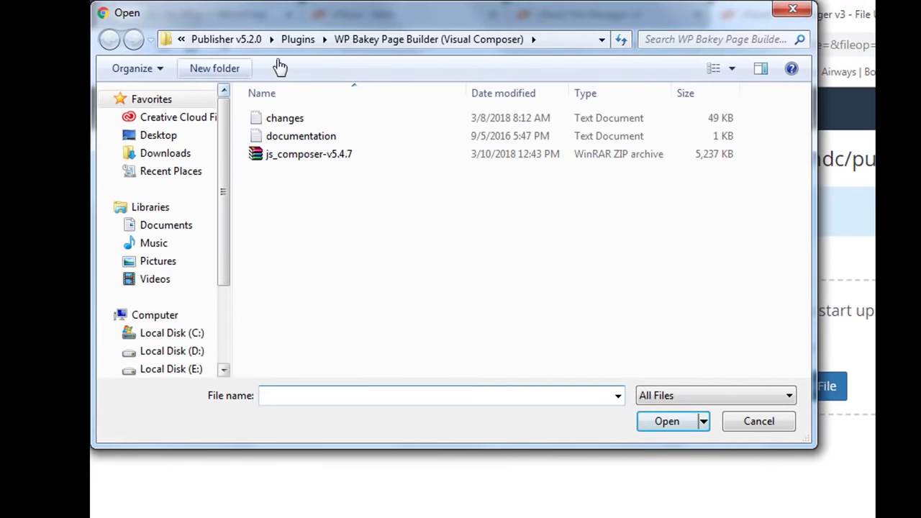
left_click(303, 42)
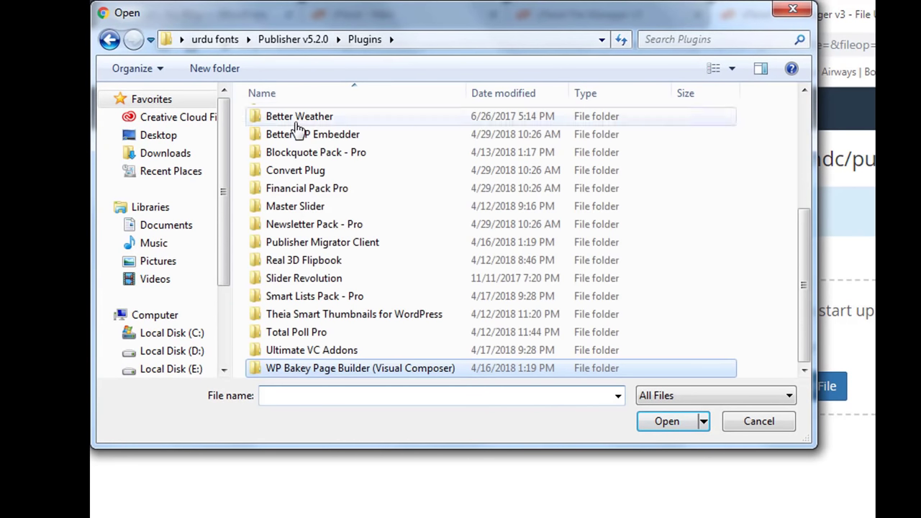
double_click(306, 351)
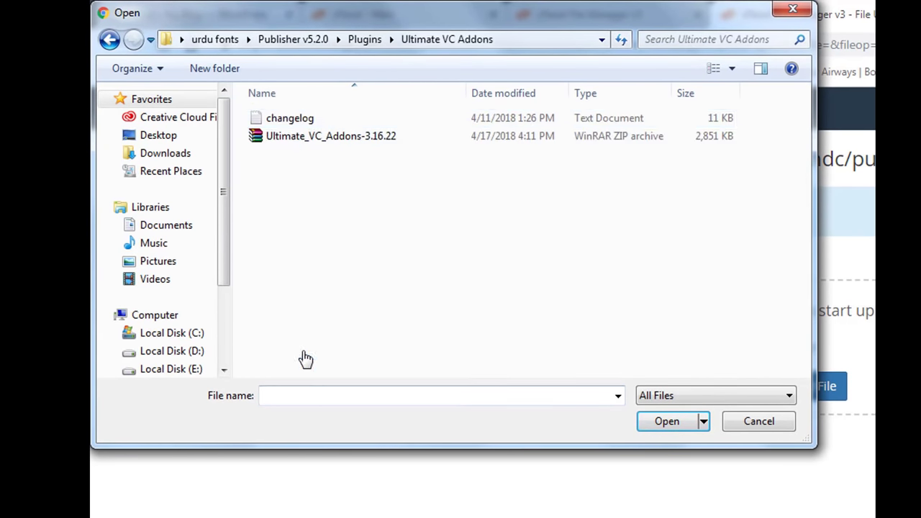
double_click(299, 142)
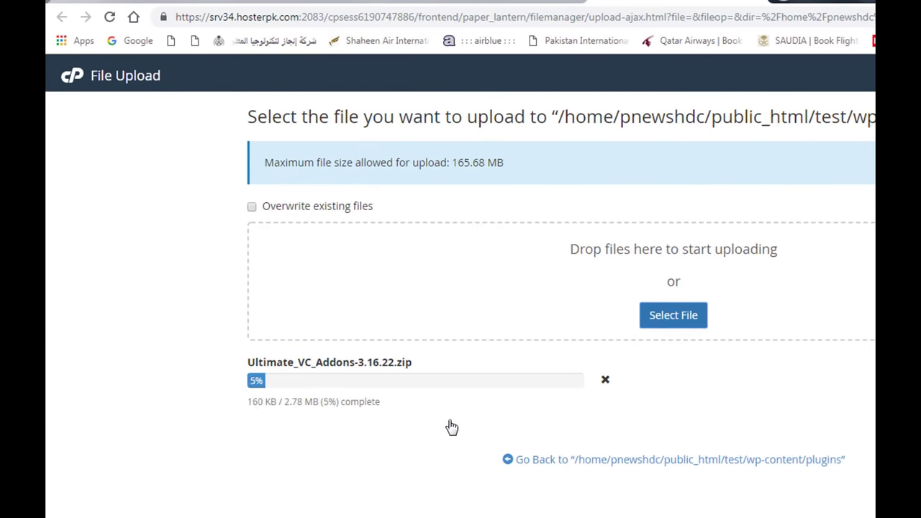
Upload the totalpoll-3.3.3 zip archive from the local Plugins > Total Poll Pro folder into the site's plugins folder
left_click(681, 321)
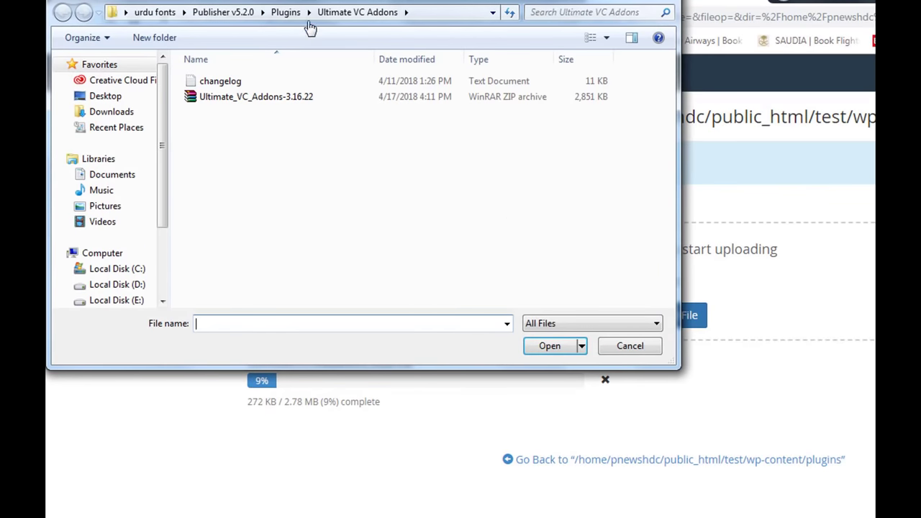
left_click(285, 12)
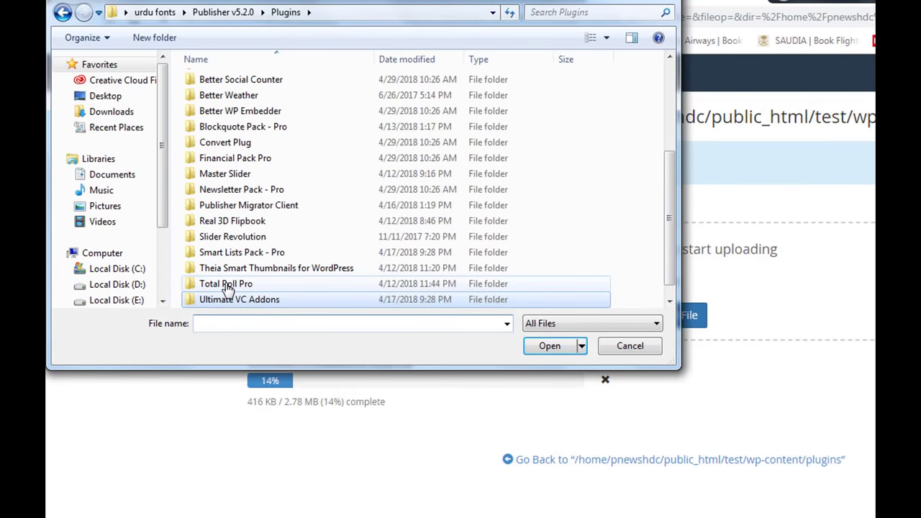
double_click(238, 285)
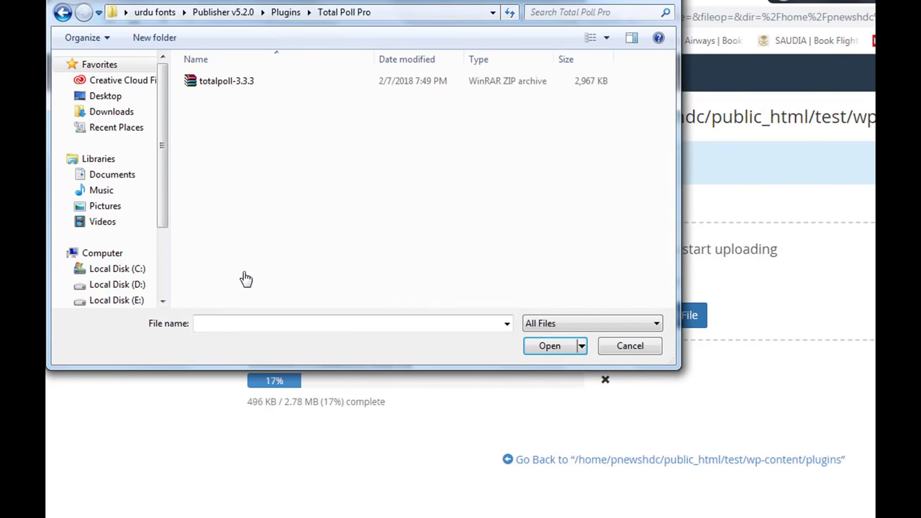
double_click(232, 88)
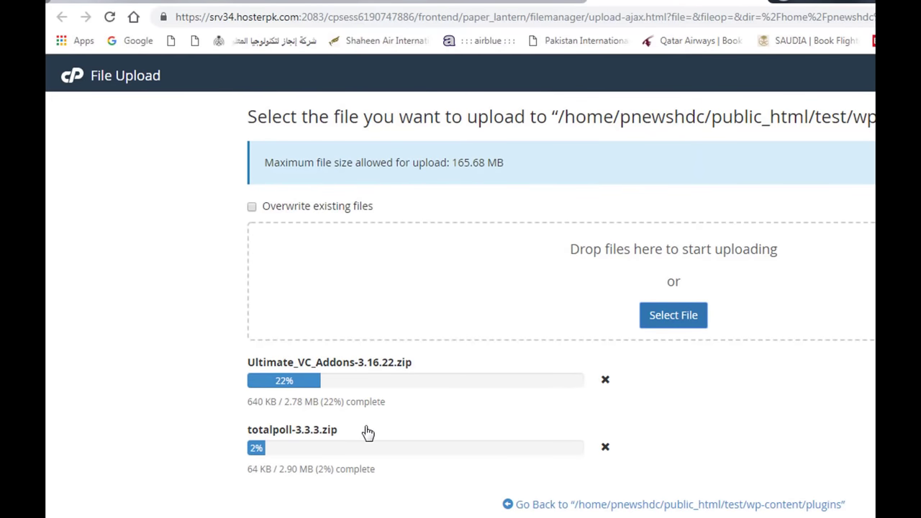
Upload the theia-smart-thumbnails zip archive from the local Theia Smart Thumbnails for WordPress folder
left_click(669, 315)
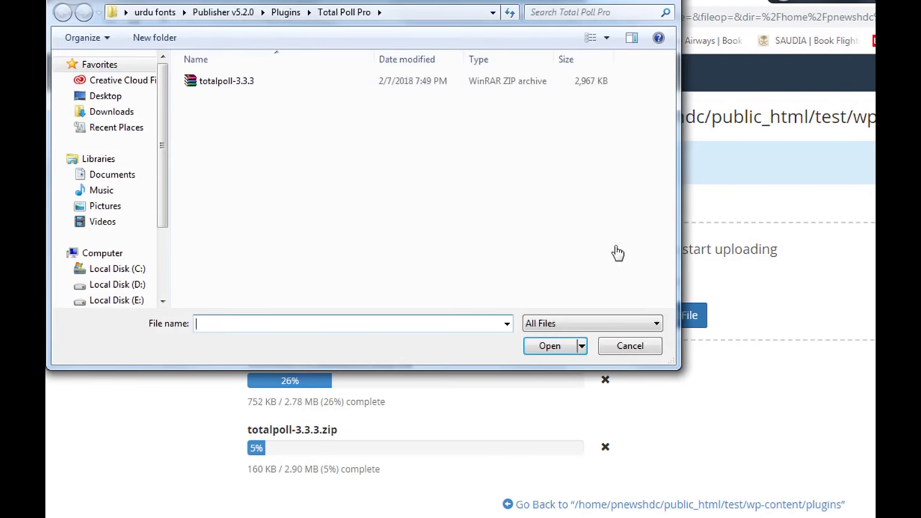
left_click(286, 13)
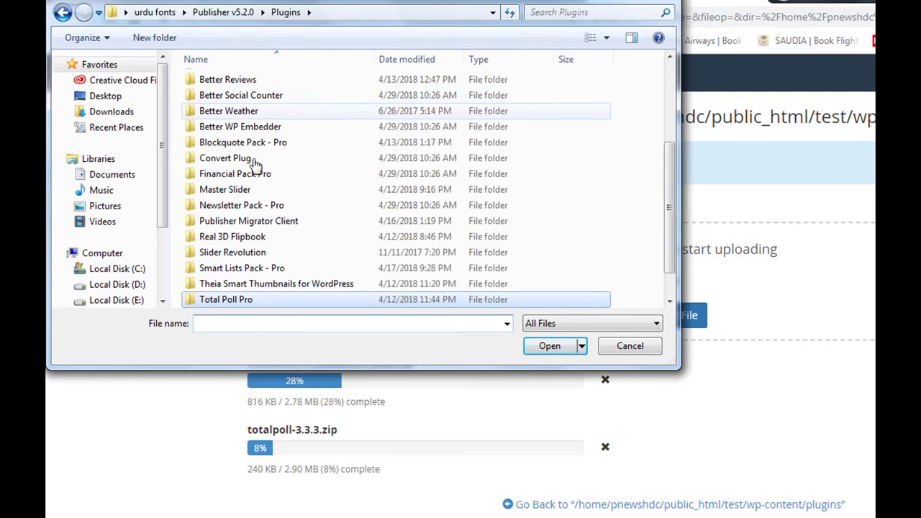
double_click(249, 283)
double_click(240, 87)
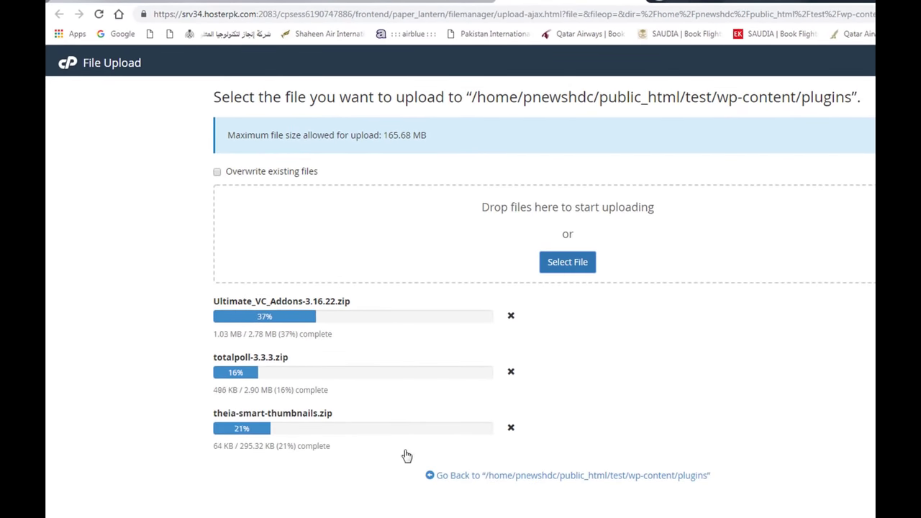
Upload the smart-lists-pack-pro-1.3.1 zip archive from the local Smart Lists Pack - Pro folder
left_click(565, 263)
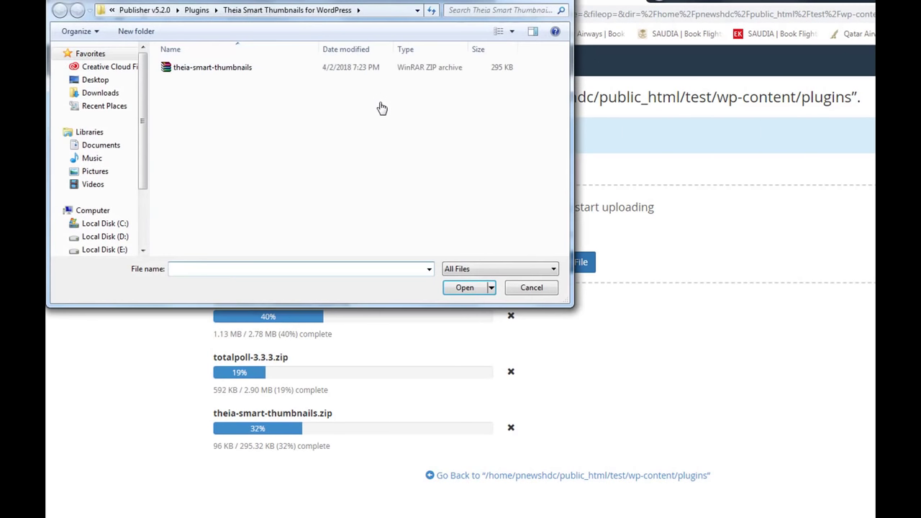
left_click(262, 13)
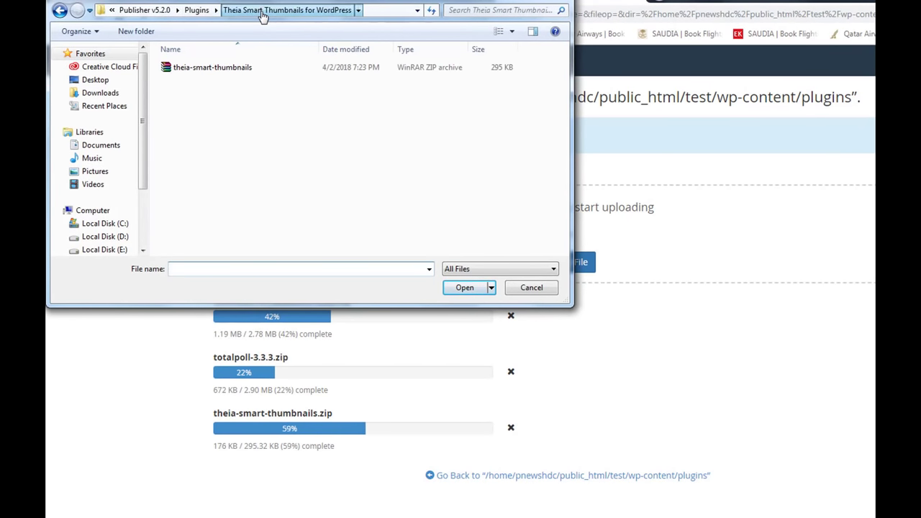
left_click(196, 10)
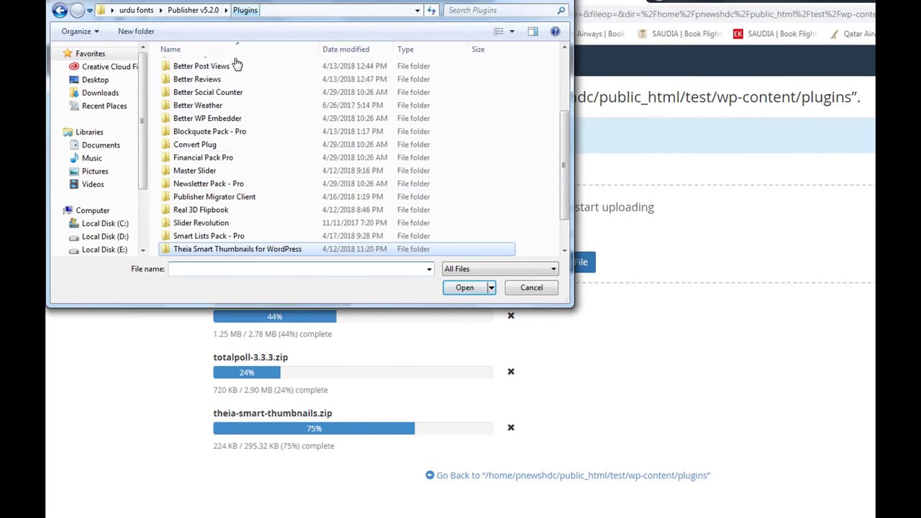
left_click(219, 237)
double_click(221, 238)
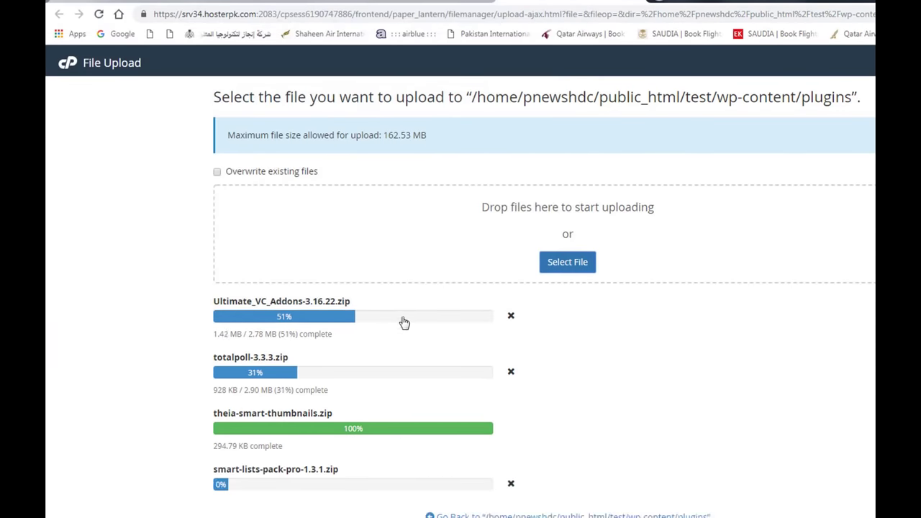
Upload the revslider zip archive from the local Plugins > Slider Revolution folder
left_click(573, 265)
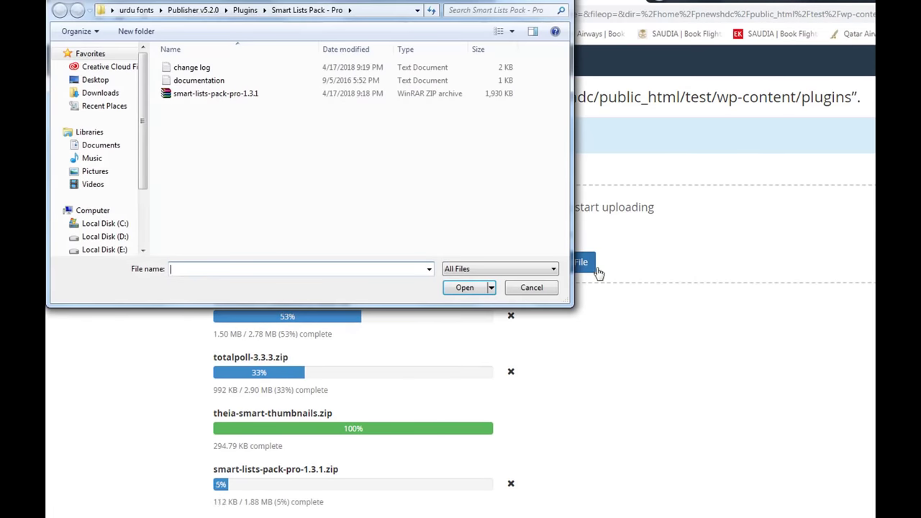
left_click(245, 11)
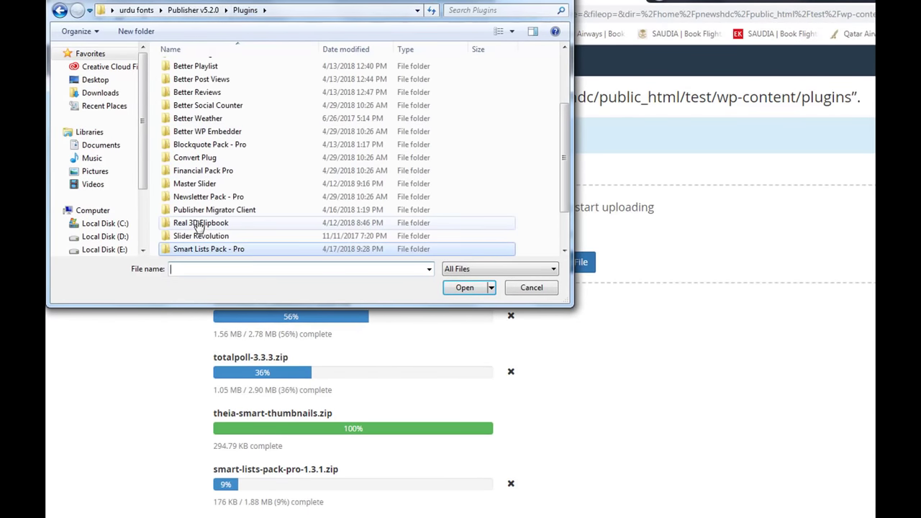
double_click(213, 234)
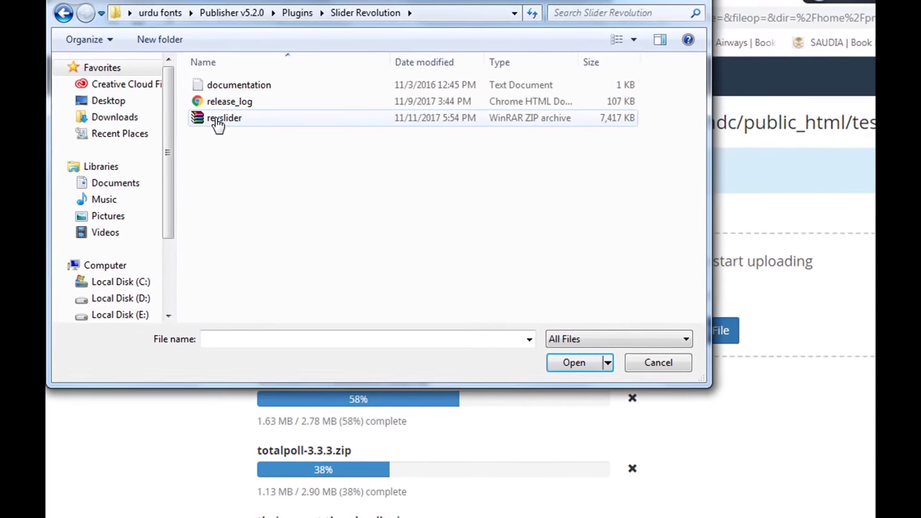
double_click(184, 98)
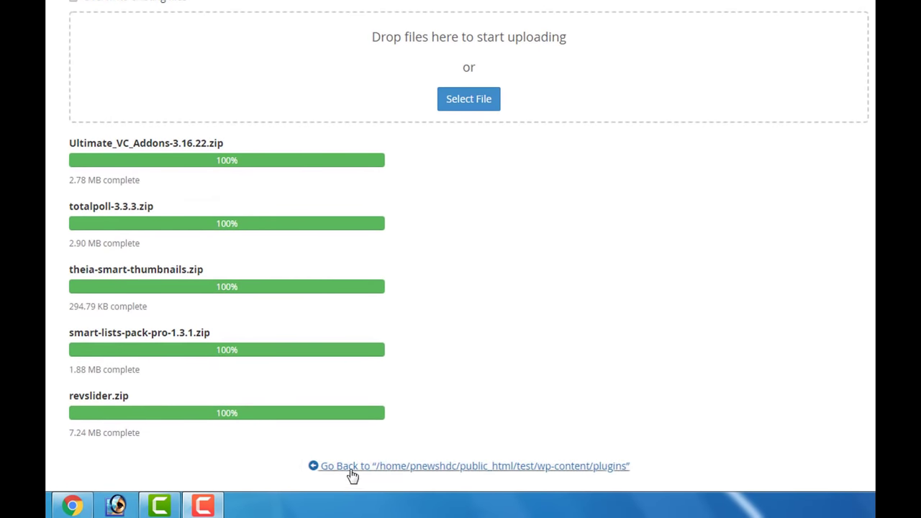
Return to the wp-content/plugins folder and extract Ultimate_VC_Addons-3.16.22.zip into /public_html/test/wp-content/plugins
left_click_drag(368, 493, 643, 482)
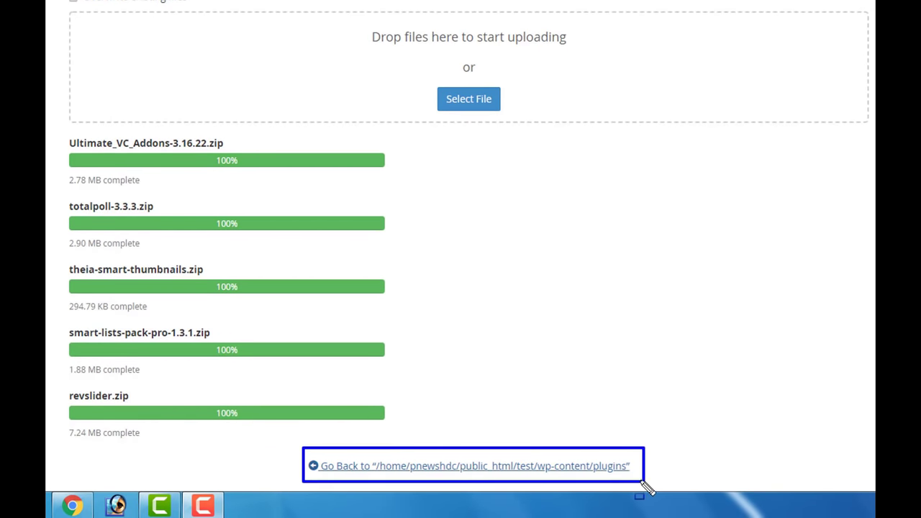
left_click(534, 466)
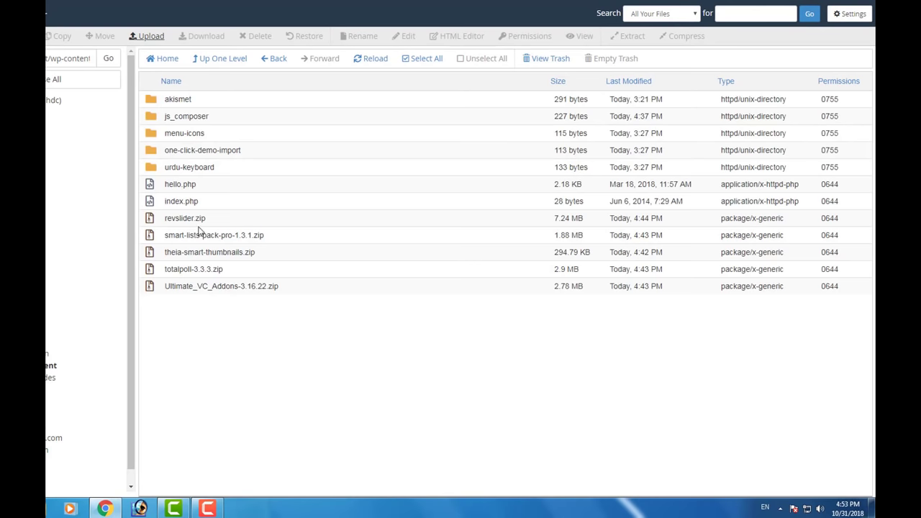
right_click(185, 286)
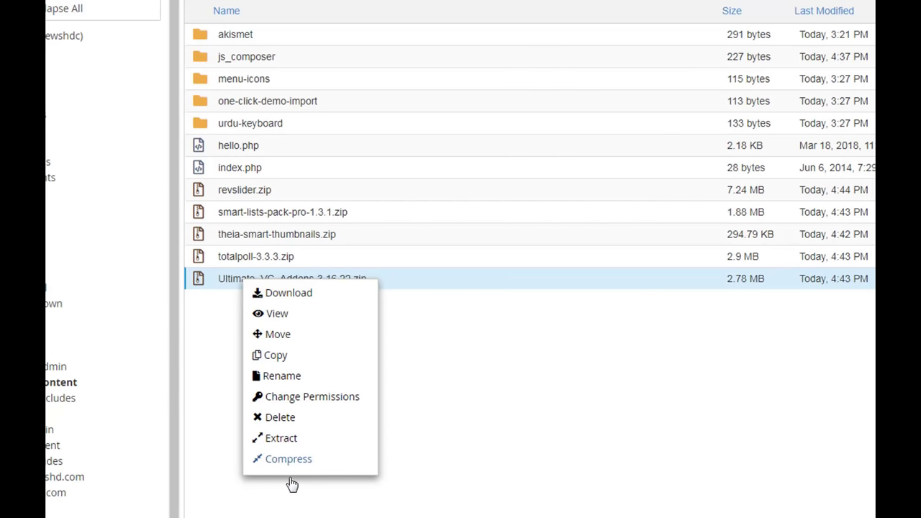
left_click(281, 439)
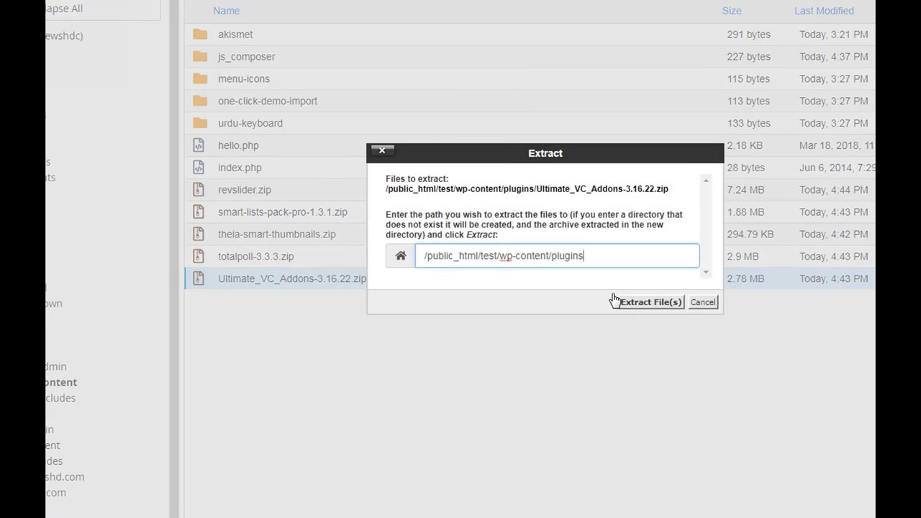
left_click(658, 308)
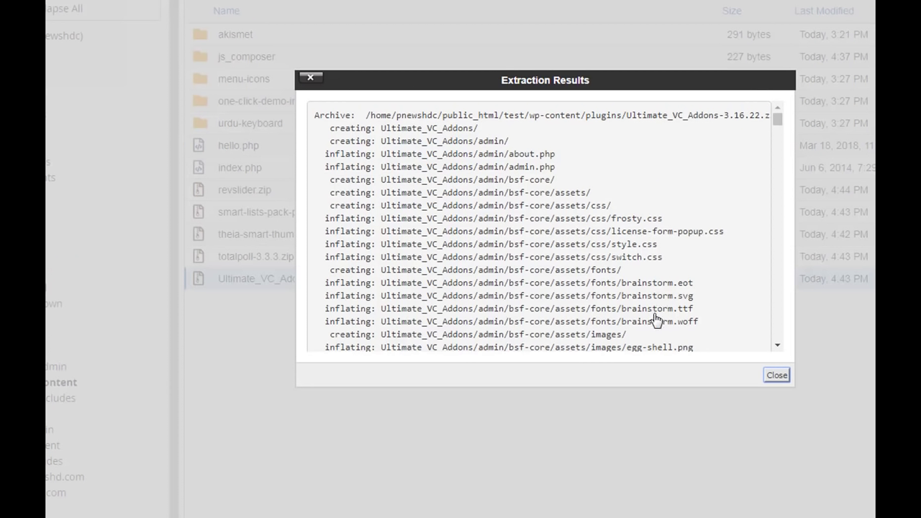
left_click(777, 380)
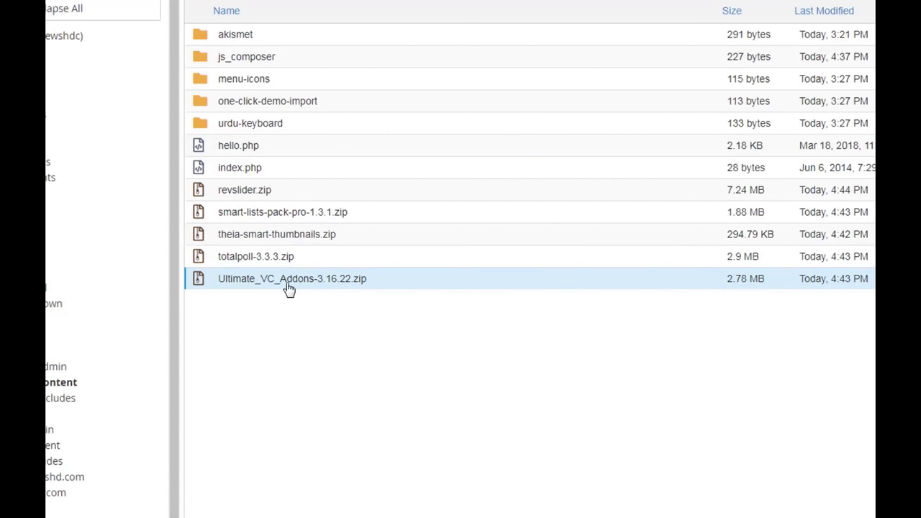
Extract totalpoll-3.3.3.zip into /public_html/test/wp-content/plugins and close the extraction results
right_click(268, 259)
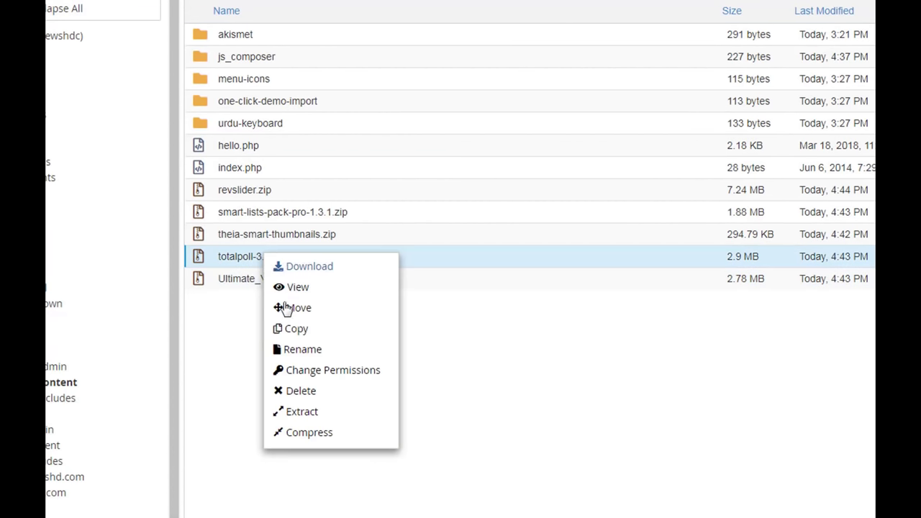
left_click(322, 416)
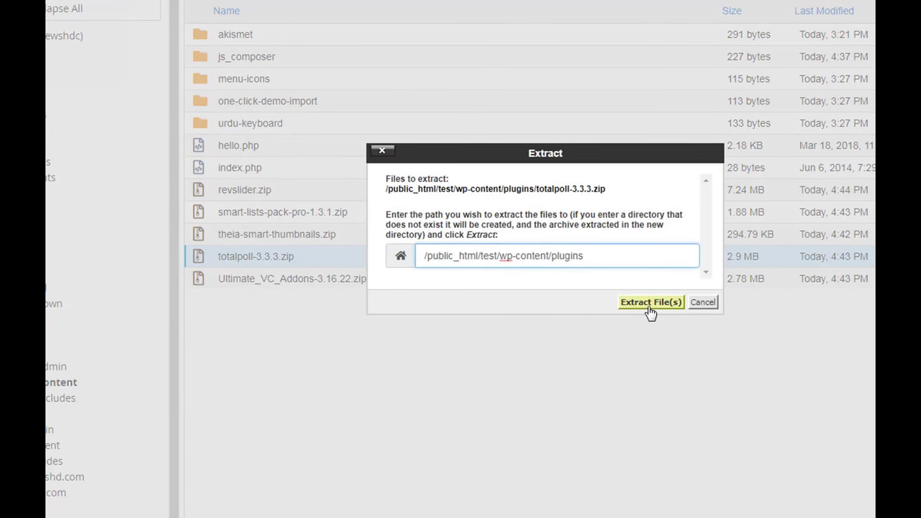
left_click(649, 305)
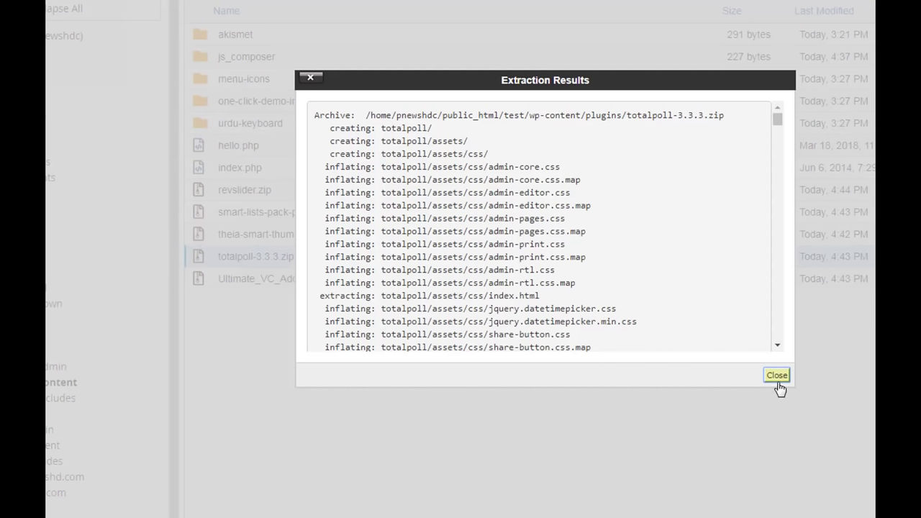
left_click(777, 376)
Extract theia-smart-thumbnails.zip into /public_html/test/wp-content/plugins and close the extraction results
right_click(256, 239)
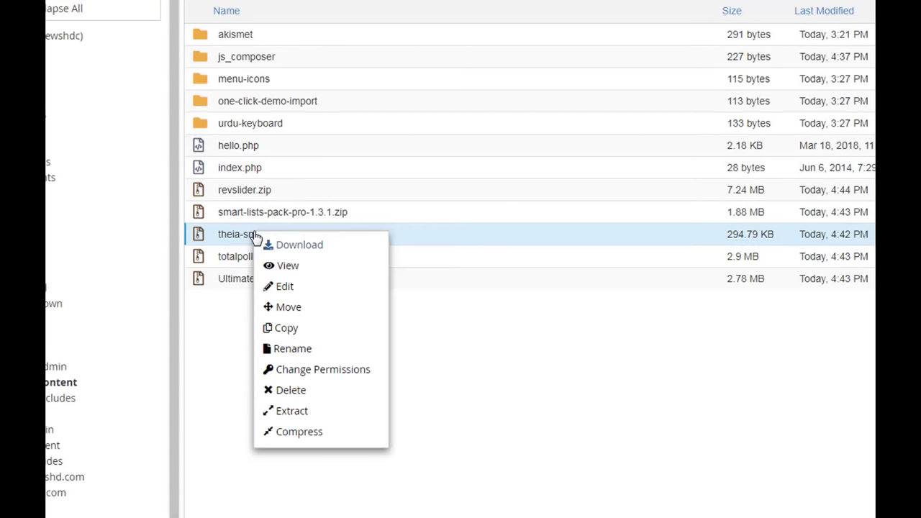
left_click(297, 414)
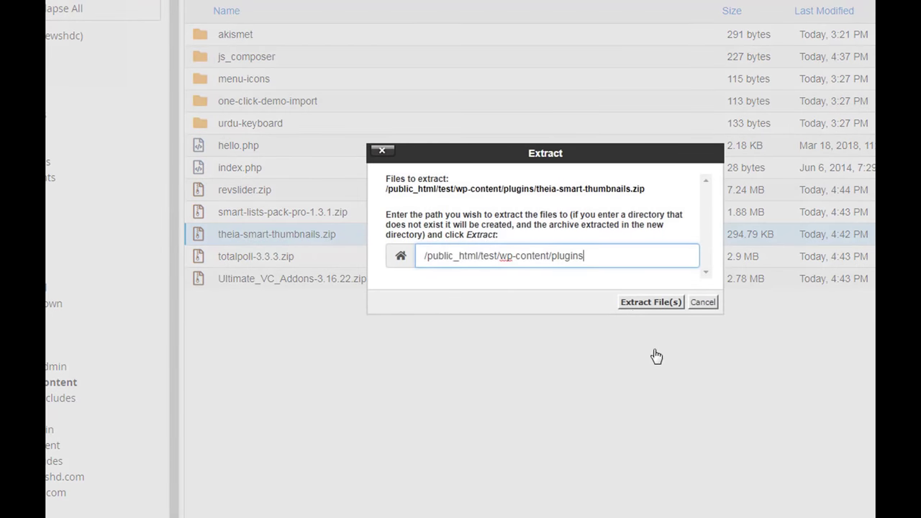
left_click(638, 309)
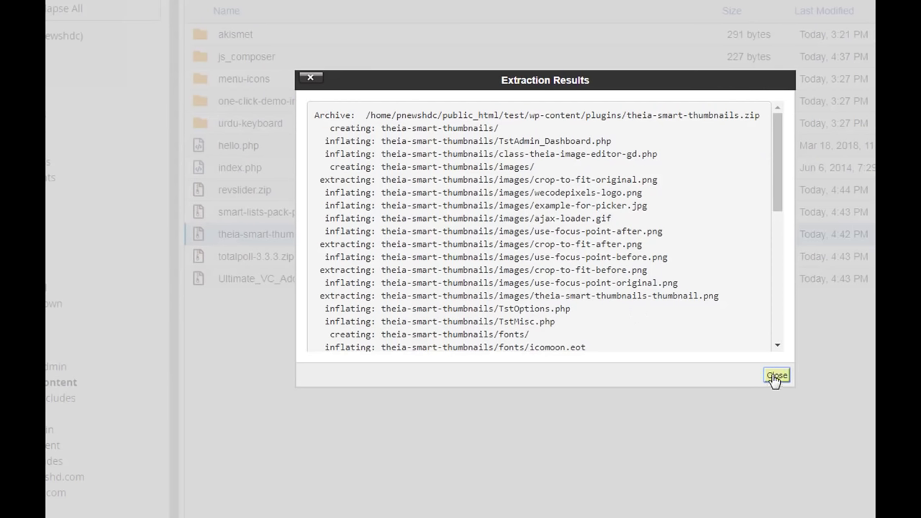
left_click(776, 376)
Extract smart-lists-pack-pro-1.3.1.zip into /public_html/test/wp-content/plugins and close the extraction results
right_click(237, 214)
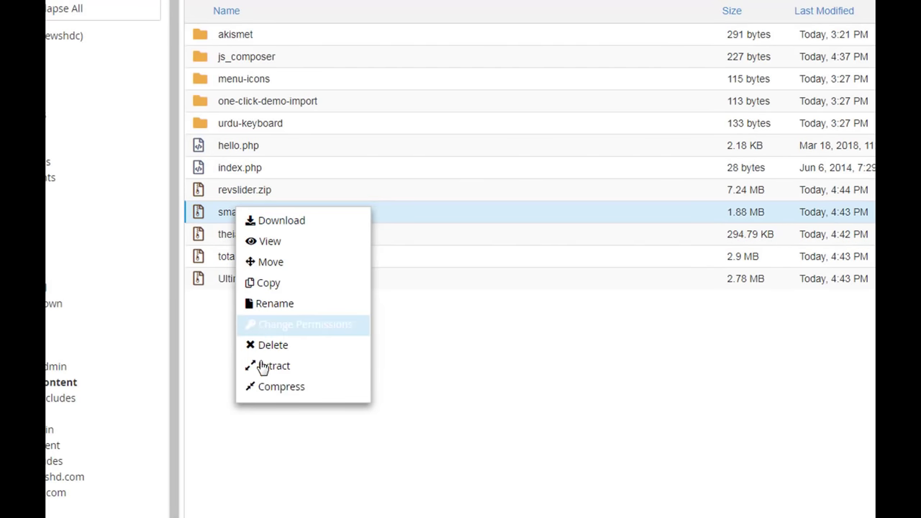
left_click(292, 367)
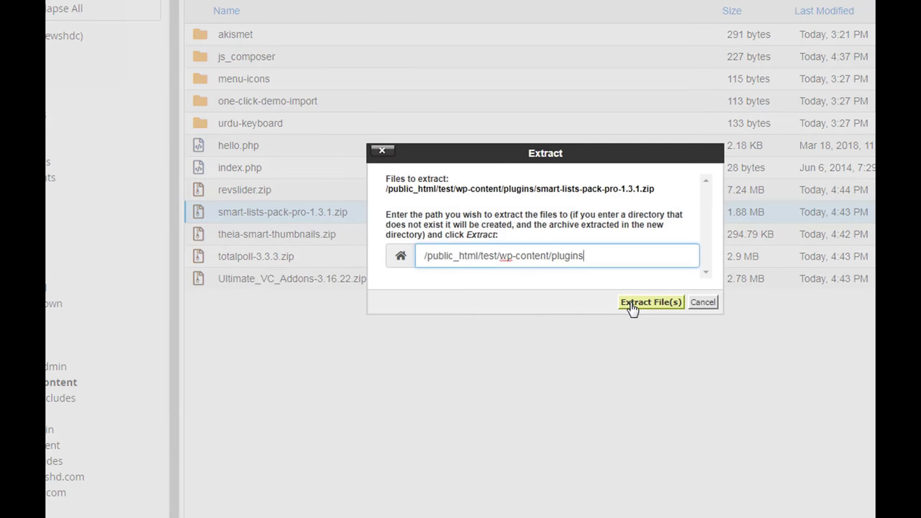
left_click(632, 308)
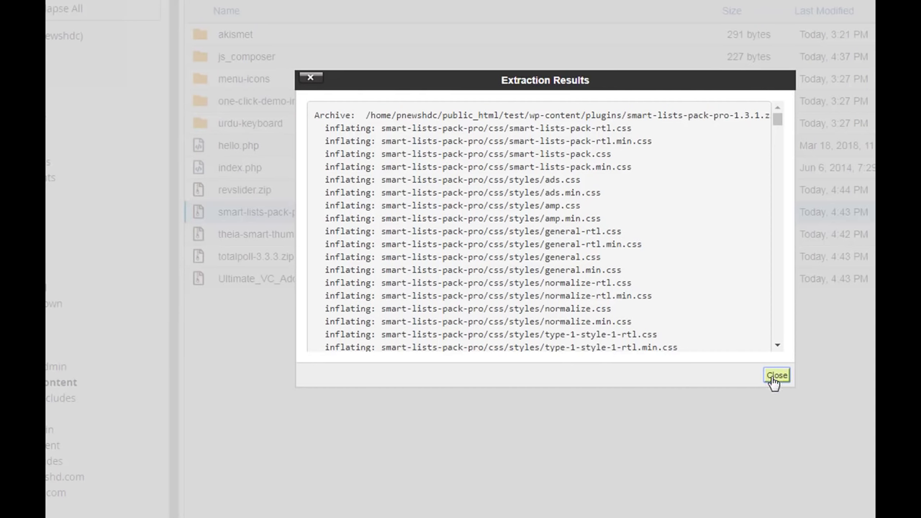
left_click(776, 376)
Extract revslider.zip into /public_html/test/wp-content/plugins and close the extraction results
right_click(222, 191)
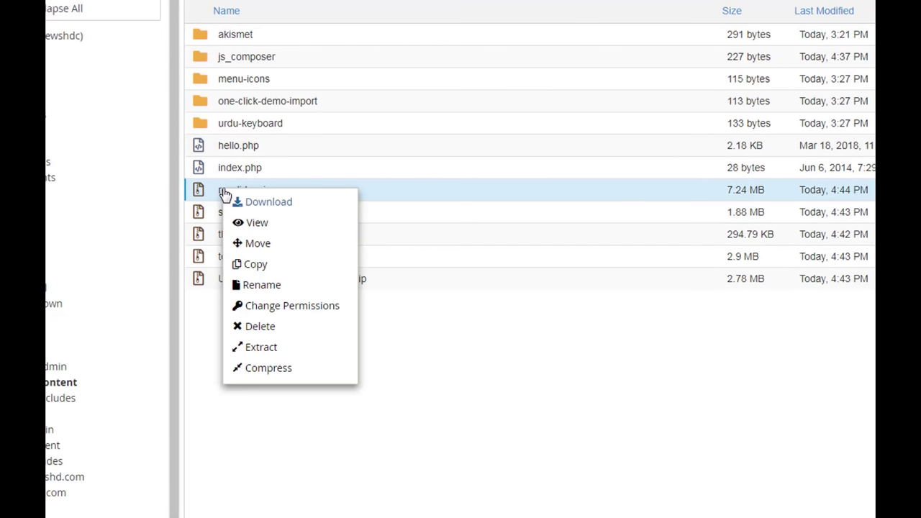
left_click(274, 349)
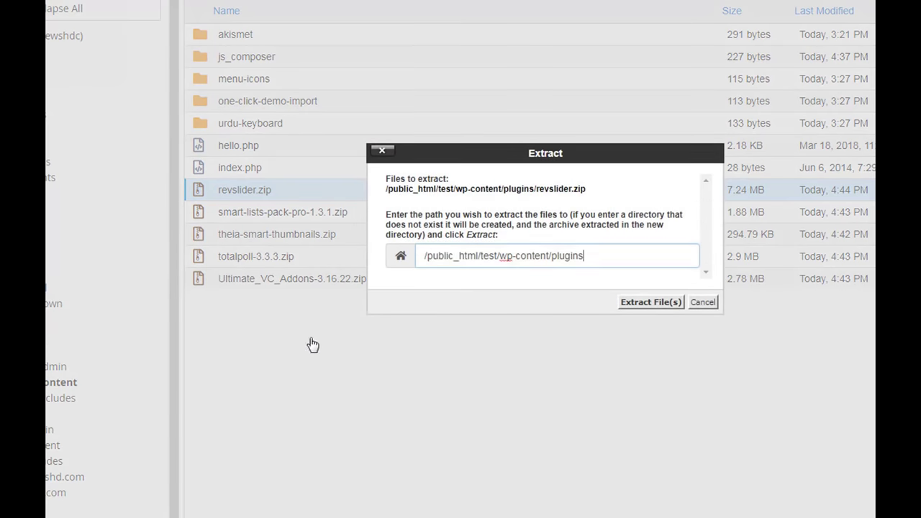
left_click(648, 304)
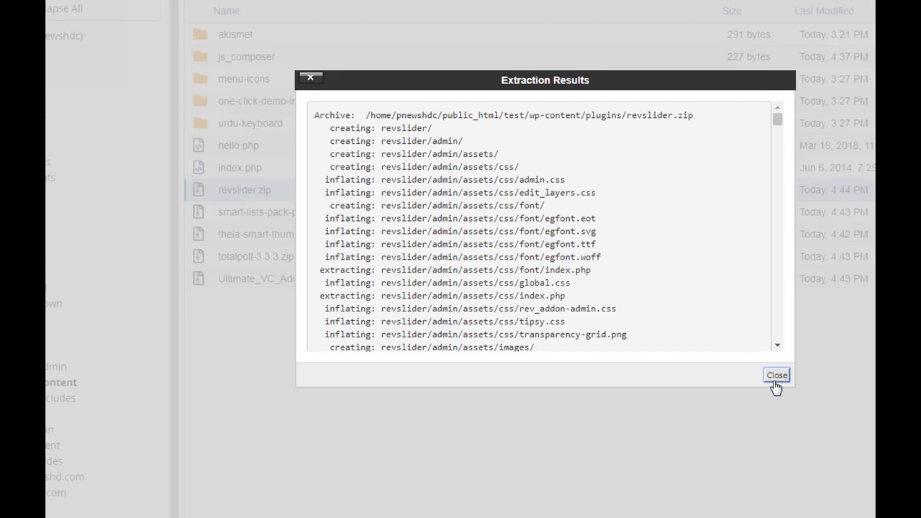
left_click(776, 386)
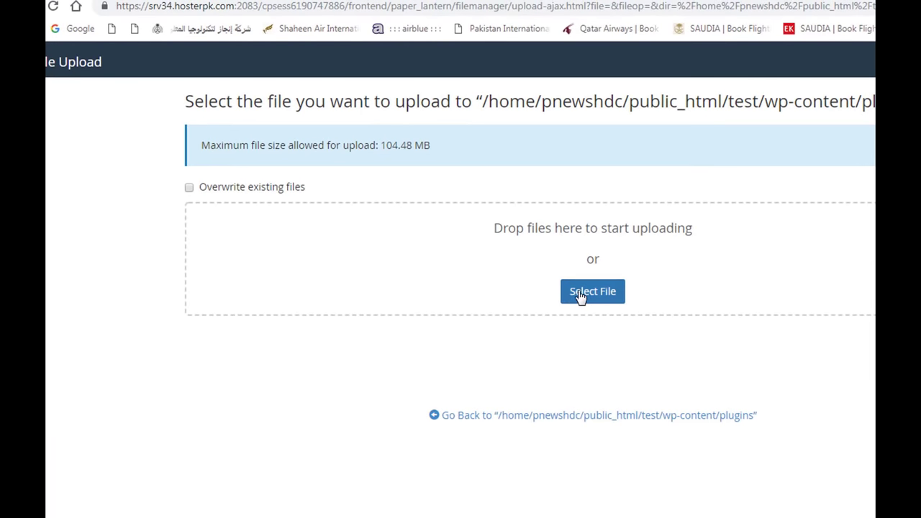
Upload real3d-flipbook.zip from the Publisher Plugins folder Real 3D Flipbook to /public_html/test/wp-content/plugins
left_click(581, 295)
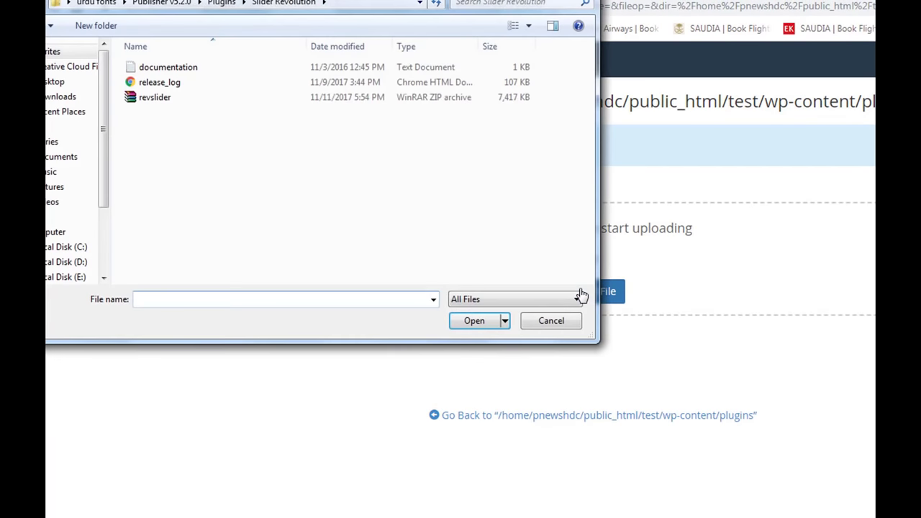
left_click(223, 4)
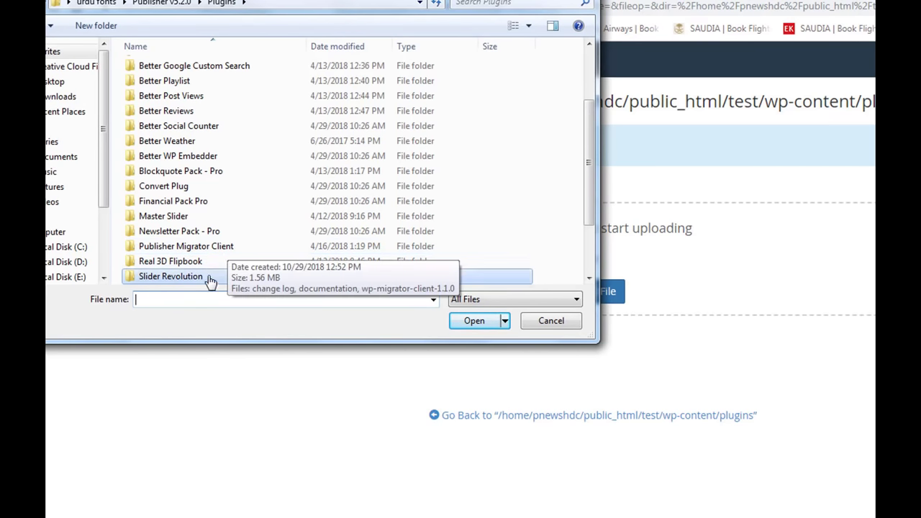
double_click(186, 265)
double_click(173, 83)
Add wp-migrator-client-1.1.0.zip from the Publisher Migrator Client folder to the uploads for the site's plugins directory
left_click(593, 291)
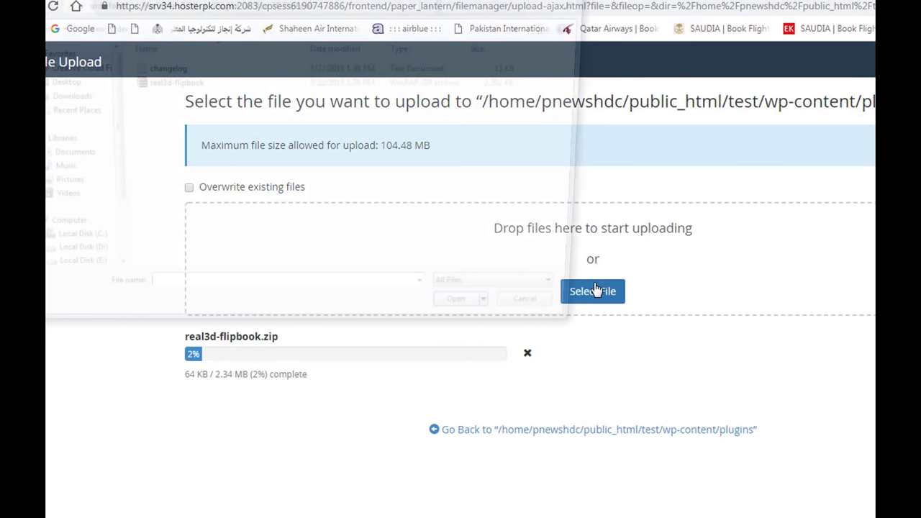
left_click(219, 6)
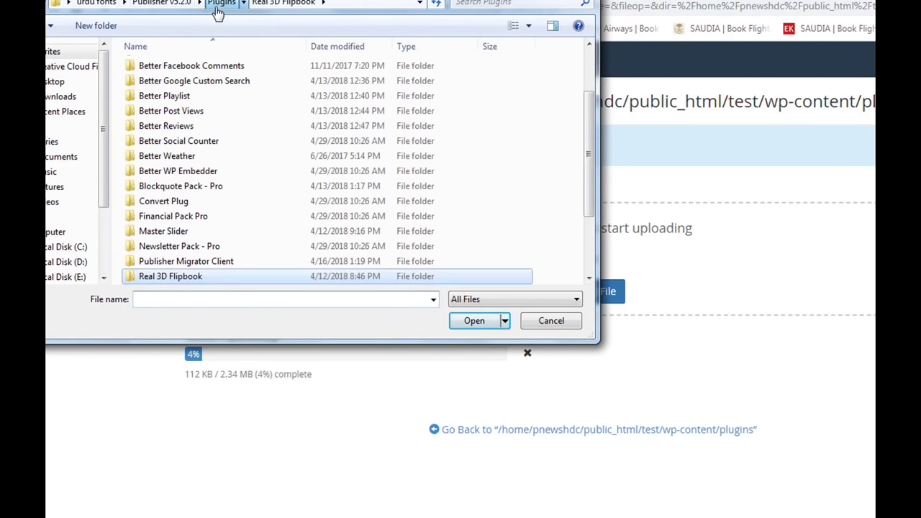
double_click(185, 265)
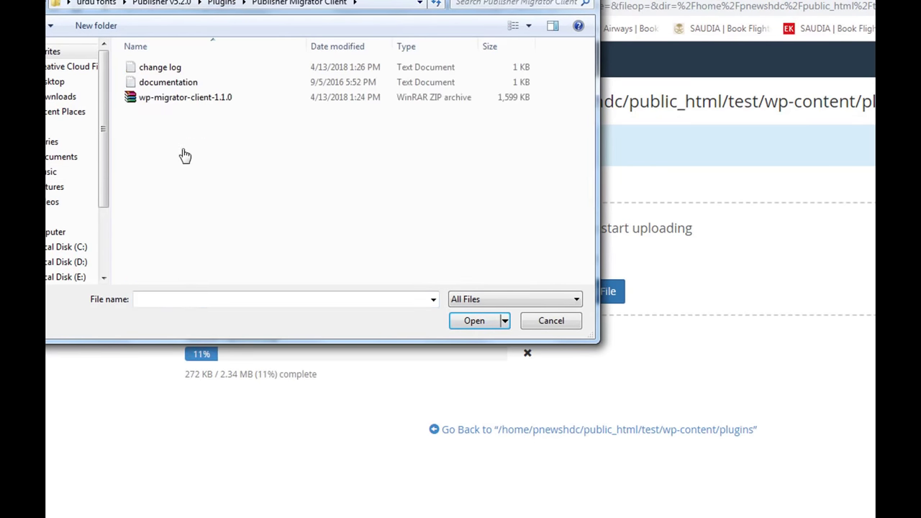
double_click(175, 98)
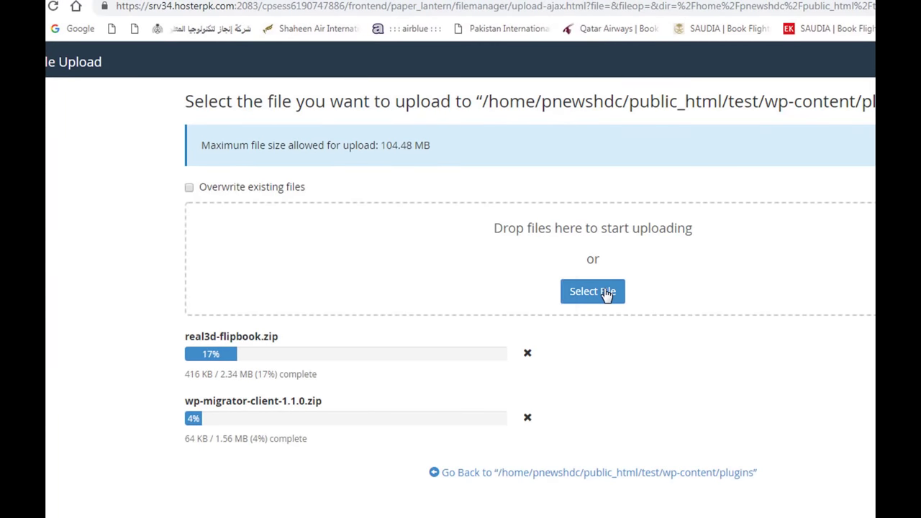
Add newsletter-pack-pro-1.1.1.zip from the Newsletter Pack - Pro folder to the uploads for the plugins directory
left_click(593, 291)
left_click(224, 5)
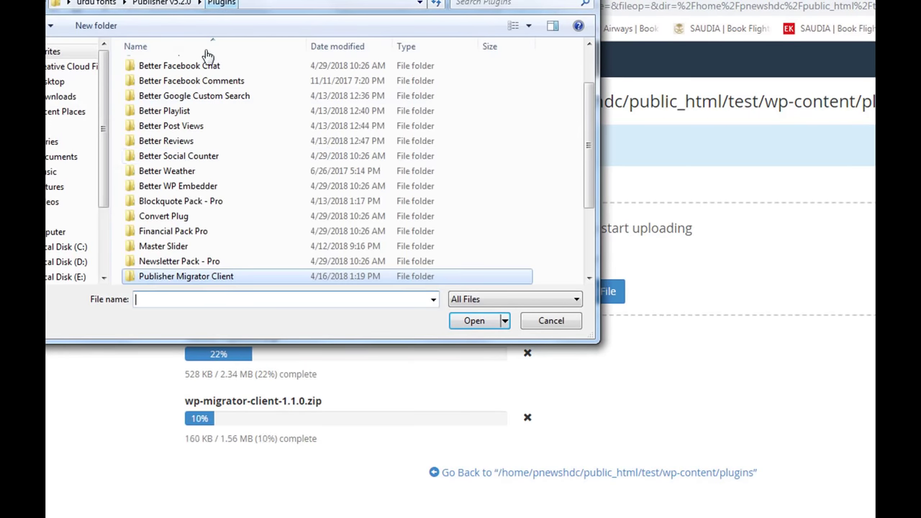
double_click(185, 261)
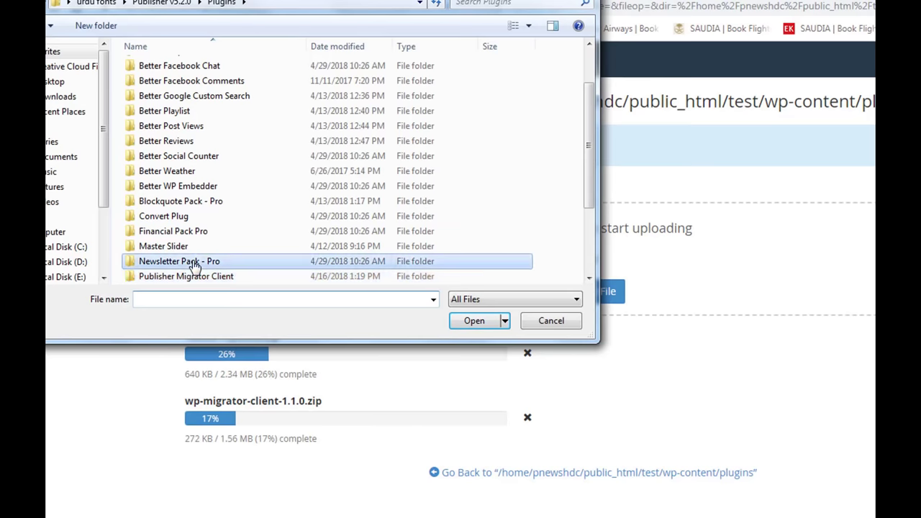
double_click(187, 100)
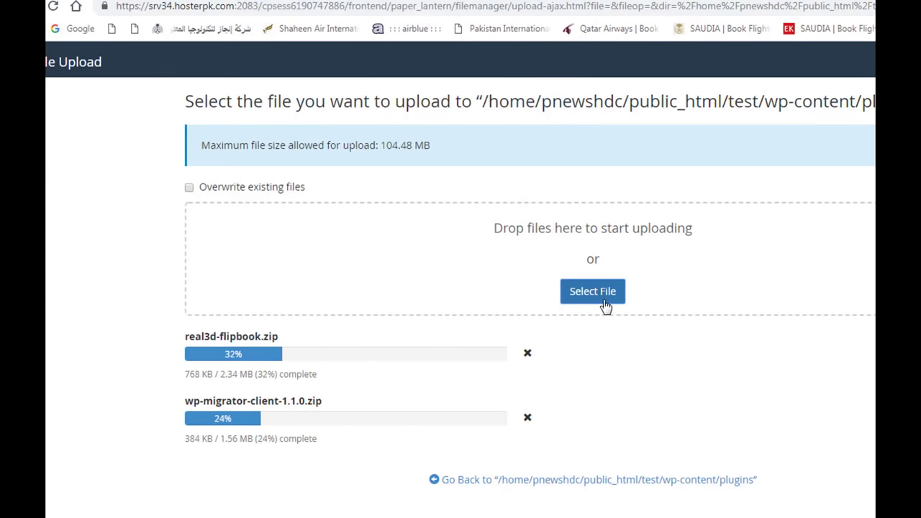
Upload the masterslider ZIP archive from the Master Slider folder to the site's plugins directory
left_click(589, 290)
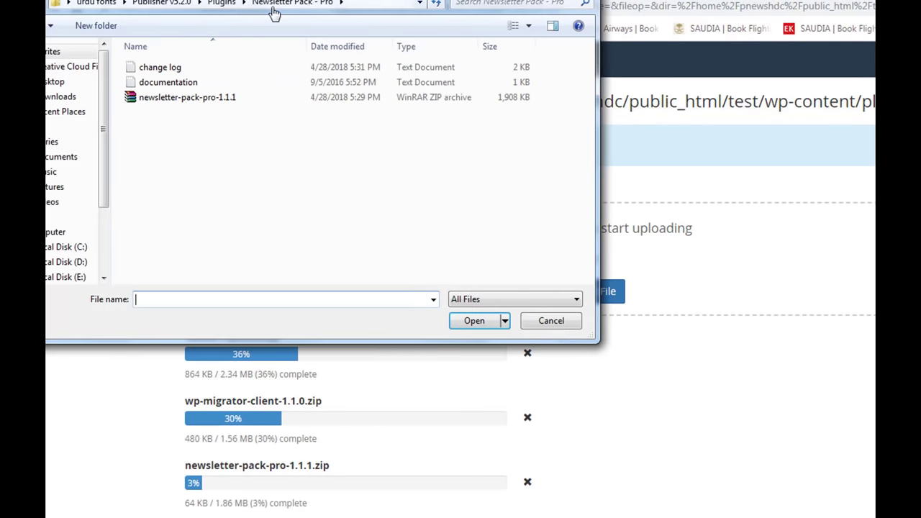
left_click(220, 4)
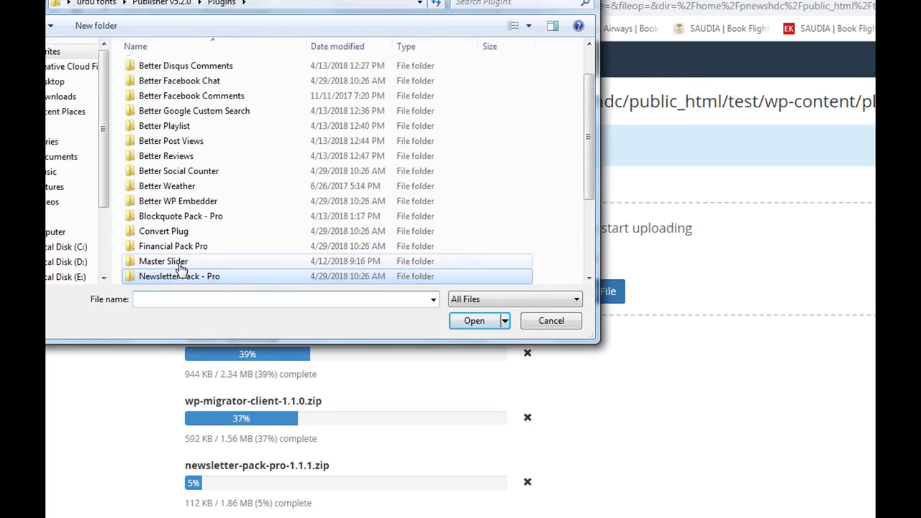
double_click(177, 263)
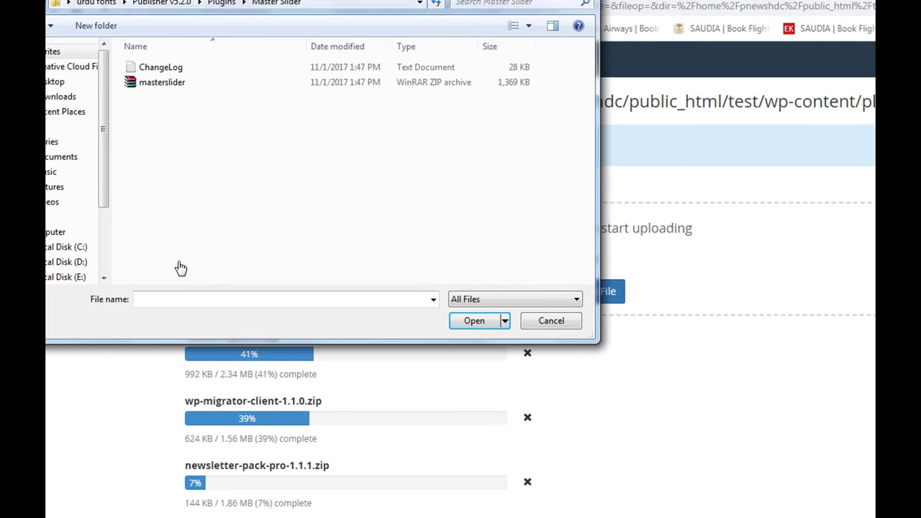
double_click(163, 83)
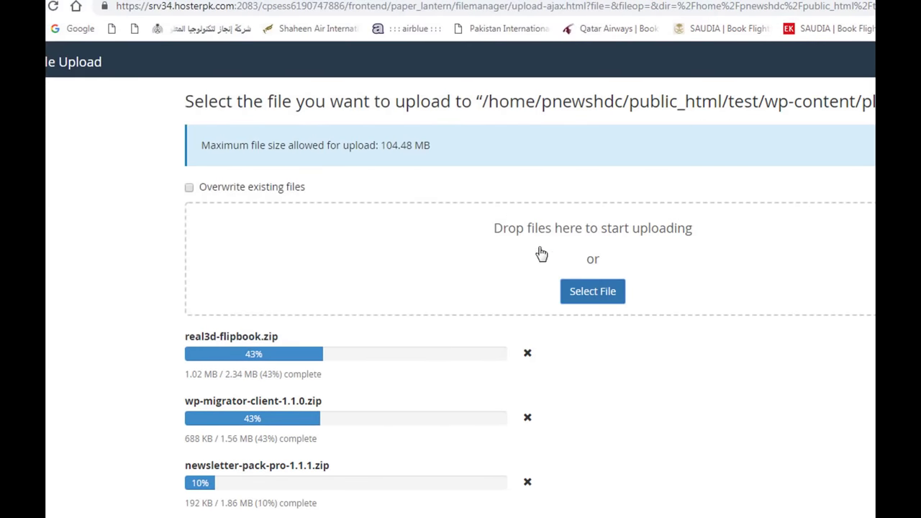
Upload the better-social-counter-1.9.8 ZIP archive from the Better Social Counter folder to the plugins directory
left_click(589, 293)
left_click(221, 3)
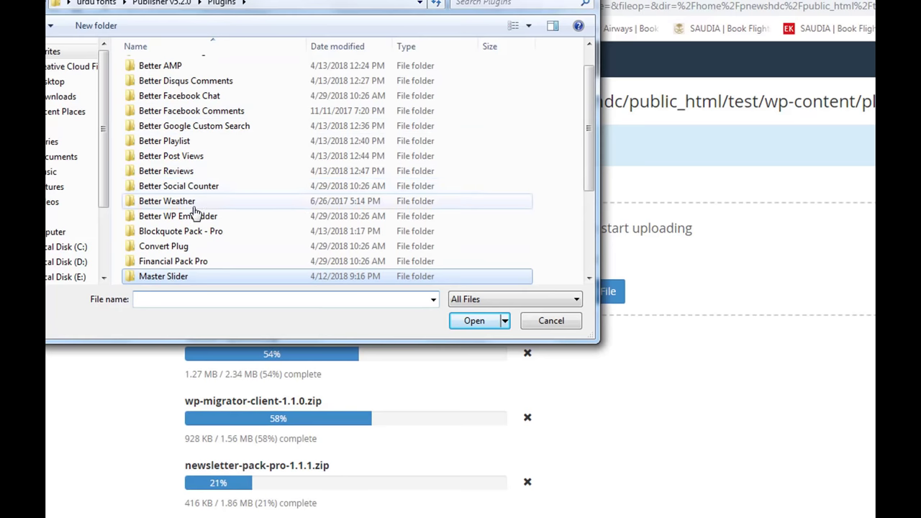
double_click(218, 185)
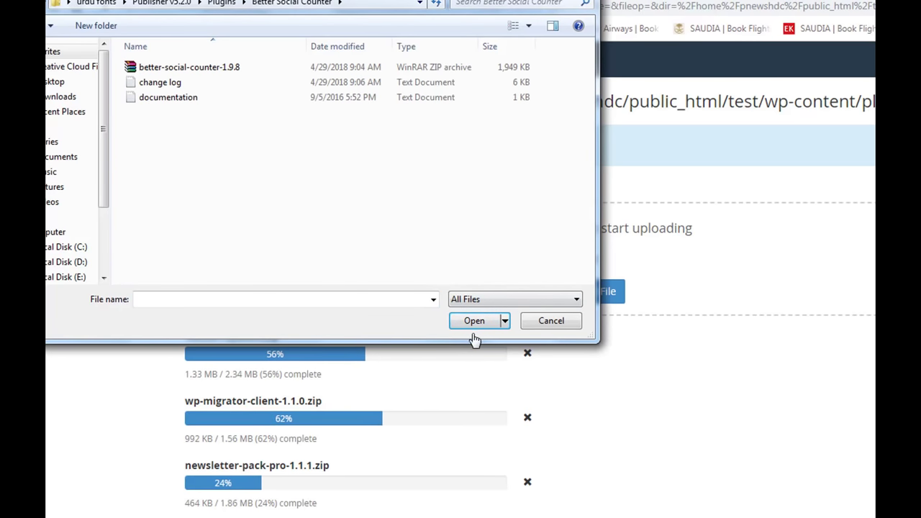
double_click(226, 74)
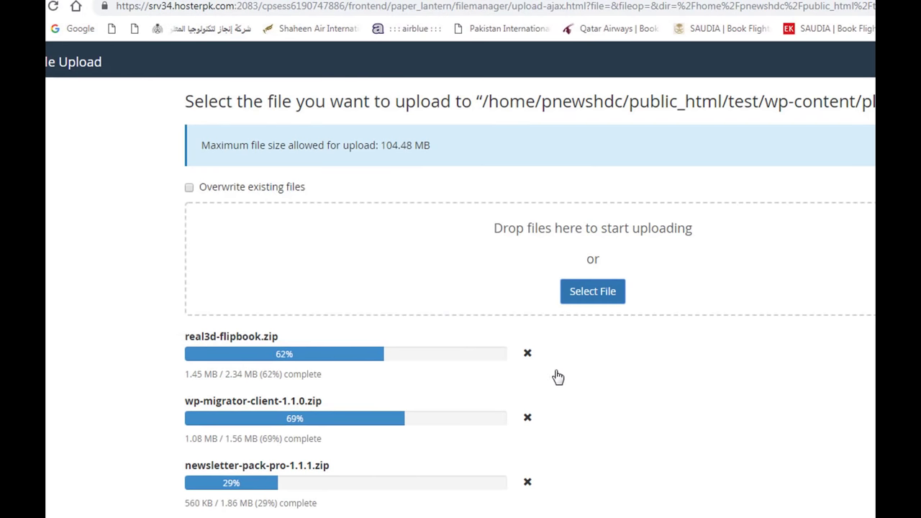
Upload the advanced-custom-fields-pro ZIP archive from the Advanced Custom Fields Pro folder to the plugins directory
left_click(586, 296)
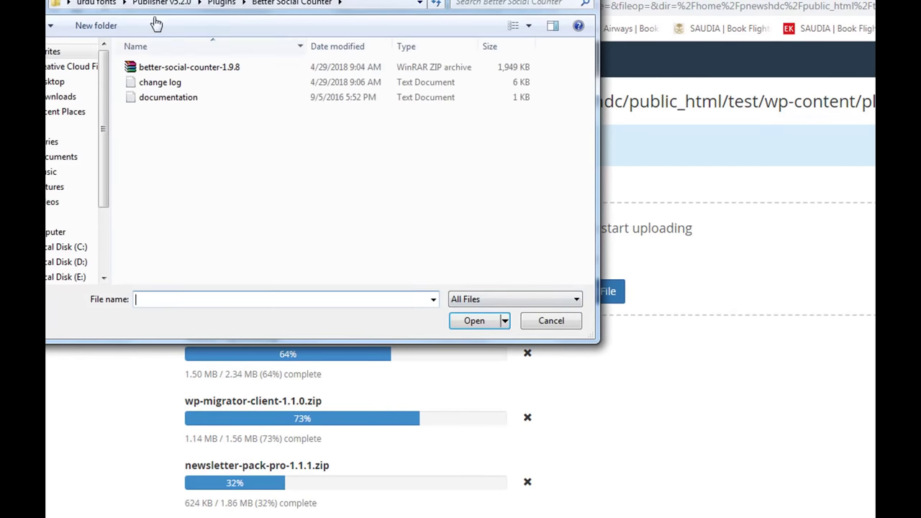
left_click(225, 4)
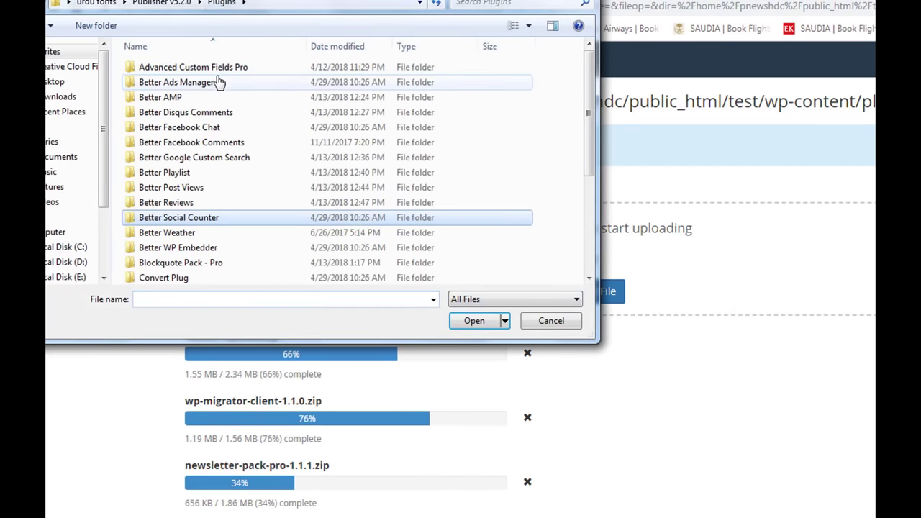
double_click(223, 70)
double_click(216, 68)
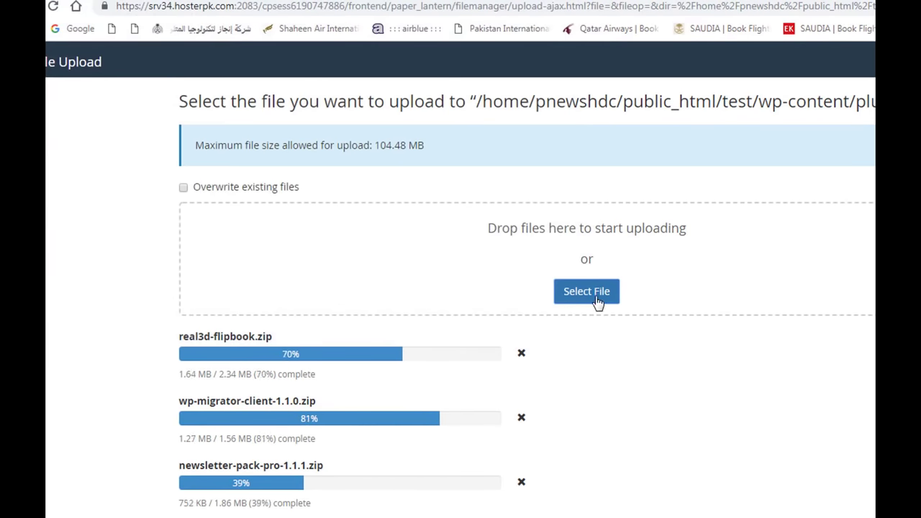
Upload the better-google-custom-search-1.2.1 ZIP archive from the Better Google Custom Search folder to the plugins directory
left_click(603, 297)
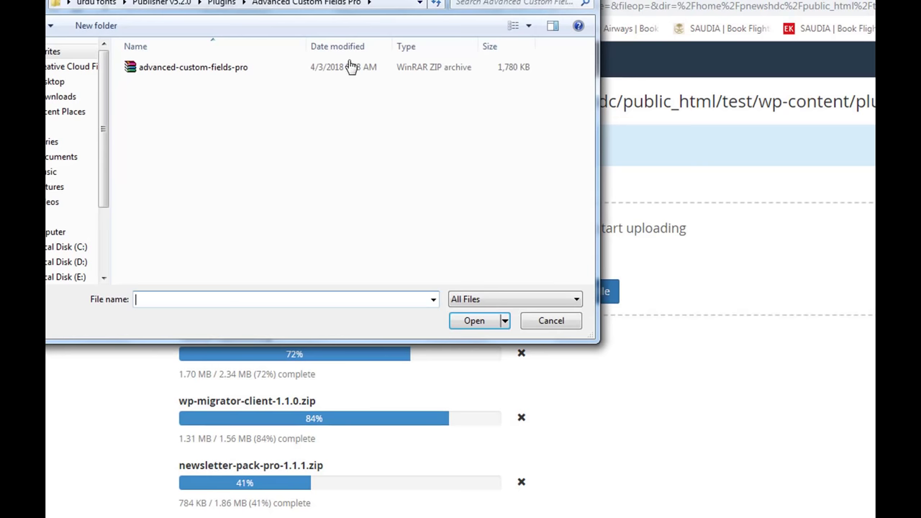
left_click(223, 3)
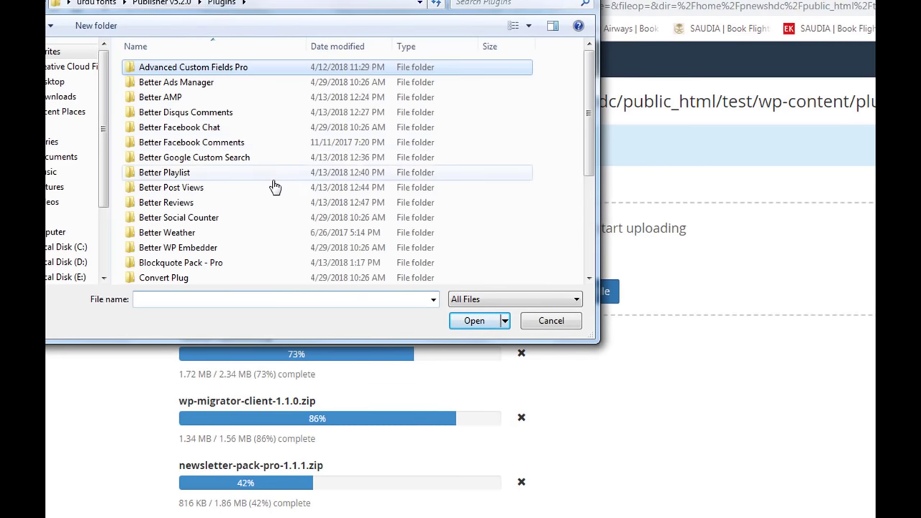
double_click(206, 157)
double_click(165, 68)
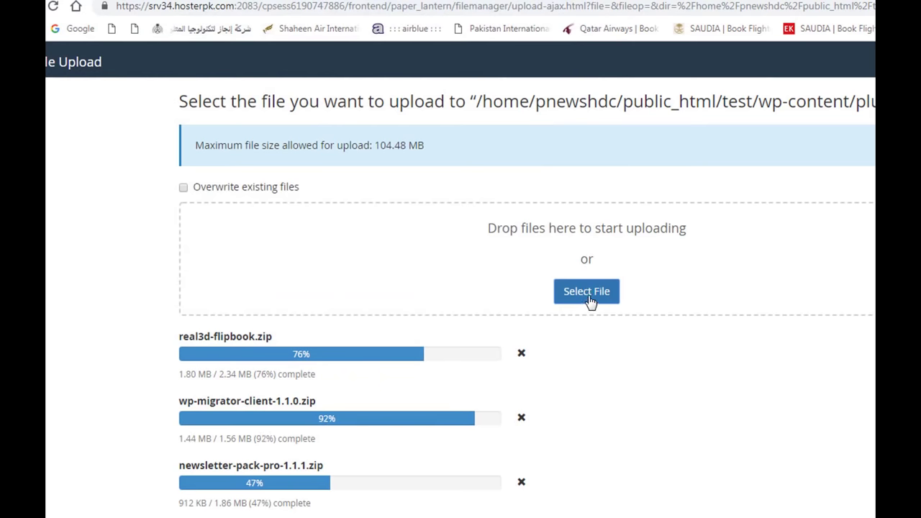
Upload the better-facebook-comments ZIP archive from the Better Facebook Comments folder to the plugins directory
left_click(588, 301)
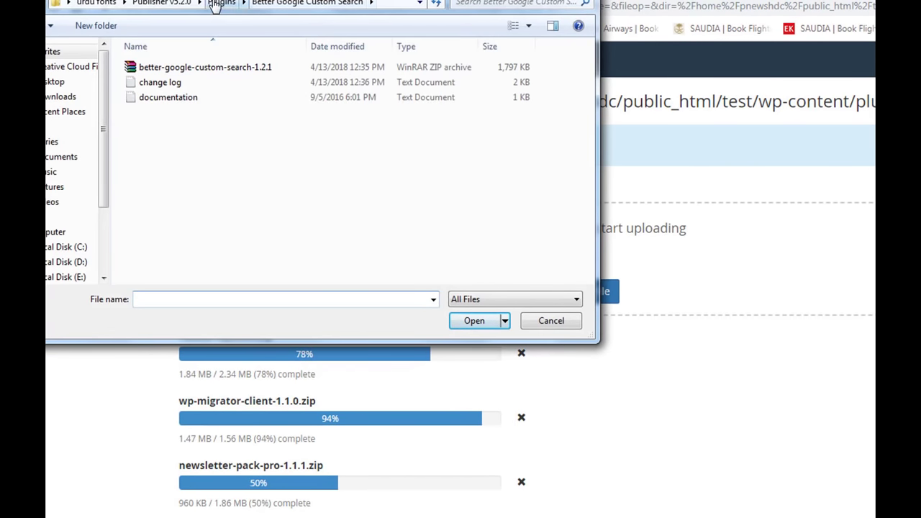
left_click(214, 4)
left_click(223, 146)
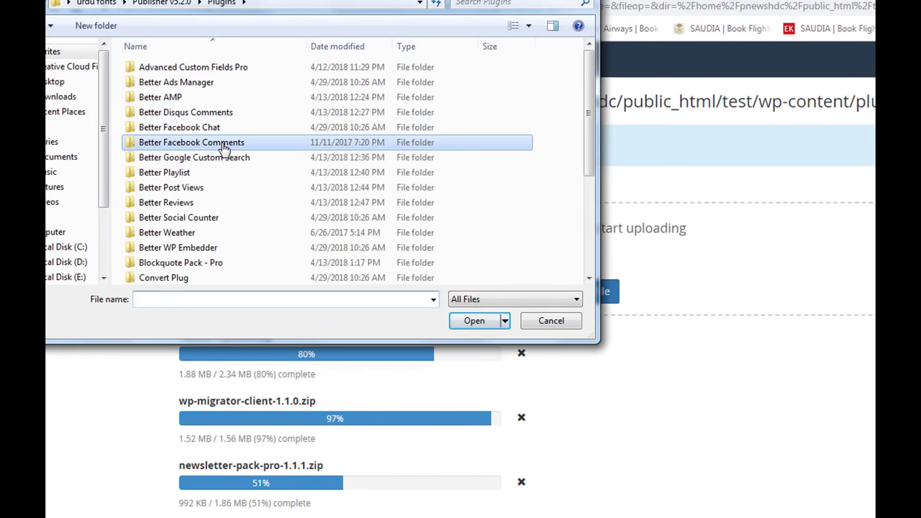
double_click(223, 147)
left_click(154, 69)
left_click(474, 320)
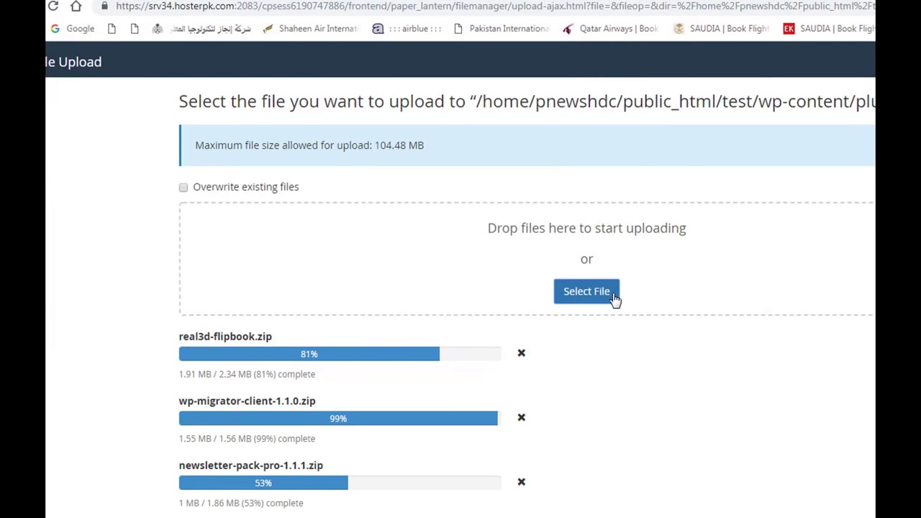
Upload the plugin archive from the Better Facebook Chat folder to the site's plugins directory
left_click(587, 291)
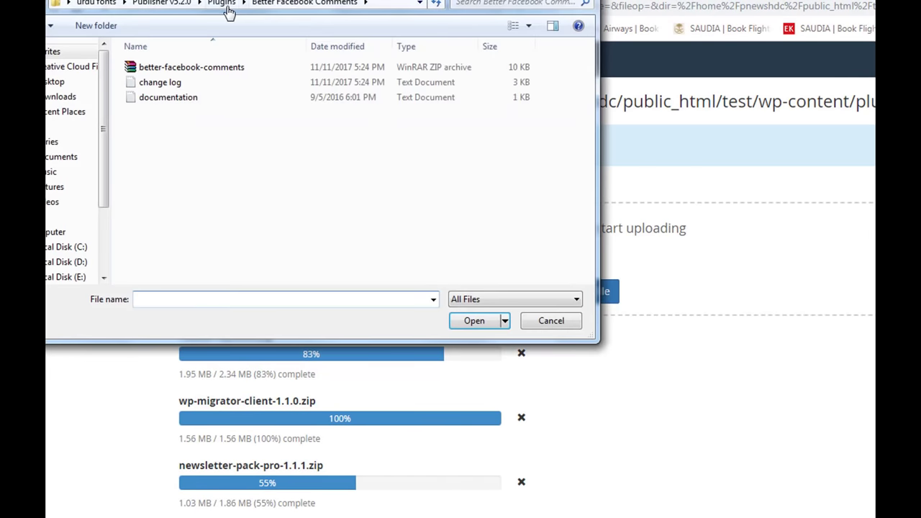
left_click(223, 4)
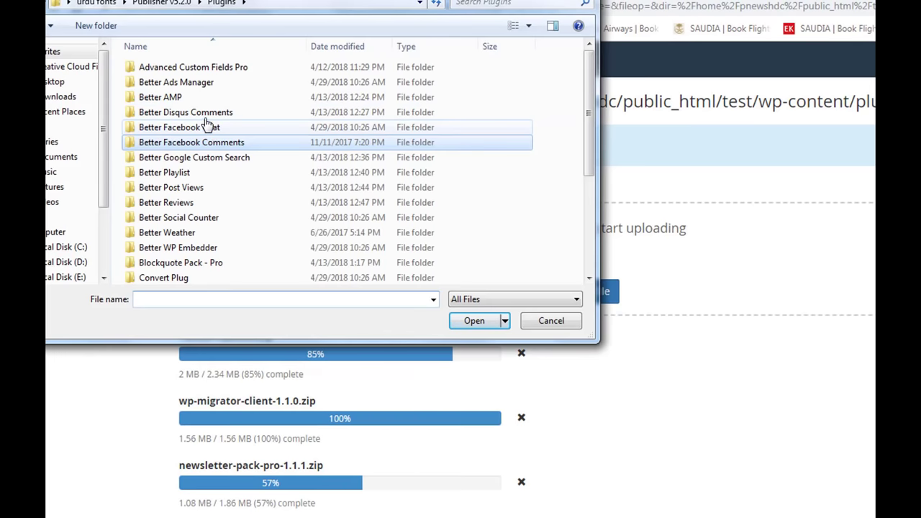
double_click(216, 130)
double_click(181, 69)
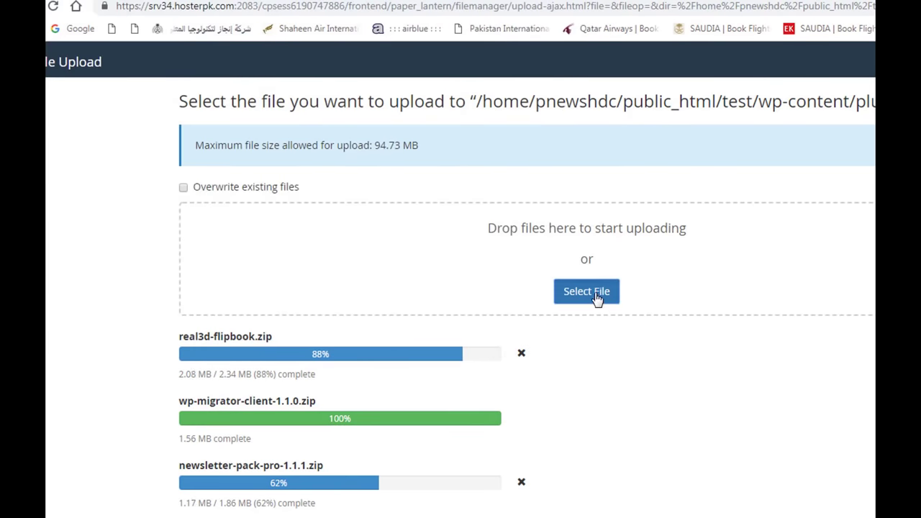
Upload the better-wp-embedder-v1.1.0 ZIP archive from the Better WP Embedder folder to the plugins directory
left_click(596, 298)
left_click(222, 4)
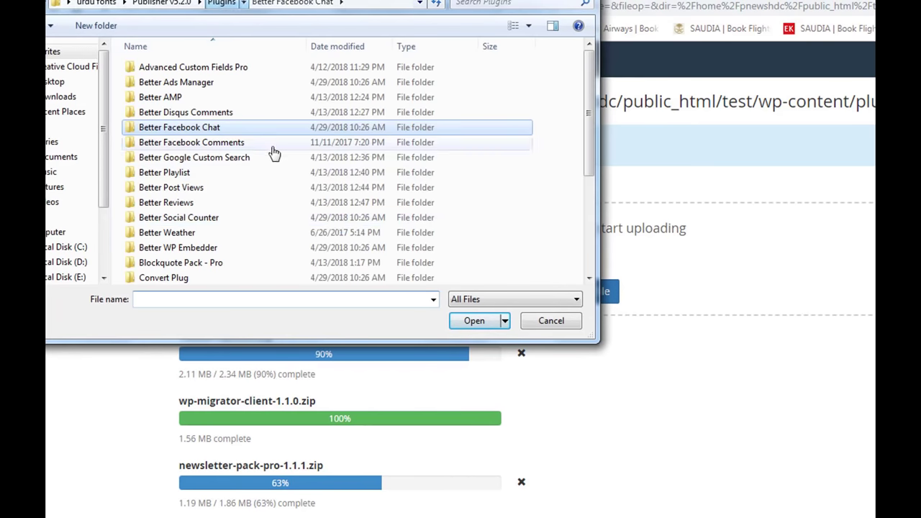
left_click(193, 251)
double_click(193, 253)
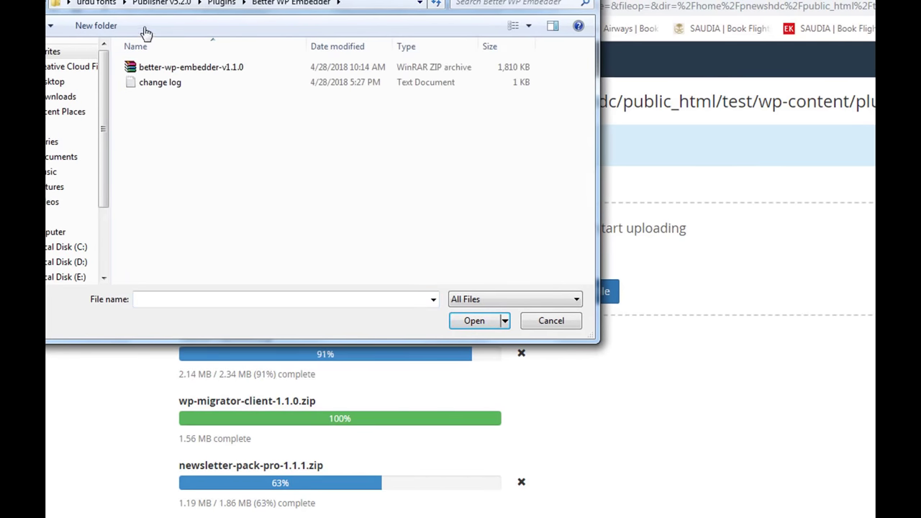
double_click(189, 67)
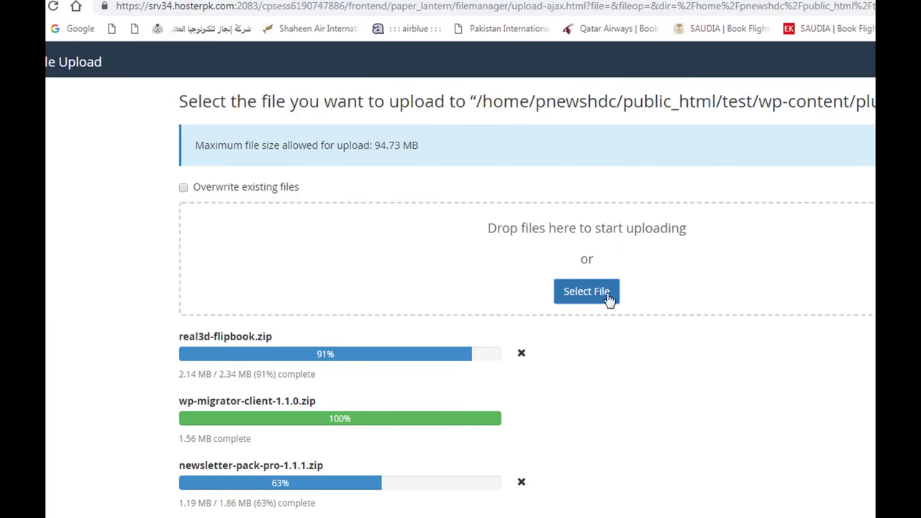
Upload the better-reviews-1.4.4 ZIP archive from the Better Reviews folder to the plugins directory
left_click(586, 291)
left_click(221, 3)
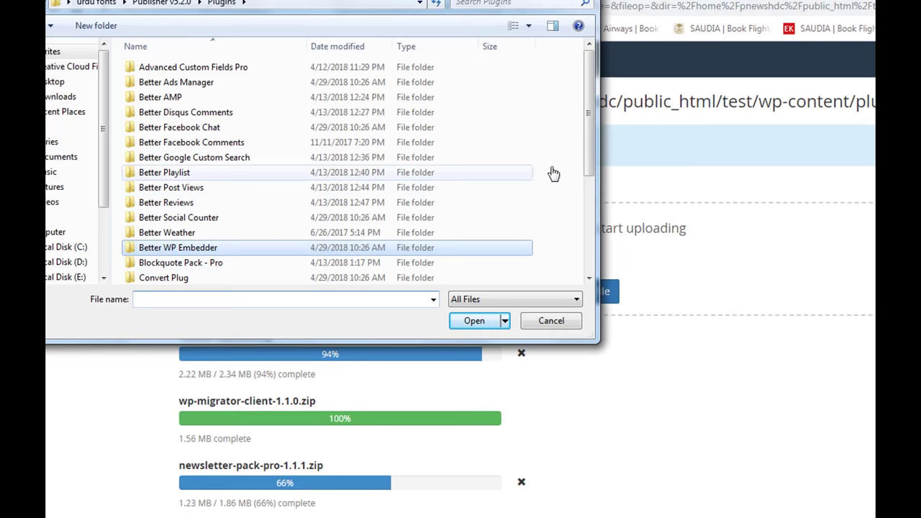
left_click_drag(590, 151, 595, 174)
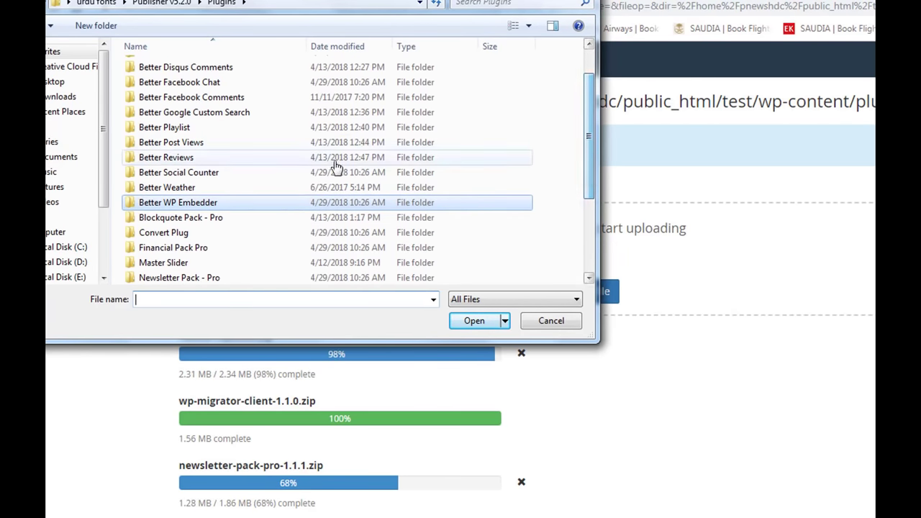
double_click(170, 158)
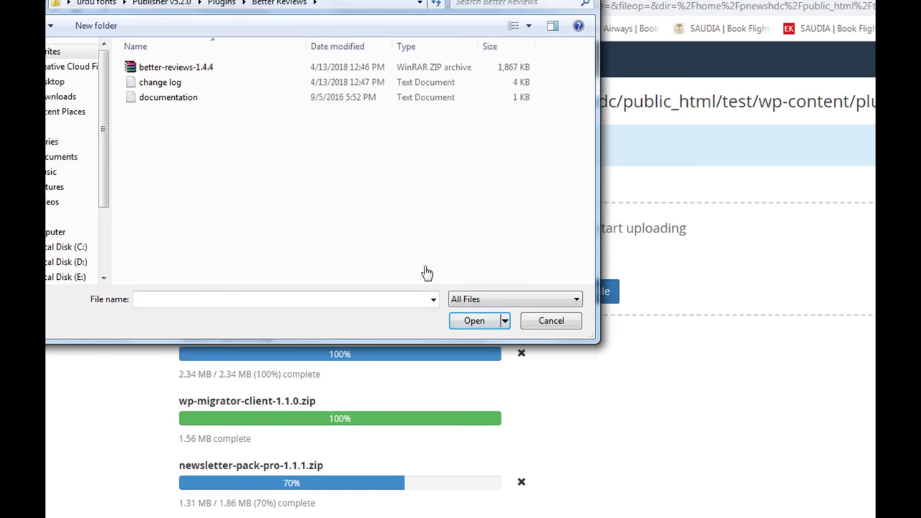
double_click(205, 68)
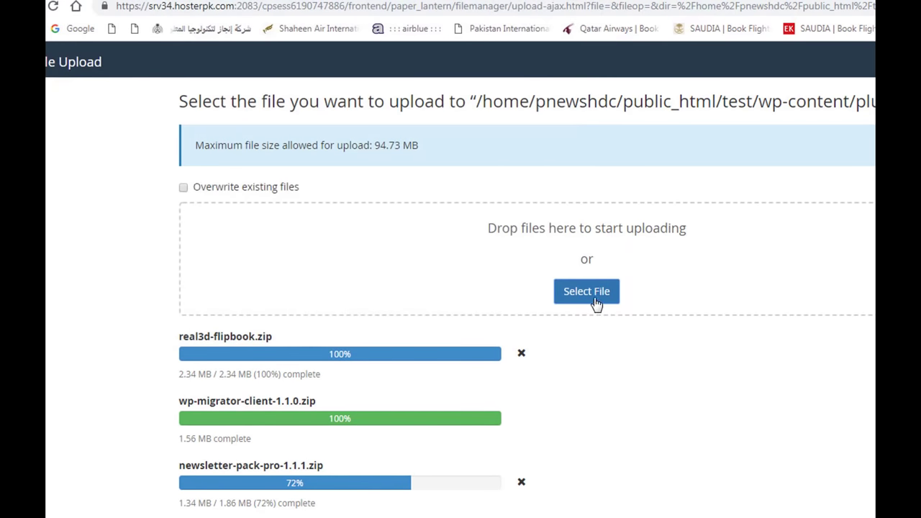
Check the upload progress of the plugin archives
scroll(648, 425, "down", 2)
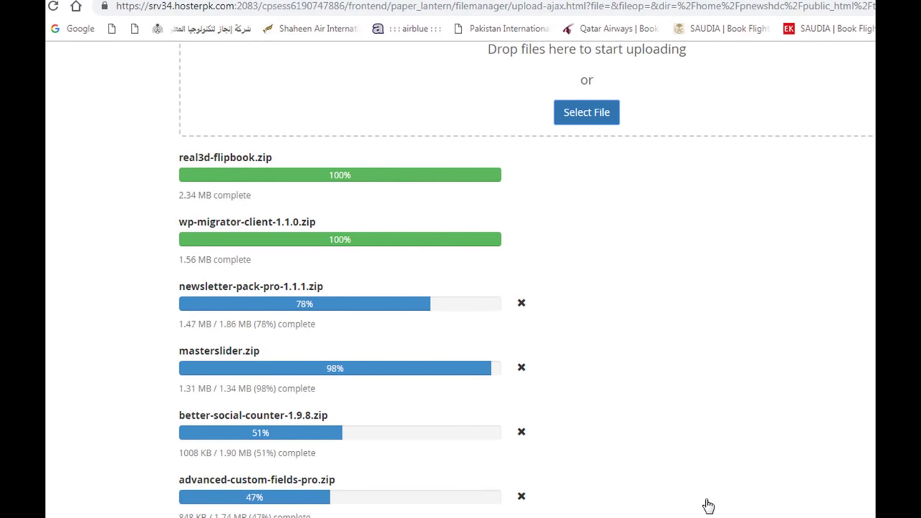
scroll(706, 506, "down", 1)
scroll(869, 507, "up", 3)
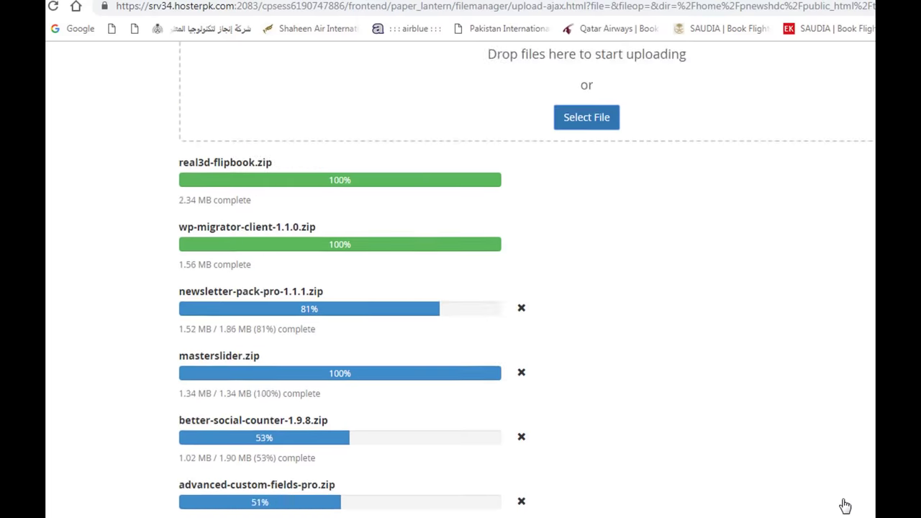
scroll(857, 504, "down", 2)
scroll(845, 502, "up", 4)
scroll(840, 499, "down", 4)
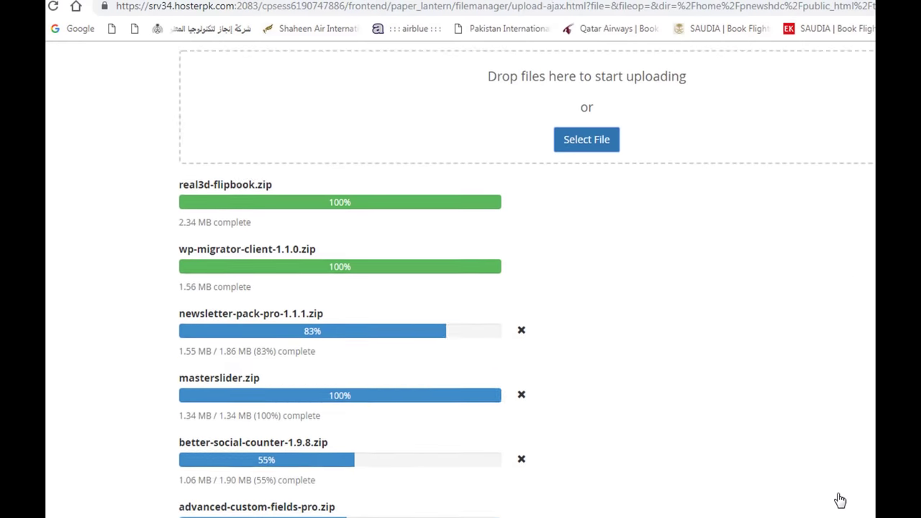
Return to the plugins directory listing and extract advanced-custom-fields-pro.zip into /public_html/test/wp-content/plugins
left_click(231, 10)
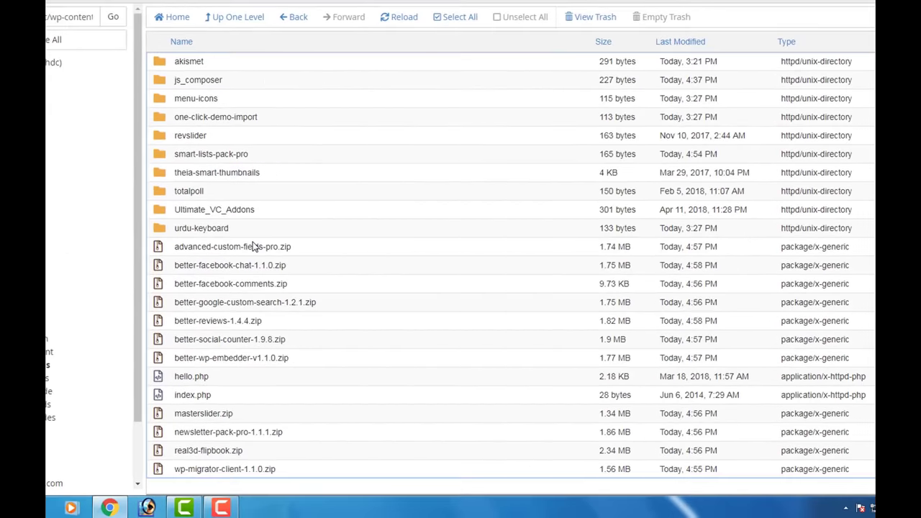
right_click(298, 288)
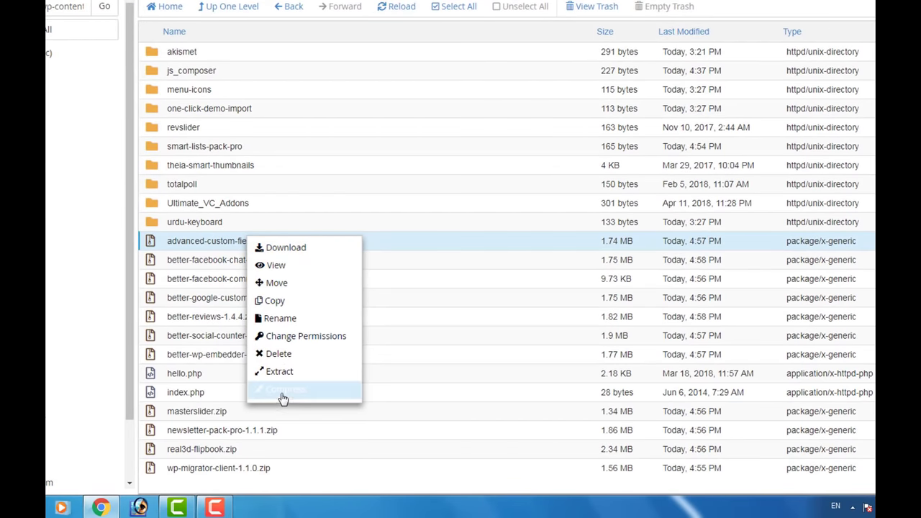
left_click(280, 373)
left_click(517, 280)
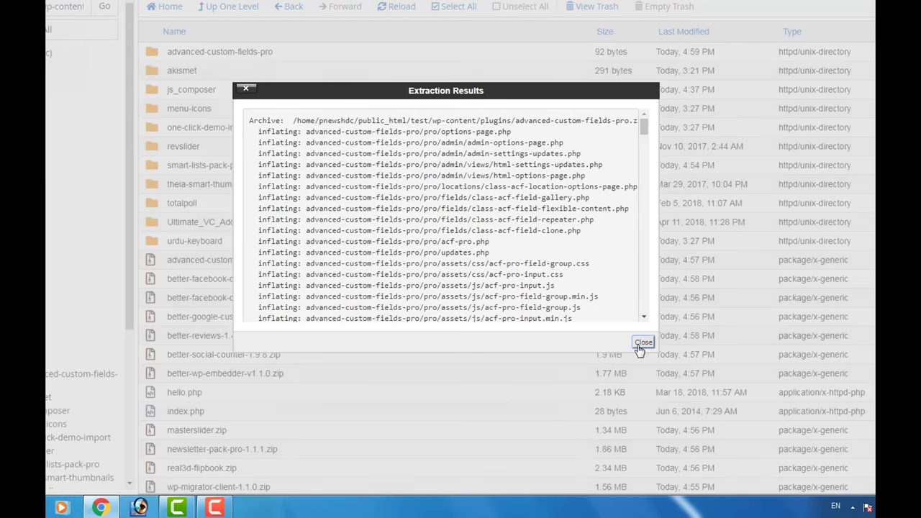
left_click(643, 343)
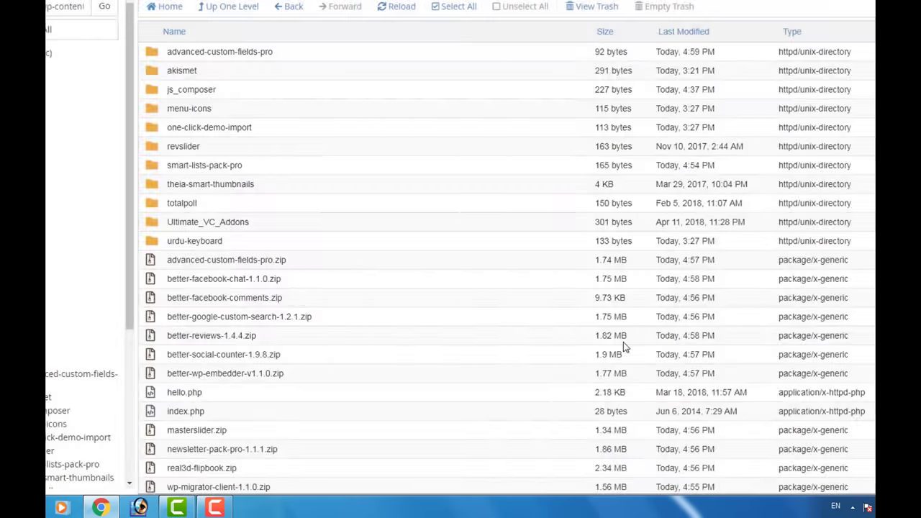
Extract better-facebook-chat-1.1.0.zip into /public_html/test/wp-content/plugins and dismiss the extraction results
right_click(225, 278)
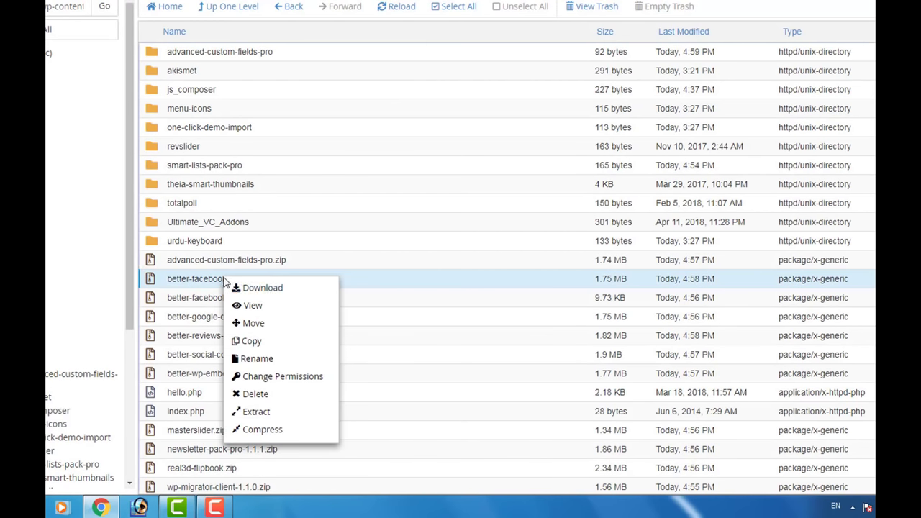
left_click(262, 411)
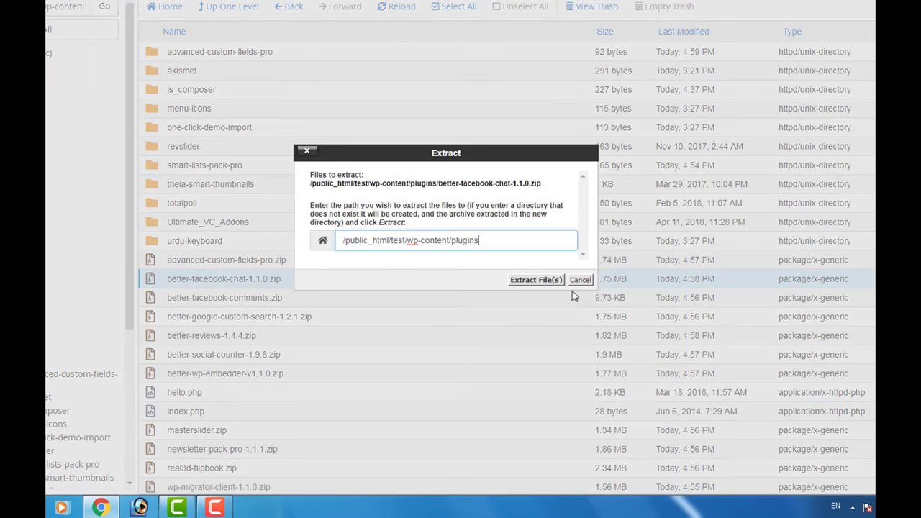
left_click(540, 281)
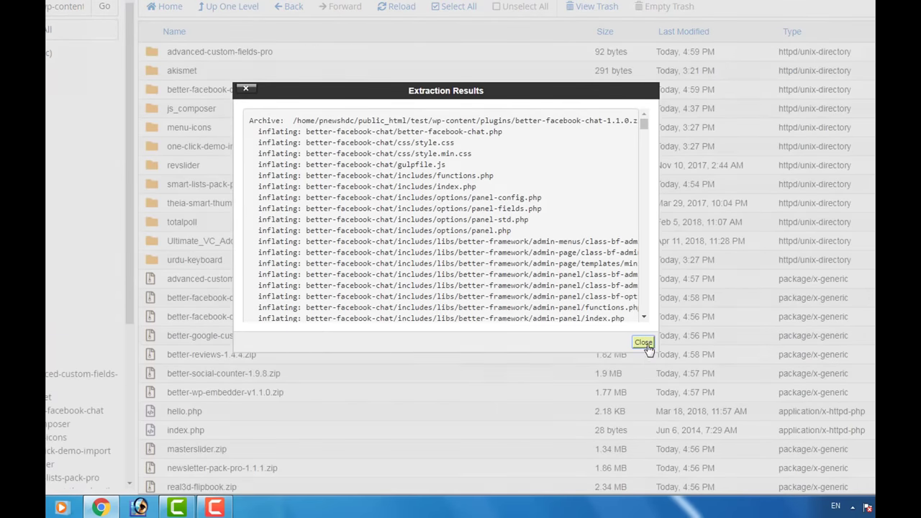
left_click(643, 343)
Extract better-facebook-comments.zip into /public_html/test/wp-content/plugins and dismiss the extraction results
right_click(230, 316)
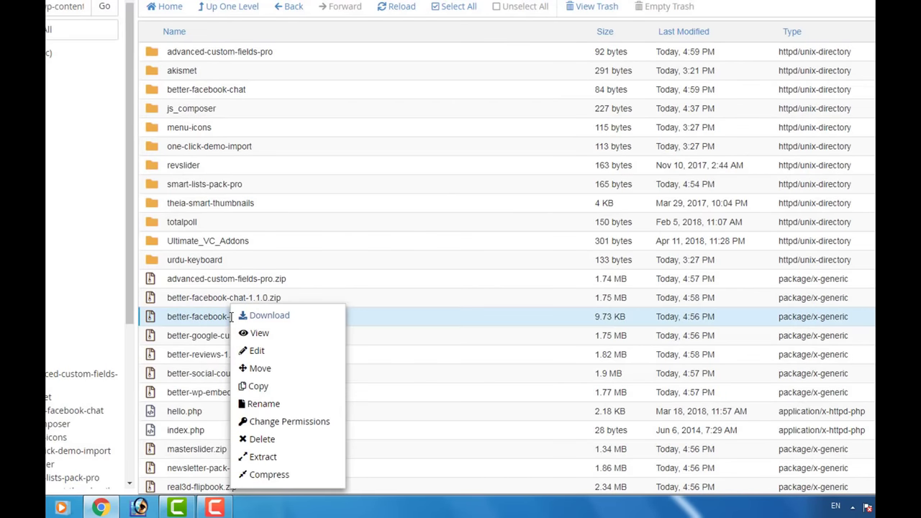
left_click(272, 458)
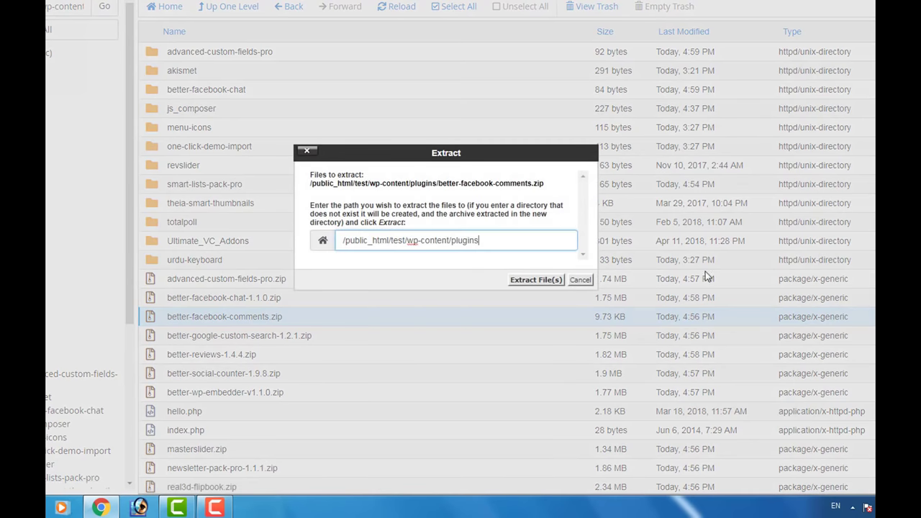
left_click(540, 280)
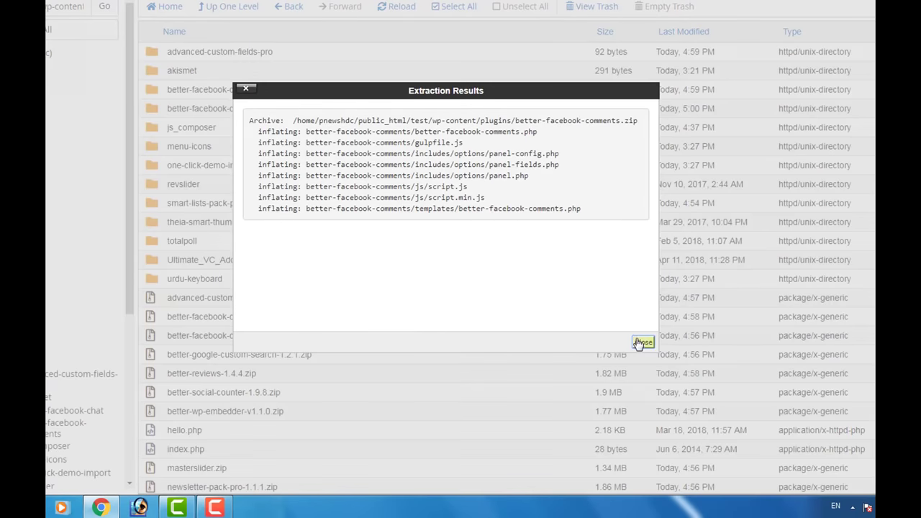
left_click(643, 342)
Extract better-google-custom-search-1.2.1.zip into the plugins directory and dismiss the extraction results
scroll(461, 327, "down", 1)
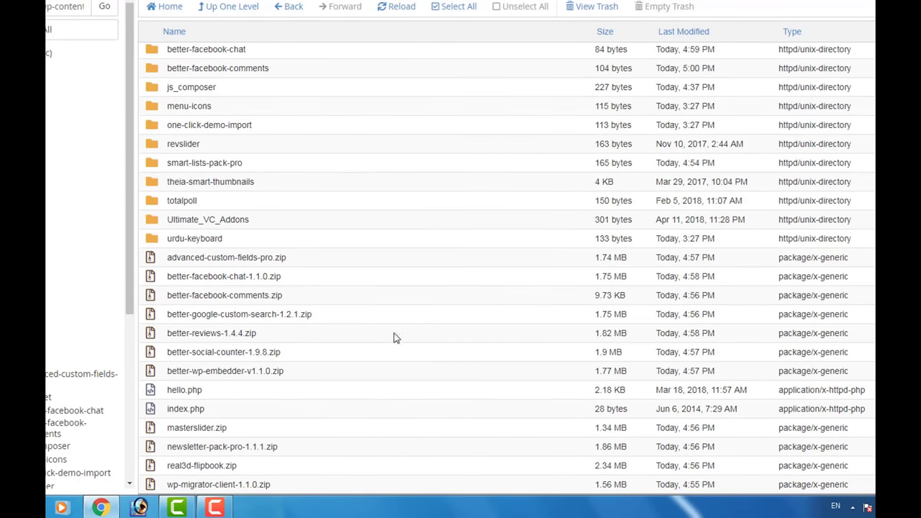
right_click(229, 312)
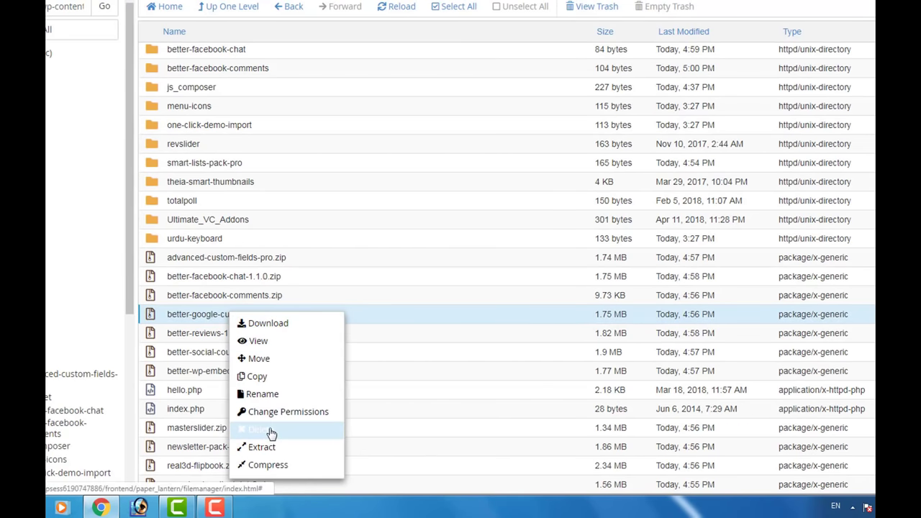
left_click_drag(269, 430, 269, 451)
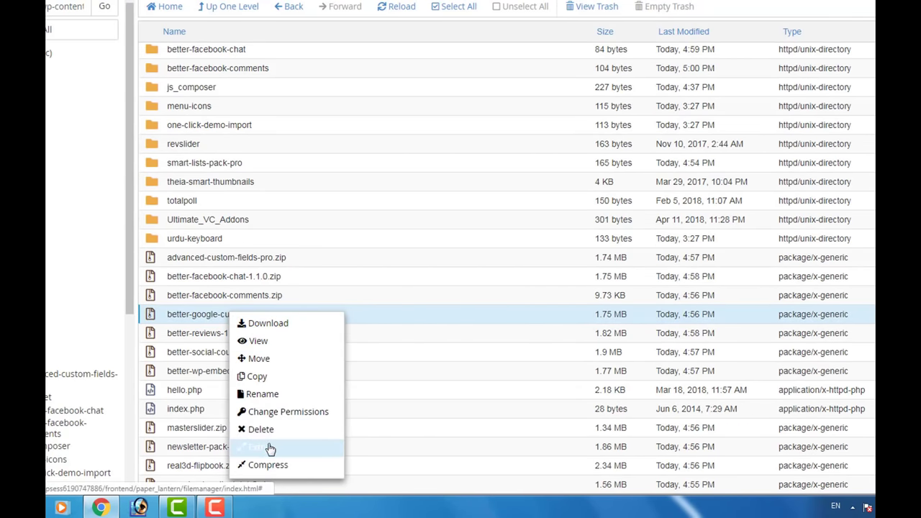
left_click(270, 447)
left_click(531, 282)
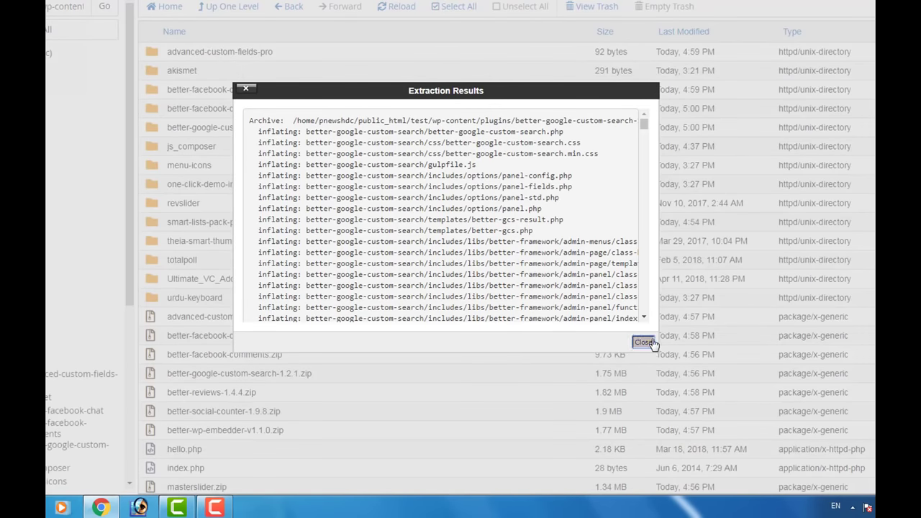
left_click(644, 343)
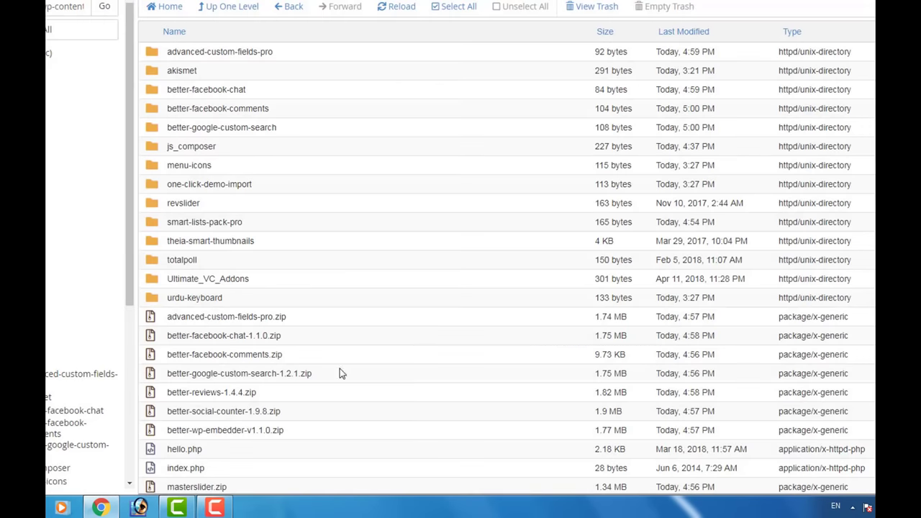
Extract better-reviews-1.4.4.zip into the plugins directory and dismiss the extraction results
right_click(201, 391)
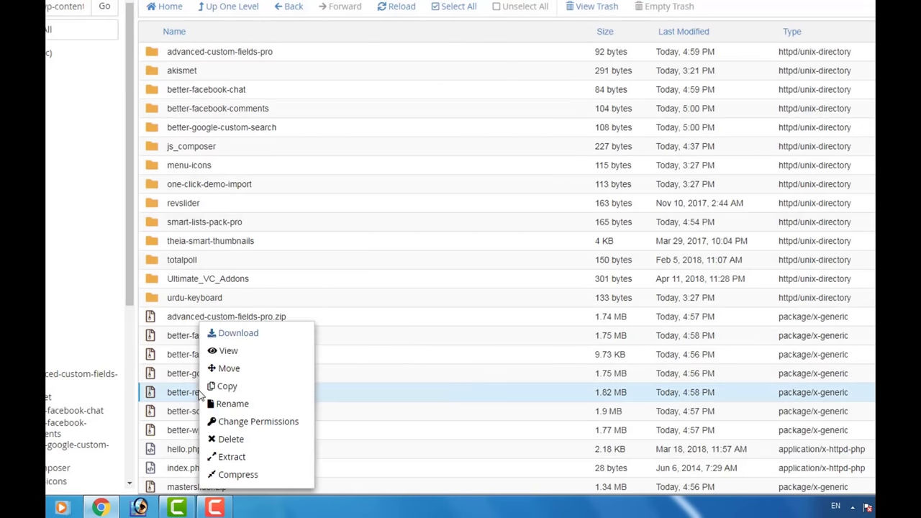
left_click(244, 458)
left_click(534, 282)
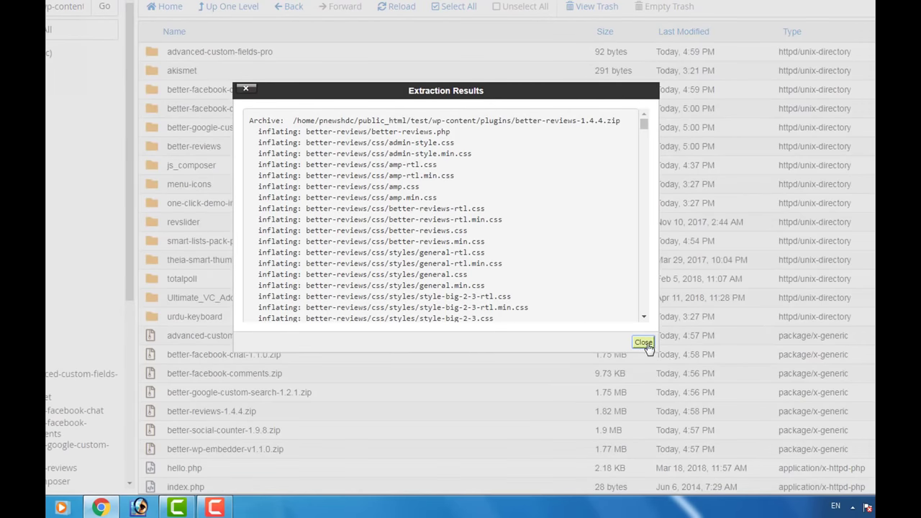
left_click(644, 343)
Extract better-social-counter-1.9.8.zip into /public_html/test/wp-content/plugins and dismiss the extraction results
scroll(360, 338, "down", 2)
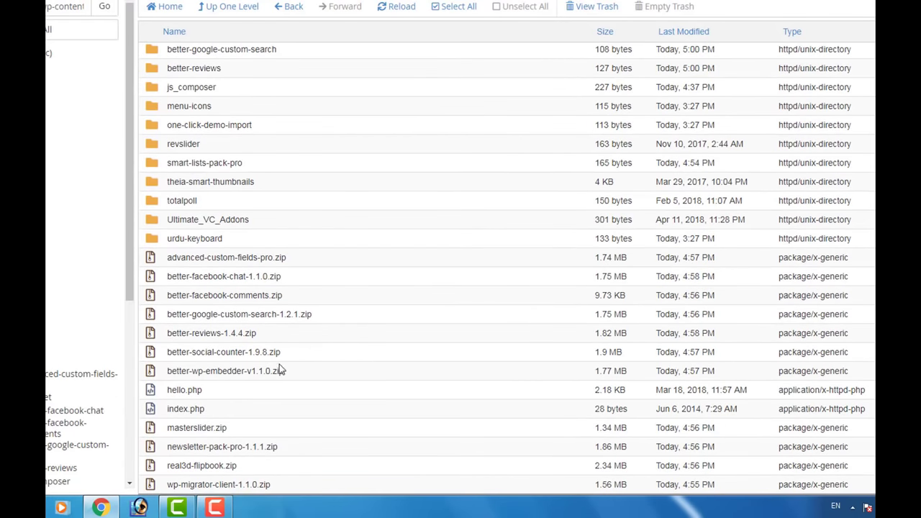
right_click(236, 352)
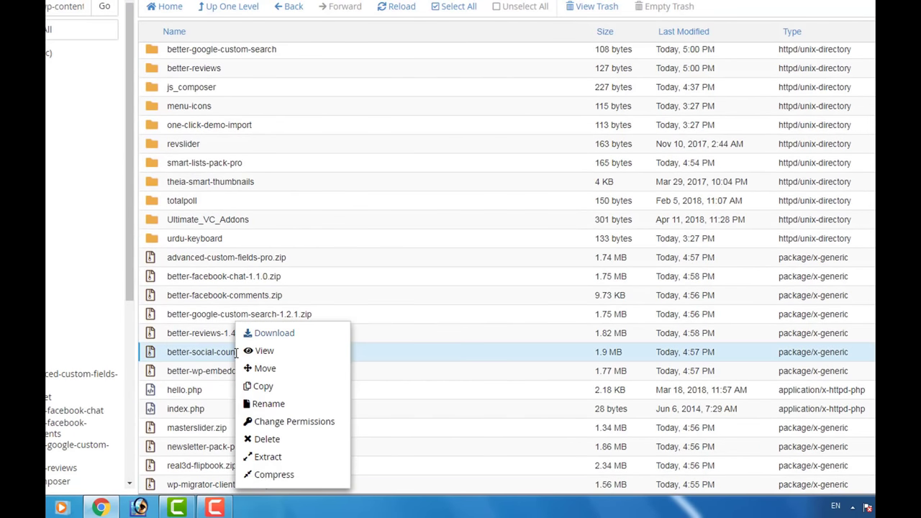
left_click(259, 455)
left_click(524, 279)
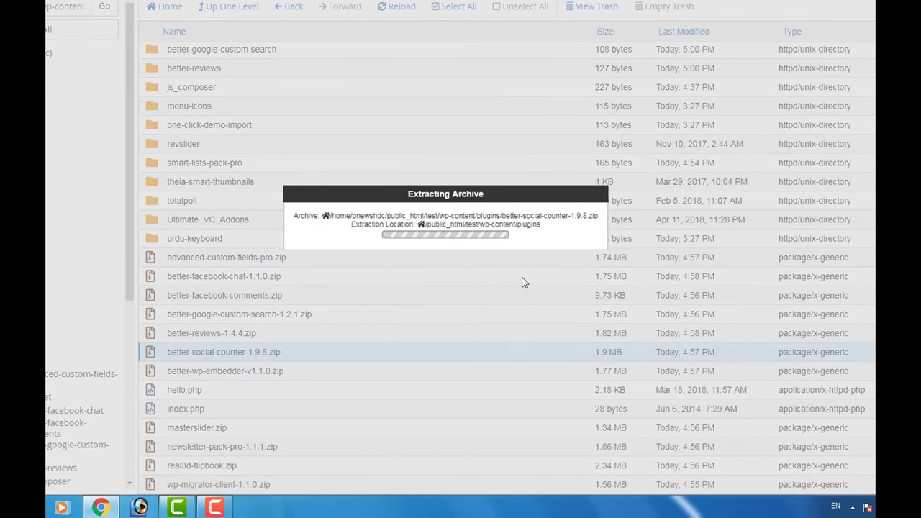
left_click(643, 345)
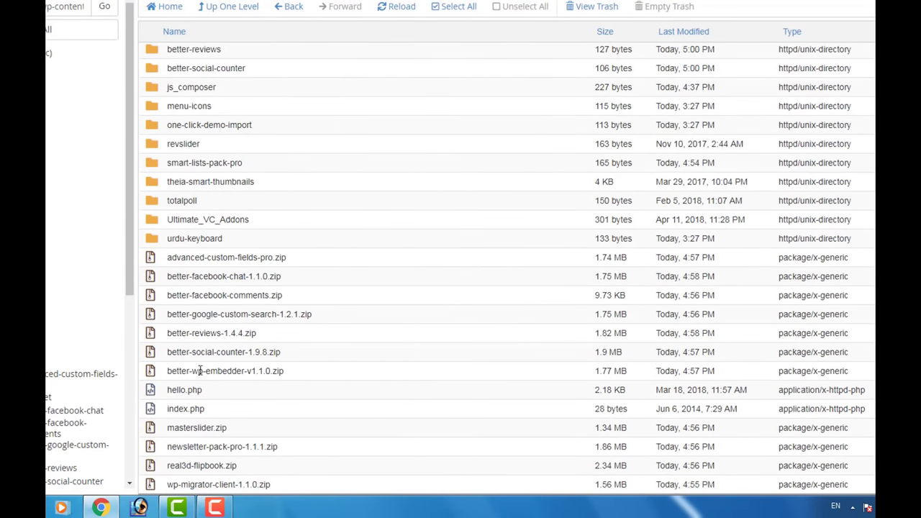
Extract better-wp-embedder-v1.1.0.zip into /public_html/test/wp-content/plugins and dismiss the extraction results
right_click(223, 372)
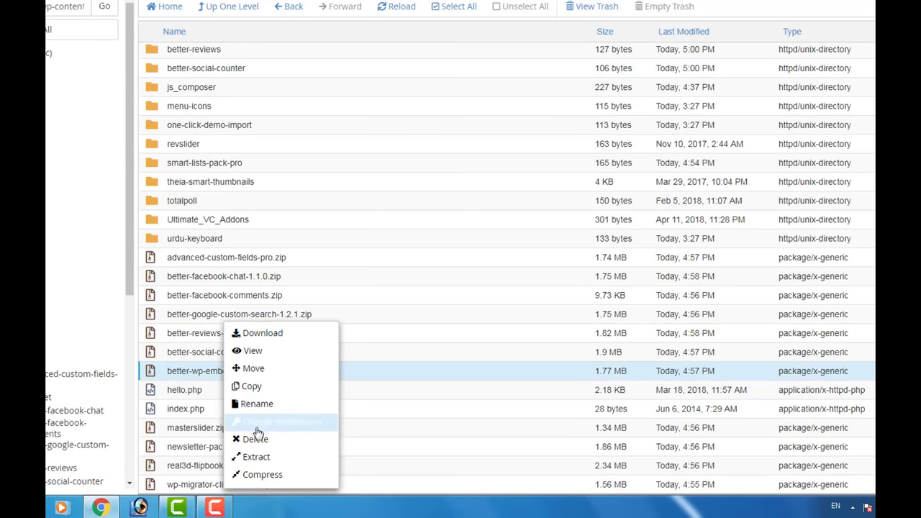
left_click(264, 457)
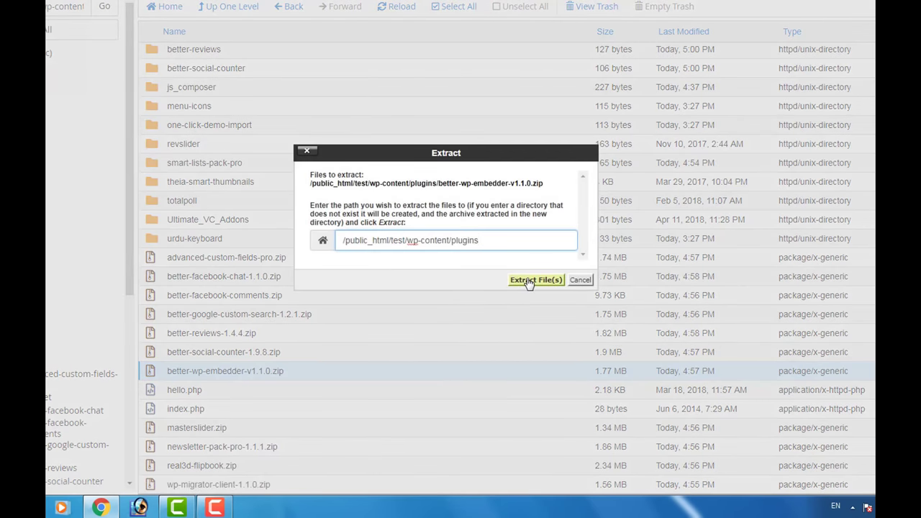
left_click(532, 281)
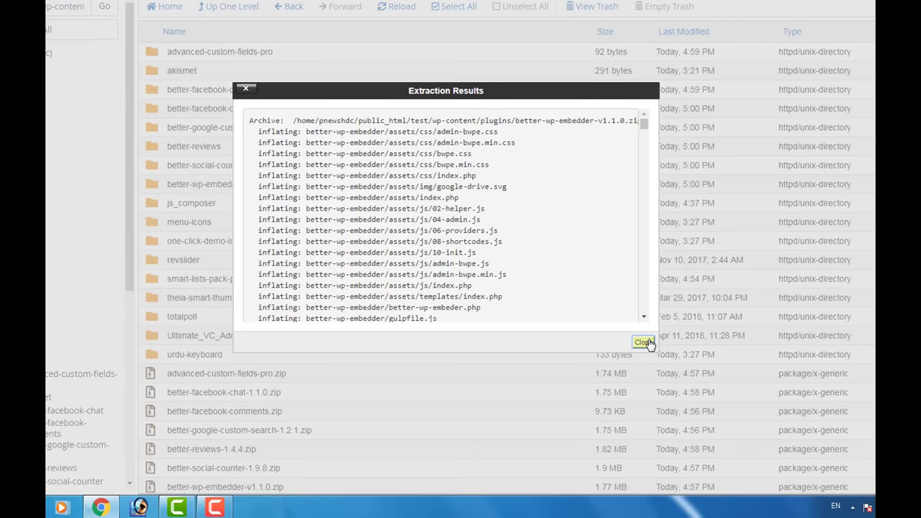
left_click(642, 342)
Extract masterslider.zip into /public_html/test/wp-content/plugins and dismiss the extraction results
scroll(532, 364, "down", 3)
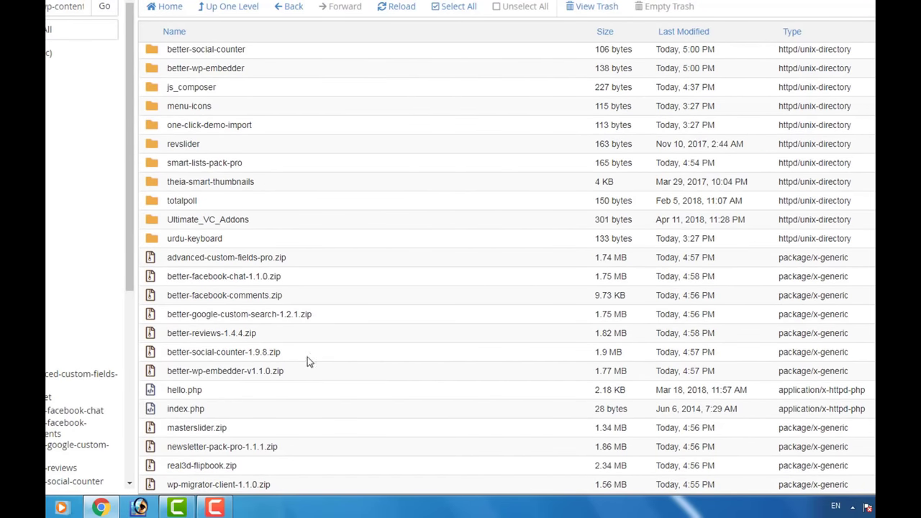
right_click(210, 430)
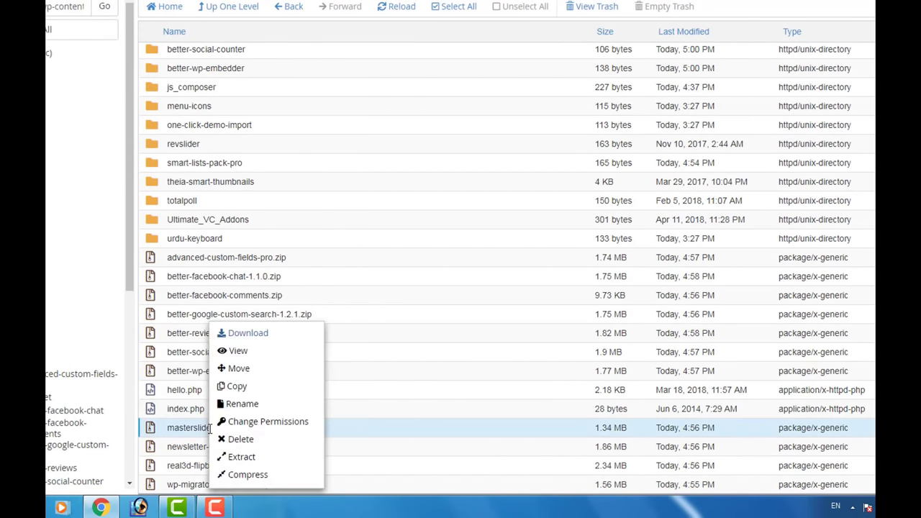
left_click(239, 461)
left_click(528, 282)
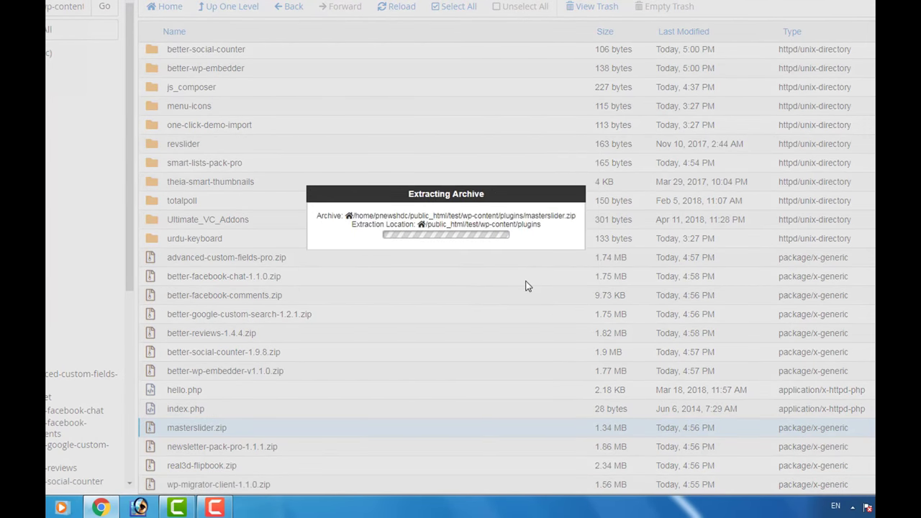
left_click(643, 343)
Extract newsletter-pack-pro-1.1.1.zip and real3d-flipbook.zip into the plugins directory, dismissing the extraction results
scroll(328, 425, "down", 1)
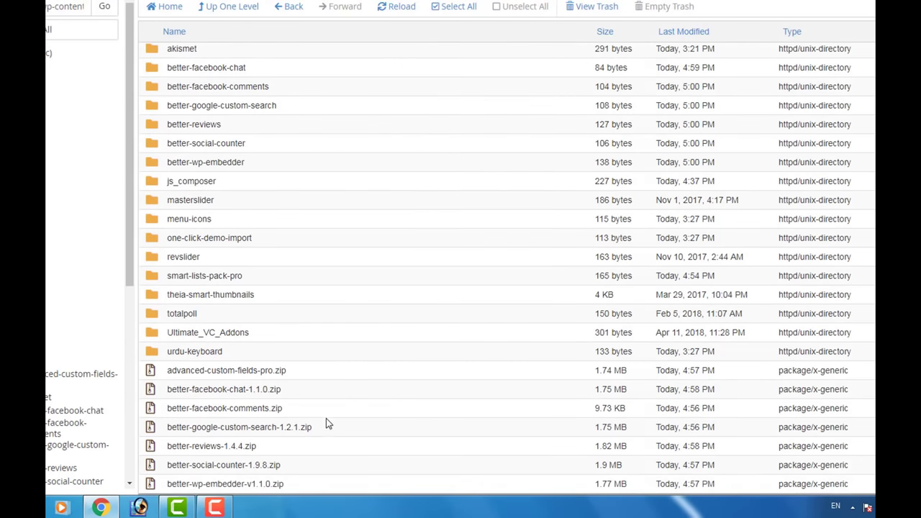
scroll(326, 425, "down", 3)
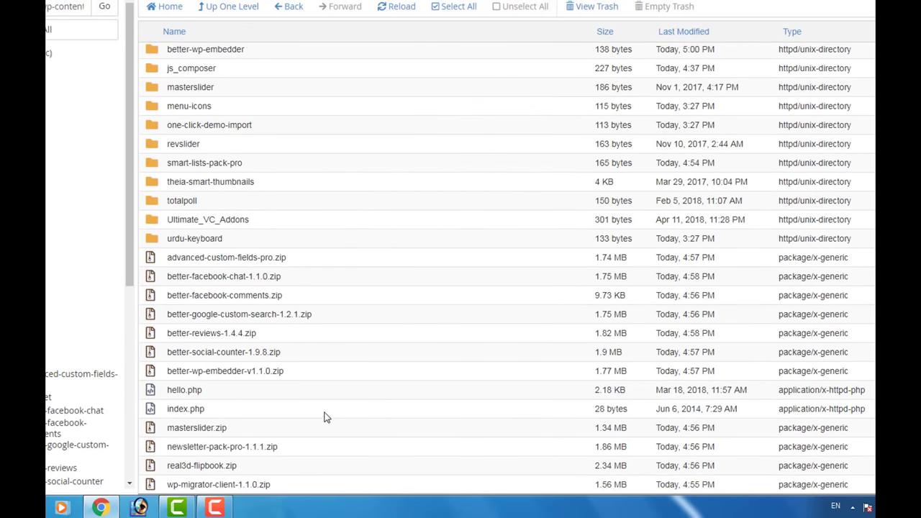
right_click(229, 447)
left_click(249, 456)
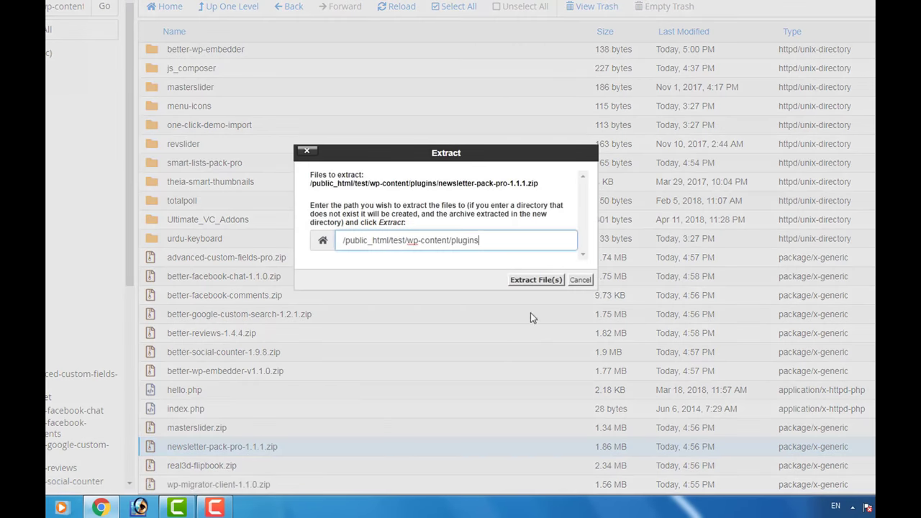
left_click(536, 280)
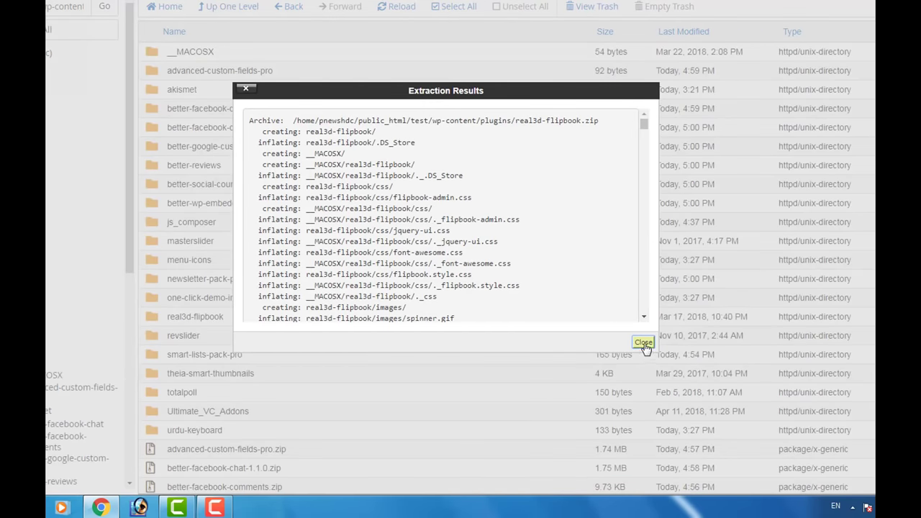
left_click(644, 343)
scroll(360, 403, "down", 5)
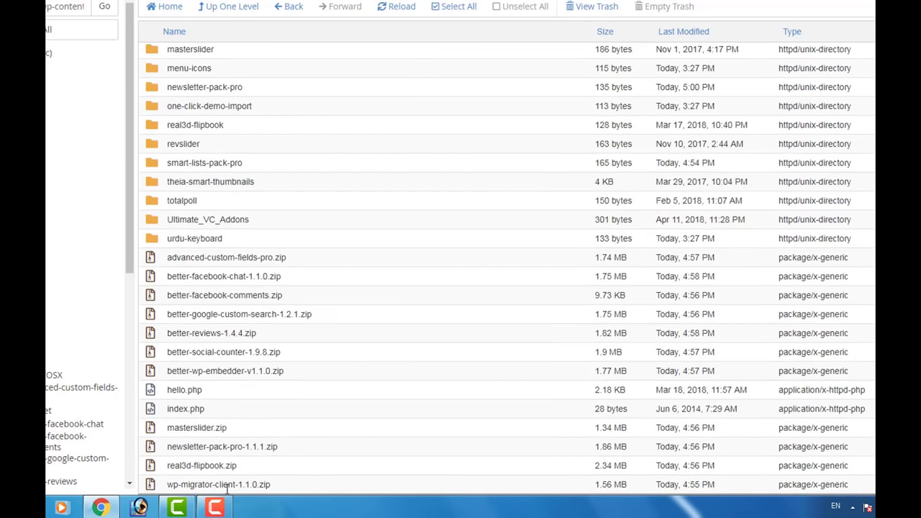
Extract wp-migrator-client-1.1.0.zip into /public_html/test/wp-content/plugins and dismiss the extraction results
right_click(229, 485)
left_click(265, 460)
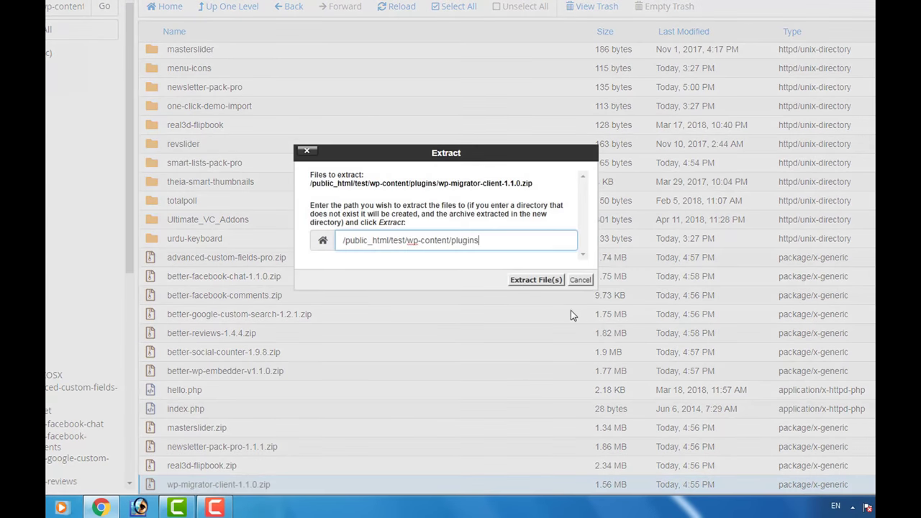
left_click(544, 280)
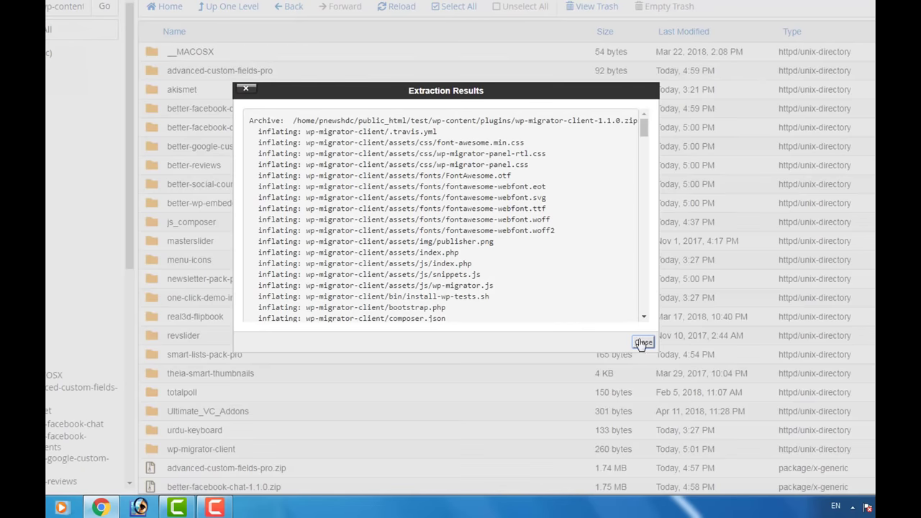
left_click(642, 343)
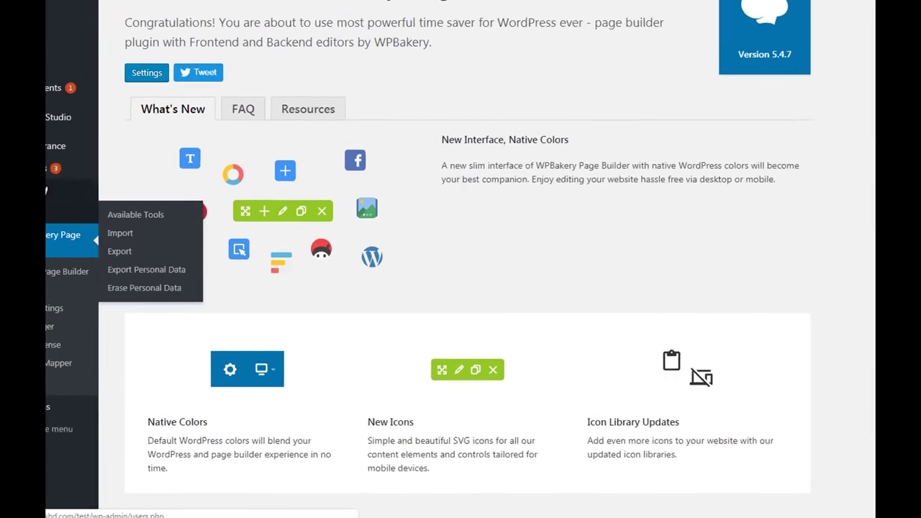
Switch to the WordPress dashboard, open the installed plugins list and look through the newly extracted plugins
mouse_move(48, 168)
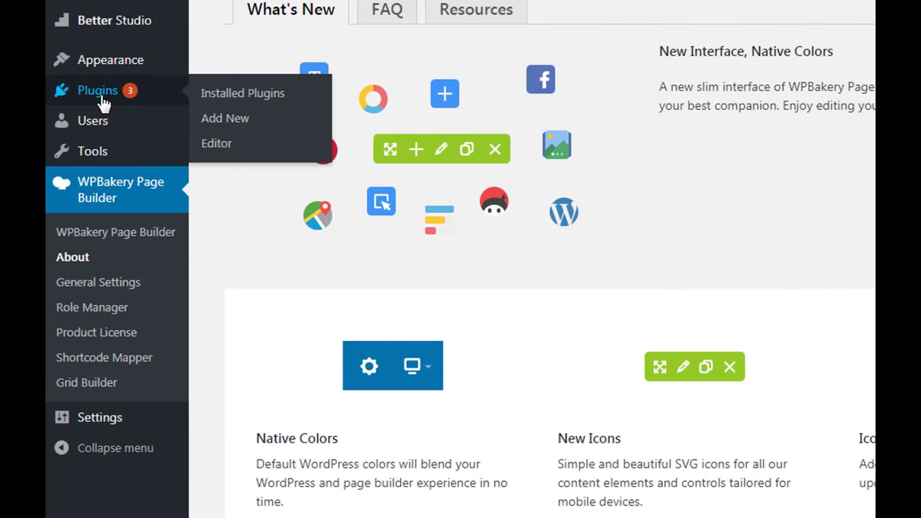
key("ctrl+2")
left_click_drag(71, 76, 143, 105)
key("Escape")
left_click(100, 91)
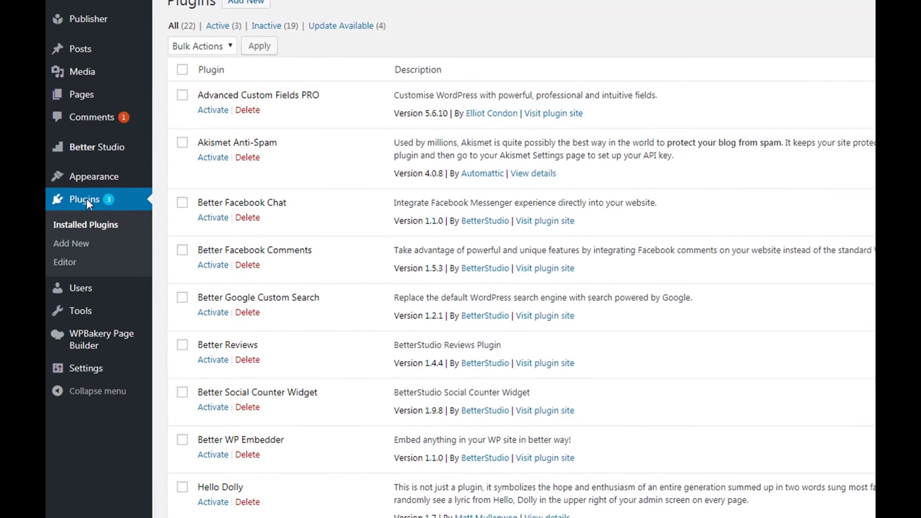
scroll(317, 328, "down", 10)
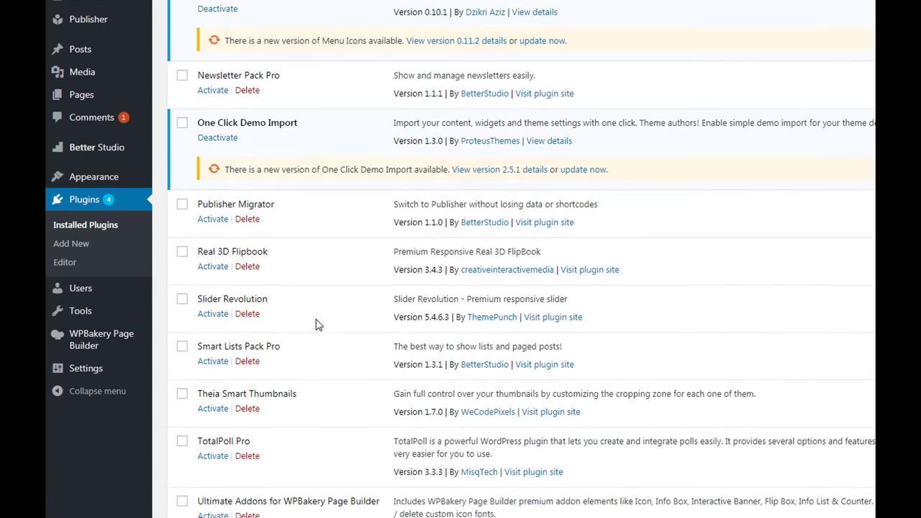
scroll(316, 330, "down", 1)
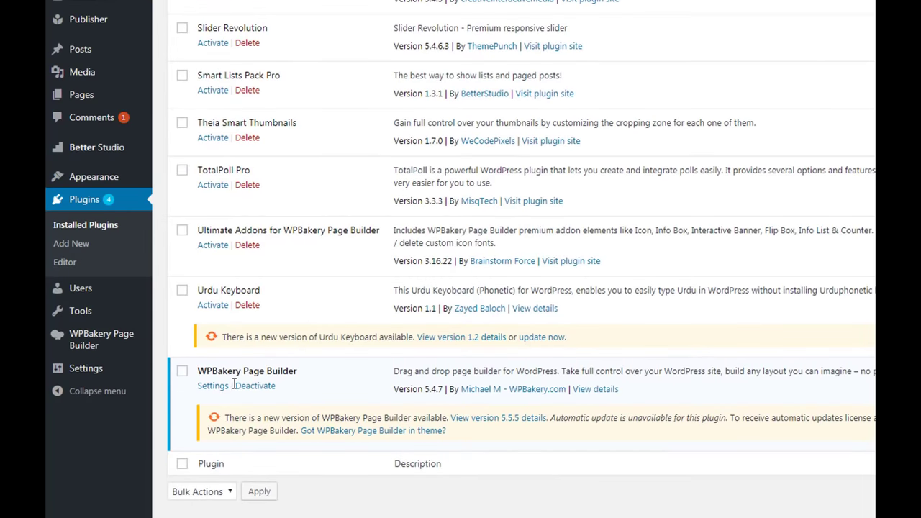
scroll(233, 385, "up", 9)
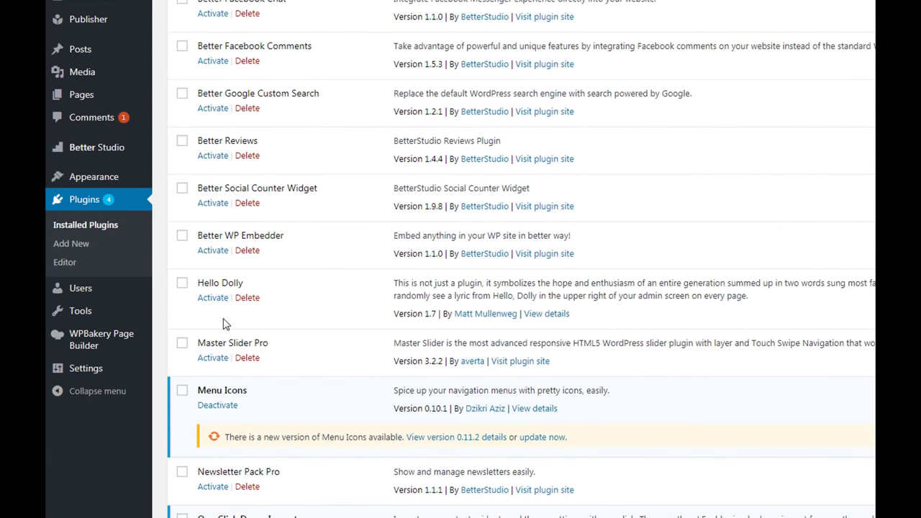
scroll(223, 323, "up", 3)
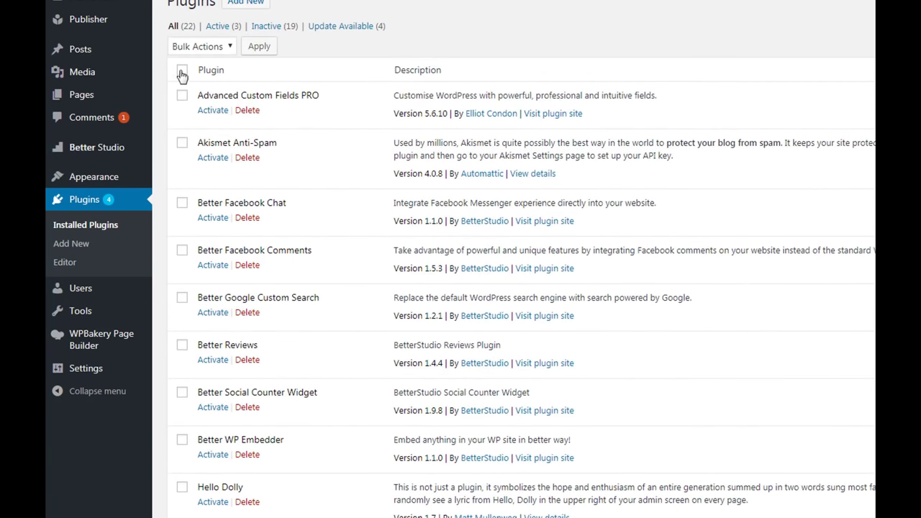
Select all installed plugins except Menu Icons, One Click Demo Import and WPBakery Page Builder
left_click(182, 71)
scroll(237, 305, "down", 5)
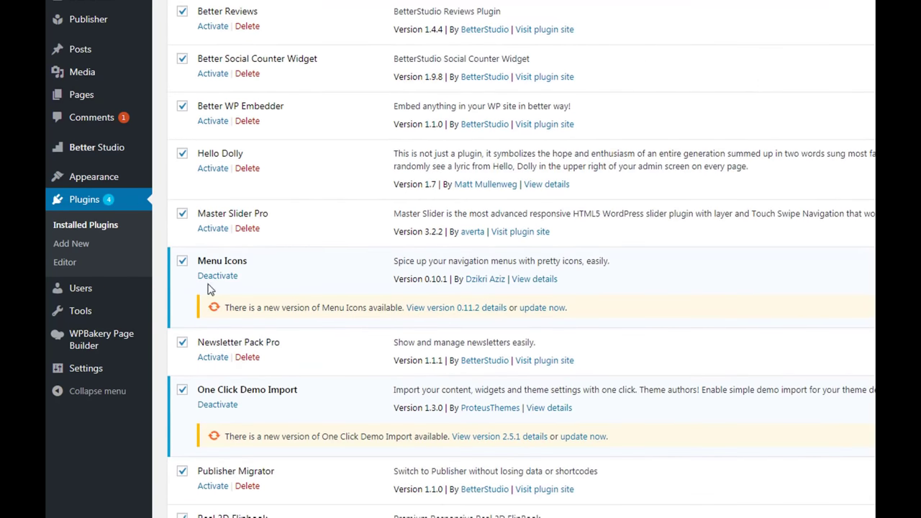
left_click(182, 262)
scroll(256, 340, "down", 3)
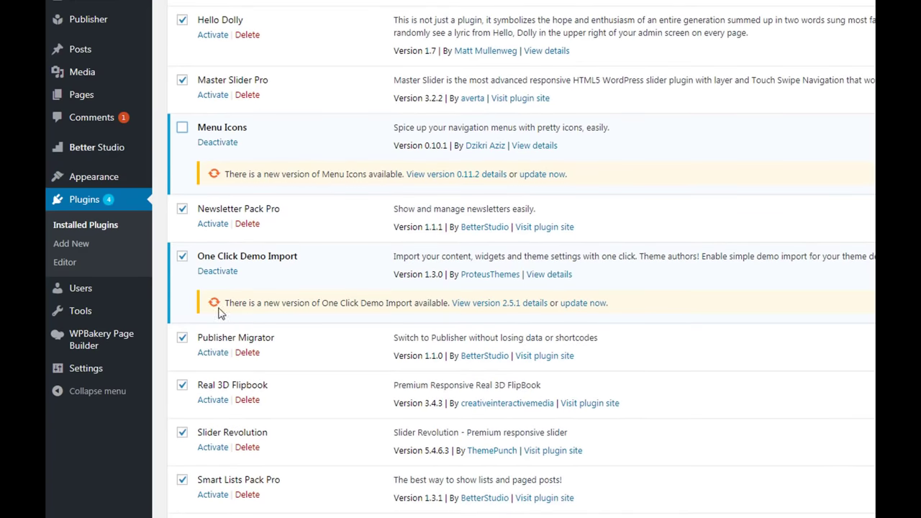
left_click(182, 261)
scroll(241, 323, "down", 1)
scroll(240, 323, "down", 4)
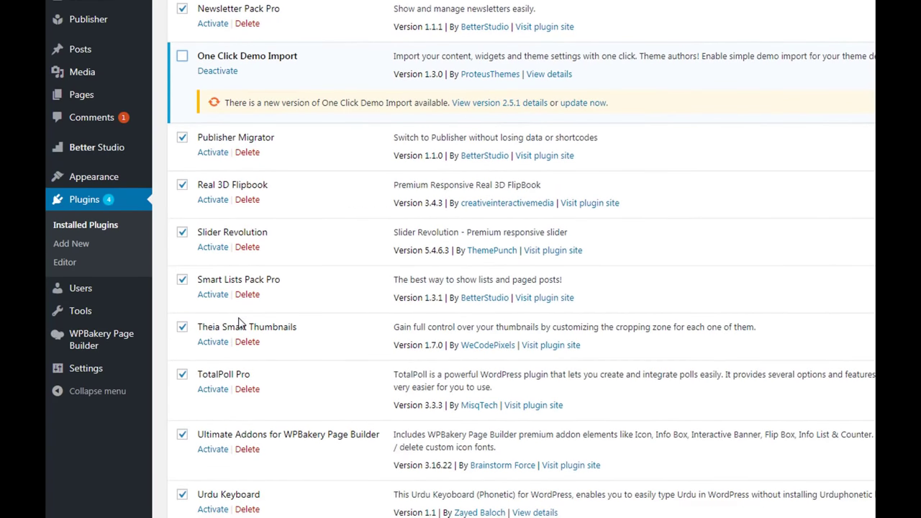
scroll(241, 325, "down", 1)
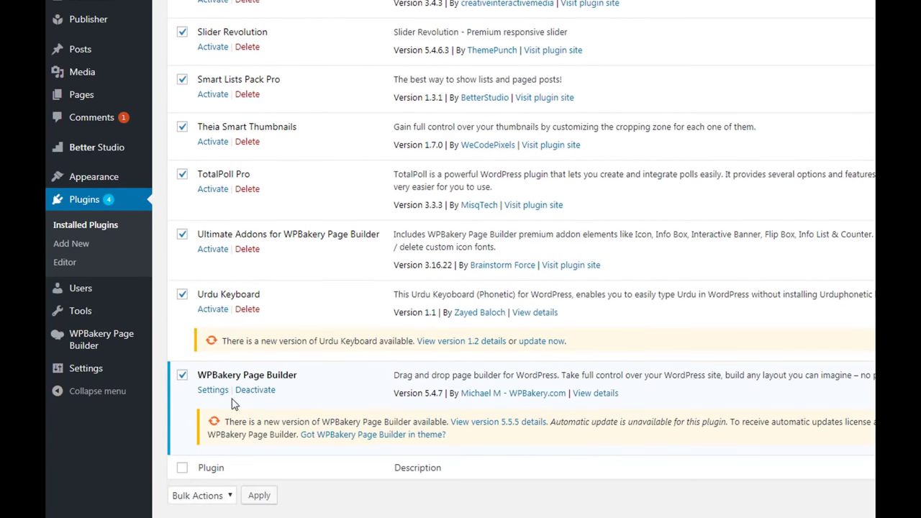
left_click(181, 376)
Apply the Activate bulk action to the selected plugins
scroll(293, 311, "up", 10)
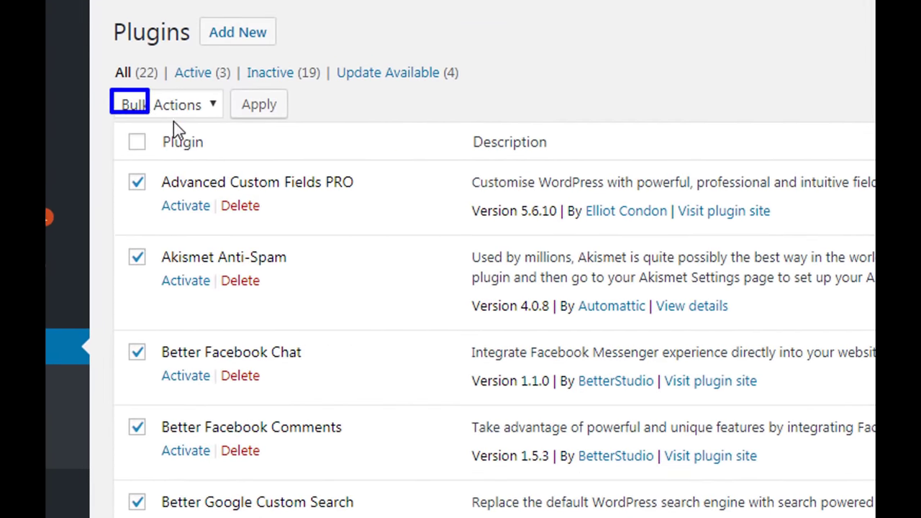
left_click(198, 108)
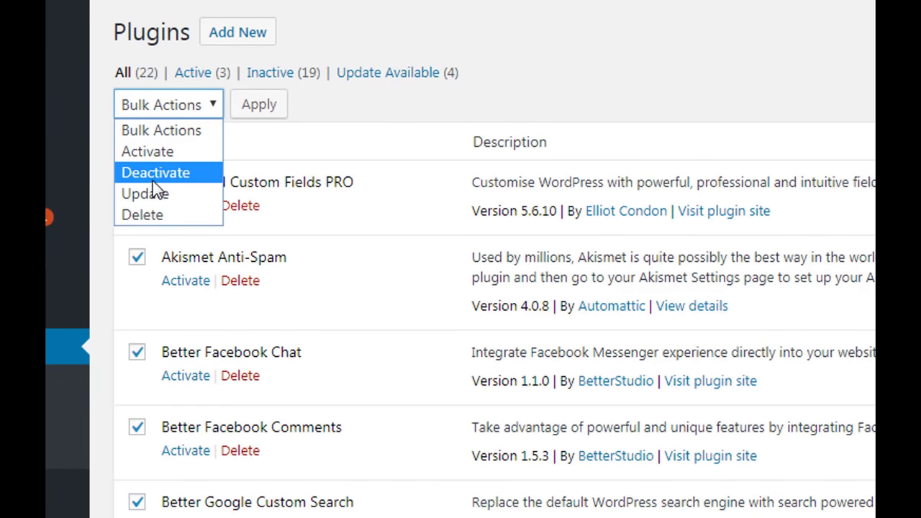
left_click(157, 152)
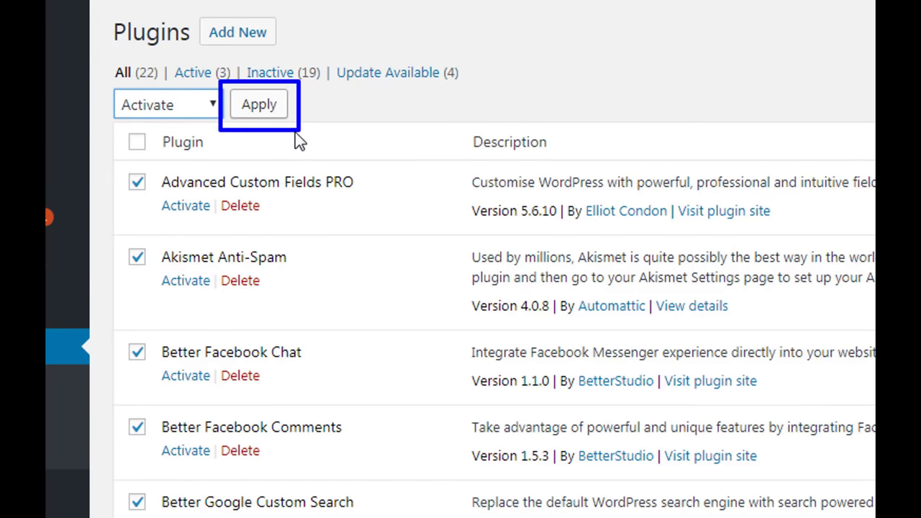
left_click(259, 110)
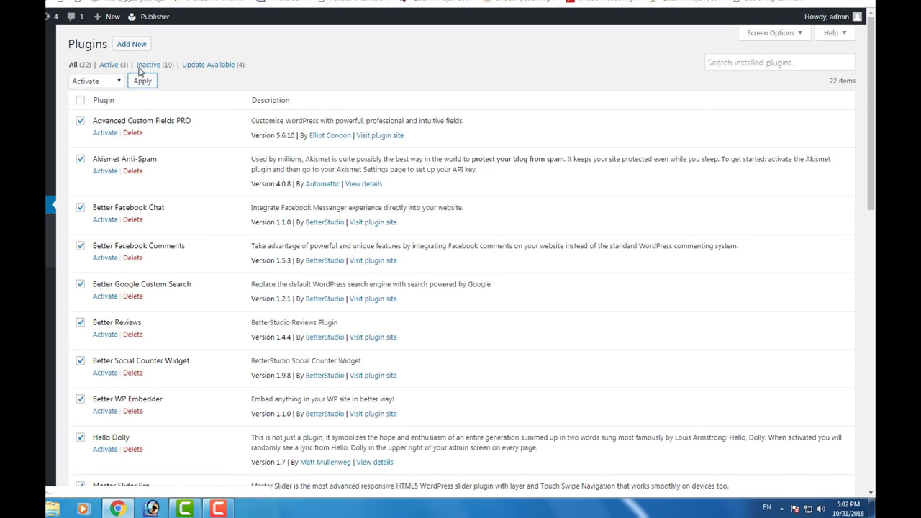
Look through the whole plugins list to check which plugins are activated
scroll(241, 100, "down", 6)
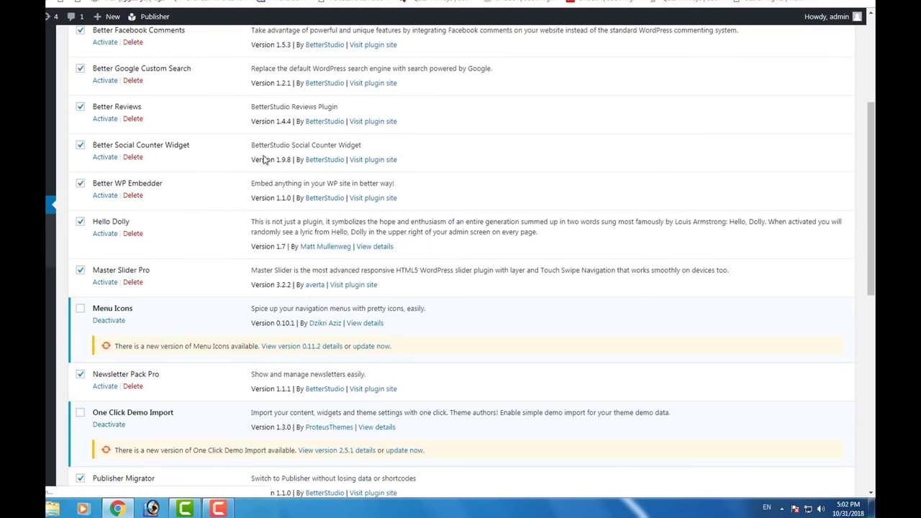
scroll(257, 209, "up", 6)
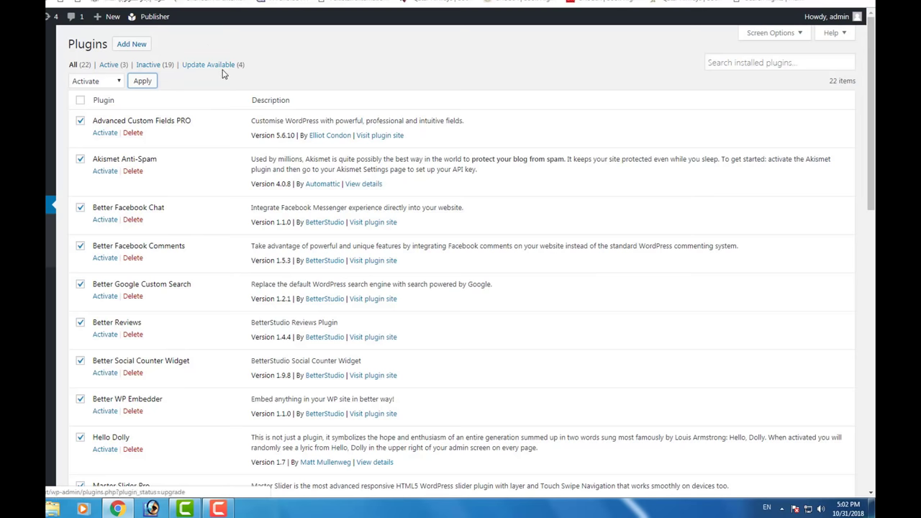
scroll(231, 87, "down", 2)
scroll(254, 47, "up", 2)
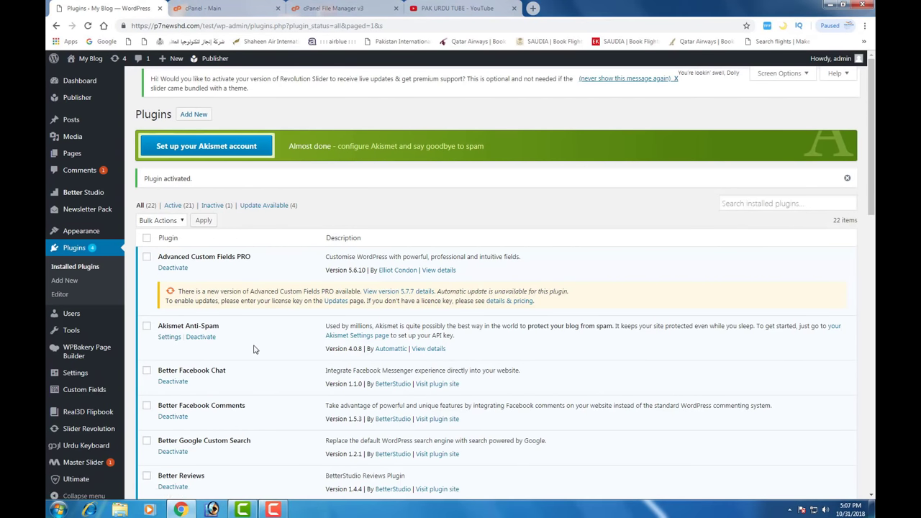
scroll(219, 321, "down", 4)
scroll(220, 320, "down", 4)
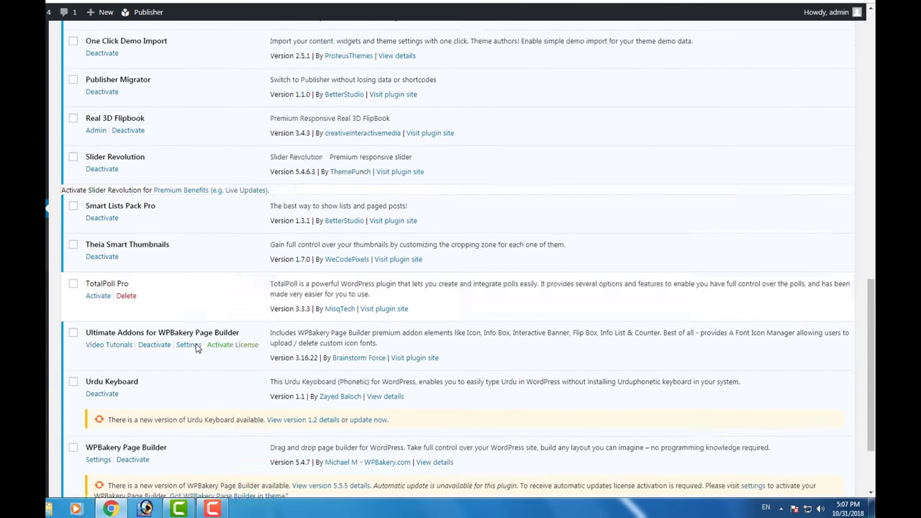
scroll(199, 350, "down", 3)
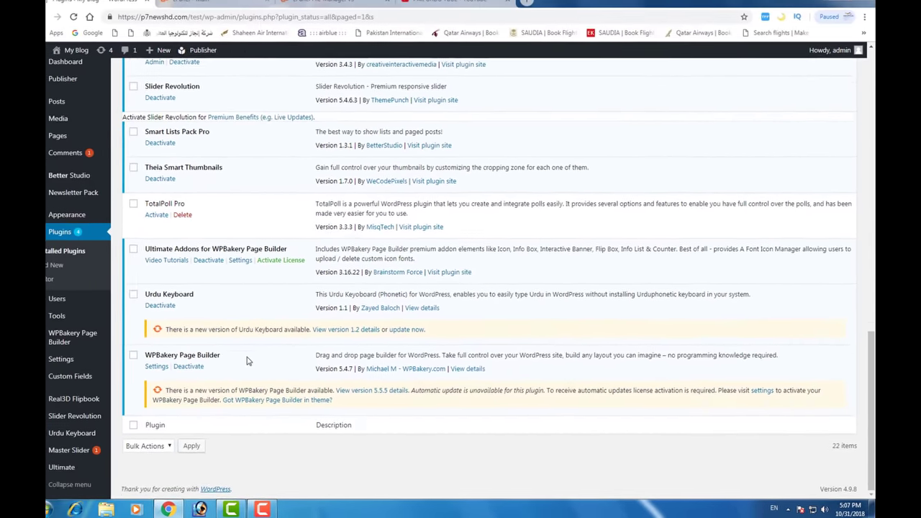
scroll(246, 360, "up", 12)
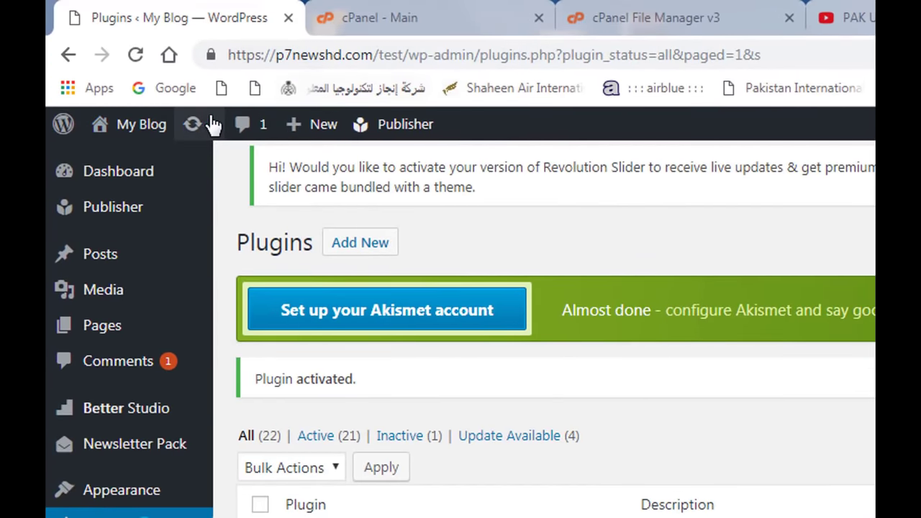
Open the My Blog site's front end in a new browser tab
mouse_move(126, 109)
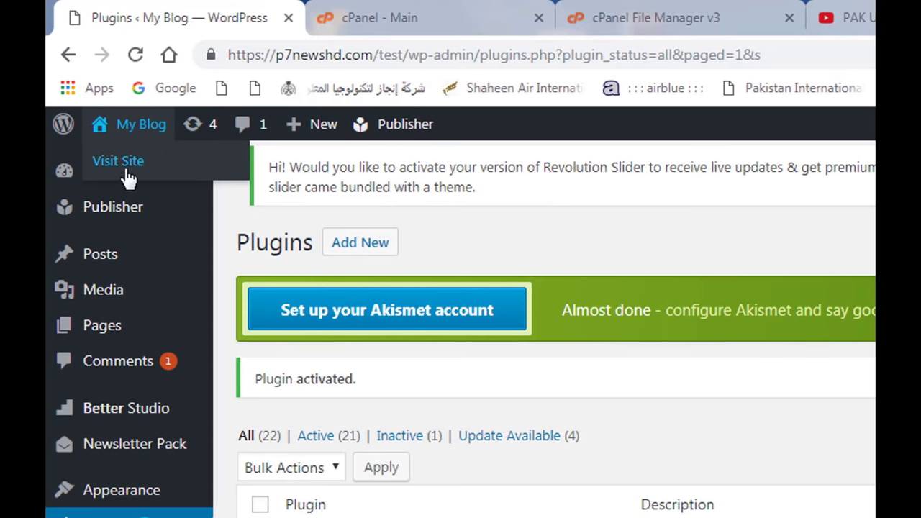
left_click(148, 171)
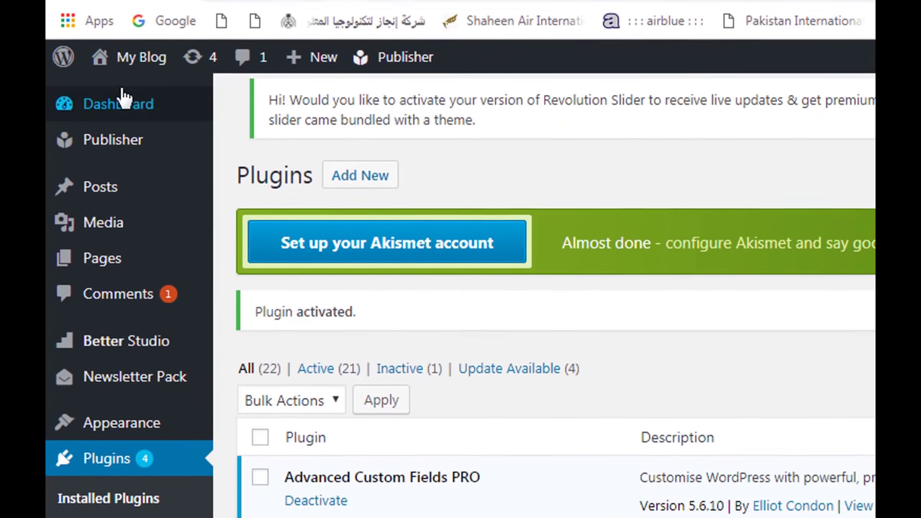
mouse_move(137, 57)
right_click(149, 101)
left_click(165, 115)
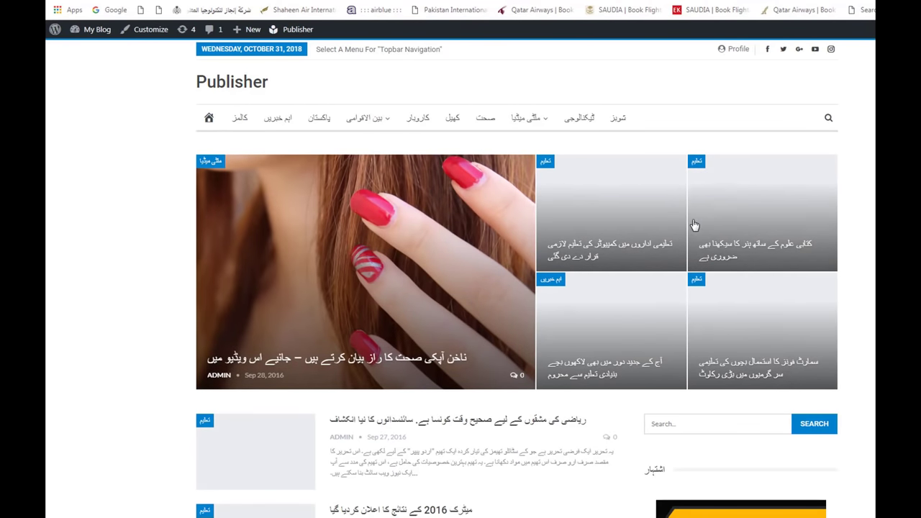
Examine the site's home page from header to footer, including posts, sidebar widgets and social links
scroll(694, 226, "down", 3)
scroll(695, 224, "down", 8)
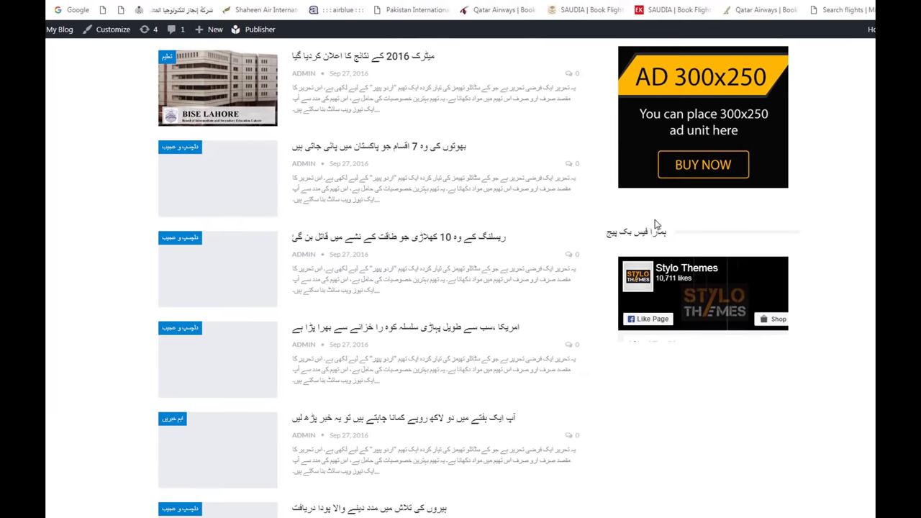
scroll(626, 225, "down", 5)
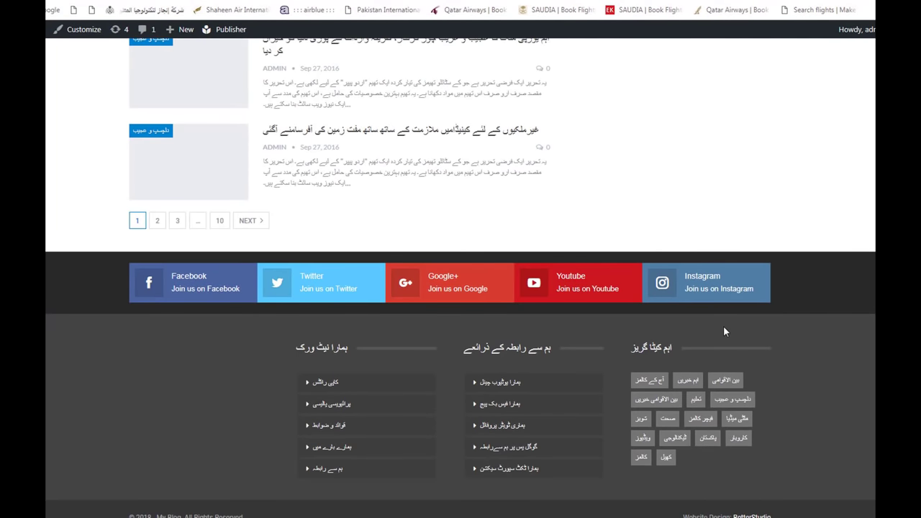
scroll(777, 380, "up", 6)
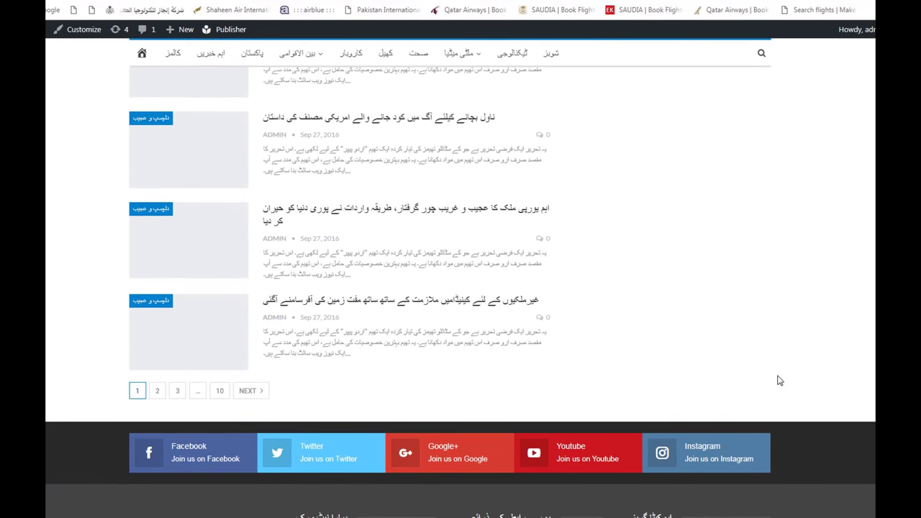
scroll(777, 380, "up", 8)
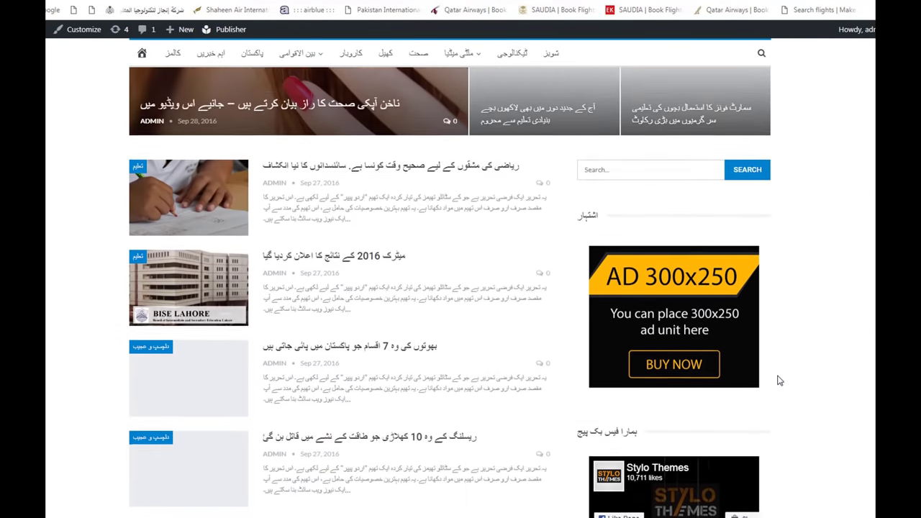
scroll(659, 308, "up", 1)
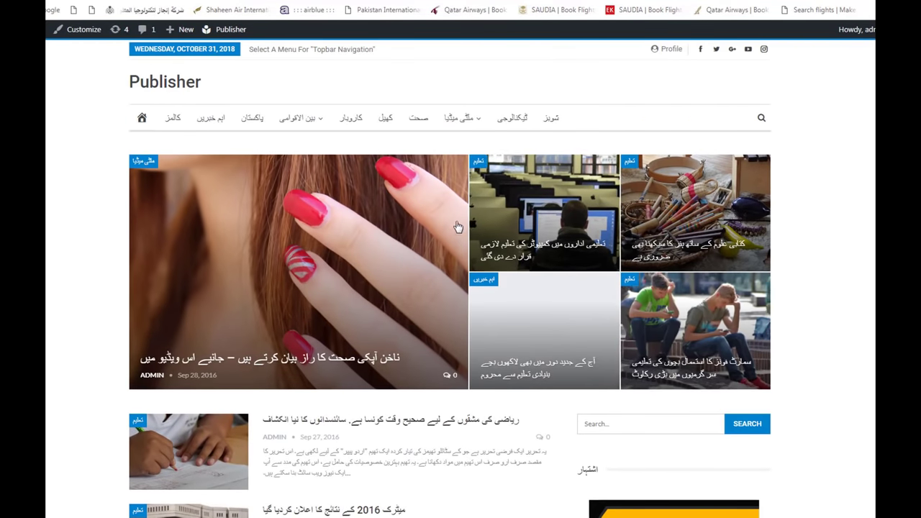
scroll(589, 369, "down", 2)
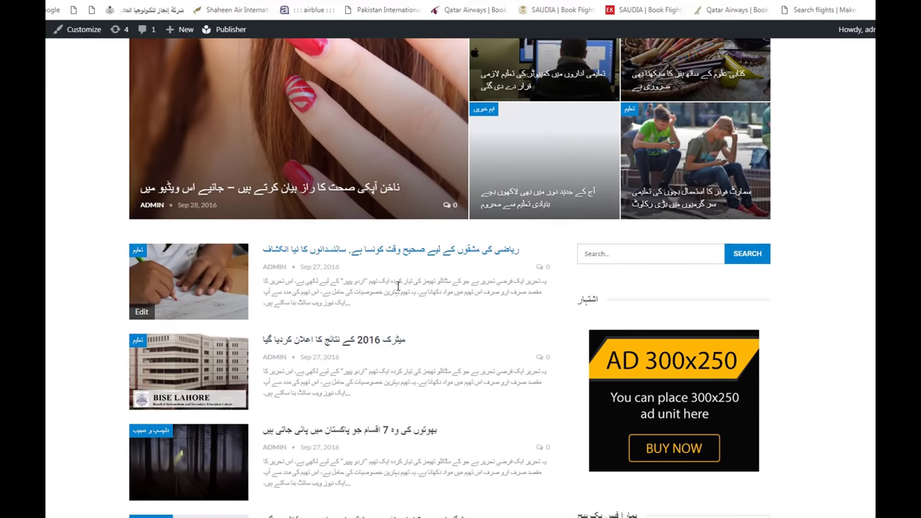
scroll(411, 304, "up", 1)
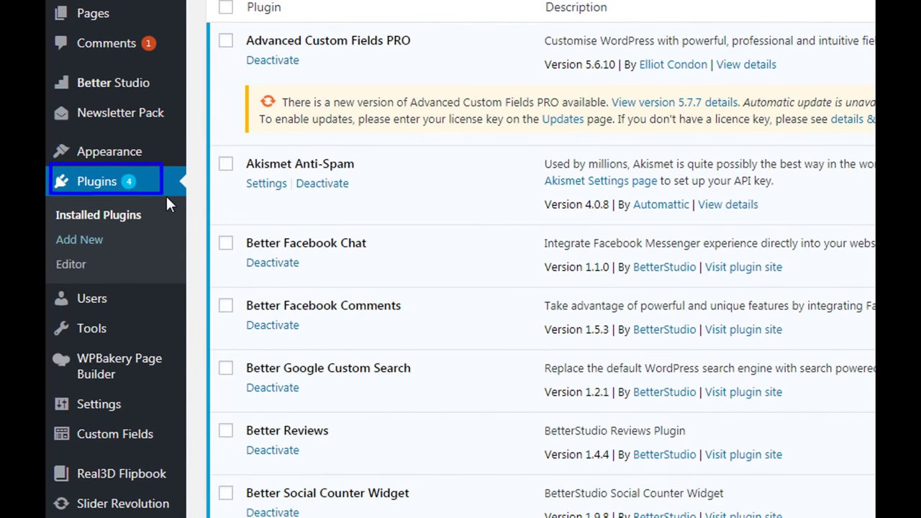
Open the page for adding new plugins and search the plugin directory for "font organizer"
left_click(99, 234)
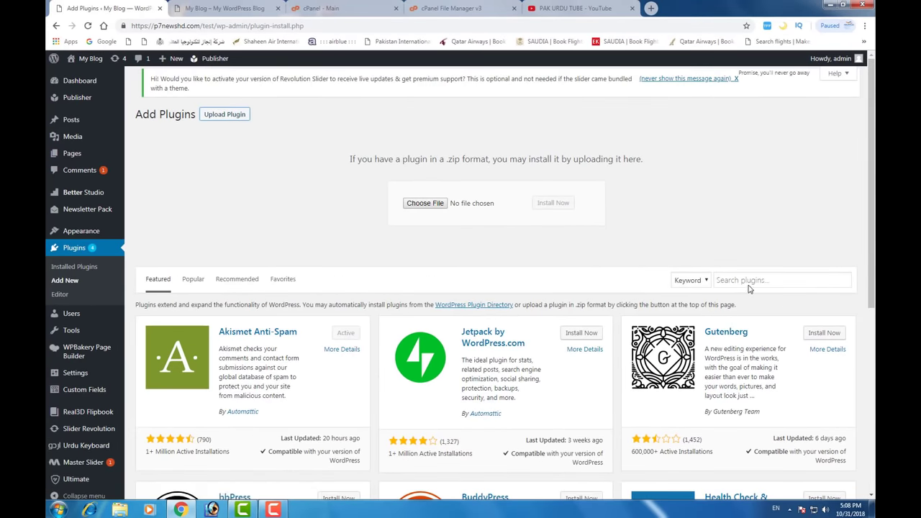
left_click(708, 54)
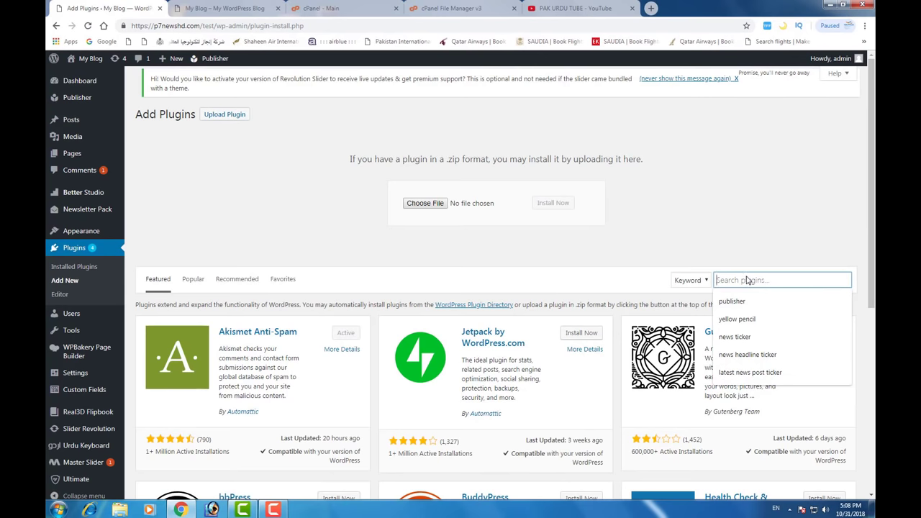
mouse_move(667, 269)
left_mouse_down()
mouse_move(744, 286)
mouse_move(862, 293)
left_mouse_up()
key("Escape")
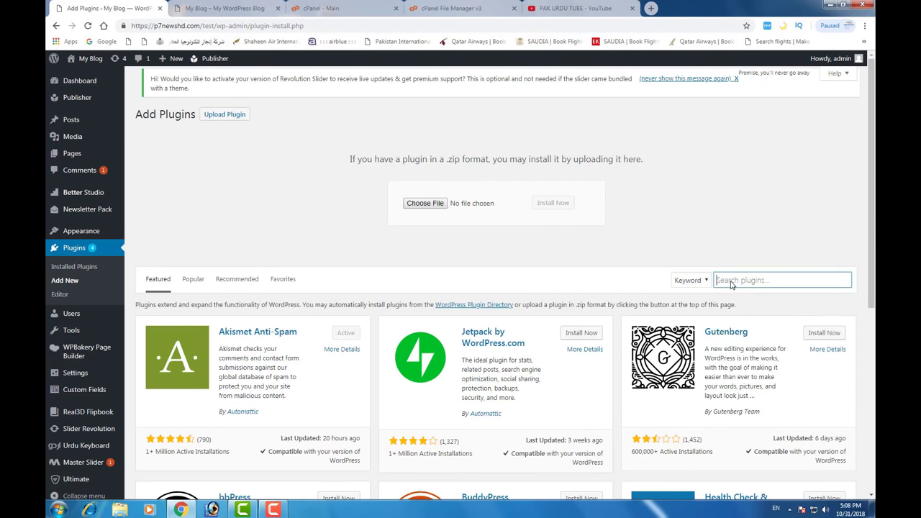
left_click(734, 283)
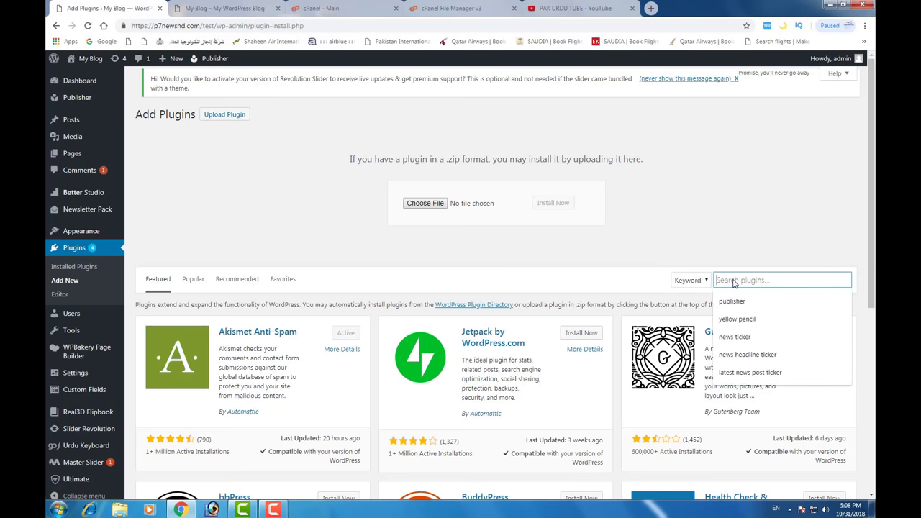
type("t org")
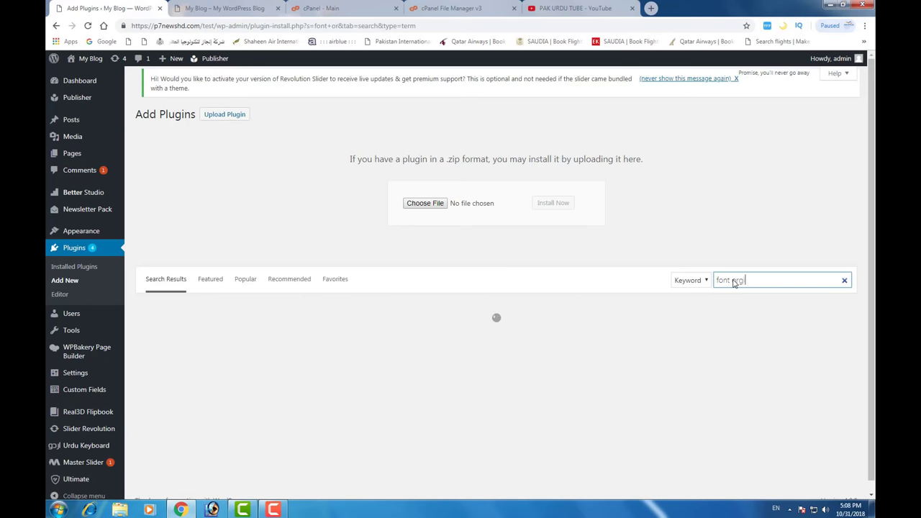
type("inizer")
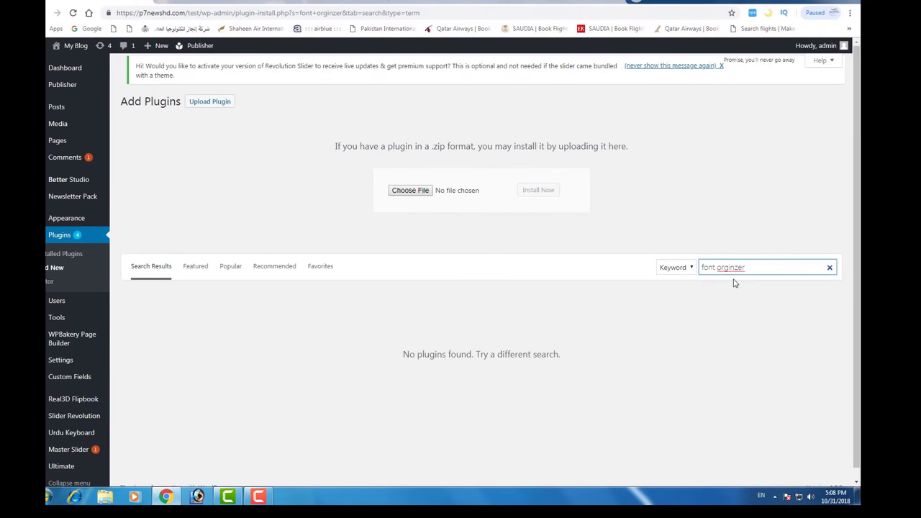
right_click(719, 269)
left_click(740, 276)
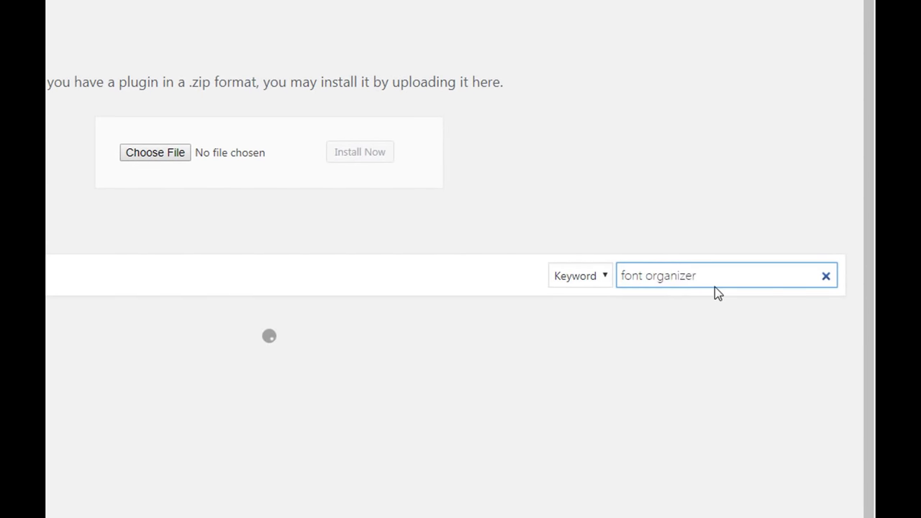
left_click_drag(717, 280, 582, 267)
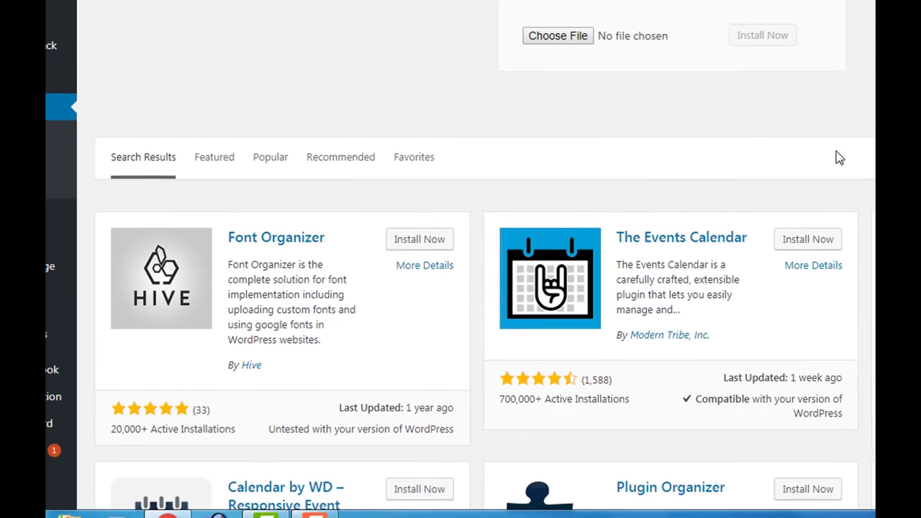
Install and activate the Font Organizer plugin by Hive, and locate it in the installed plugins list
scroll(836, 157, "down", 2)
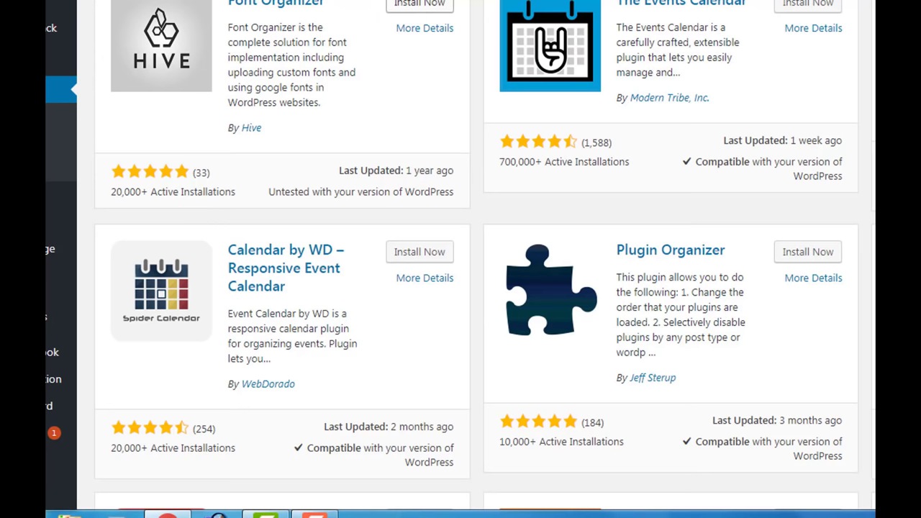
left_click(424, 13)
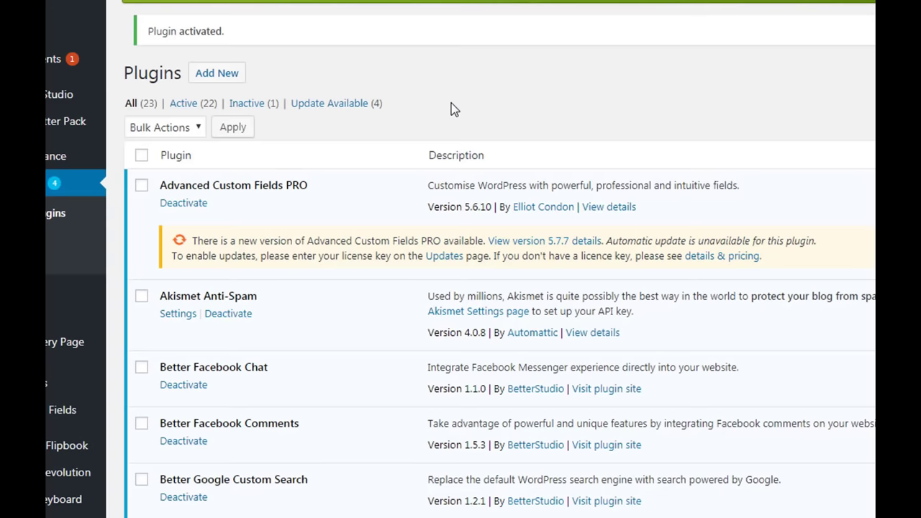
scroll(578, 121, "down", 3)
scroll(783, 150, "down", 3)
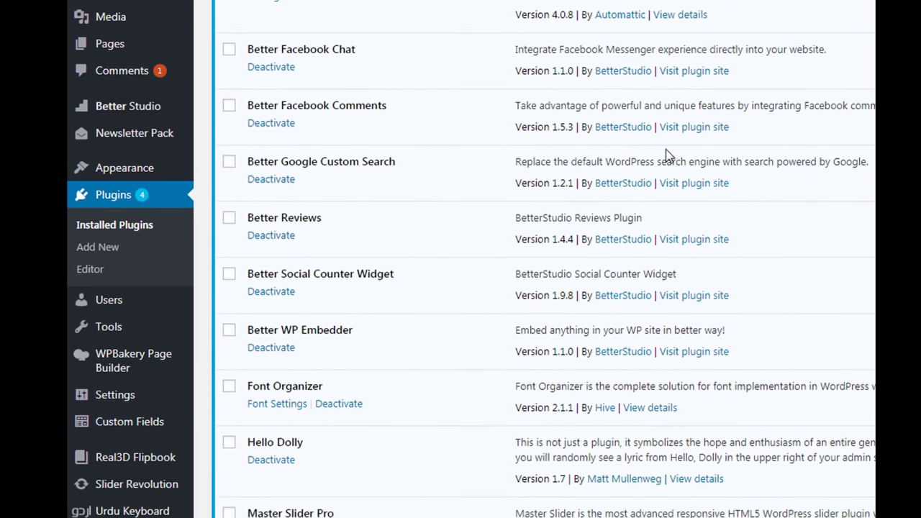
Open the Font Settings page from the WordPress settings
mouse_move(123, 395)
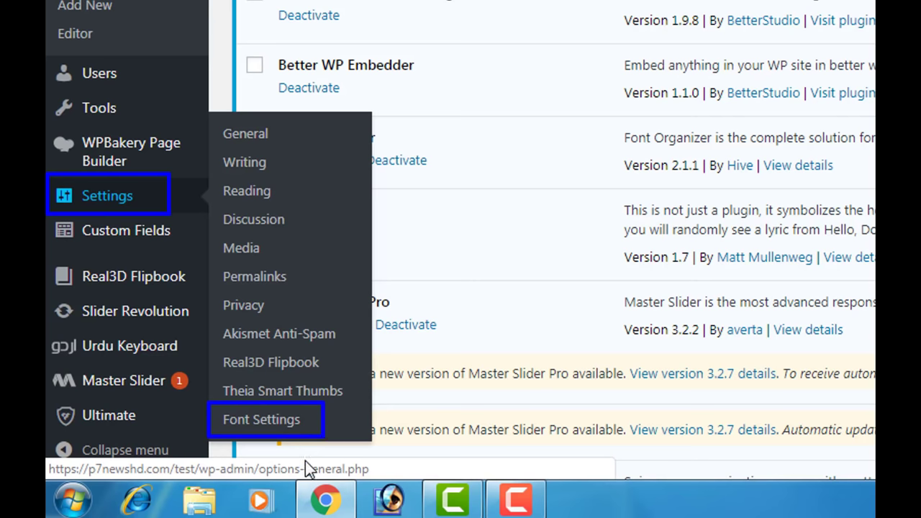
scroll(123, 197, "down", 5)
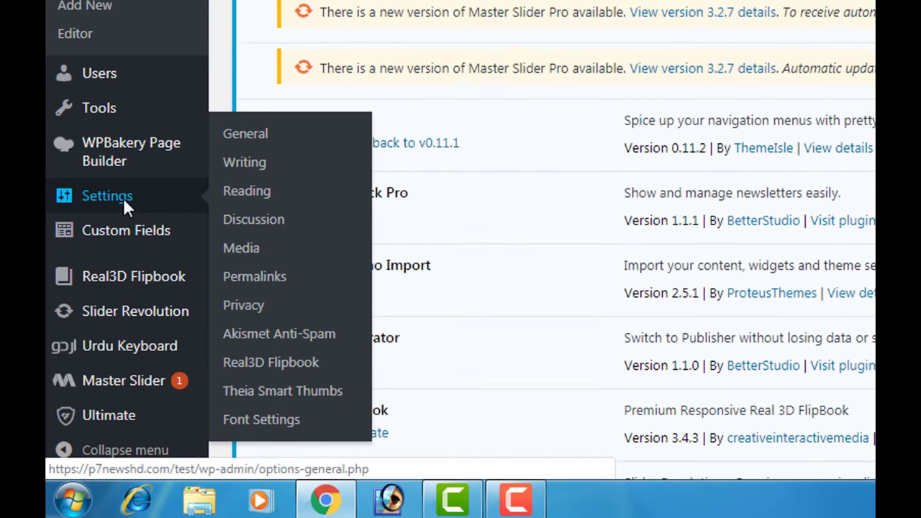
left_click(251, 421)
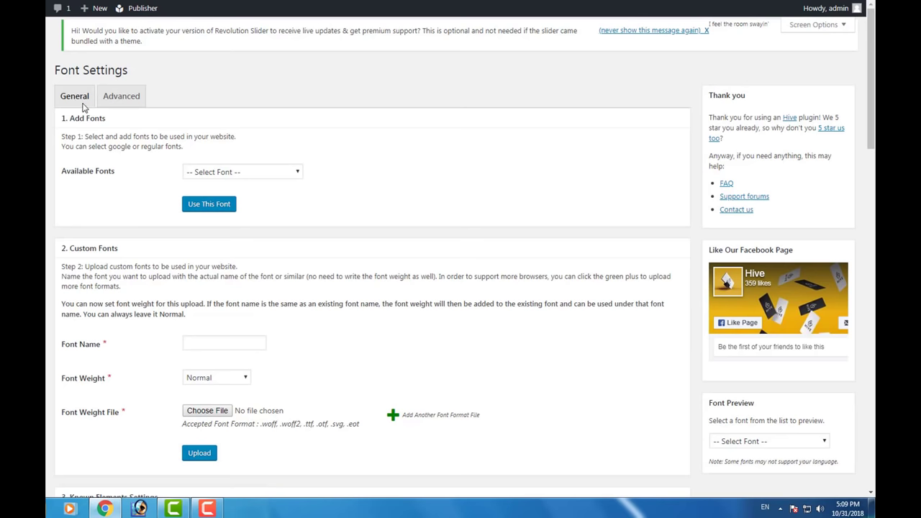
Examine the Font Settings page, especially the Font Name, Font Weight and Font Weight File fields under Custom Fonts
left_click_drag(52, 62, 545, 464)
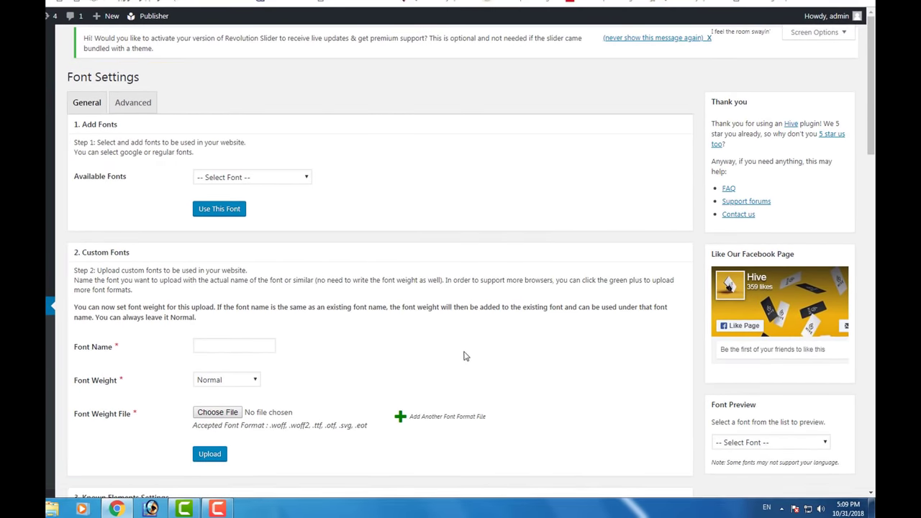
scroll(440, 317, "down", 3)
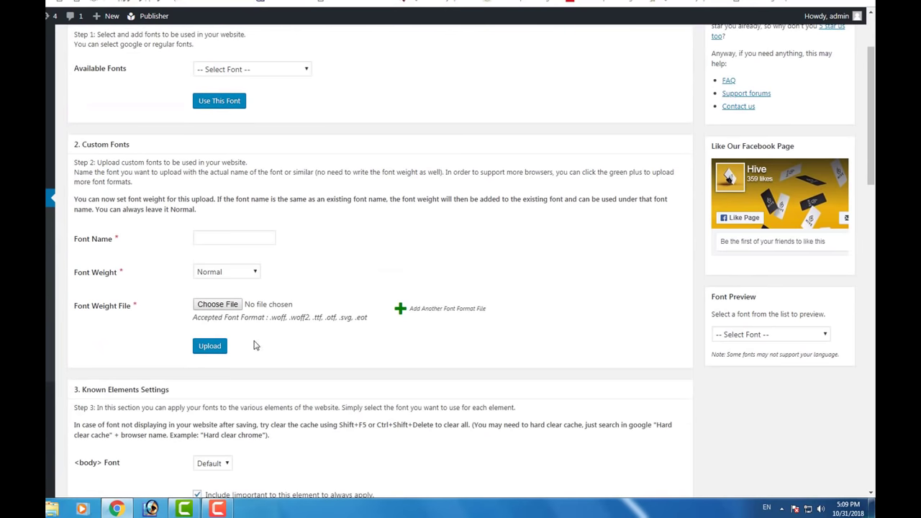
scroll(255, 345, "down", 1)
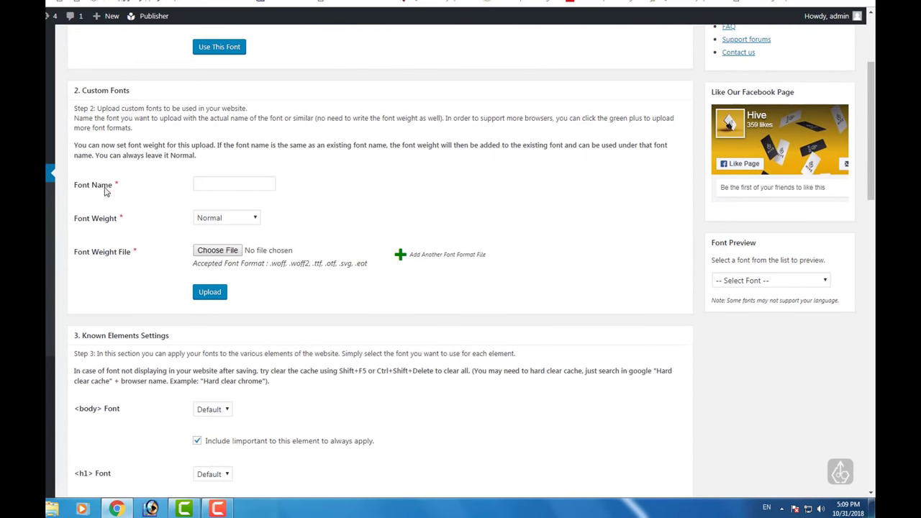
left_click_drag(72, 180, 152, 206)
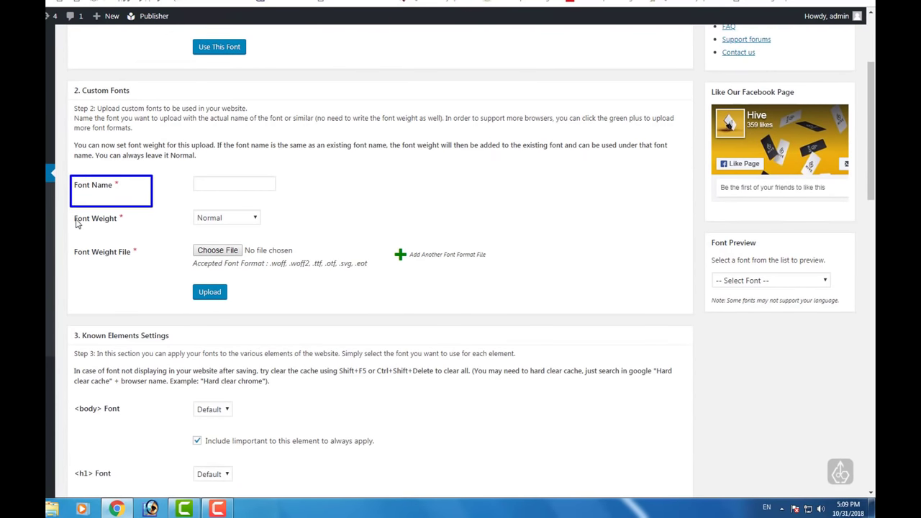
left_click_drag(72, 214, 165, 250)
left_click_drag(71, 238, 170, 281)
key("Escape")
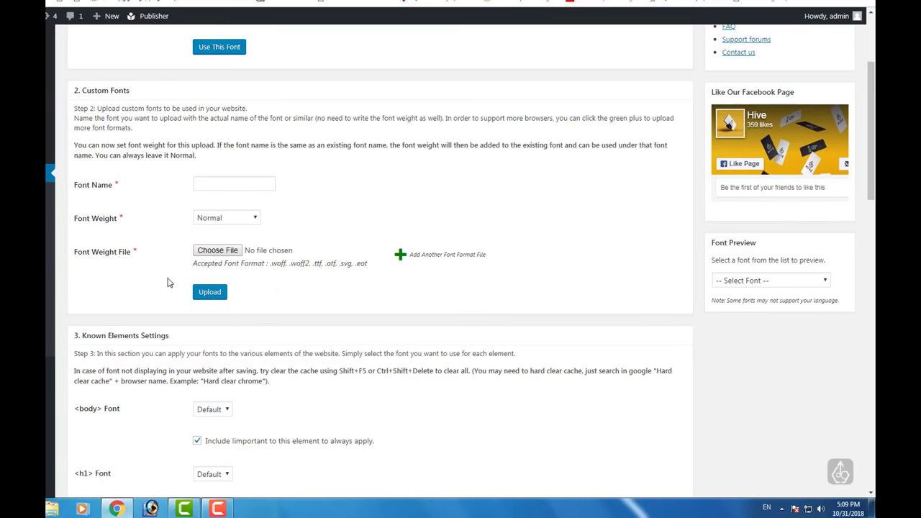
Set the font name of the new custom font to urdu1
left_click(244, 187)
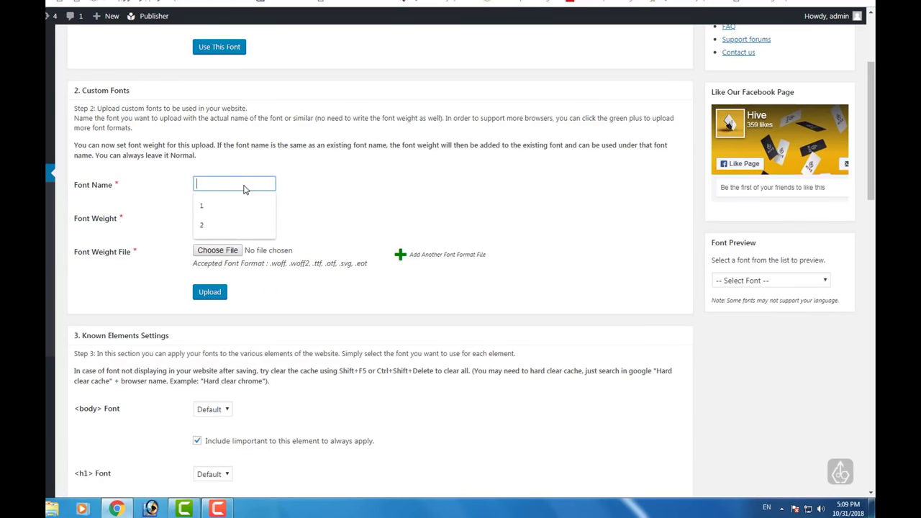
type("urdu")
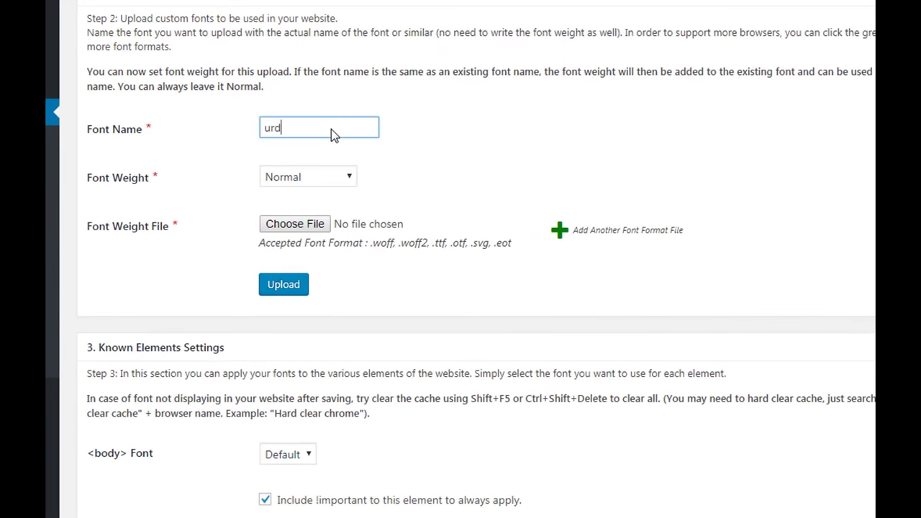
type("1")
Choose nafeesnastaleeqregular1 from the urdu fonts folder as the font weight file and upload the custom font
left_click(310, 225)
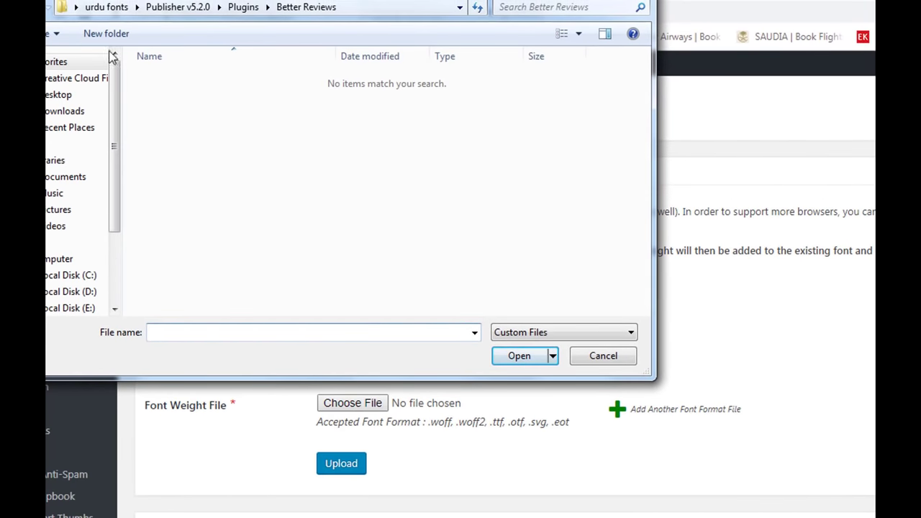
left_click(106, 7)
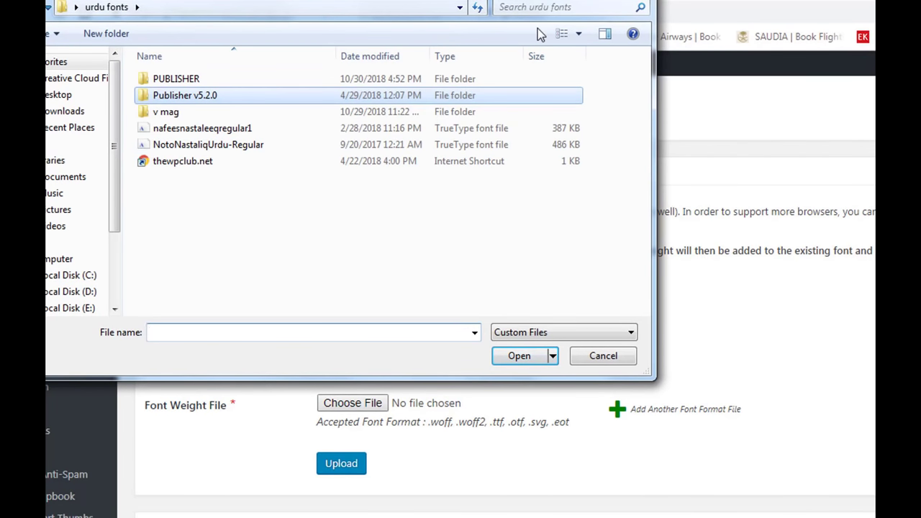
left_click(235, 134)
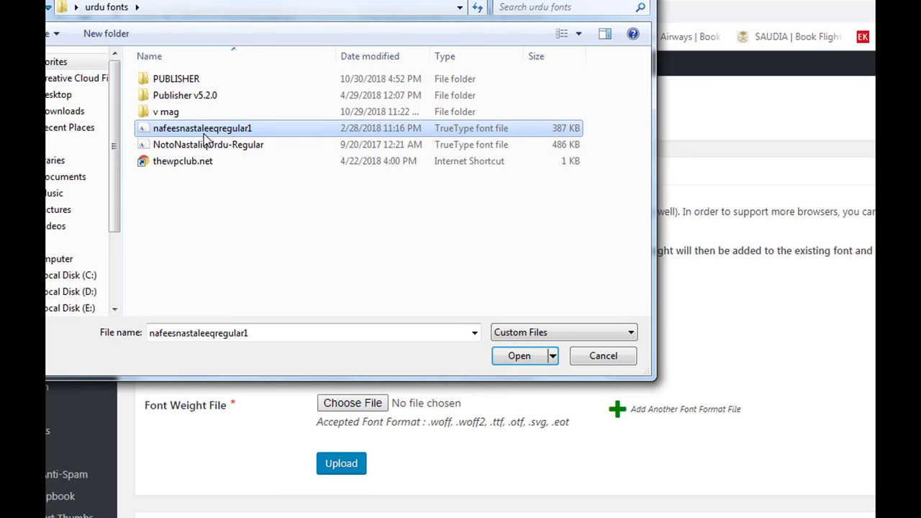
left_click(579, 34)
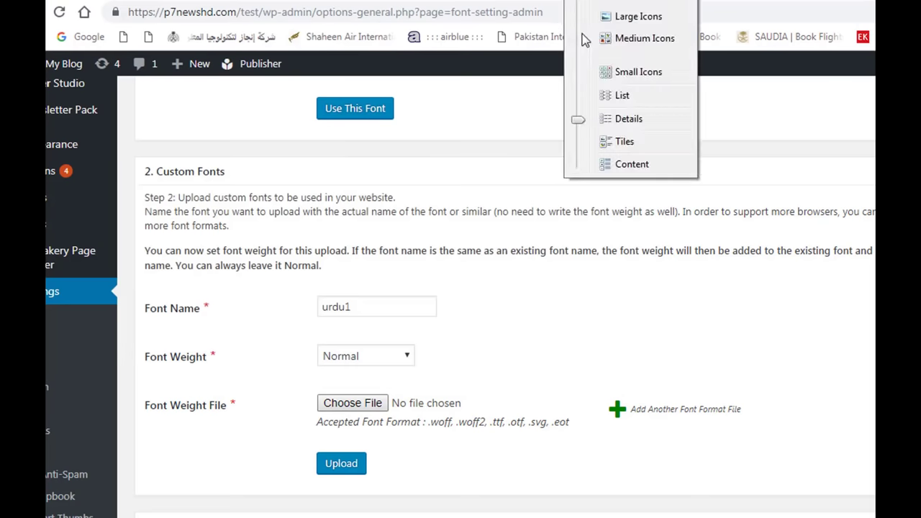
left_click(625, 18)
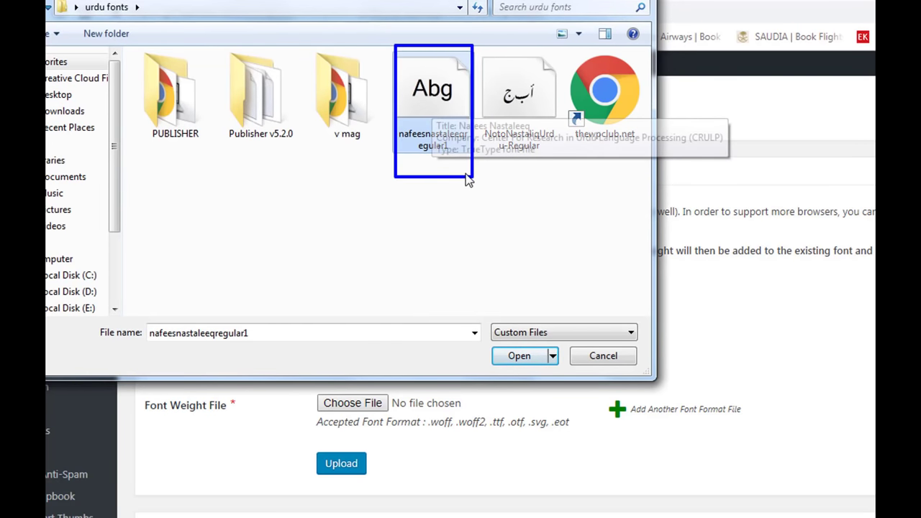
double_click(434, 115)
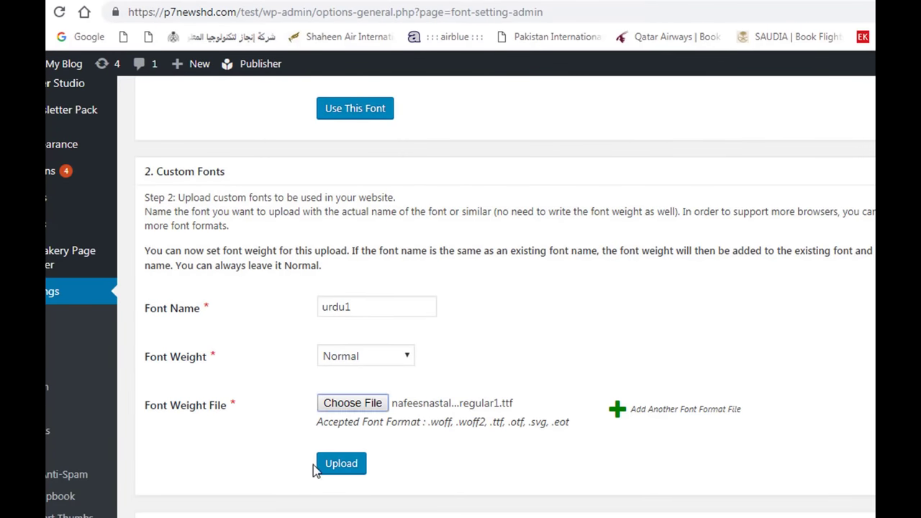
left_click(354, 472)
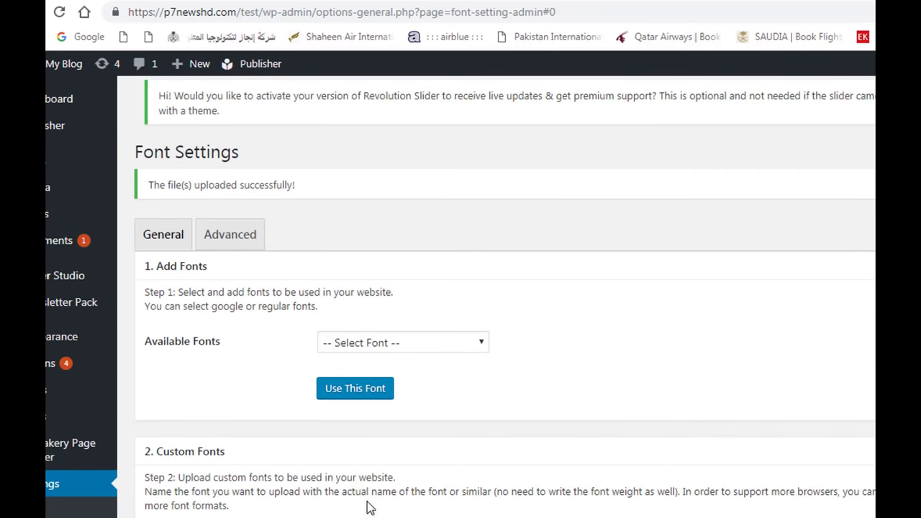
left_click_drag(122, 138, 337, 220)
mouse_move(132, 169)
left_mouse_down()
mouse_move(257, 206)
mouse_move(310, 205)
left_mouse_up()
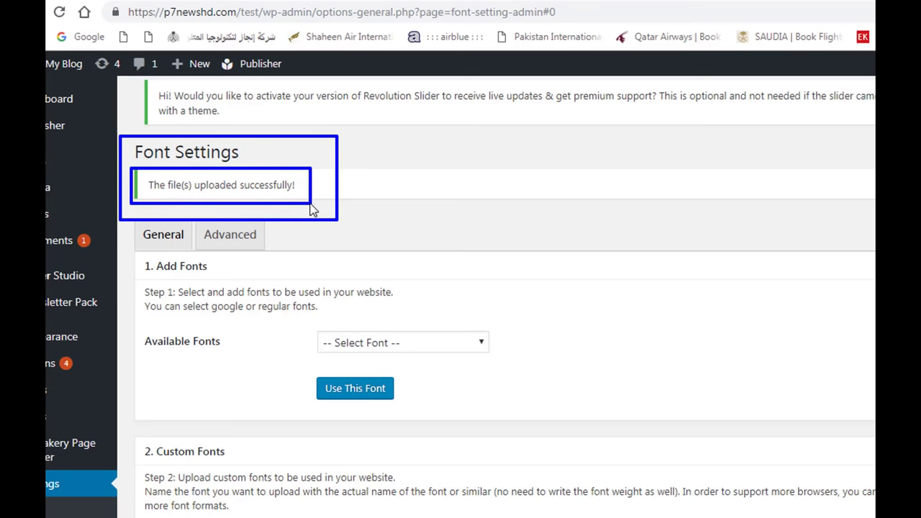
Name a second custom font "urdu 2" and choose NotoNastaliqUrdu-Regular as its font weight file
scroll(313, 208, "down", 3)
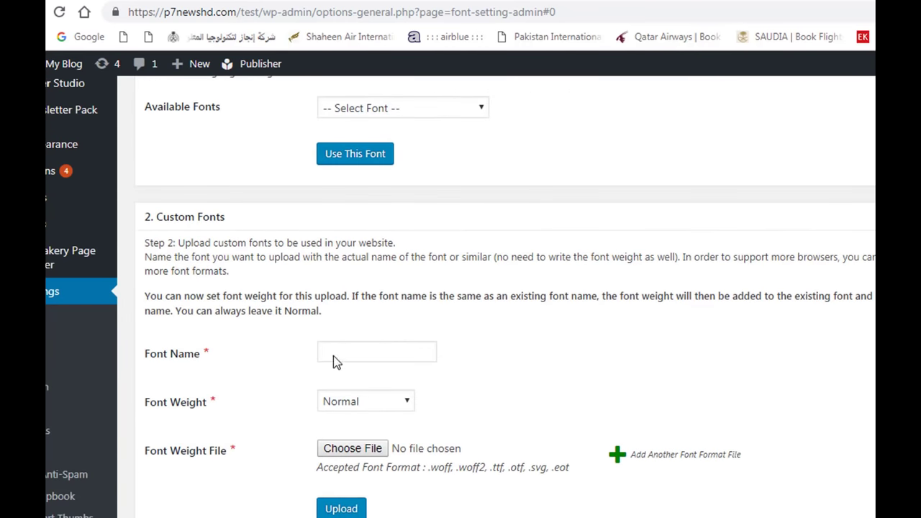
left_click(333, 356)
type("urd")
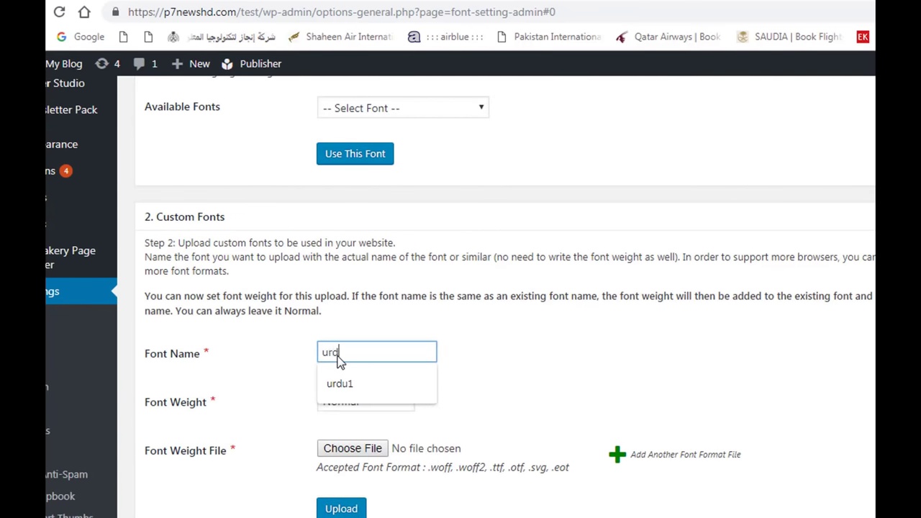
type("u 2")
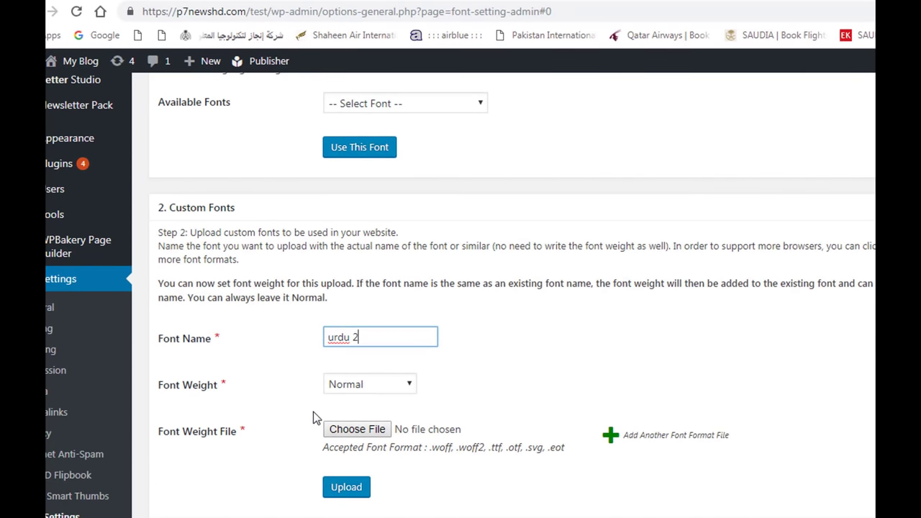
left_click(375, 431)
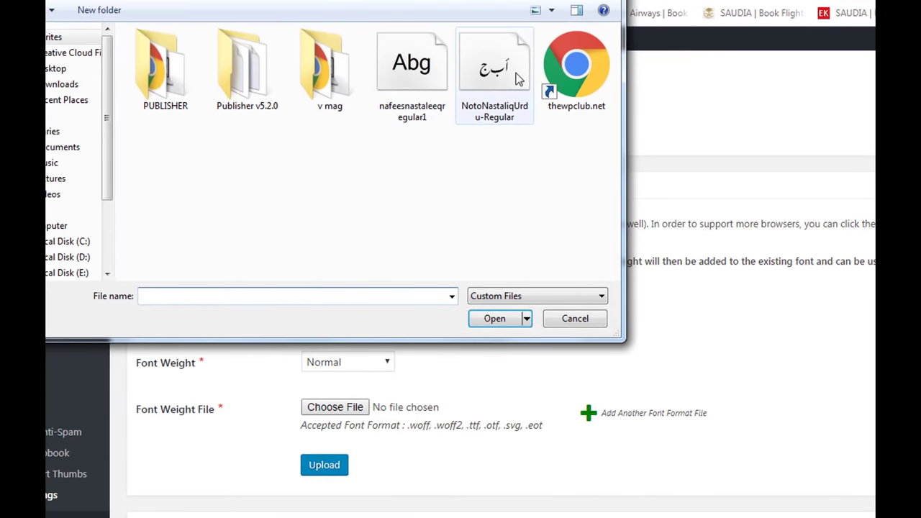
left_click(492, 82)
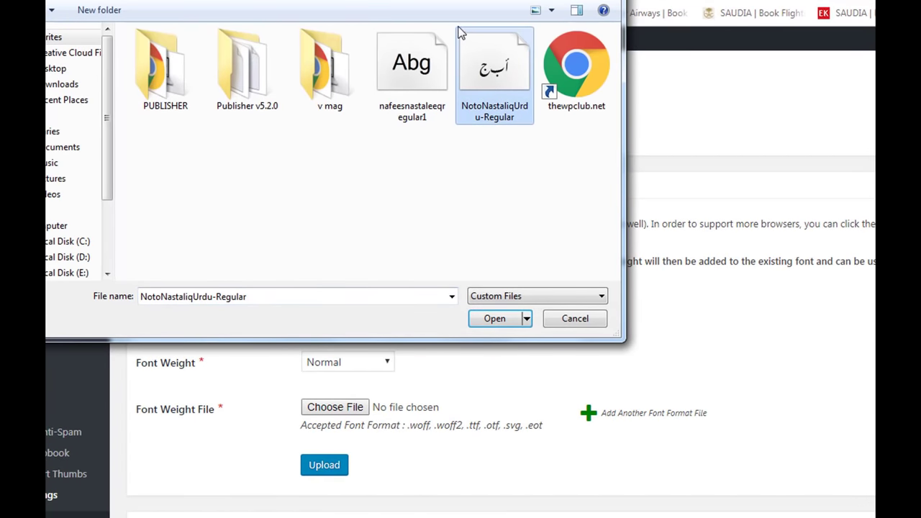
double_click(480, 92)
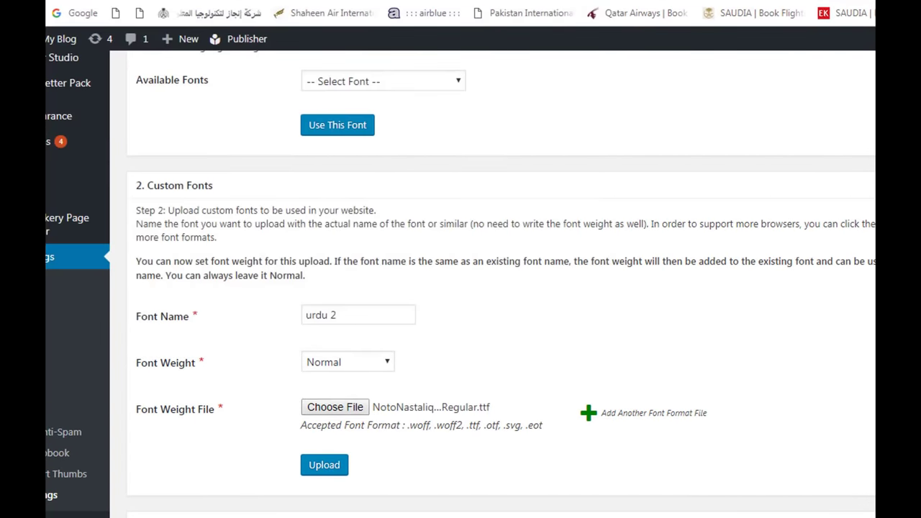
Upload the second custom font, urdu 2, with its chosen font weight file
left_click(318, 464)
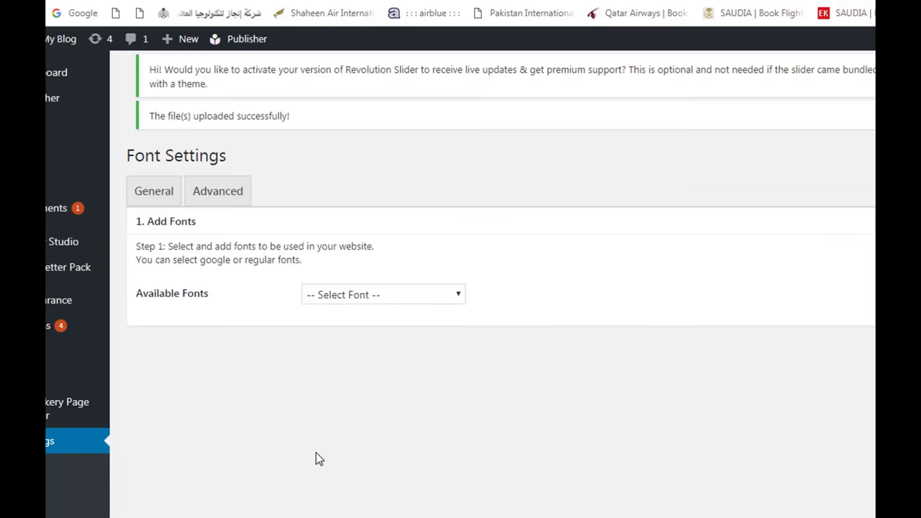
scroll(565, 510, "down", 3)
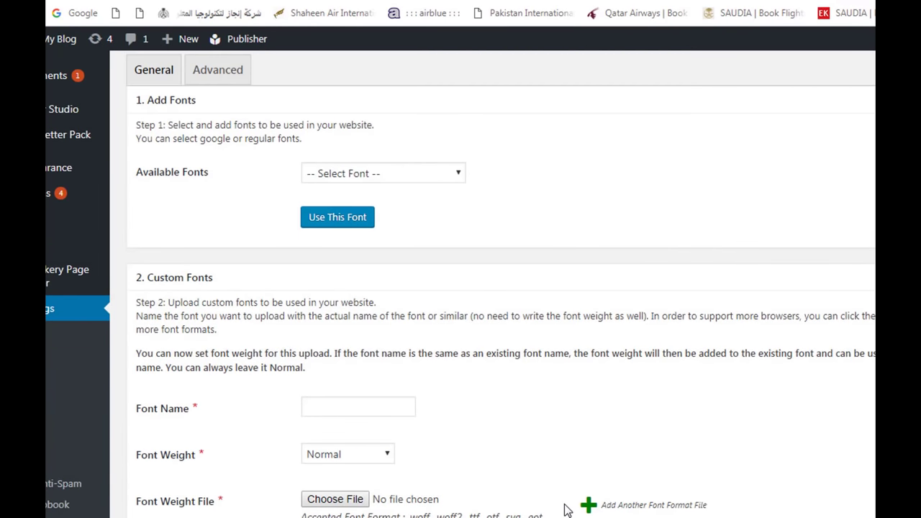
scroll(554, 489, "up", 3)
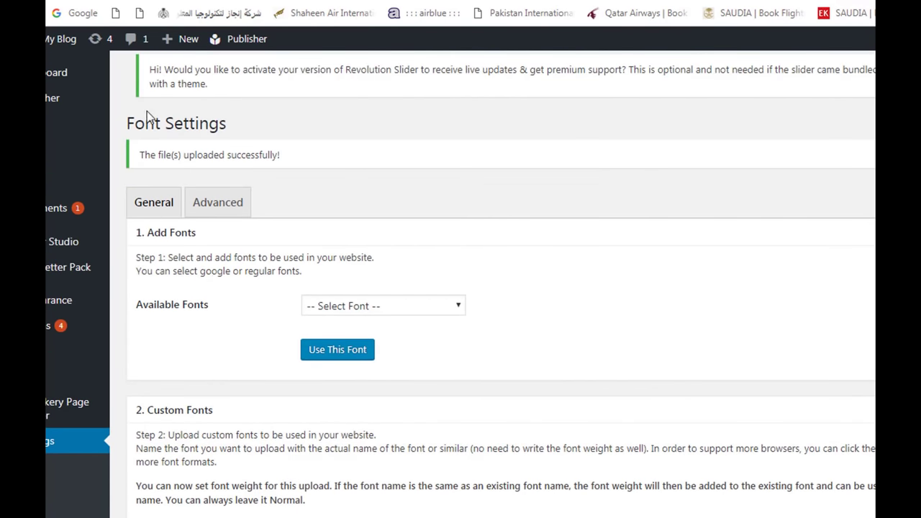
In Known Elements Settings, set the <body> font to urdu1 with Normal font weight
scroll(305, 255, "down", 10)
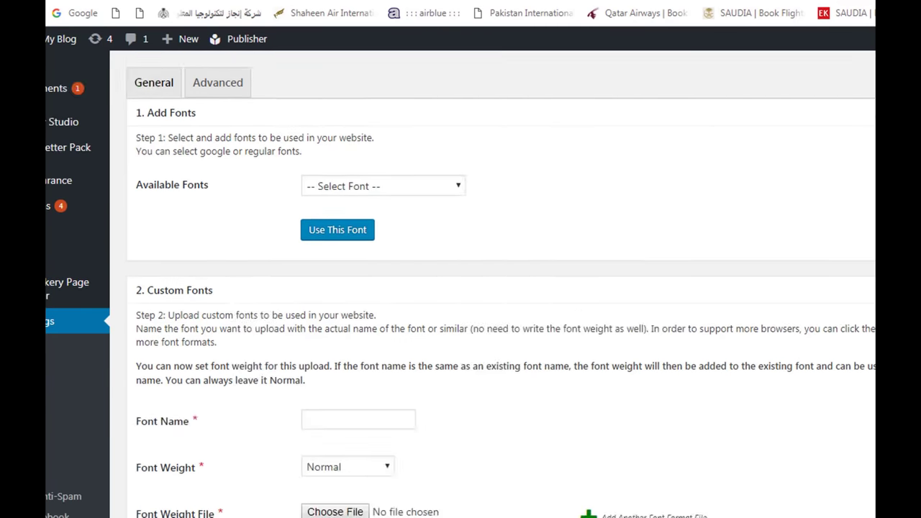
scroll(353, 352, "down", 5)
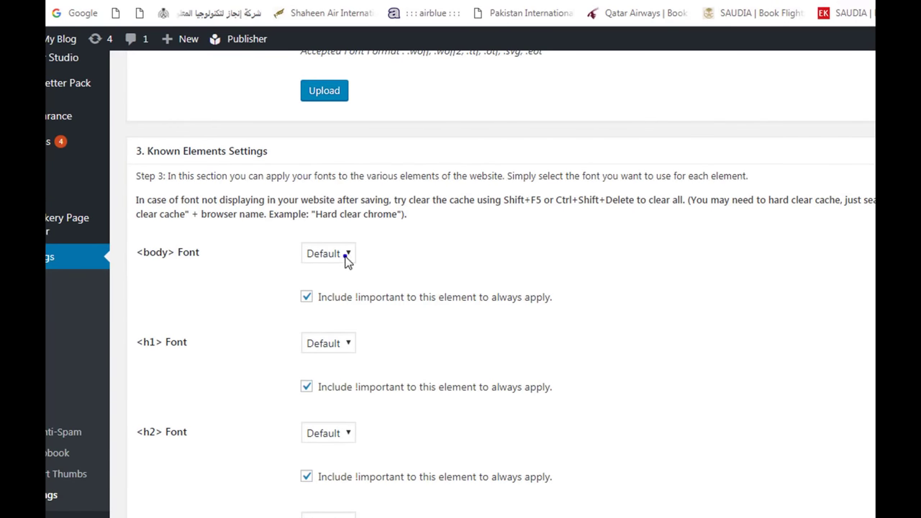
left_click_drag(133, 241, 217, 270)
left_click_drag(132, 328, 231, 364)
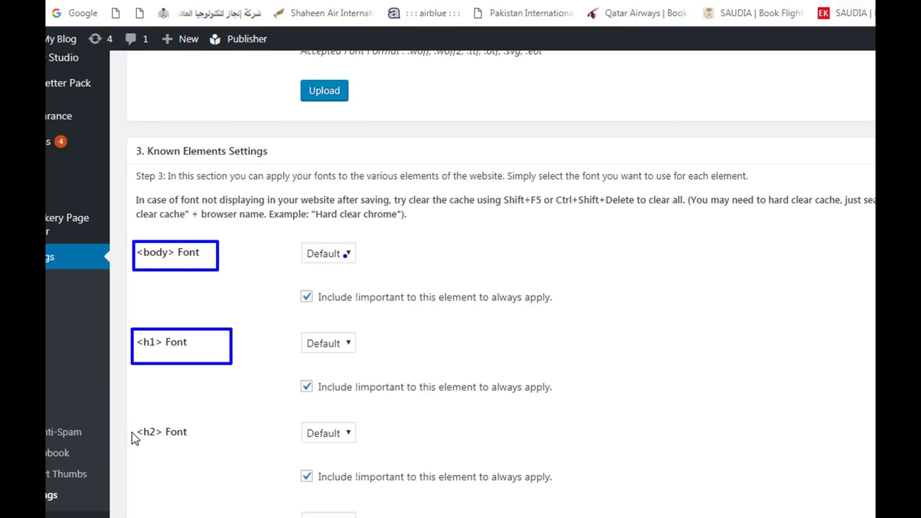
left_click_drag(130, 431, 271, 482)
left_click_drag(135, 502, 266, 517)
key("Escape")
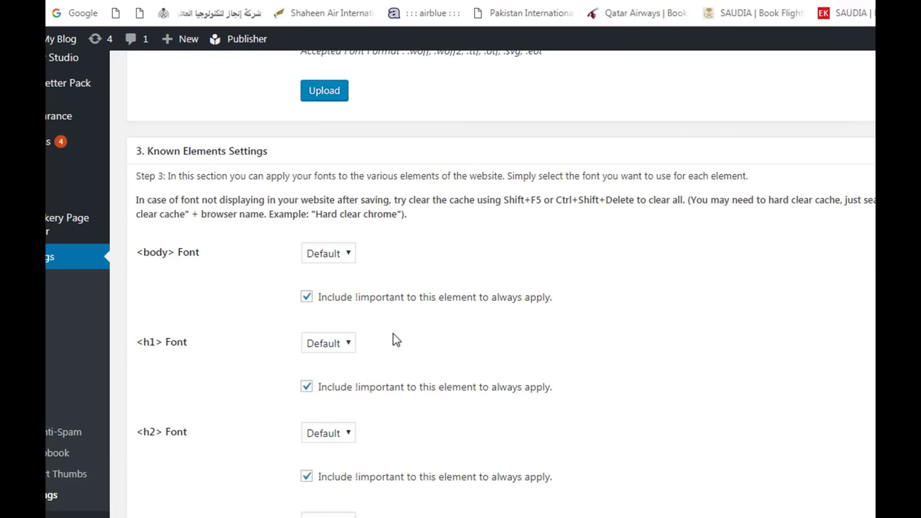
left_click(350, 254)
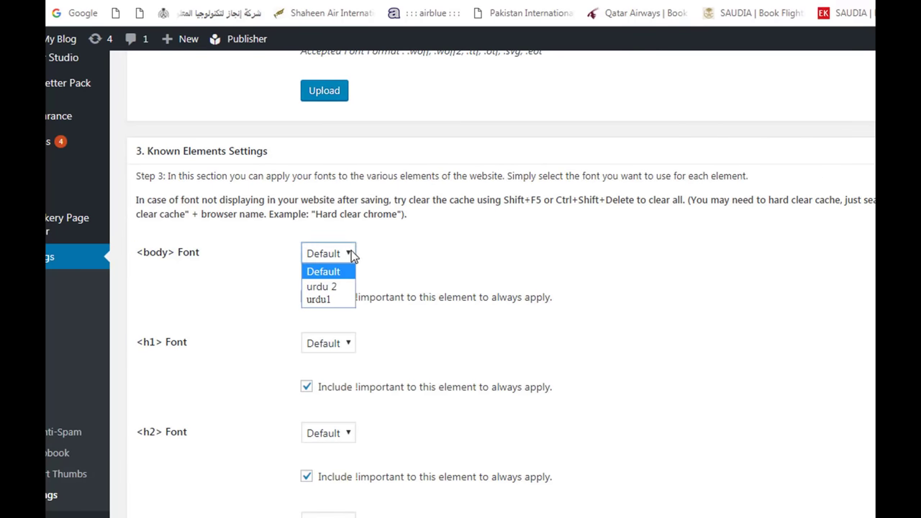
left_click(334, 301)
left_click(354, 300)
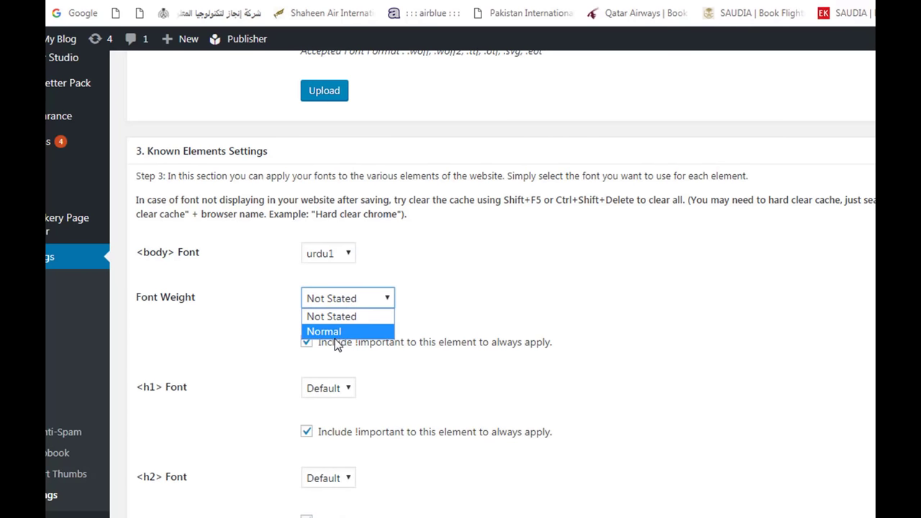
left_click(334, 334)
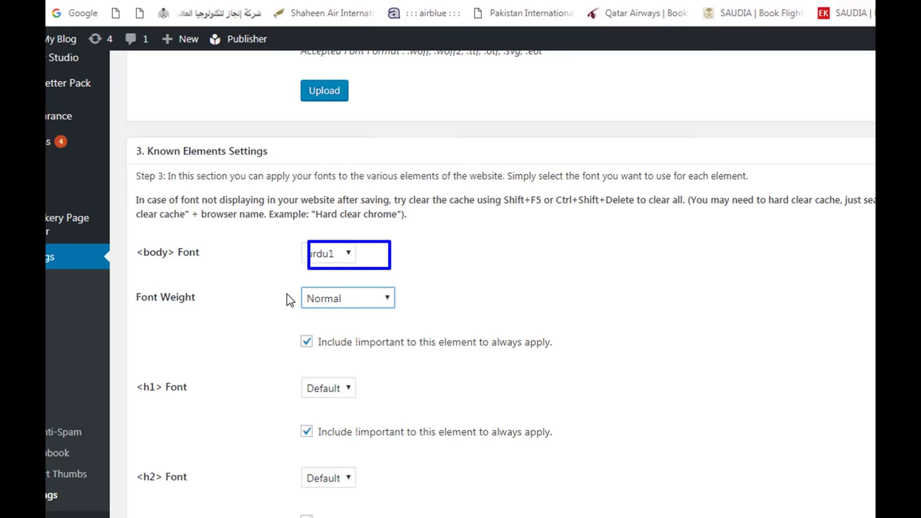
Set the <h1> font to urdu1 with Normal font weight
scroll(390, 374, "down", 2)
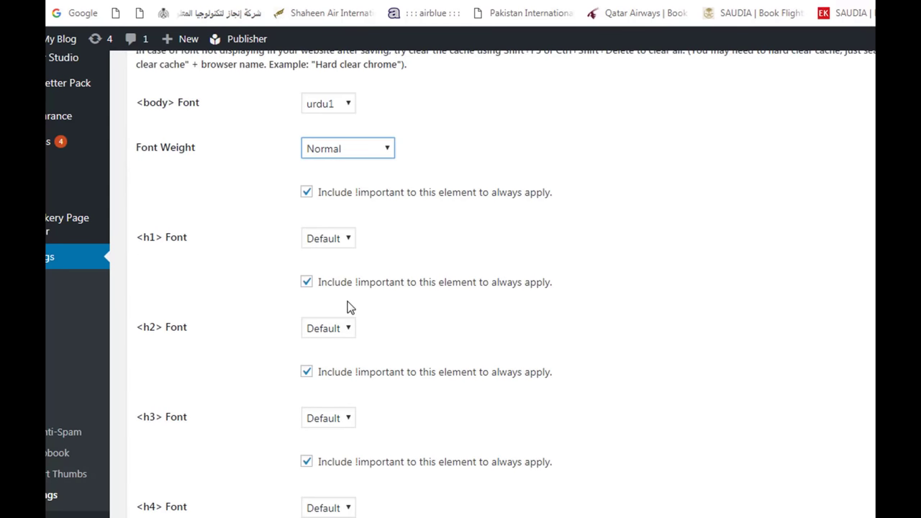
left_click(340, 240)
left_click(331, 292)
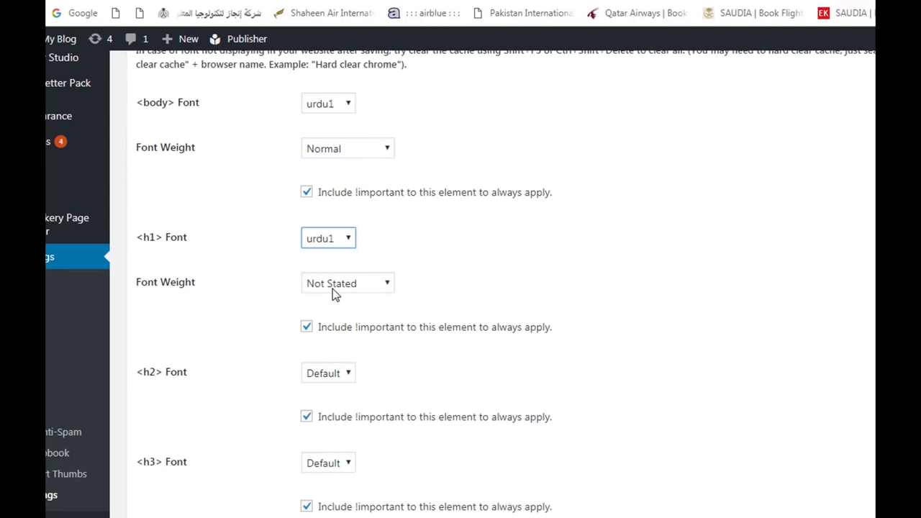
left_click(335, 286)
left_click(332, 315)
Set the <h2> font to urdu1 with Normal font weight
scroll(327, 322, "down", 1)
scroll(328, 322, "down", 2)
left_click(334, 221)
left_click(336, 273)
left_click(342, 275)
left_click(334, 301)
Set the <h3> font to urdu1 with Normal font weight
scroll(334, 298, "down", 1)
left_click(334, 284)
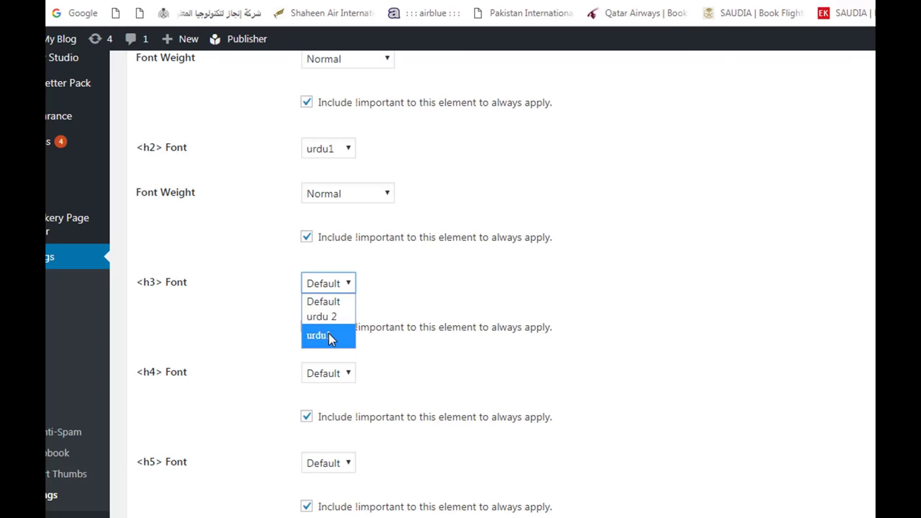
left_click(324, 335)
left_click(340, 324)
left_click(325, 362)
Set the <h4> font to urdu1 with Normal font weight
scroll(325, 366, "down", 2)
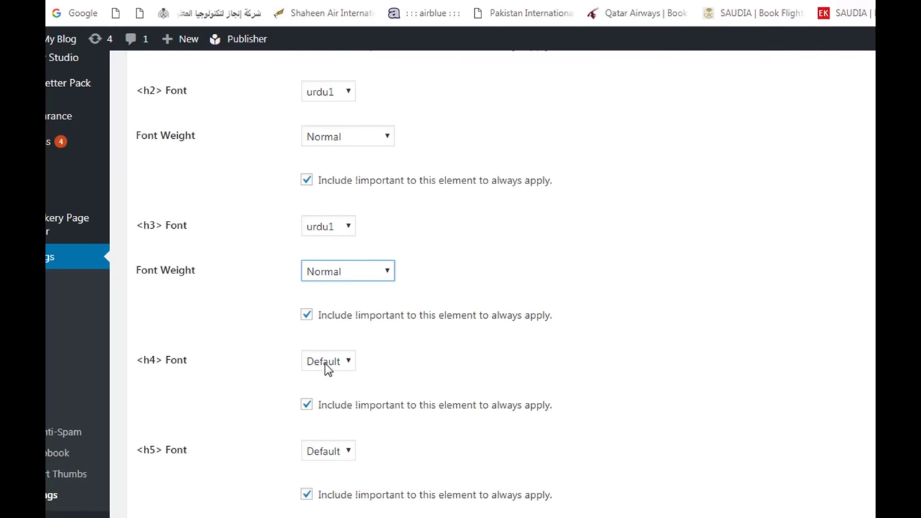
left_click(334, 271)
left_click(328, 328)
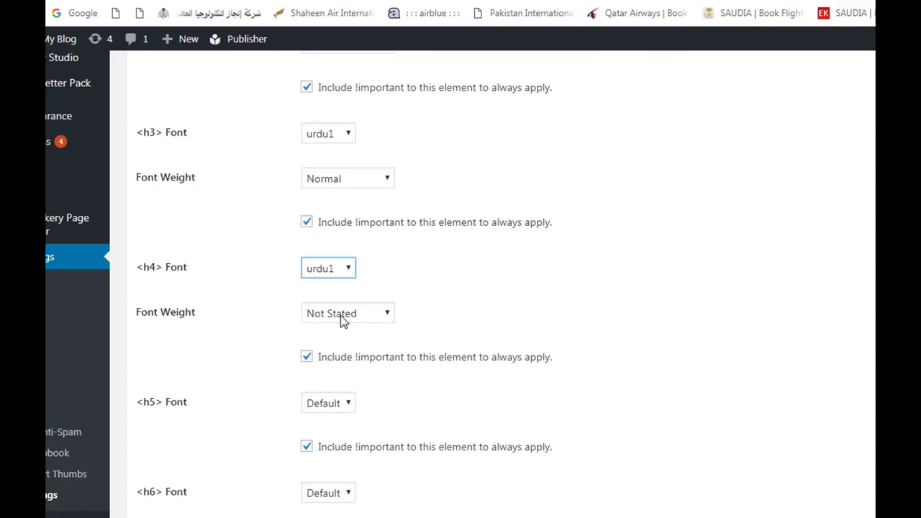
left_click(340, 316)
left_click(338, 343)
Set the <h5> font to urdu1 with Normal font weight
scroll(335, 324, "down", 2)
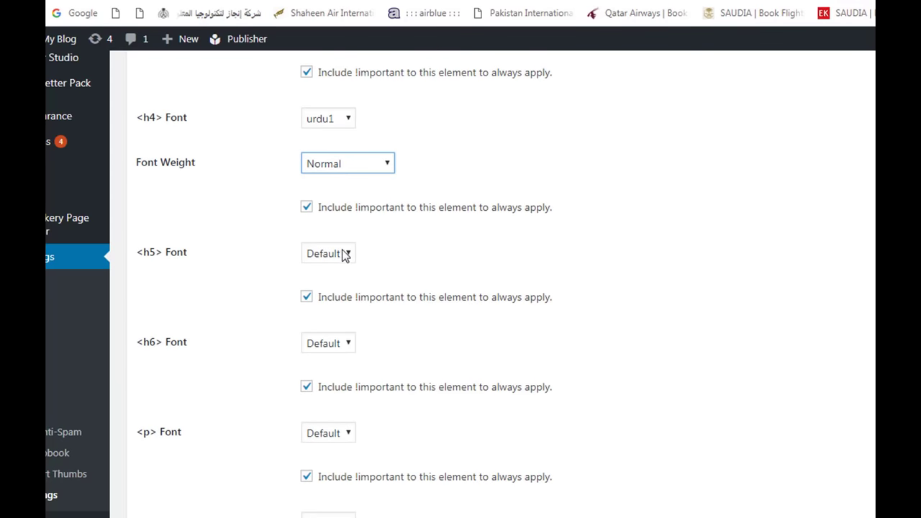
left_click(343, 253)
left_click(325, 305)
left_click(331, 303)
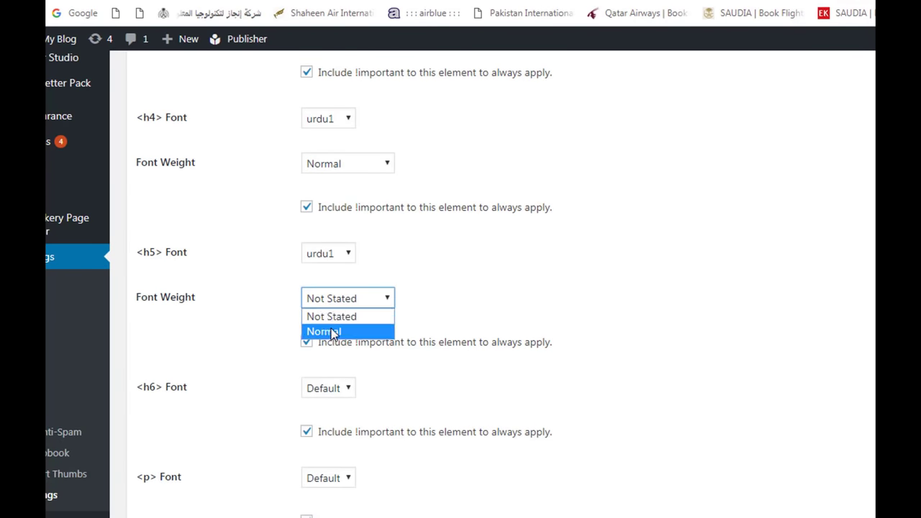
left_click(330, 328)
Set the <h6> font to urdu1 with Normal font weight
scroll(331, 328, "down", 2)
left_click(329, 315)
left_click(338, 364)
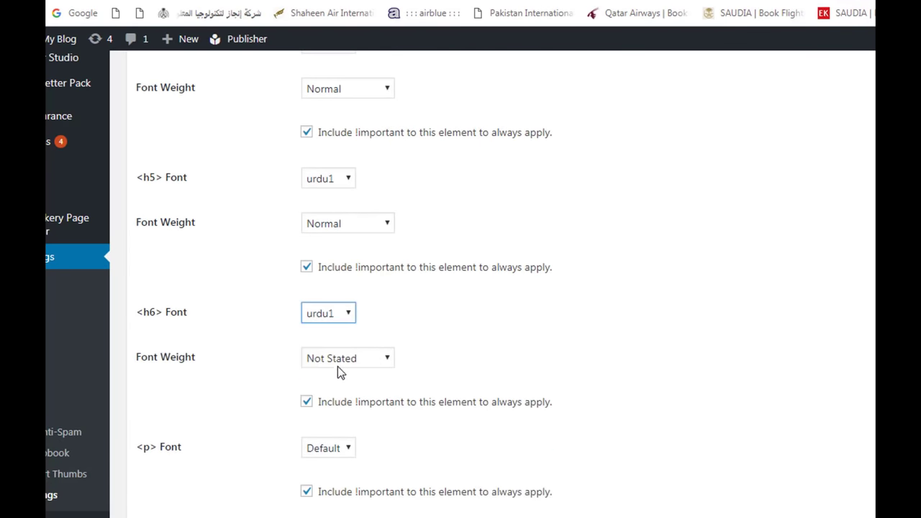
left_click(341, 359)
left_click(339, 390)
Set the paragraph <p> font to urdu1 with Normal font weight
scroll(341, 394, "down", 2)
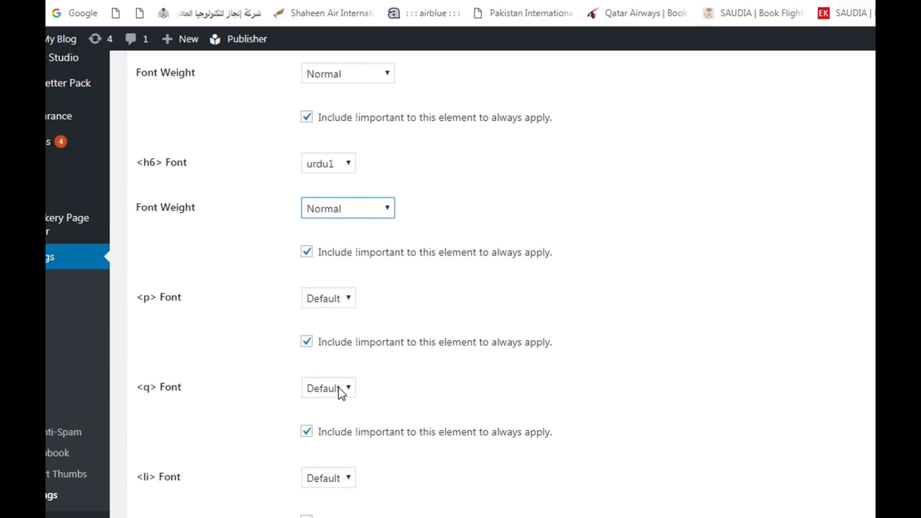
left_click(339, 301)
left_click(320, 348)
left_click(320, 347)
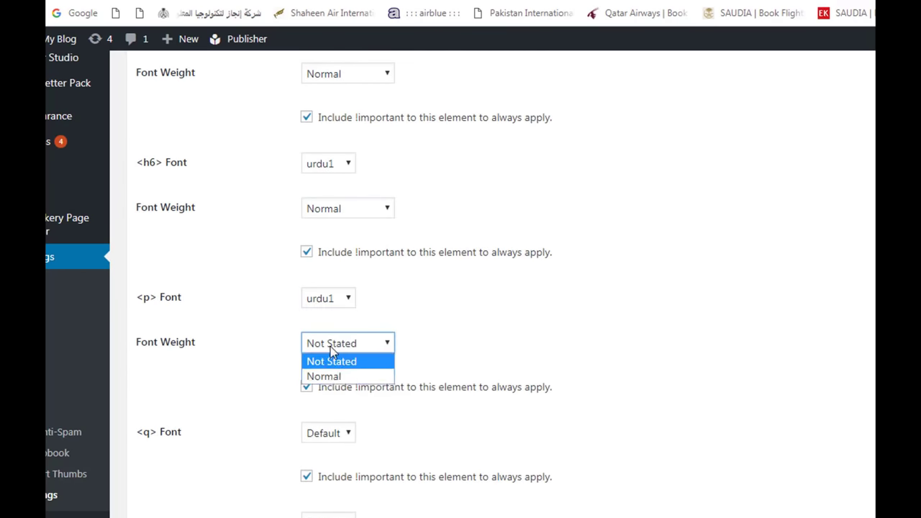
left_click(341, 378)
Set the quote <q> font to urdu1 with Normal font weight
scroll(335, 353, "down", 2)
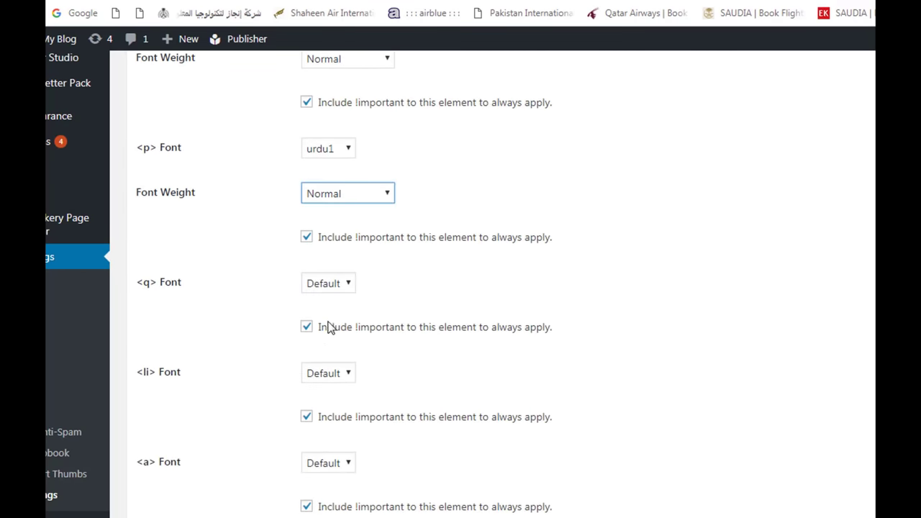
left_click(329, 289)
left_click(329, 336)
left_click(325, 331)
left_click(324, 362)
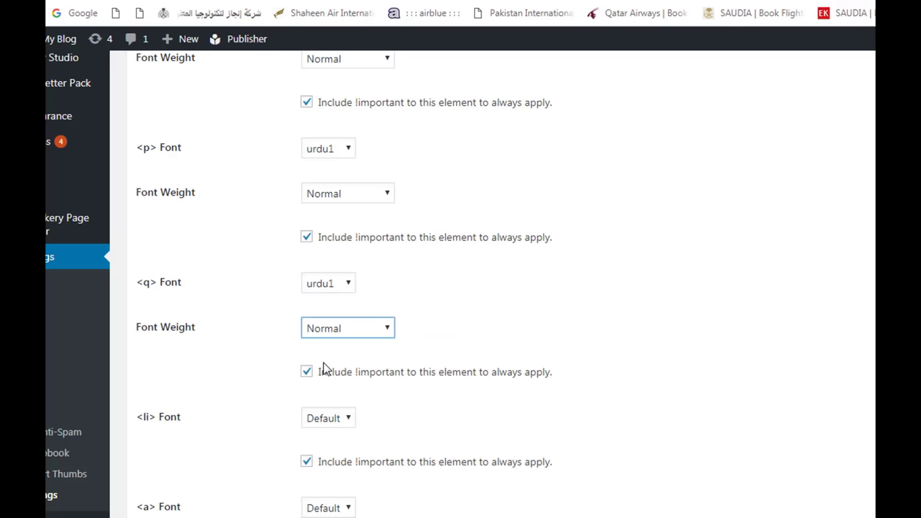
Set the list item <li> font to urdu1 with Normal font weight
scroll(325, 369, "down", 1)
left_click(333, 344)
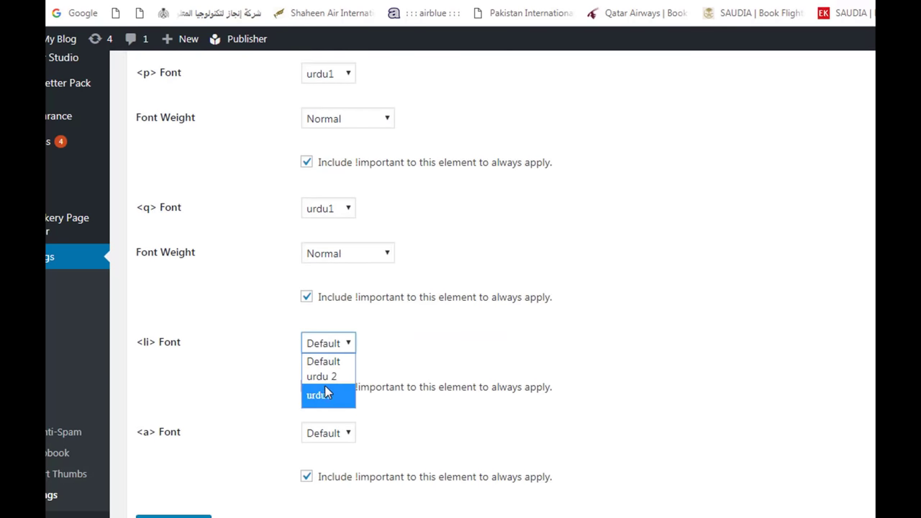
left_click(328, 394)
left_click(327, 389)
left_click(329, 419)
Set the link <a> font to urdu1 with Normal font weight
scroll(331, 425, "down", 2)
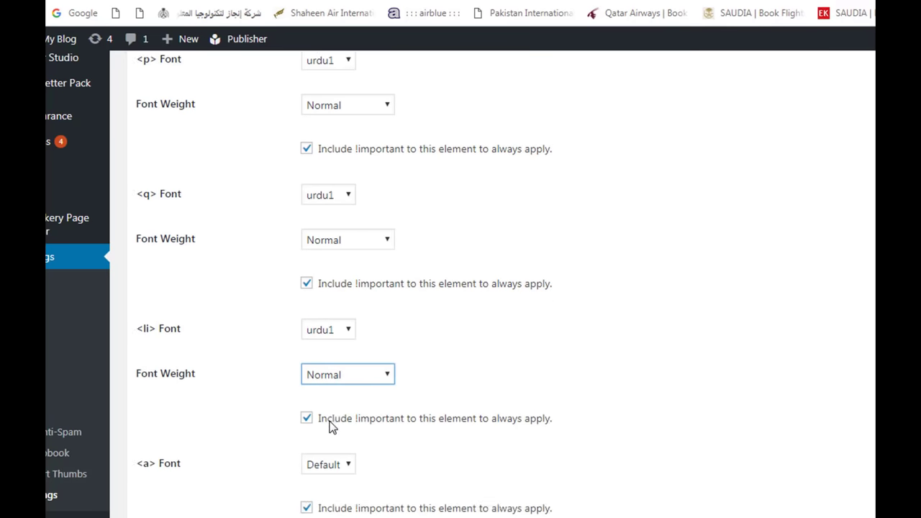
left_click(334, 330)
left_click(330, 379)
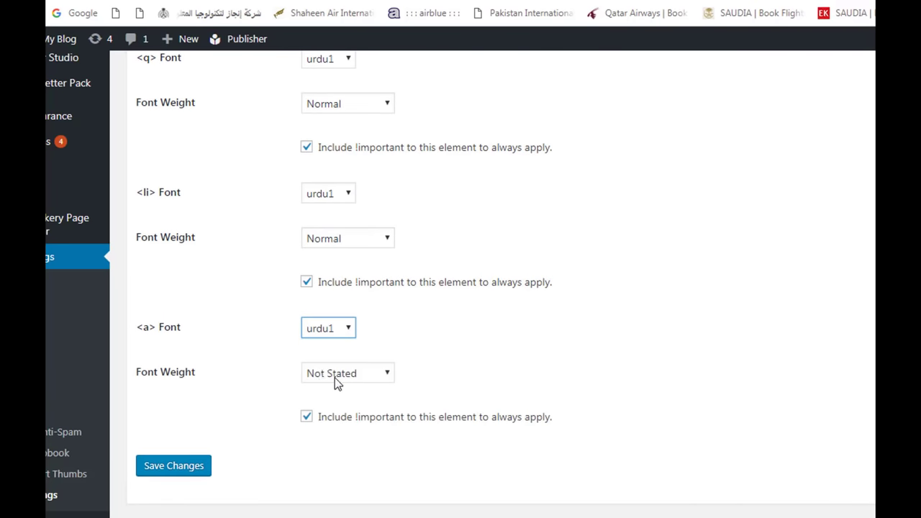
left_click(335, 375)
left_click(324, 407)
Review the element font assignments and save the changes to the Known Elements Settings
scroll(400, 437, "up", 3)
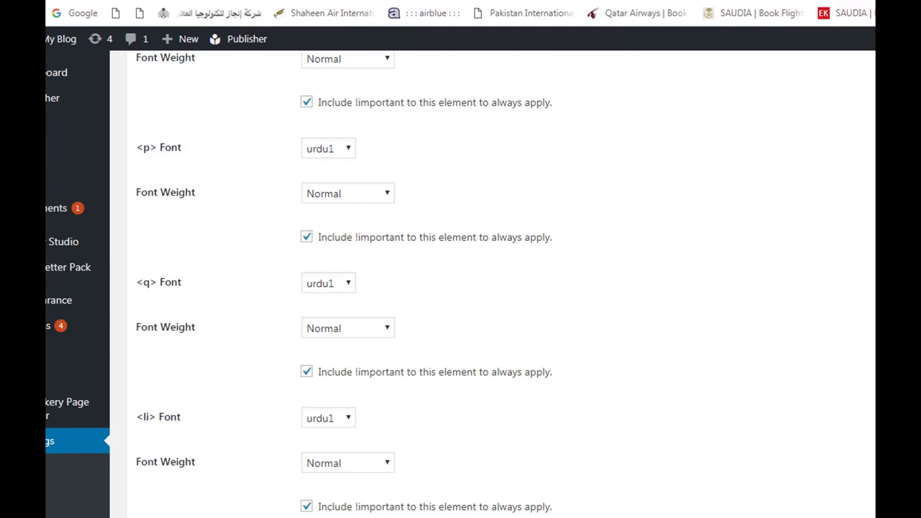
scroll(183, 515, "down", 3)
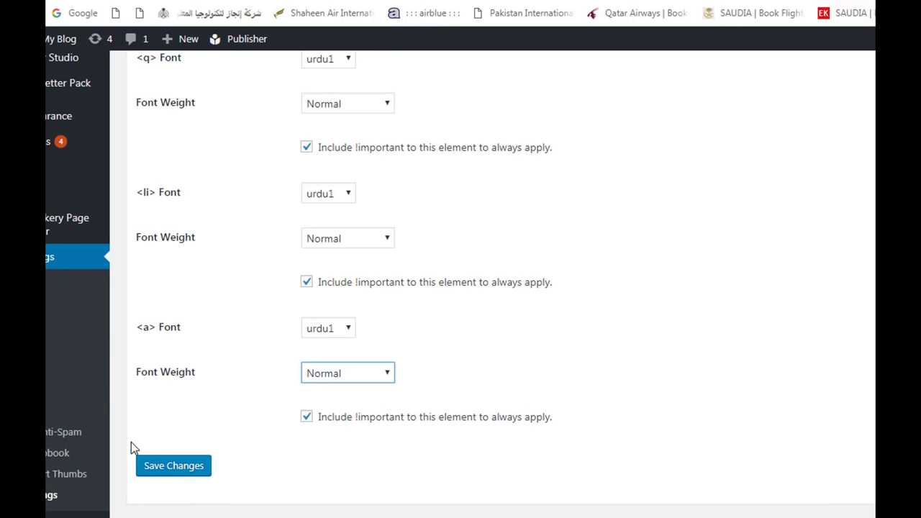
left_click(173, 472)
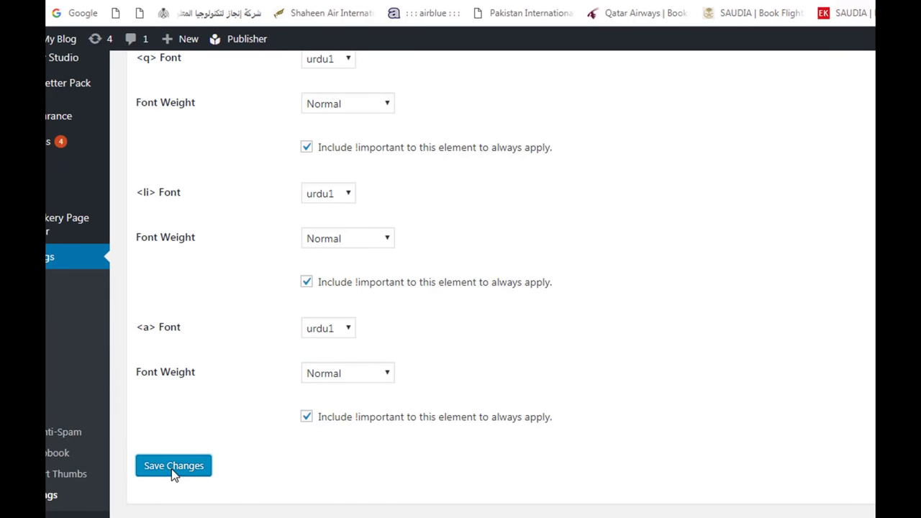
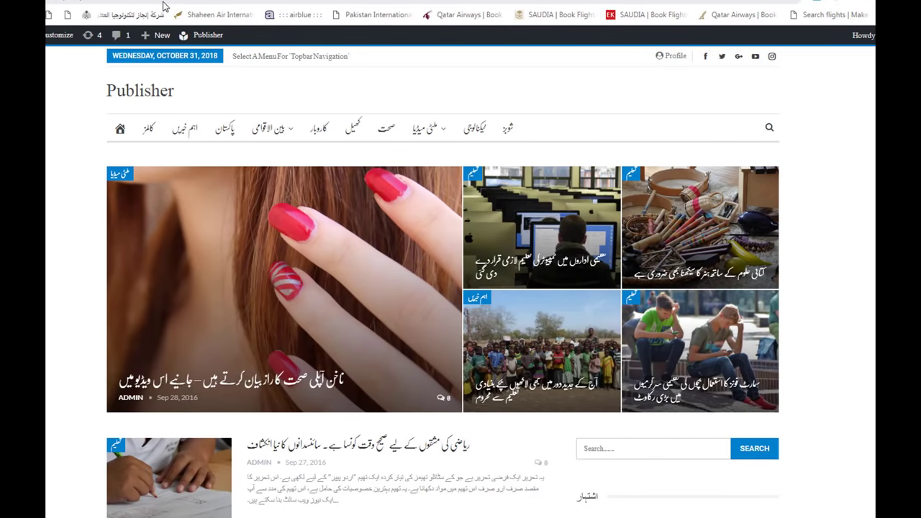
Examine the blog's home page layout, from the featured post grid and article list to the sidebar and footer
key("ctrl+plus")
key("ctrl+plus")
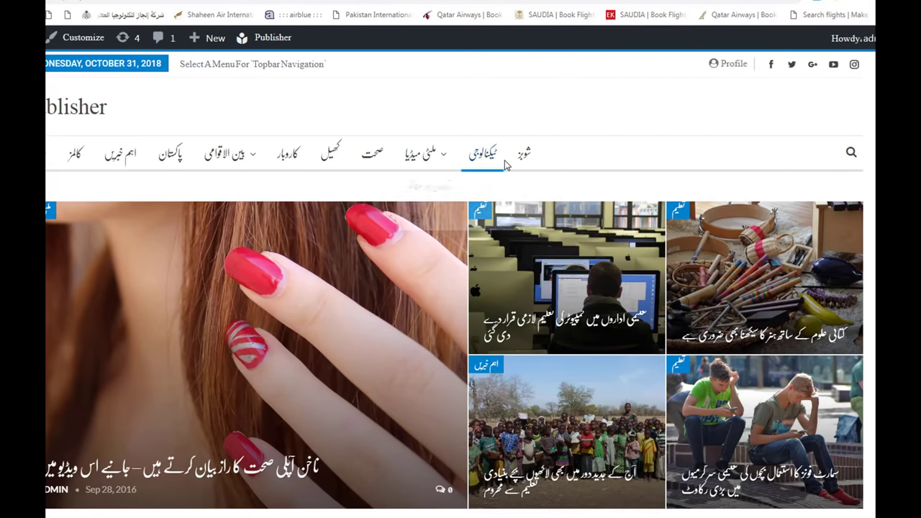
scroll(388, 230, "down", 5)
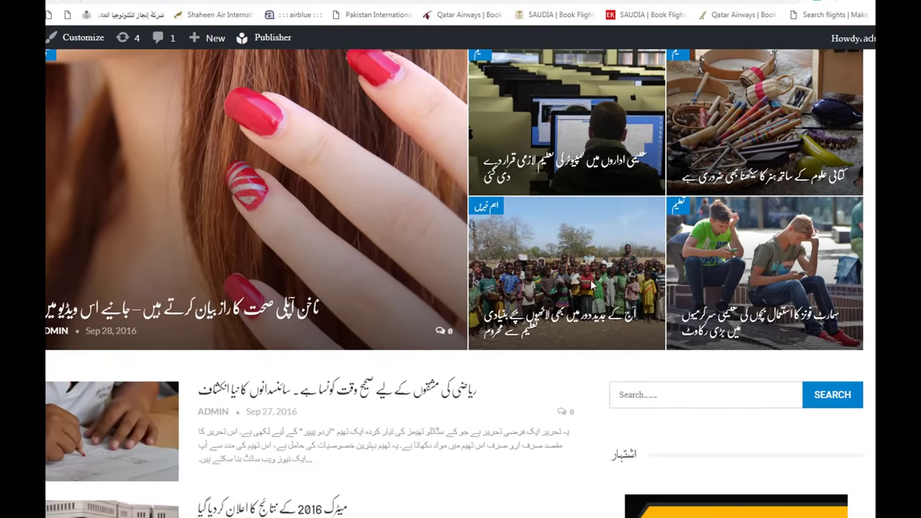
scroll(421, 188, "down", 2)
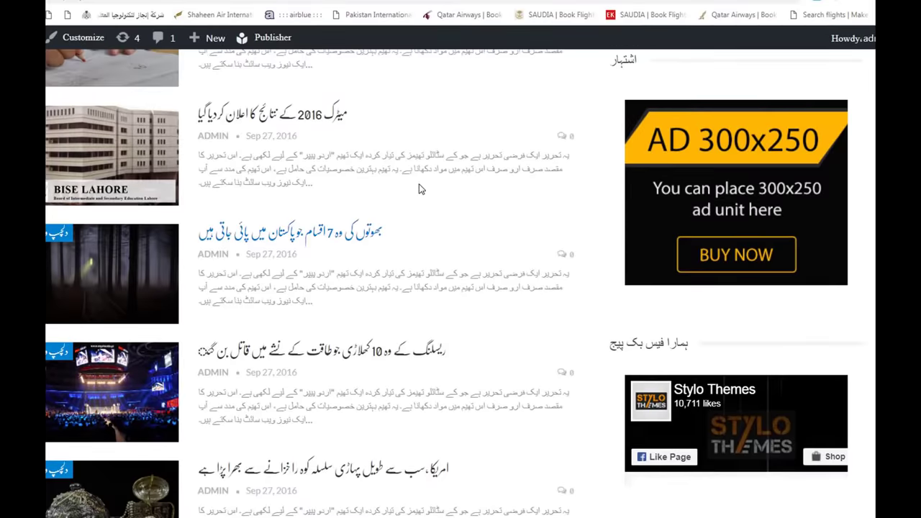
scroll(421, 188, "up", 3)
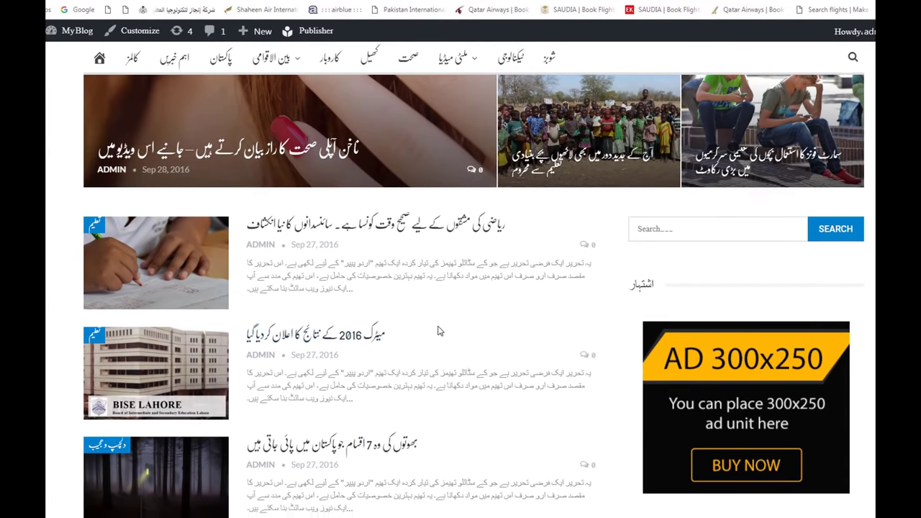
scroll(439, 331, "down", 8)
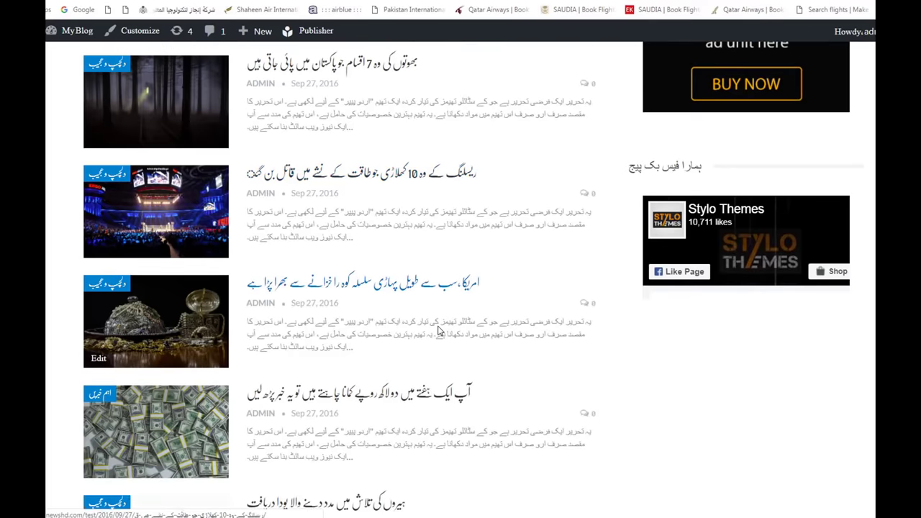
scroll(438, 328, "down", 8)
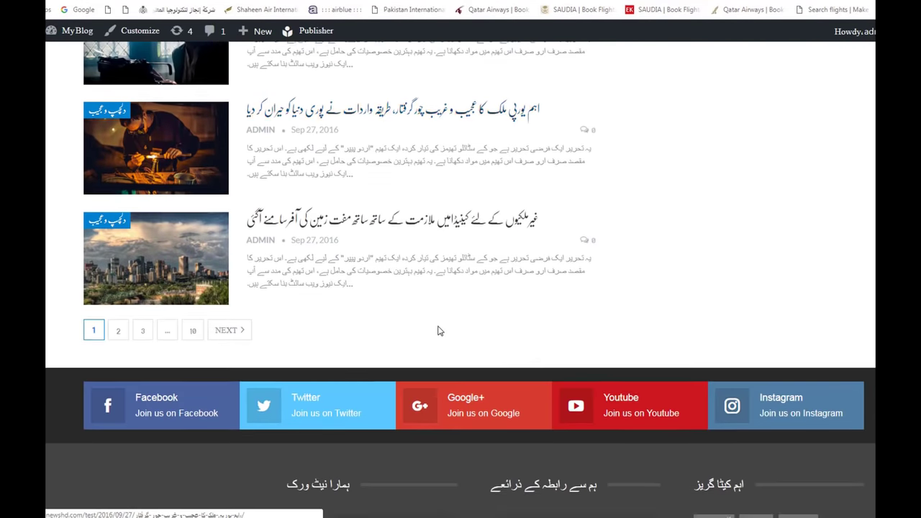
scroll(438, 327, "up", 4)
scroll(438, 330, "up", 10)
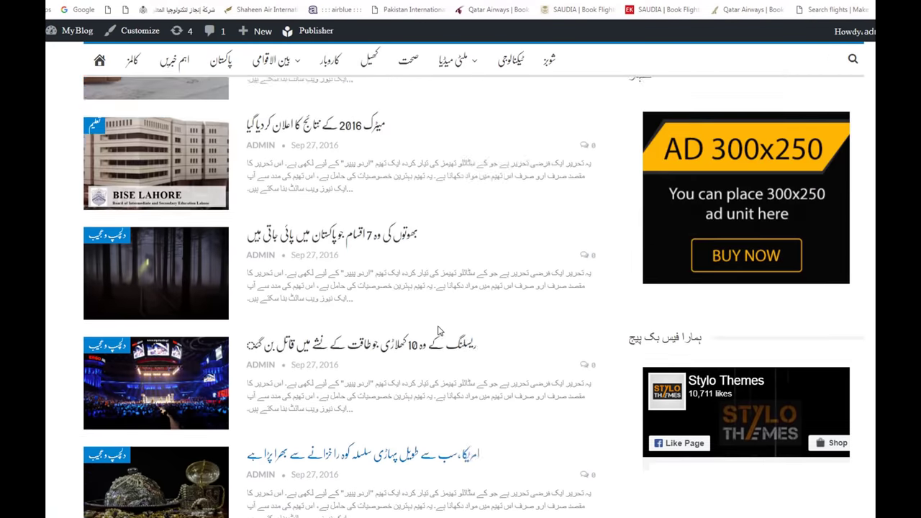
key("ctrl+minus")
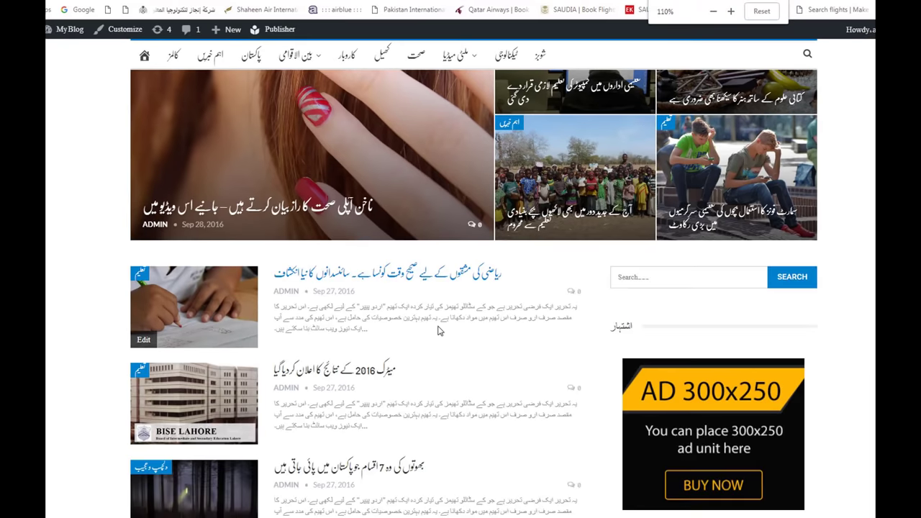
key("ctrl+minus")
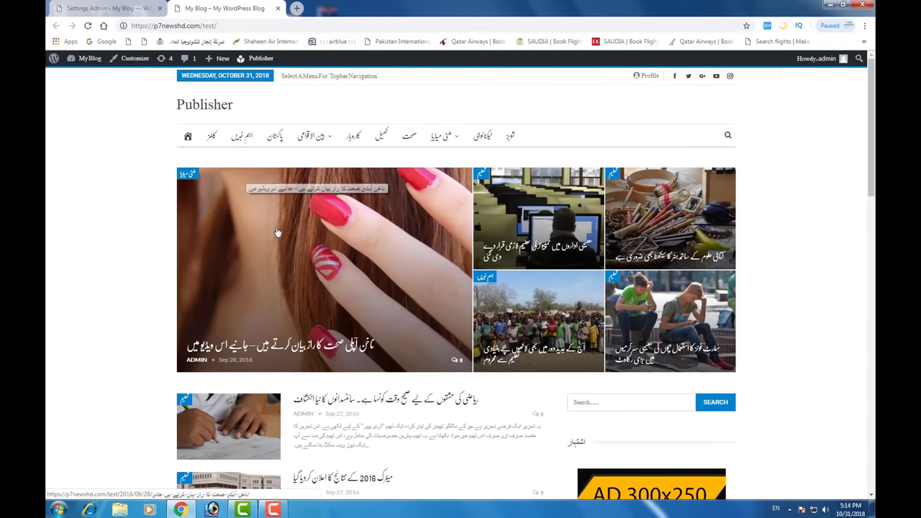
scroll(277, 232, "down", 3)
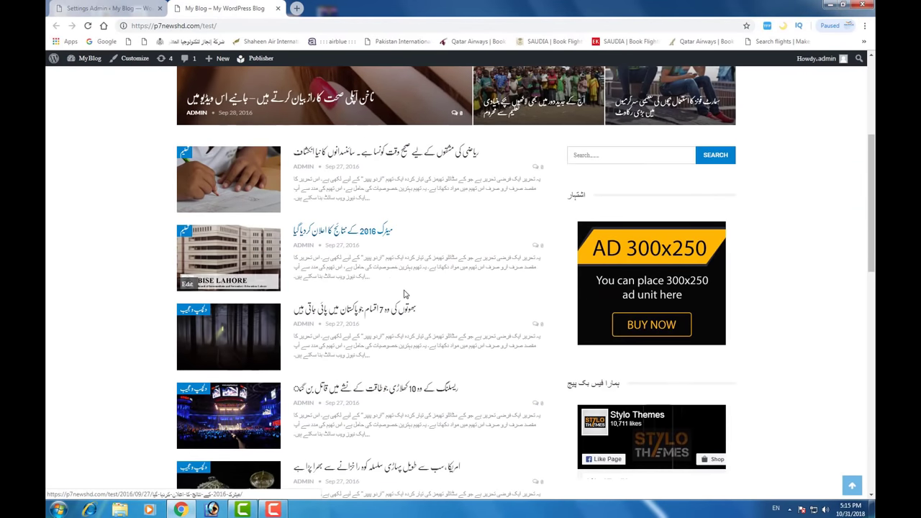
scroll(277, 232, "up", 3)
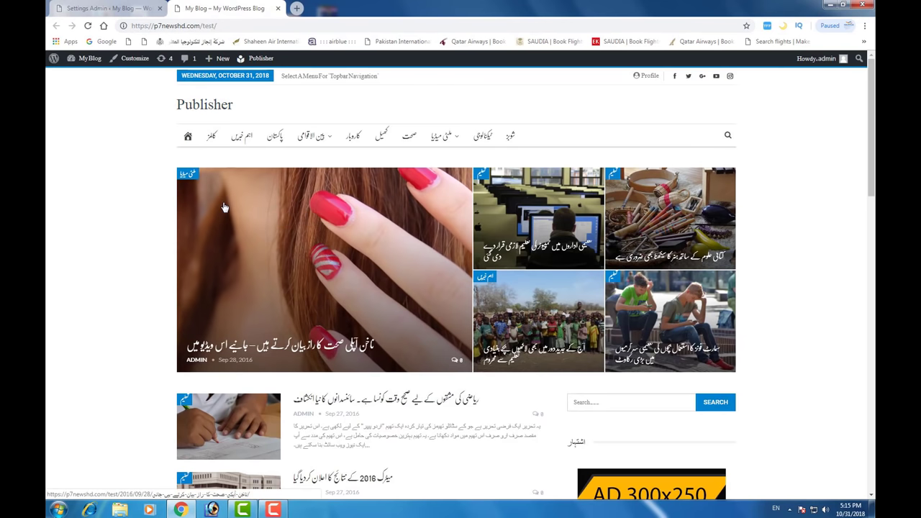
left_click_drag(168, 152, 698, 403)
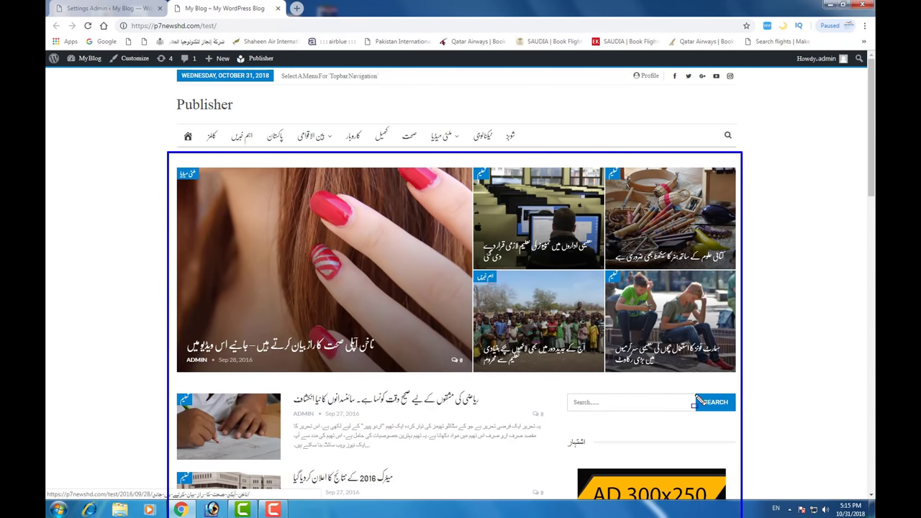
scroll(695, 396, "down", 5)
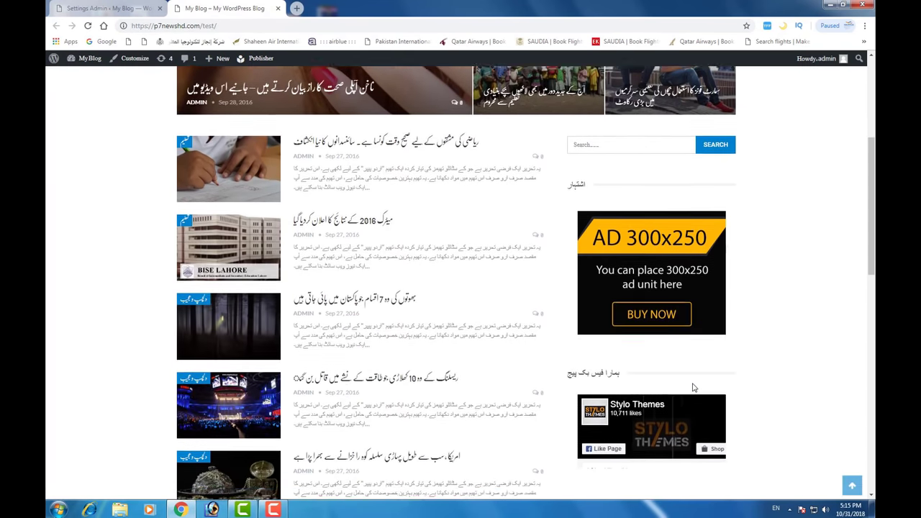
key("ctrl+plus")
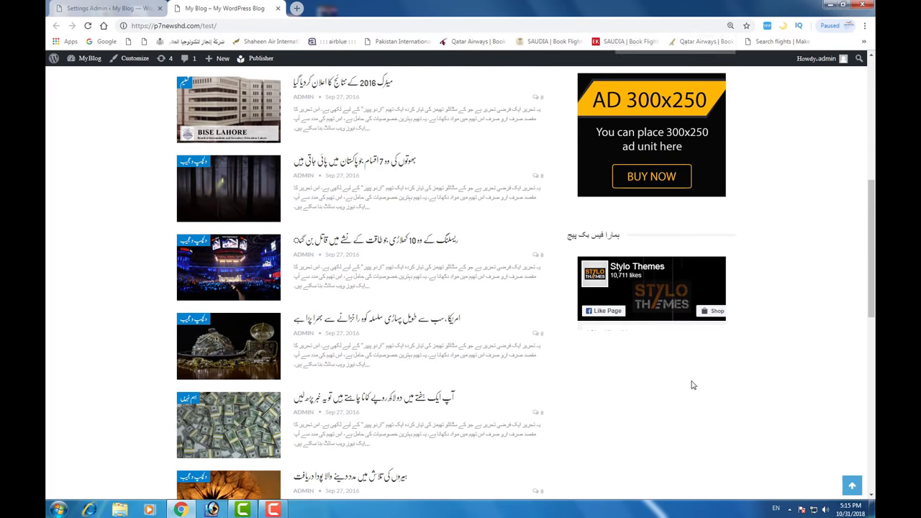
scroll(693, 382, "up", 10)
key("ctrl+0")
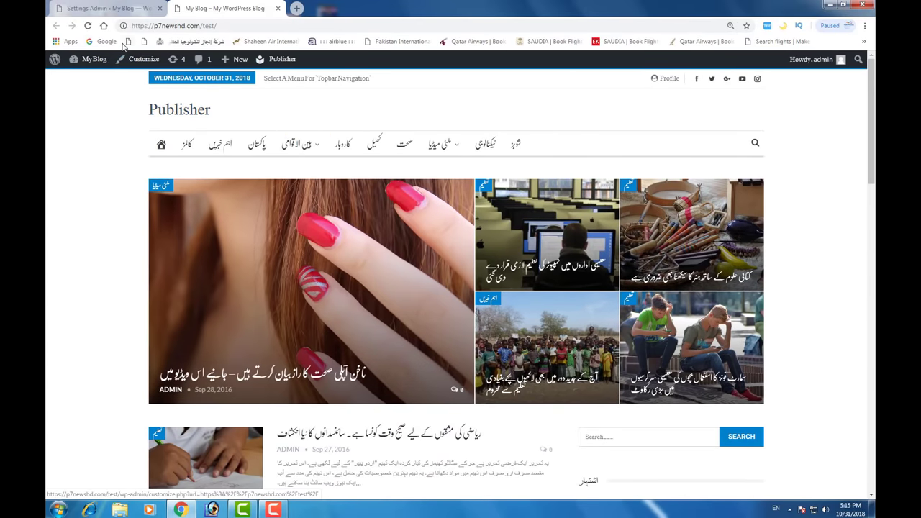
Go back to the WordPress admin of the blog and open the list of all pages
left_click(108, 8)
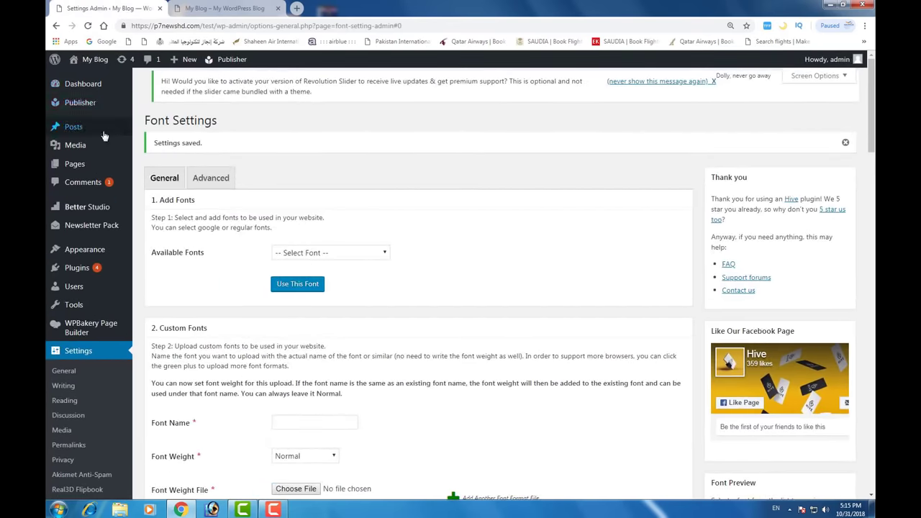
mouse_move(80, 103)
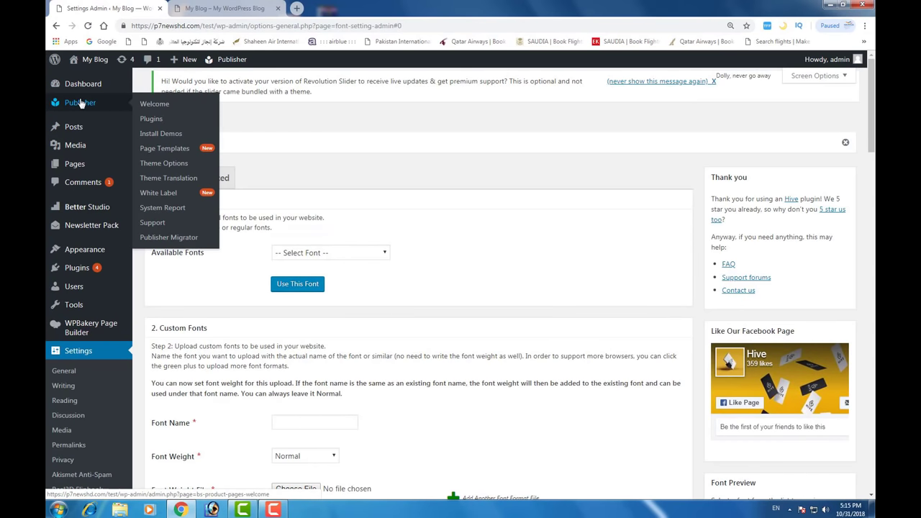
mouse_move(89, 169)
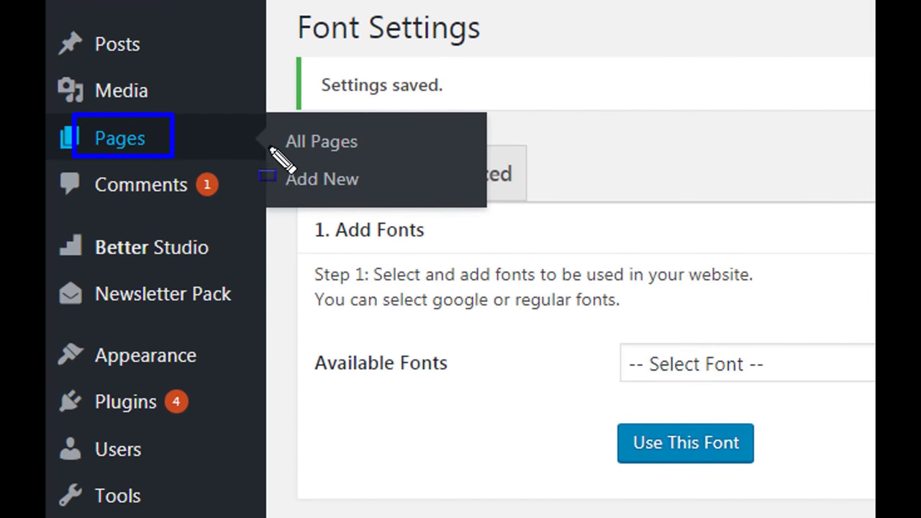
key("Escape")
mouse_move(200, 134)
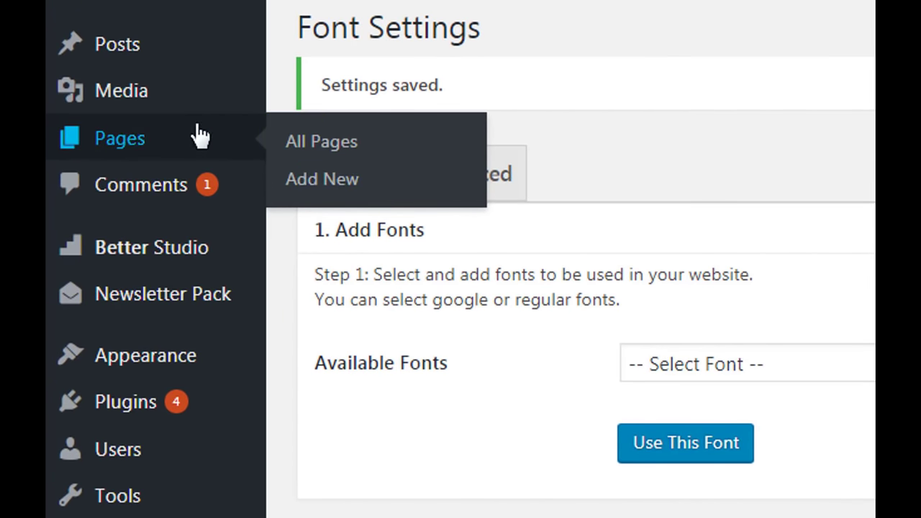
left_click(328, 142)
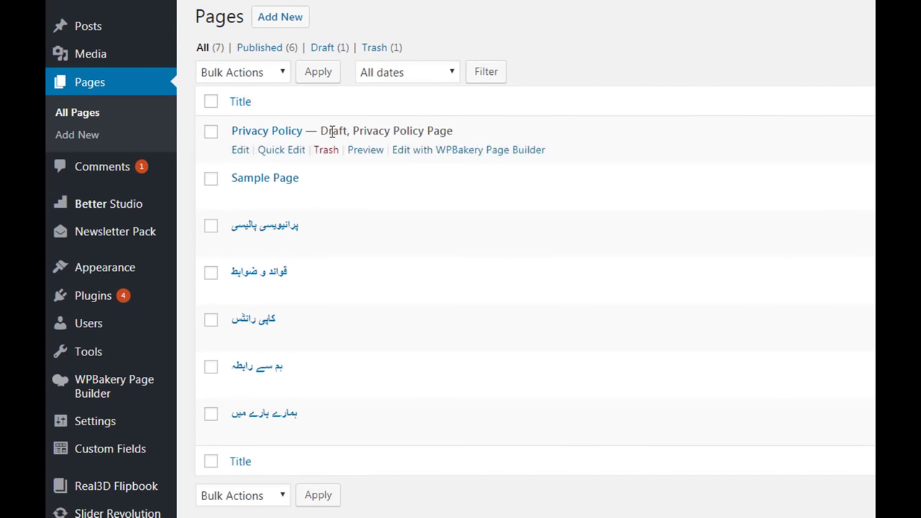
scroll(269, 130, "down", 1)
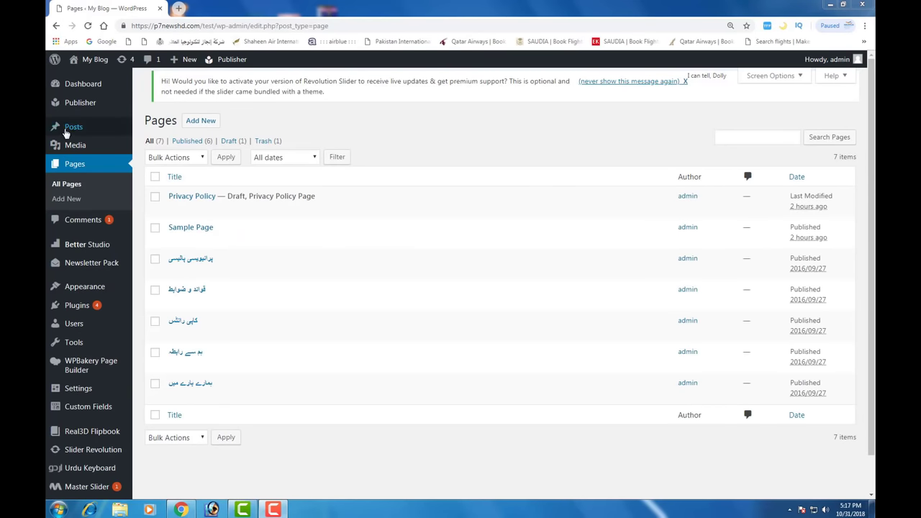
Create a new blank page without a title and publish it
mouse_move(142, 135)
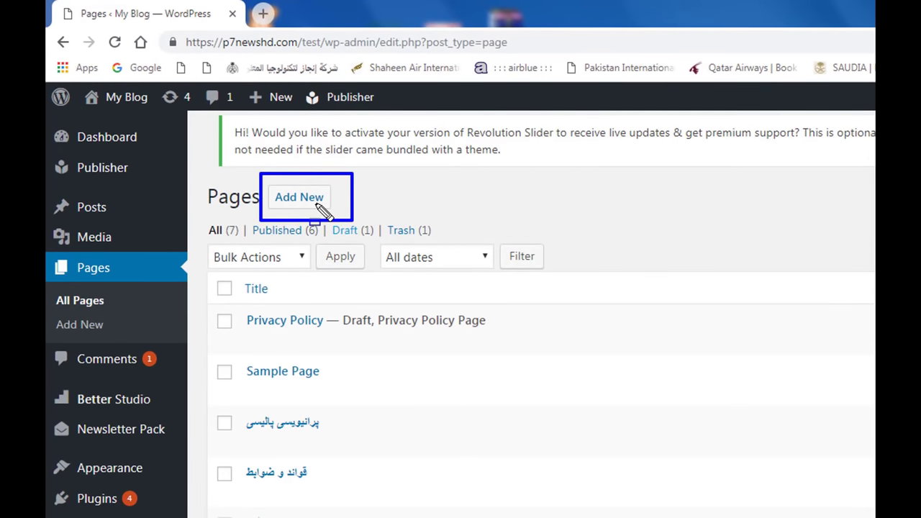
left_click(304, 201)
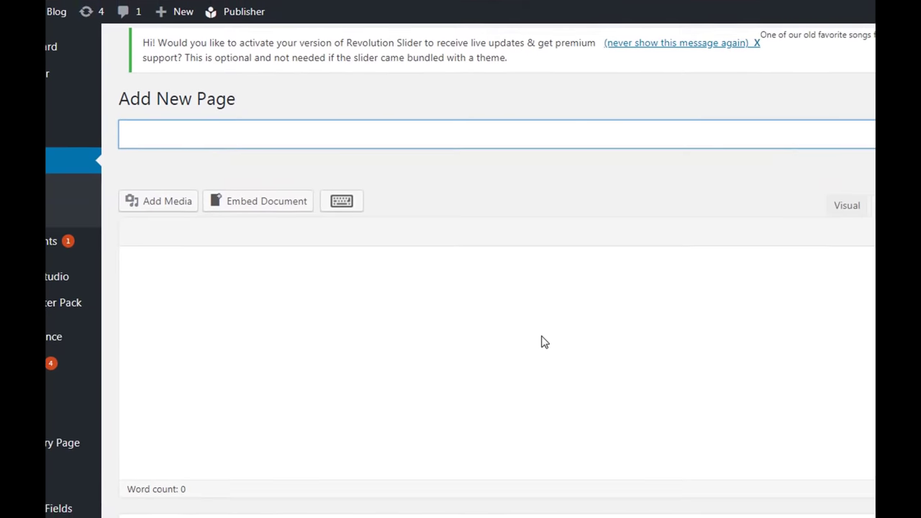
left_click(536, 324)
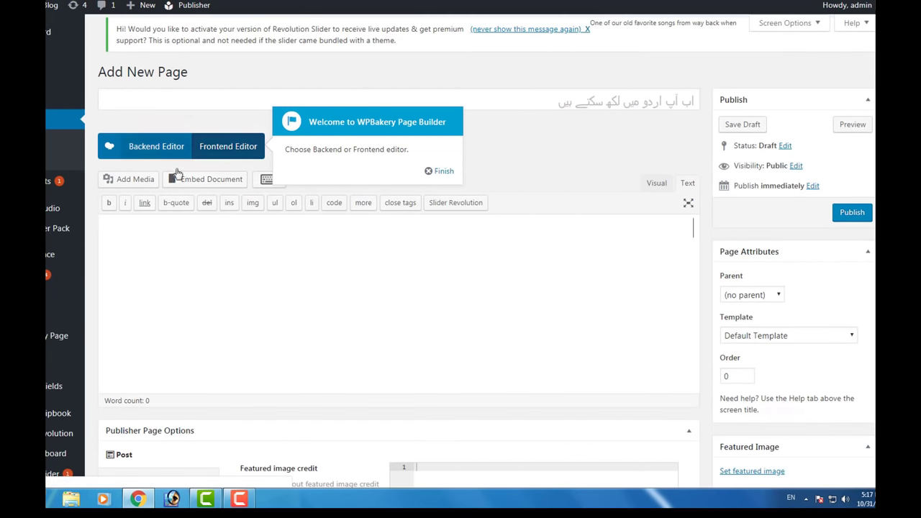
left_click(852, 213)
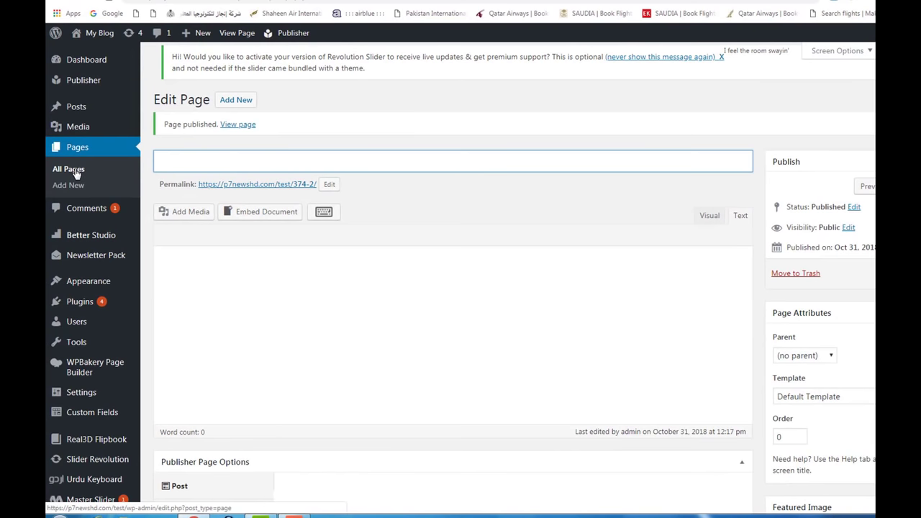
Reopen the untitled page from the list of all pages and load it in the WPBakery Frontend Editor
left_click(77, 174)
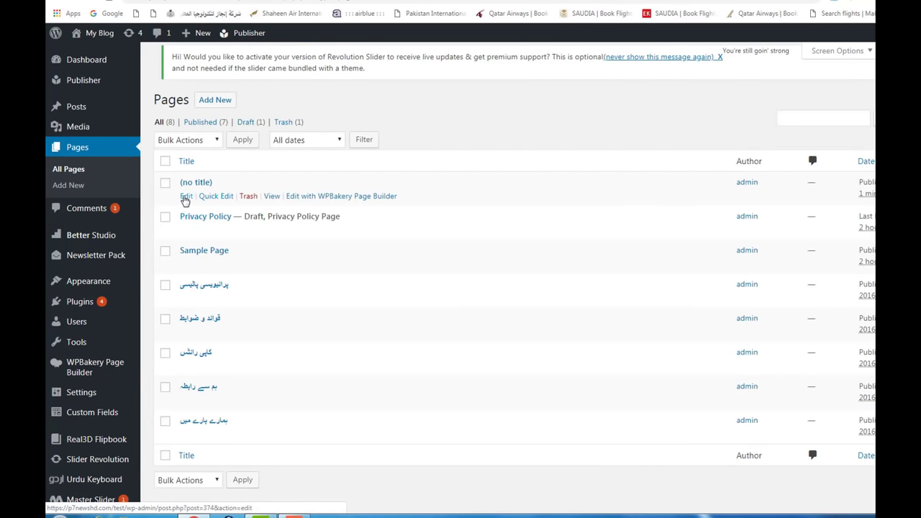
left_click(186, 196)
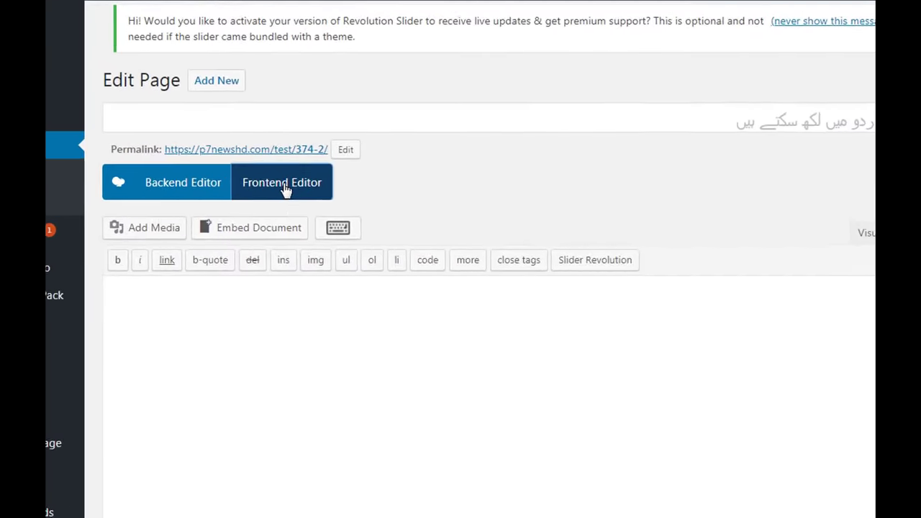
left_click(239, 179)
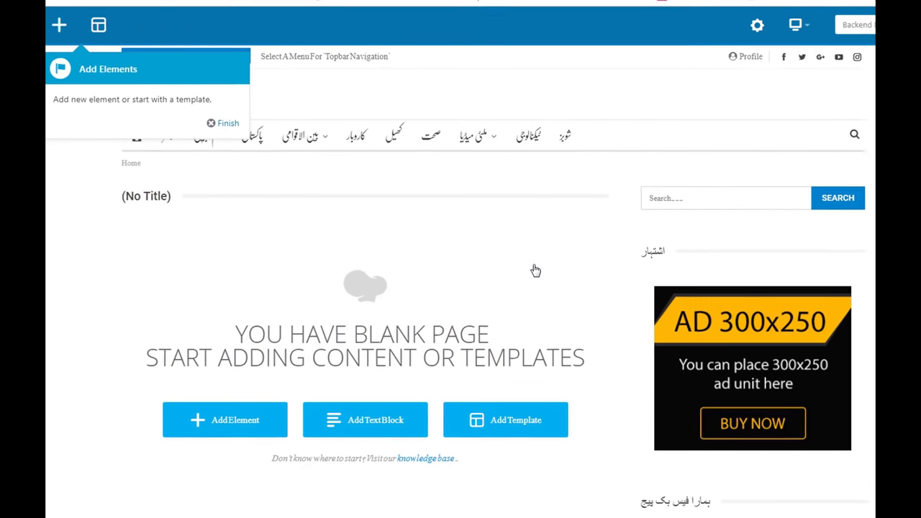
Add a Modern Grid 1 element to the blank page and dismiss the Control Elements hint
scroll(834, 282, "down", 5)
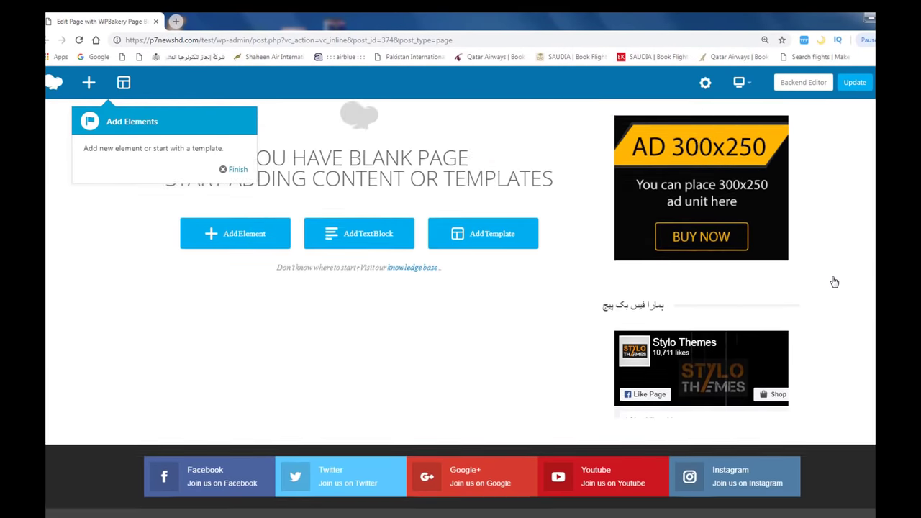
scroll(833, 282, "up", 4)
scroll(832, 282, "up", 2)
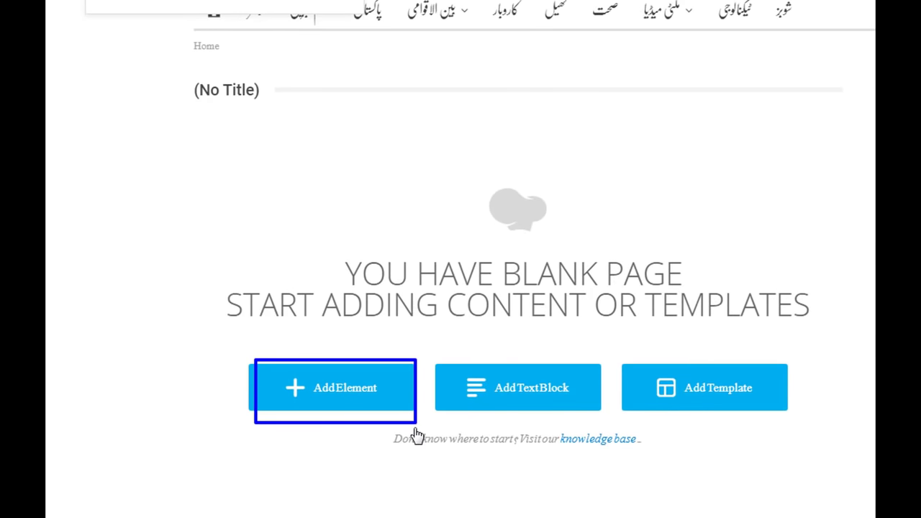
left_click(350, 391)
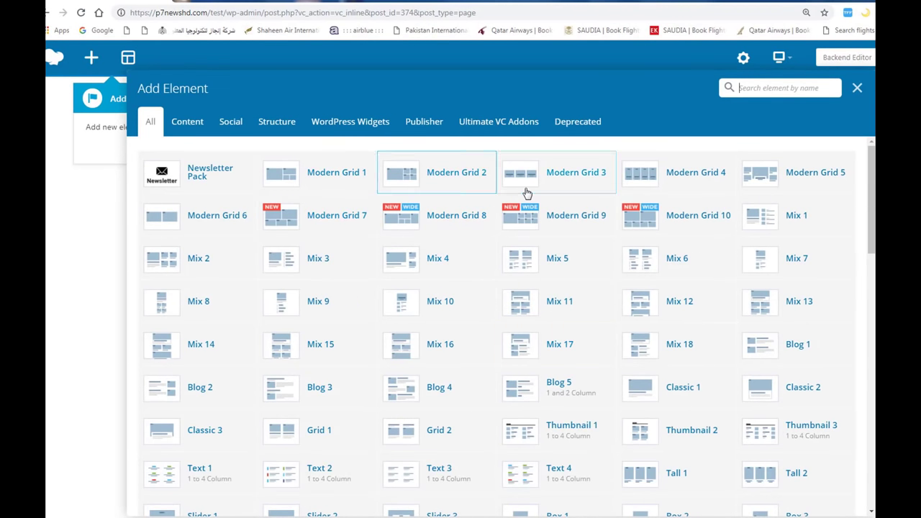
left_click(325, 180)
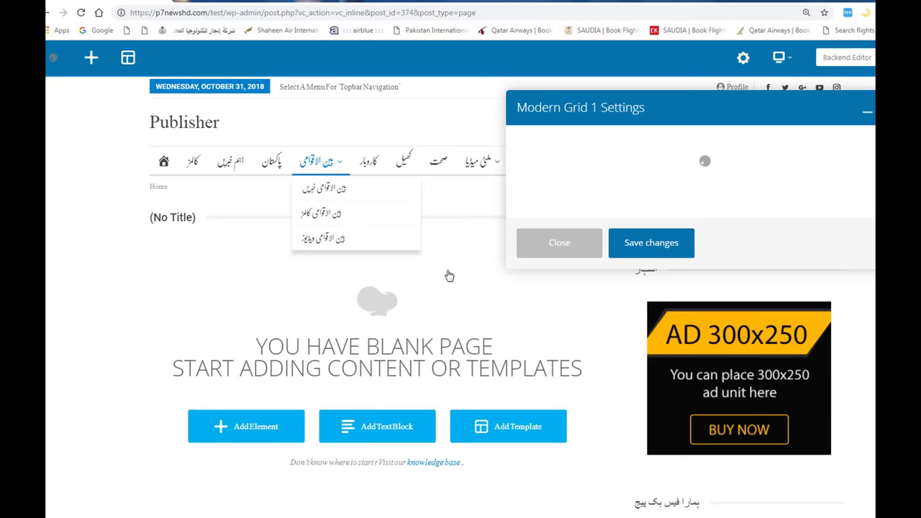
left_click(464, 318)
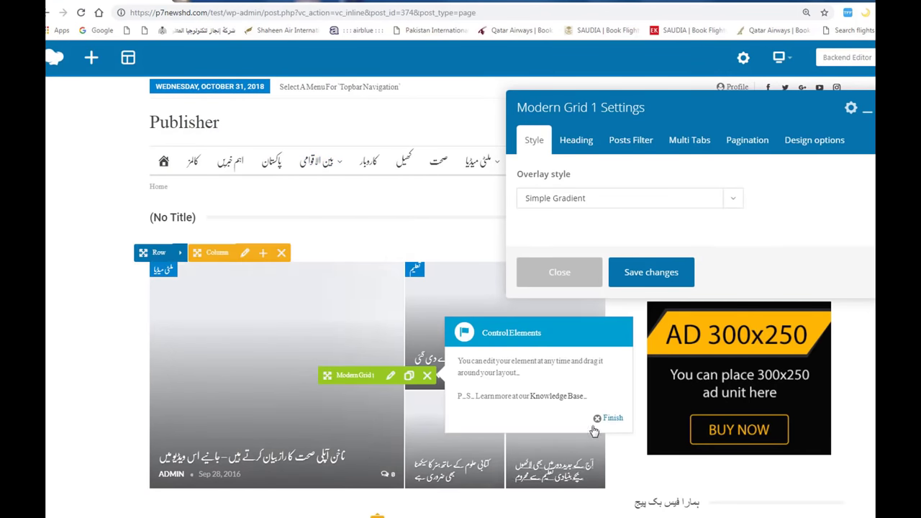
left_click(613, 419)
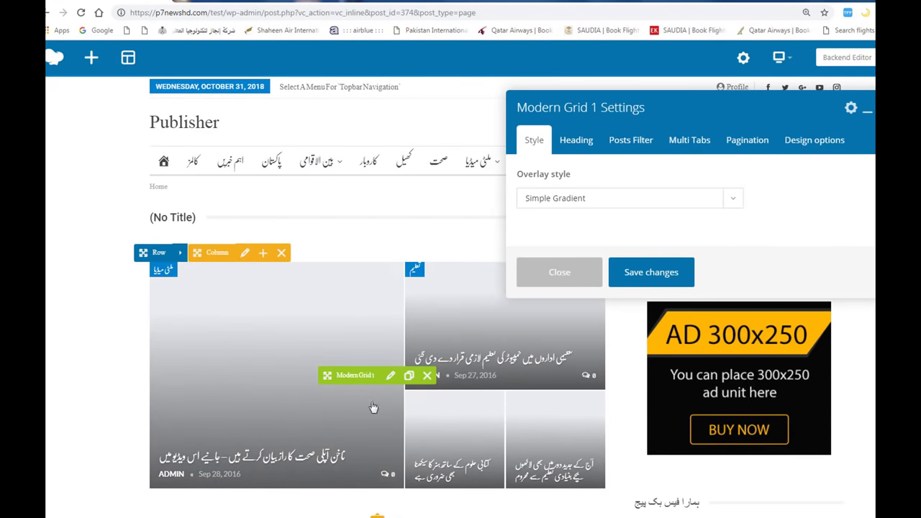
scroll(605, 424, "down", 2)
scroll(605, 425, "down", 2)
scroll(590, 411, "up", 3)
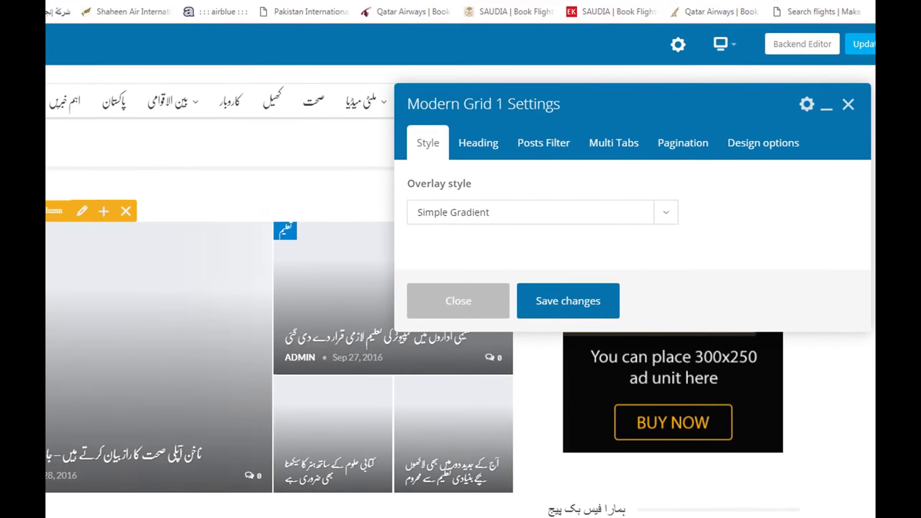
Filter the Modern Grid 1 posts to the category اہم خبریں, save the element settings and update the page
scroll(190, 515, "up", 2)
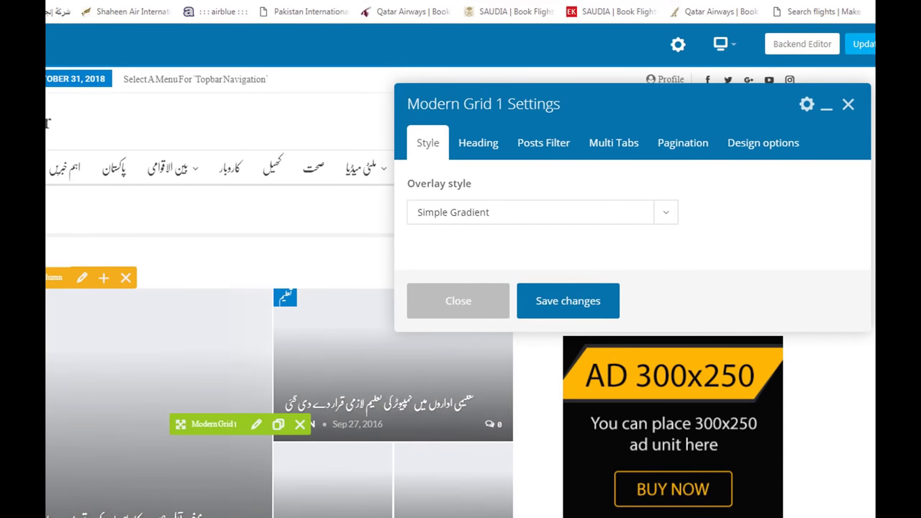
scroll(658, 310, "down", 1)
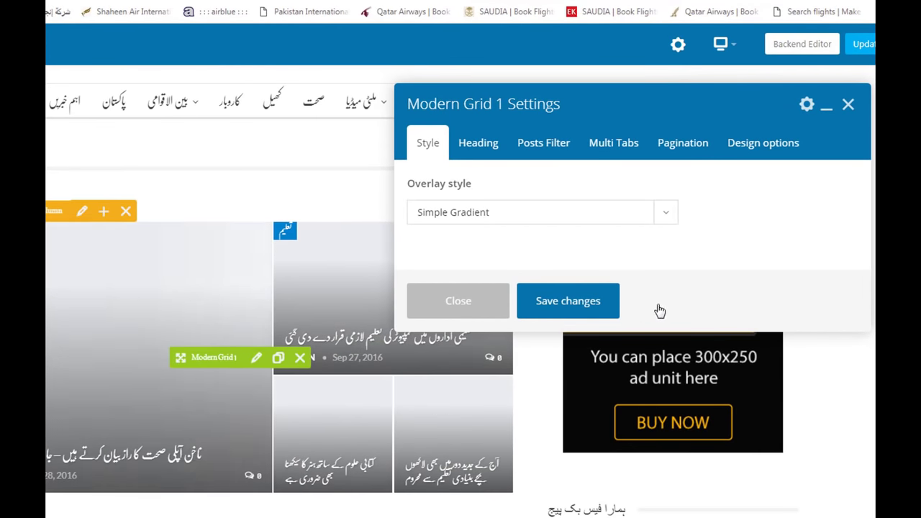
left_click(476, 144)
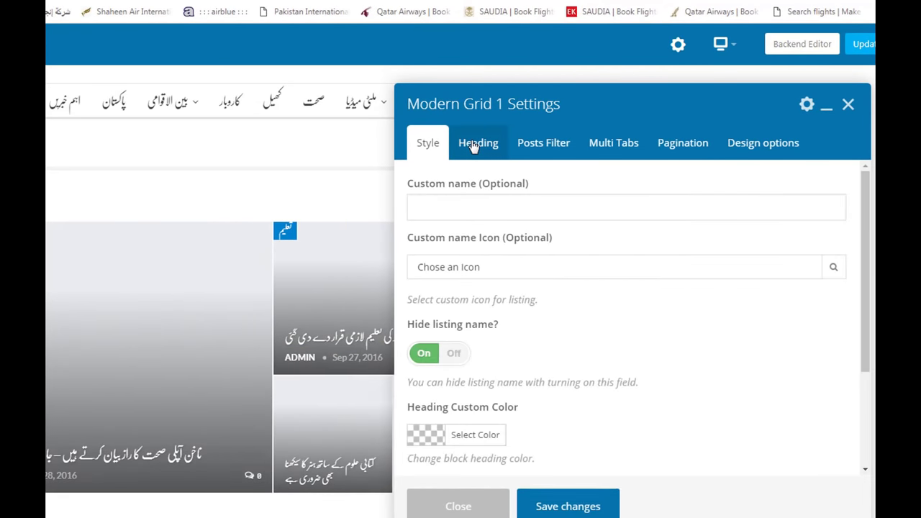
left_click(457, 209)
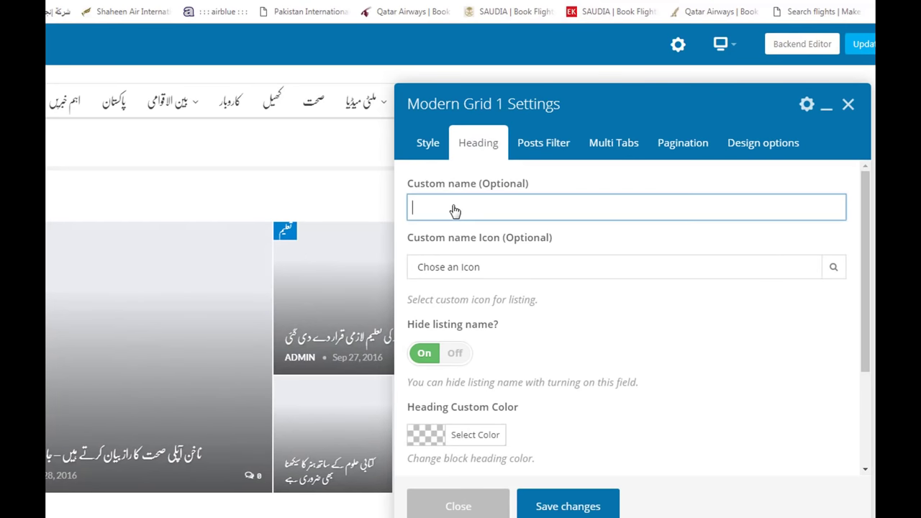
left_click(560, 145)
scroll(507, 286, "down", 5)
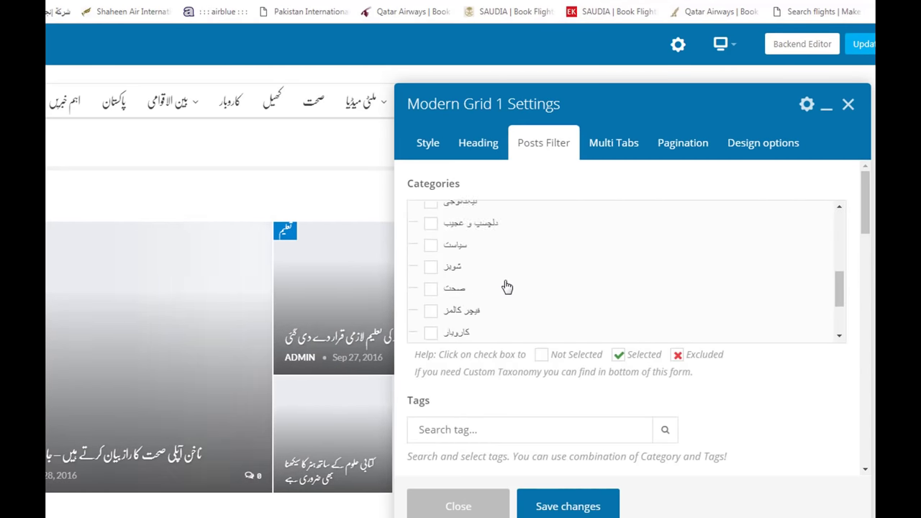
scroll(506, 286, "up", 4)
scroll(504, 284, "up", 2)
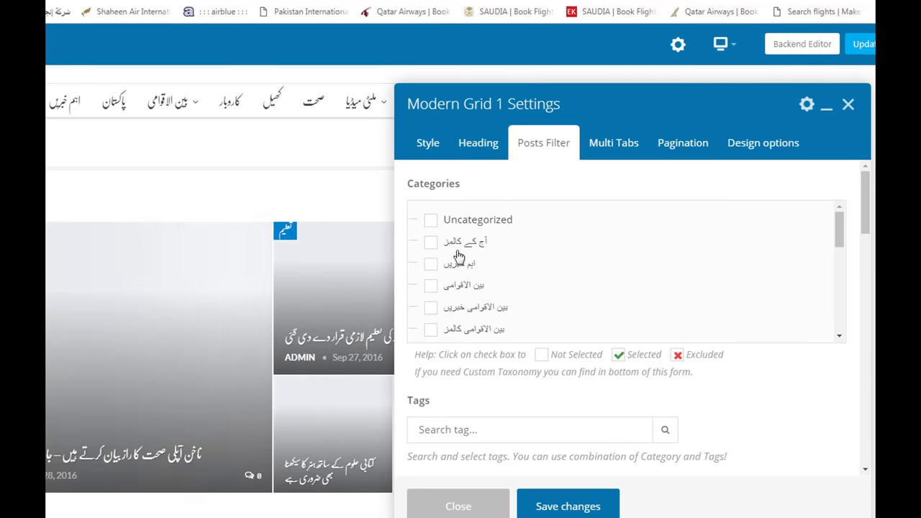
left_click(431, 265)
left_click(567, 508)
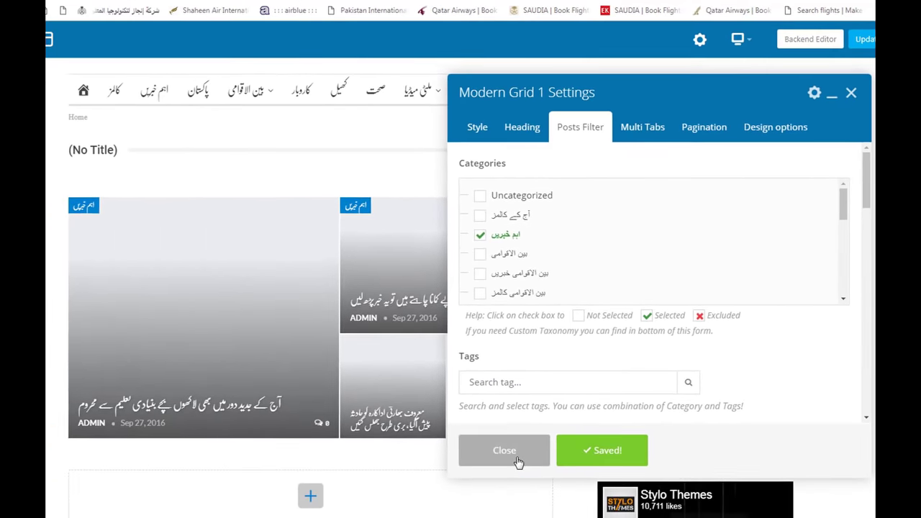
left_click(458, 506)
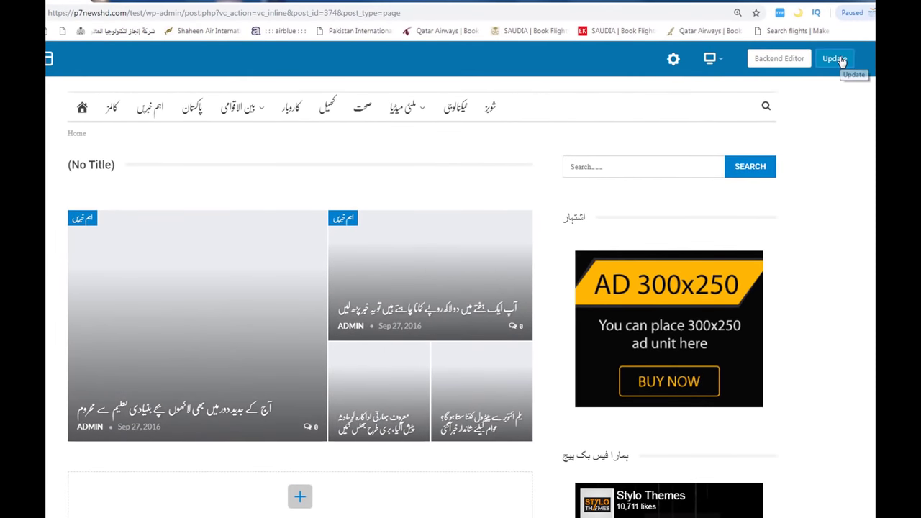
left_click(839, 60)
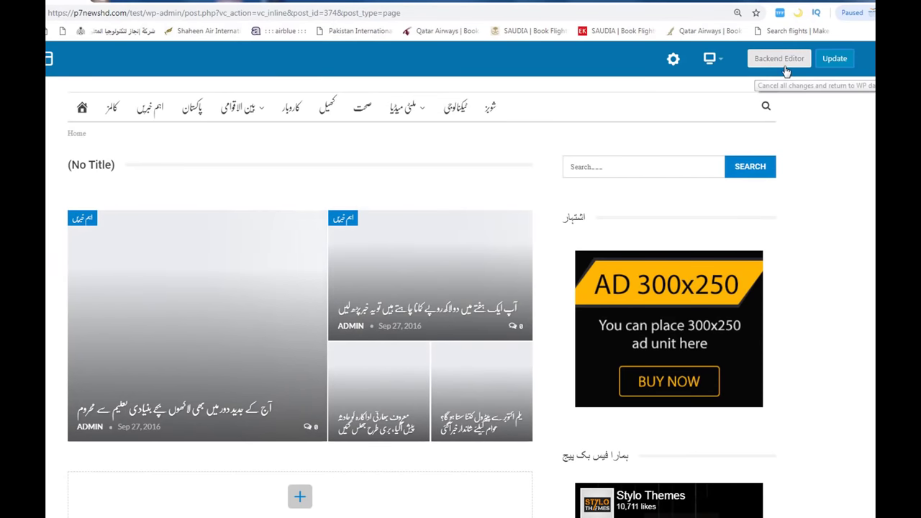
Add a Mix 1 element below the grid and set its custom name to بین الاقوامی خبریں
scroll(431, 367, "down", 3)
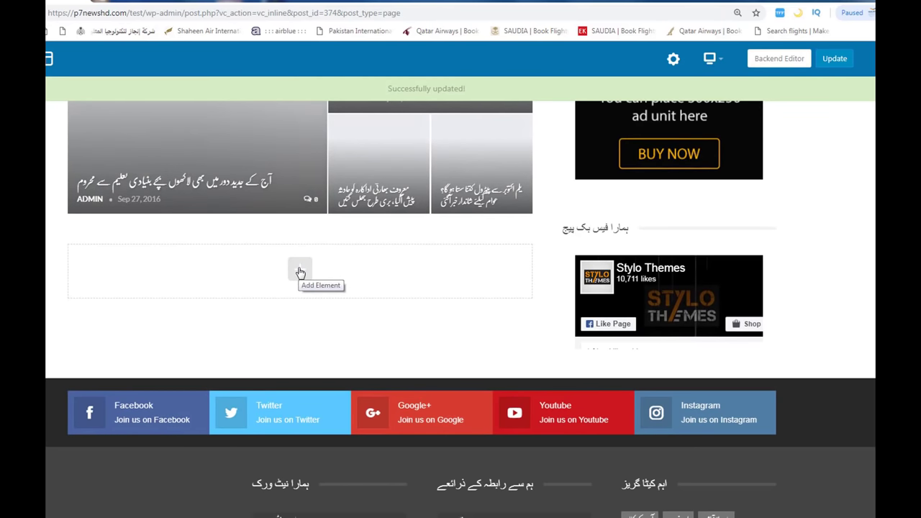
left_click(301, 272)
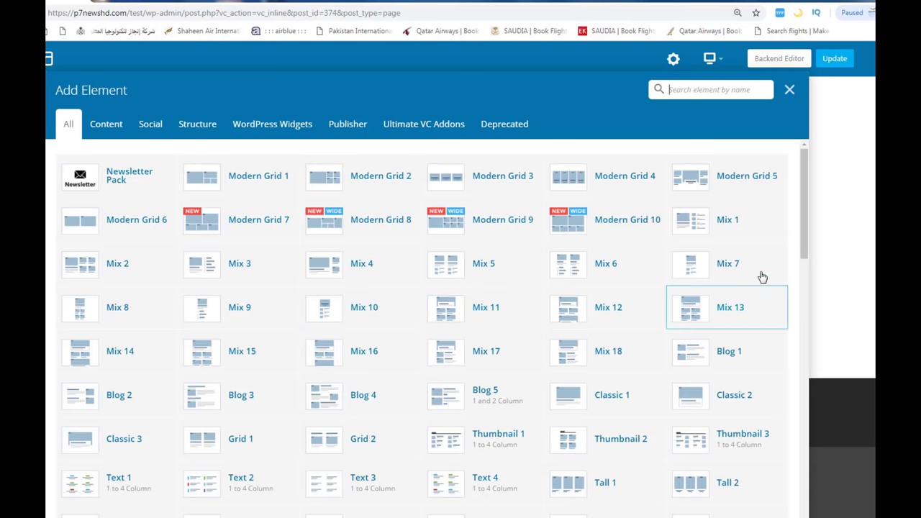
left_click(710, 227)
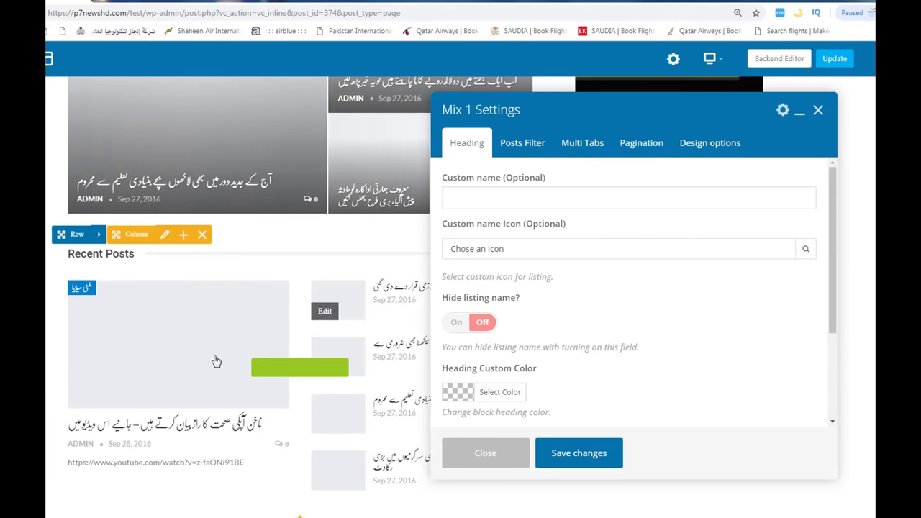
left_click(489, 203)
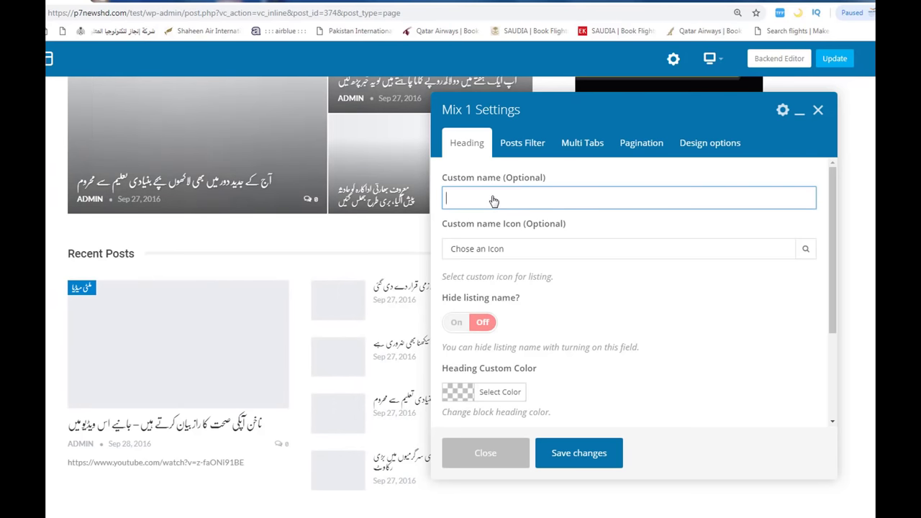
type("تن")
type(" ال")
type("اقوا")
type("می خ")
type("بریں")
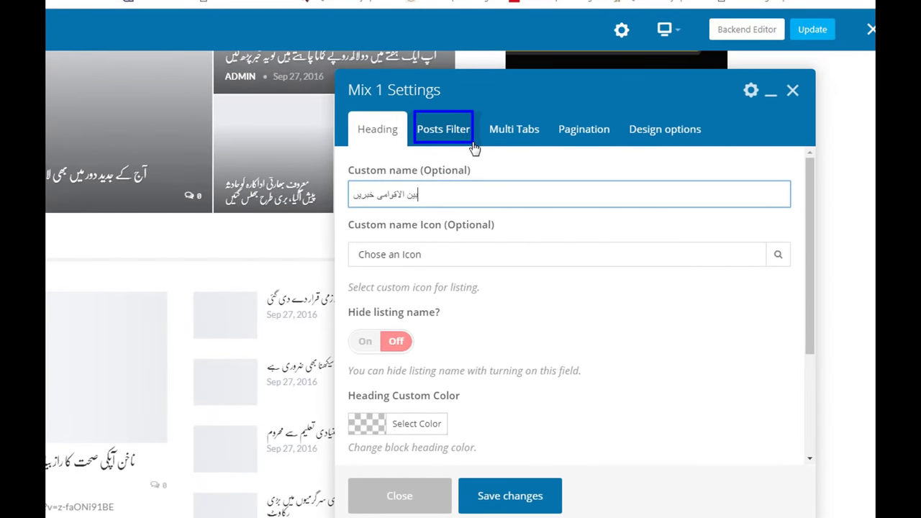
Filter the Mix 1 posts to the category بین الاقوامی خبریں, save the element settings and update the page
left_click(461, 131)
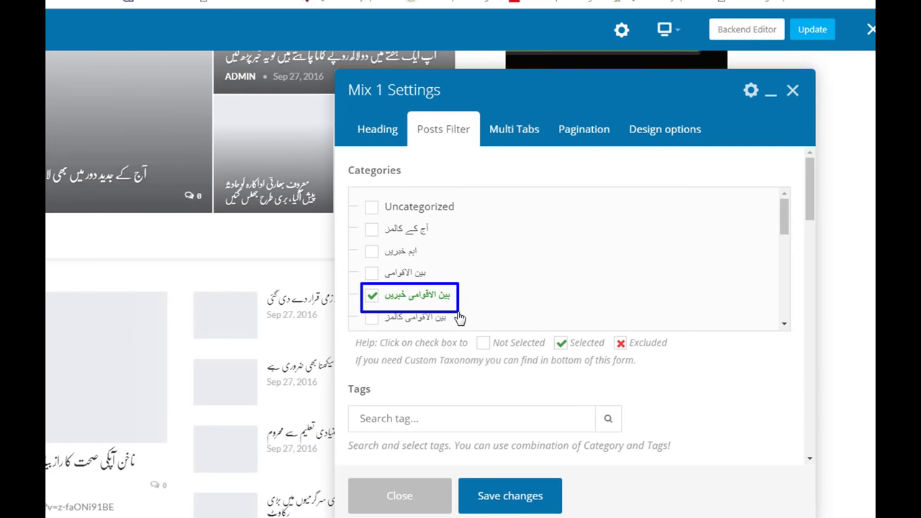
left_click(504, 504)
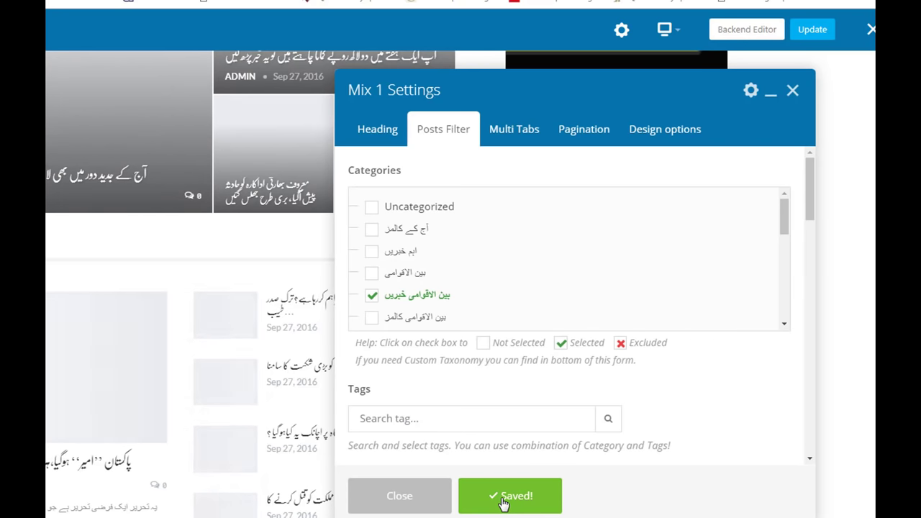
left_click(411, 498)
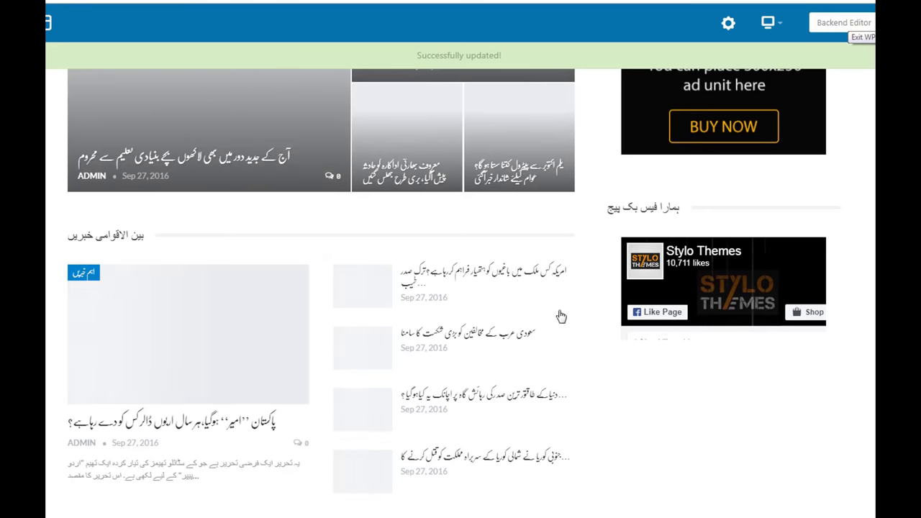
Exit the Frontend Editor and look over both post blocks on the published page
scroll(174, 269, "up", 4)
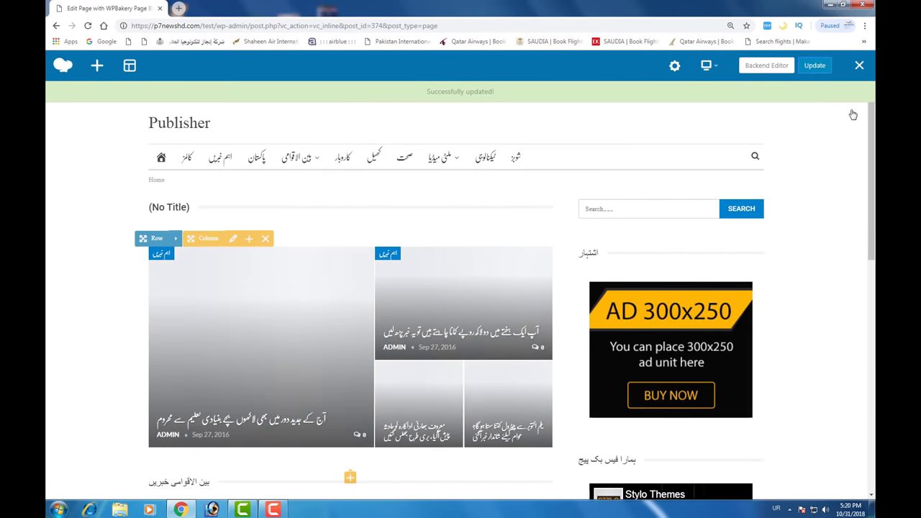
left_click(859, 66)
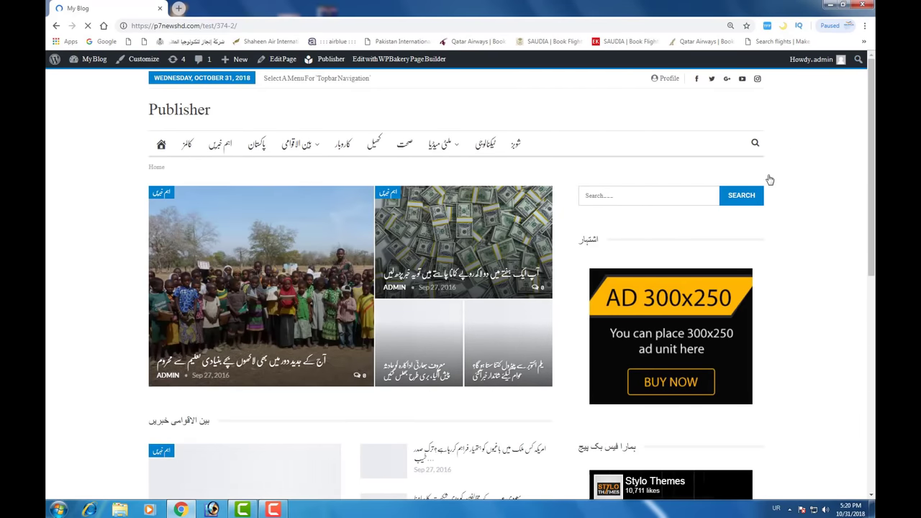
scroll(767, 191, "down", 5)
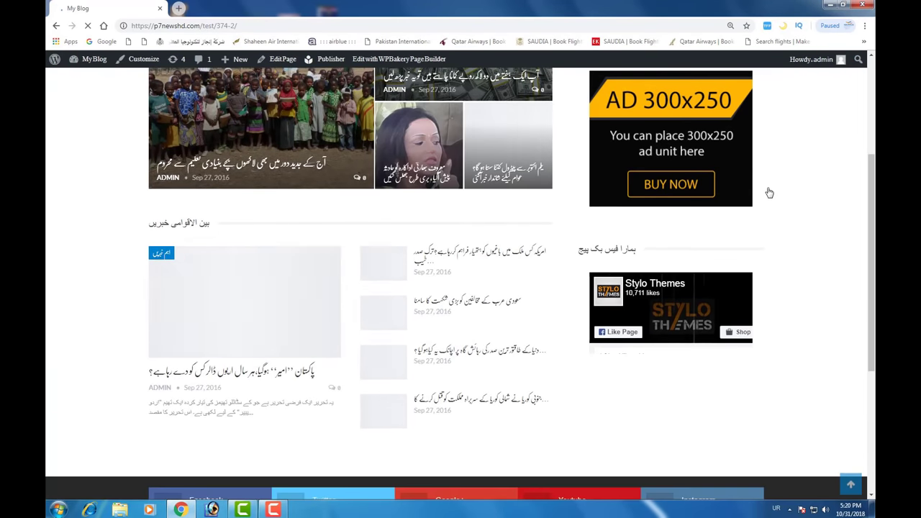
scroll(745, 188, "up", 2)
scroll(745, 188, "up", 3)
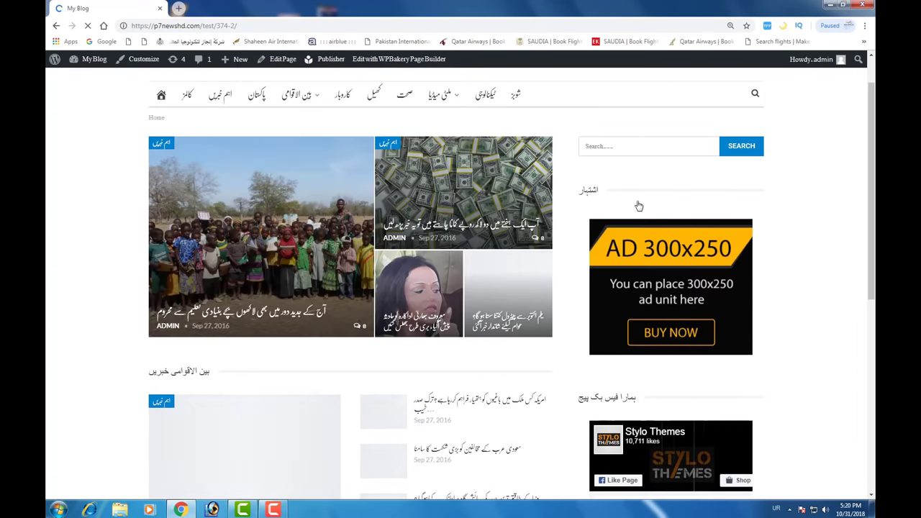
In the Customizer's Homepage Settings, make the homepage display a static page and choose #374 (no title) as the homepage
mouse_move(90, 61)
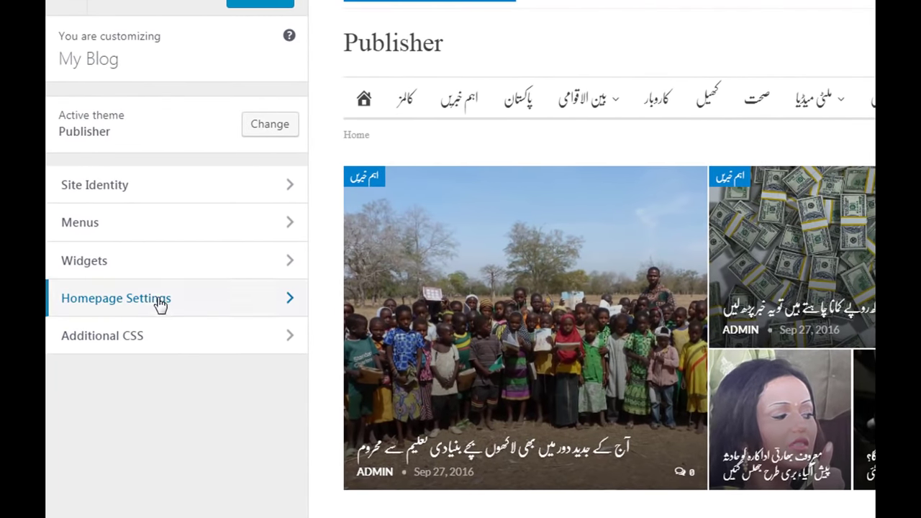
left_click(151, 305)
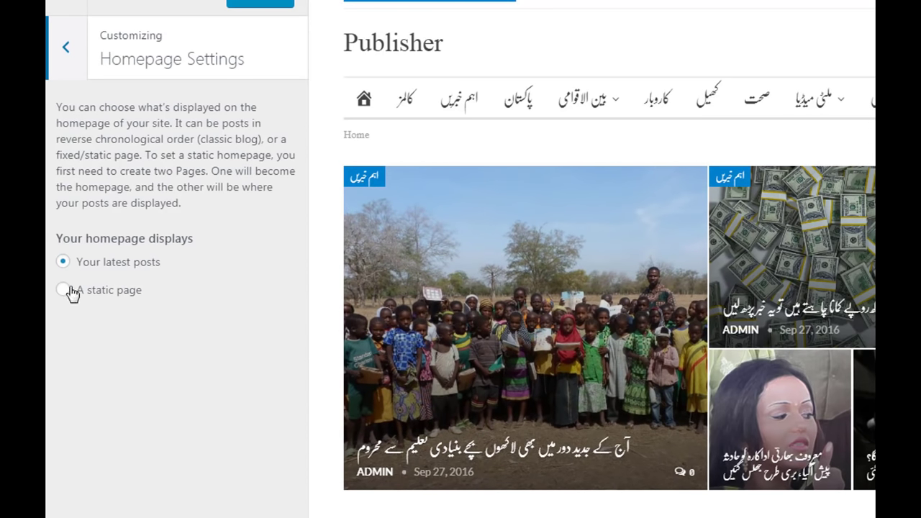
left_click(118, 292)
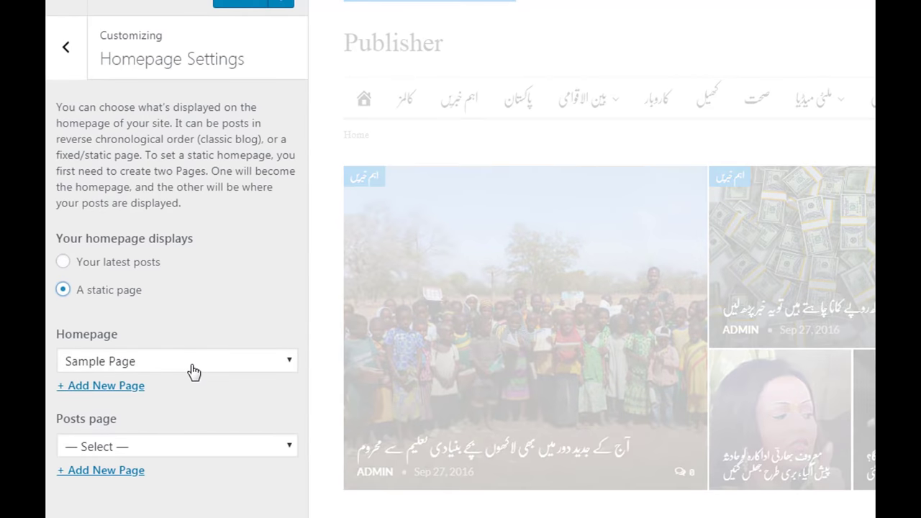
left_click(193, 370)
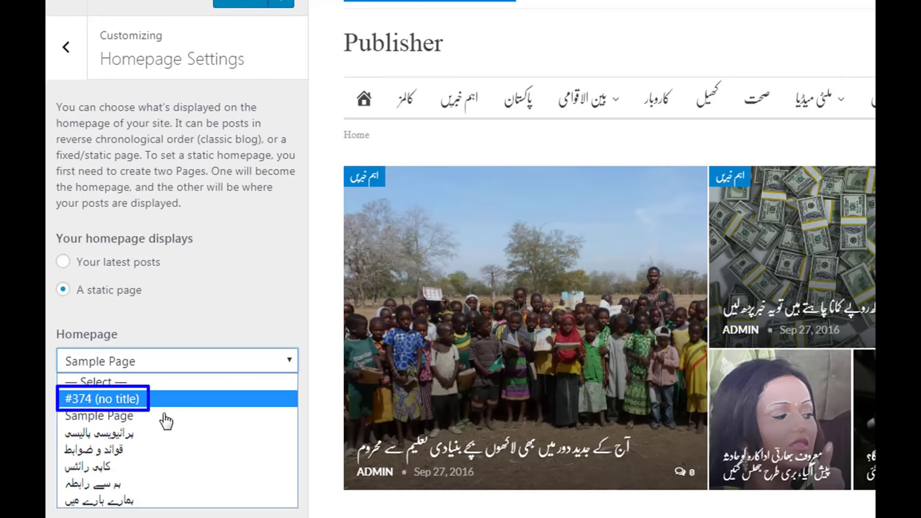
left_click(165, 420)
left_click(134, 365)
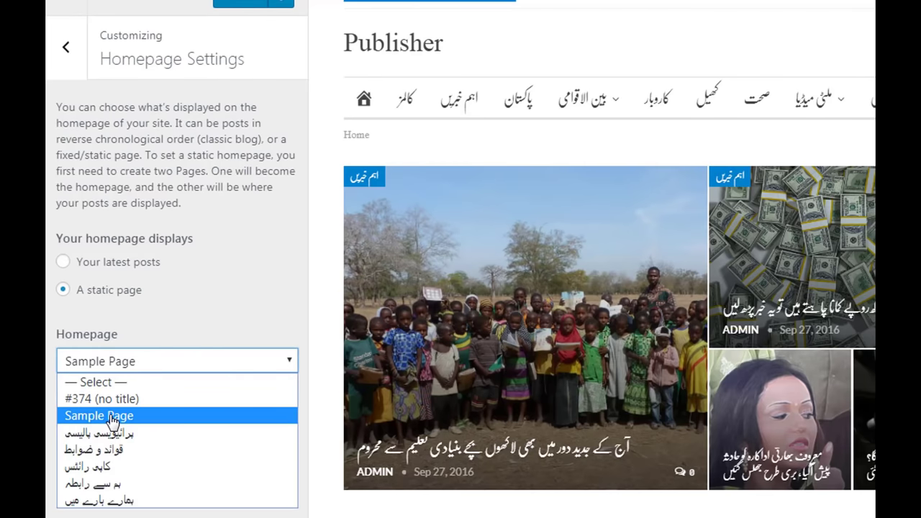
left_click(144, 397)
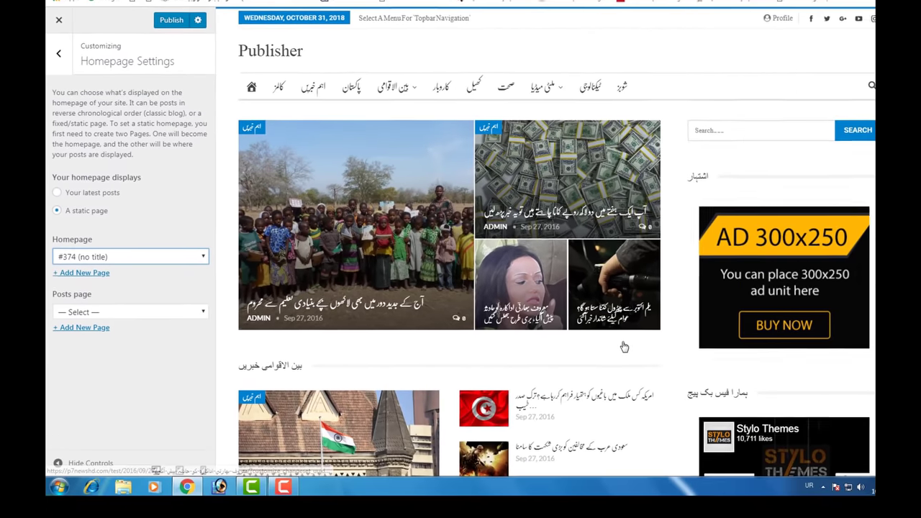
Check the homepage preview down to the footer and publish the Customizer changes
scroll(617, 342, "down", 3)
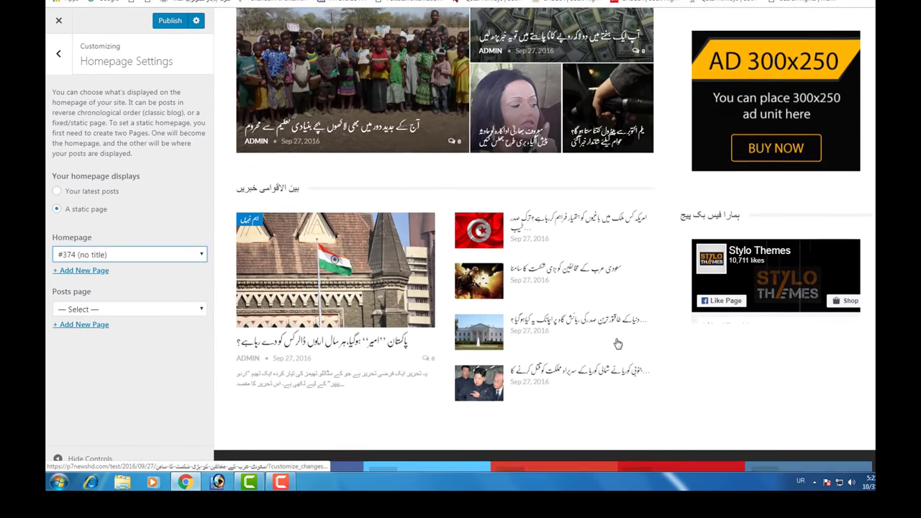
scroll(617, 344, "down", 2)
scroll(617, 343, "up", 5)
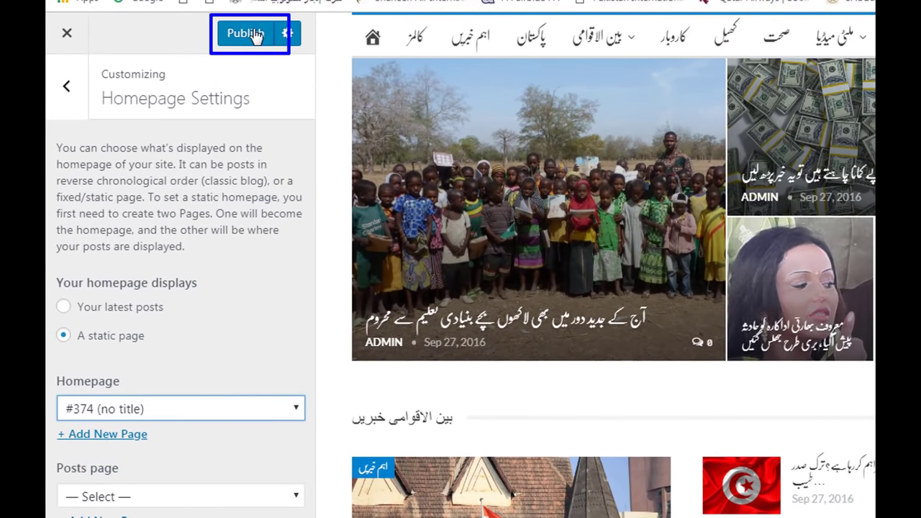
left_click(248, 34)
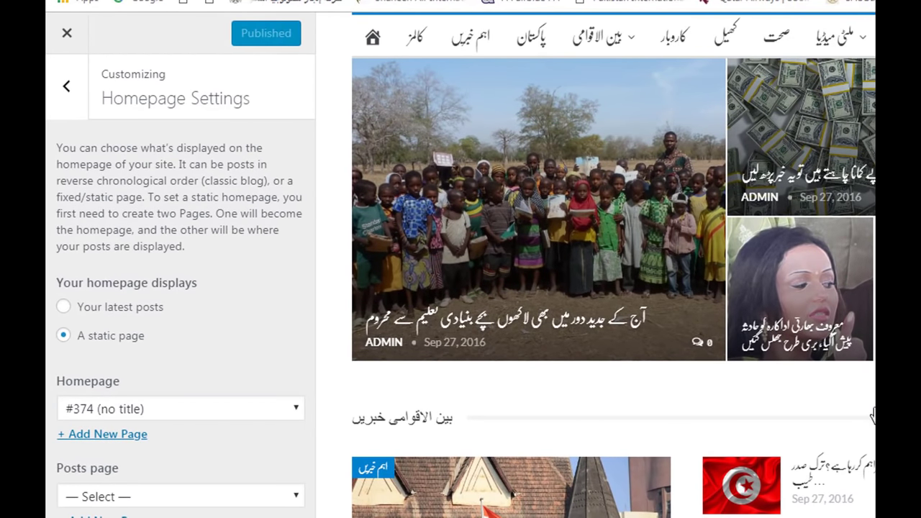
Look over the customized preview, leave the Customizer and examine the post blocks on the site's live home page
scroll(873, 416, "up", 2)
scroll(873, 416, "down", 1)
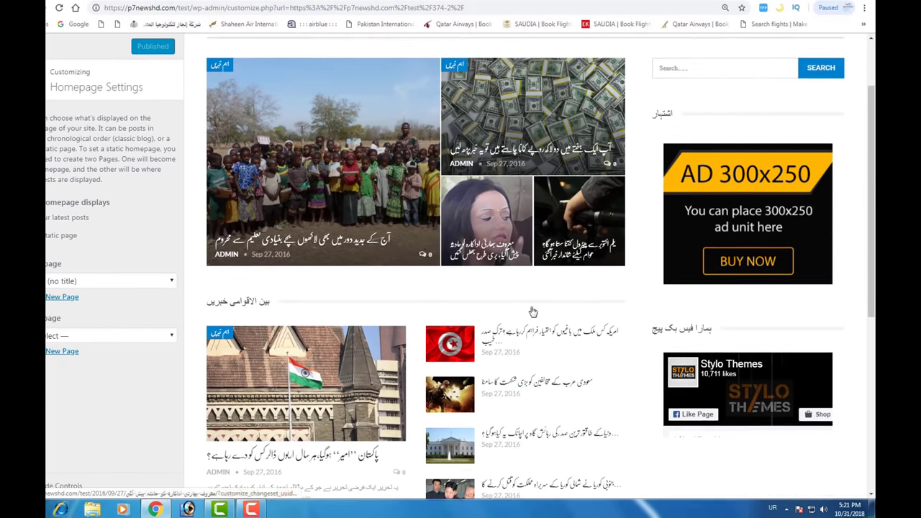
scroll(533, 311, "down", 3)
scroll(532, 312, "up", 4)
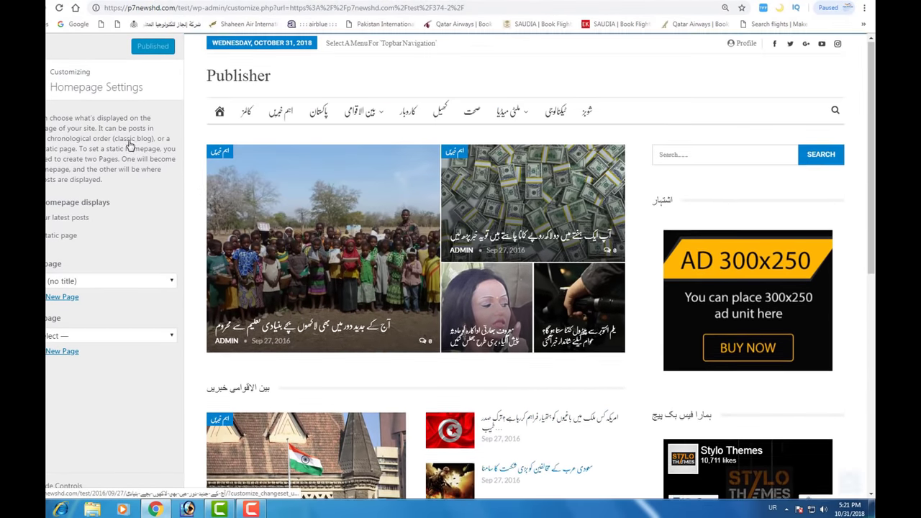
key("Escape")
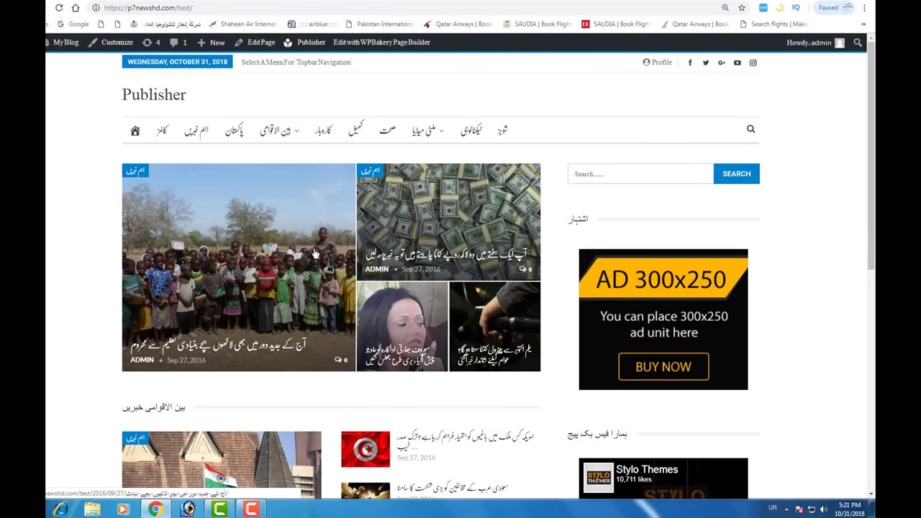
scroll(475, 293, "down", 2)
scroll(475, 294, "down", 2)
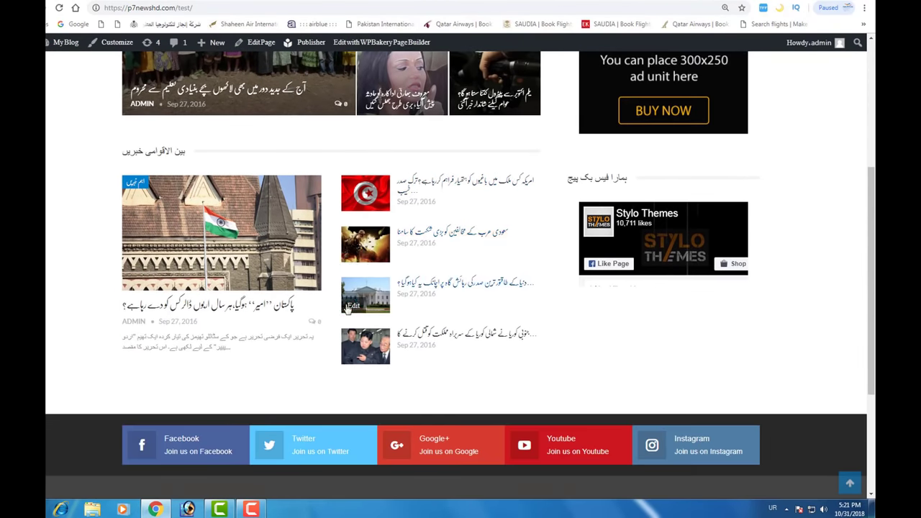
scroll(335, 308, "up", 4)
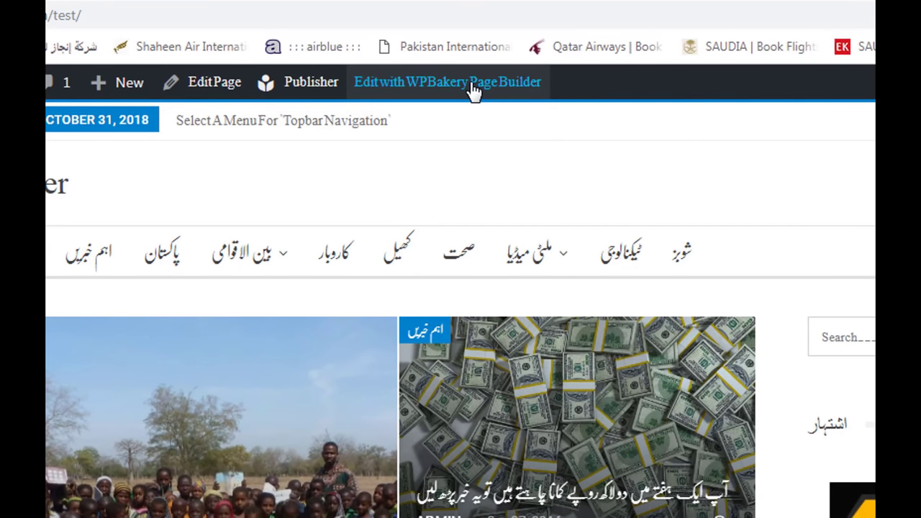
Open the home page in the WPBakery frontend editor and add a Mix 2 element below the بین الاقوامی خبریں block
left_click(473, 90)
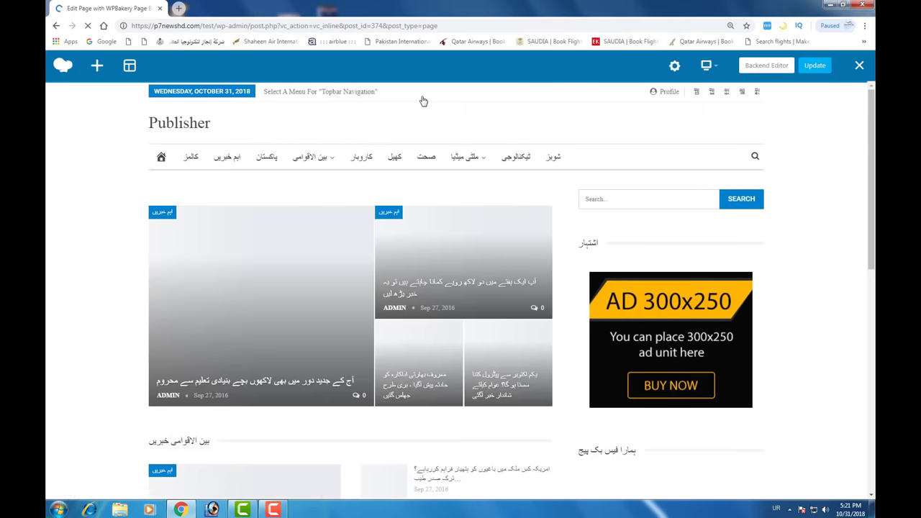
scroll(506, 237, "down", 3)
scroll(506, 238, "down", 2)
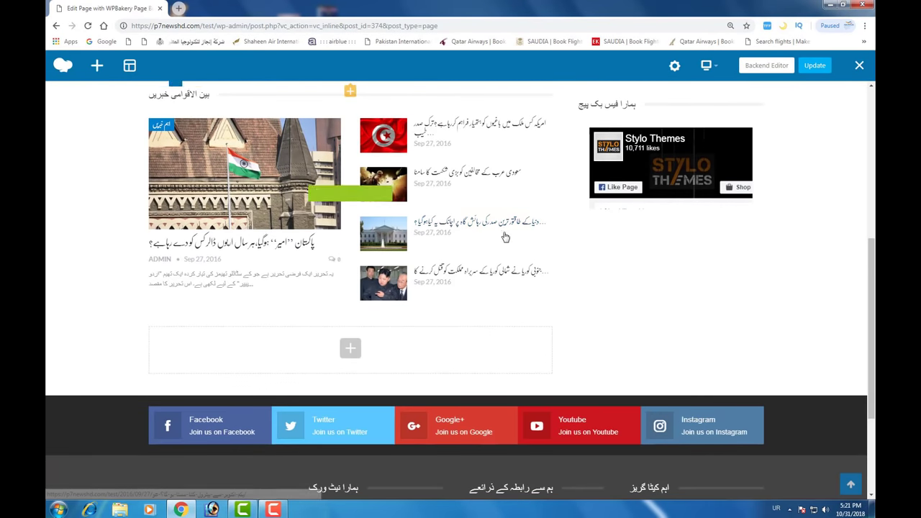
left_click(351, 350)
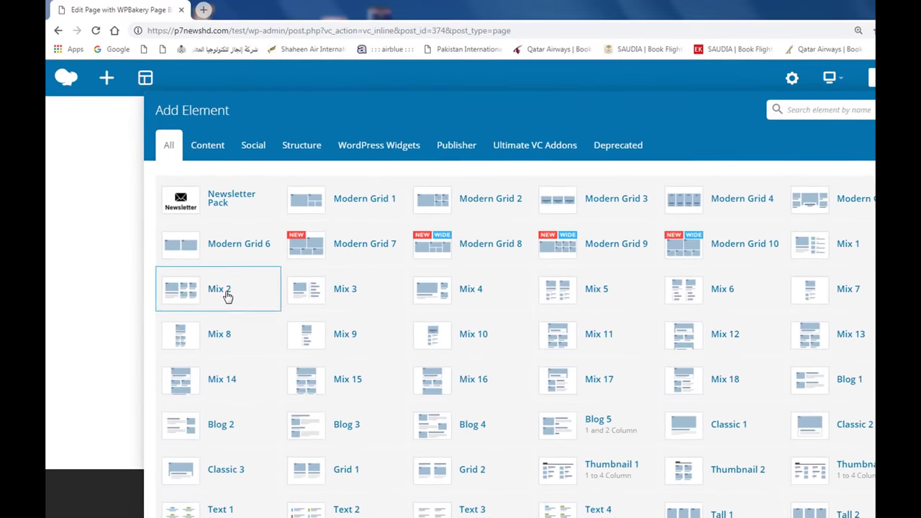
left_click(201, 252)
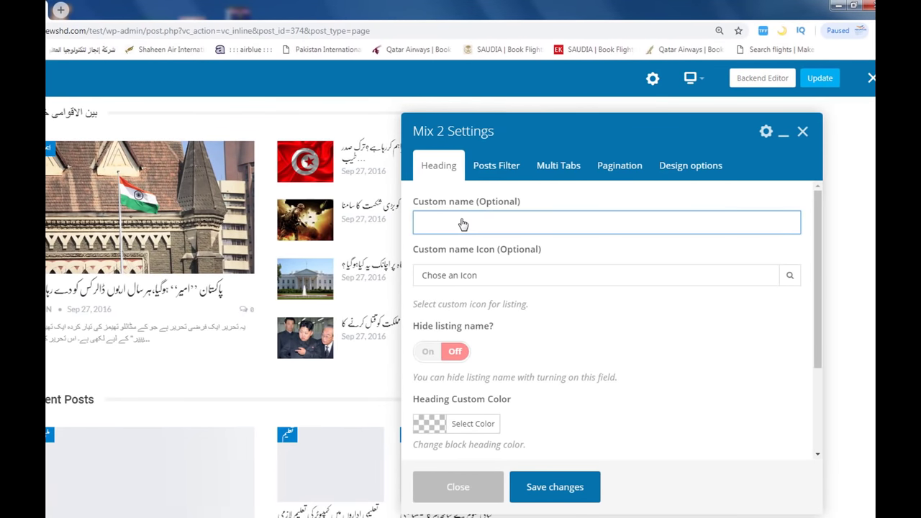
Name the Mix 2 block پاکستان, filter its posts to the پاکستان category, save the settings and close them
type("ب")
type("ستان")
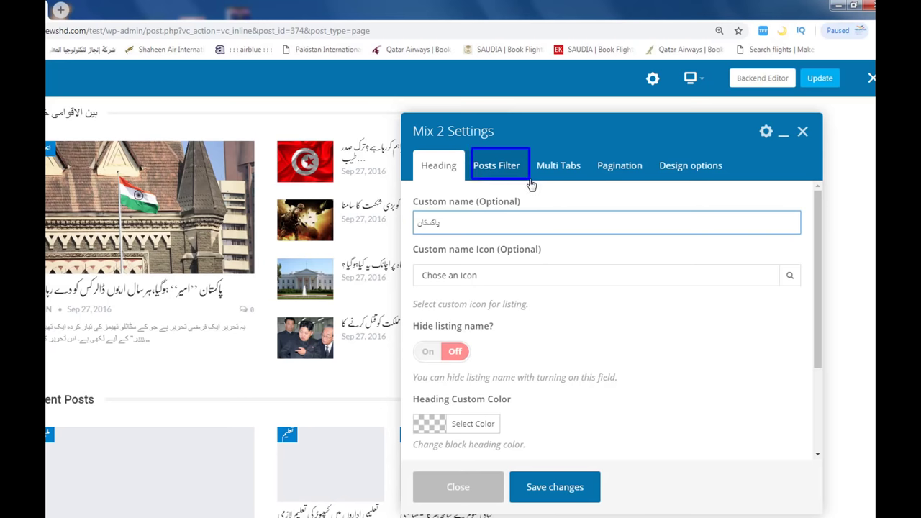
left_click(514, 177)
scroll(485, 319, "down", 3)
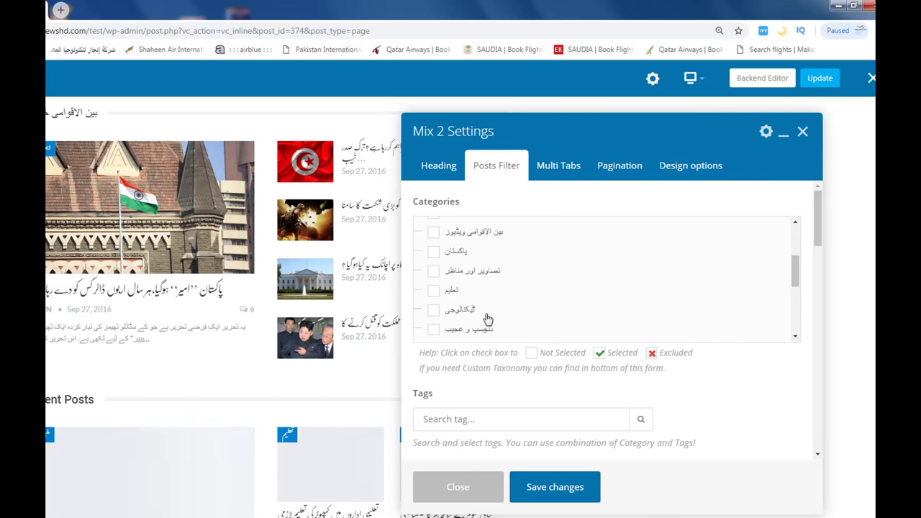
left_click(433, 254)
left_click(575, 488)
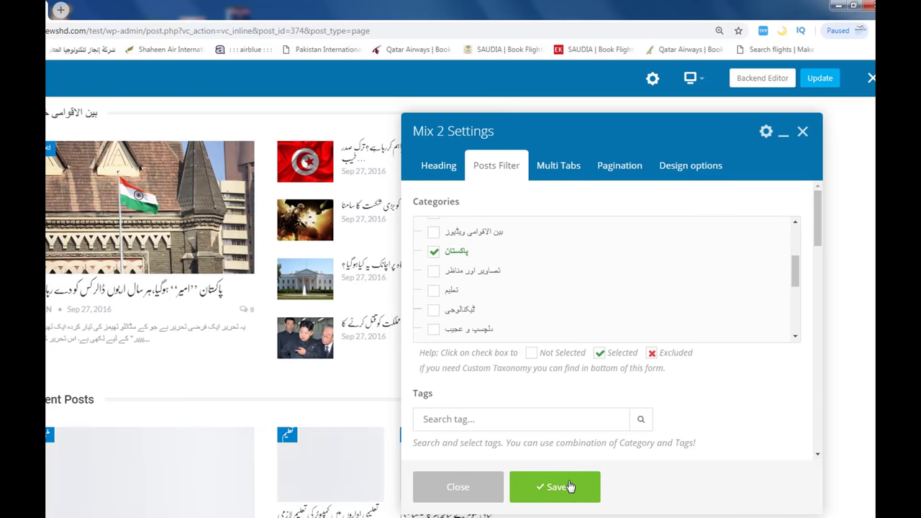
left_click(463, 487)
Add a Mix 3 element below the پاکستان block and filter its posts to the تعلیم category
scroll(400, 425, "down", 3)
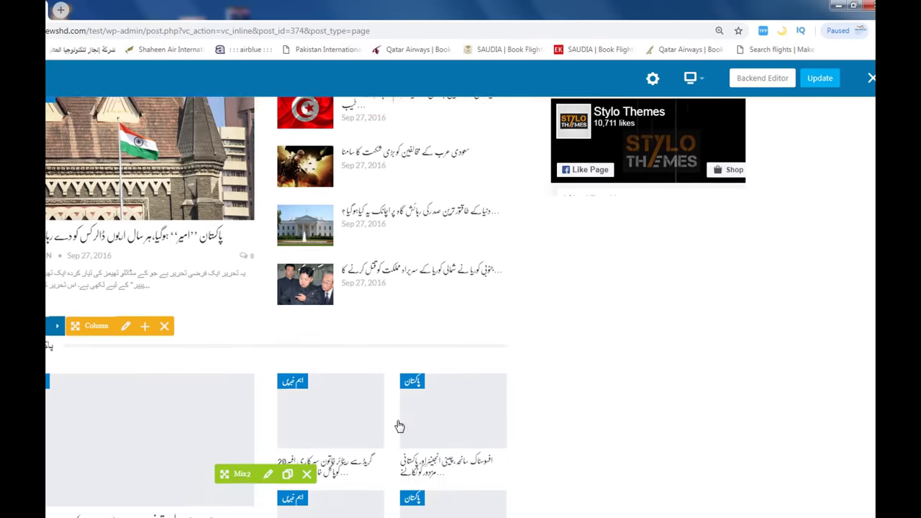
scroll(400, 425, "down", 3)
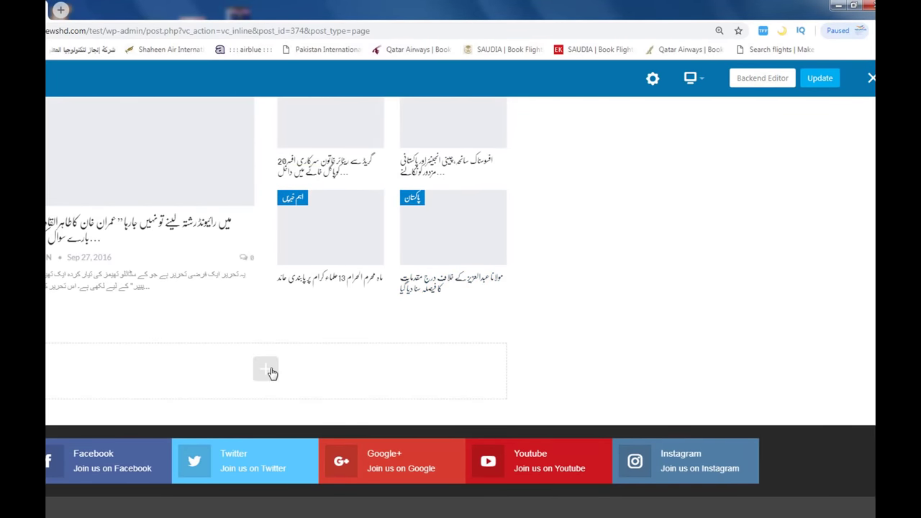
left_click(271, 371)
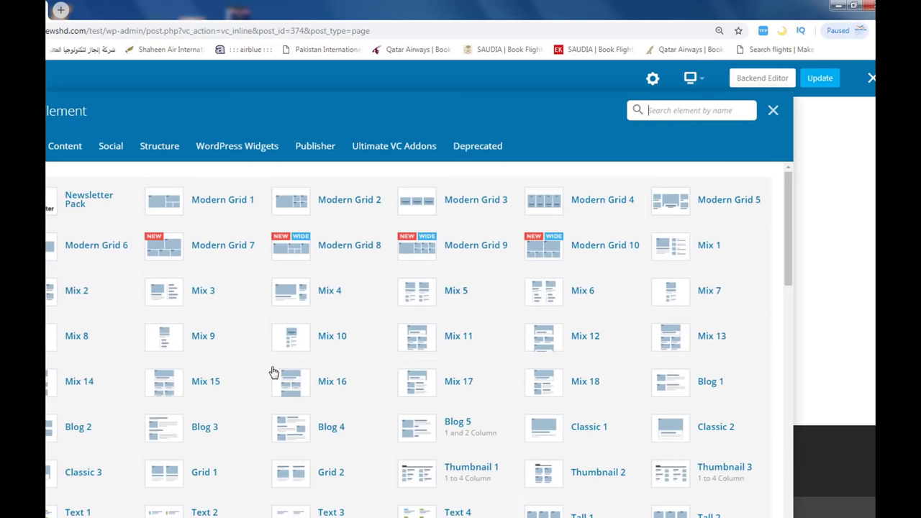
left_click(173, 292)
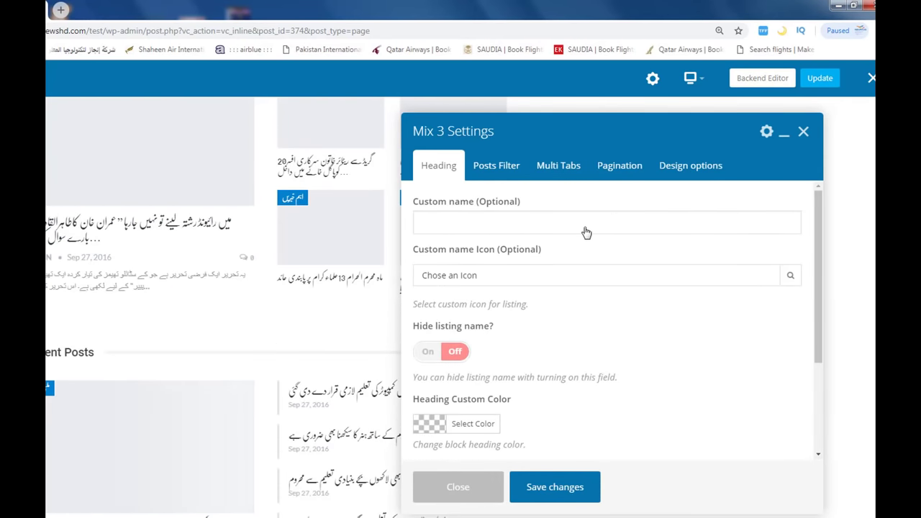
left_click(475, 226)
left_click(496, 165)
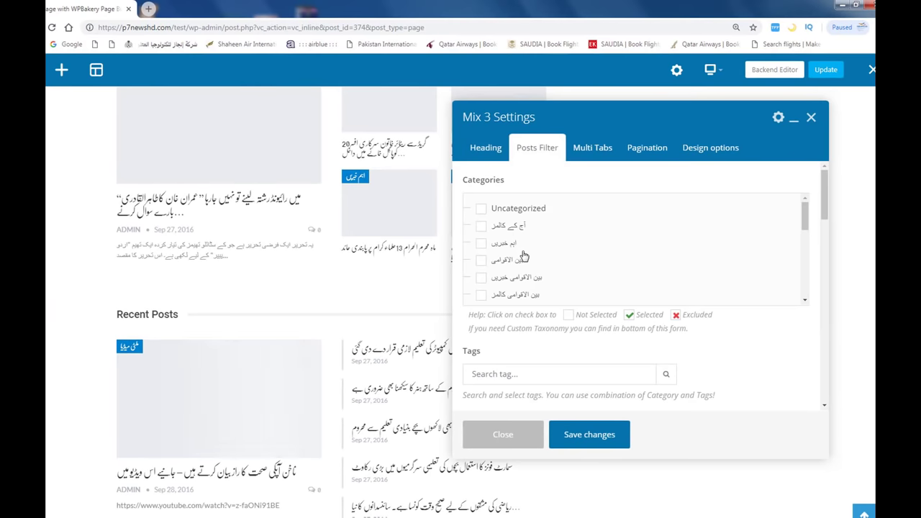
scroll(525, 257, "down", 5)
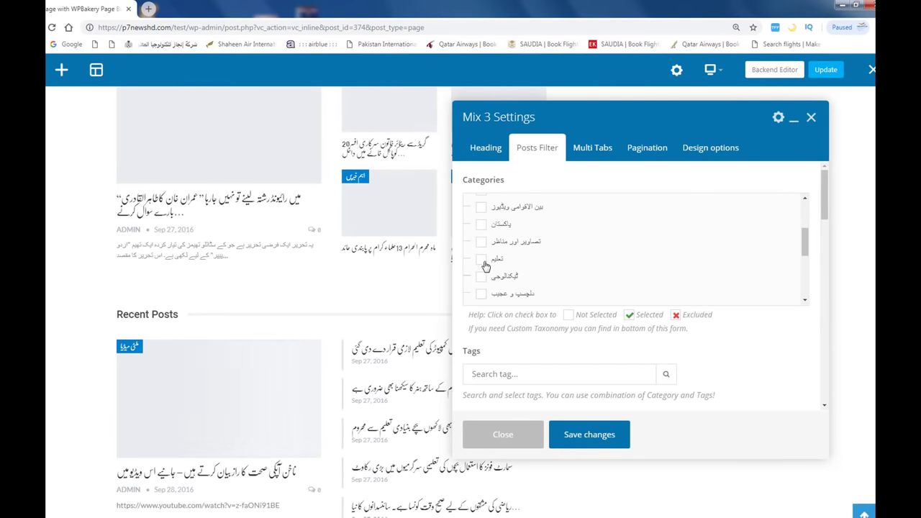
left_click(482, 260)
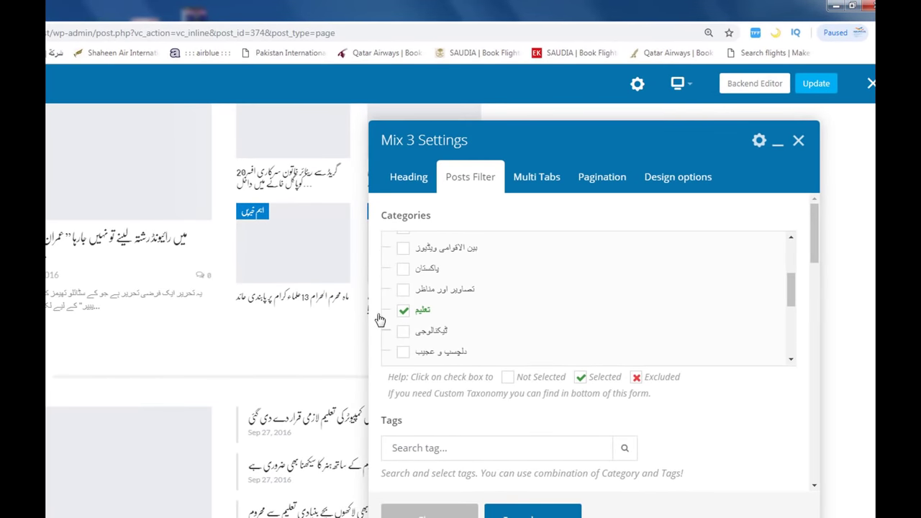
Set the Mix 3 block's custom name to تعلیم, save the settings and close them
left_click(409, 178)
left_click(439, 245)
type("تعلی")
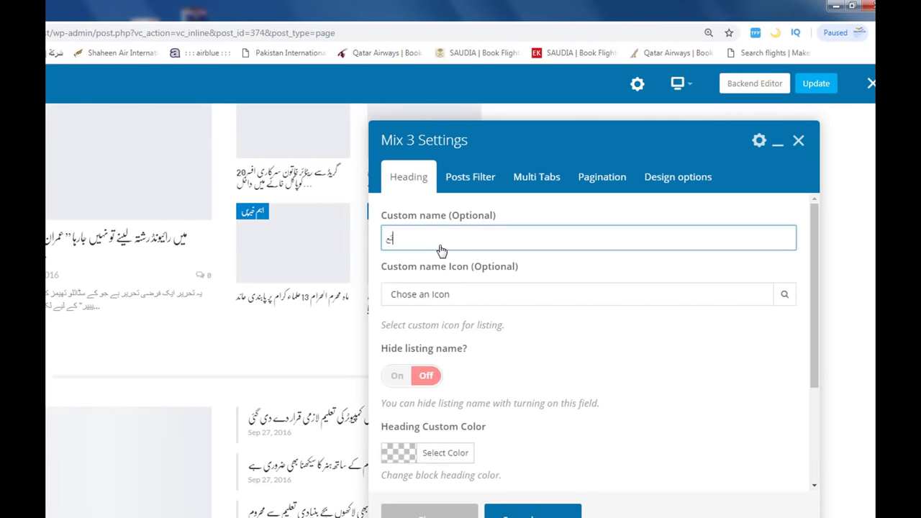
type("م")
left_click(544, 505)
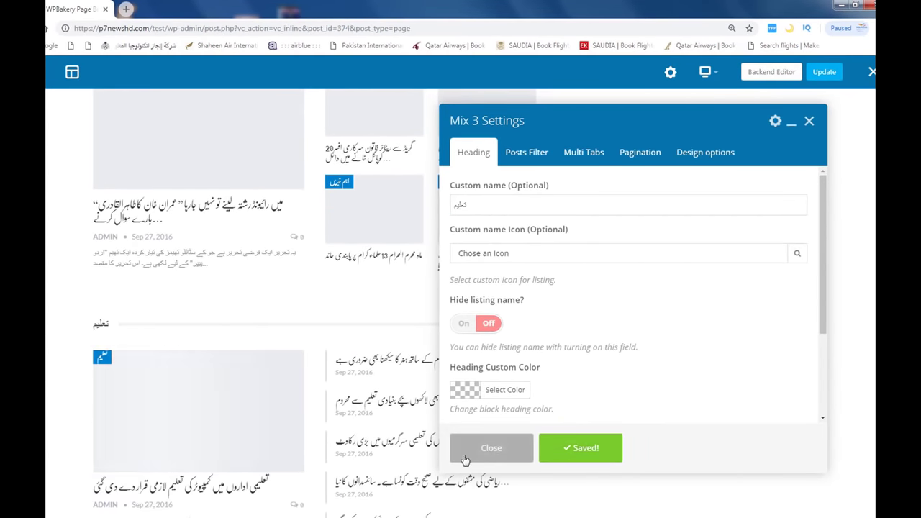
left_click(464, 459)
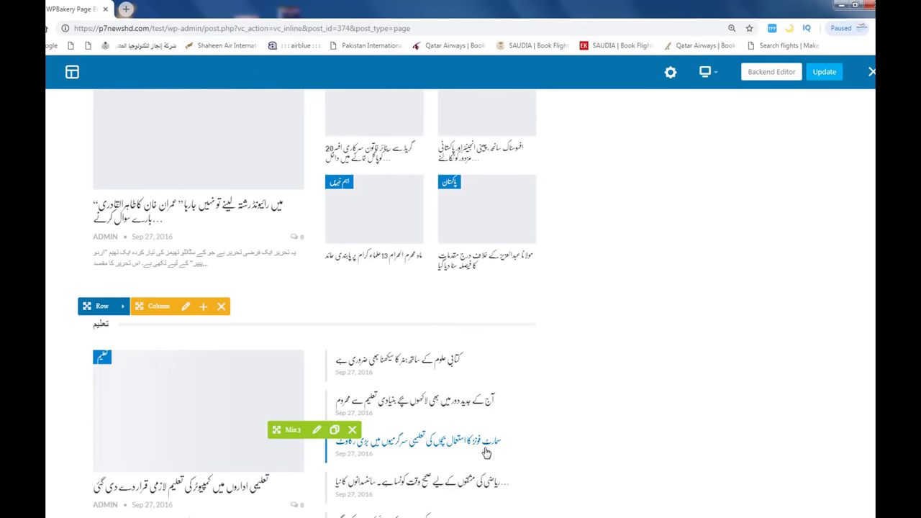
left_click(825, 72)
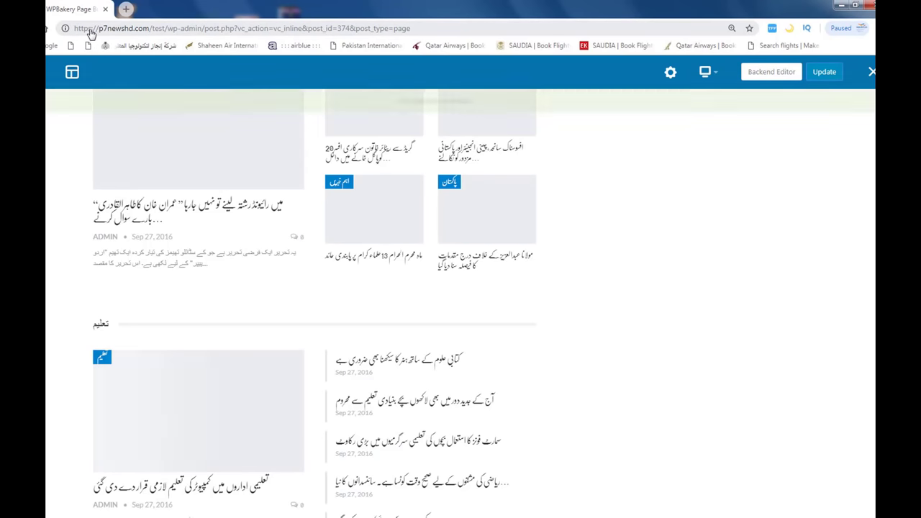
left_click_drag(74, 29, 184, 32)
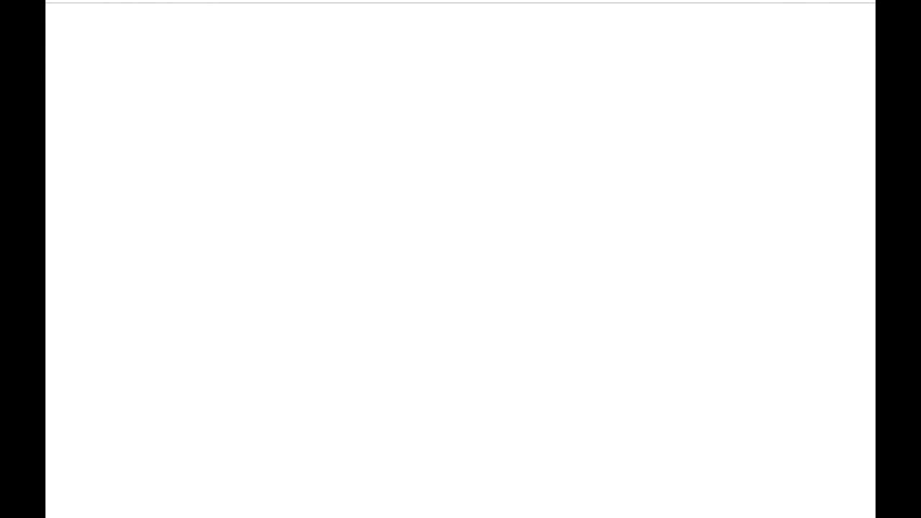
type("https://p7newshd.com/test/")
key("Escape")
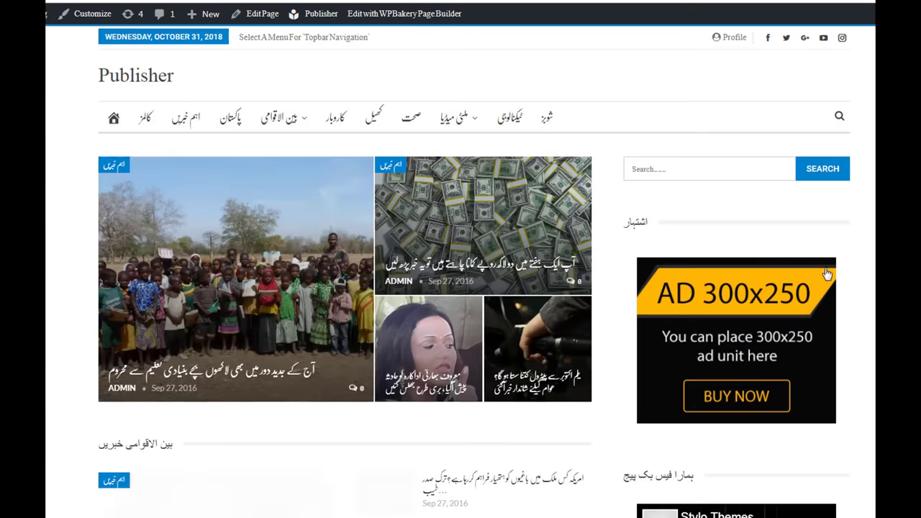
Examine the live home page's post blocks from the top grid through بین الاقوامی خبریں, پاکستان and تعلیم down to the footer
scroll(573, 276, "down", 3)
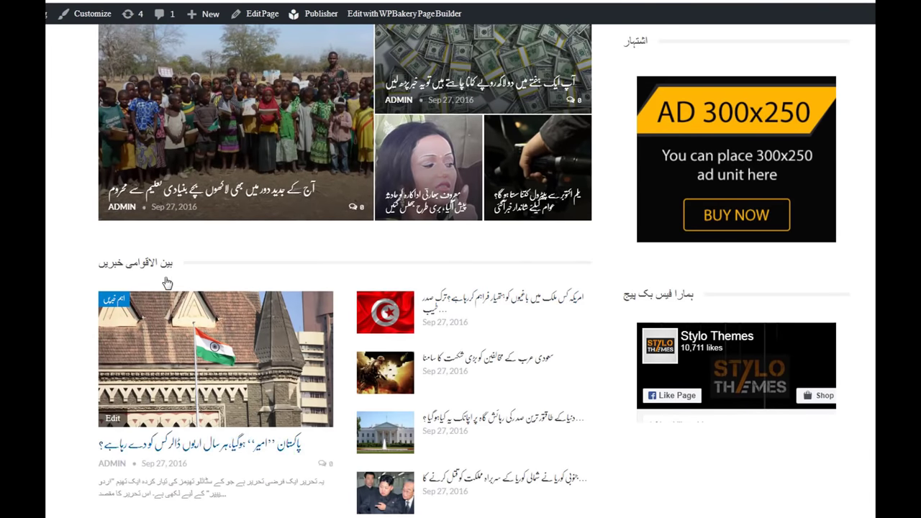
scroll(280, 302, "down", 5)
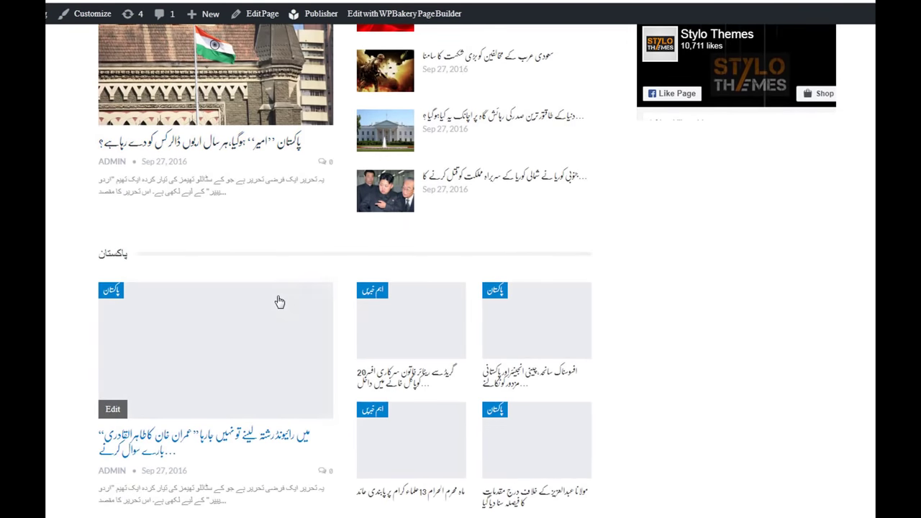
scroll(279, 302, "down", 3)
scroll(279, 302, "down", 6)
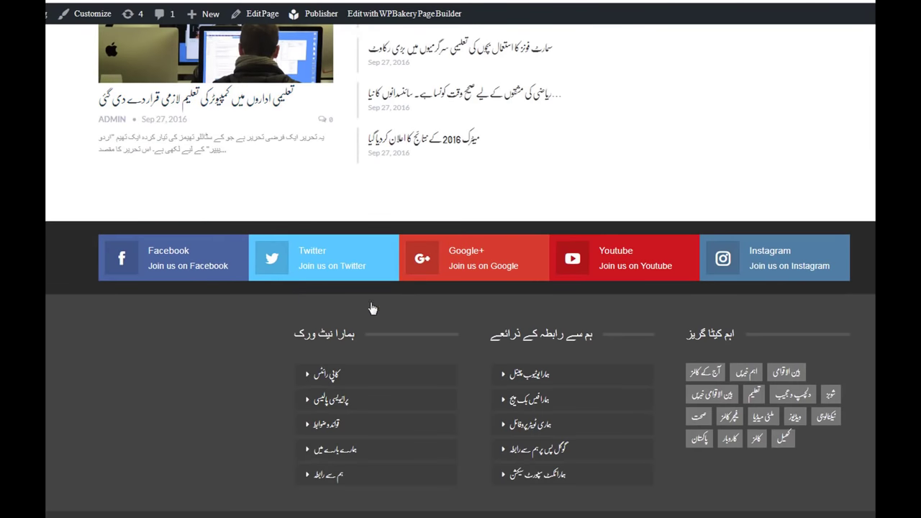
scroll(518, 331, "up", 1)
scroll(533, 321, "up", 9)
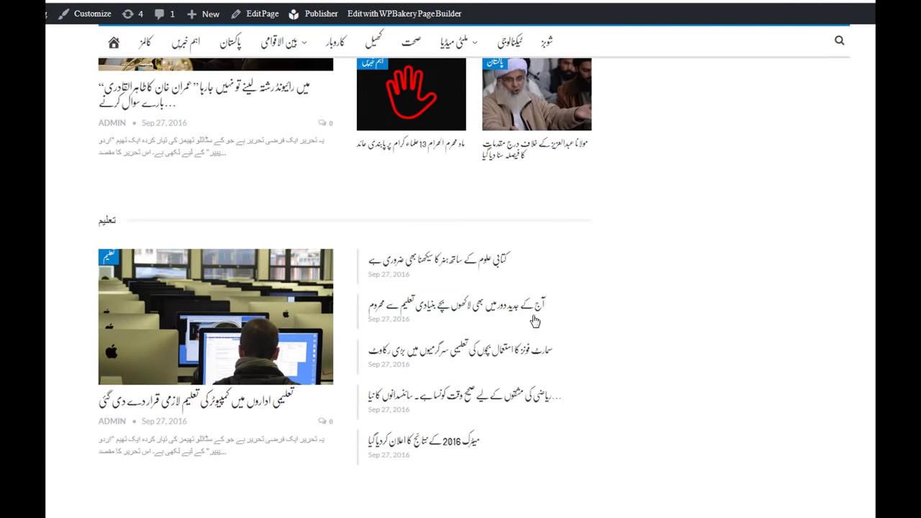
scroll(534, 320, "up", 4)
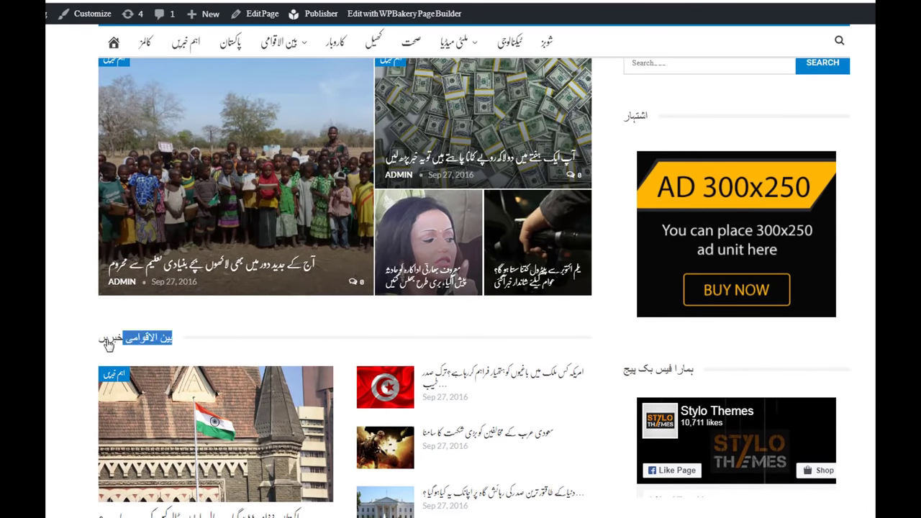
left_click(232, 349)
scroll(255, 338, "up", 2)
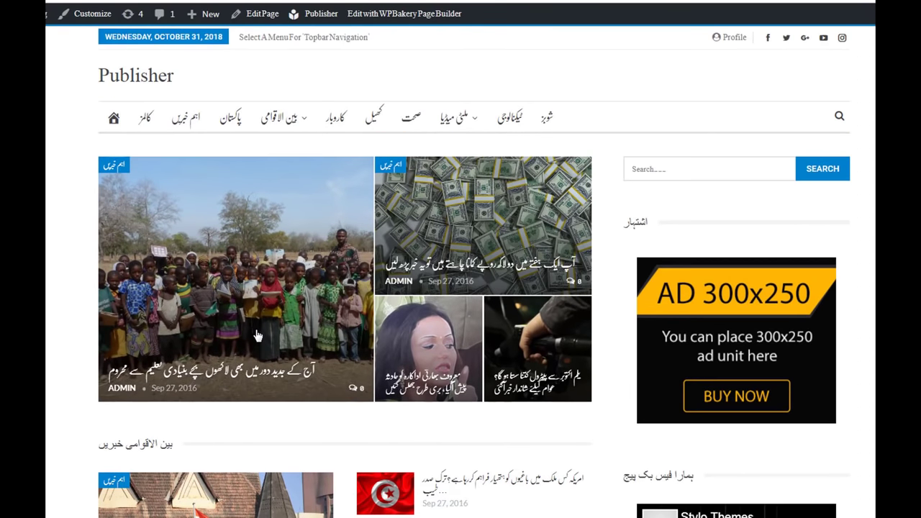
scroll(511, 411, "down", 3)
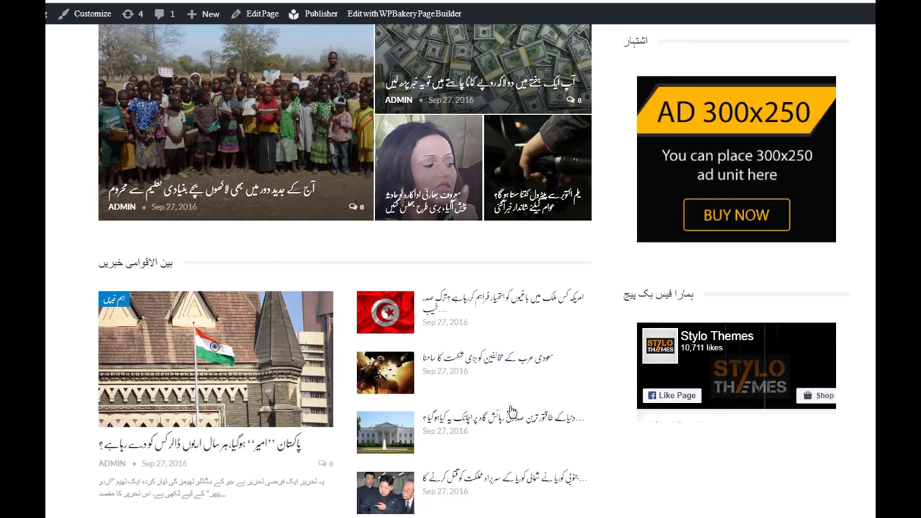
scroll(511, 411, "down", 4)
scroll(511, 412, "down", 6)
scroll(513, 412, "down", 3)
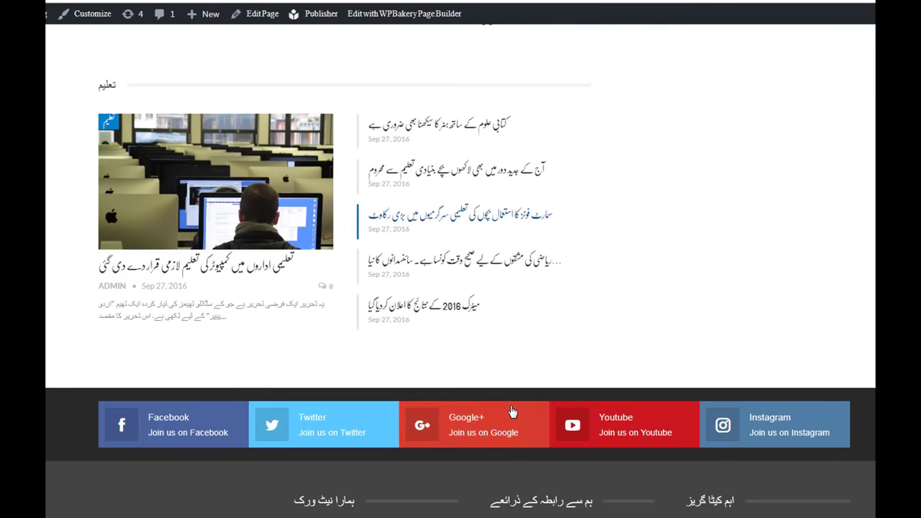
scroll(512, 411, "up", 7)
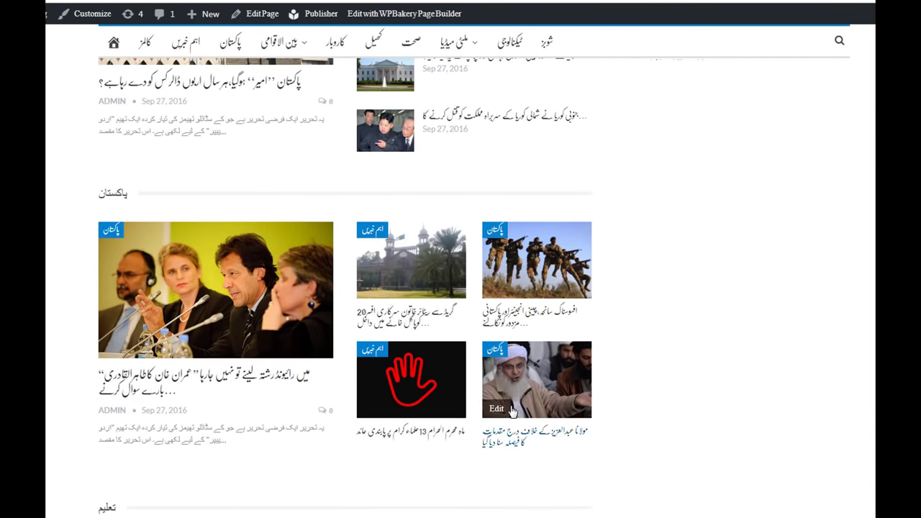
scroll(512, 411, "down", 5)
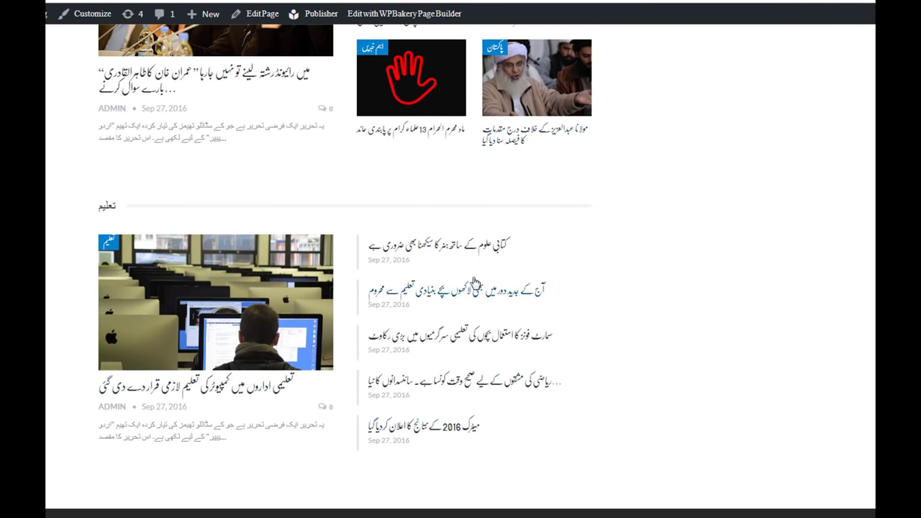
scroll(464, 280, "up", 5)
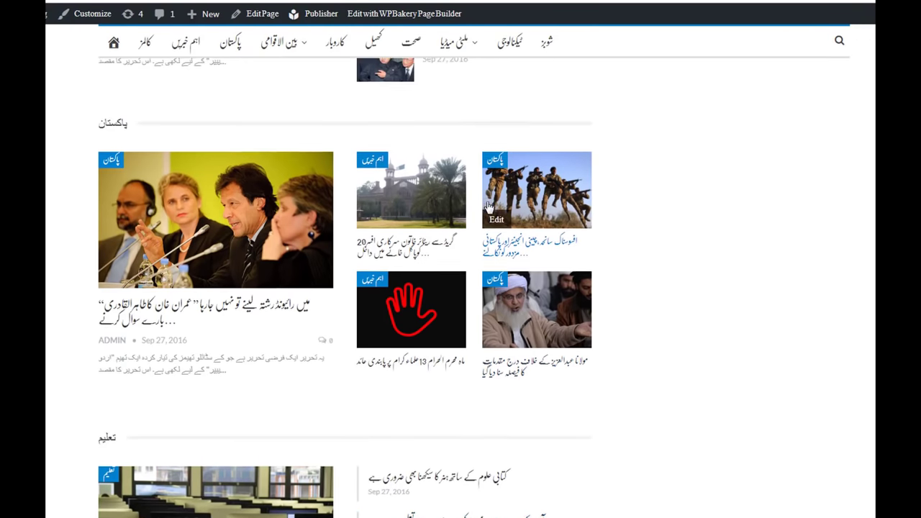
scroll(488, 208, "up", 5)
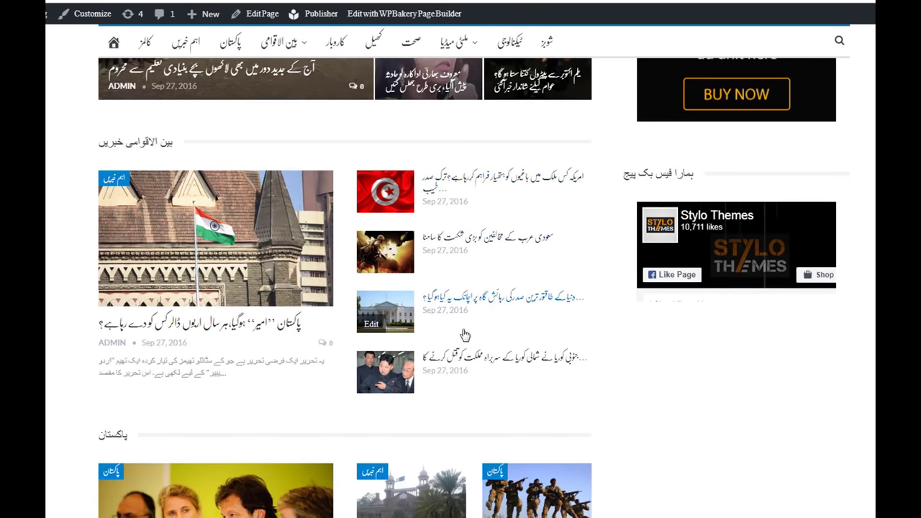
scroll(492, 375, "down", 8)
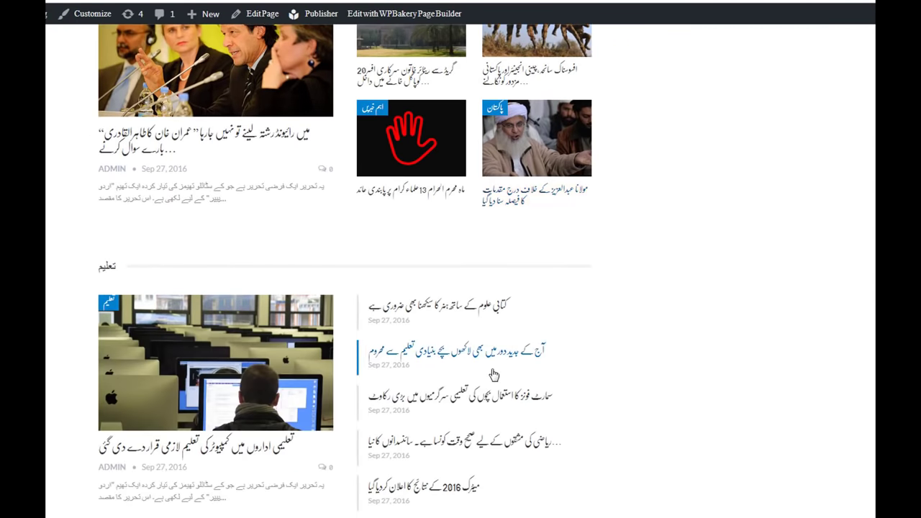
scroll(494, 374, "up", 15)
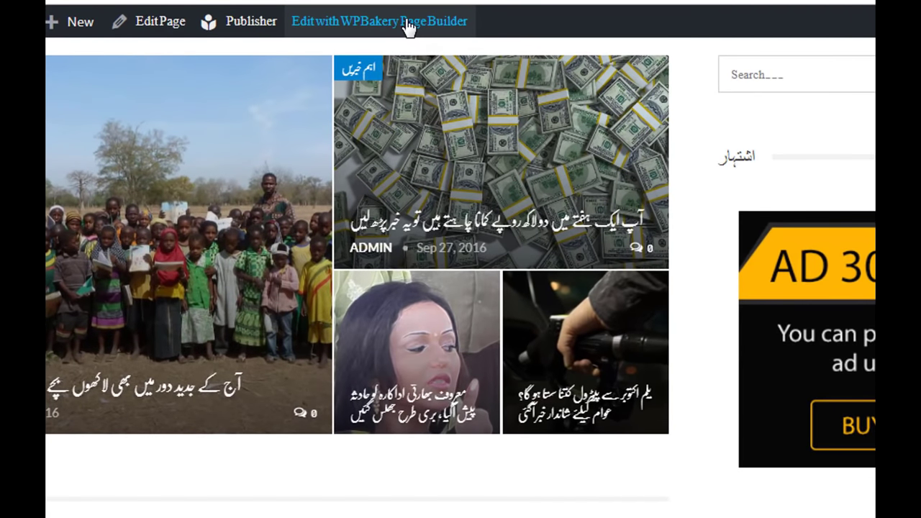
In the home page's WPBakery front-end editor, add a Mix 1 element below the تعلیم block and filter its posts to the ٹیکنالوجی category
left_click(407, 28)
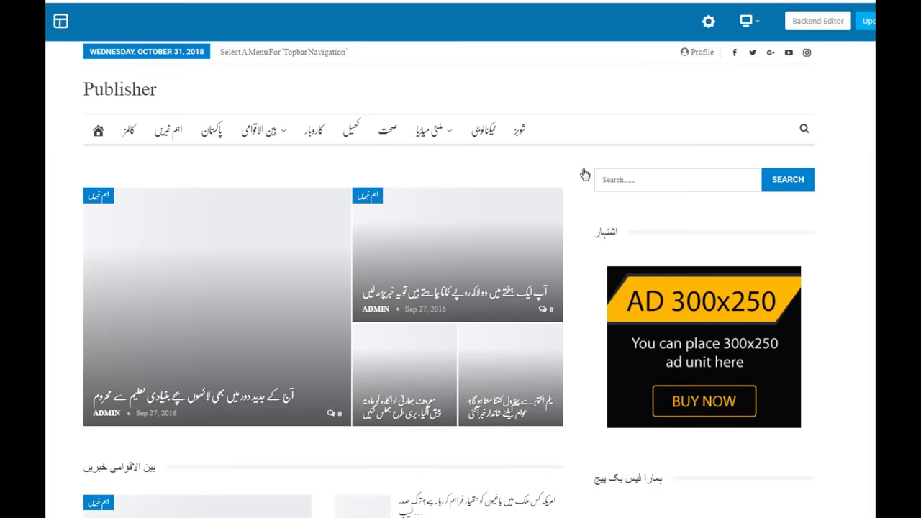
scroll(561, 216, "down", 2)
scroll(540, 254, "down", 15)
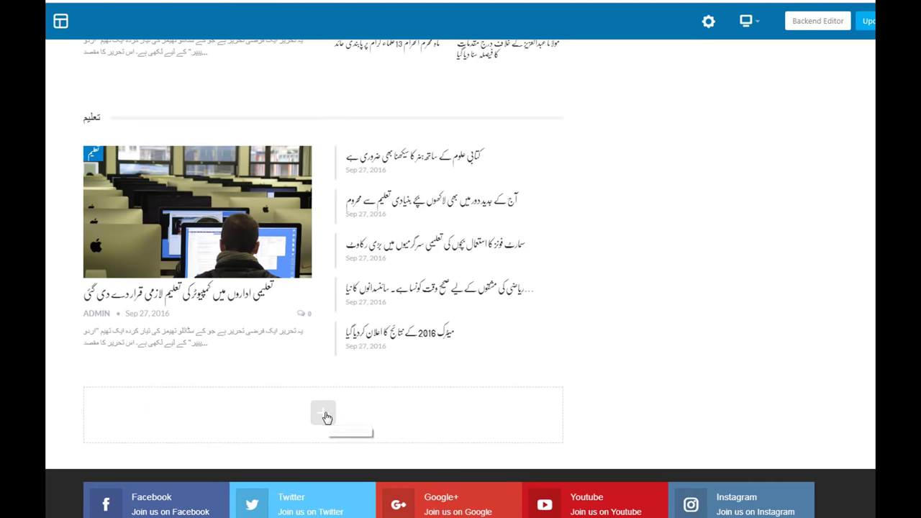
left_click(323, 413)
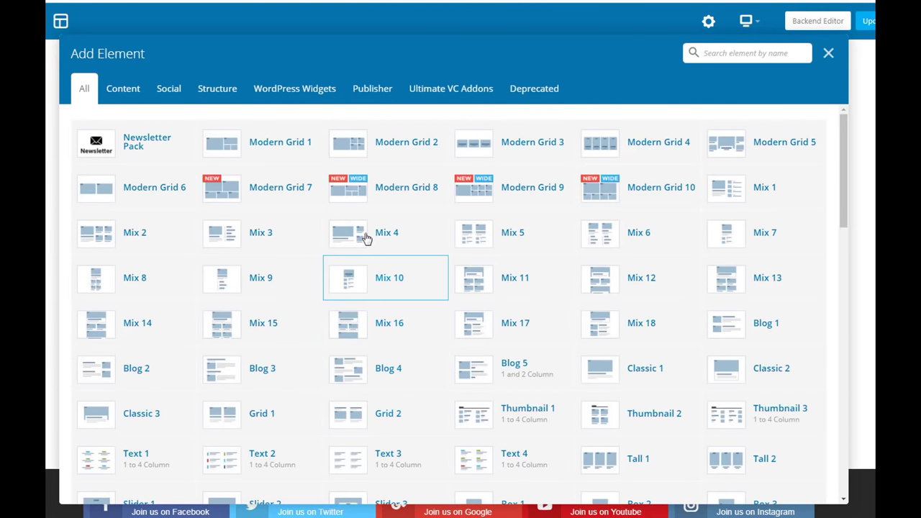
left_click(749, 196)
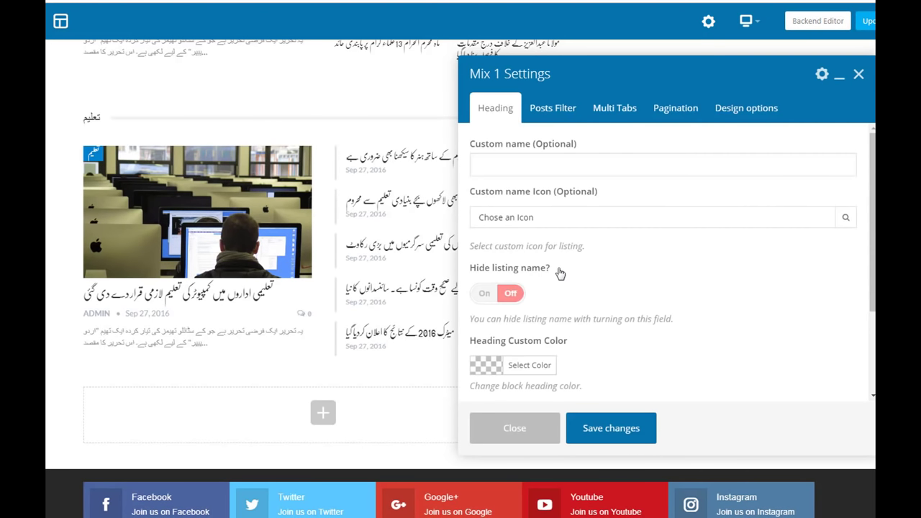
left_click(554, 114)
scroll(555, 241, "down", 3)
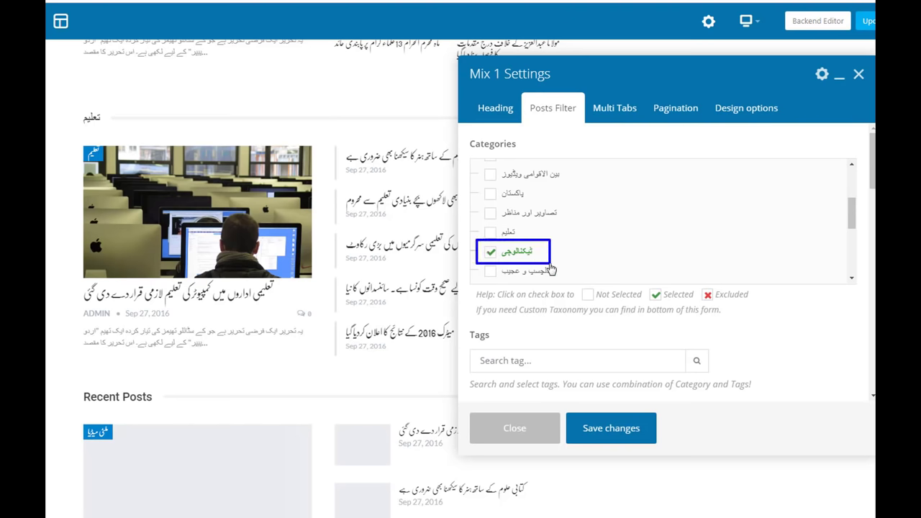
Set the Mix 1 block's custom name to ٹیکنالوجی, save the settings and close them
left_click(496, 108)
left_click(510, 166)
type("ٹ")
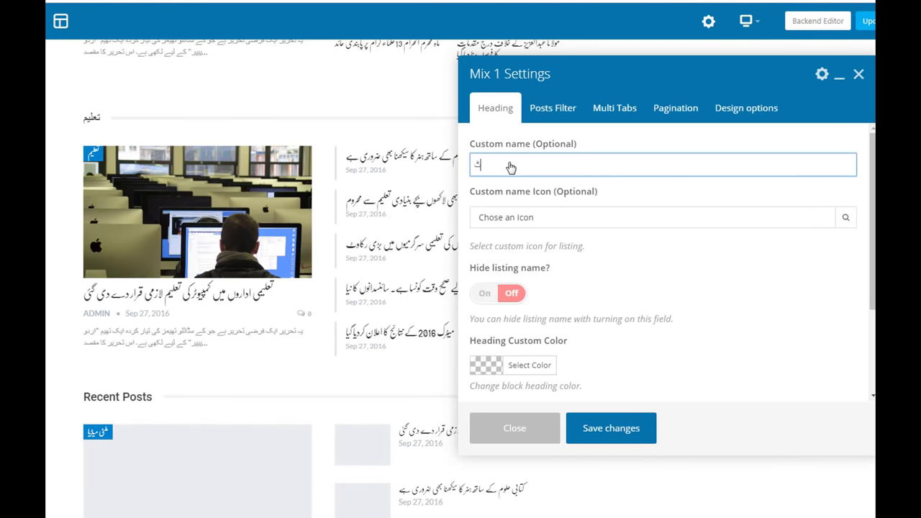
type("یکنالوجی")
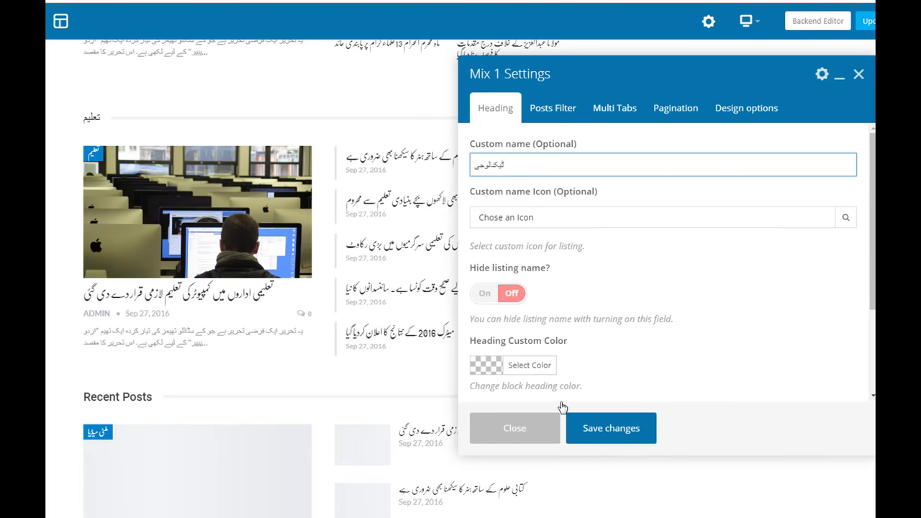
left_click(627, 434)
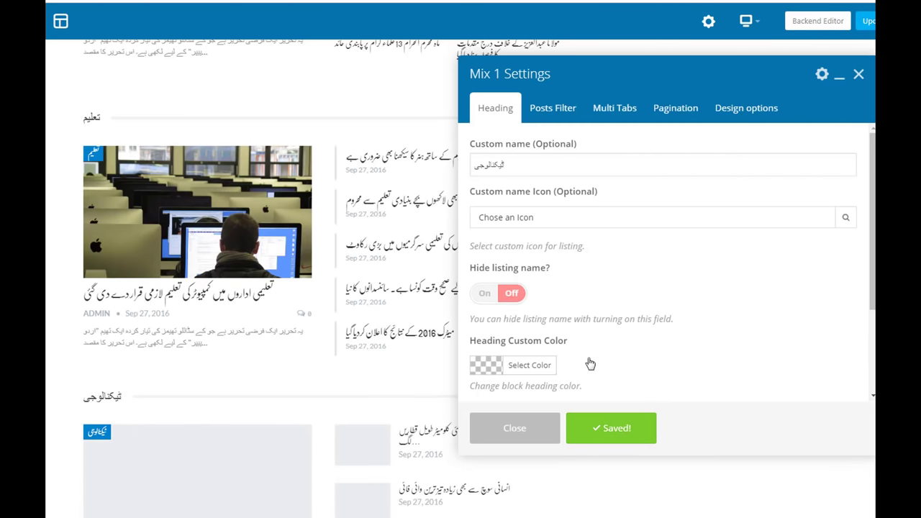
left_click(518, 429)
Add a Mix 6 element below the ٹیکنالوجی block and filter its posts to the دلچسپ و عجیب category
scroll(519, 432, "down", 3)
scroll(518, 410, "down", 3)
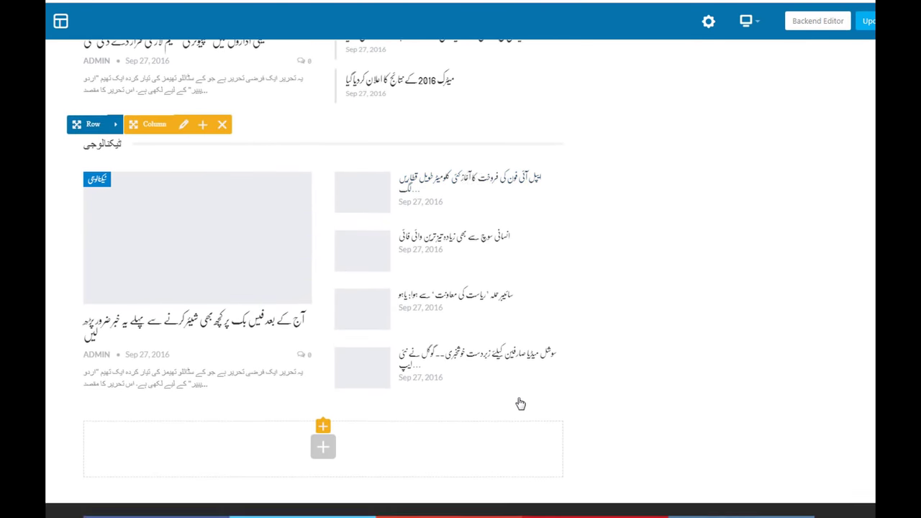
left_click(331, 348)
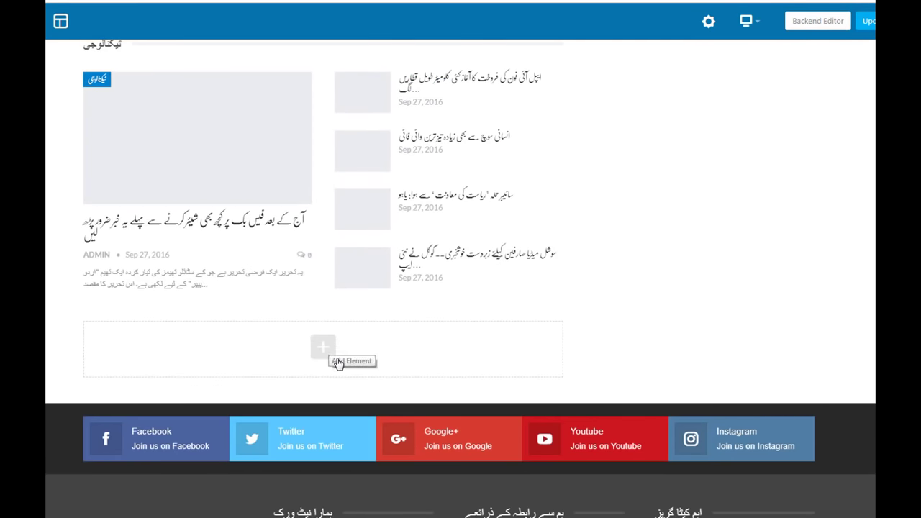
left_click(325, 350)
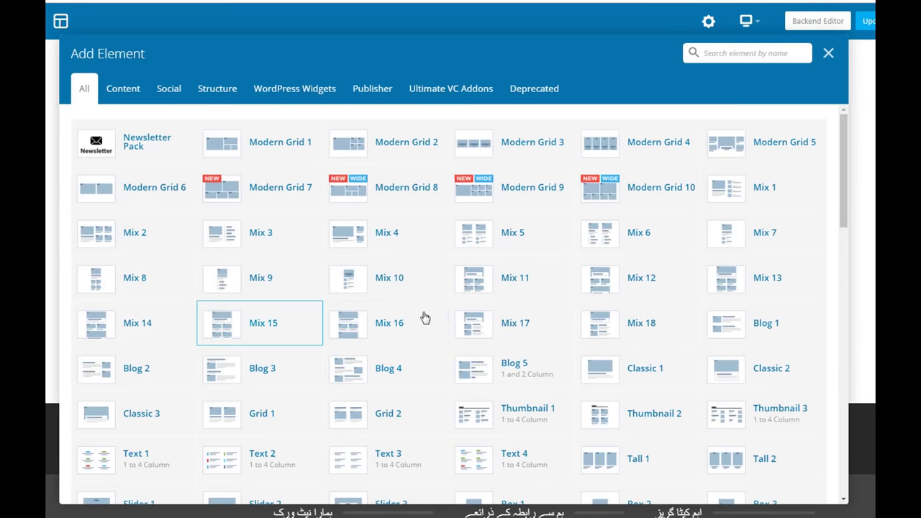
left_click(633, 238)
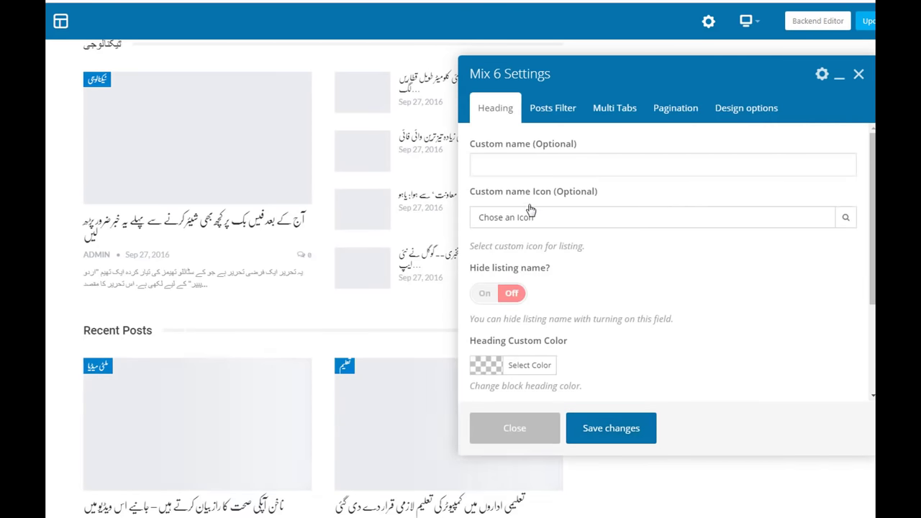
left_click(553, 109)
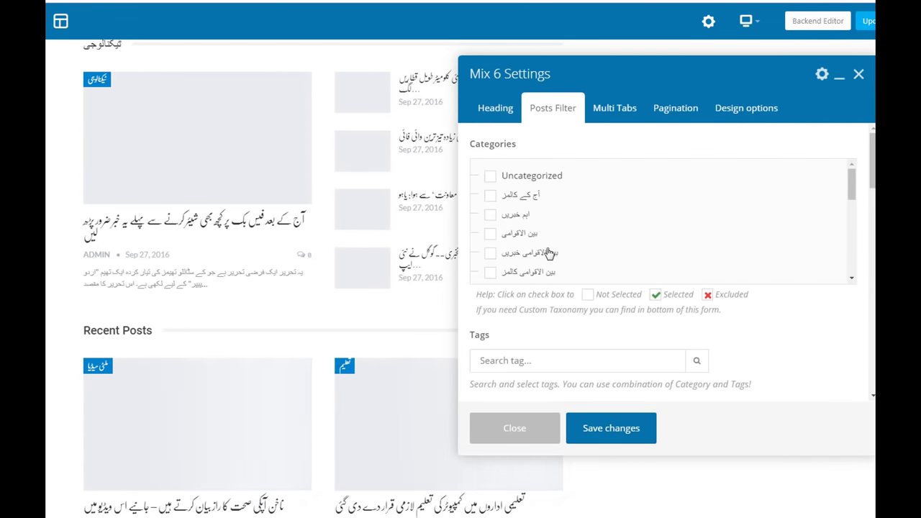
scroll(548, 252, "down", 3)
scroll(536, 237, "down", 2)
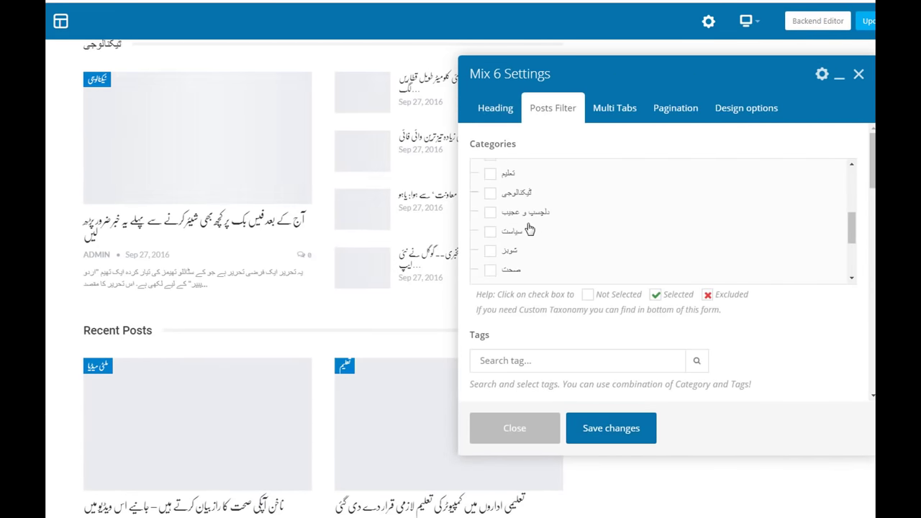
left_click(489, 214)
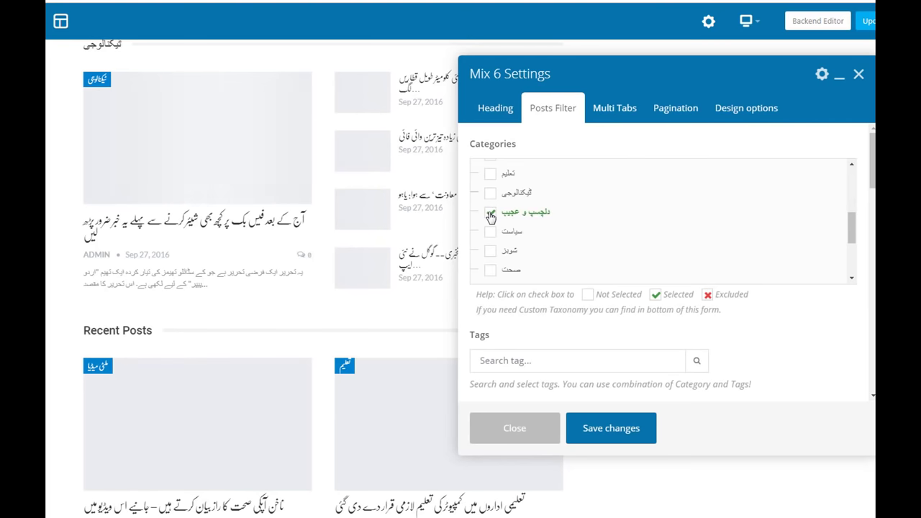
Set the Mix 6 block's custom name to دلچسپ و عجیب, save the settings and close them
left_click(504, 114)
left_click(518, 167)
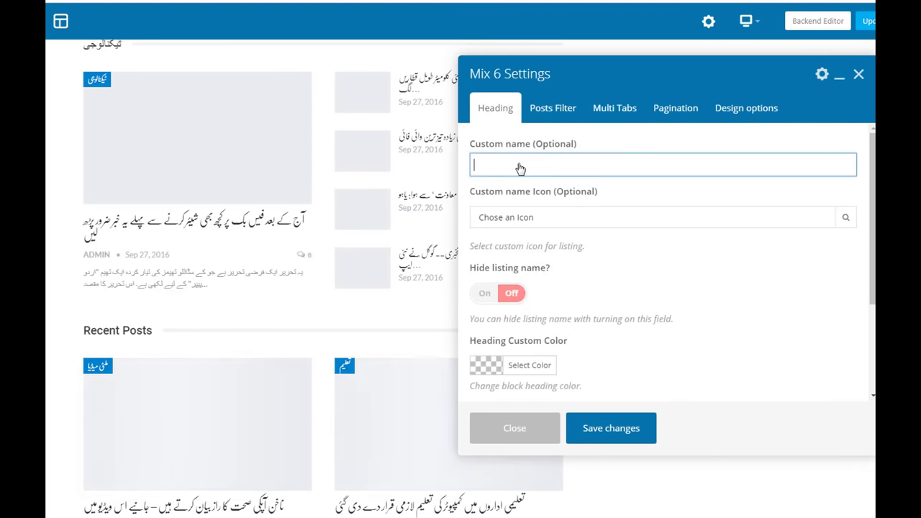
type("لک")
type("چسپ")
type(" ر")
type("جیب")
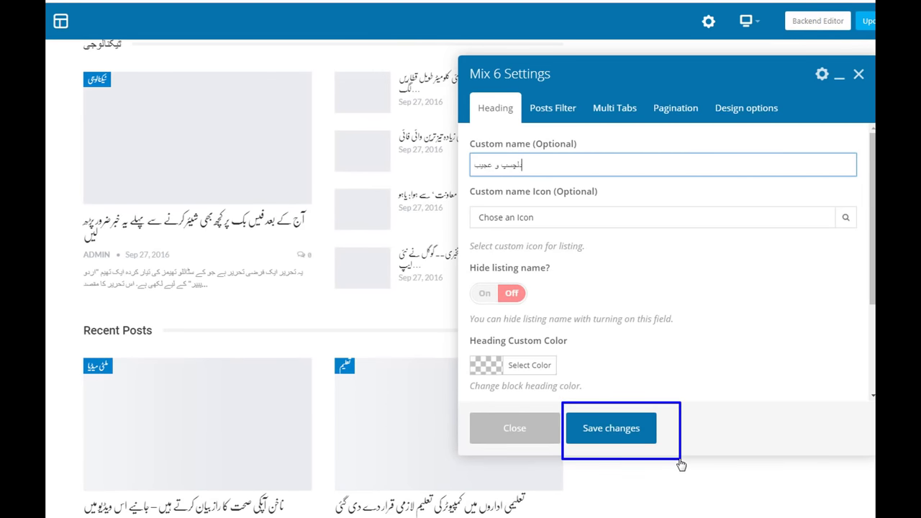
left_click(623, 431)
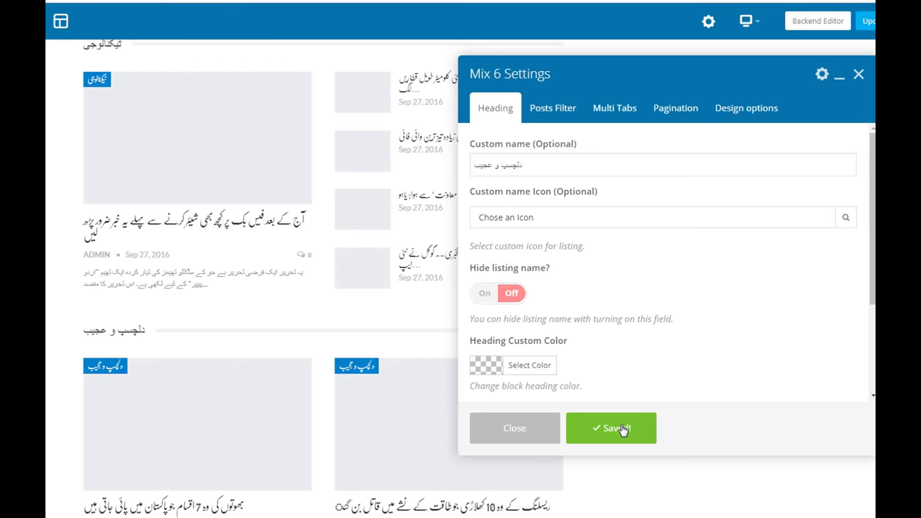
left_click(529, 432)
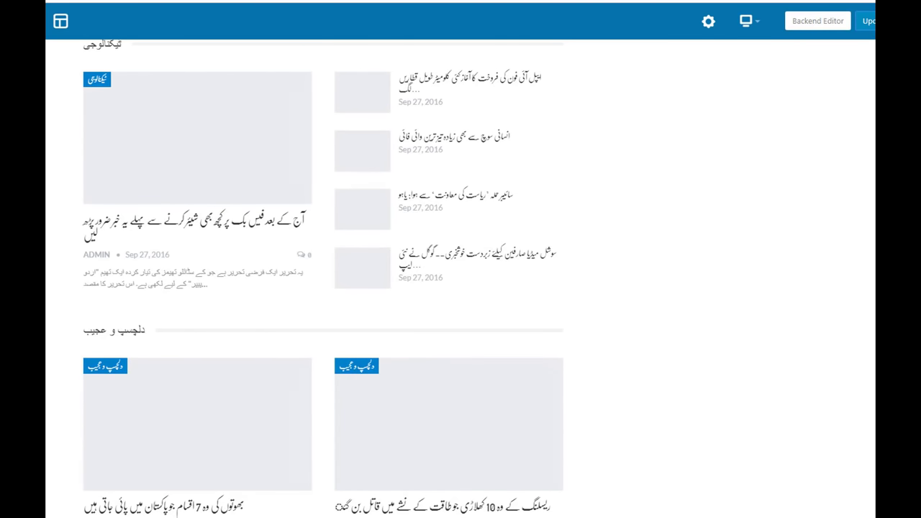
Examine the live home page's post blocks from the top grid down to the new ٹیکنالوجی and دلچسپ و عجیب sections
scroll(322, 287, "down", 8)
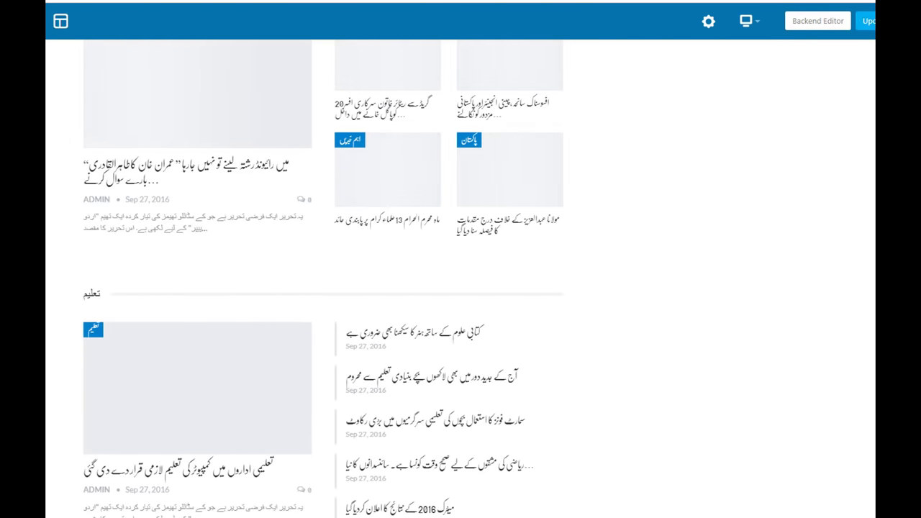
scroll(411, 136, "up", 10)
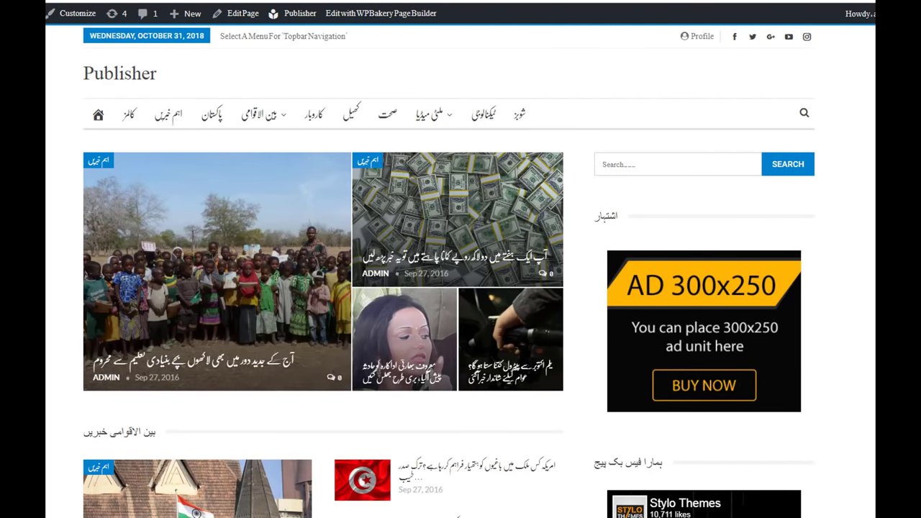
scroll(421, 277, "down", 2)
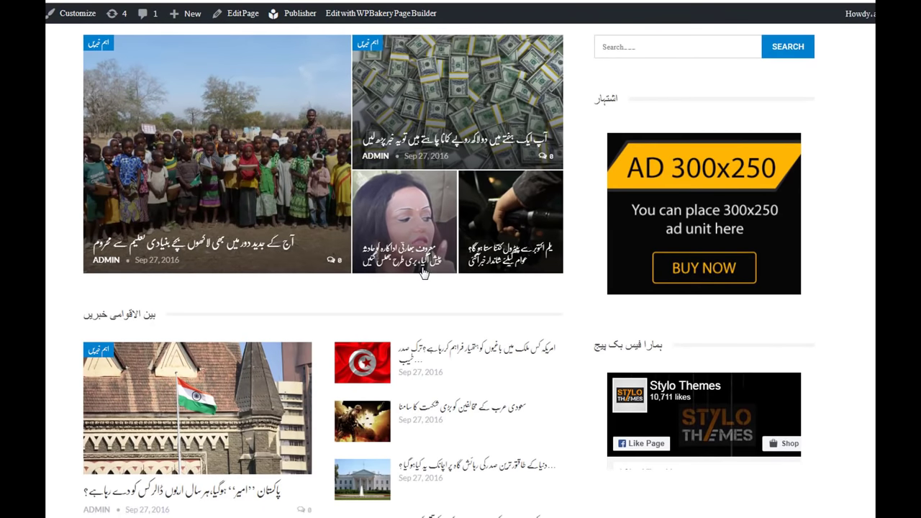
scroll(423, 271, "down", 3)
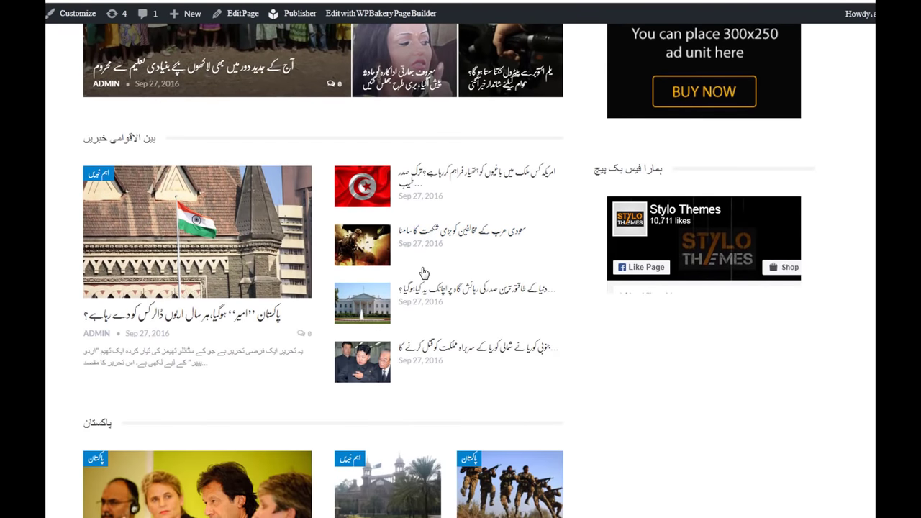
scroll(424, 272, "down", 3)
scroll(389, 298, "down", 3)
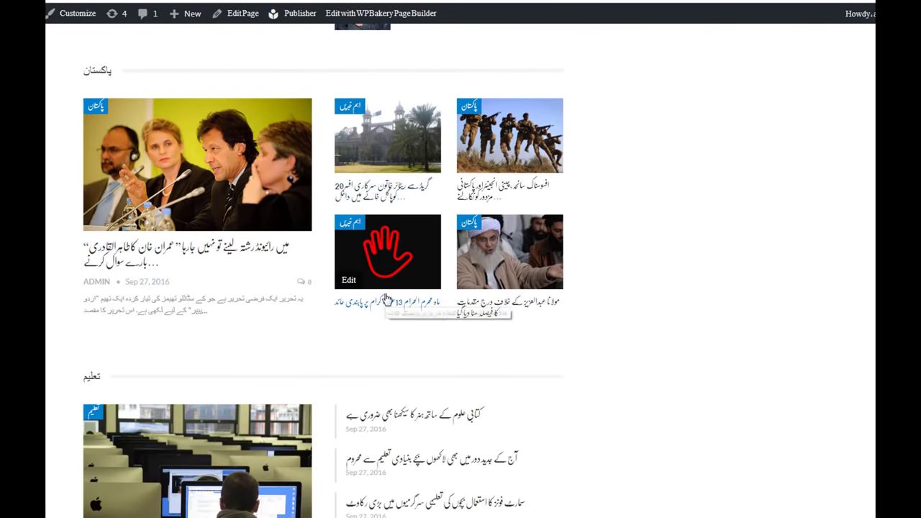
scroll(389, 298, "down", 4)
scroll(385, 301, "down", 3)
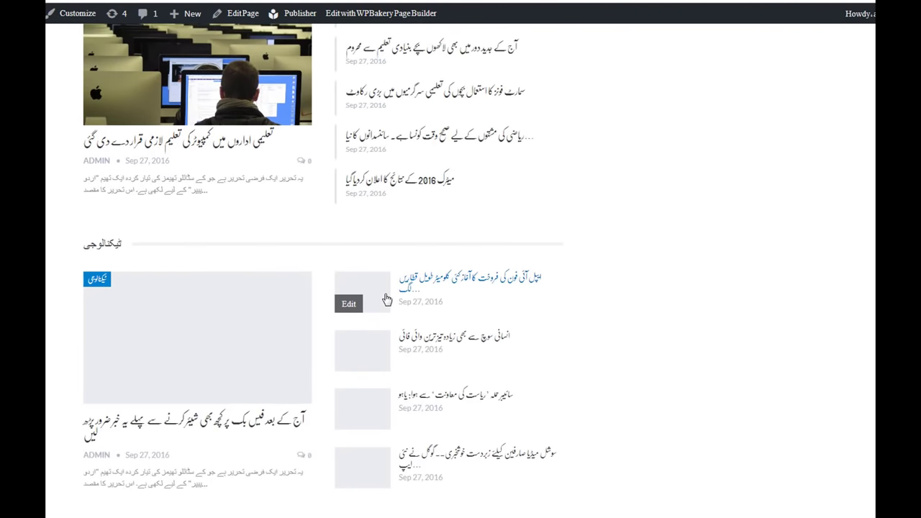
scroll(385, 298, "down", 3)
scroll(385, 299, "down", 3)
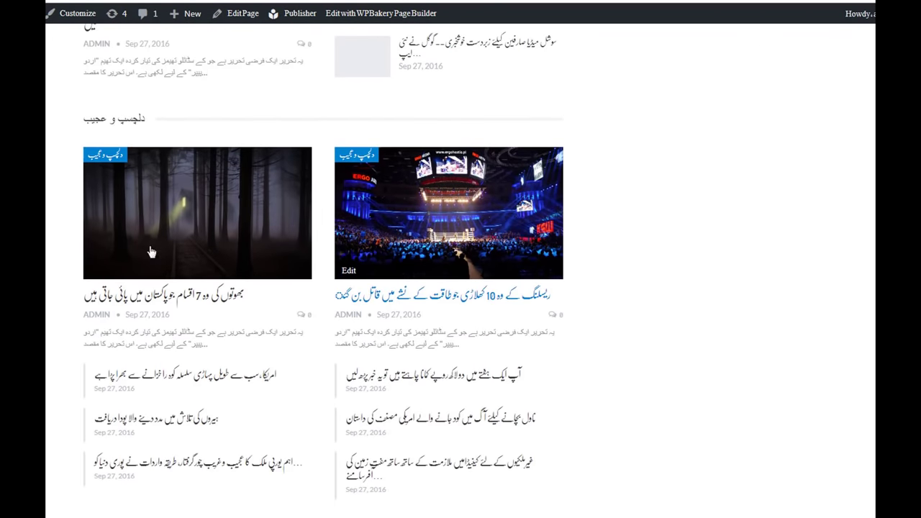
scroll(152, 252, "down", 4)
scroll(221, 232, "up", 2)
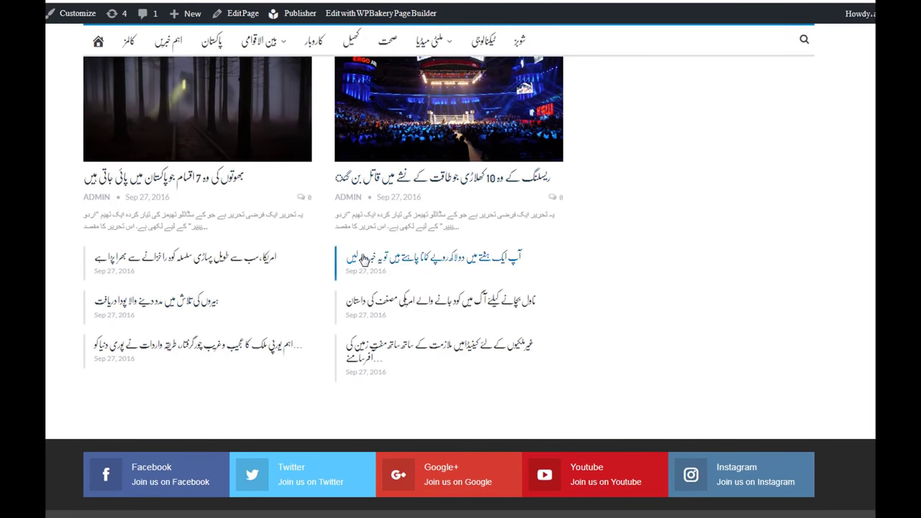
scroll(364, 259, "up", 2)
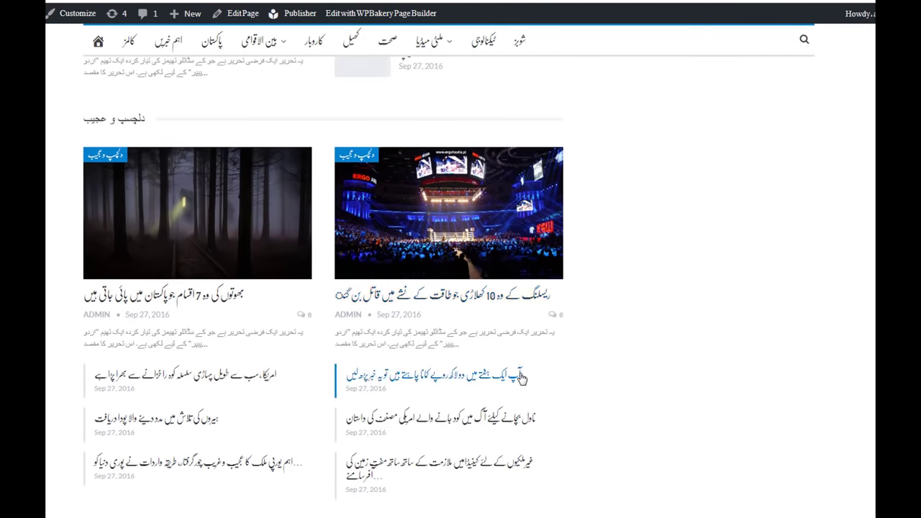
scroll(522, 377, "down", 2)
scroll(521, 378, "up", 3)
scroll(522, 378, "up", 15)
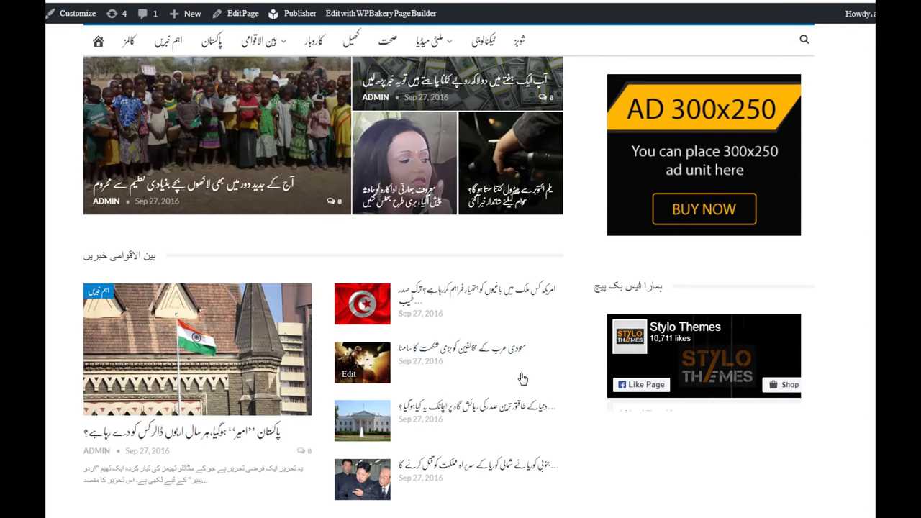
scroll(521, 378, "up", 3)
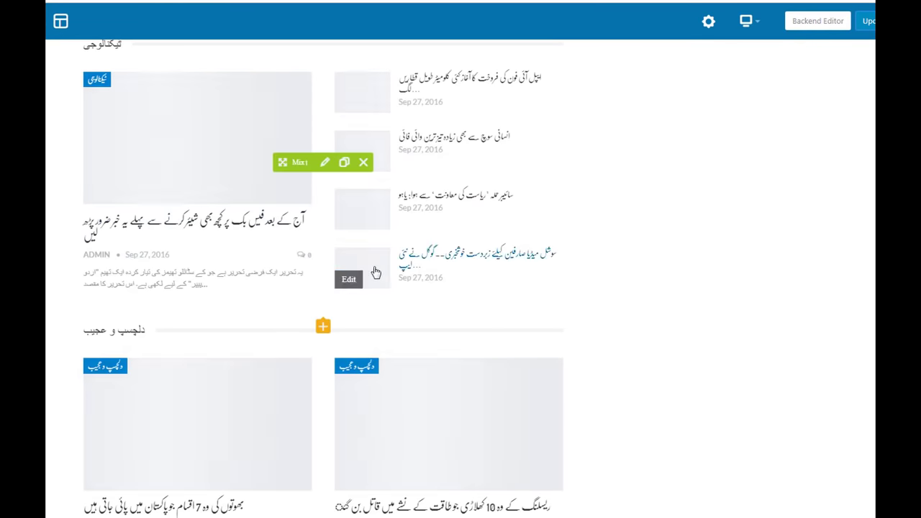
Add a Mix 2 element below the دلچسپ و عجیب block and filter its posts to the شوبز category
scroll(376, 267, "down", 7)
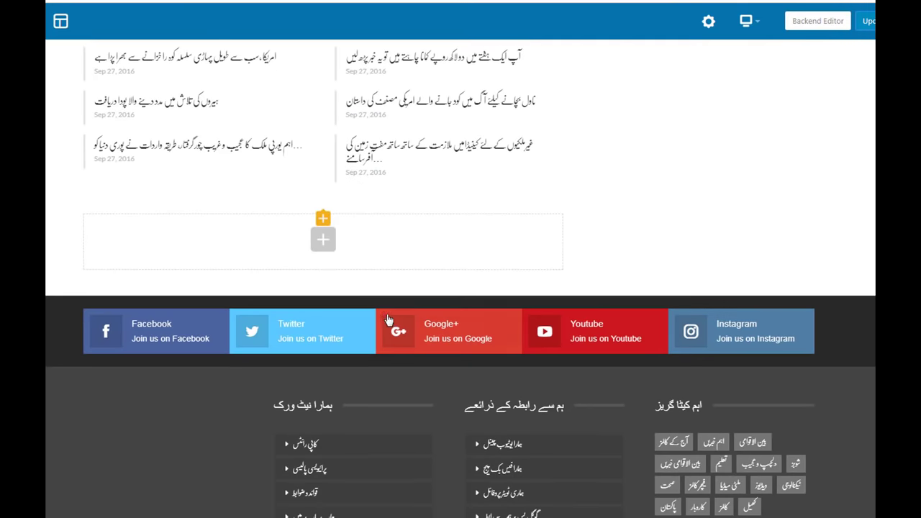
left_click(323, 242)
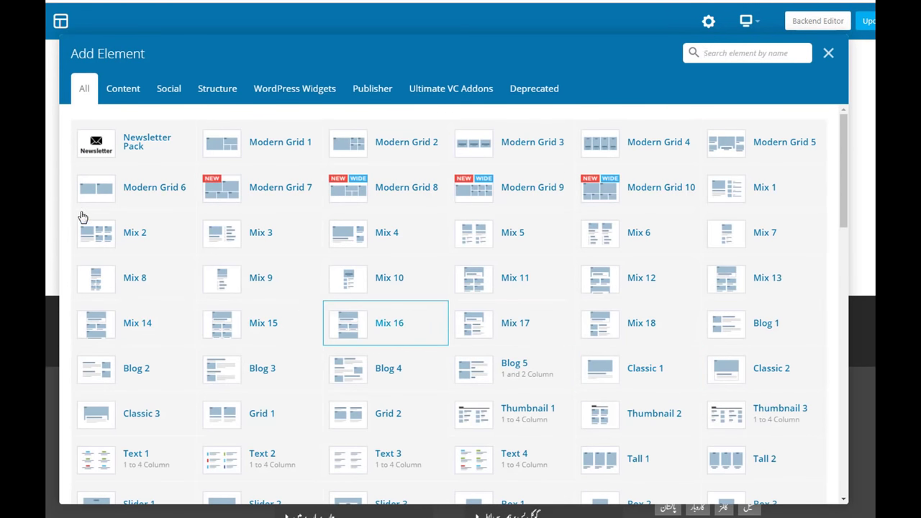
left_click_drag(348, 256, 795, 437)
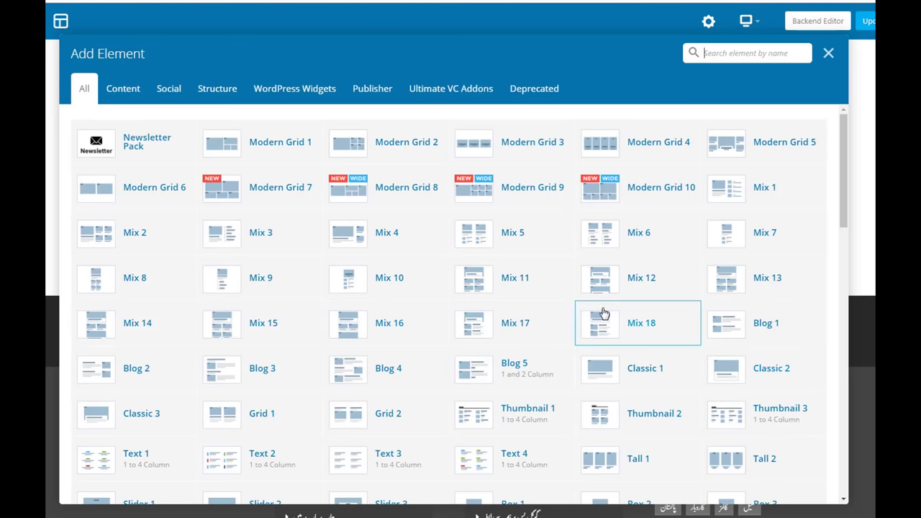
left_click(114, 238)
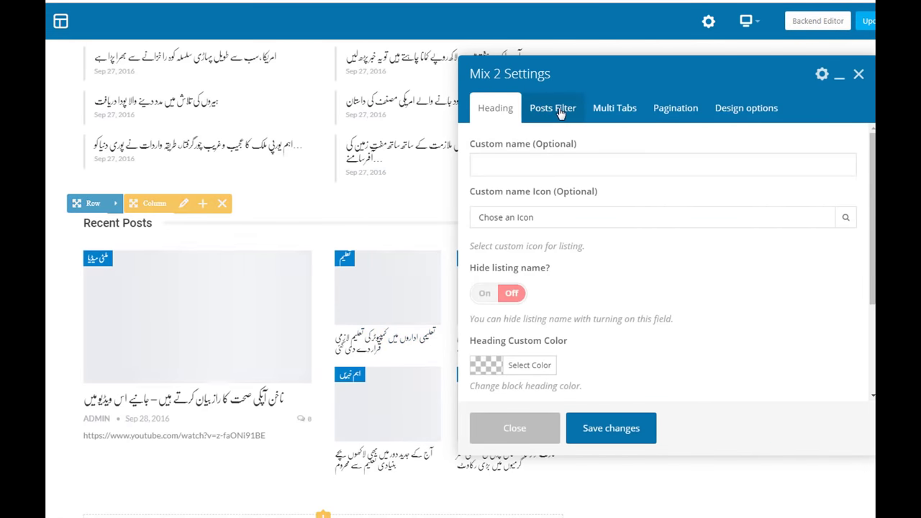
left_click(553, 110)
scroll(539, 248, "down", 3)
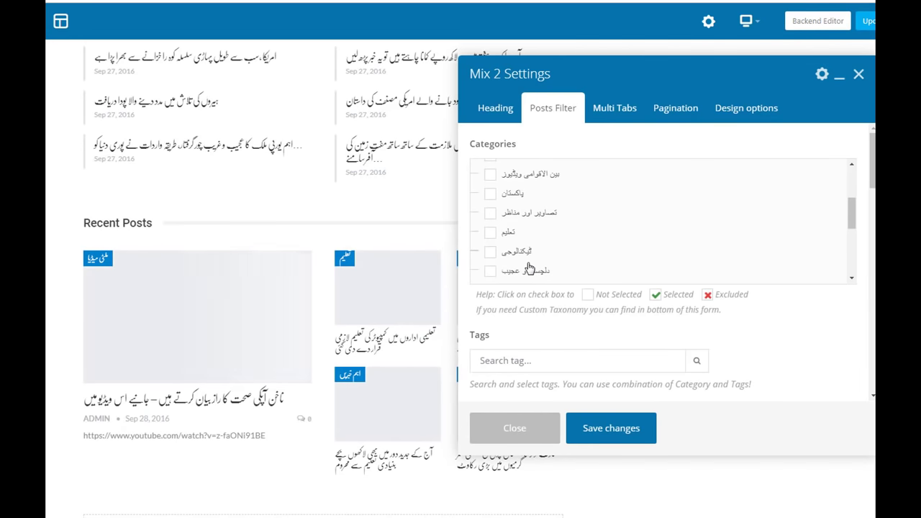
scroll(525, 259, "down", 1)
left_click(490, 252)
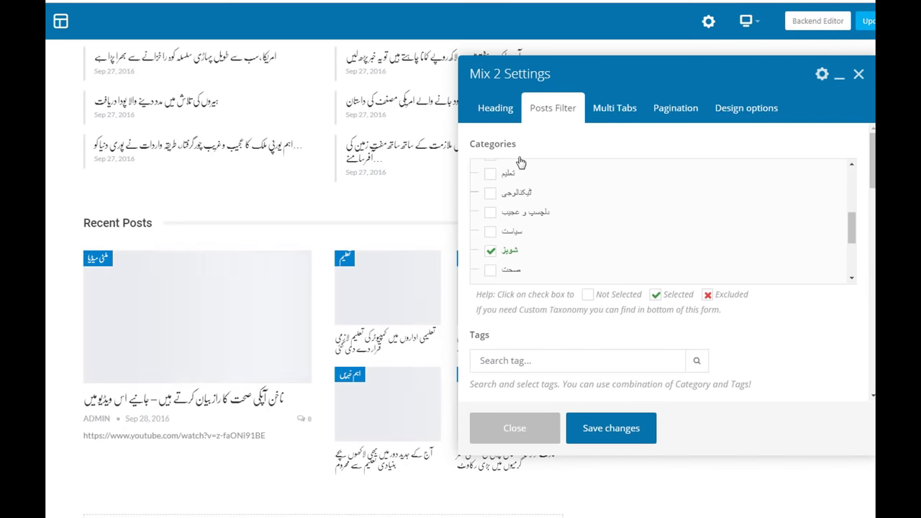
Set the Mix 2 block's custom name to شوبز, save the settings and close them
left_click(490, 109)
left_click(523, 164)
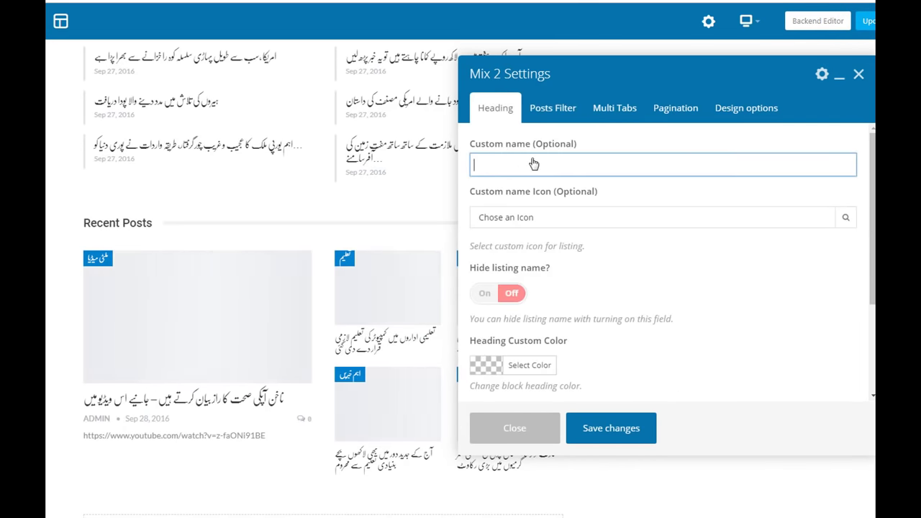
type("شوبز")
left_click(540, 109)
left_click(605, 428)
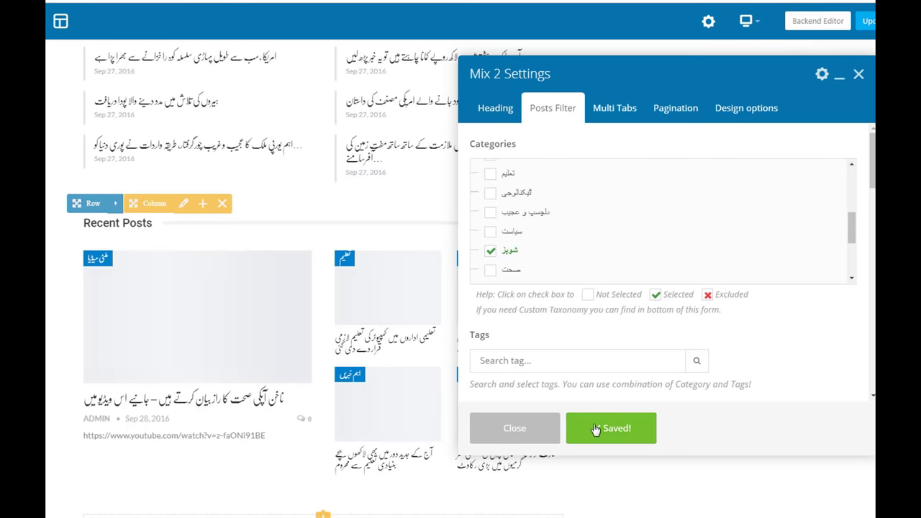
left_click(515, 430)
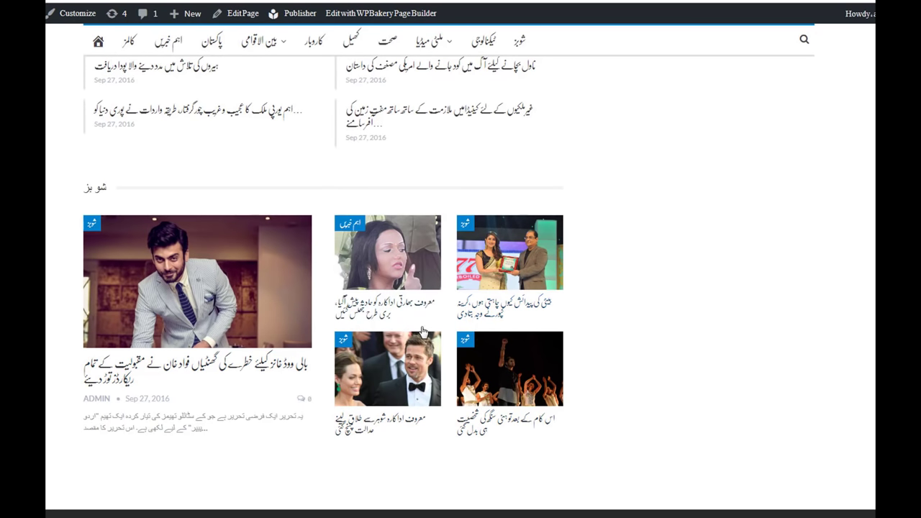
Examine the new شوبز block on the live page and review the post blocks and their column controls in the page editor
left_click_drag(56, 166, 575, 430)
scroll(497, 294, "up", 12)
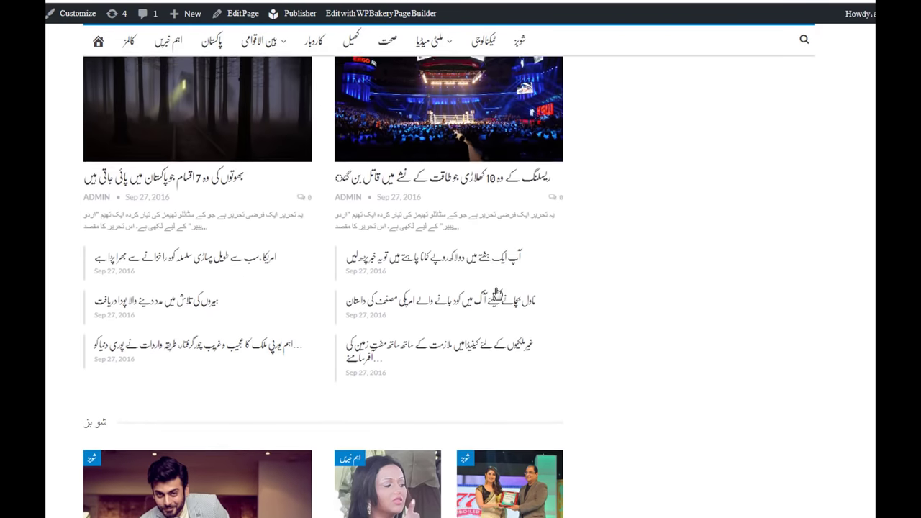
scroll(497, 294, "up", 10)
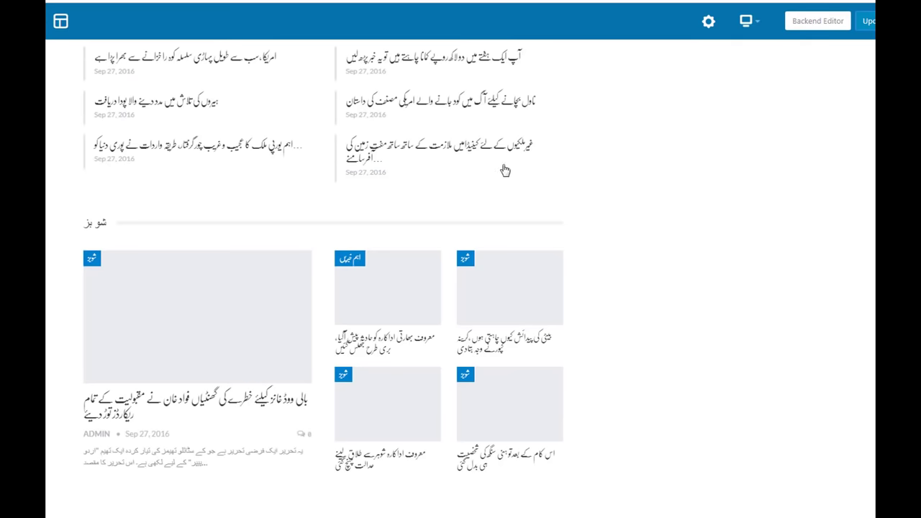
scroll(553, 280, "up", 8)
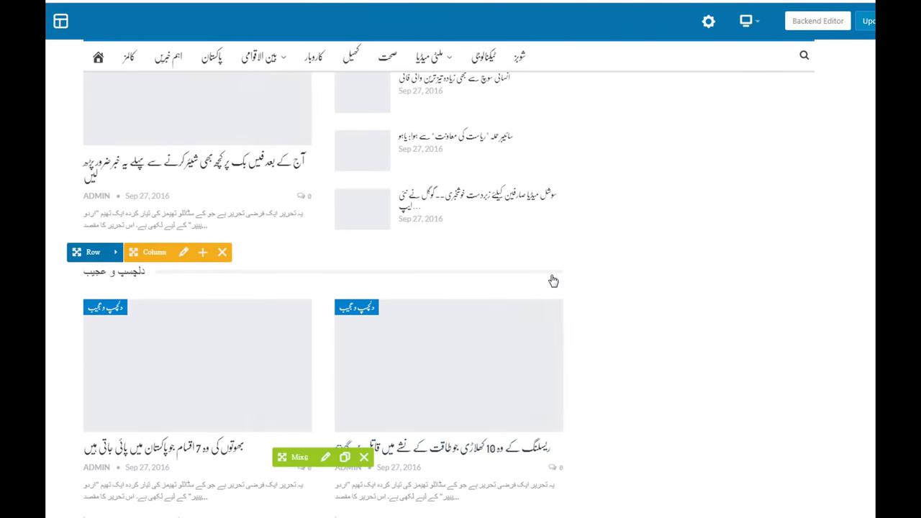
scroll(554, 281, "up", 10)
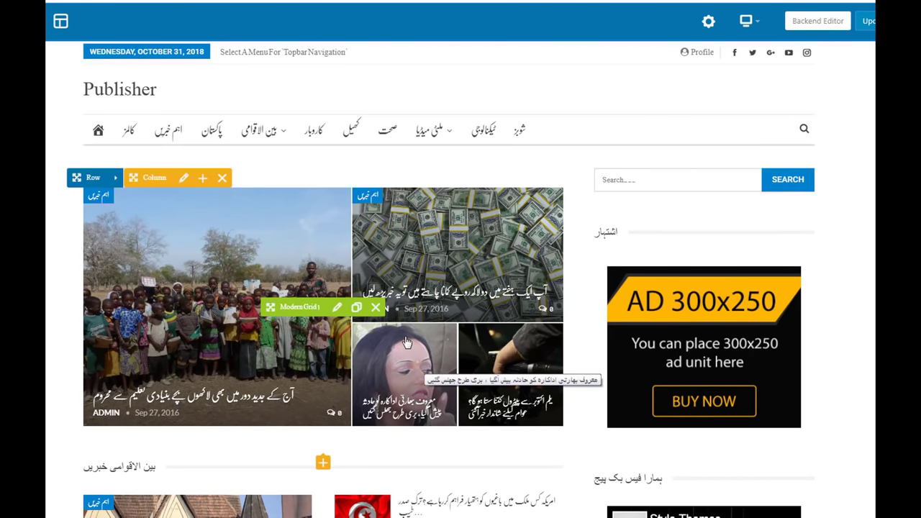
left_click_drag(387, 326, 597, 469)
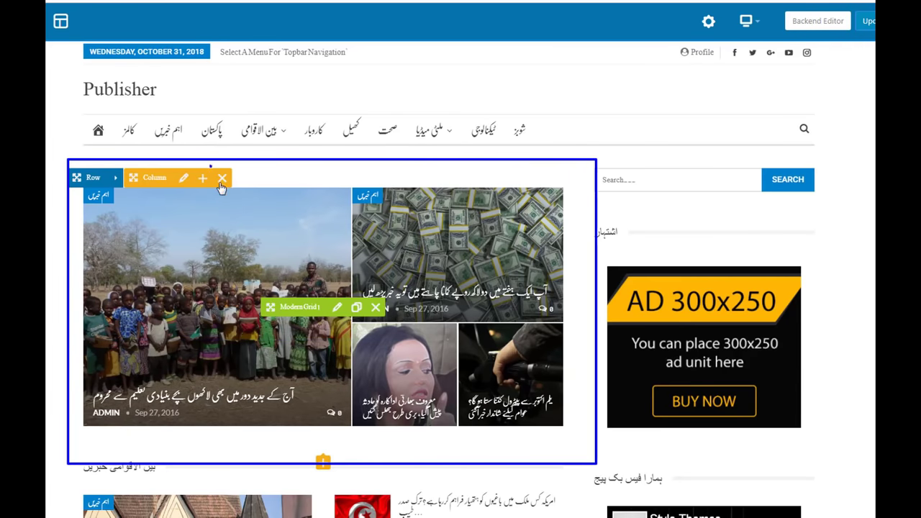
left_click_drag(221, 186, 243, 202)
scroll(259, 209, "down", 4)
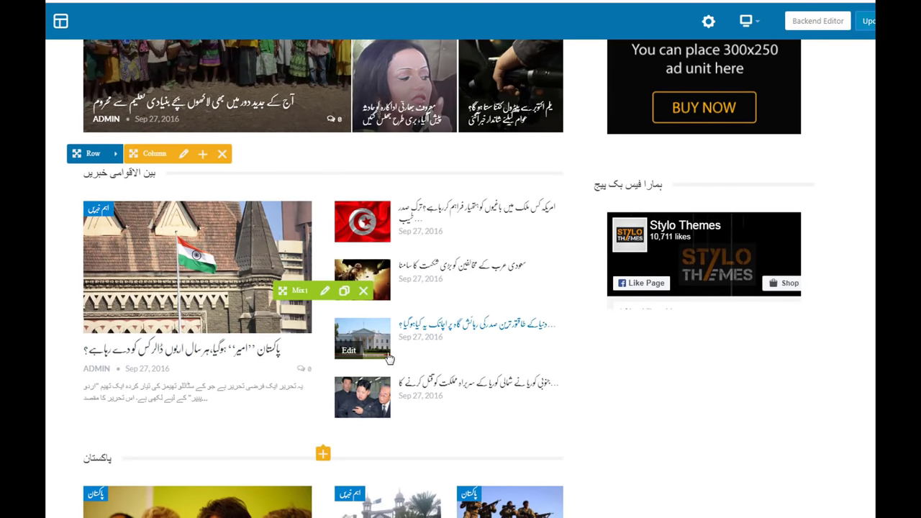
left_click_drag(209, 138, 258, 173)
scroll(454, 335, "down", 3)
scroll(455, 337, "up", 6)
scroll(456, 337, "up", 2)
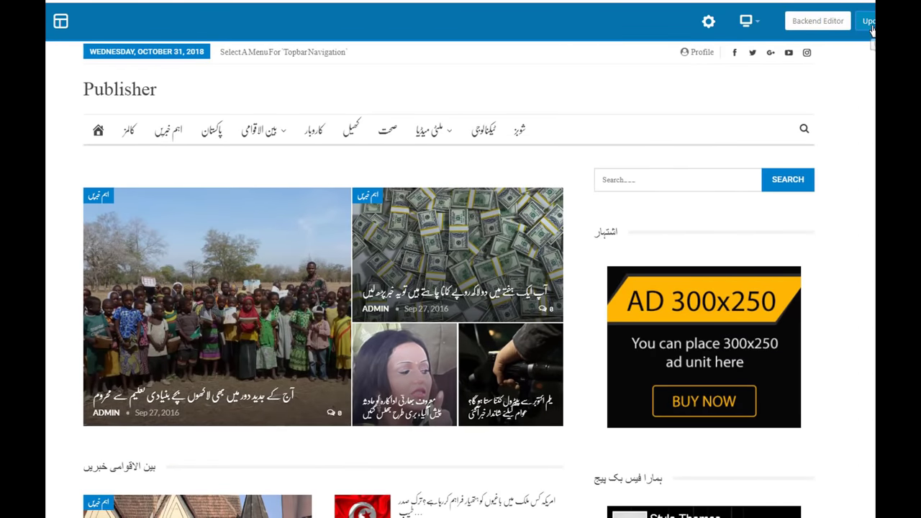
Update the page and look over the sidebar's search, اشتہار and ہمارا فیس بک پیج sections
scroll(461, 288, "down", 3)
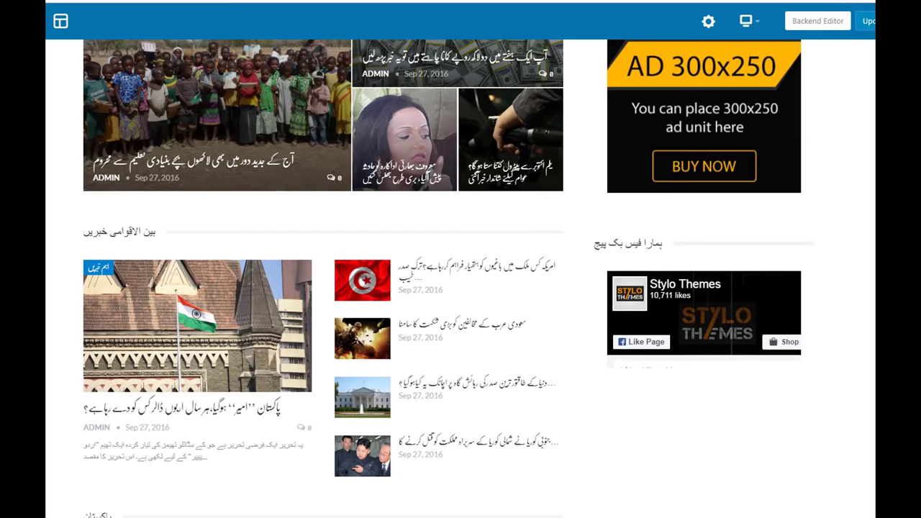
scroll(695, 382, "up", 2)
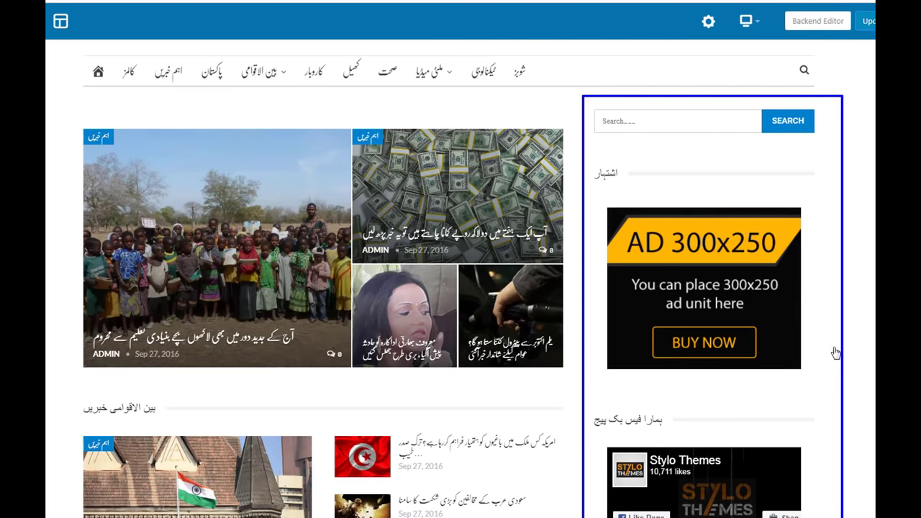
scroll(827, 341, "down", 5)
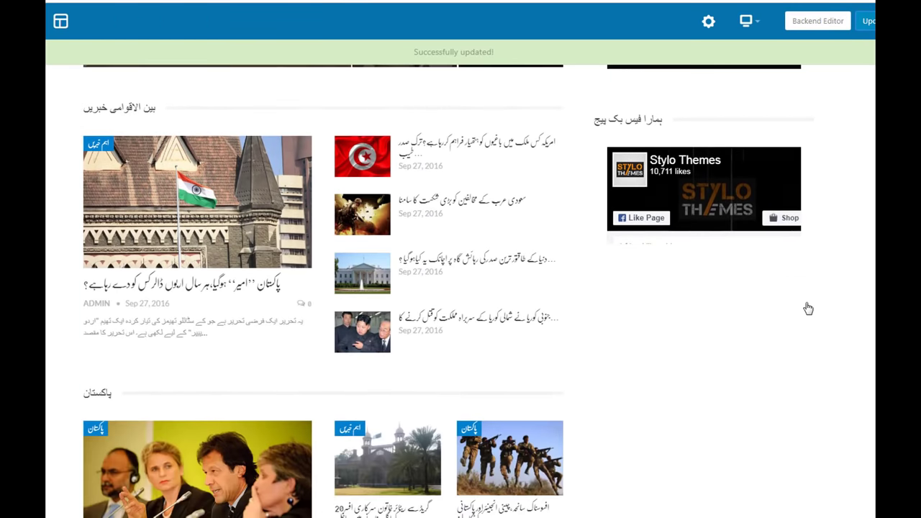
scroll(806, 297, "up", 7)
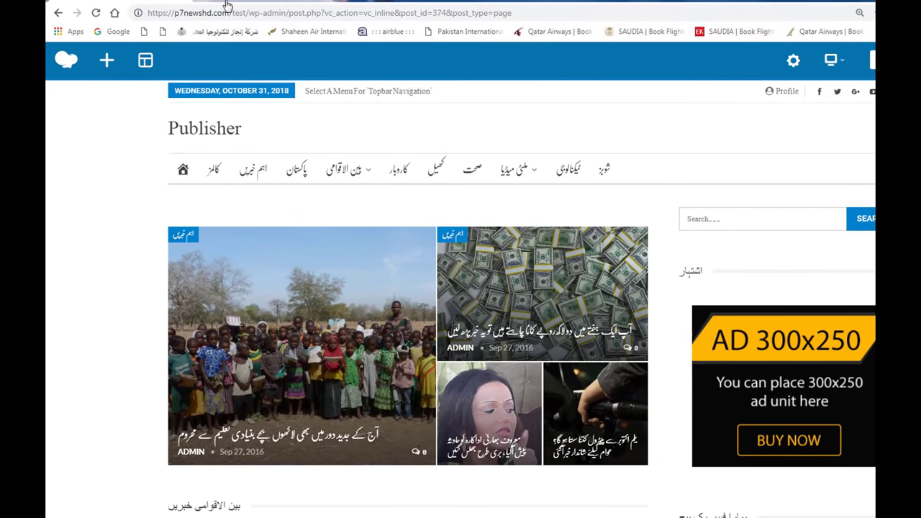
Switch to the live site, go to its admin dashboard and open the Widgets screen
left_click(225, 6)
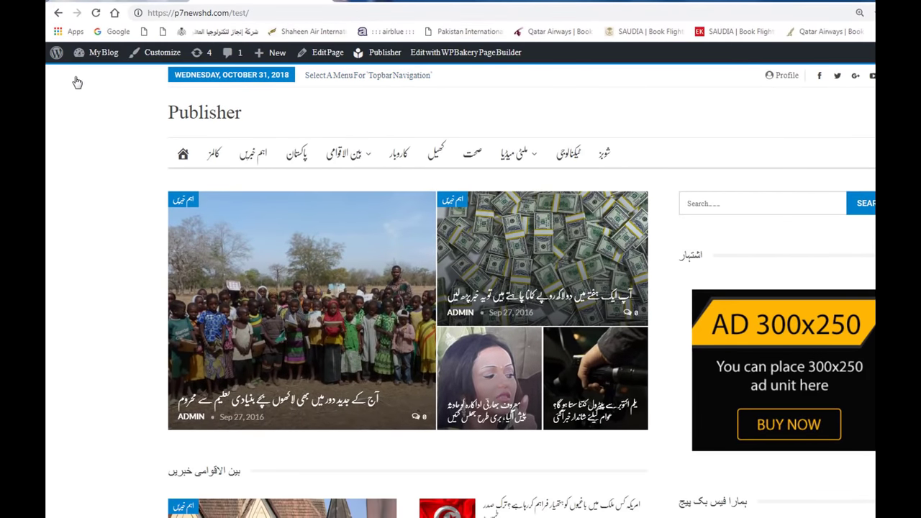
mouse_move(74, 63)
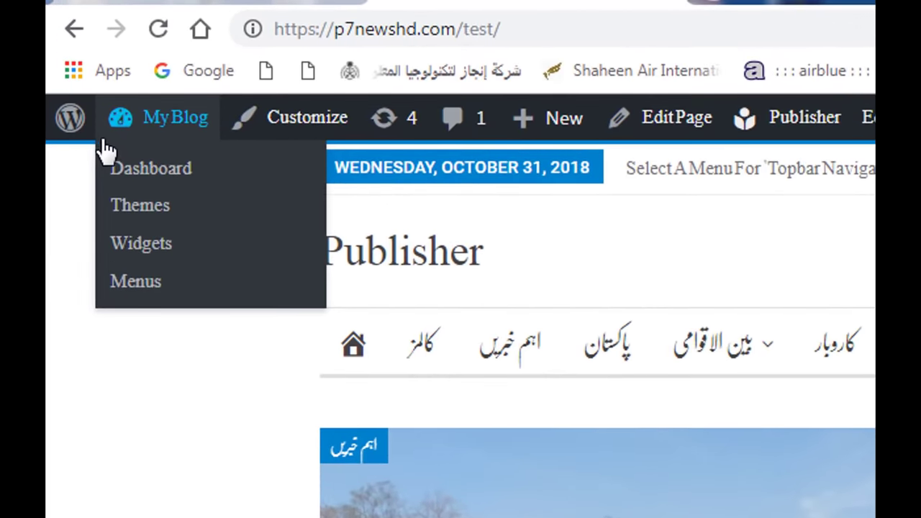
left_click(173, 176)
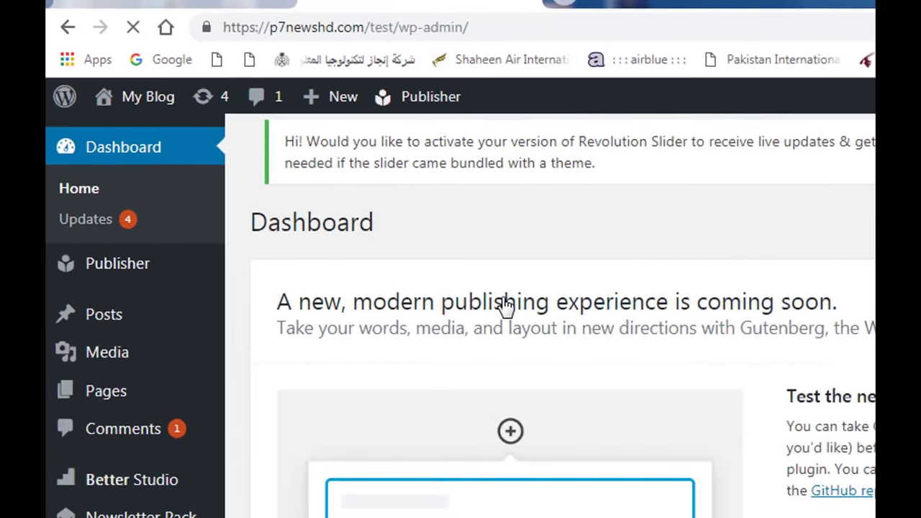
scroll(432, 280, "down", 5)
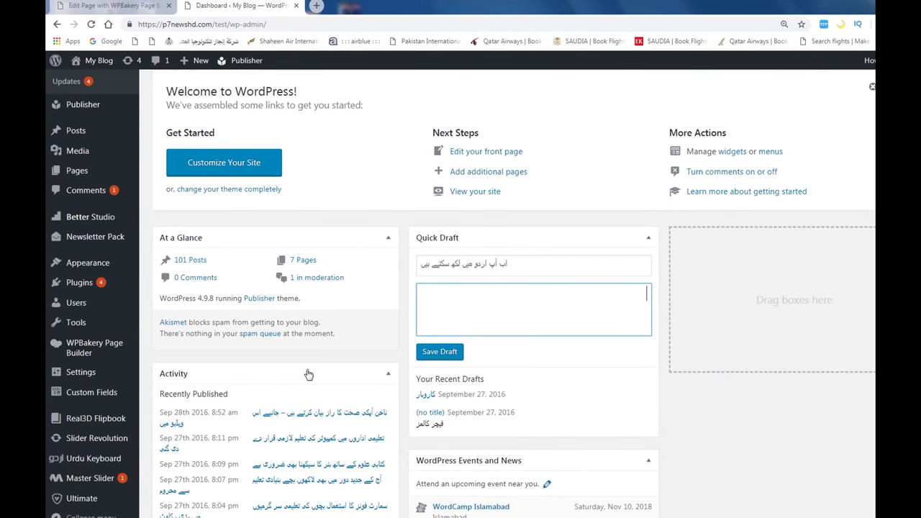
mouse_move(105, 266)
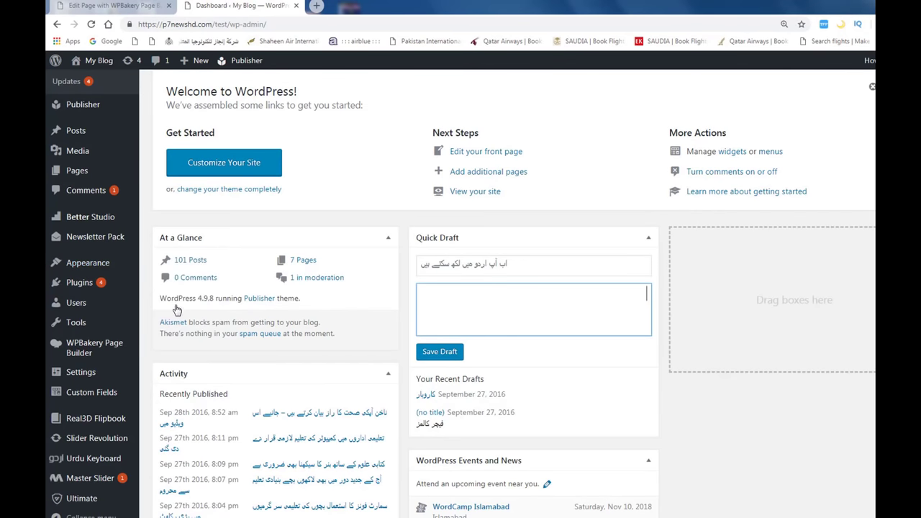
left_click(161, 300)
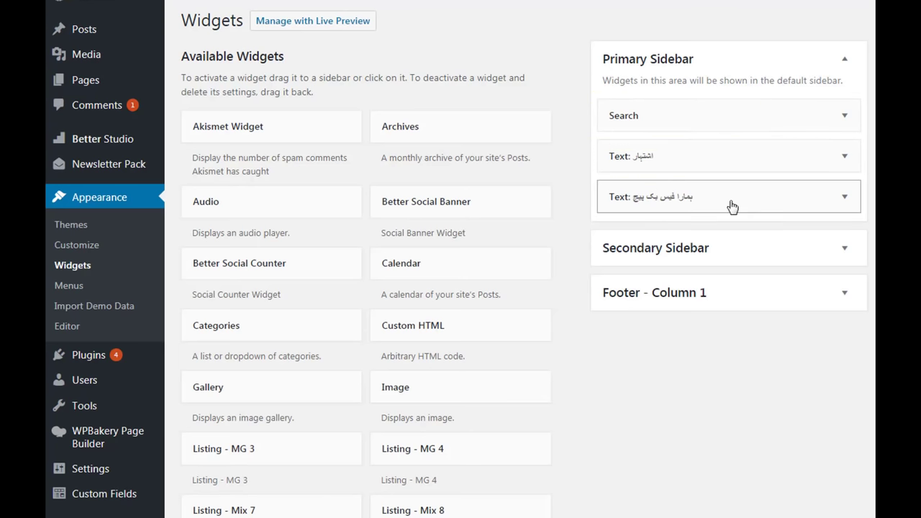
In the Primary Sidebar's ہمارا فیس بک پیج text widget, replace the Facebook page name in the iframe address with pakurdutube
left_click(845, 198)
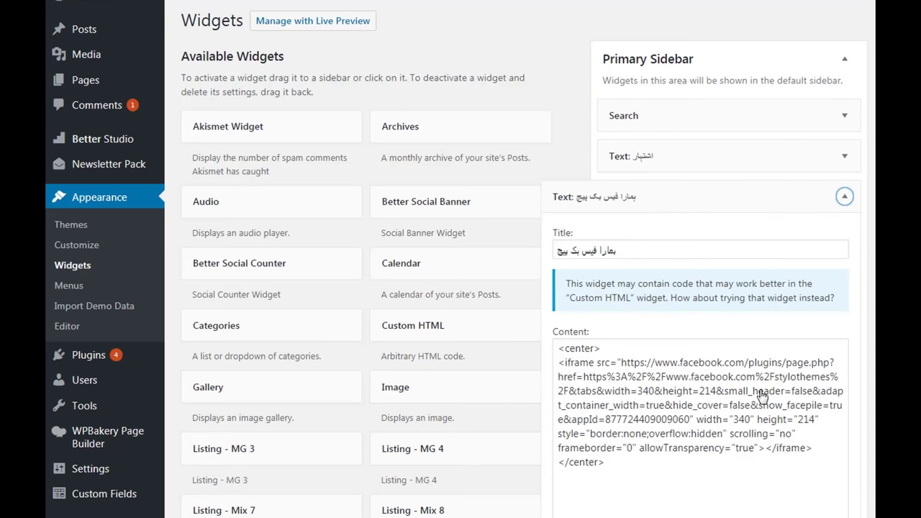
left_click(829, 377)
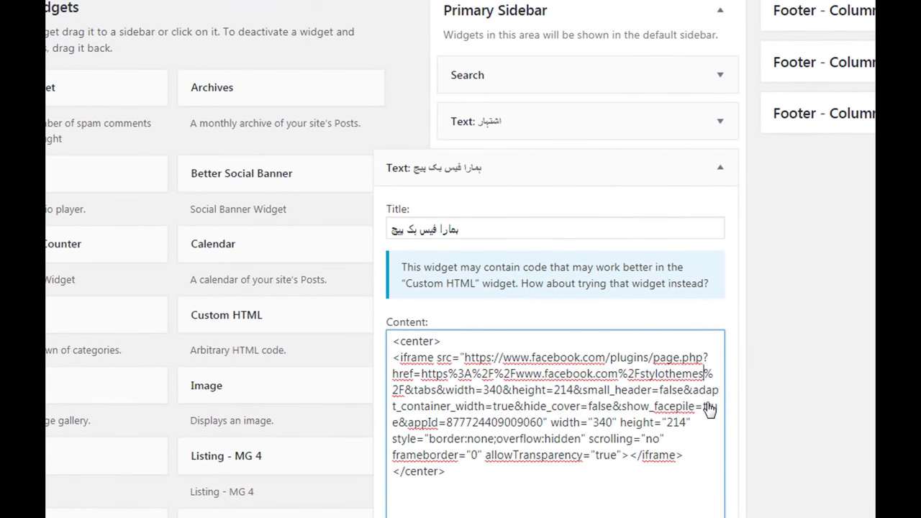
key("BackSpace")
key("BackSpace")
key("BackSpace")
key("BackSpace")
key("BackSpace")
key("BackSpace")
key("BackSpace")
key("BackSpace")
key("BackSpace")
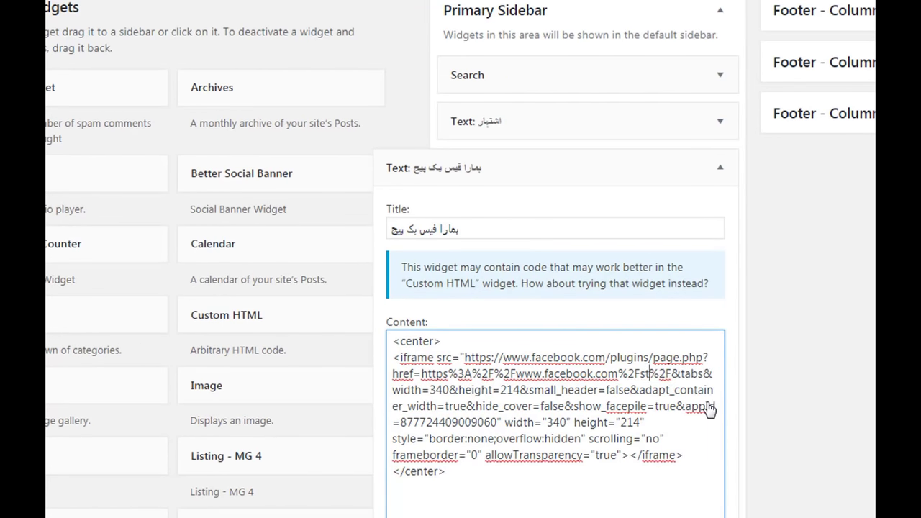
key("BackSpace")
key("BackSpace")
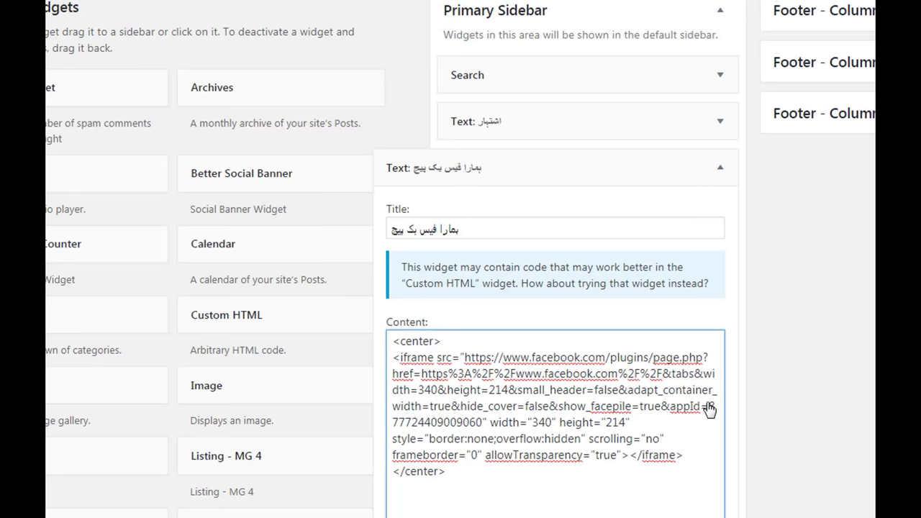
type("pakurdu")
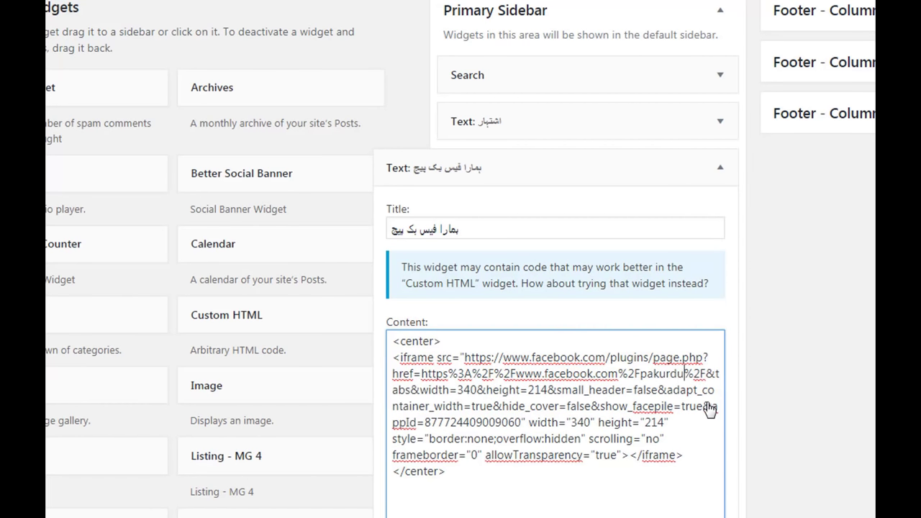
type("tube")
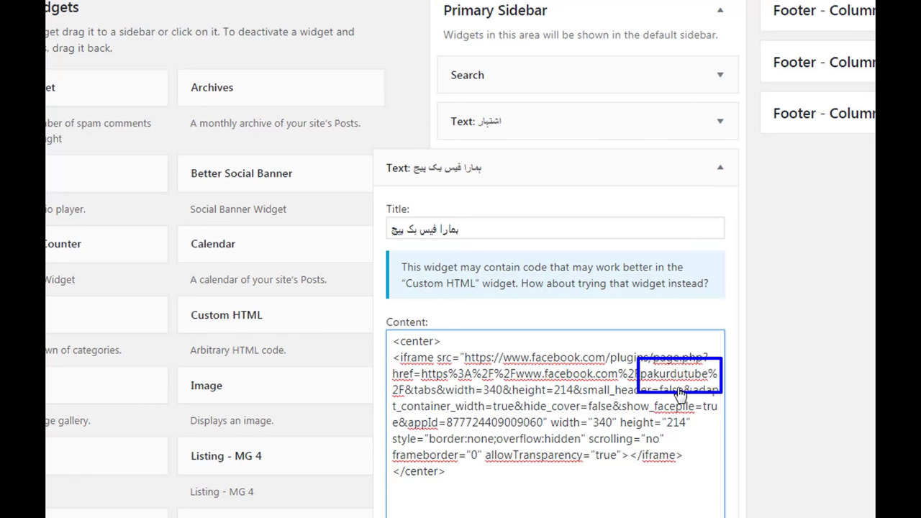
Save the ہمارا فیس بک پیج widget, close it and return to the home page in the page editor
scroll(518, 378, "down", 4)
scroll(488, 414, "down", 5)
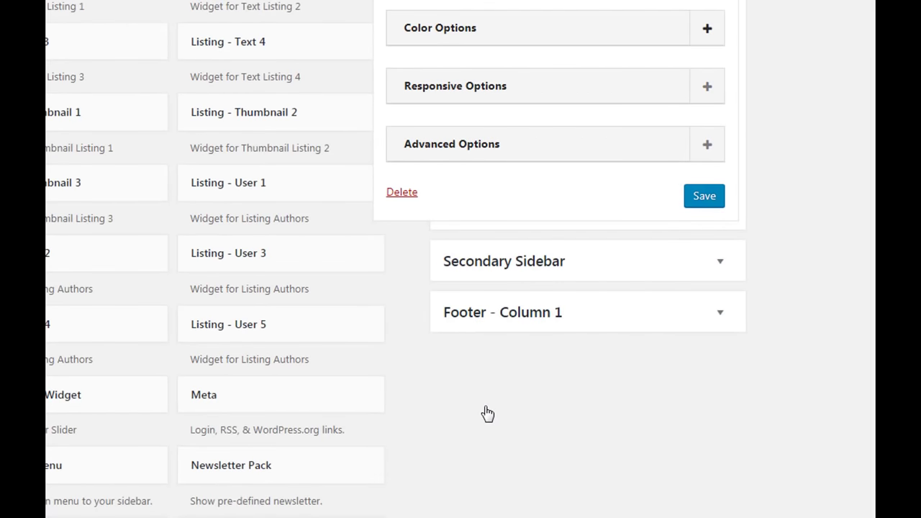
left_click(715, 200)
scroll(784, 295, "up", 5)
scroll(785, 294, "up", 1)
scroll(391, 244, "down", 6)
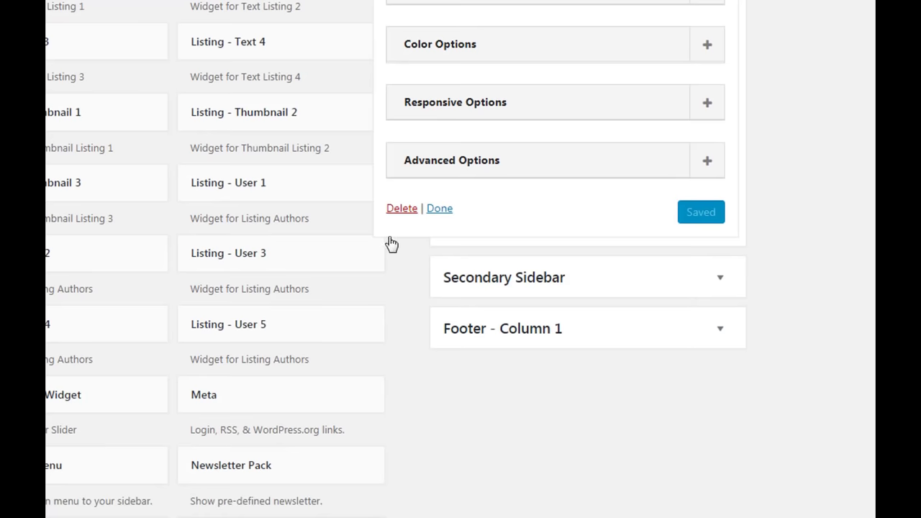
left_click(444, 214)
key("ctrl+shift+Tab")
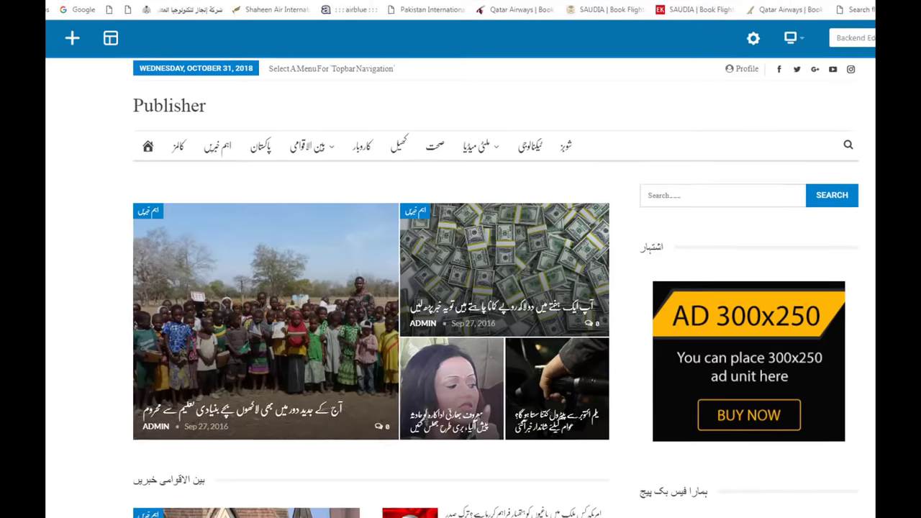
Reload the home page in the page editor, return to the Widgets screen and look through the available widgets
left_click(265, 21)
key("Return")
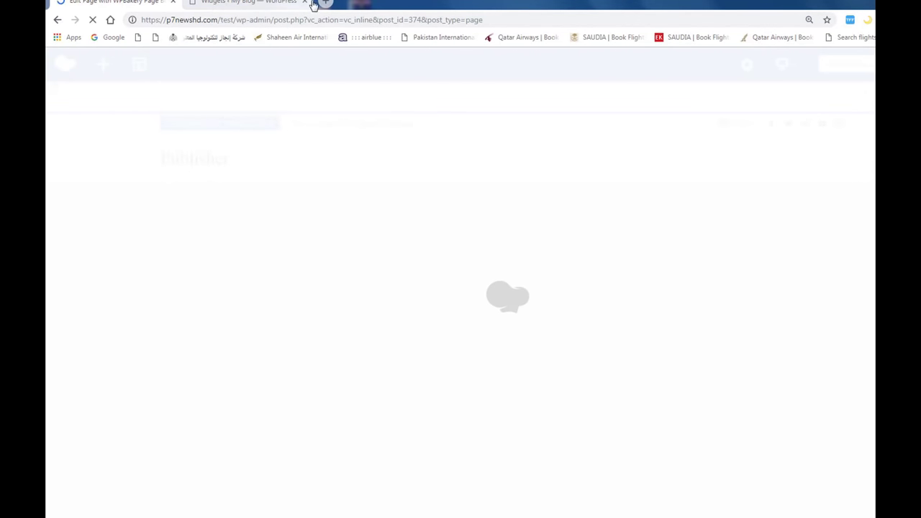
scroll(780, 288, "down", 3)
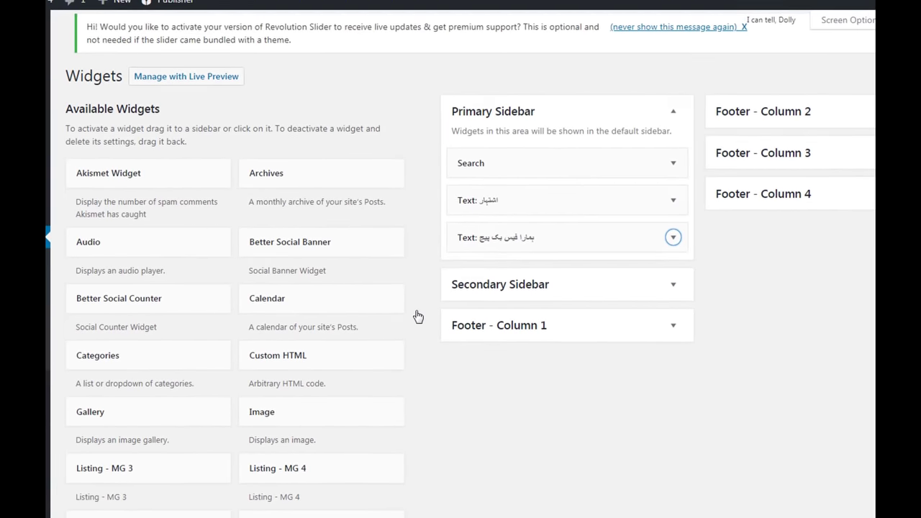
scroll(345, 324, "down", 3)
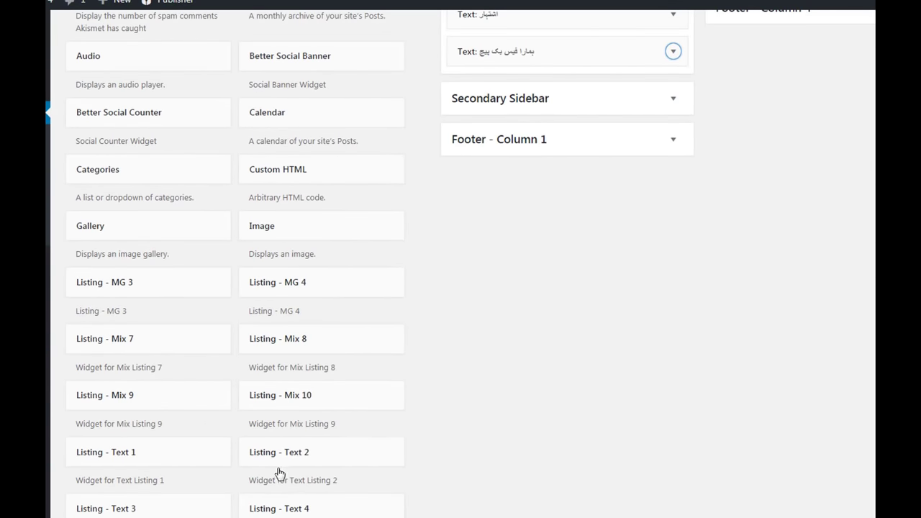
scroll(277, 468, "down", 3)
scroll(186, 295, "down", 8)
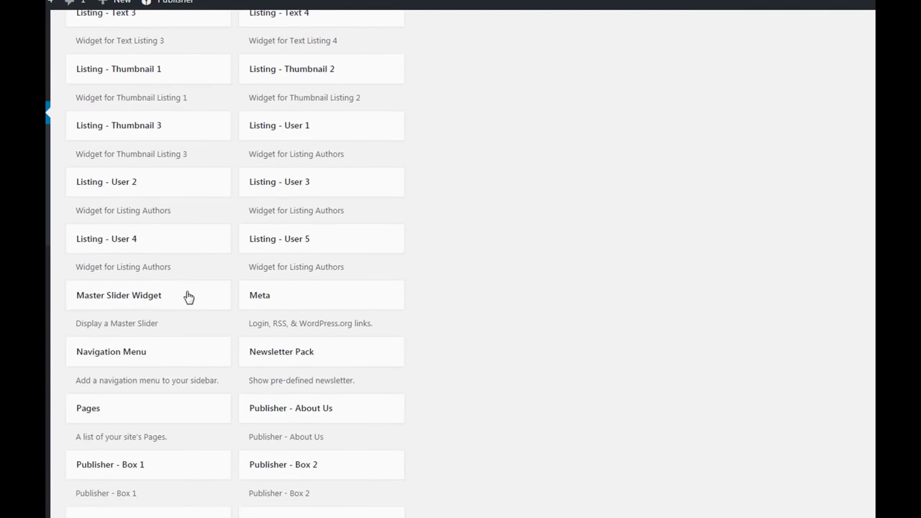
scroll(240, 374, "down", 3)
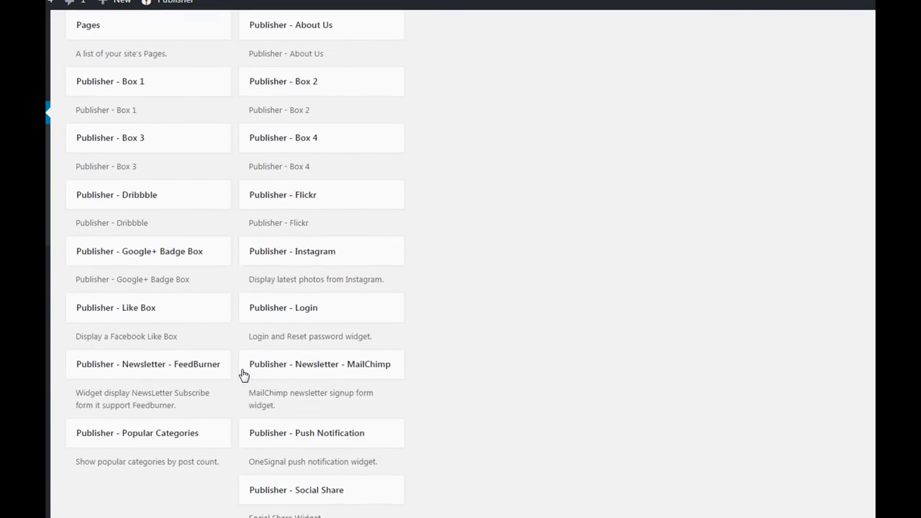
scroll(243, 375, "up", 11)
scroll(243, 375, "up", 6)
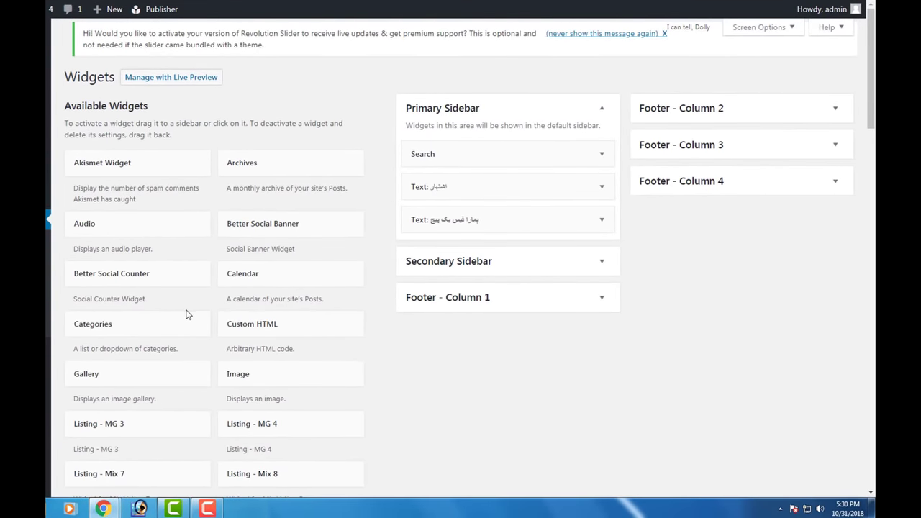
scroll(187, 314, "down", 15)
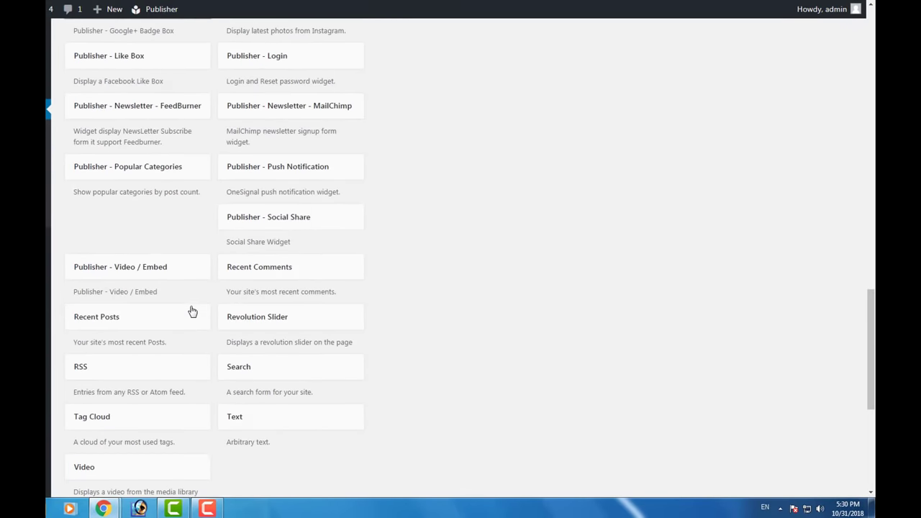
scroll(192, 310, "down", 3)
scroll(193, 310, "up", 6)
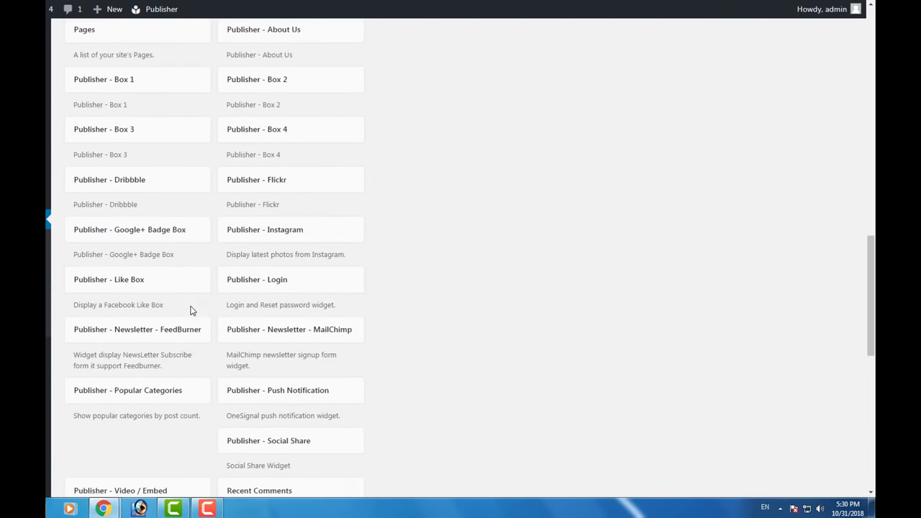
scroll(192, 311, "up", 5)
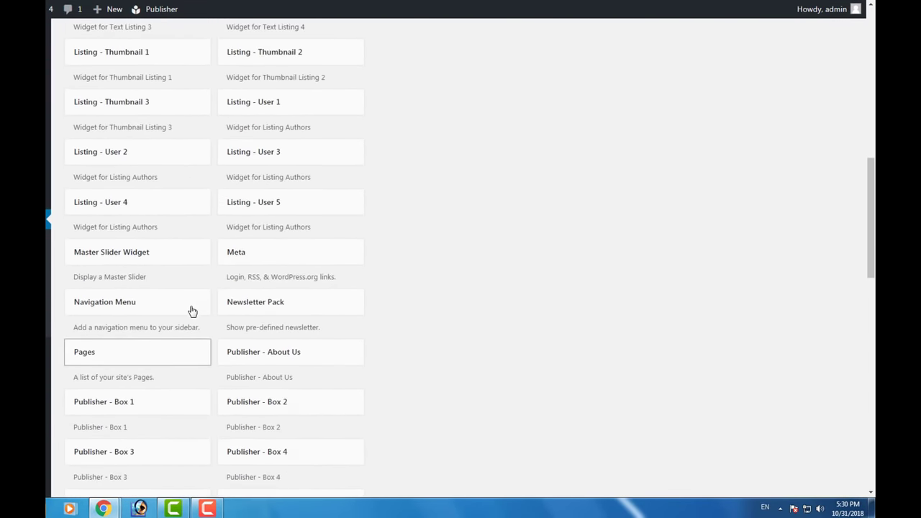
scroll(192, 311, "up", 4)
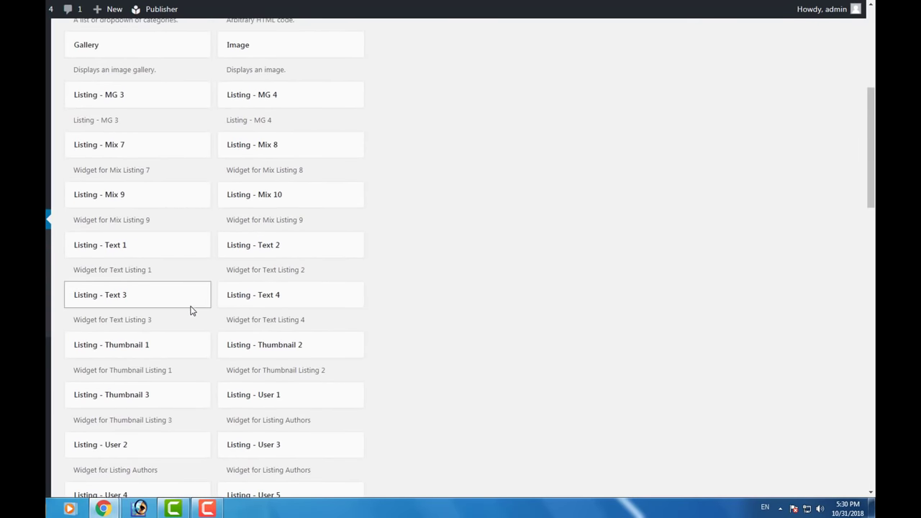
scroll(192, 311, "up", 2)
scroll(192, 311, "up", 3)
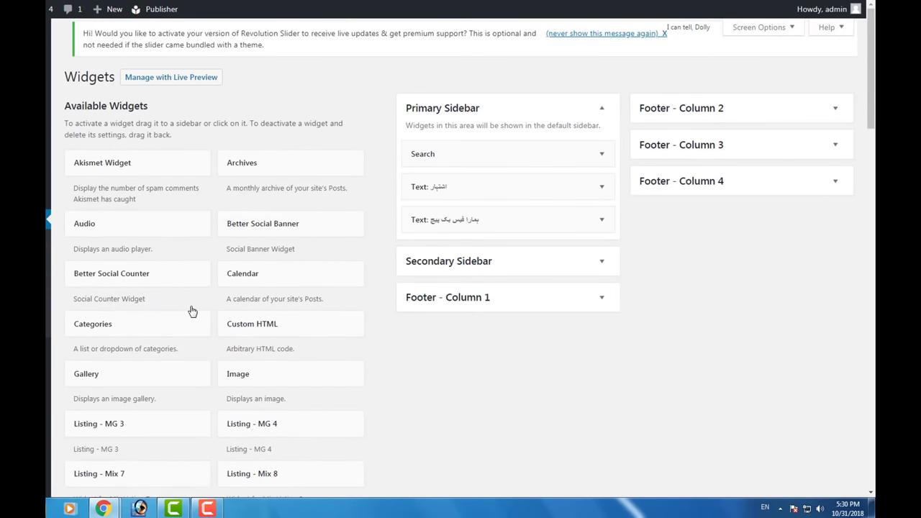
Add an Image widget below Search in the Primary Sidebar and upload glossy_button_blank_red_rec from the Desktop as its image
scroll(192, 311, "down", 1)
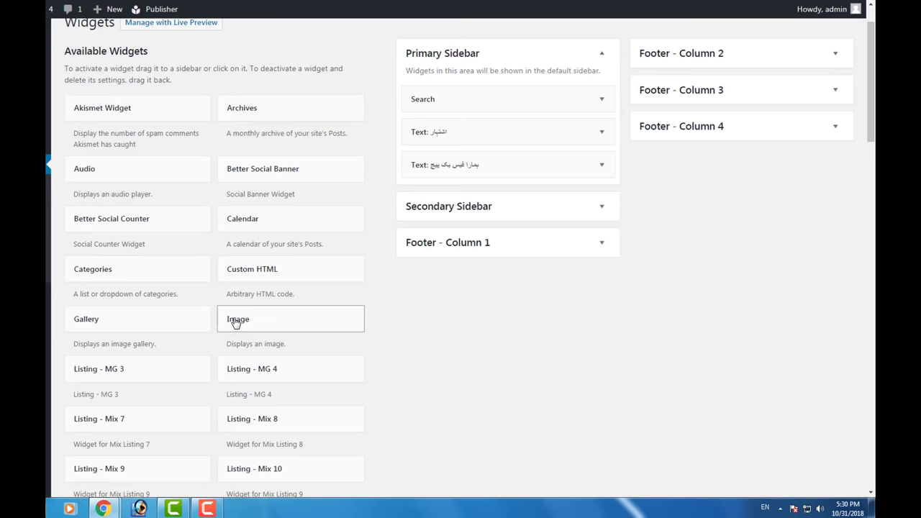
left_click_drag(285, 328, 436, 133)
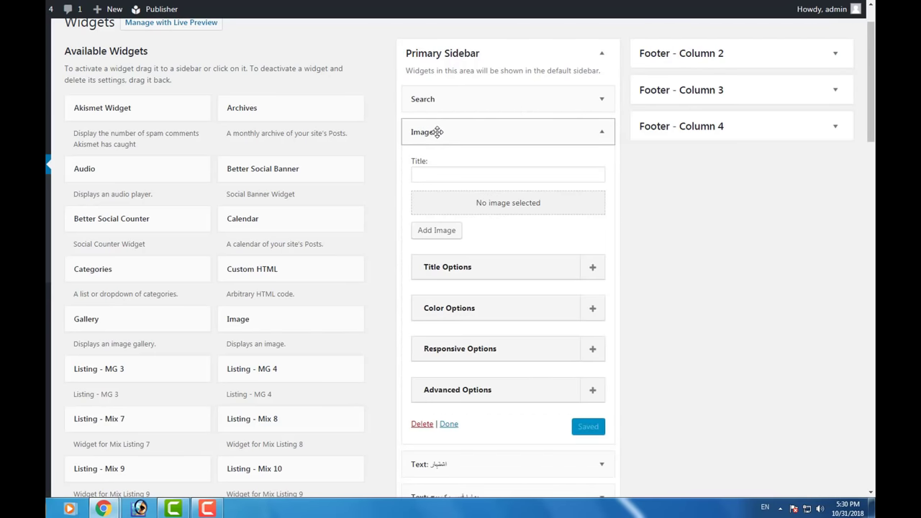
left_click(439, 231)
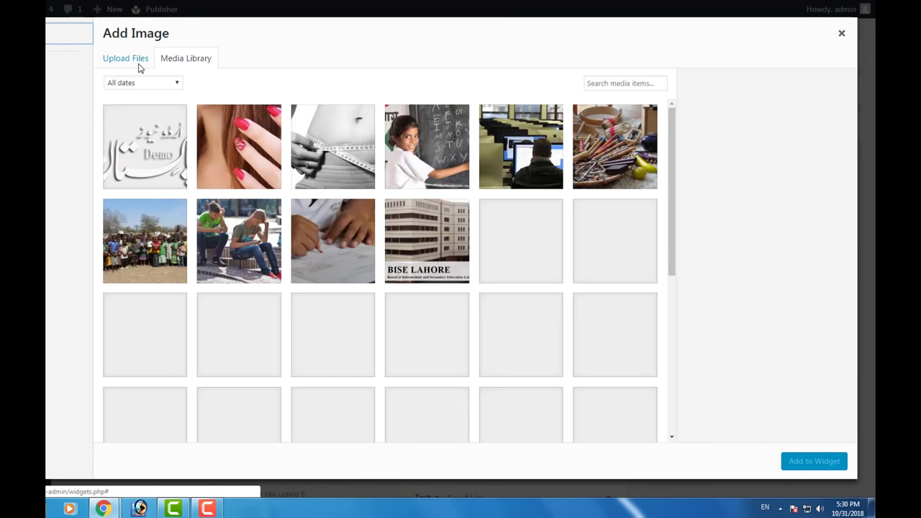
left_click(129, 60)
left_click(466, 249)
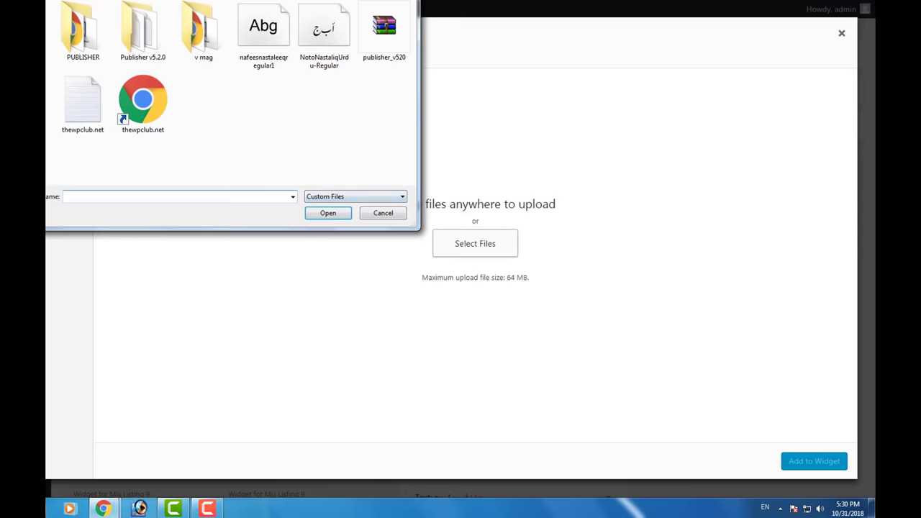
key("alt+Up")
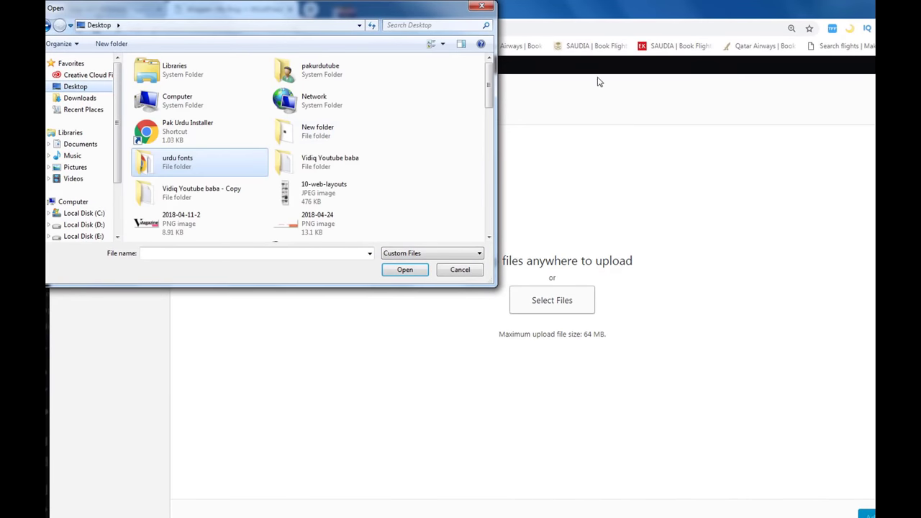
left_click_drag(489, 103, 491, 145)
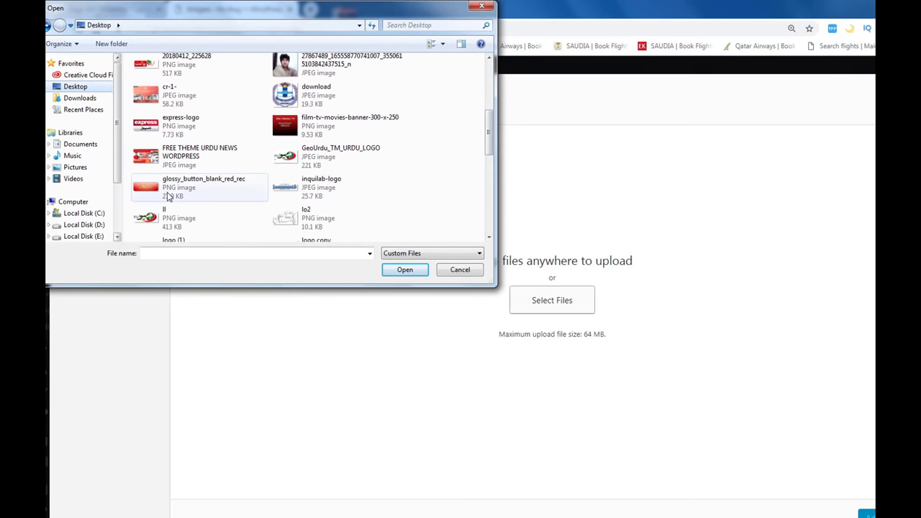
double_click(194, 193)
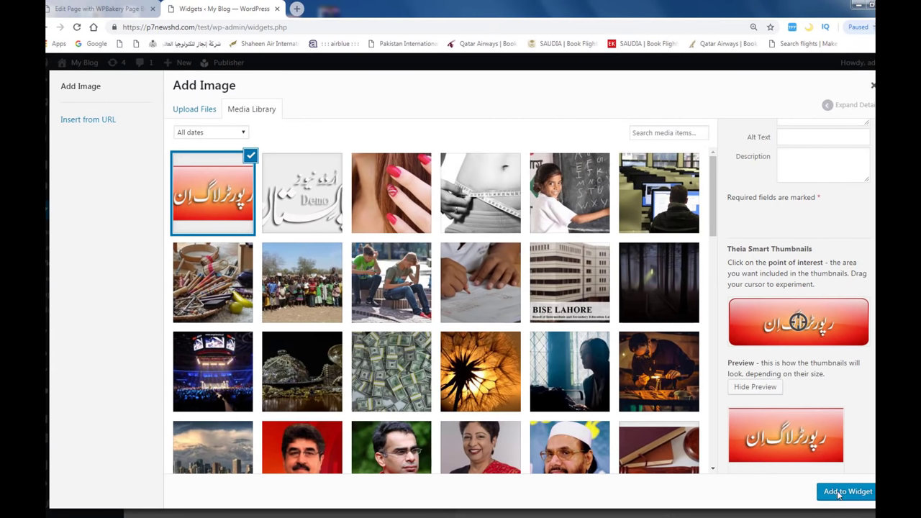
left_click(839, 493)
Save the Image widget without a link address and close it
scroll(716, 406, "down", 3)
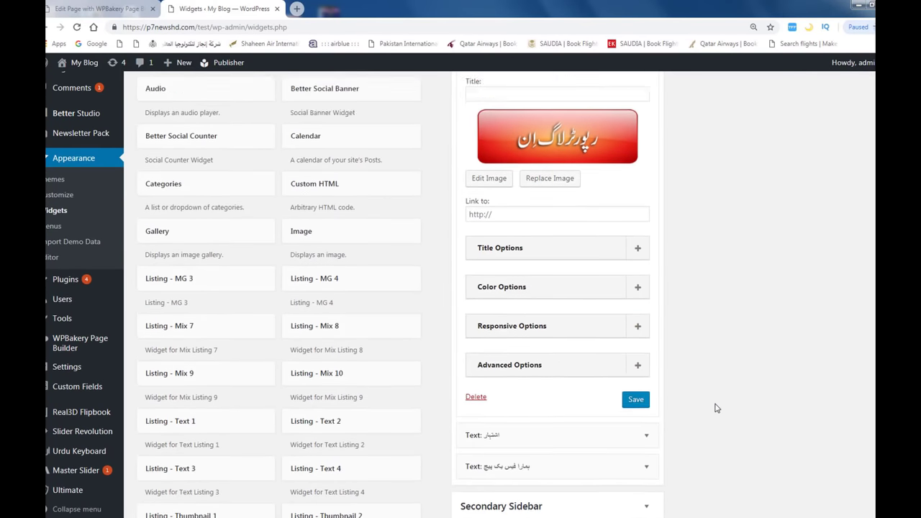
left_click(531, 238)
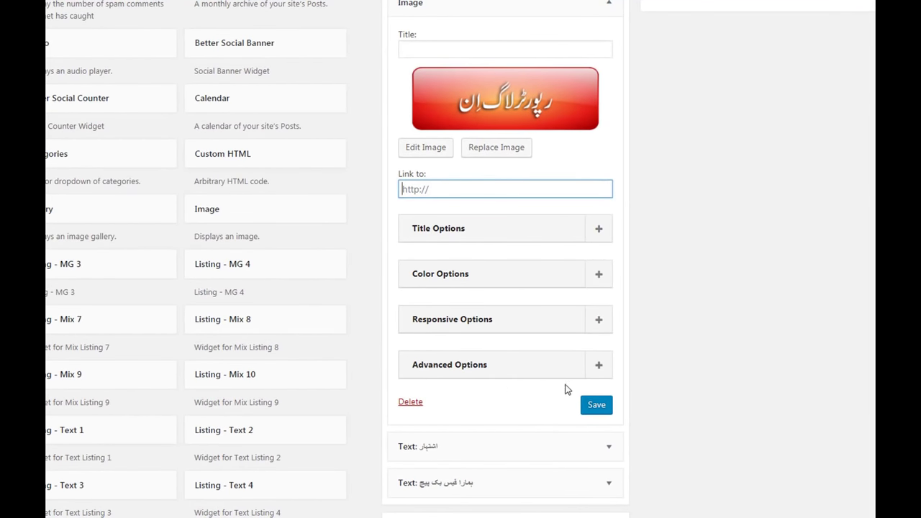
left_click(587, 406)
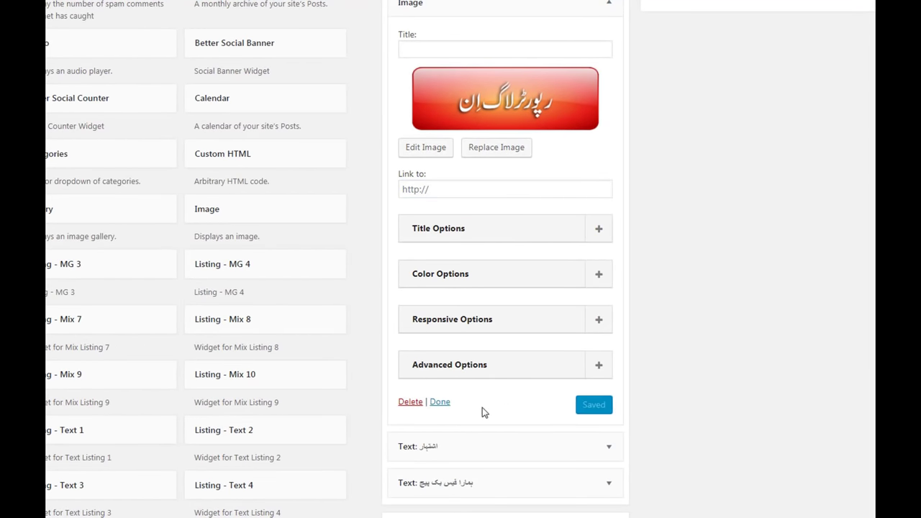
left_click(441, 402)
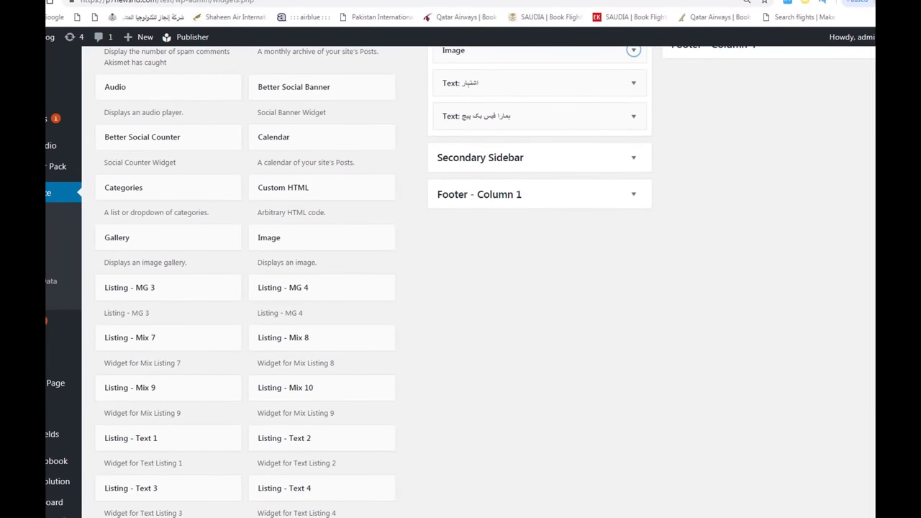
Visit the live site, check the home page's sidebar and return to the Widgets screen
mouse_move(48, 38)
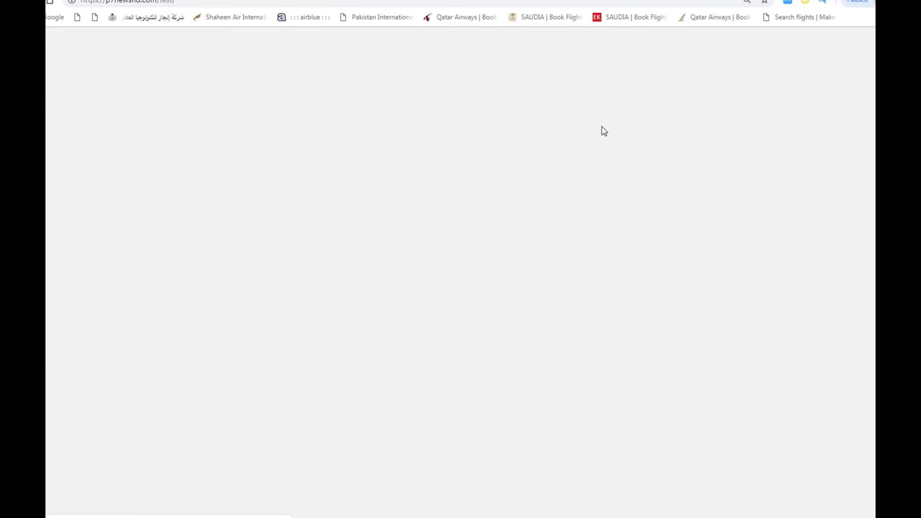
scroll(690, 319, "down", 5)
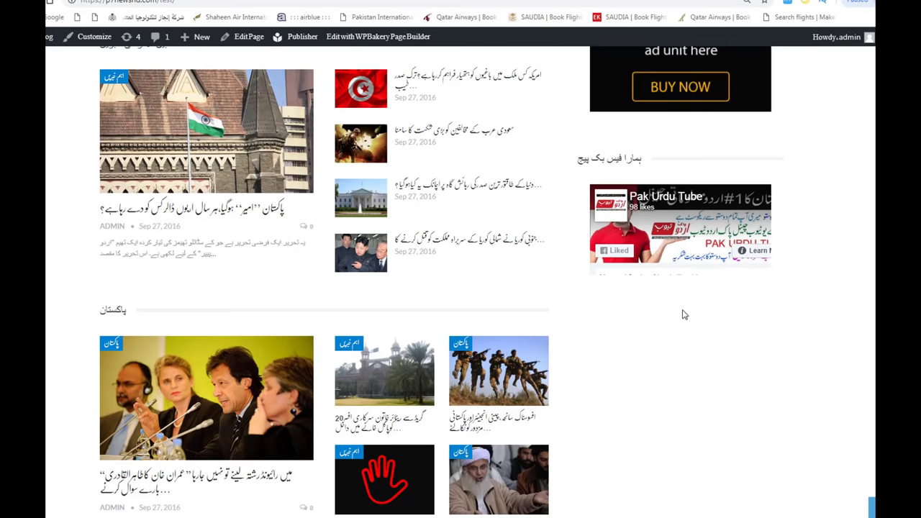
scroll(685, 315, "down", 2)
left_click_drag(623, 131, 737, 495)
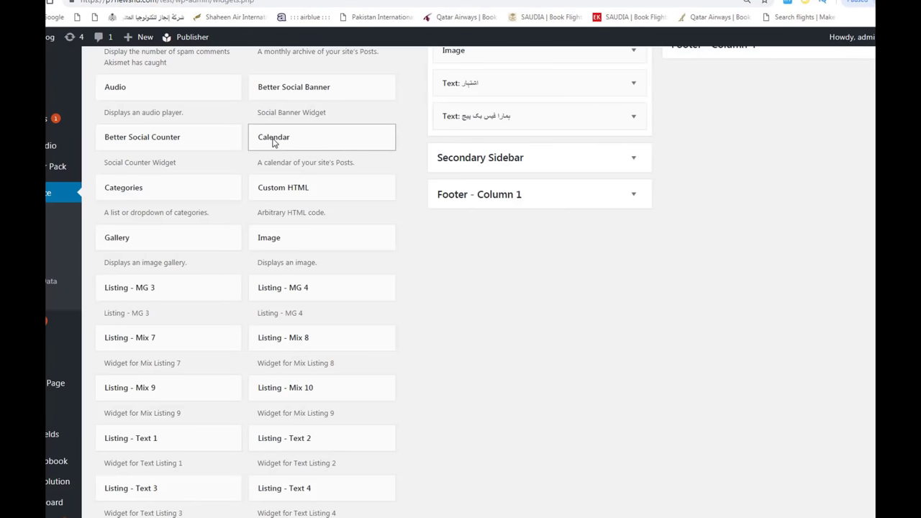
Add a Listing - Thumbnail 2 widget to the Primary Sidebar below the ہمارا فیس بک پیج text widget
scroll(309, 282, "down", 2)
scroll(331, 309, "up", 1)
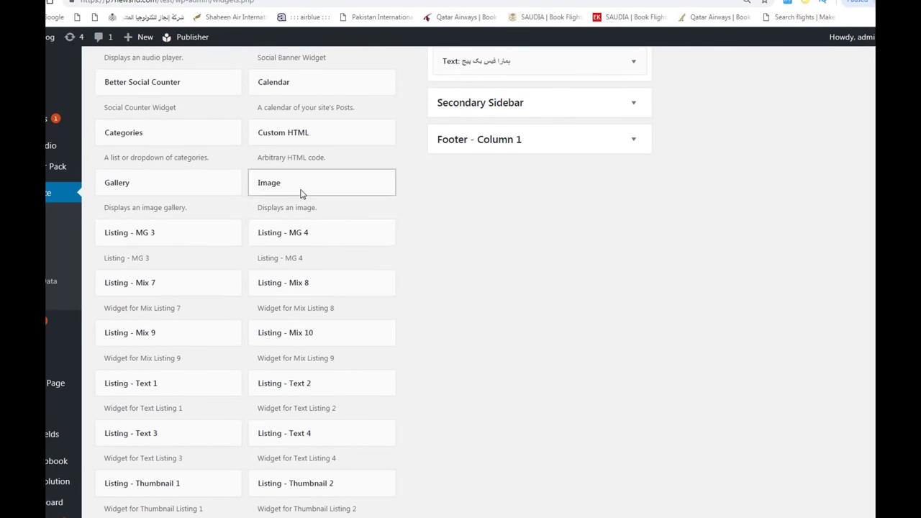
scroll(306, 200, "up", 2)
scroll(345, 317, "down", 1)
scroll(350, 321, "down", 1)
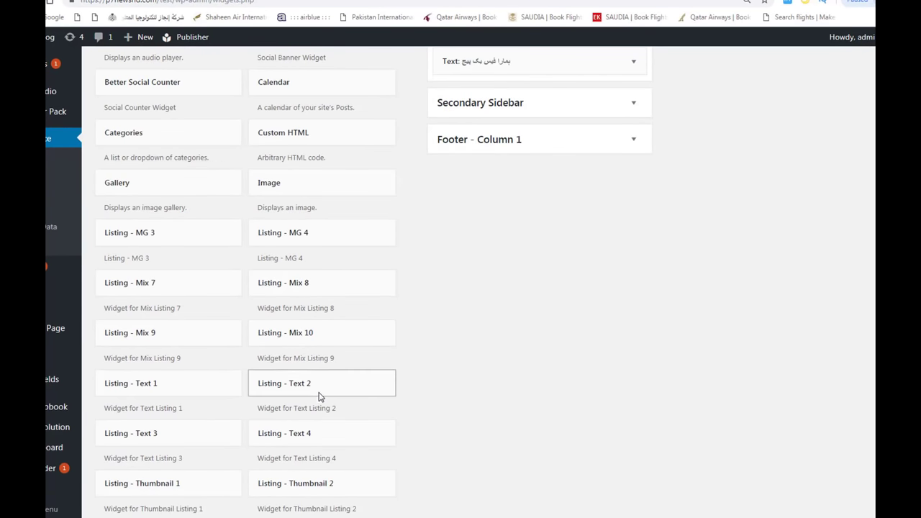
scroll(319, 396, "down", 1)
scroll(327, 382, "down", 1)
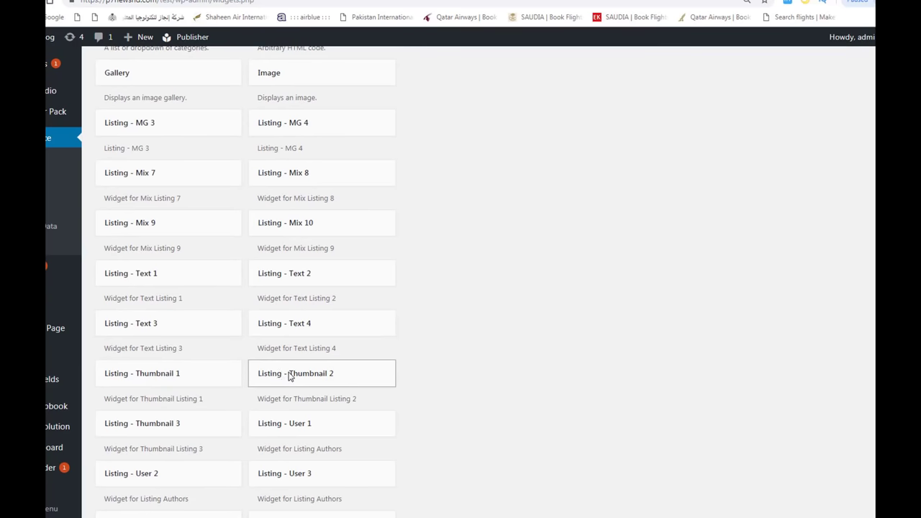
left_click_drag(290, 376, 483, 255)
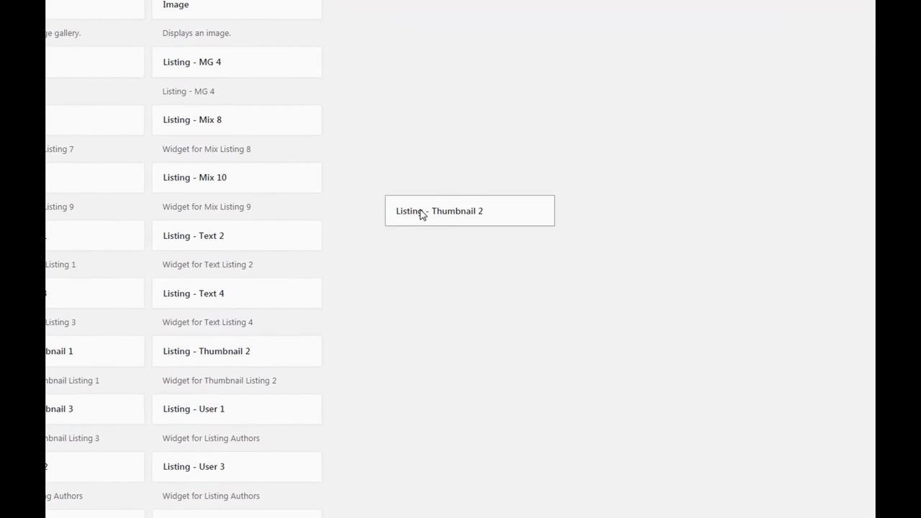
left_click_drag(421, 214, 393, 4)
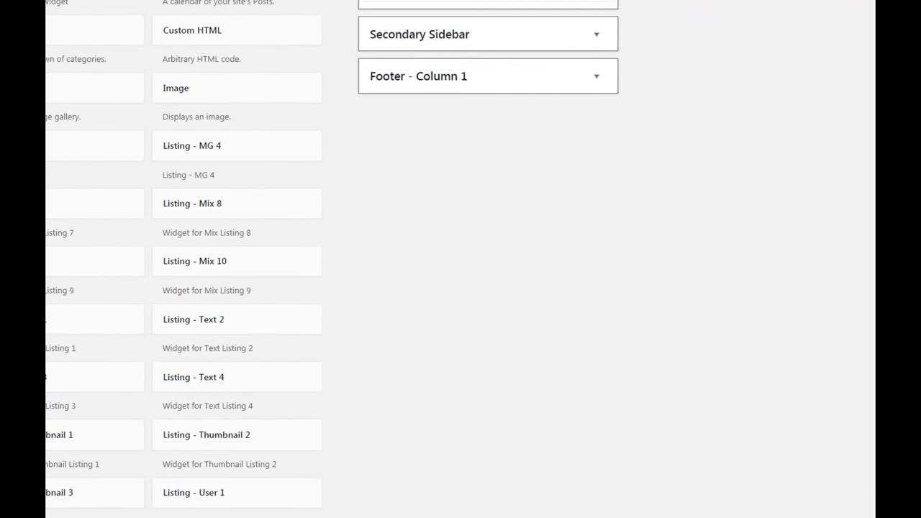
left_click(451, 104)
mouse_move(418, 87)
left_mouse_down()
mouse_move(422, 97)
mouse_move(421, 58)
mouse_move(427, 88)
mouse_move(418, 82)
left_mouse_up()
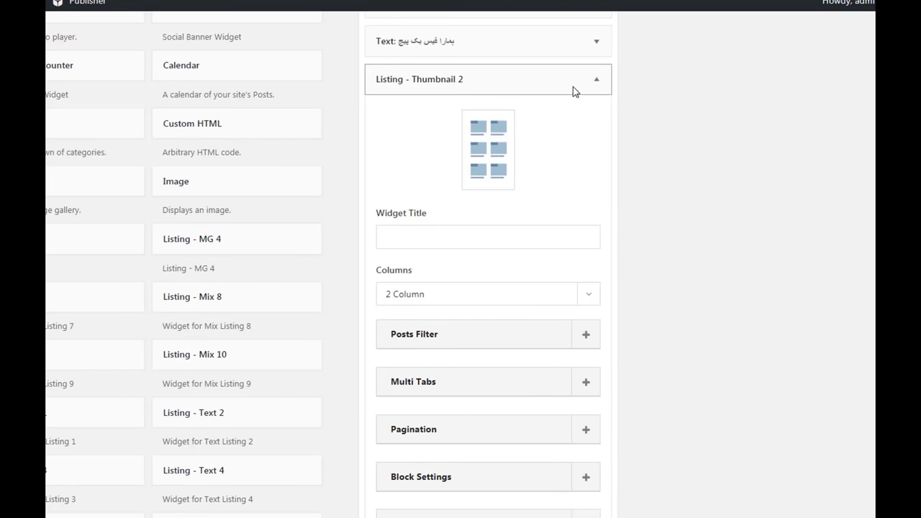
Title the Listing - Thumbnail 2 widget سب سے زیادہ پڑھی جانے والی خبریں and set its columns to 1 Column
left_click(597, 79)
left_click(597, 79)
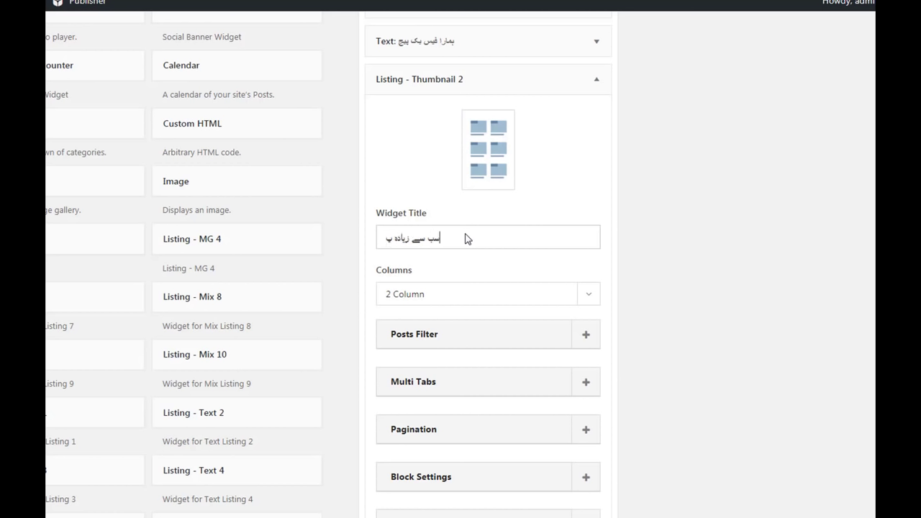
type("جانے والی خبریں")
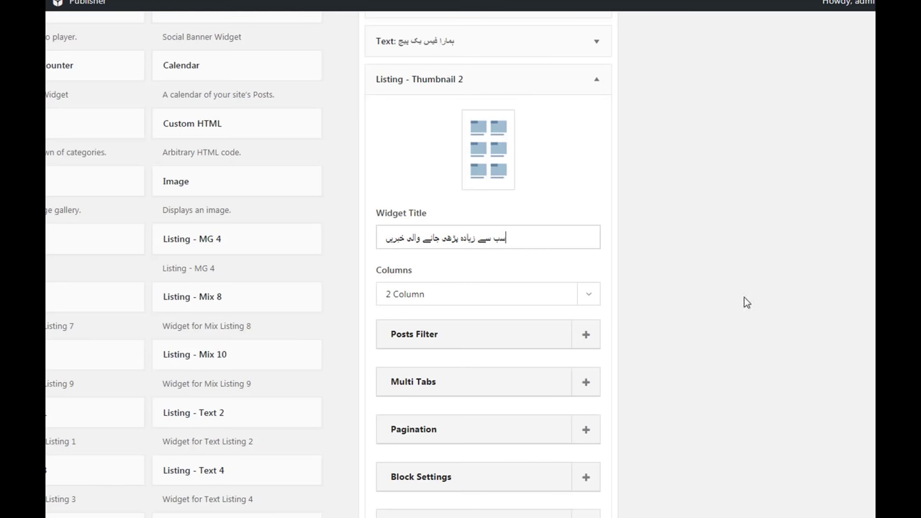
left_click(465, 296)
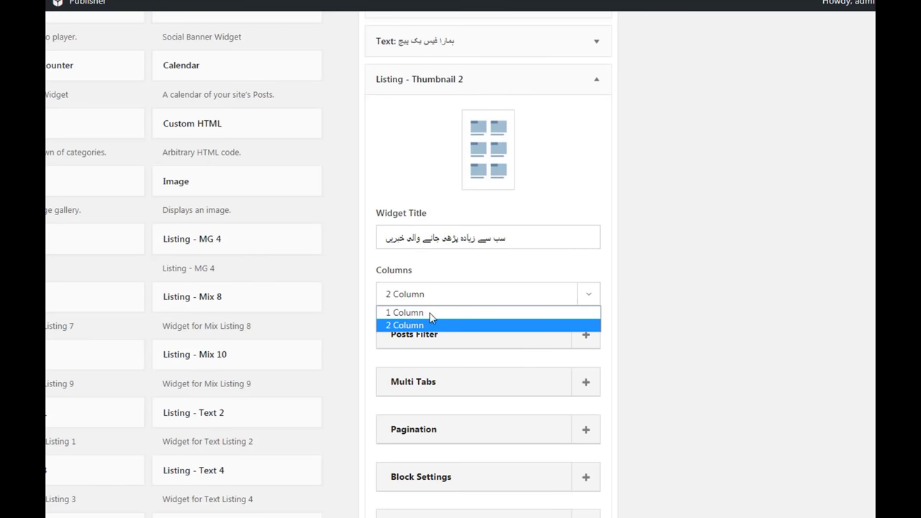
left_click(432, 313)
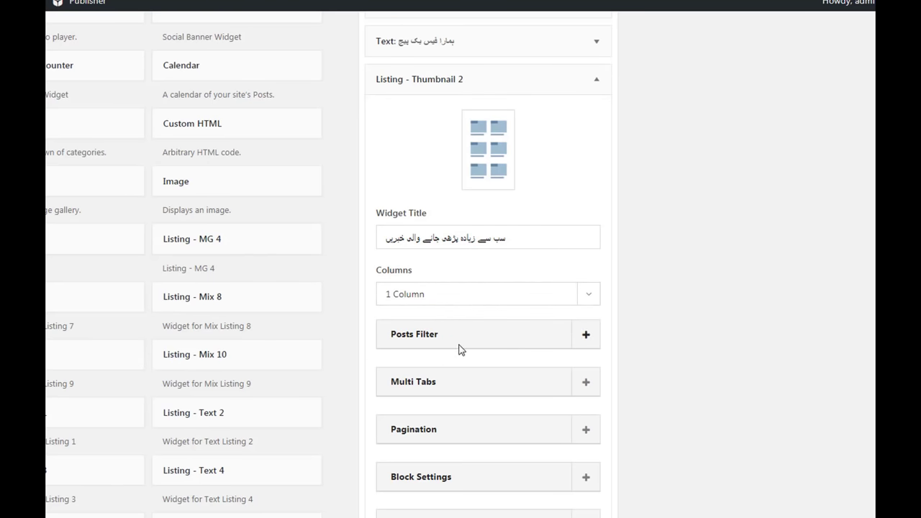
Filter the Listing - Thumbnail 2 widget's posts by the categories Uncategorized, آج کے کالمز and اہم خبریں
left_click(464, 336)
scroll(466, 338, "down", 1)
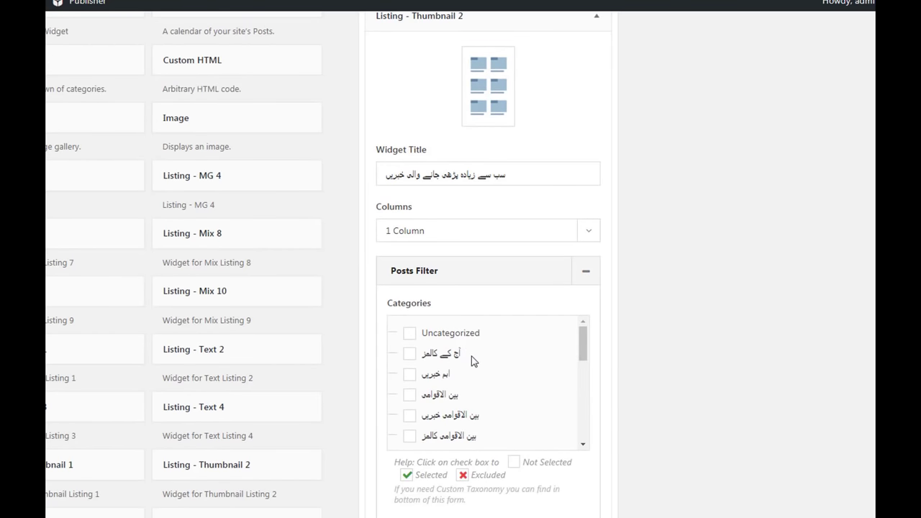
scroll(473, 361, "down", 1)
scroll(473, 360, "up", 2)
scroll(460, 366, "up", 1)
left_click(410, 398)
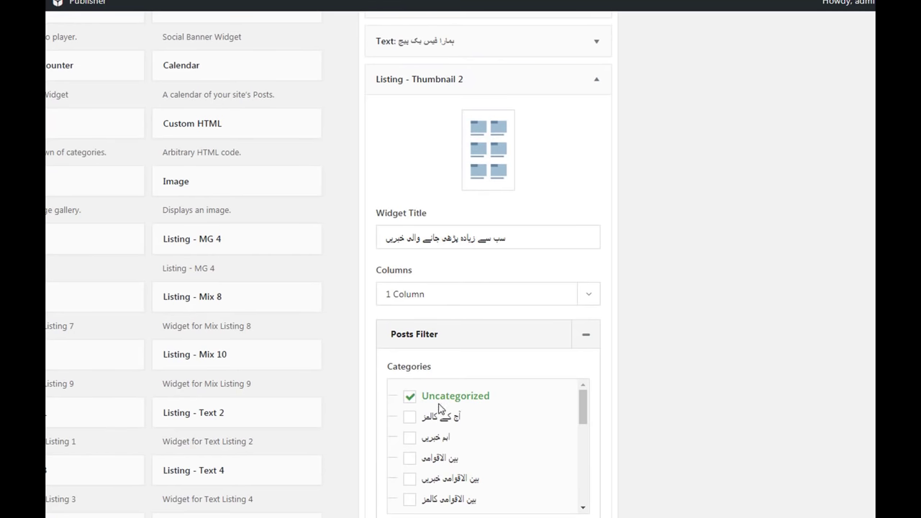
left_click(410, 418)
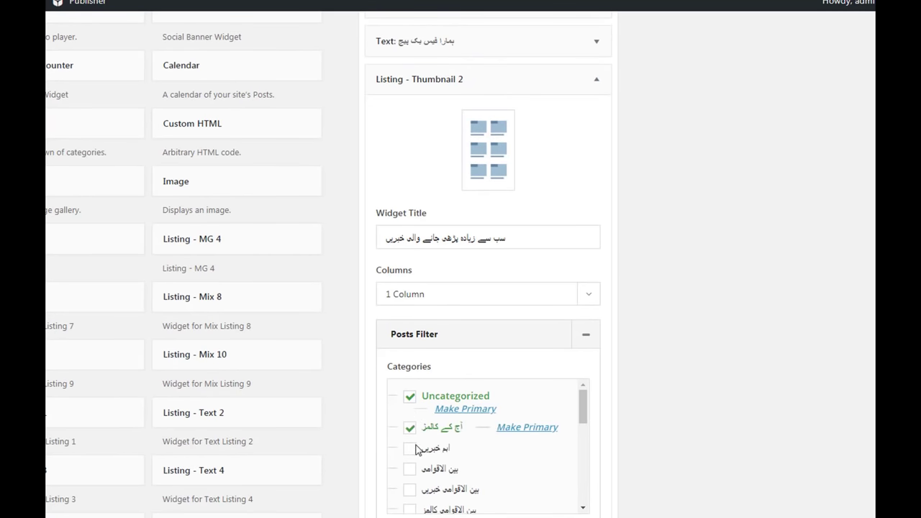
left_click(409, 449)
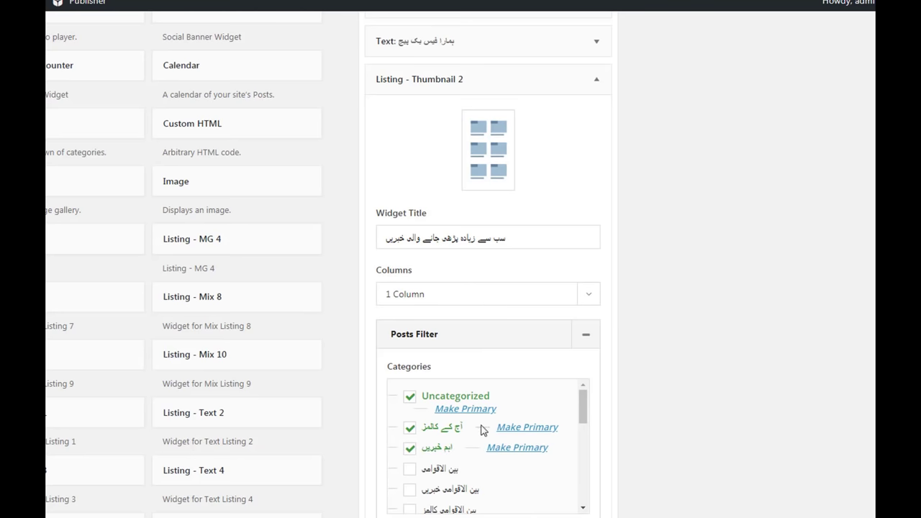
Save the Listing - Thumbnail 2 widget with its remaining settings as they are and close it
scroll(792, 410, "down", 6)
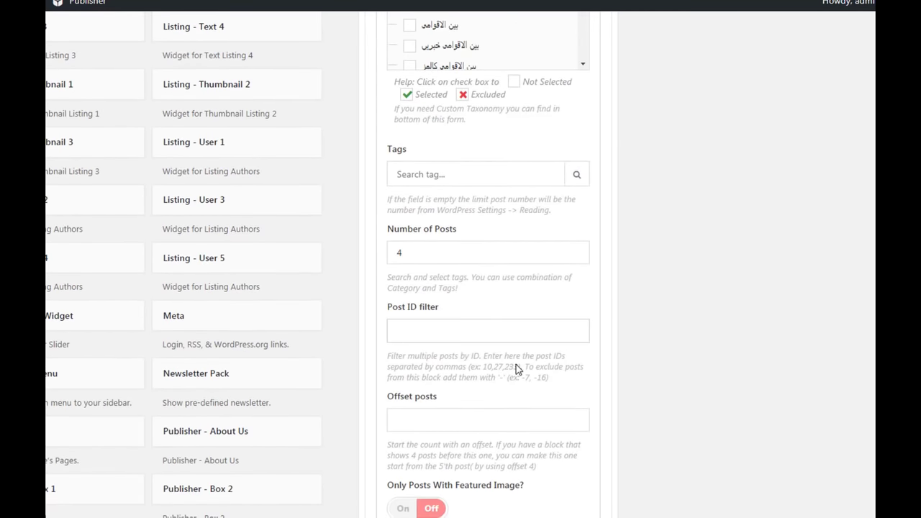
scroll(515, 368, "down", 15)
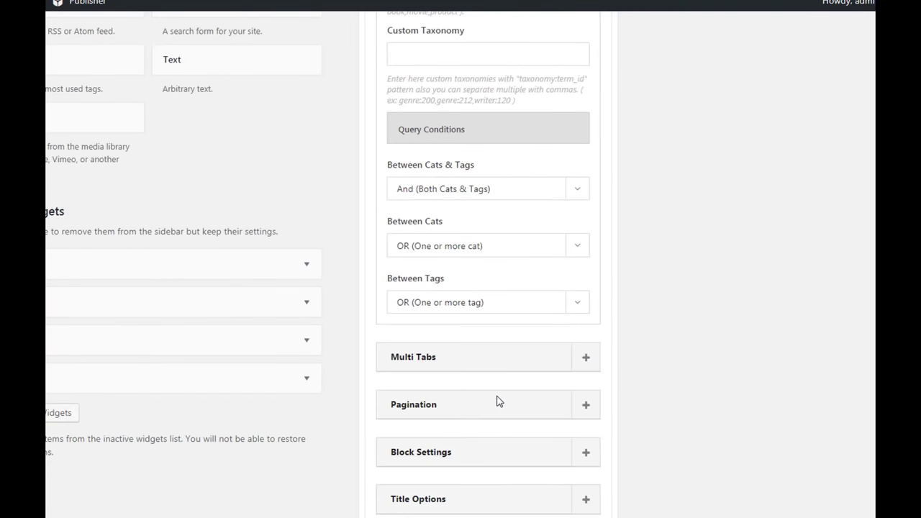
scroll(498, 401, "down", 4)
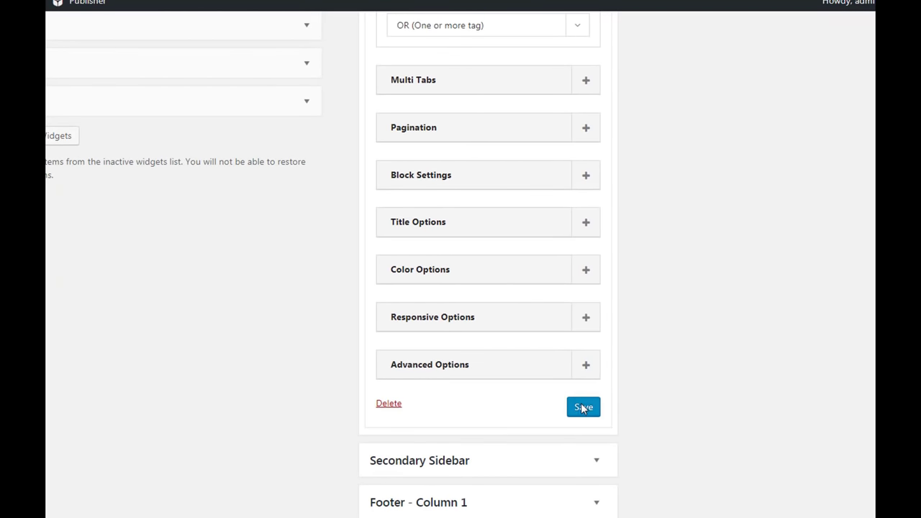
left_click(582, 407)
left_click(419, 404)
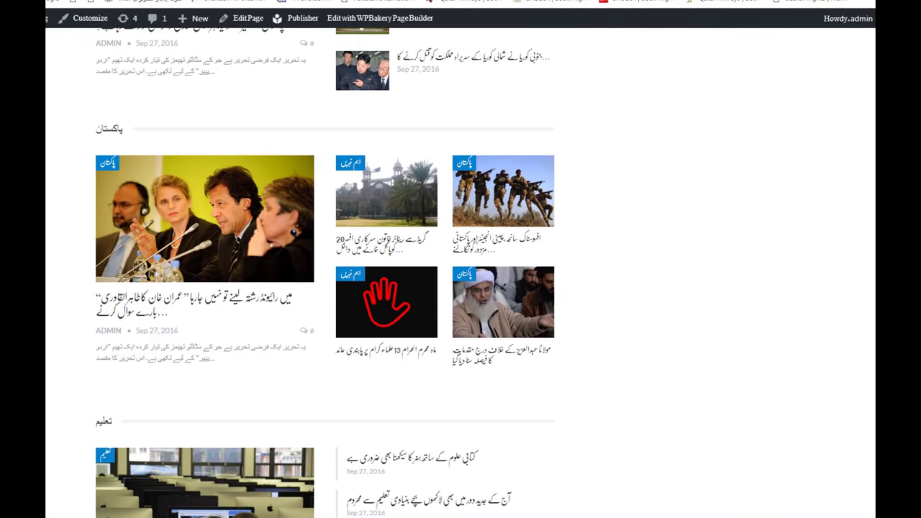
Reload the live home page, check the new post listing and the rest of the sidebar, and return to the Widgets screen
key("F5")
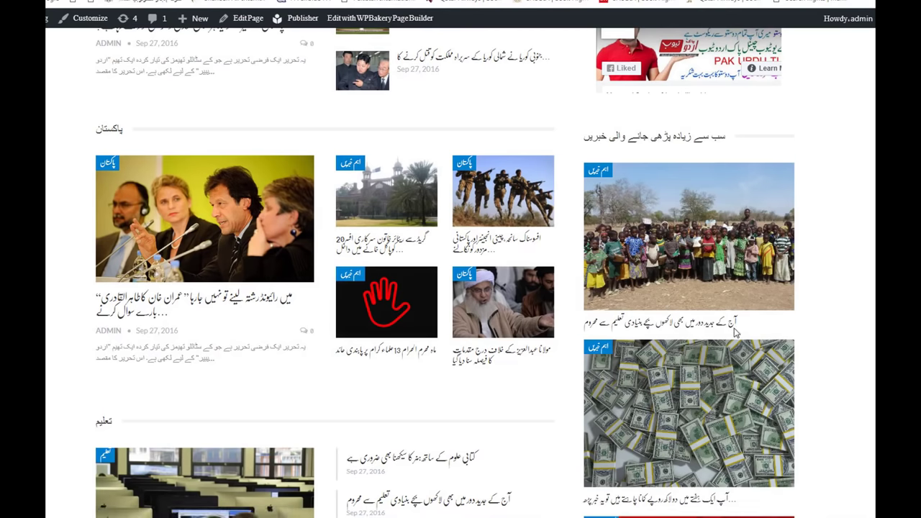
scroll(740, 278, "down", 5)
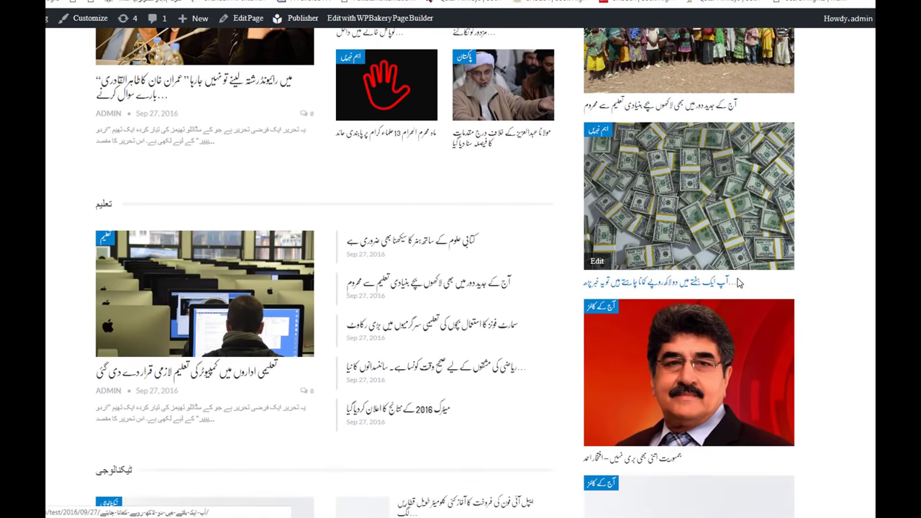
scroll(688, 237, "up", 5)
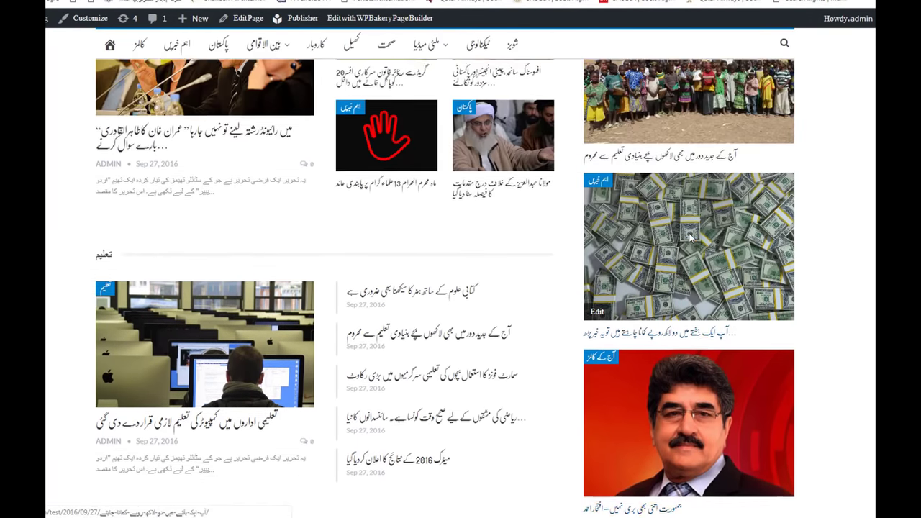
scroll(705, 207, "up", 4)
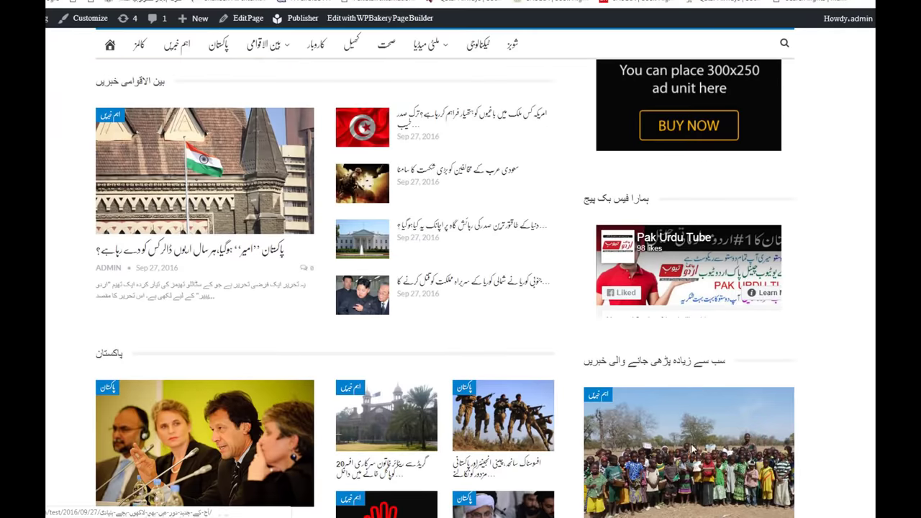
scroll(682, 324, "up", 3)
scroll(684, 328, "up", 2)
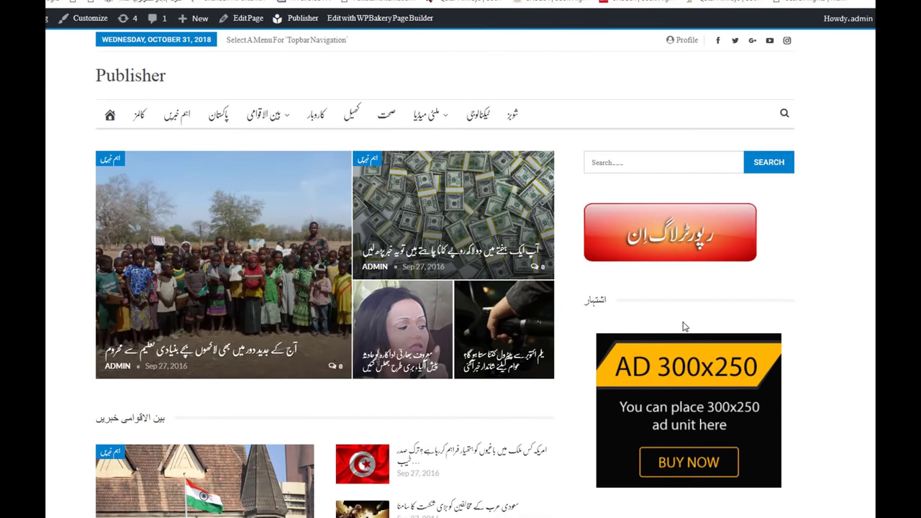
scroll(684, 324, "down", 7)
scroll(684, 326, "down", 4)
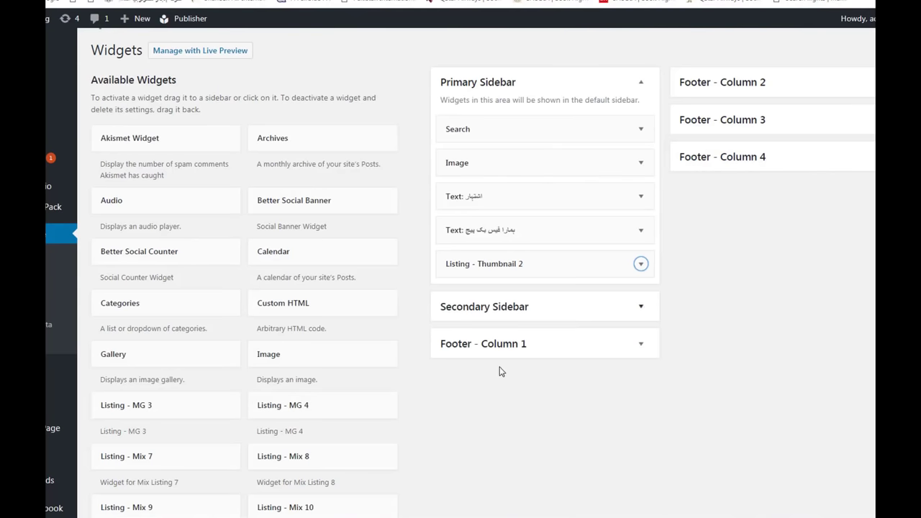
Look through the available widgets for another block for the Primary Sidebar
scroll(501, 371, "down", 3)
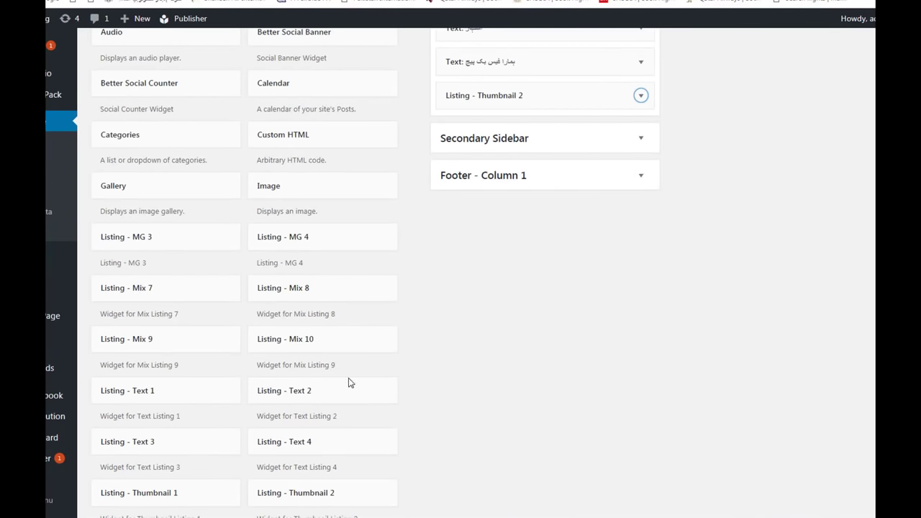
scroll(360, 385, "down", 1)
scroll(356, 424, "down", 1)
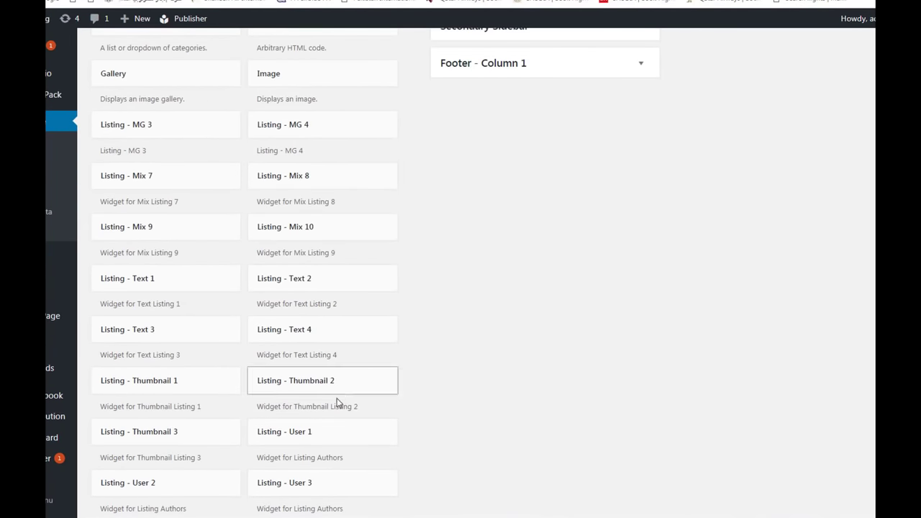
scroll(341, 417, "down", 1)
scroll(342, 418, "down", 3)
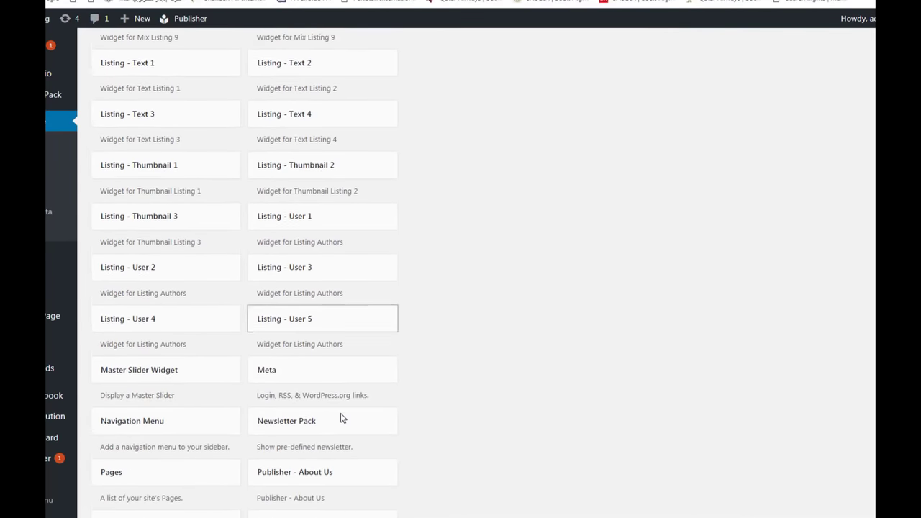
scroll(381, 389, "up", 1)
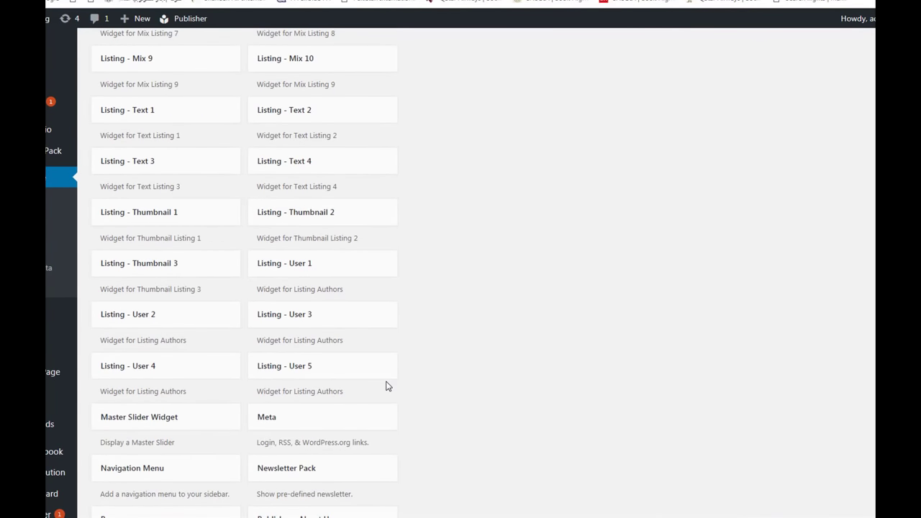
scroll(385, 386, "up", 1)
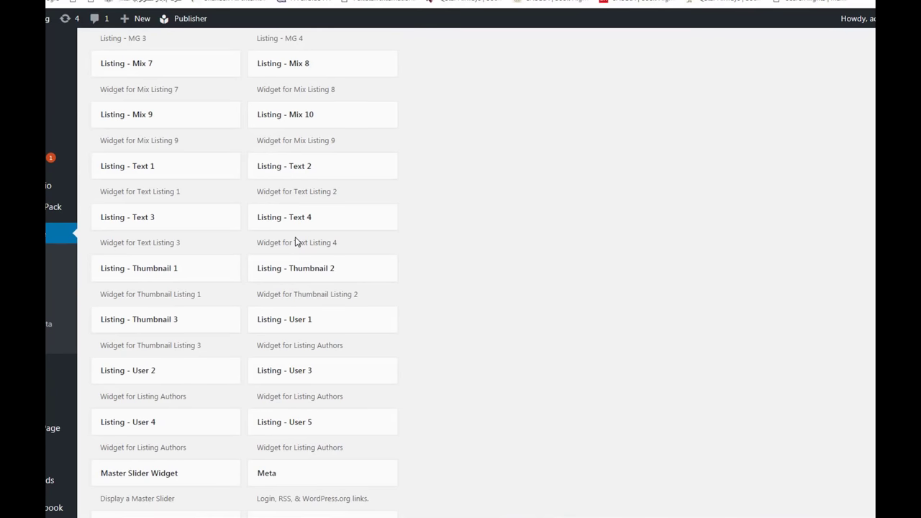
scroll(295, 242, "up", 4)
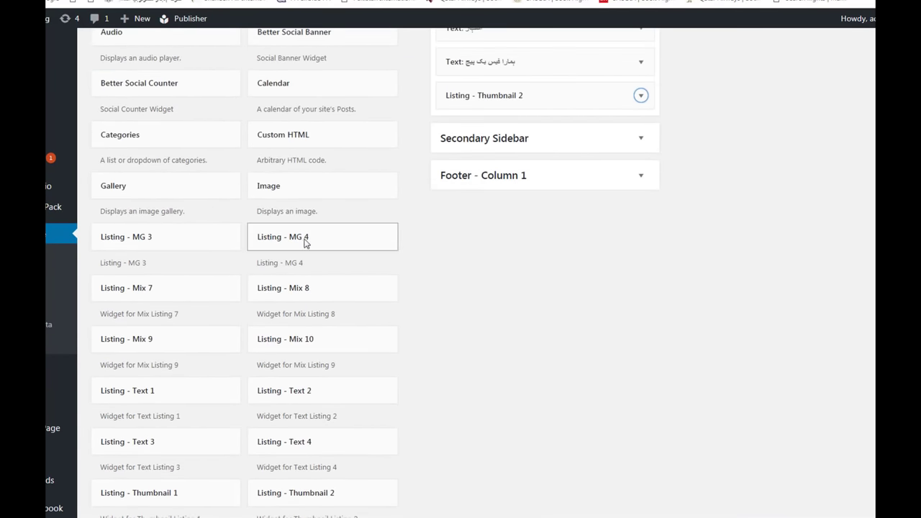
left_click_drag(305, 243, 482, 119)
left_click_drag(482, 119, 484, 123)
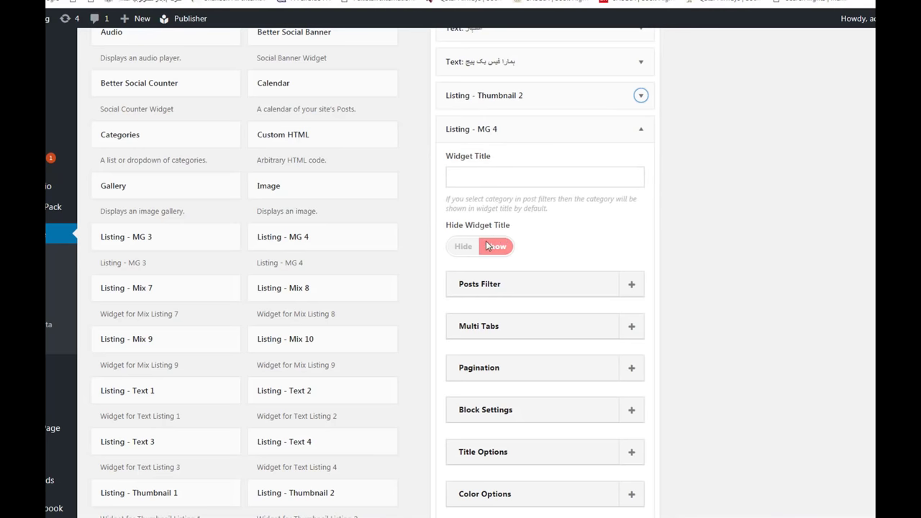
scroll(536, 282, "down", 5)
left_click(457, 220)
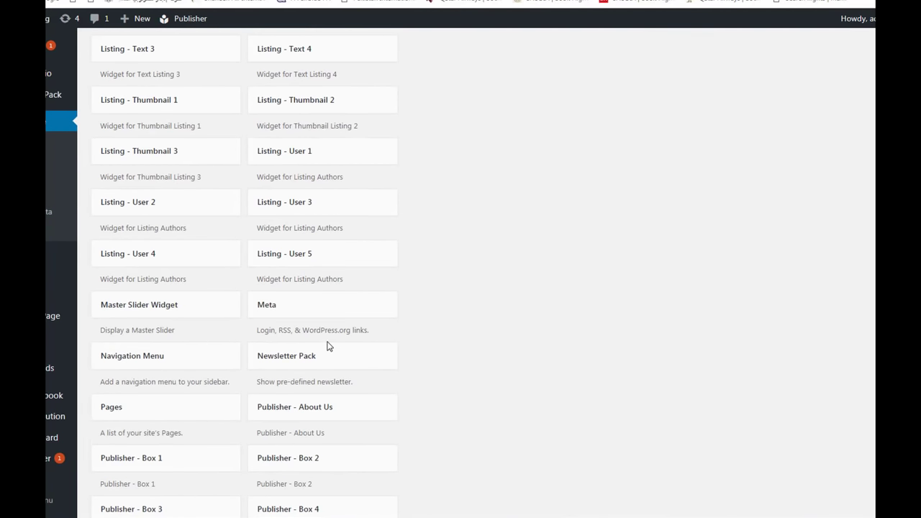
Add a Publisher - Social Share widget to the Primary Sidebar below the Listing - Thumbnail 2 widget
scroll(324, 346, "down", 2)
scroll(327, 342, "down", 1)
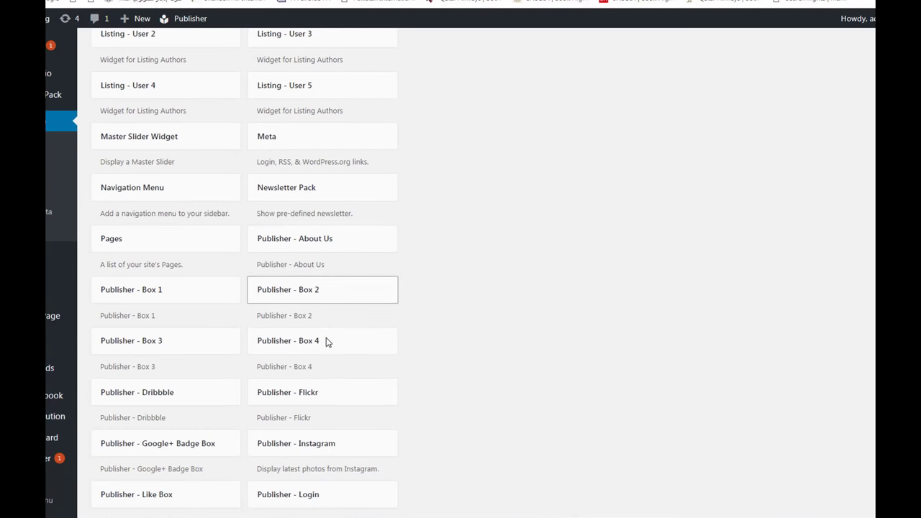
scroll(326, 341, "down", 3)
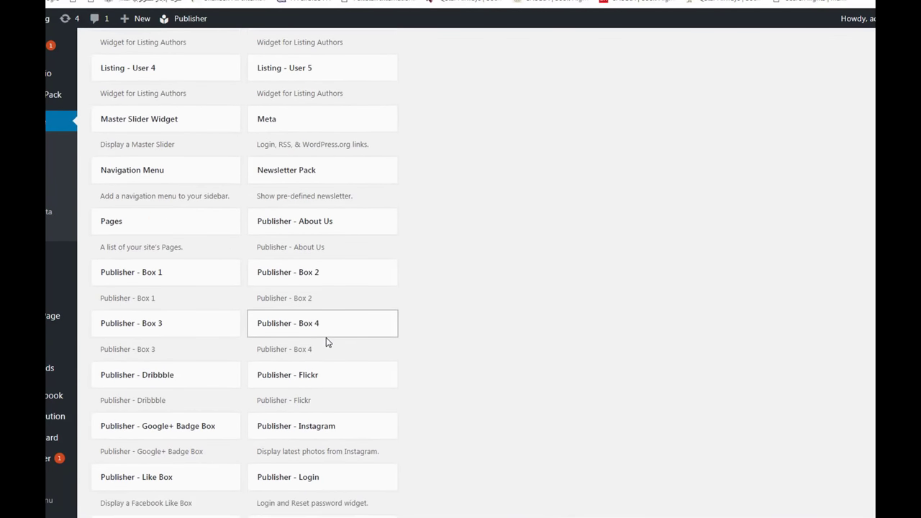
scroll(326, 342, "down", 3)
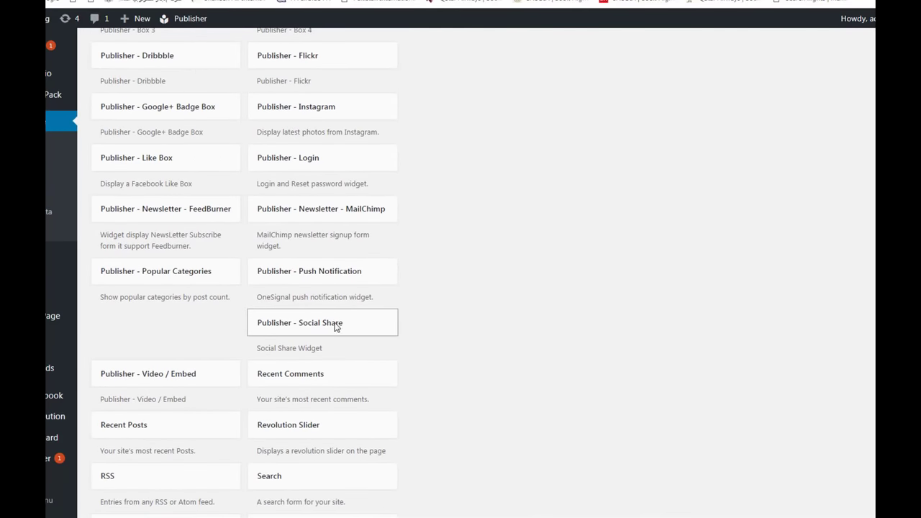
left_click_drag(336, 328, 518, 177)
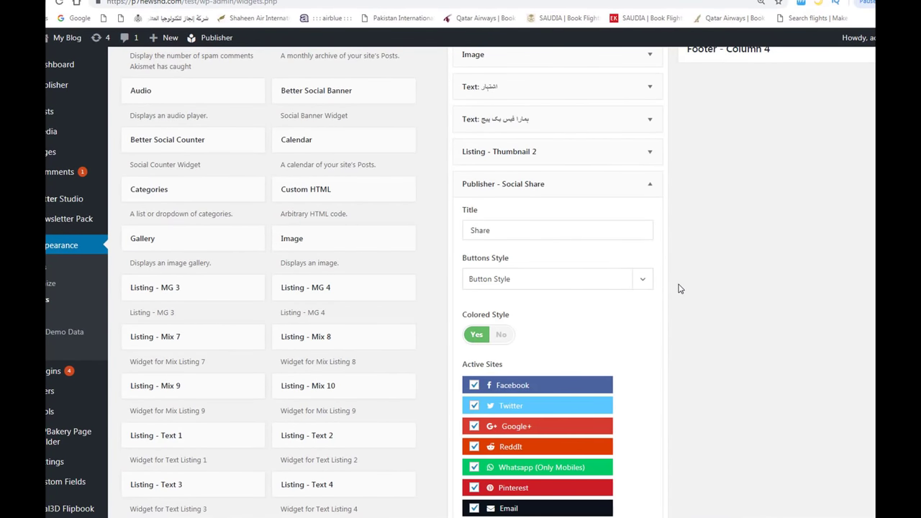
Deactivate Email and activate Linkedin among the Social Share widget's active sites
scroll(529, 360, "down", 3)
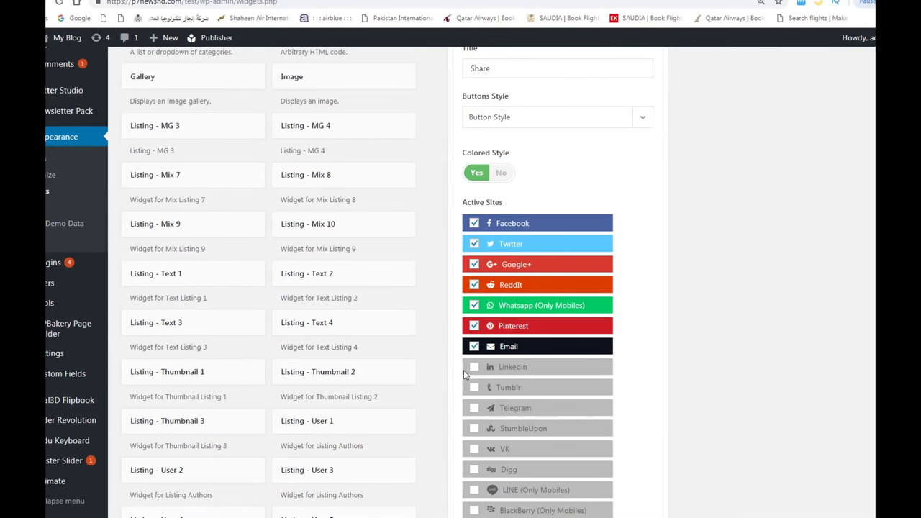
left_click(474, 347)
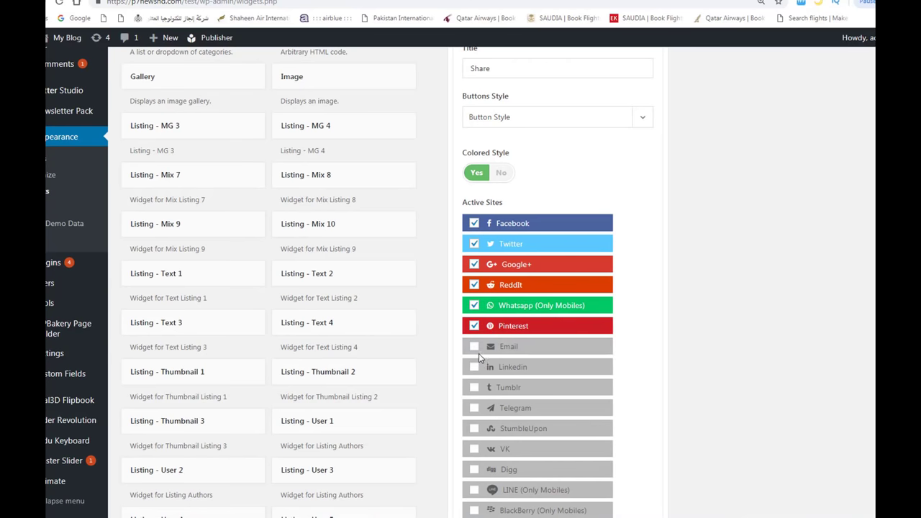
left_click(474, 368)
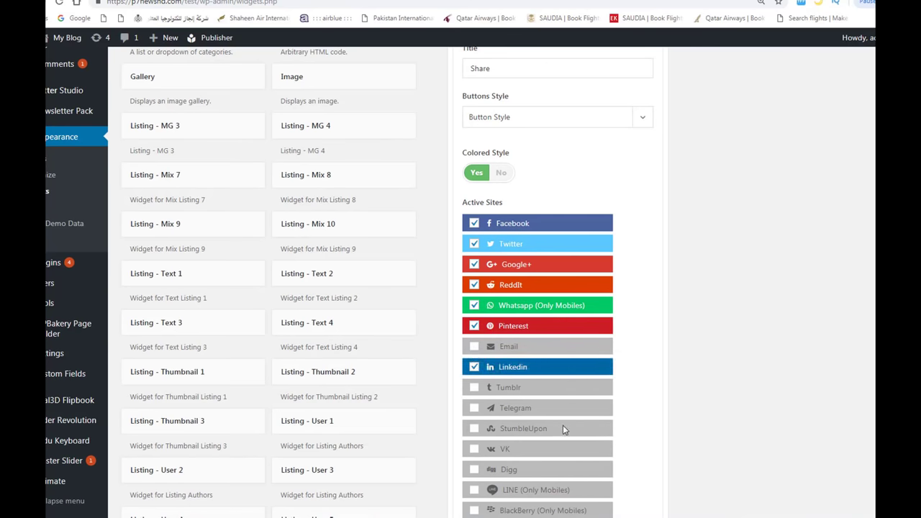
scroll(563, 425, "down", 2)
scroll(564, 426, "up", 3)
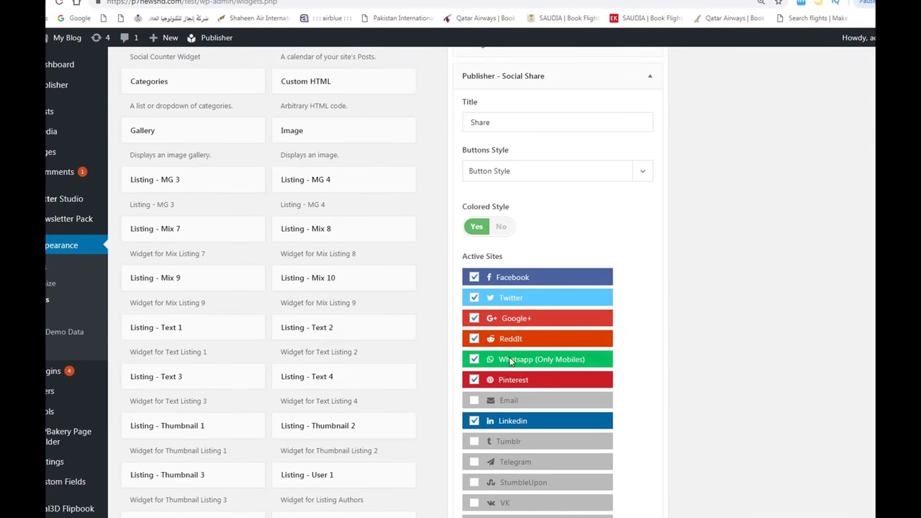
scroll(509, 356, "down", 2)
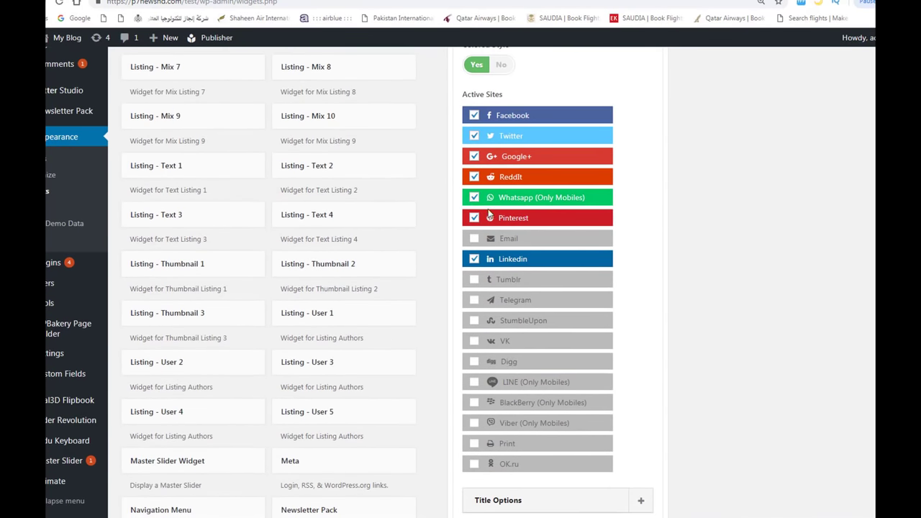
left_click_drag(468, 114, 631, 475)
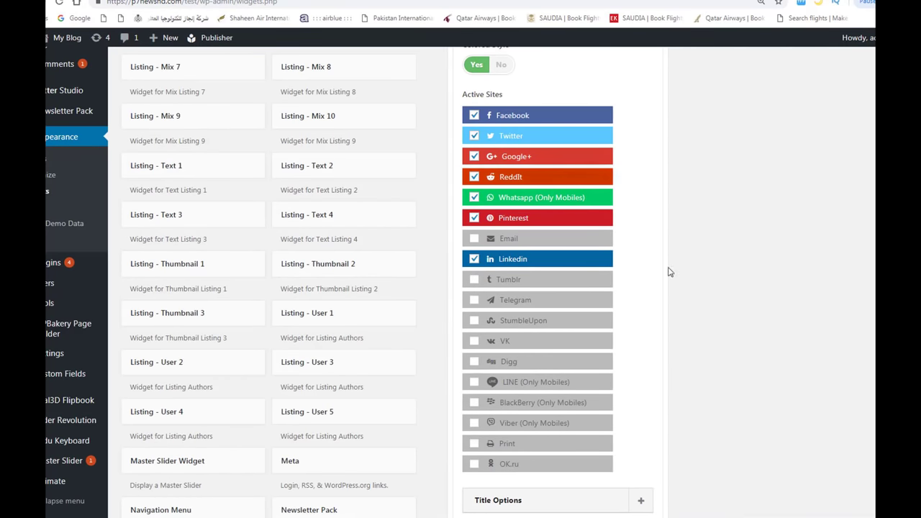
Replace the Social Share widget's title with ہماری سوشل پروفائلز
scroll(695, 274, "up", 2)
scroll(444, 138, "up", 3)
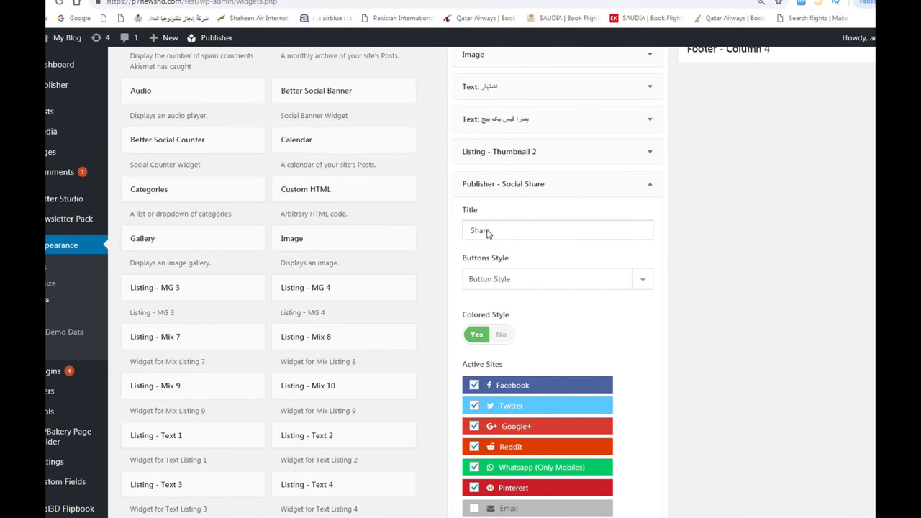
left_click_drag(487, 233, 425, 228)
type("ش")
type("ماری سوشل پ")
type("رو")
type("ف")
type("ا")
type("ئلز")
Save the Publisher - Social Share widget and close it
scroll(527, 304, "down", 7)
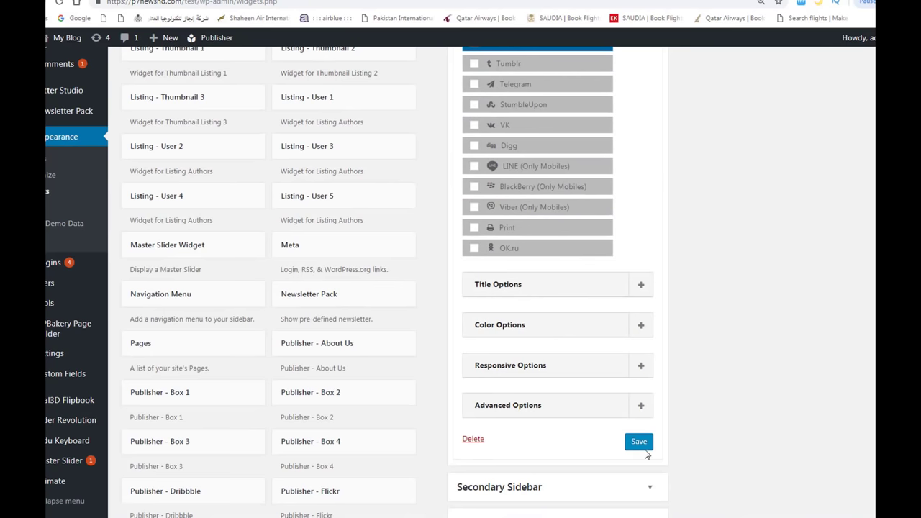
left_click(642, 446)
left_click(499, 439)
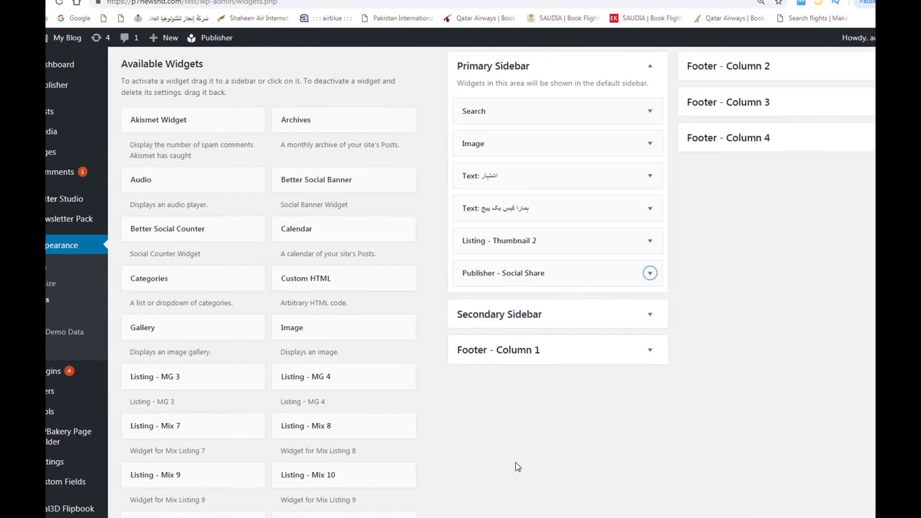
View the site's home page and check the social share buttons at the end of the sidebar
scroll(421, 202, "up", 1)
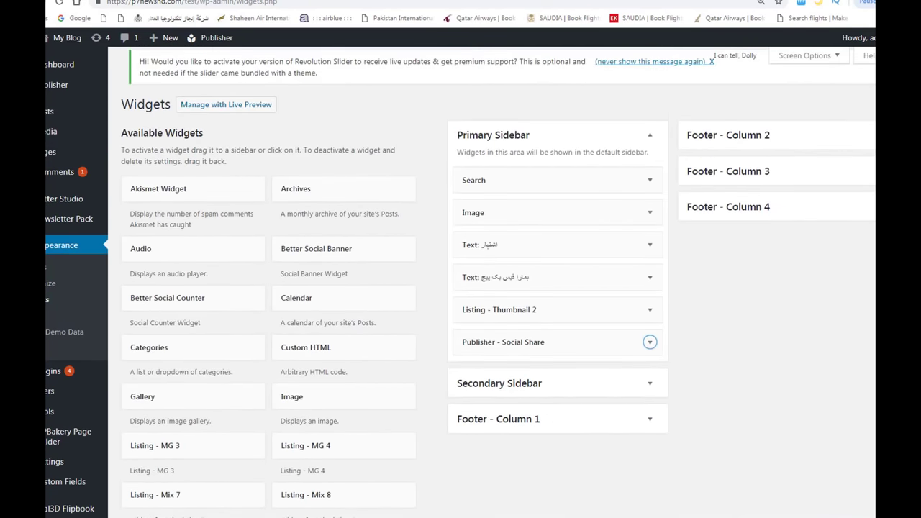
left_click(322, 2)
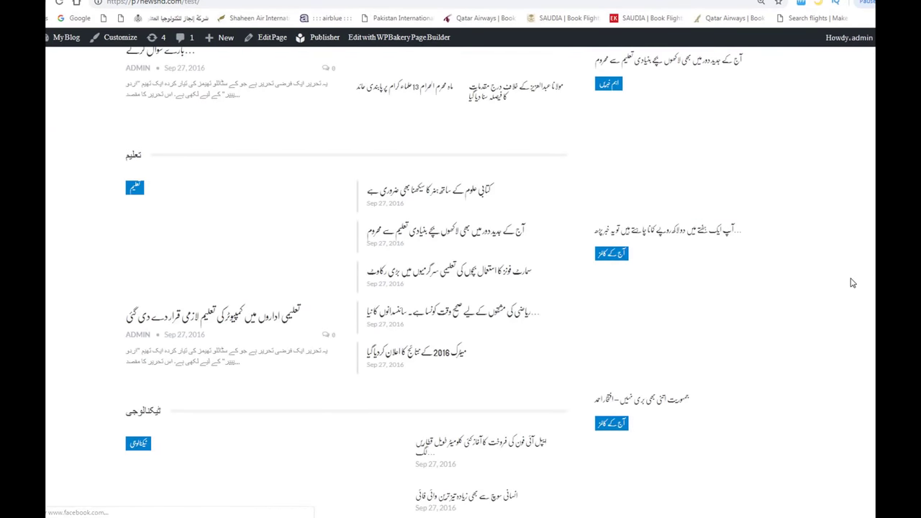
scroll(851, 283, "down", 8)
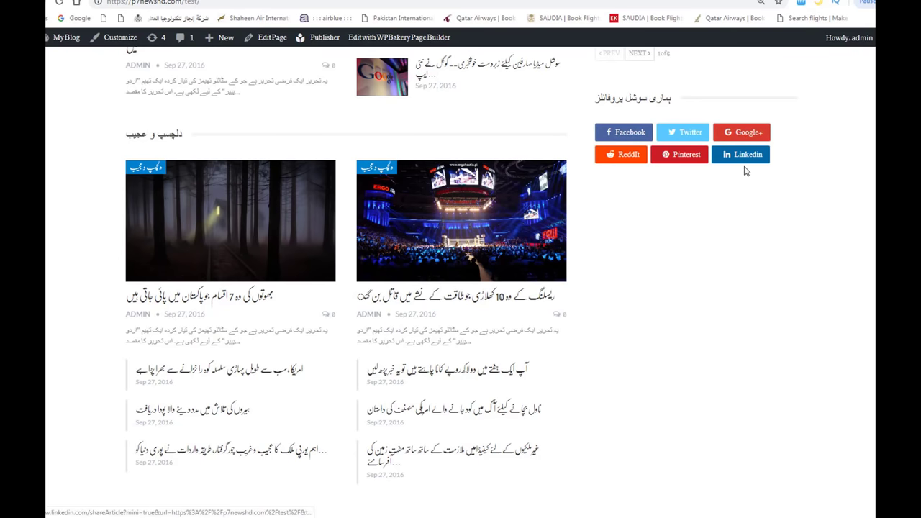
scroll(697, 191, "up", 8)
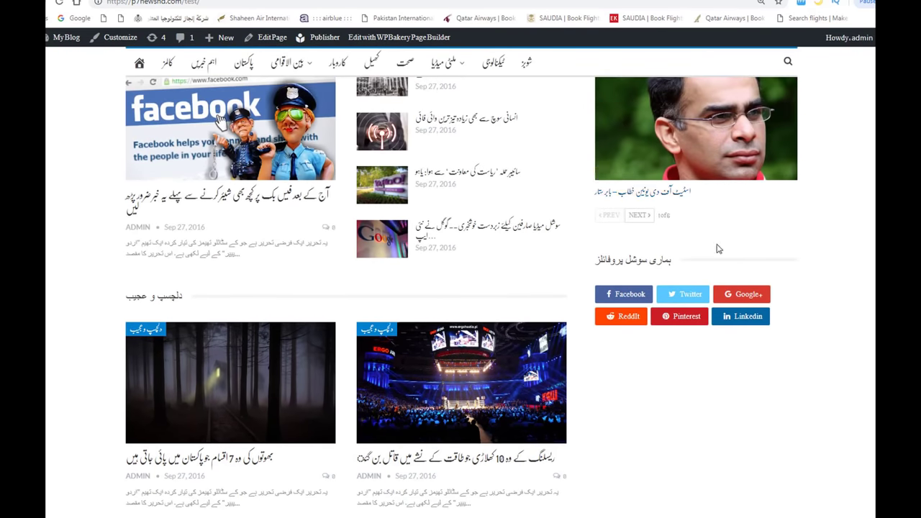
scroll(718, 249, "up", 10)
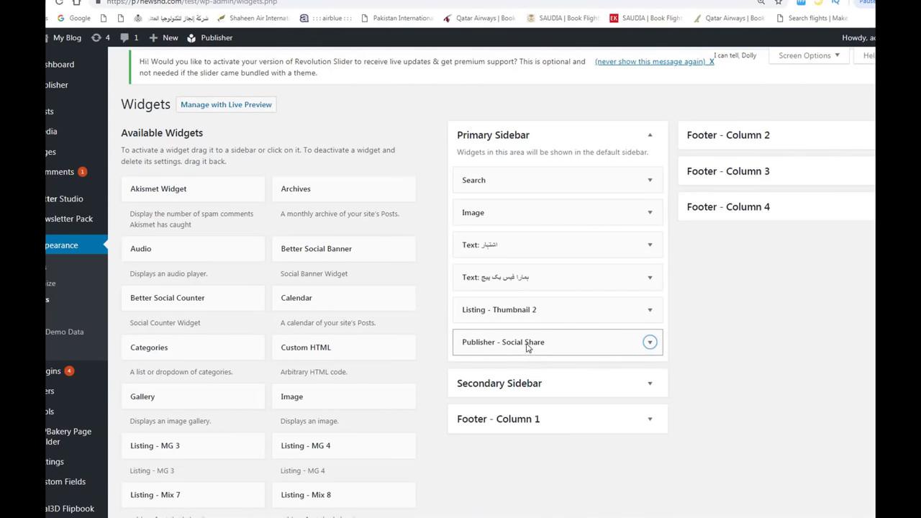
Move the Publisher - Social Share widget directly below Search in the Primary Sidebar and reload the home page to check its placement
left_click_drag(528, 347, 472, 209)
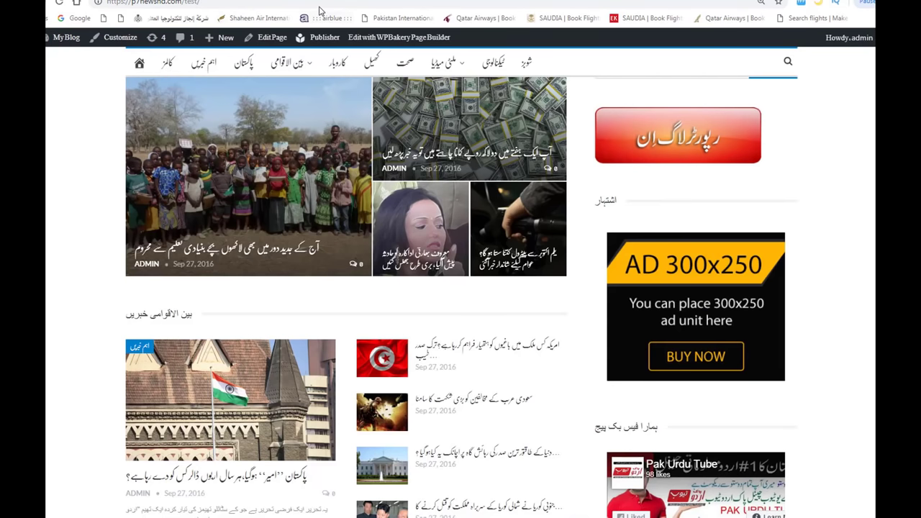
left_click(319, 7)
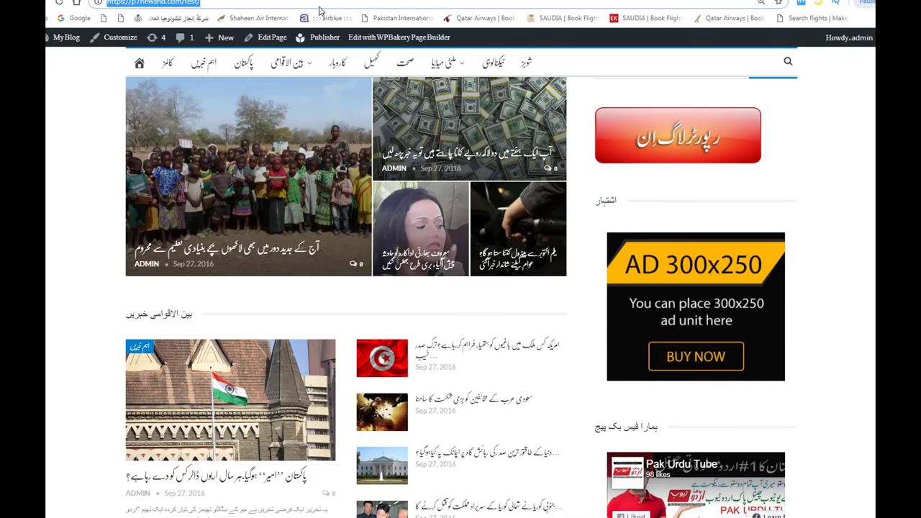
key("Return")
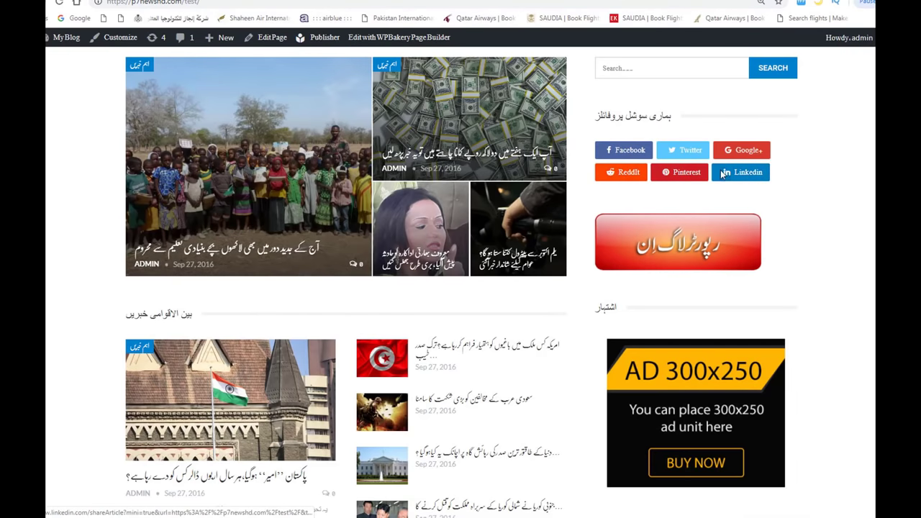
scroll(788, 216, "up", 3)
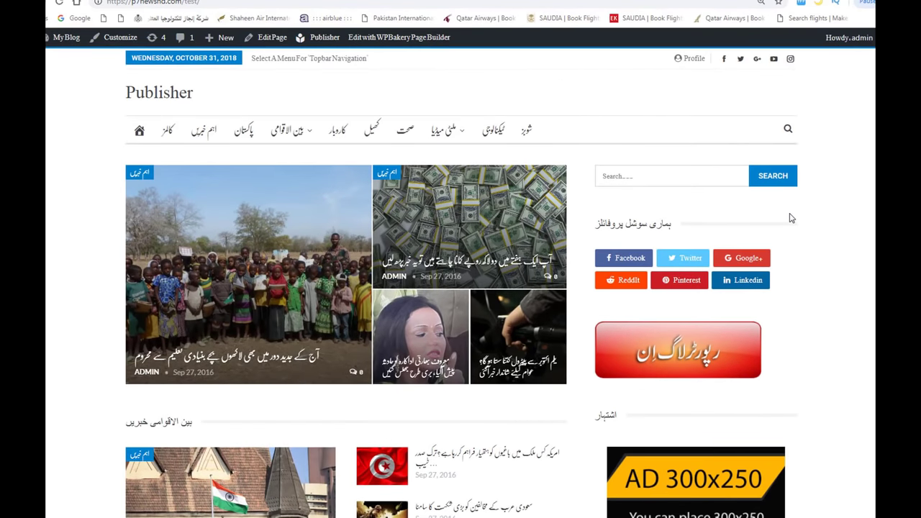
scroll(790, 218, "down", 10)
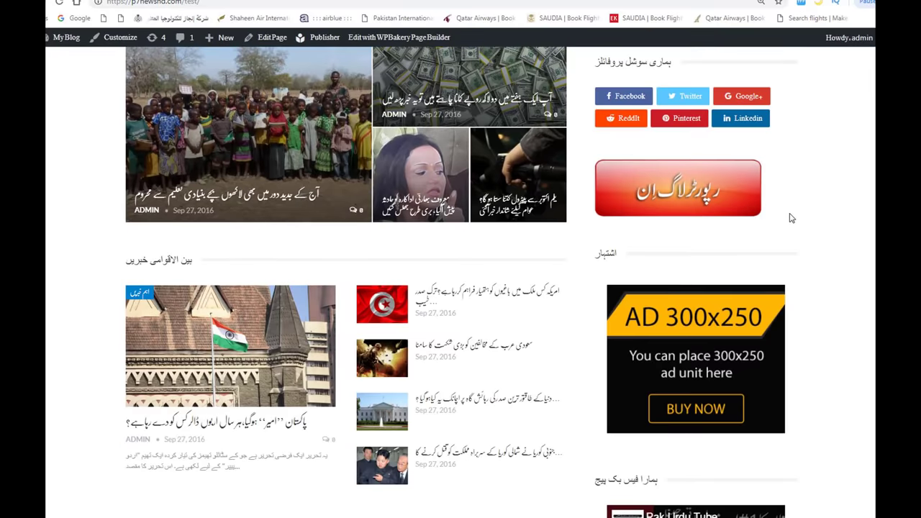
scroll(790, 218, "up", 10)
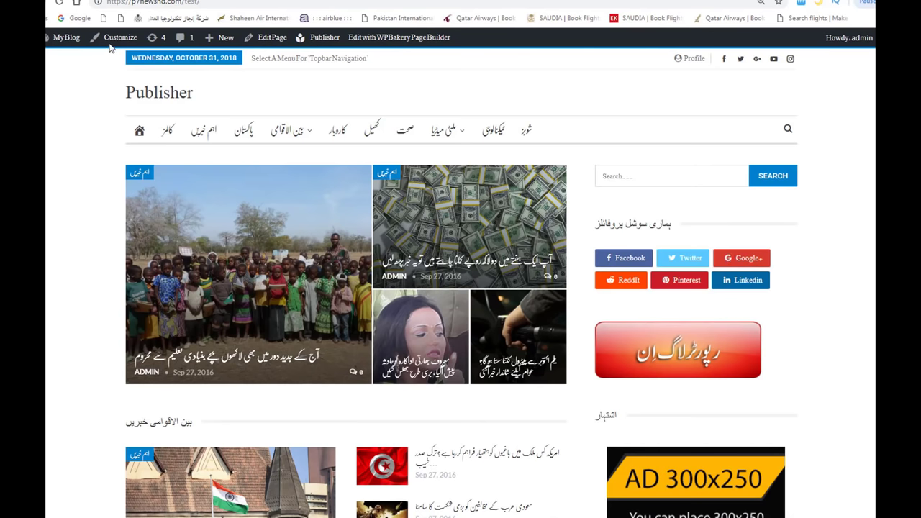
mouse_move(110, 47)
left_mouse_down()
mouse_move(137, 104)
mouse_move(429, 121)
mouse_move(798, 114)
mouse_move(825, 124)
left_mouse_up()
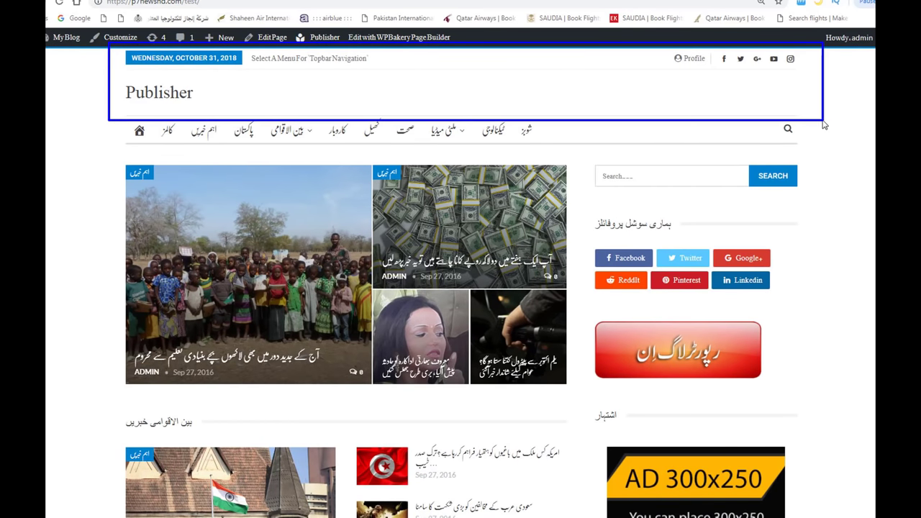
left_click_drag(121, 72, 222, 119)
key("Escape")
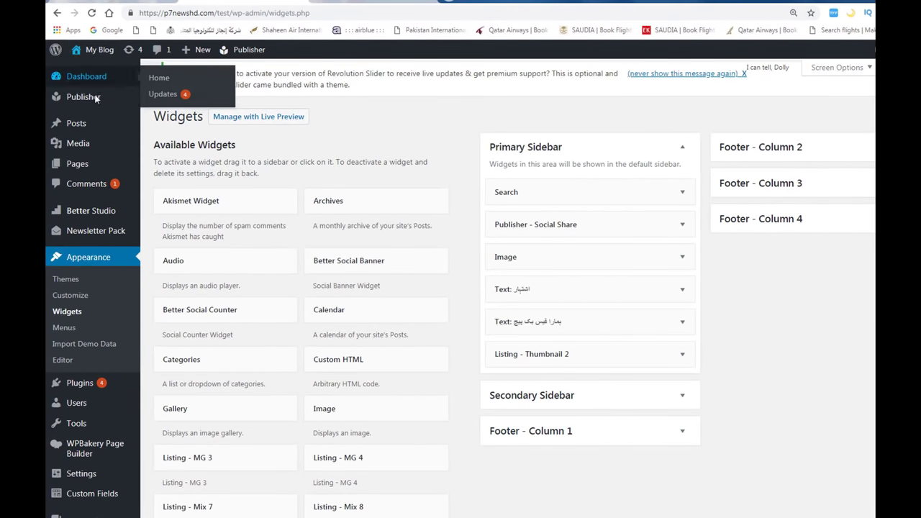
Open the Publisher theme's Theme Options and locate the Pre-defined Styles setting in the General section
mouse_move(98, 91)
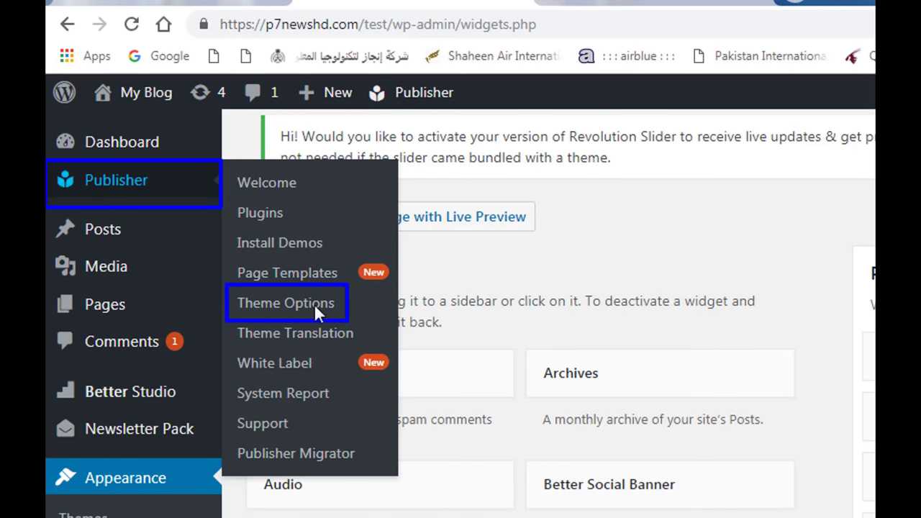
left_click(279, 305)
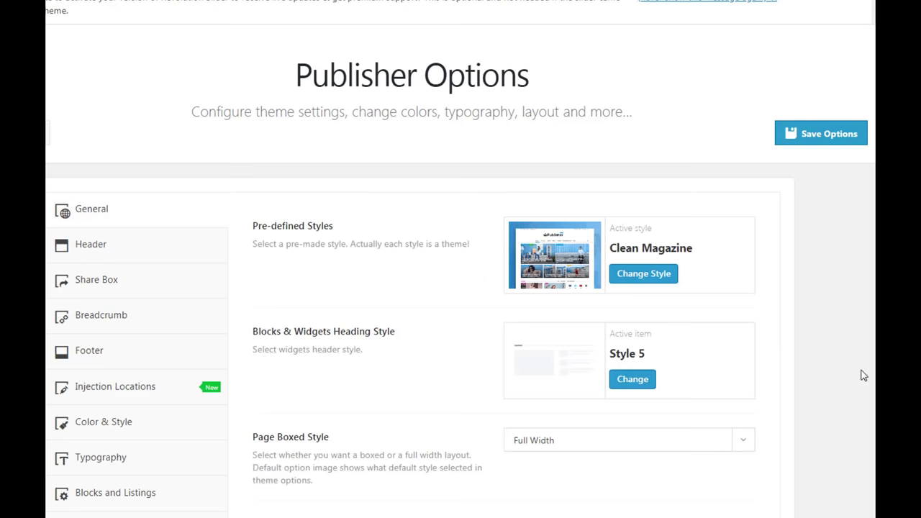
scroll(742, 349, "down", 1)
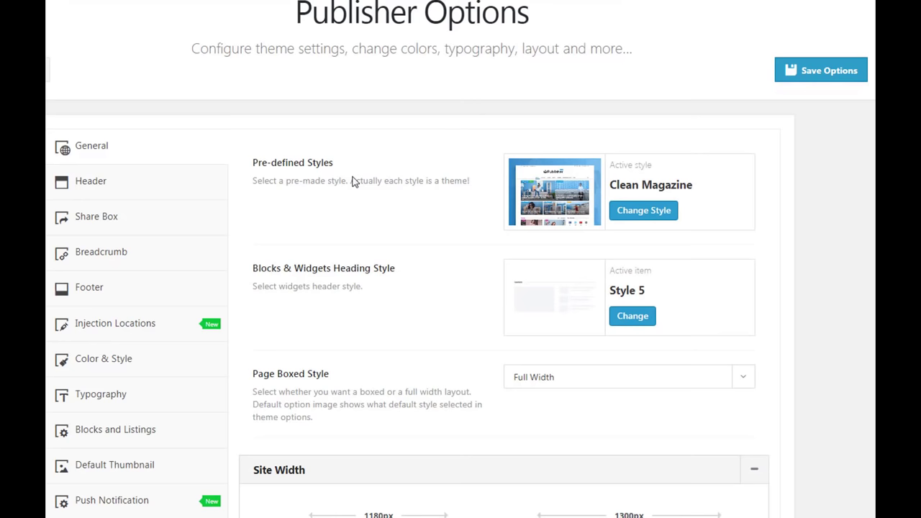
mouse_move(46, 122)
left_mouse_down()
mouse_move(62, 148)
mouse_move(122, 166)
left_mouse_up()
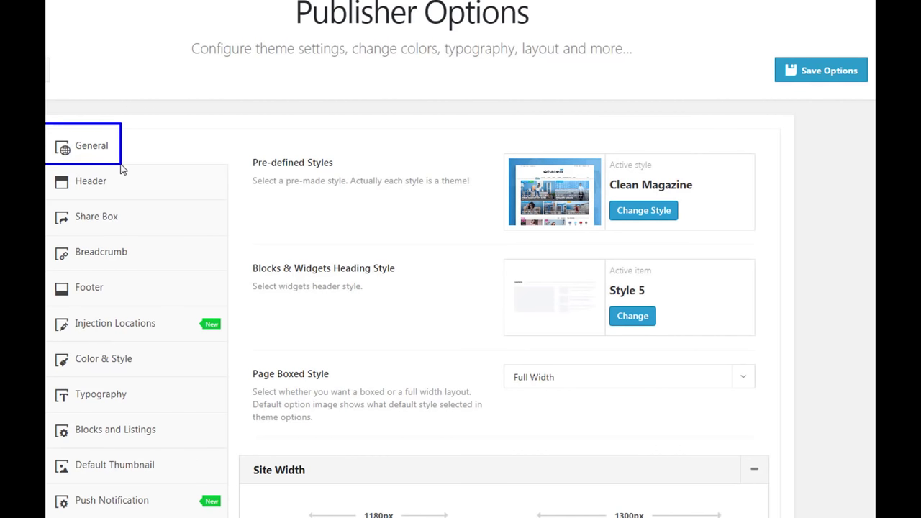
mouse_move(231, 133)
left_mouse_down()
mouse_move(272, 194)
mouse_move(495, 245)
mouse_move(721, 251)
left_mouse_up()
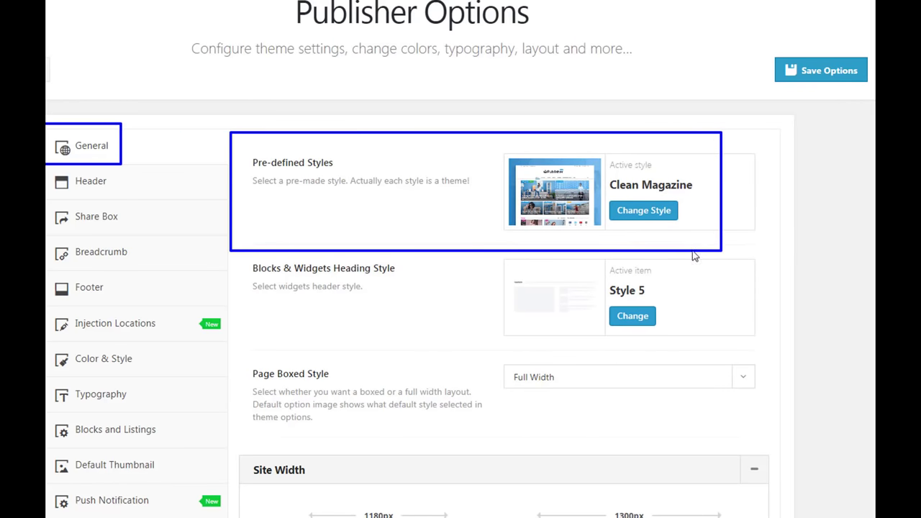
key("Escape")
Browse the pre-defined styles, filter them by the Magazine category and apply the Pure Magazine style
left_click(644, 211)
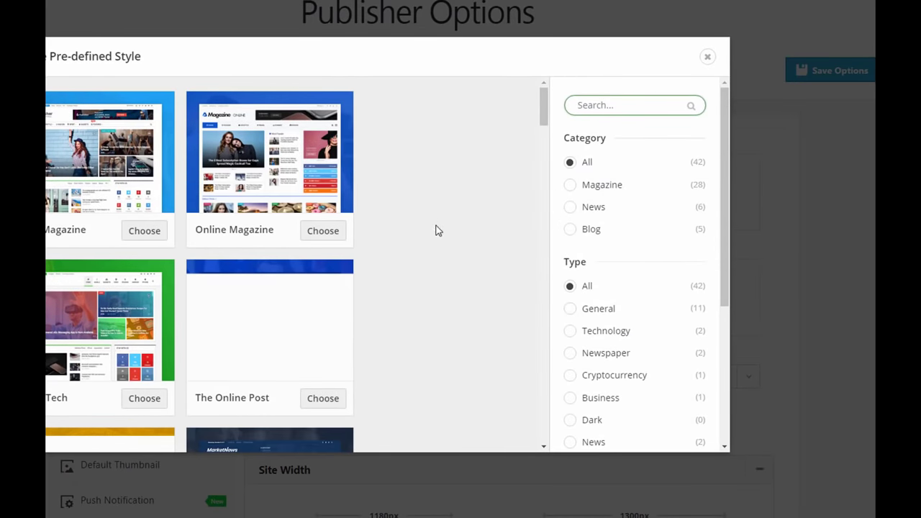
scroll(361, 241, "down", 3)
scroll(463, 271, "down", 8)
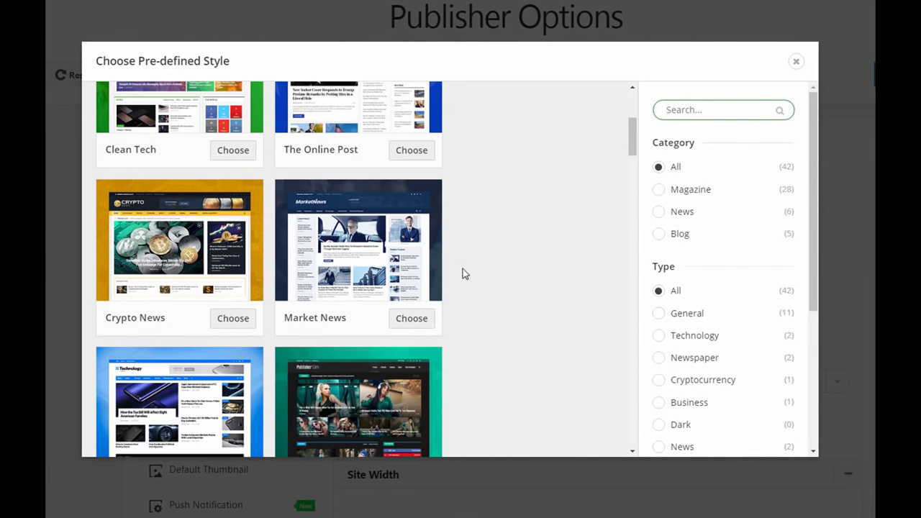
scroll(463, 273, "down", 6)
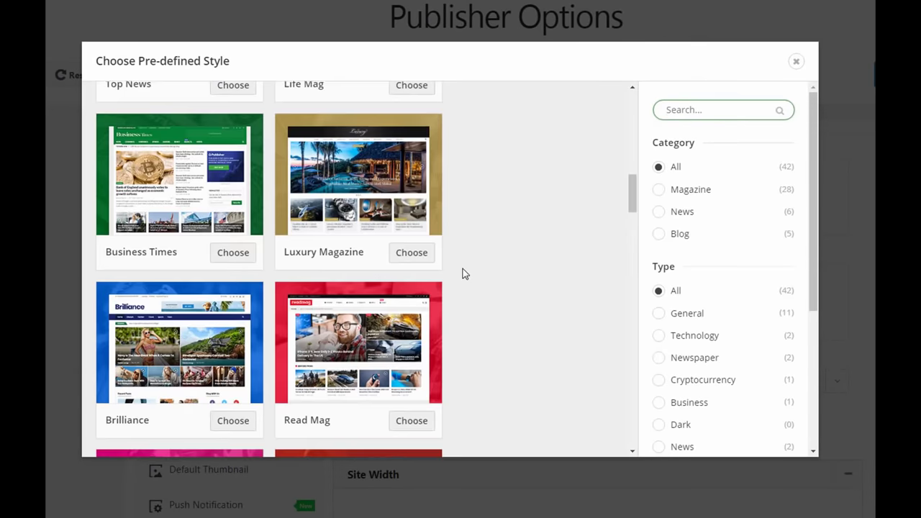
left_click(681, 191)
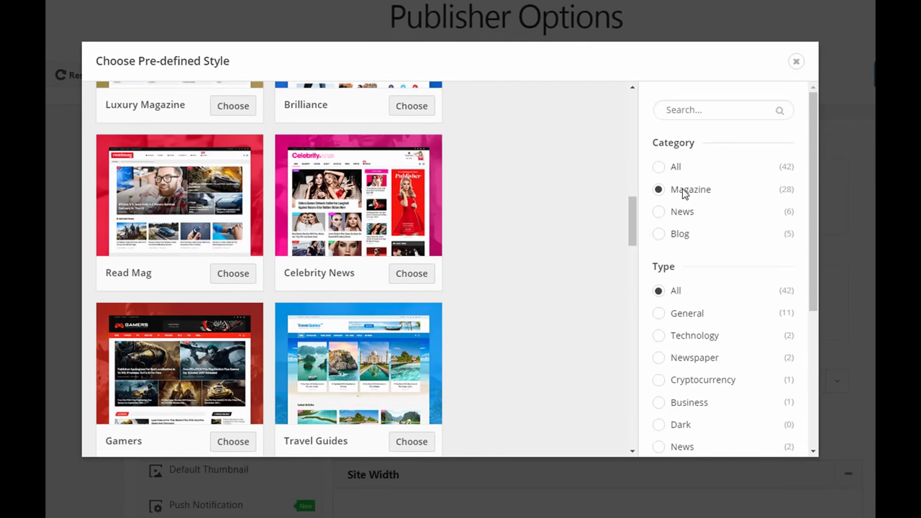
scroll(511, 238, "up", 3)
scroll(510, 239, "up", 5)
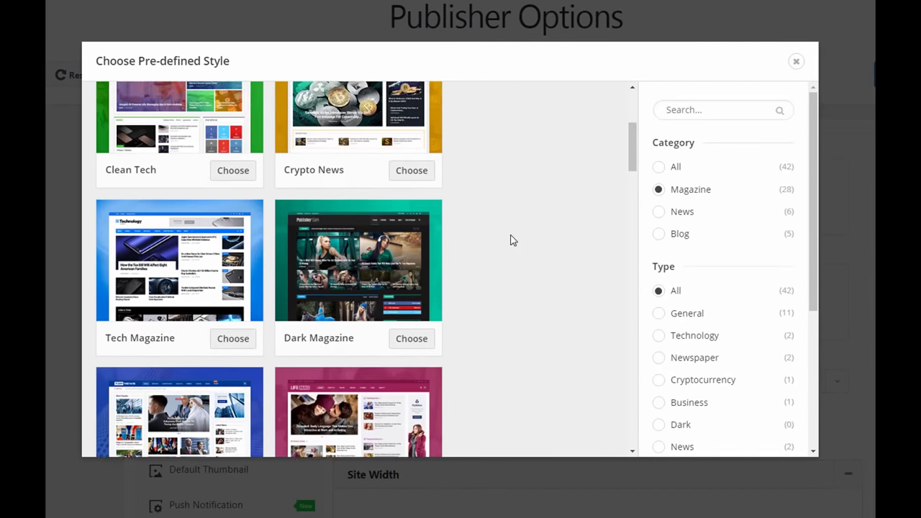
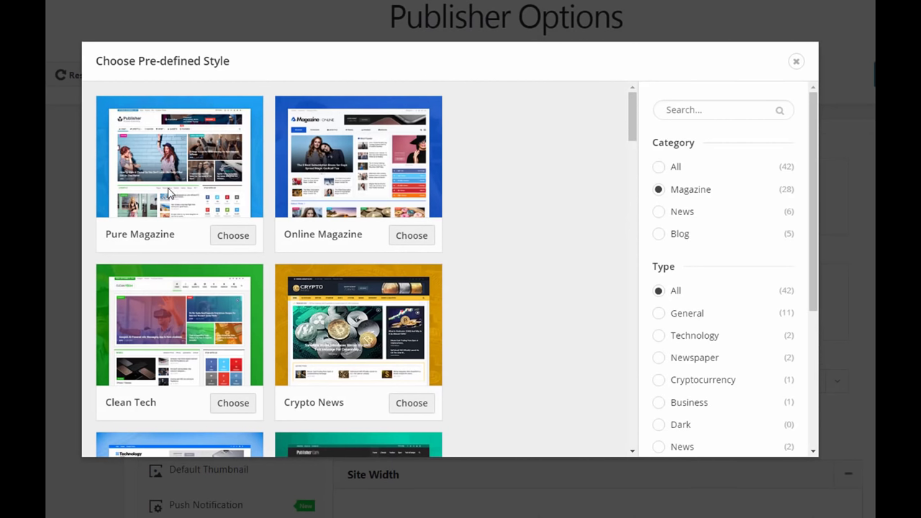
left_click(234, 236)
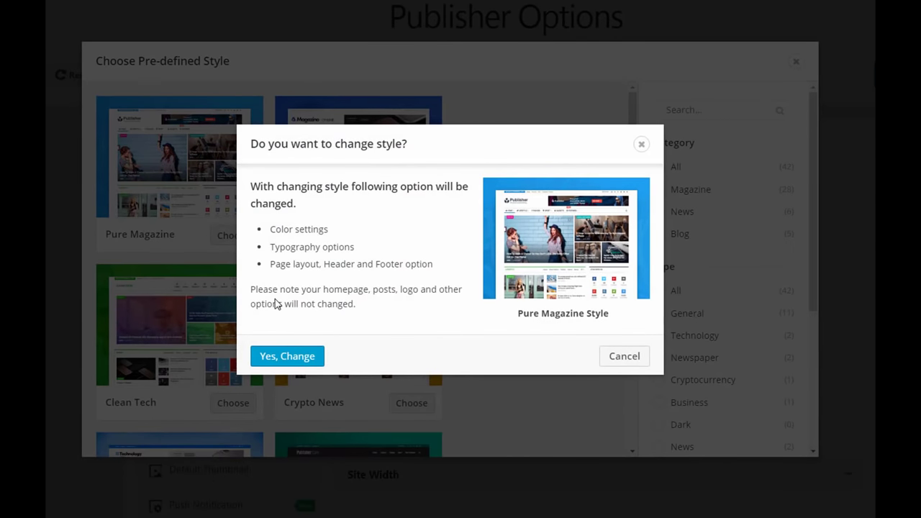
left_click(287, 357)
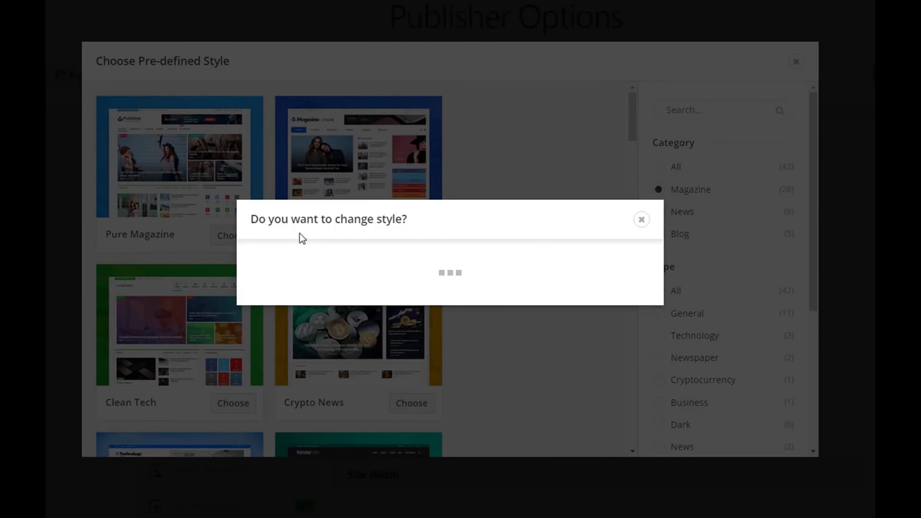
mouse_move(248, 206)
left_mouse_down()
mouse_move(373, 242)
mouse_move(436, 248)
left_mouse_up()
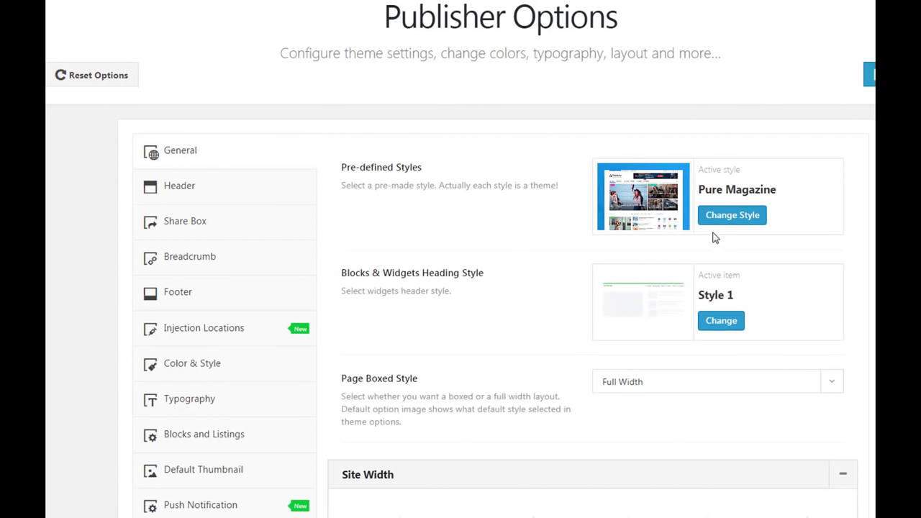
Change the theme's pre-defined style to Online Magazine and save the theme options
left_click(731, 215)
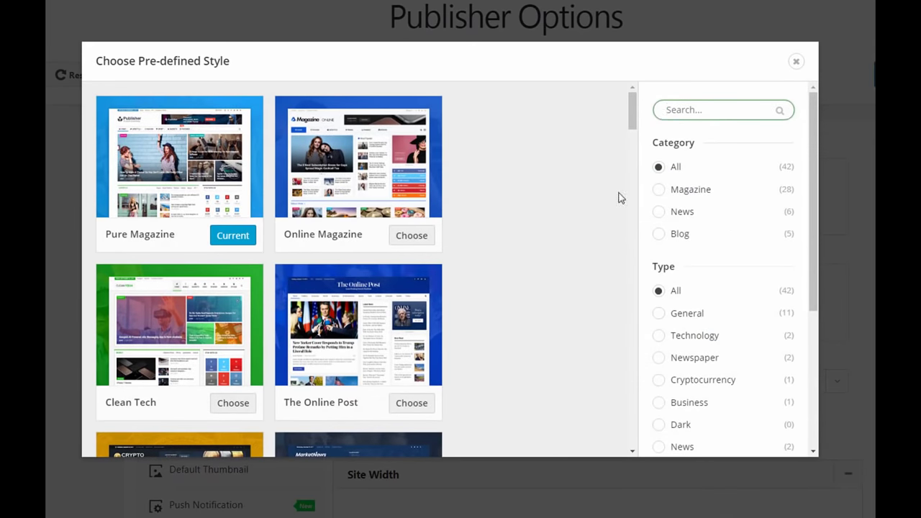
scroll(481, 188, "down", 1)
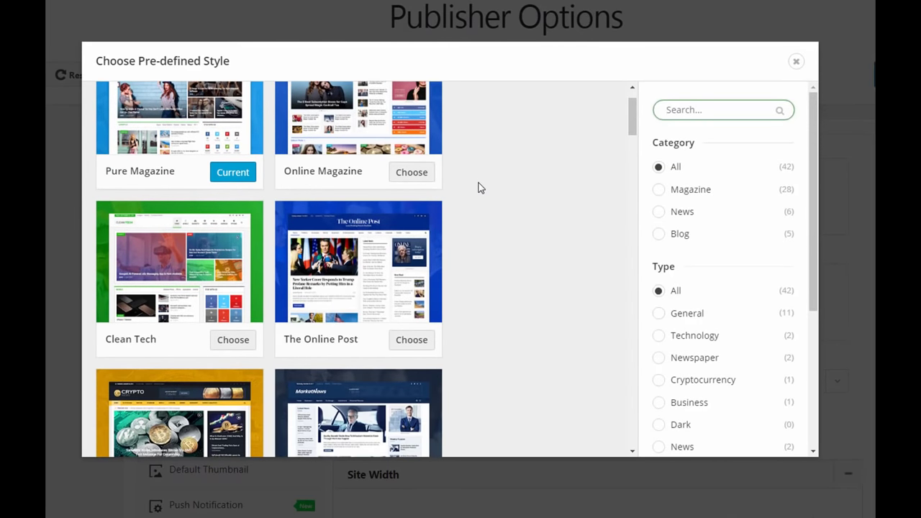
scroll(480, 187, "down", 1)
scroll(480, 187, "up", 2)
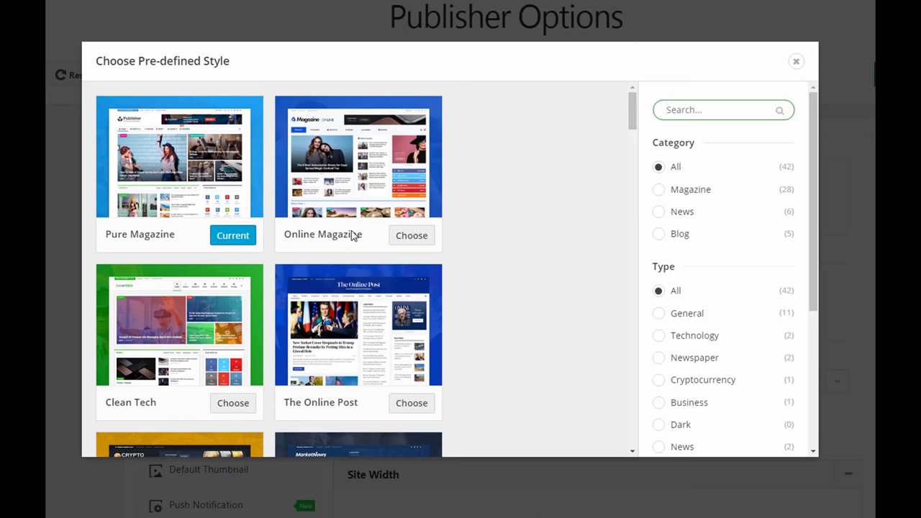
left_click(407, 236)
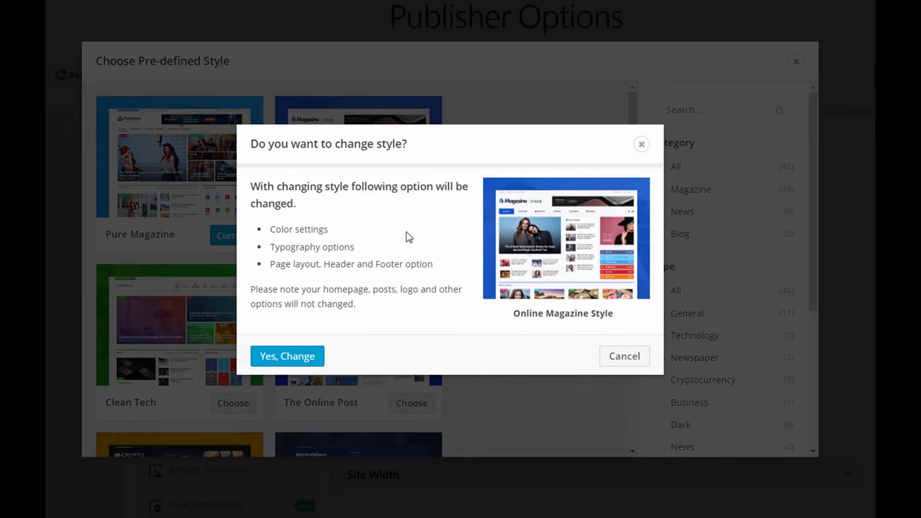
left_click(286, 357)
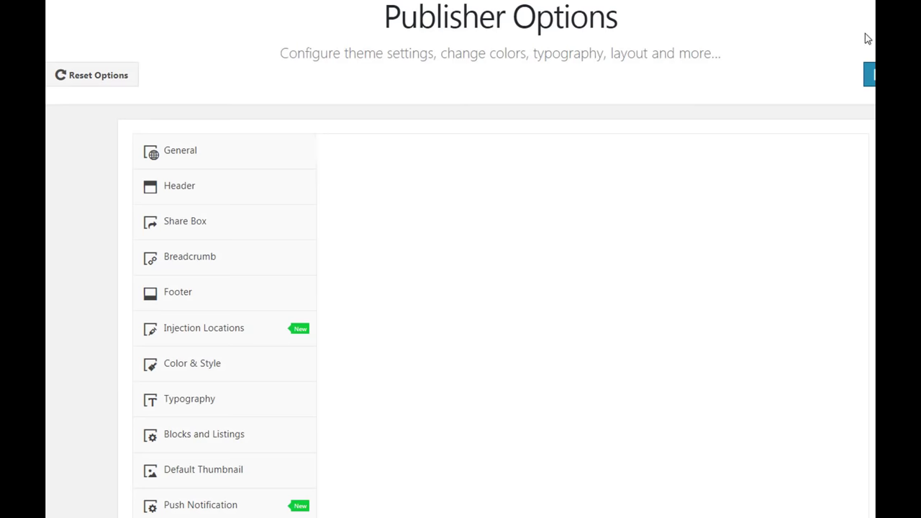
left_click(869, 74)
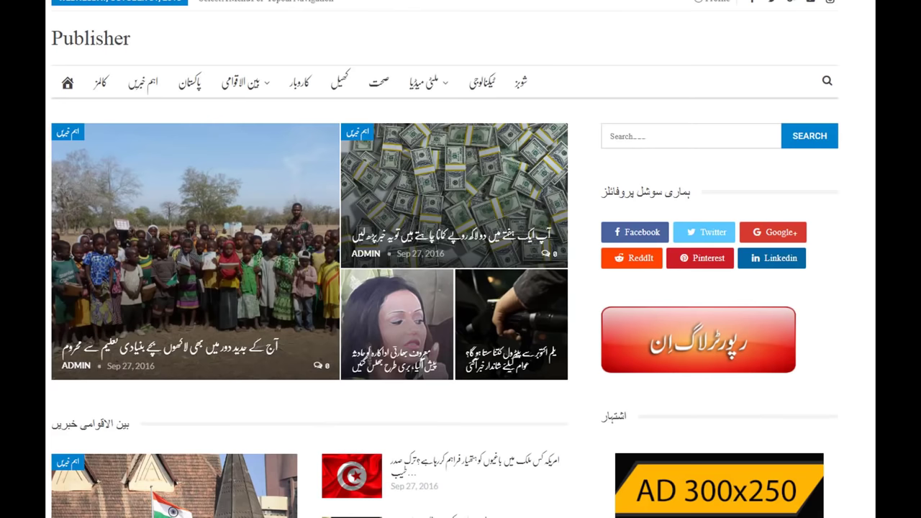
Reload the site's homepage and look over its news sections and sidebar with the Online Magazine style applied
key("F5")
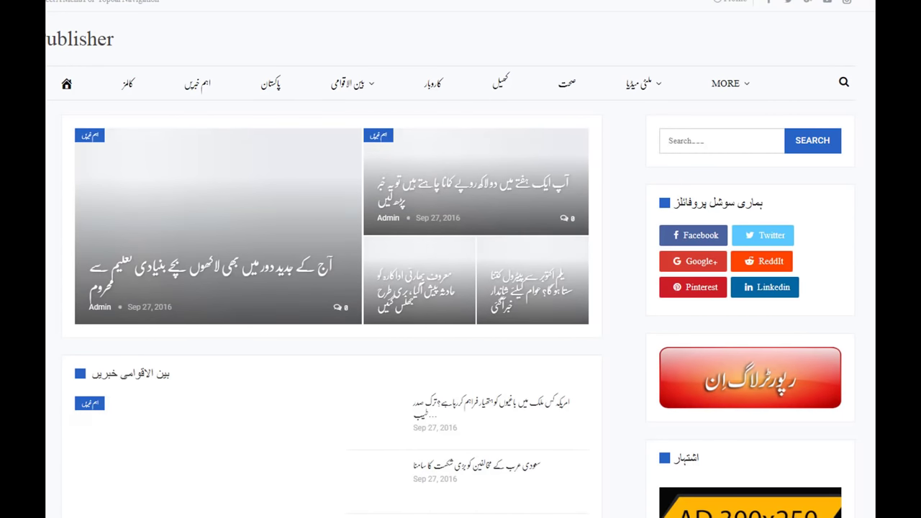
scroll(434, 253, "down", 4)
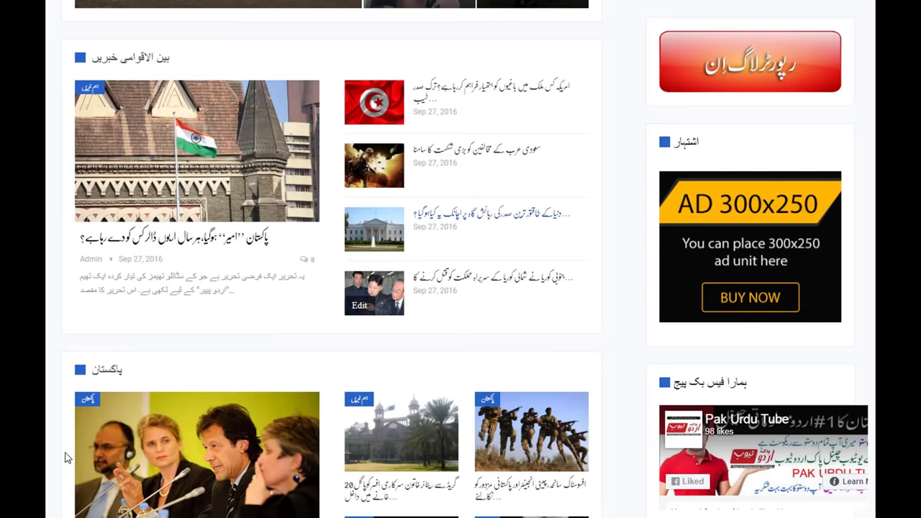
scroll(208, 328, "down", 3)
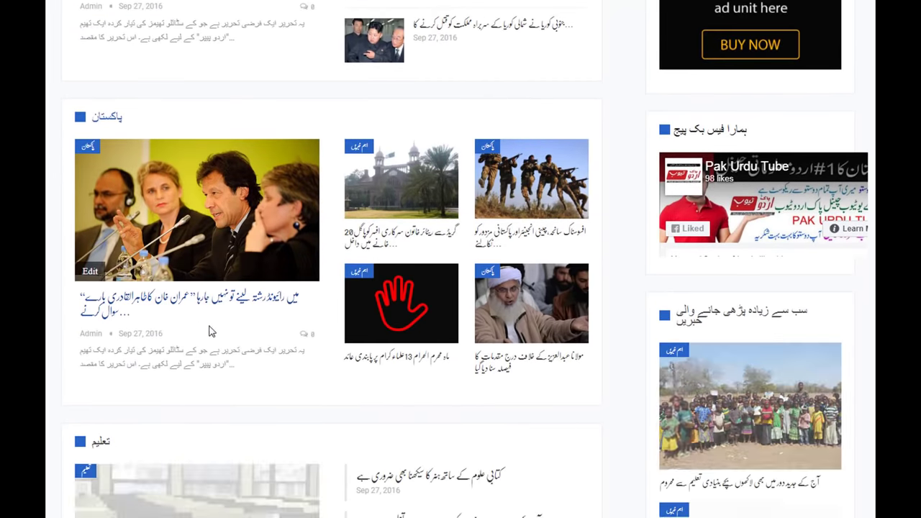
scroll(207, 310, "down", 4)
scroll(401, 341, "up", 12)
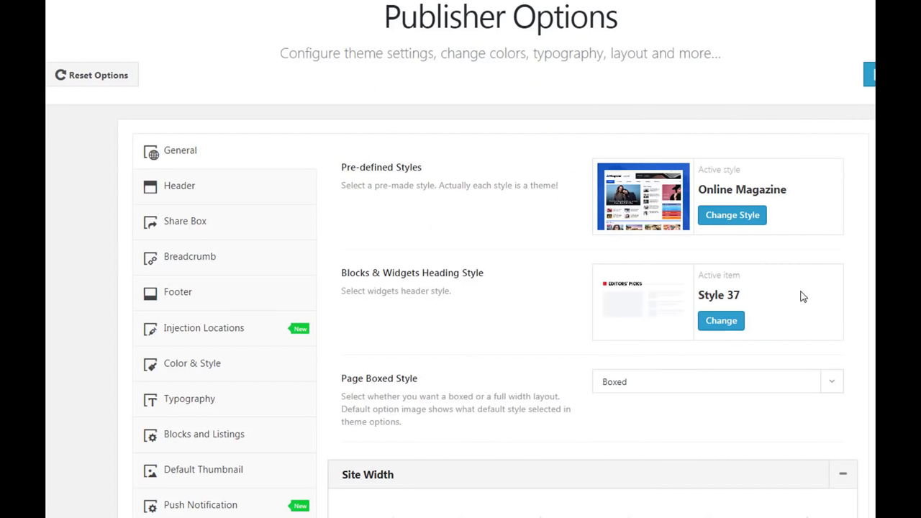
Set the Page Boxed Style in the Publisher Options to Full Width
scroll(787, 374, "down", 1)
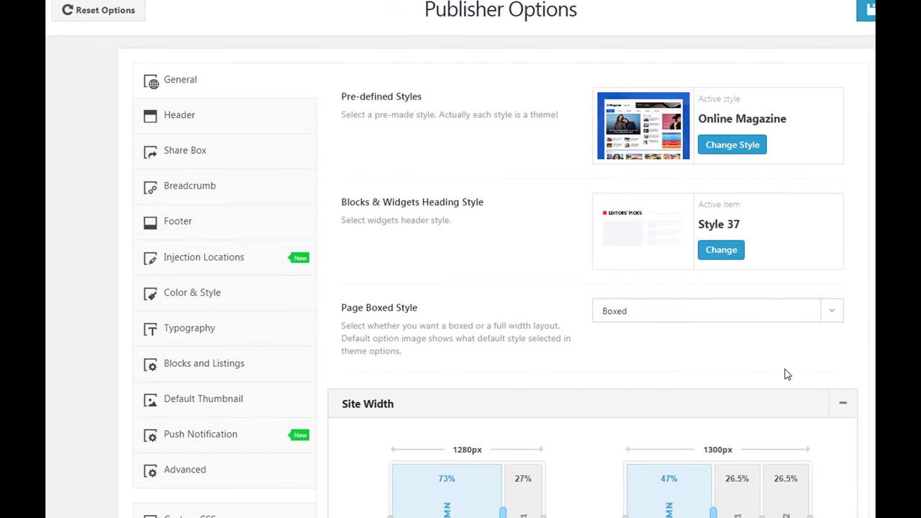
left_click(657, 317)
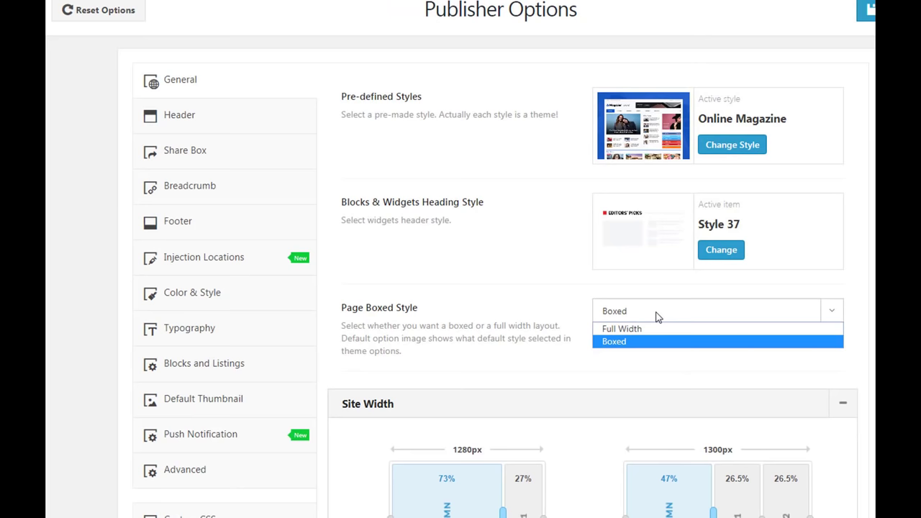
left_click(626, 329)
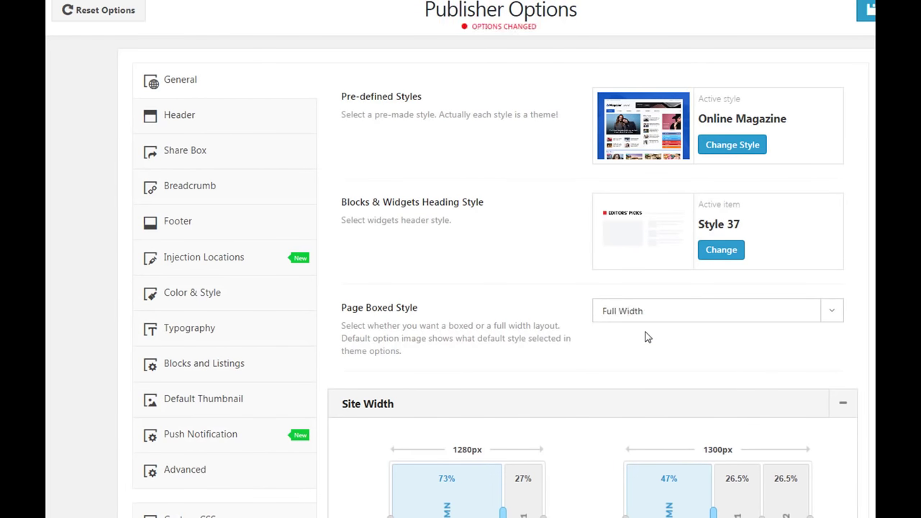
Set the Blocks & Widgets Heading Style to Style 24 and save the theme options
left_click(723, 250)
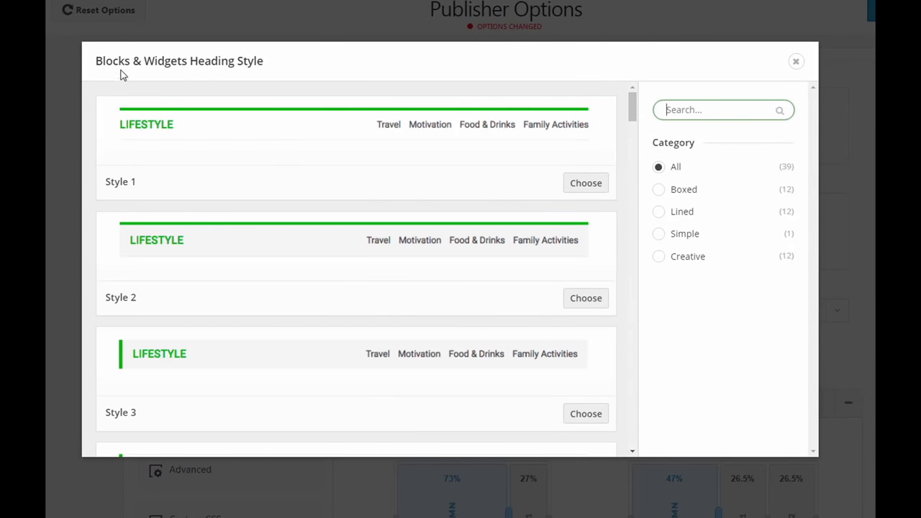
left_click(94, 54)
scroll(372, 263, "down", 3)
scroll(373, 262, "down", 10)
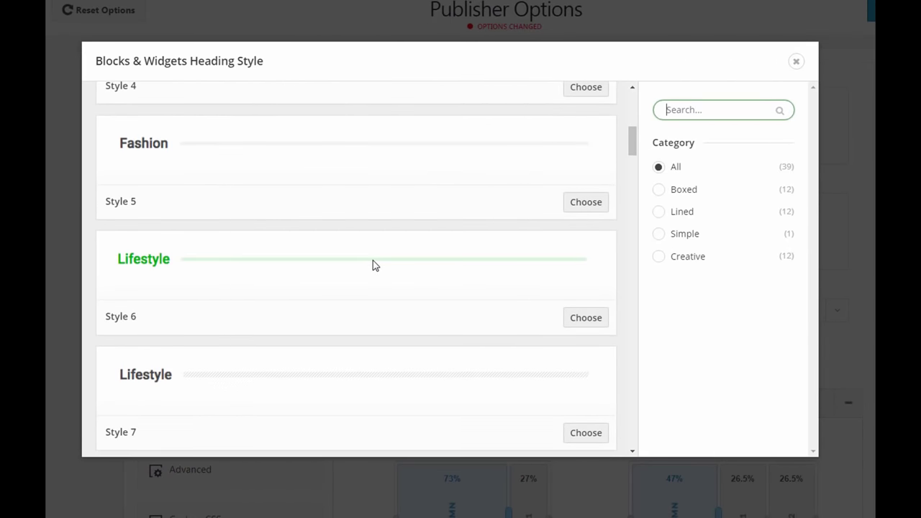
scroll(373, 265, "down", 2)
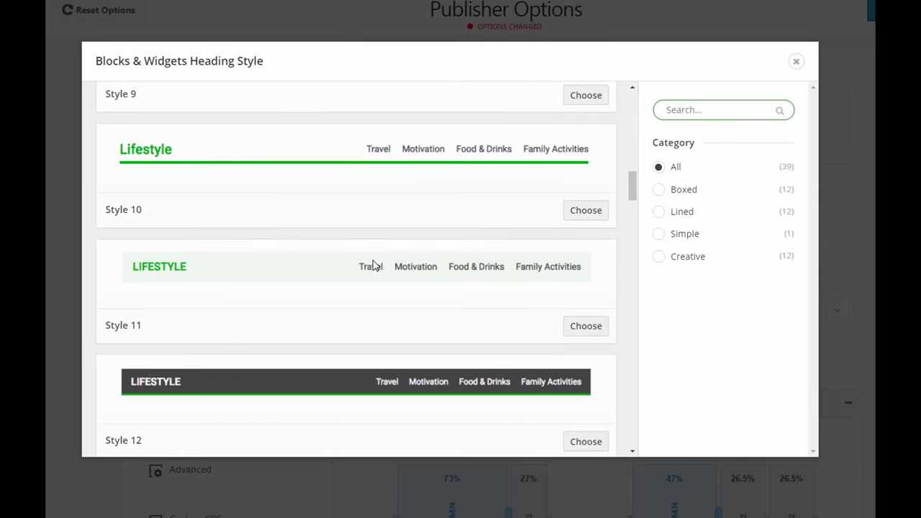
scroll(414, 301, "down", 3)
scroll(413, 300, "down", 5)
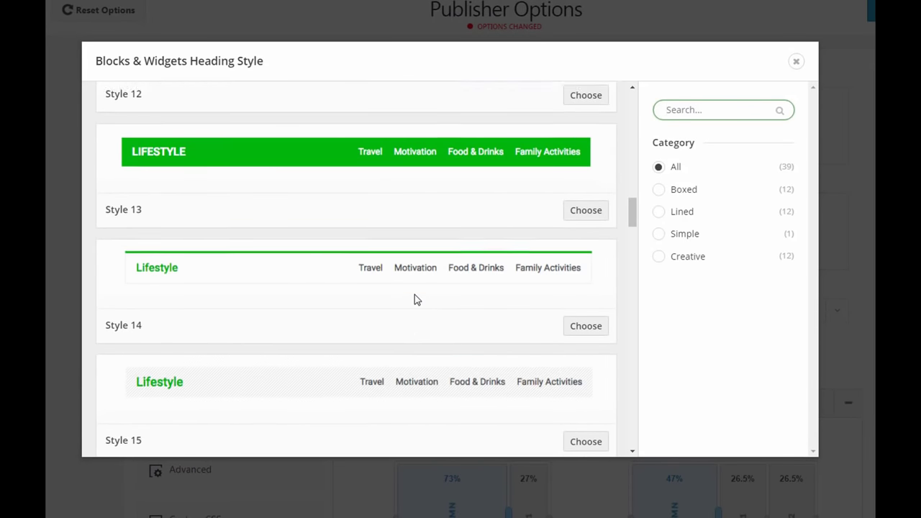
scroll(415, 299, "down", 2)
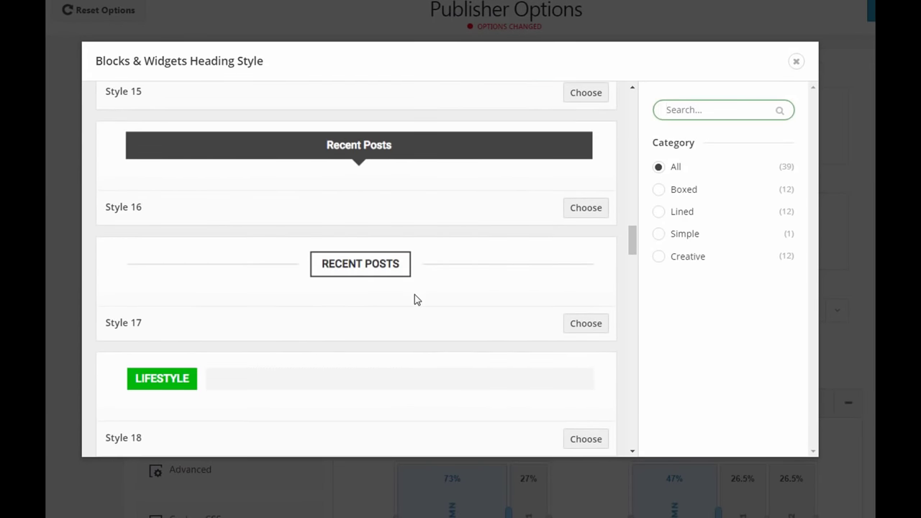
scroll(415, 299, "down", 1)
scroll(414, 299, "down", 3)
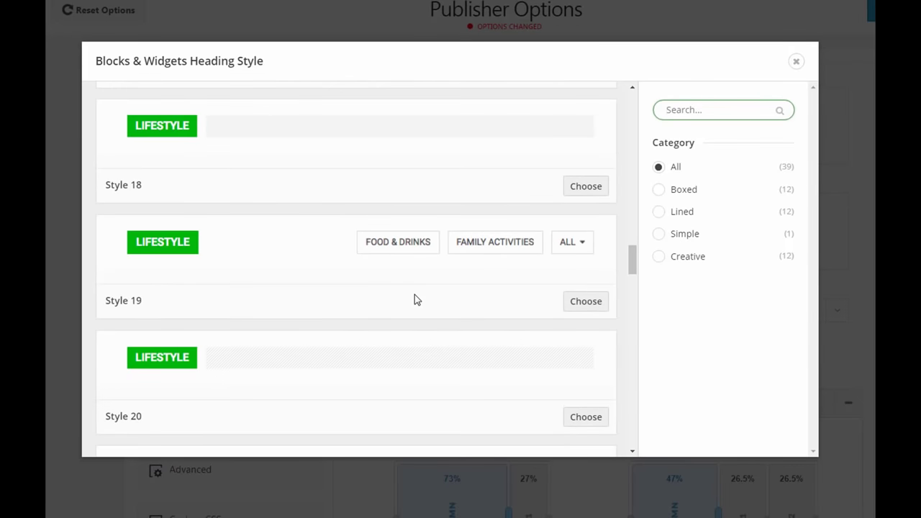
scroll(414, 299, "down", 3)
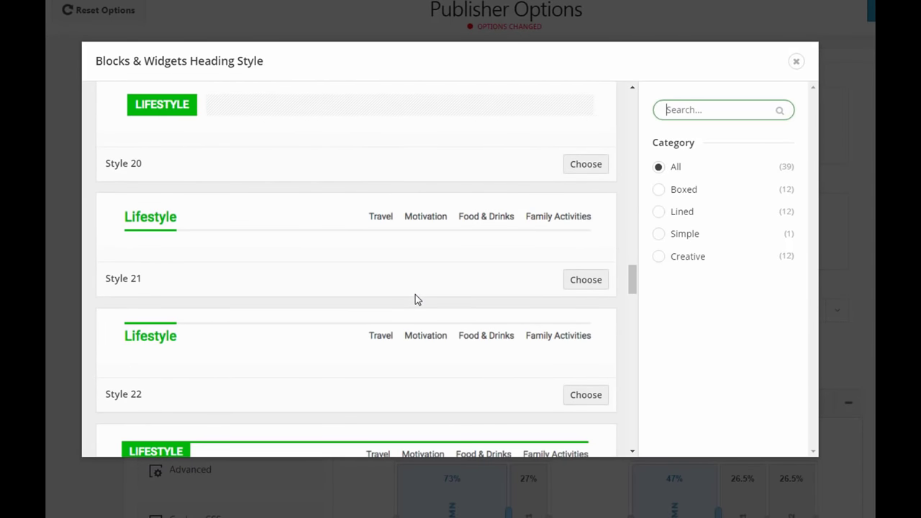
scroll(414, 300, "down", 3)
scroll(415, 299, "down", 2)
scroll(415, 299, "up", 4)
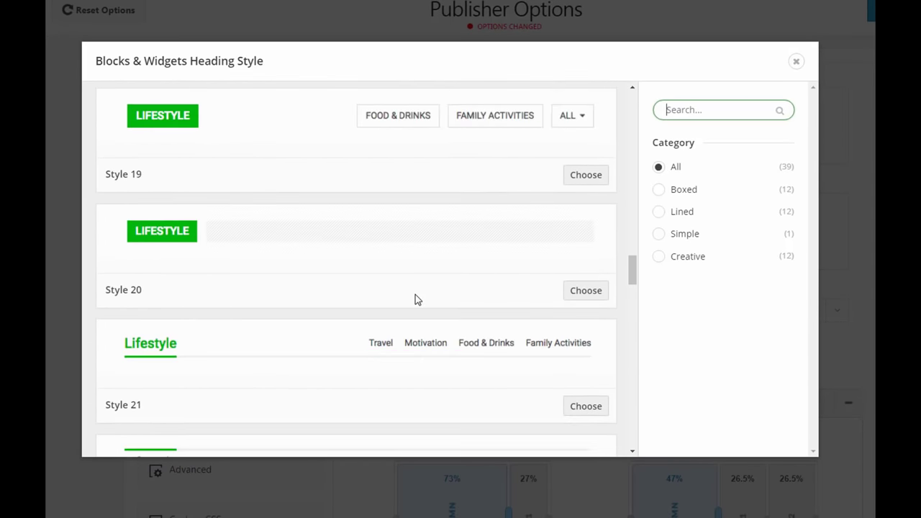
left_click_drag(634, 277, 662, 299)
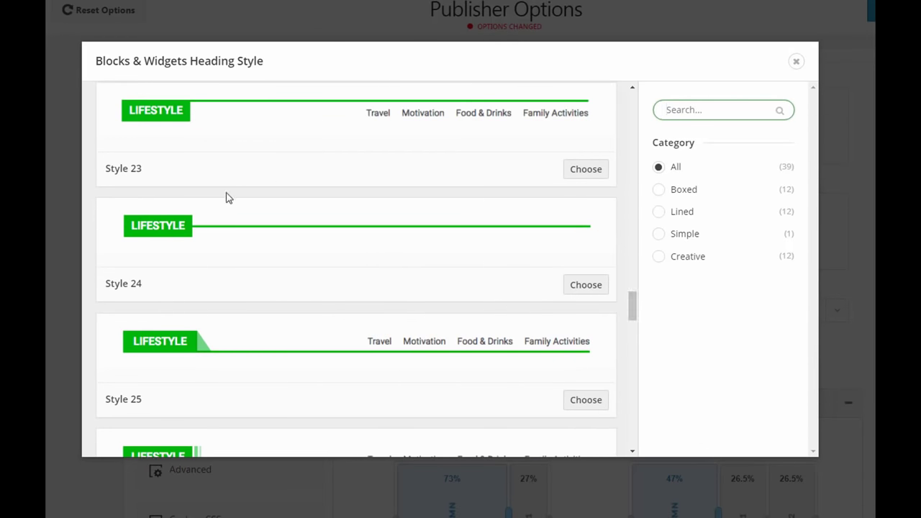
left_click(166, 226)
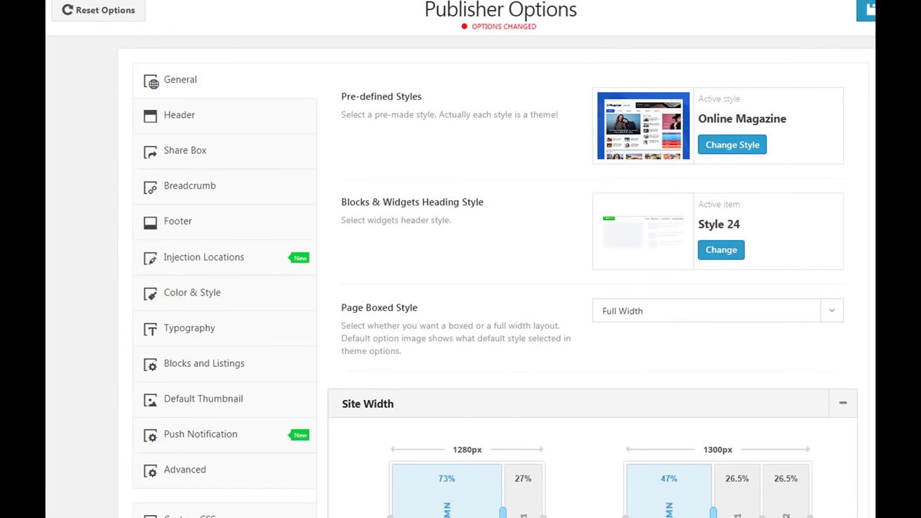
left_click(866, 10)
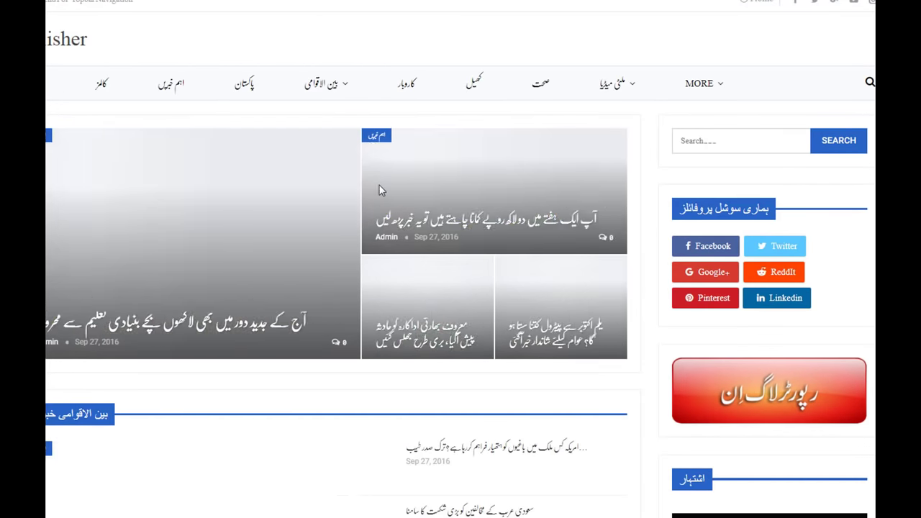
Check the section and widget headings on the homepage with the Style 24 heading design
scroll(203, 273, "down", 2)
scroll(202, 271, "down", 1)
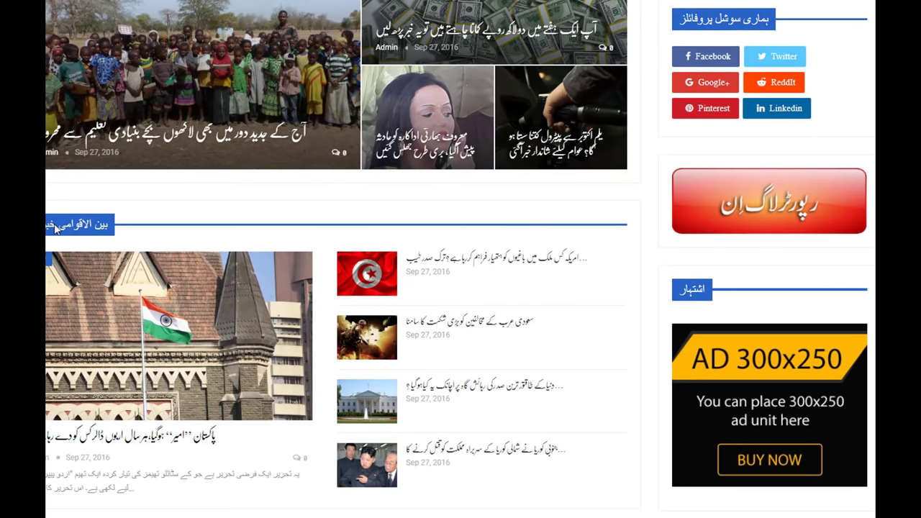
left_click_drag(85, 246, 645, 249)
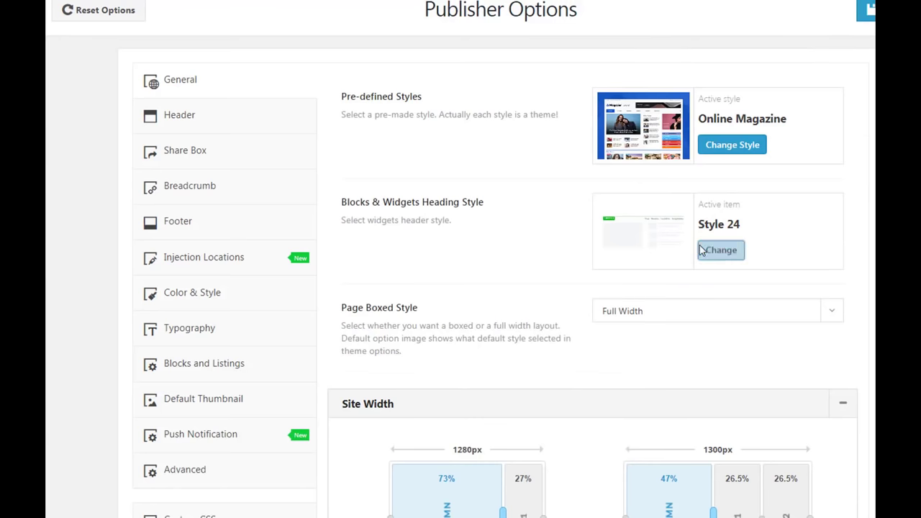
Set the Blocks & Widgets Heading Style to Style 16 and save the theme options
left_click(719, 250)
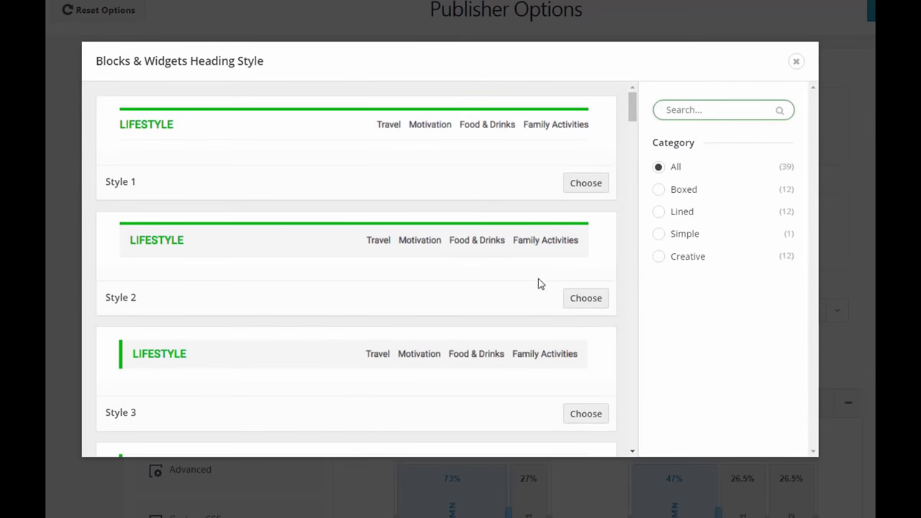
double_click(374, 170)
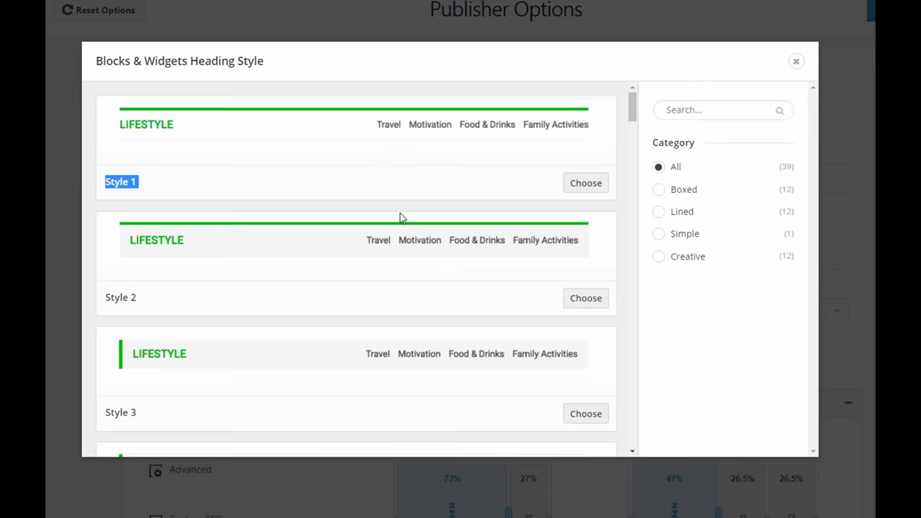
left_click(718, 250)
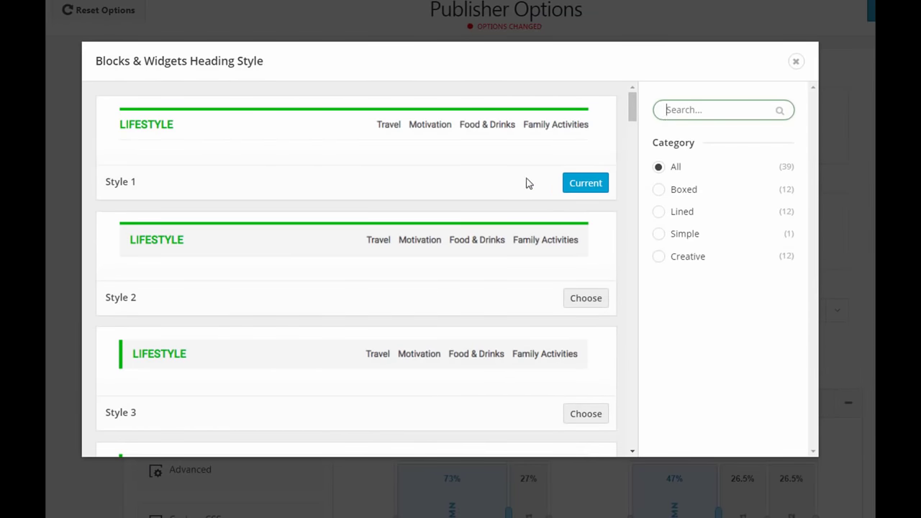
scroll(535, 182, "down", 2)
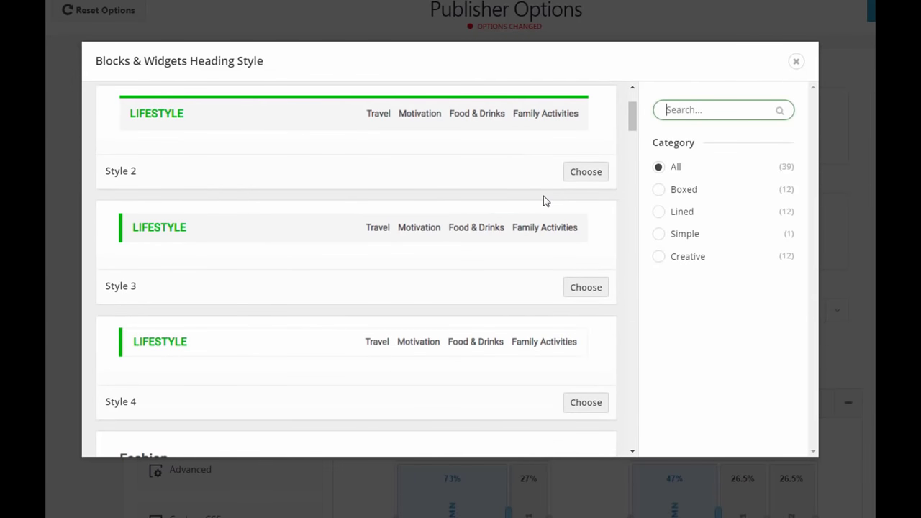
scroll(543, 201, "down", 2)
scroll(543, 201, "down", 6)
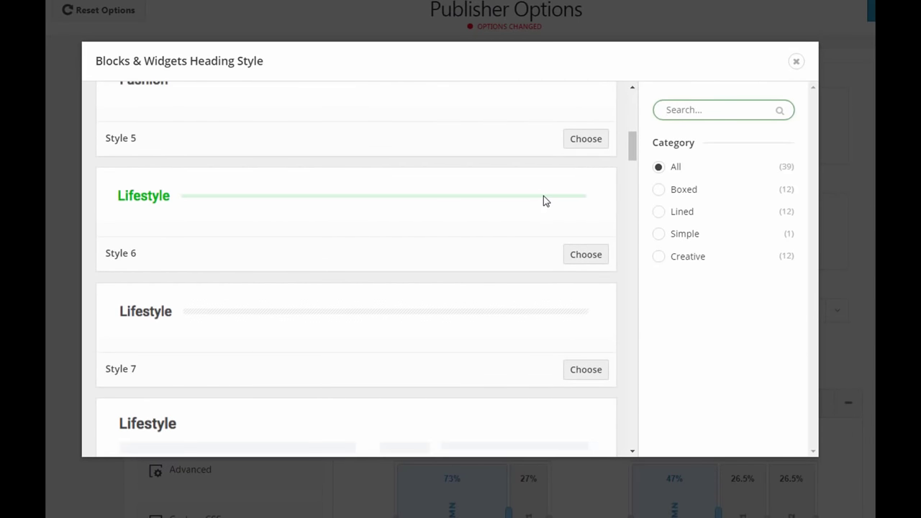
scroll(554, 219, "down", 3)
scroll(554, 218, "down", 1)
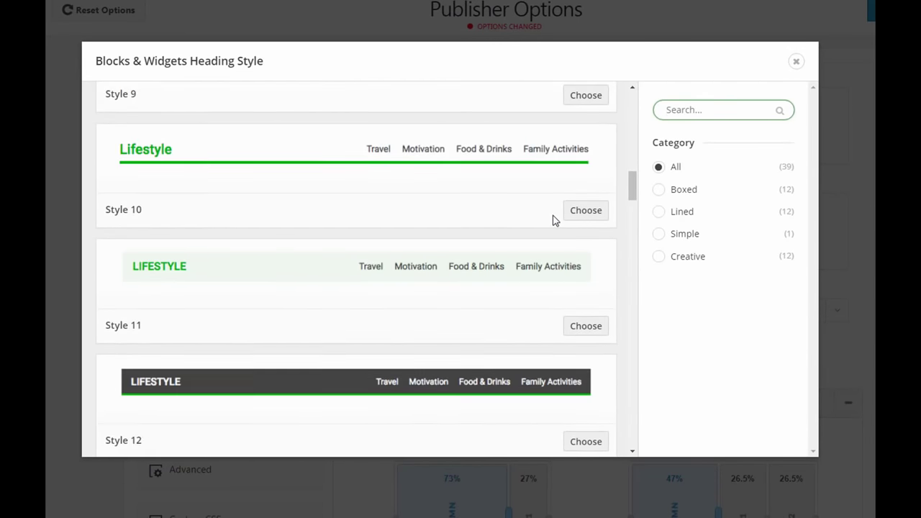
scroll(554, 219, "down", 2)
scroll(554, 220, "down", 1)
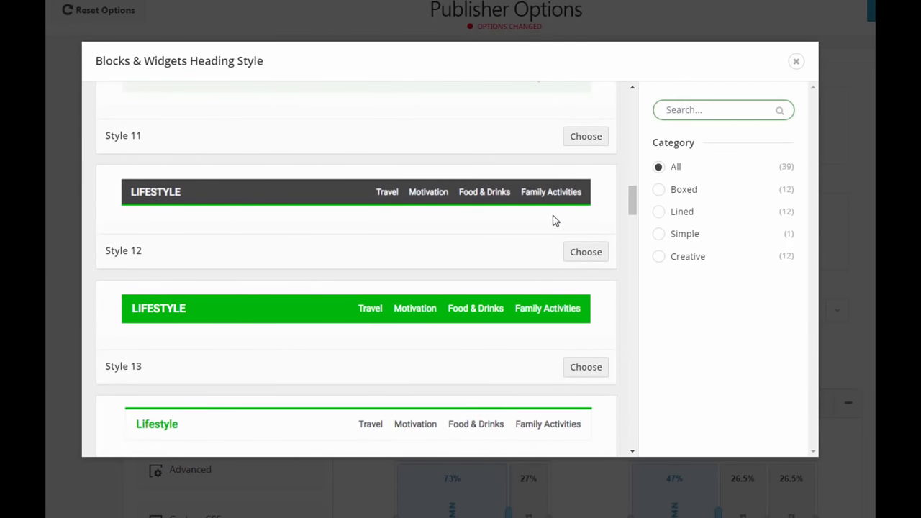
scroll(554, 219, "down", 3)
scroll(554, 220, "down", 2)
scroll(553, 219, "down", 1)
scroll(554, 218, "down", 1)
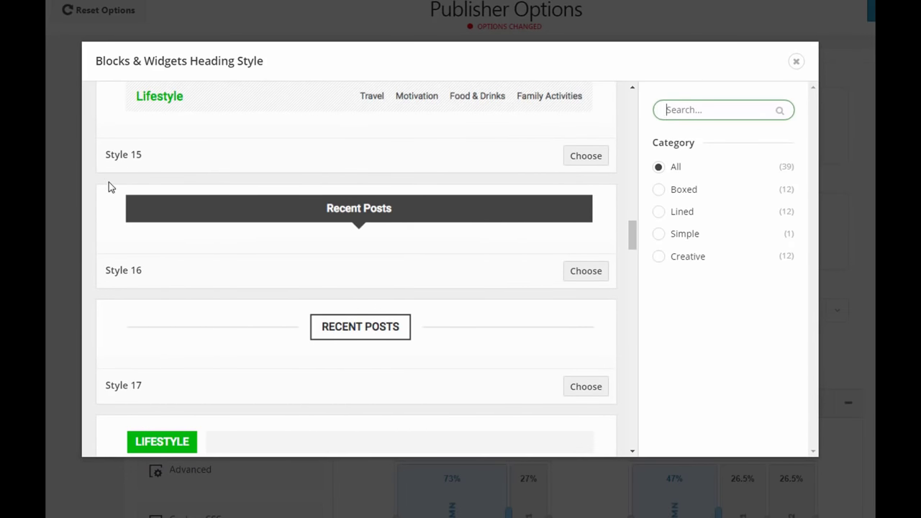
left_click_drag(107, 181, 594, 245)
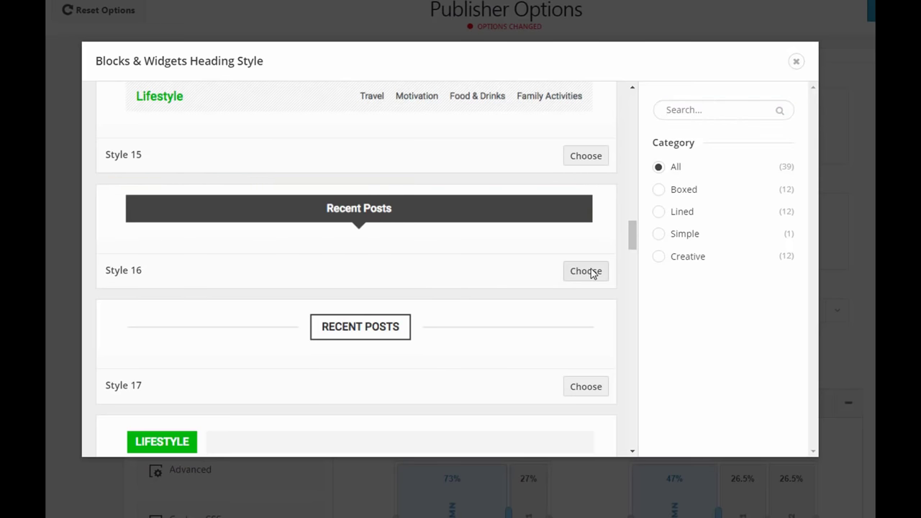
left_click(591, 270)
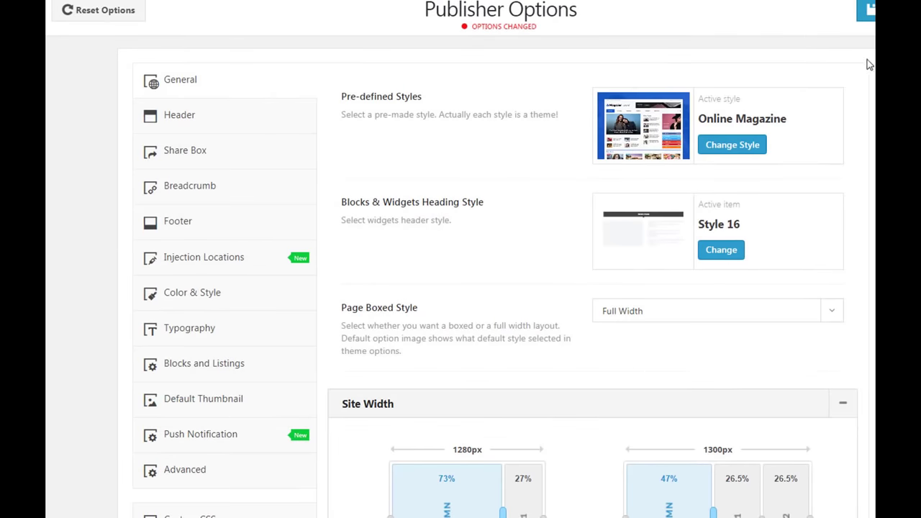
left_click(866, 10)
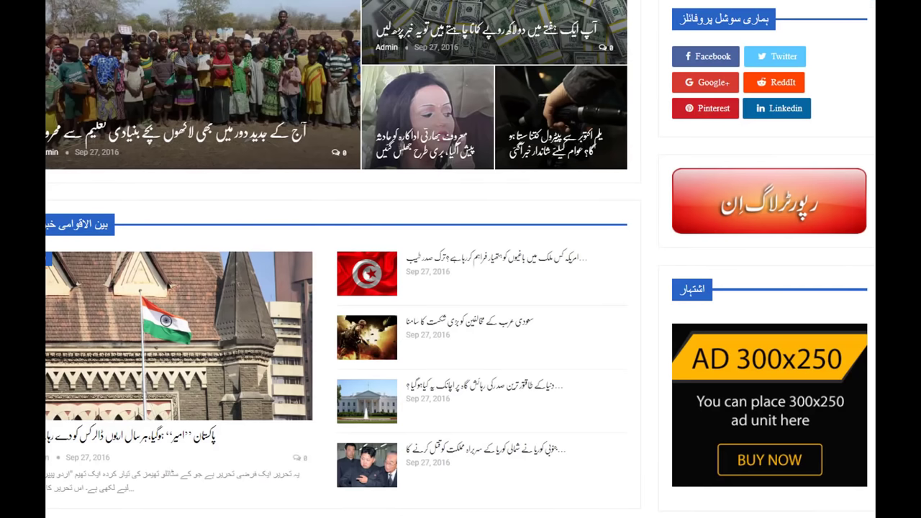
Reload the homepage and examine the Style 16 headings across the news sections and sidebar widgets
key("F5")
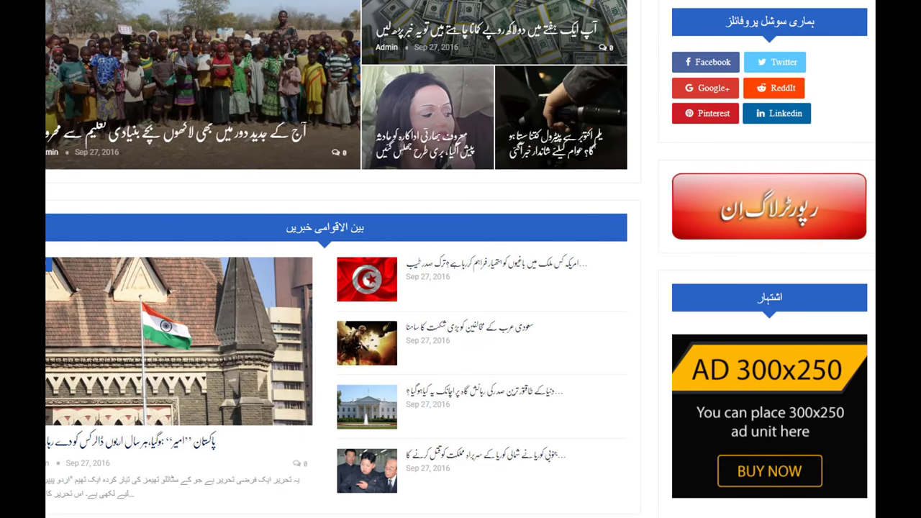
scroll(598, 294, "down", 3)
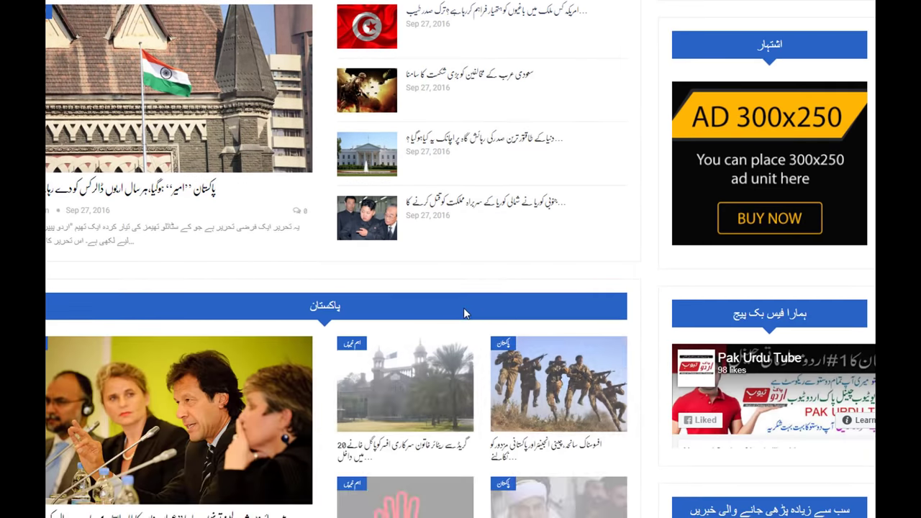
scroll(464, 314, "down", 2)
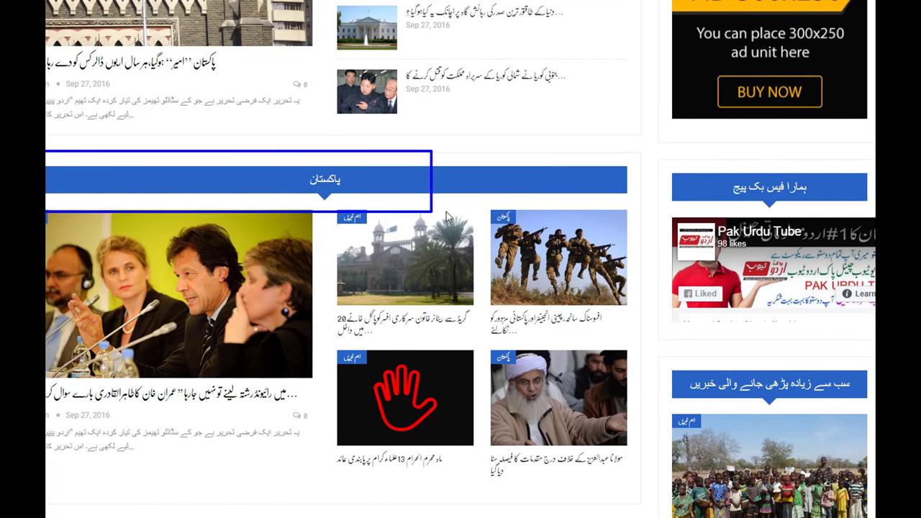
scroll(520, 215, "down", 1)
scroll(518, 212, "down", 18)
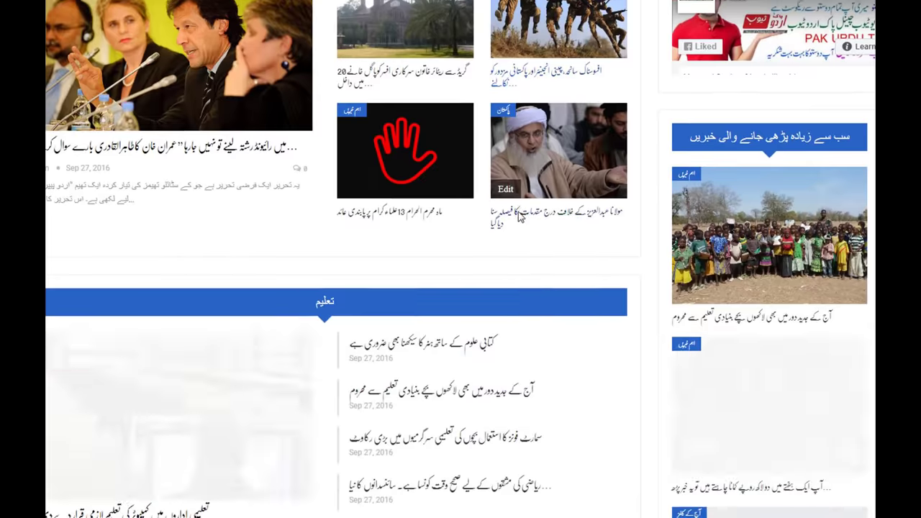
Look over the rest of the homepage down to the footer to check the Style 16 headings
scroll(518, 211, "down", 9)
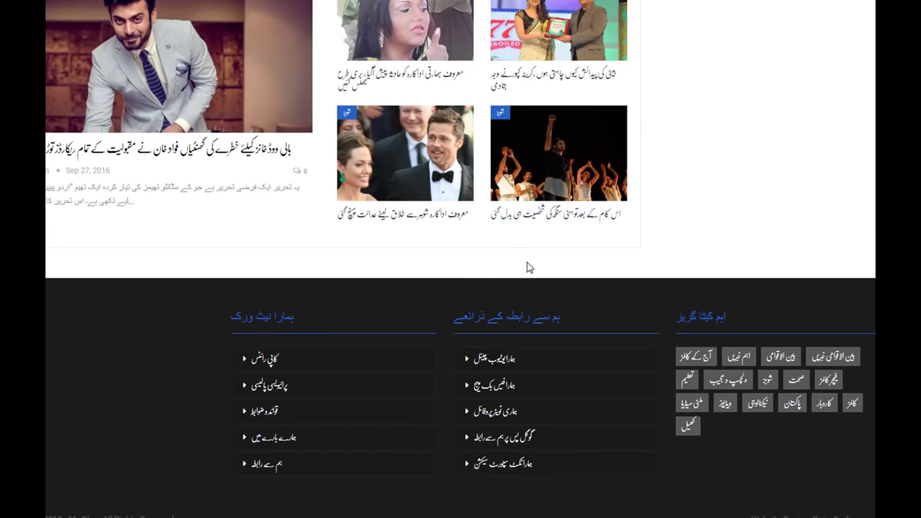
scroll(527, 268, "up", 20)
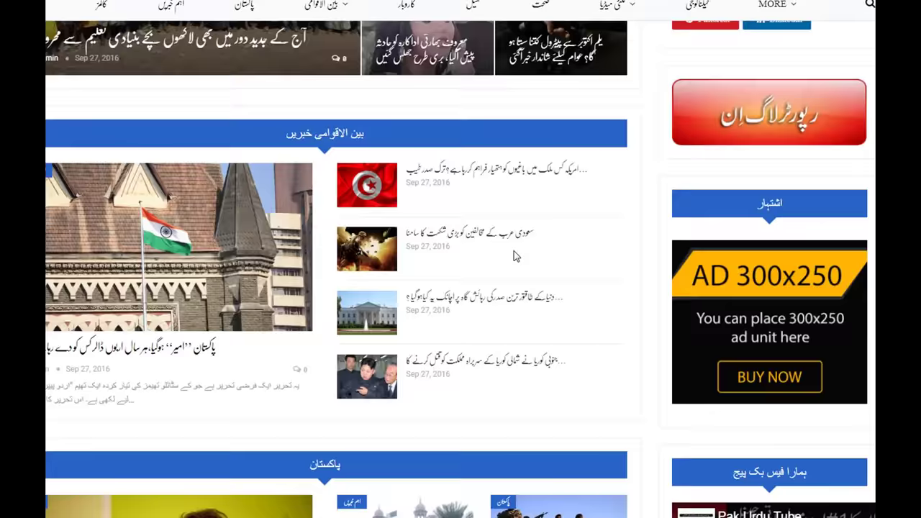
scroll(515, 256, "up", 4)
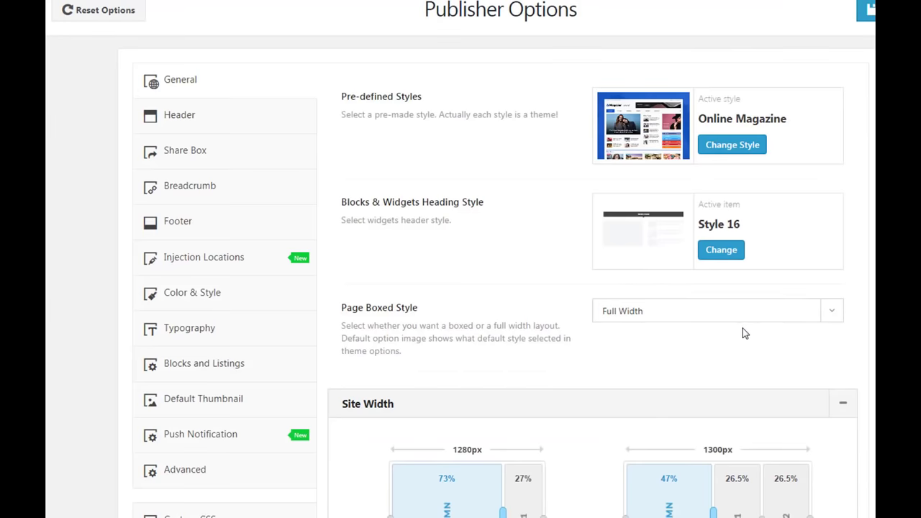
Examine the Site Width diagrams for the two-column and three-column page layouts
scroll(743, 328, "down", 3)
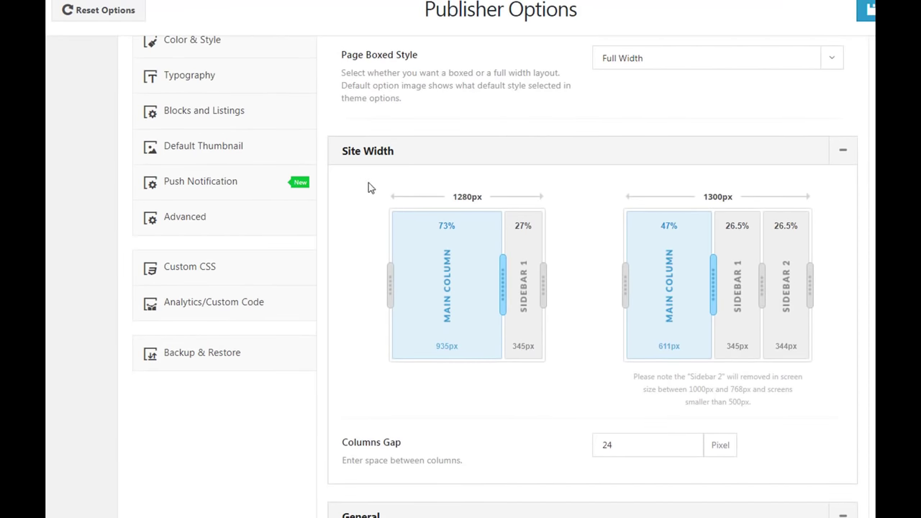
mouse_move(330, 136)
left_mouse_down()
mouse_move(414, 162)
mouse_move(483, 318)
mouse_move(572, 392)
left_mouse_up()
left_click_drag(598, 175, 876, 395)
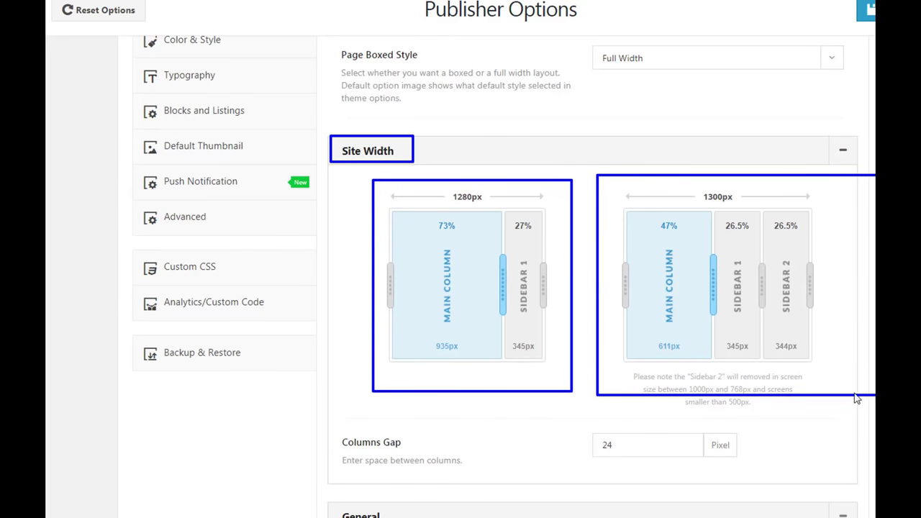
key("Escape")
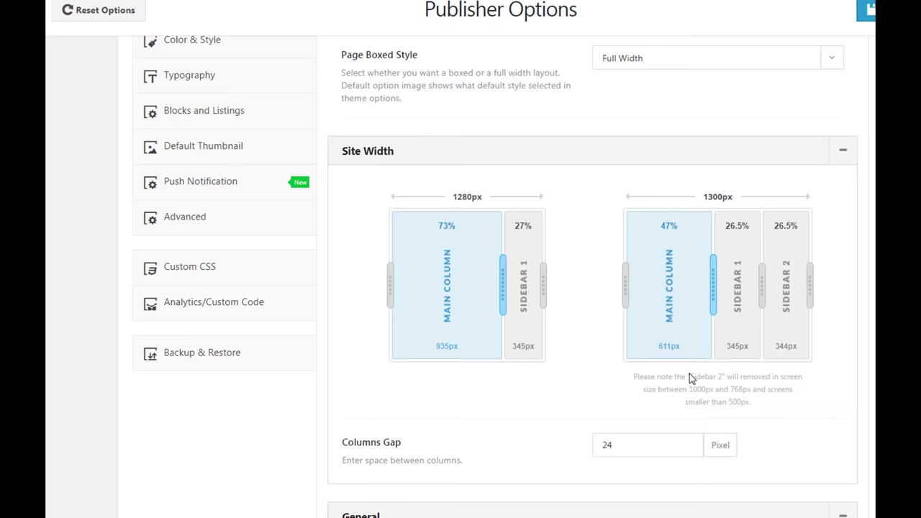
Open the Site Layout chooser and compare the two No Sidebar layouts with the current 2 Column (1) layout
scroll(691, 375, "down", 2)
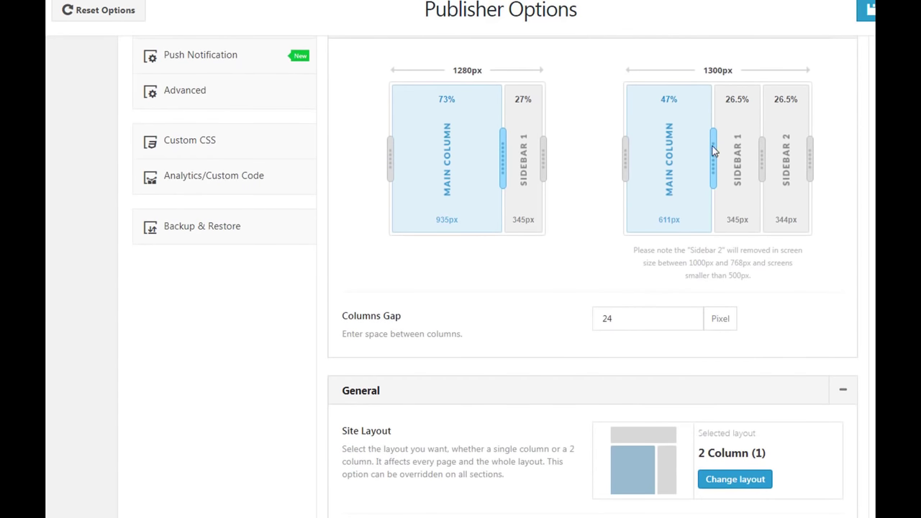
scroll(706, 309, "down", 4)
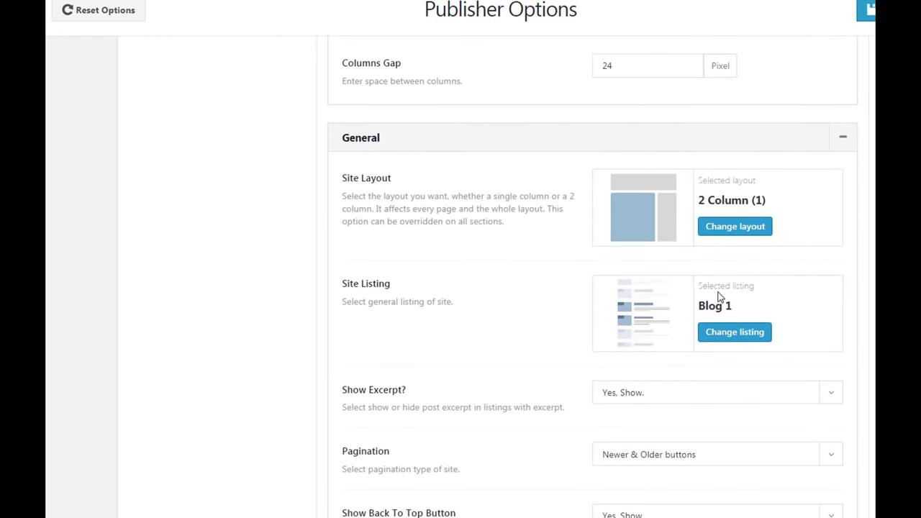
left_click(729, 224)
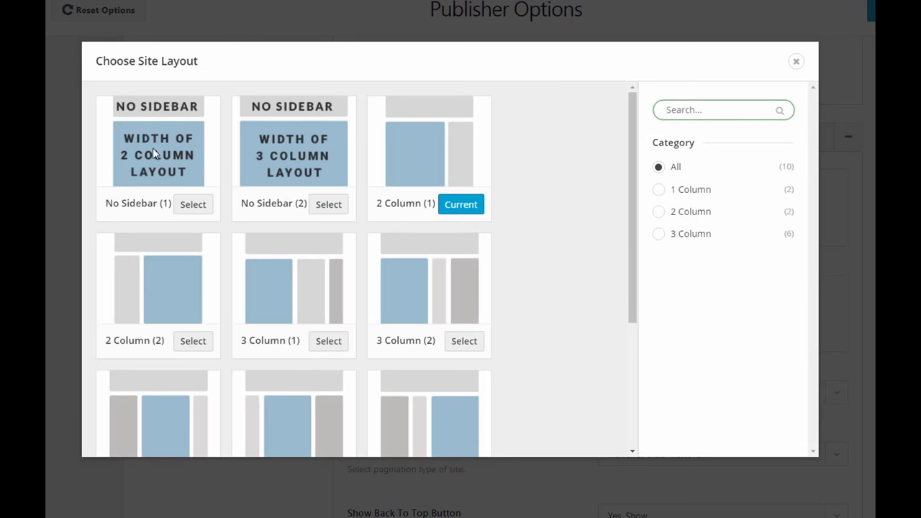
left_click_drag(102, 93, 194, 187)
mouse_move(228, 95)
left_mouse_down()
mouse_move(339, 210)
mouse_move(351, 208)
left_mouse_up()
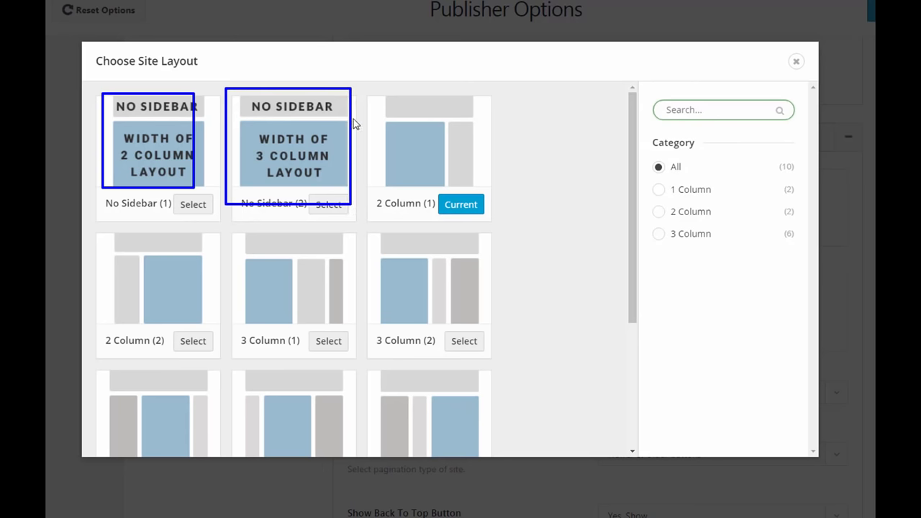
mouse_move(376, 88)
left_mouse_down()
mouse_move(489, 218)
mouse_move(523, 241)
left_mouse_up()
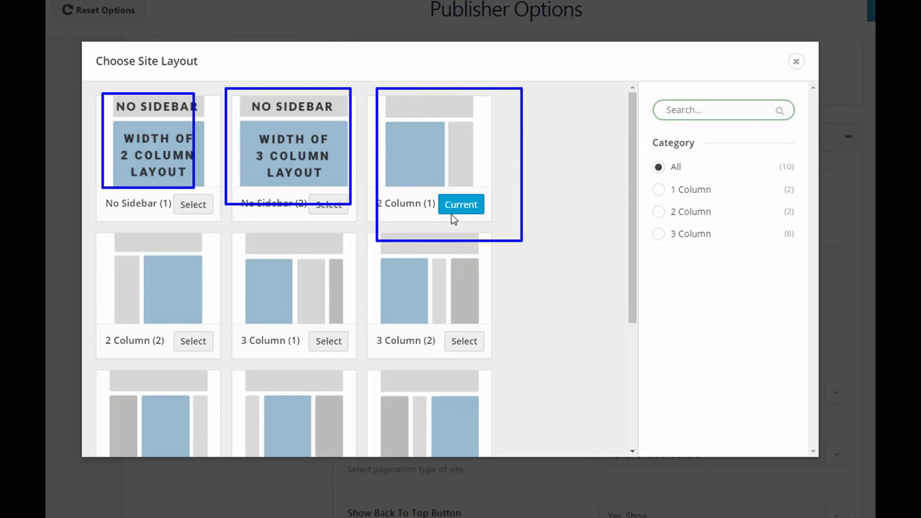
left_click_drag(429, 182, 494, 230)
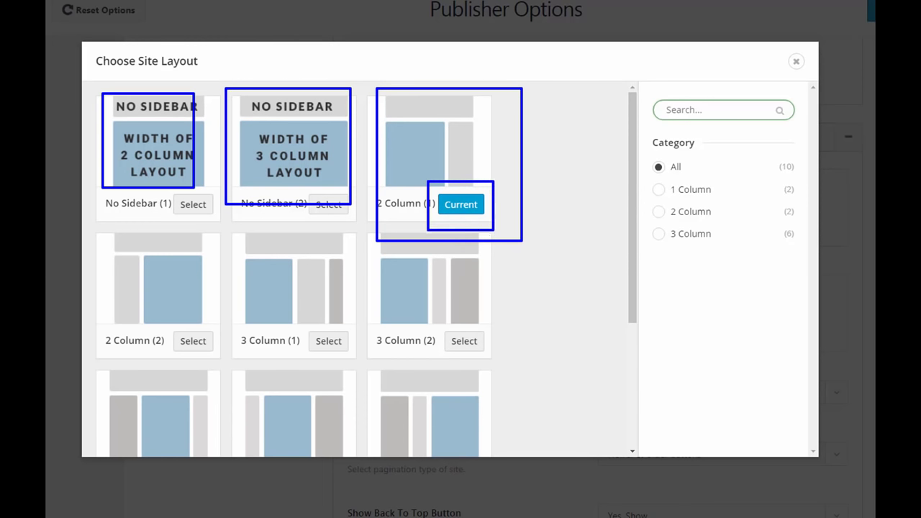
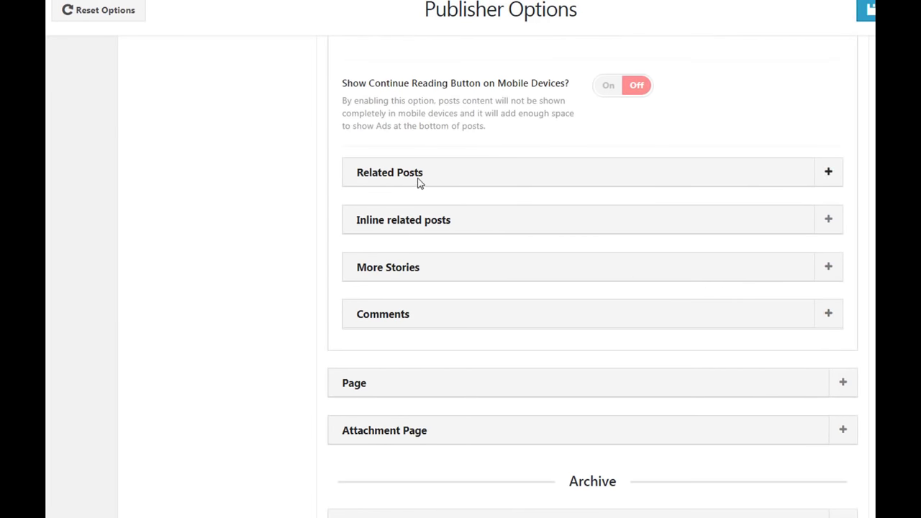
Expand the Related Posts settings, choosing Show - Simple for Related Posts and by Category as the algorithm
left_click(420, 180)
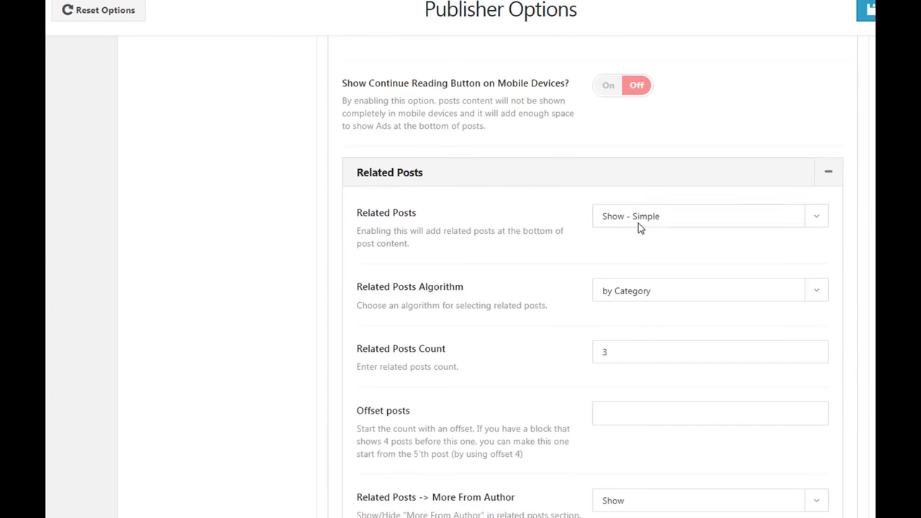
left_click(698, 216)
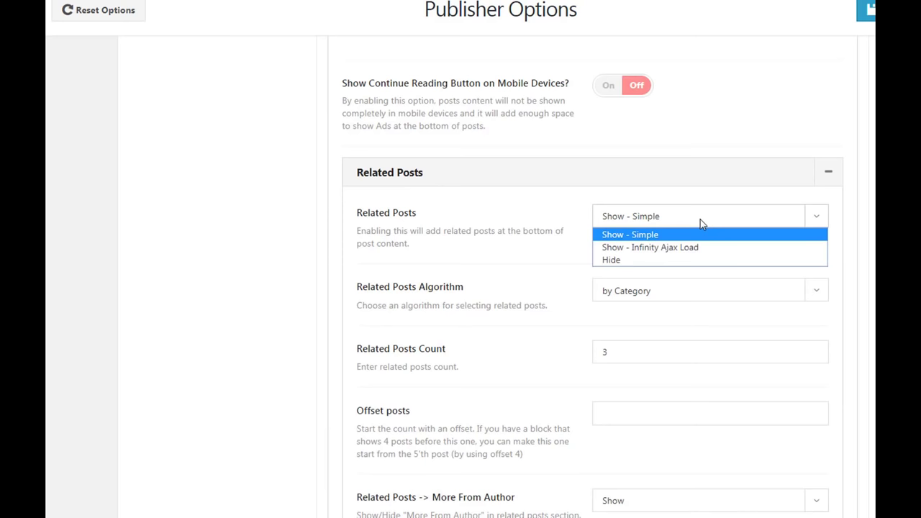
left_click(650, 237)
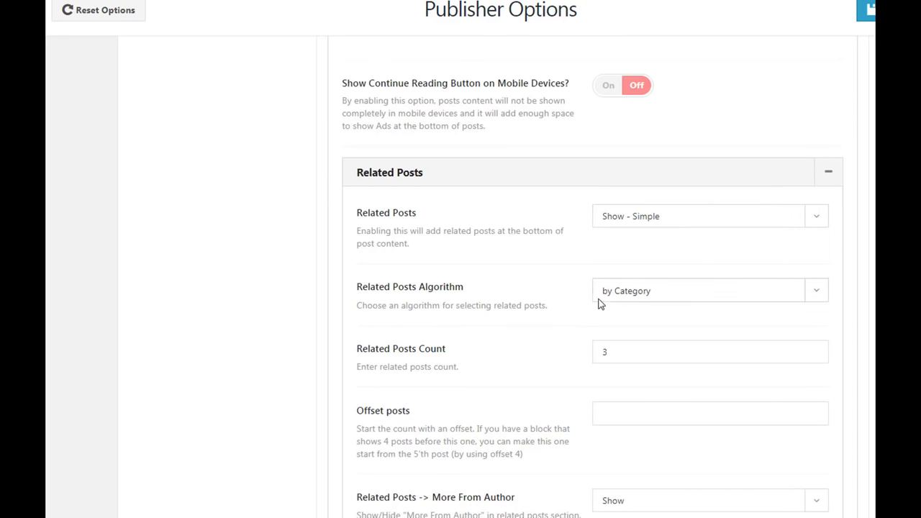
left_click(687, 300)
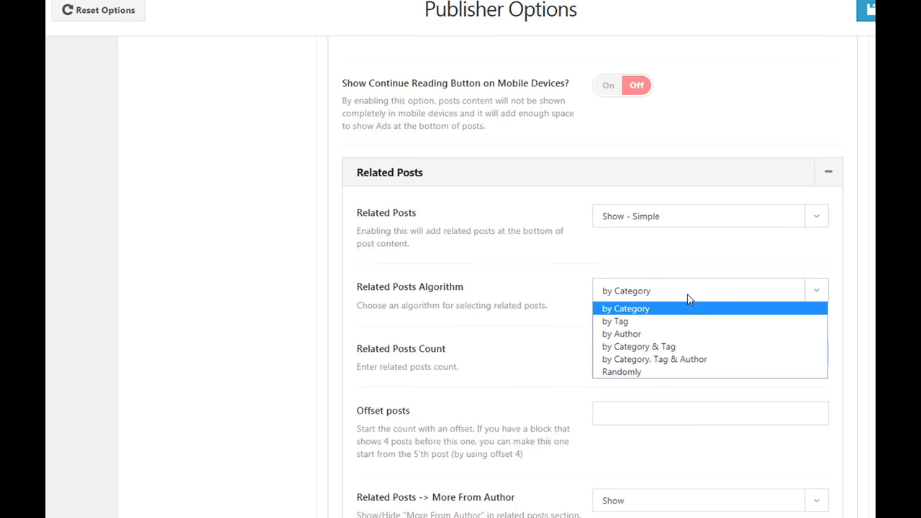
left_click(650, 294)
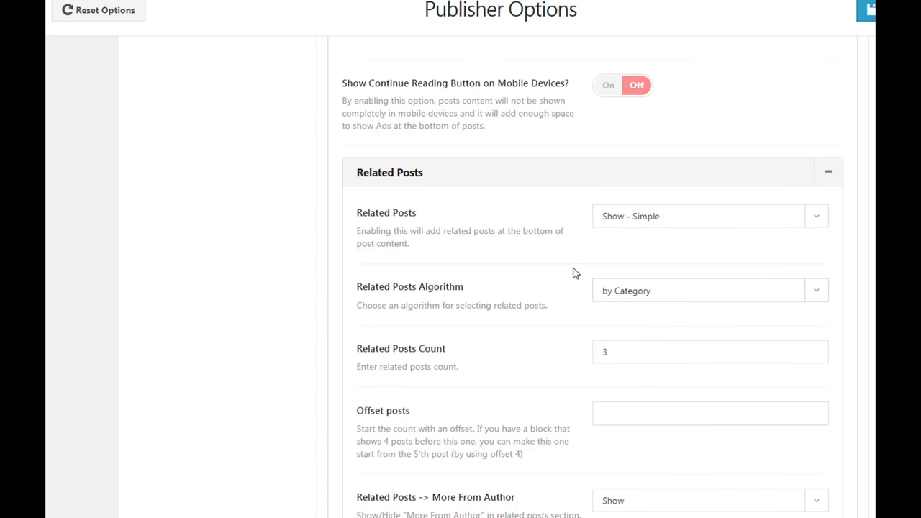
Review the remaining Related Posts options and the Archive and Plugin Pages sections of the general settings
scroll(523, 314, "down", 1)
scroll(524, 317, "down", 1)
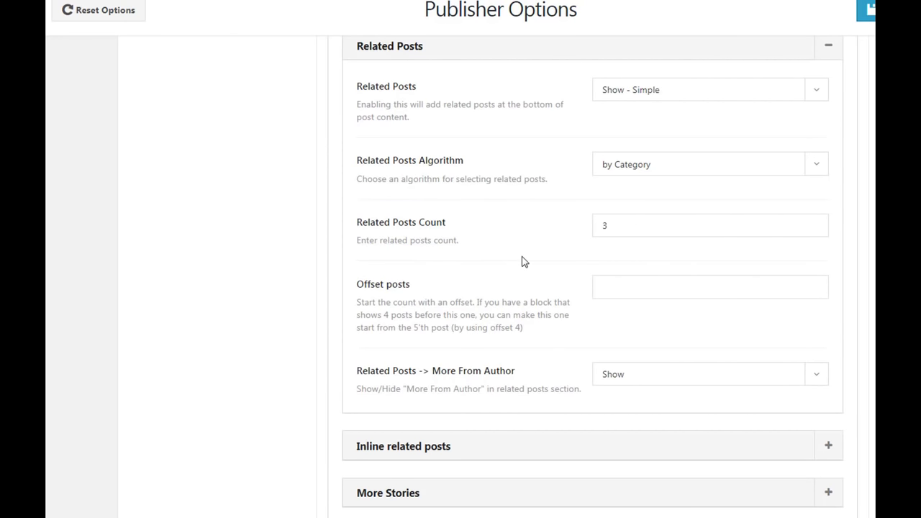
scroll(520, 261, "down", 1)
scroll(637, 326, "down", 3)
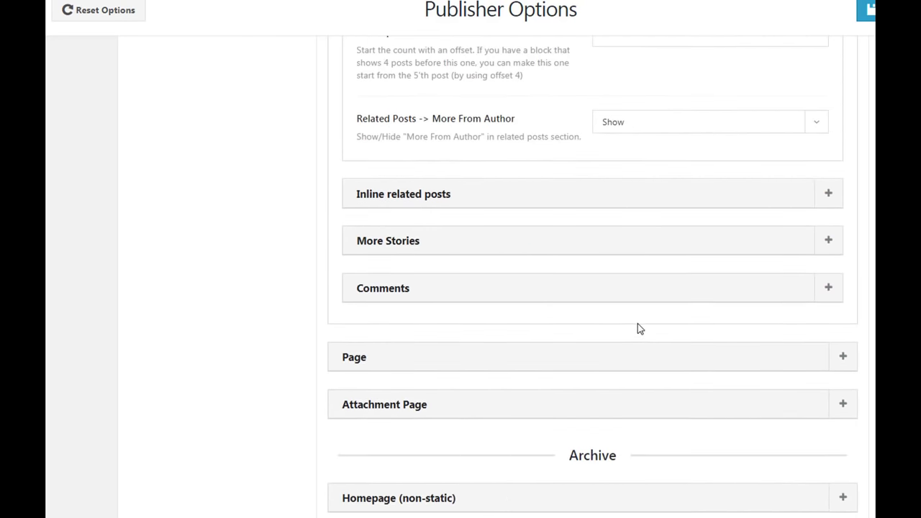
scroll(639, 328, "down", 1)
scroll(640, 329, "down", 5)
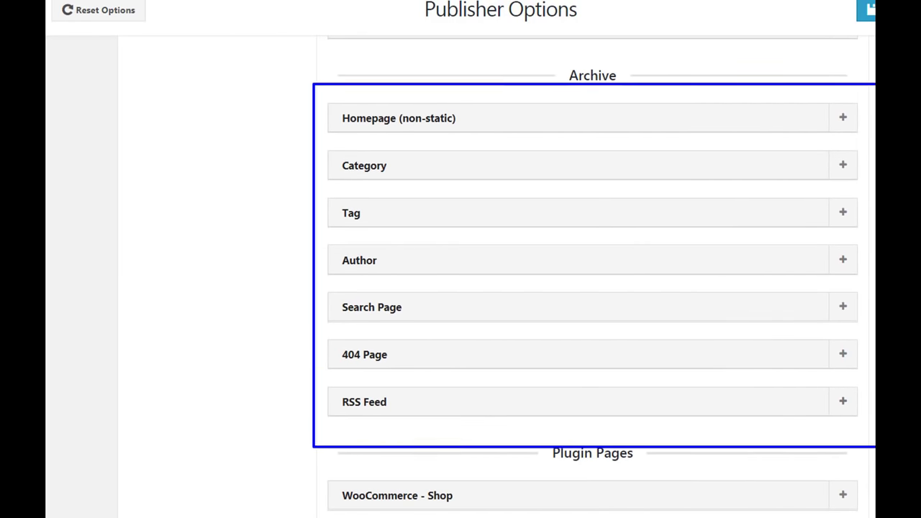
scroll(537, 287, "down", 2)
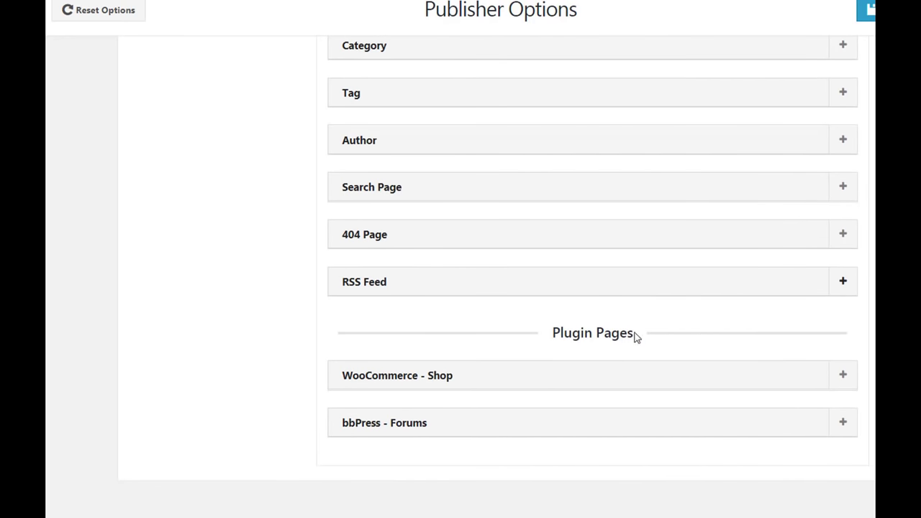
scroll(849, 281, "up", 3)
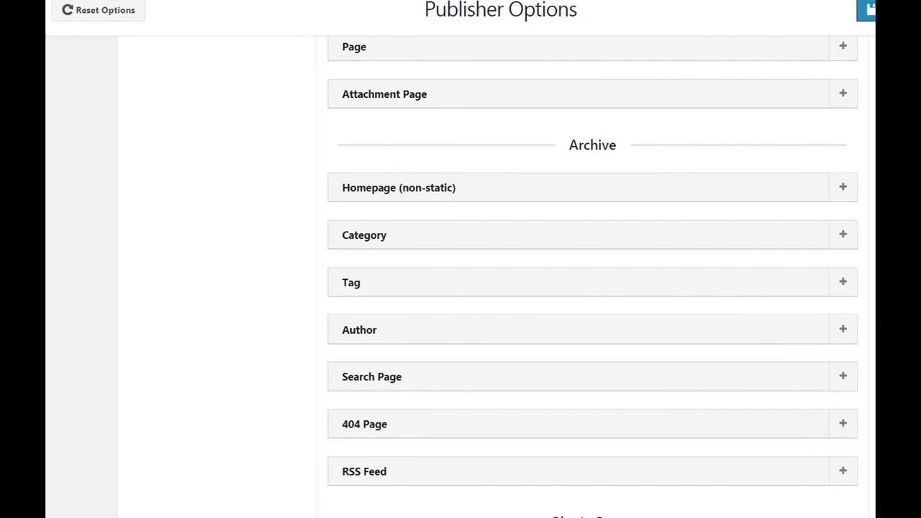
Save the theme options and open the Header Style & Layout settings
left_click(866, 11)
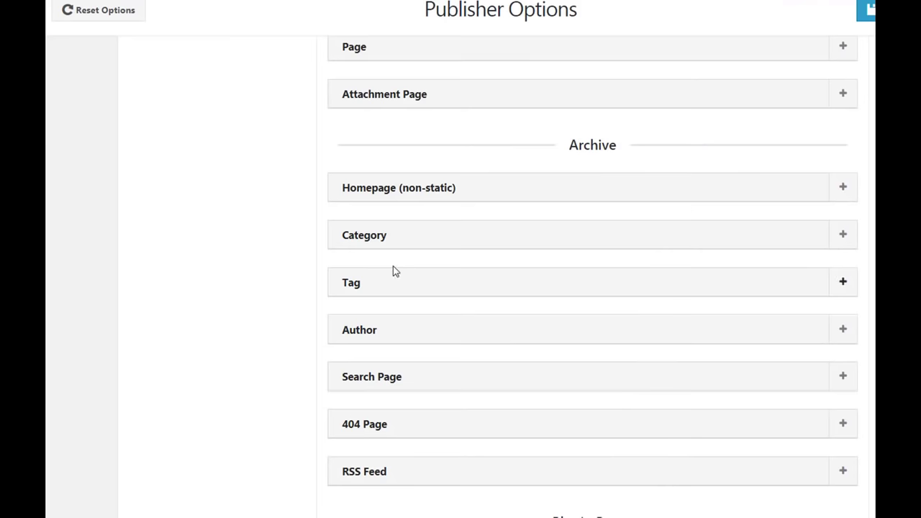
scroll(393, 269, "up", 20)
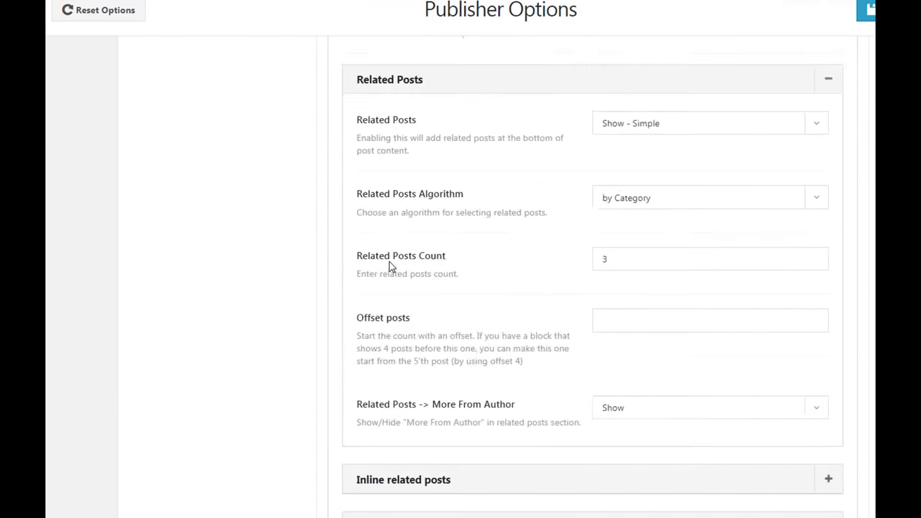
scroll(393, 270, "up", 4)
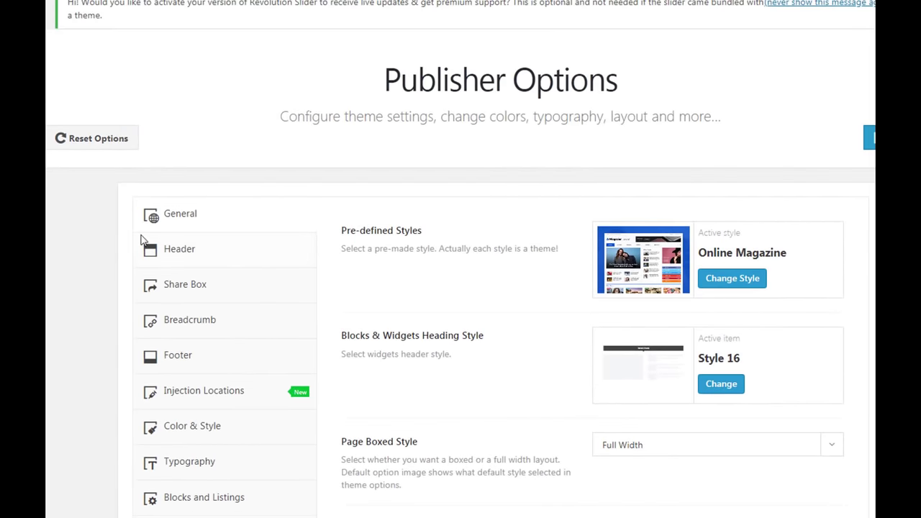
left_click(178, 254)
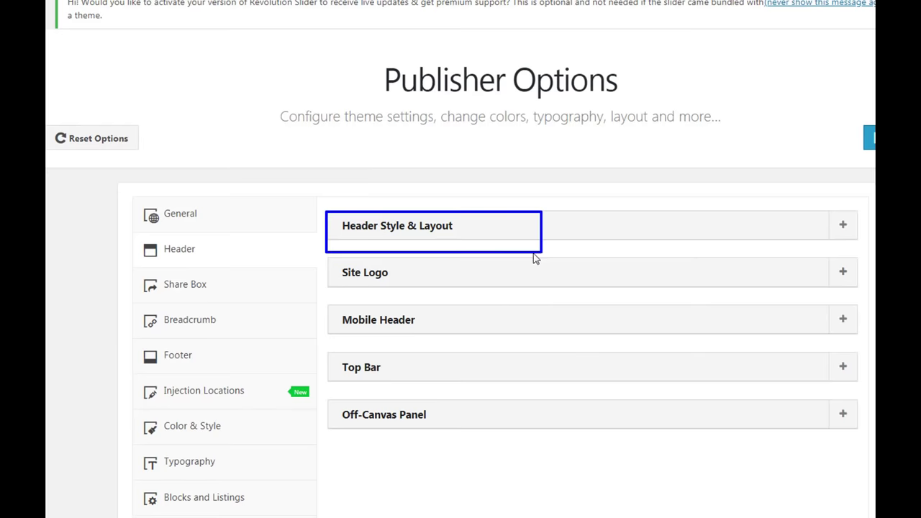
left_click(842, 225)
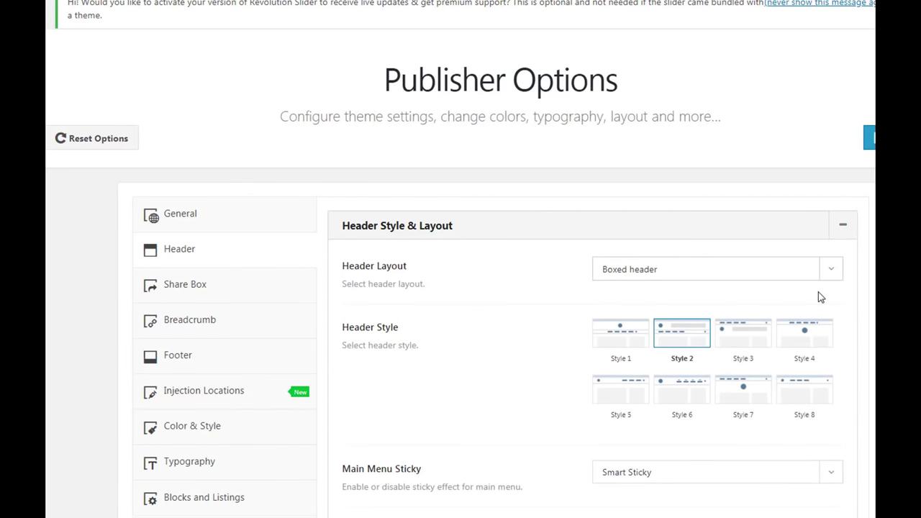
Examine the Header Layout setting and compare the available header styles, including Style 2, Style 3 and Style 5
scroll(823, 294, "down", 1)
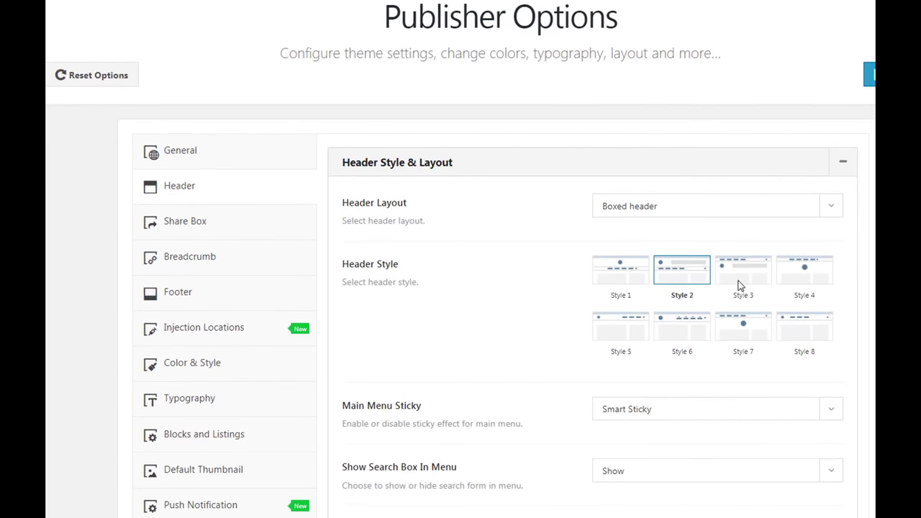
scroll(813, 295, "down", 2)
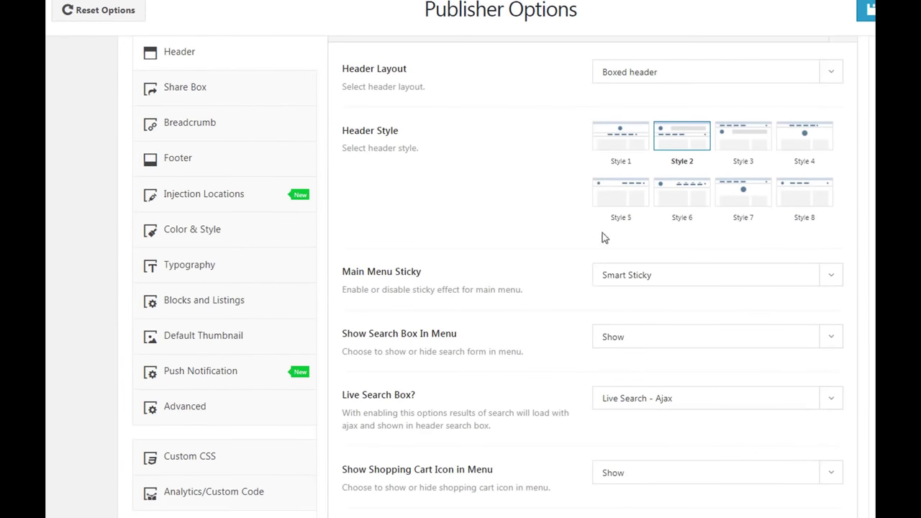
left_click_drag(646, 115, 692, 151)
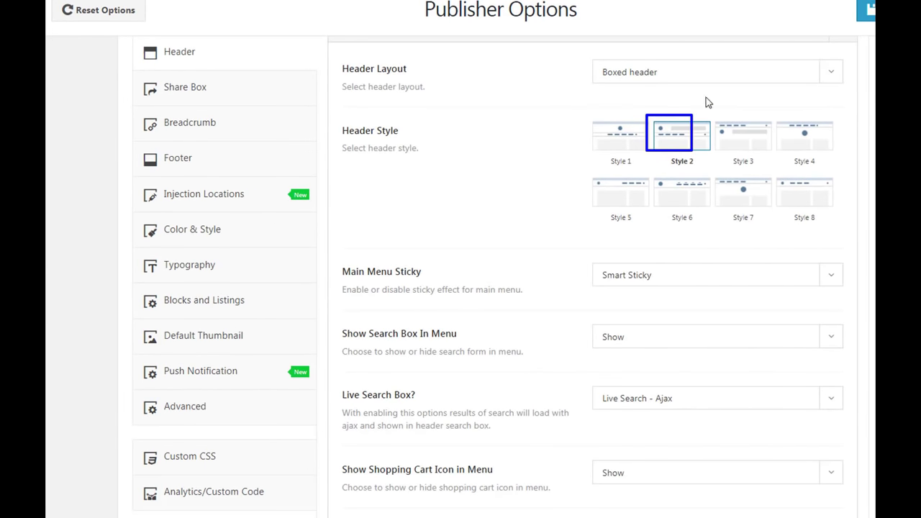
left_click_drag(705, 106, 787, 170)
mouse_move(606, 190)
left_mouse_down()
mouse_move(643, 240)
mouse_move(681, 257)
left_mouse_up()
Examine the Main Menu Sticky and Show Search Box In Menu settings of the header
scroll(583, 204, "down", 2)
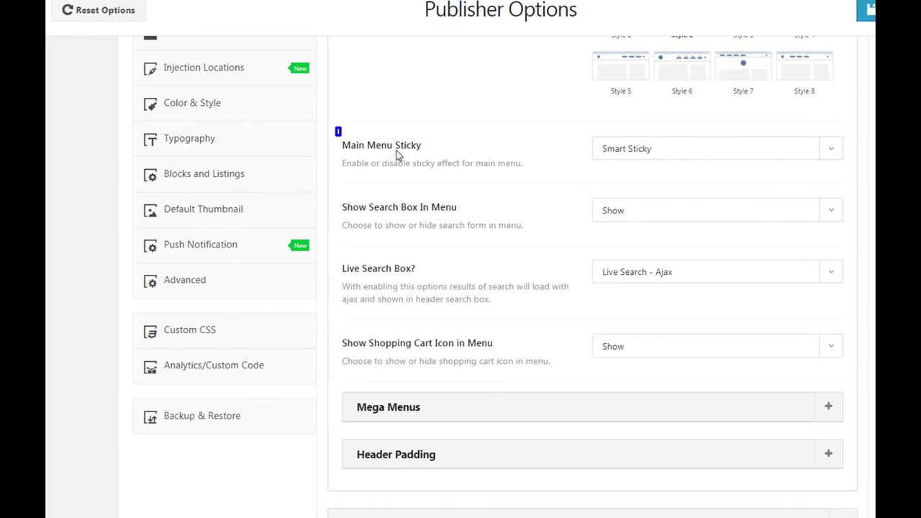
left_click_drag(395, 153, 446, 165)
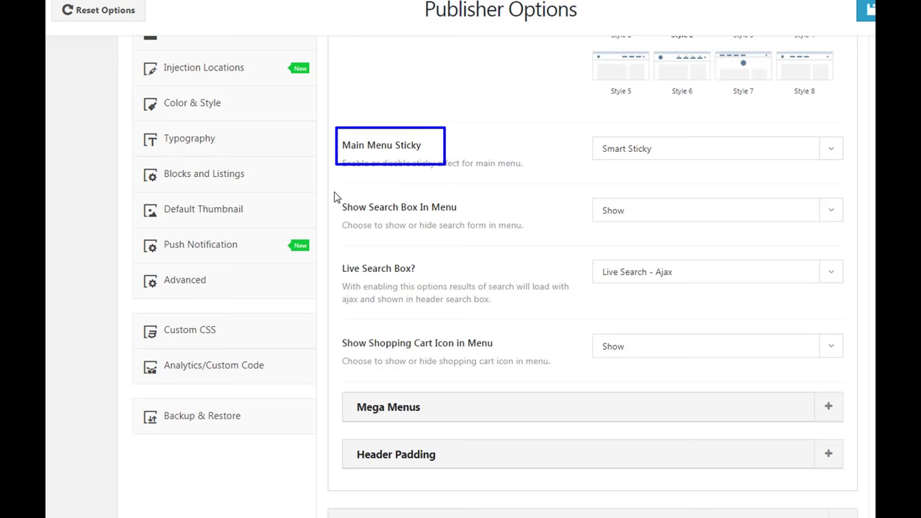
left_click_drag(334, 192, 524, 244)
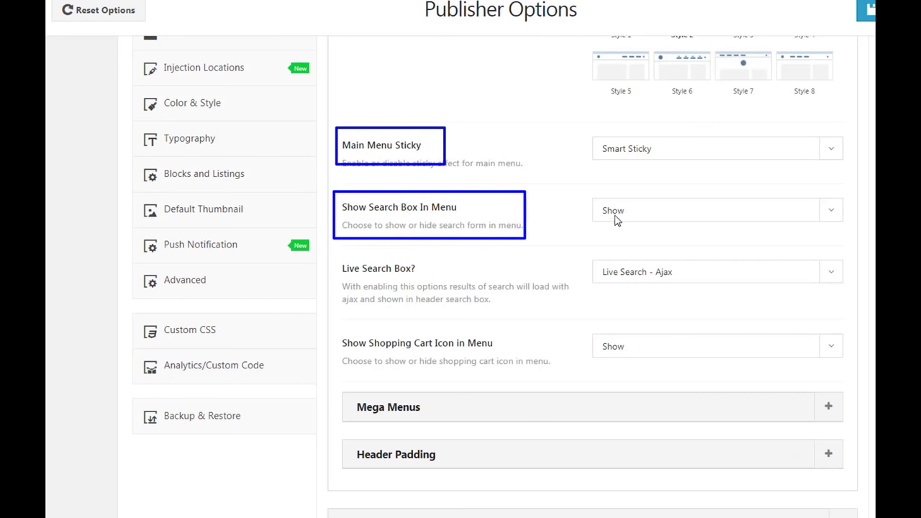
left_click_drag(598, 195, 659, 238)
key("Escape")
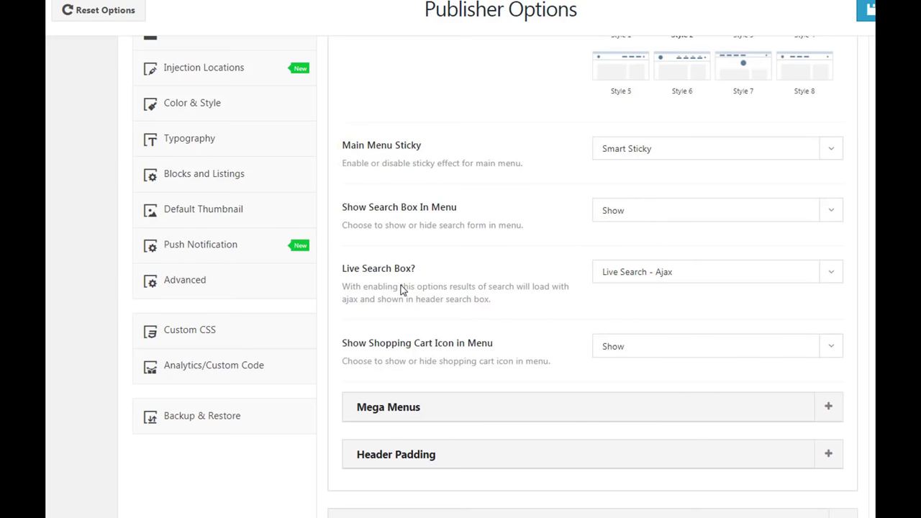
Examine the remaining header options including Header Padding, and collapse the Header Style & Layout section
scroll(431, 288, "down", 3)
left_click(482, 266)
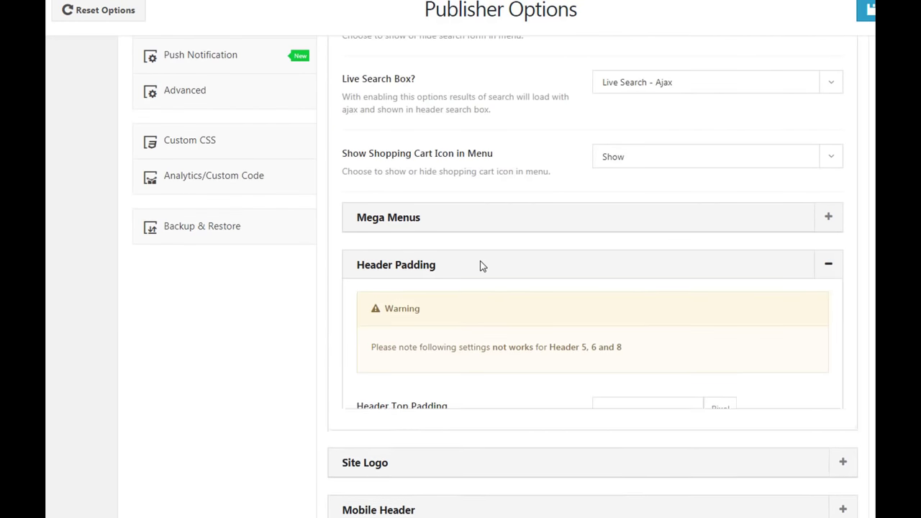
left_click(482, 266)
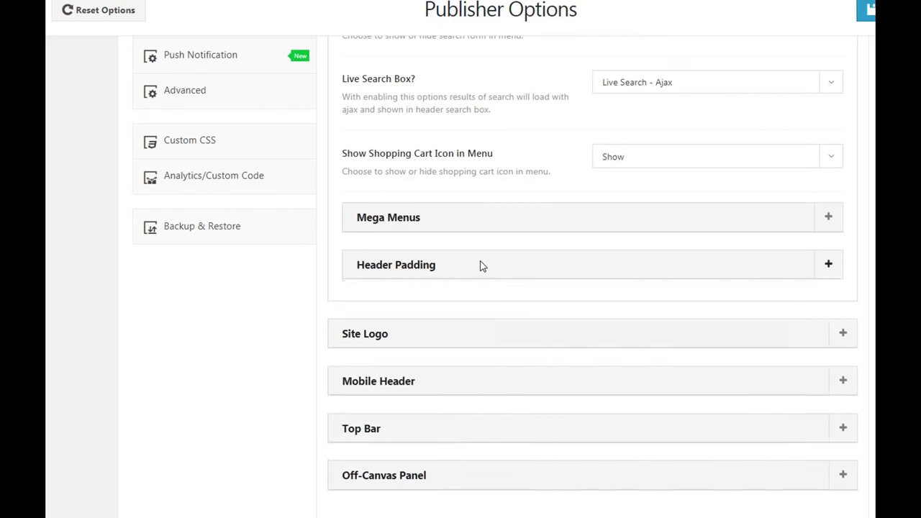
scroll(479, 280, "down", 1)
scroll(480, 282, "up", 4)
scroll(480, 281, "up", 3)
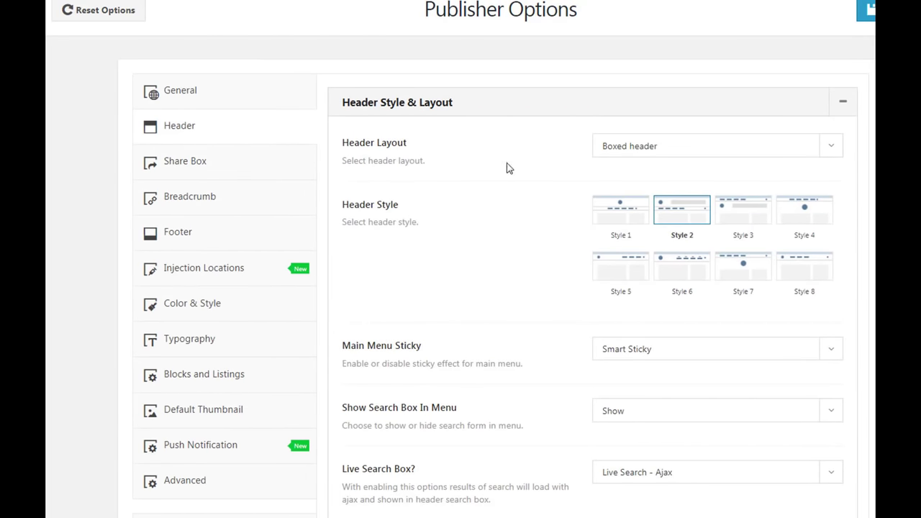
left_click(843, 105)
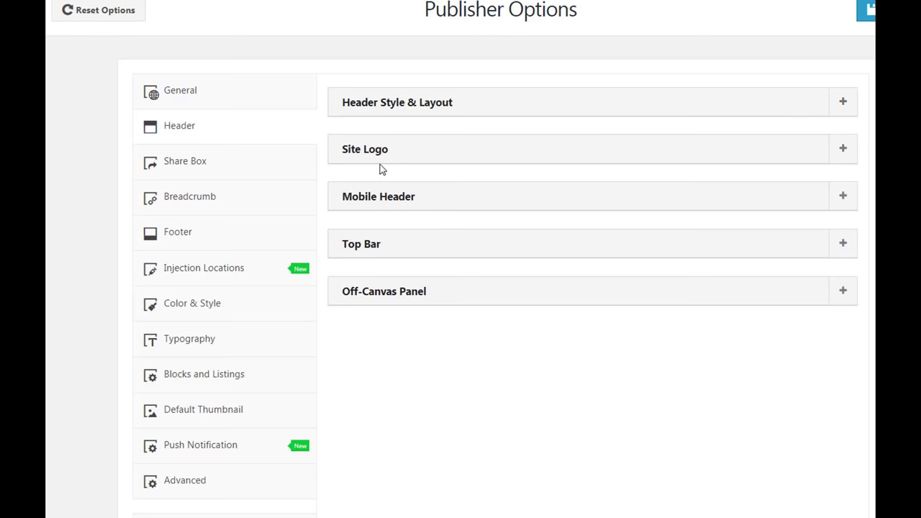
Expand the Site Logo section and clear the Text Logo field
mouse_move(329, 131)
left_mouse_down()
mouse_move(384, 173)
mouse_move(408, 171)
left_mouse_up()
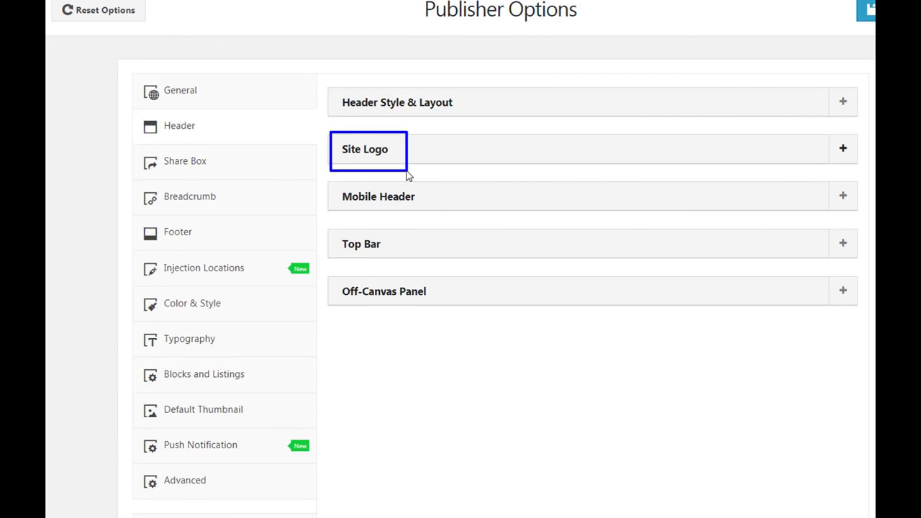
left_click(842, 149)
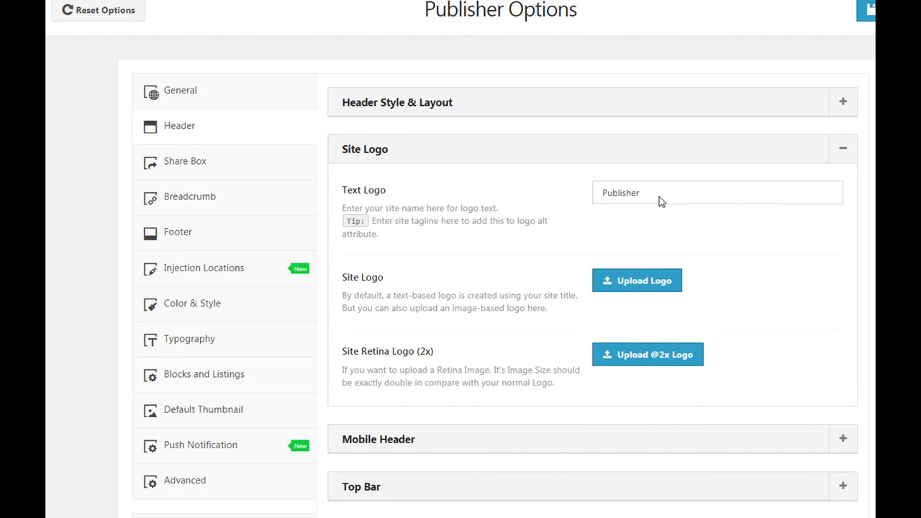
left_click_drag(663, 199, 592, 193)
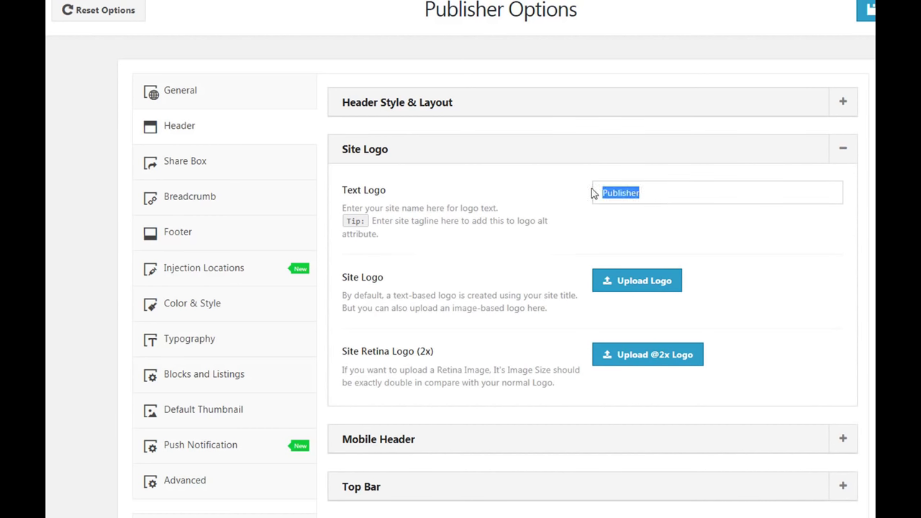
key("BackSpace")
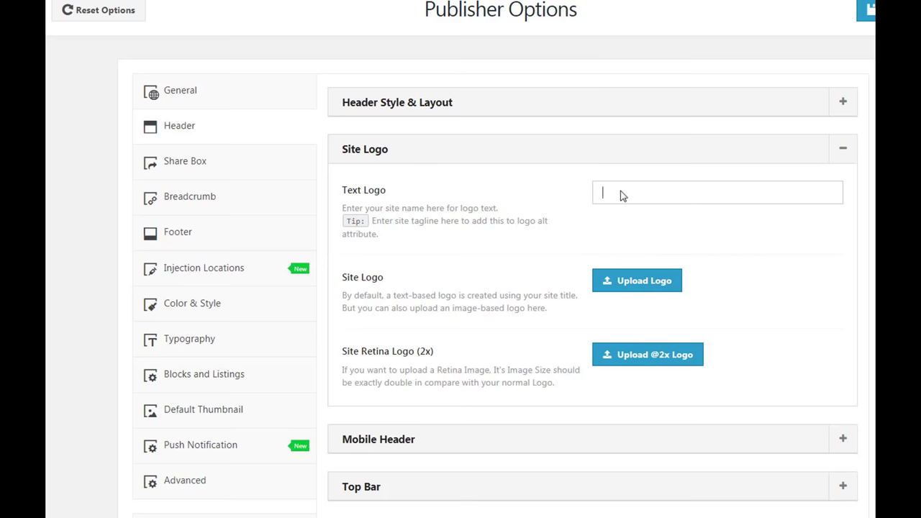
Set the "logo copy" image from the media library as the Site Logo and save the theme options
left_click(651, 280)
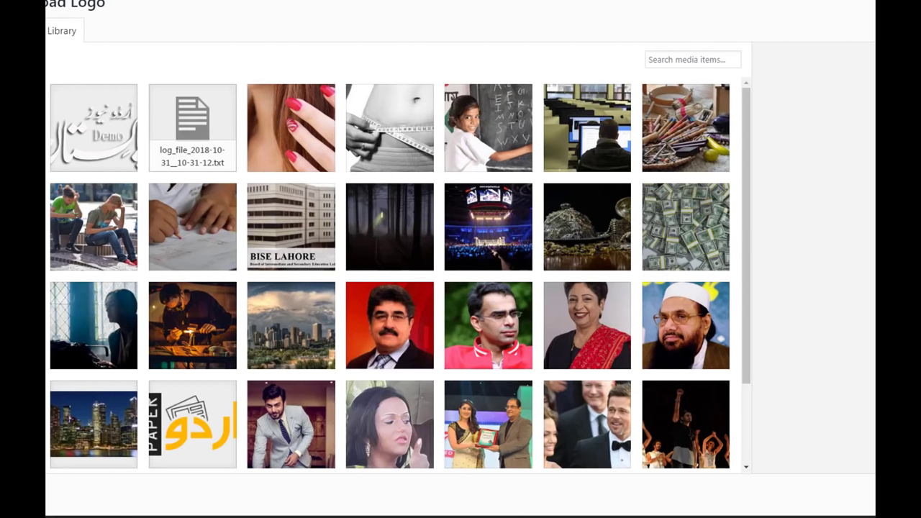
triple_click(72, 3)
left_click(79, 131)
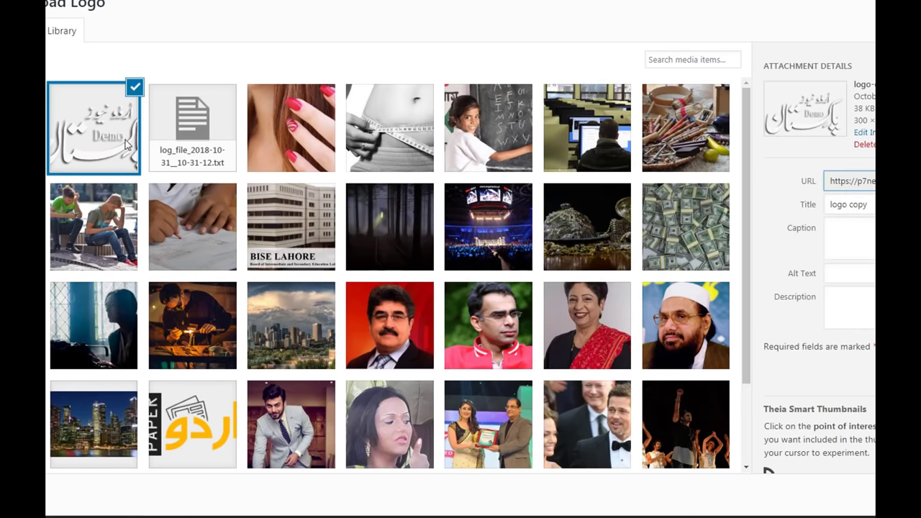
left_click(913, 495)
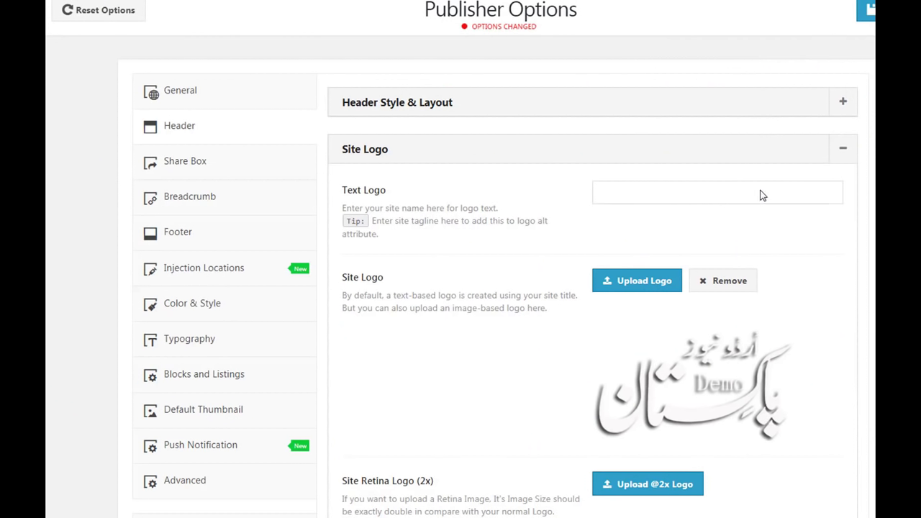
left_click(867, 10)
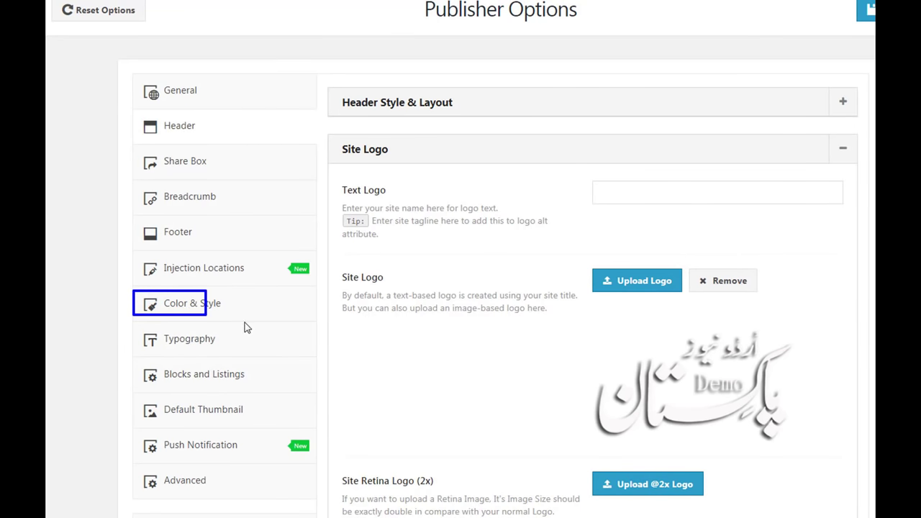
In the Color & Style settings, change the Theme Highlight Color to red #af2a23 and copy its hex code
left_click(199, 308)
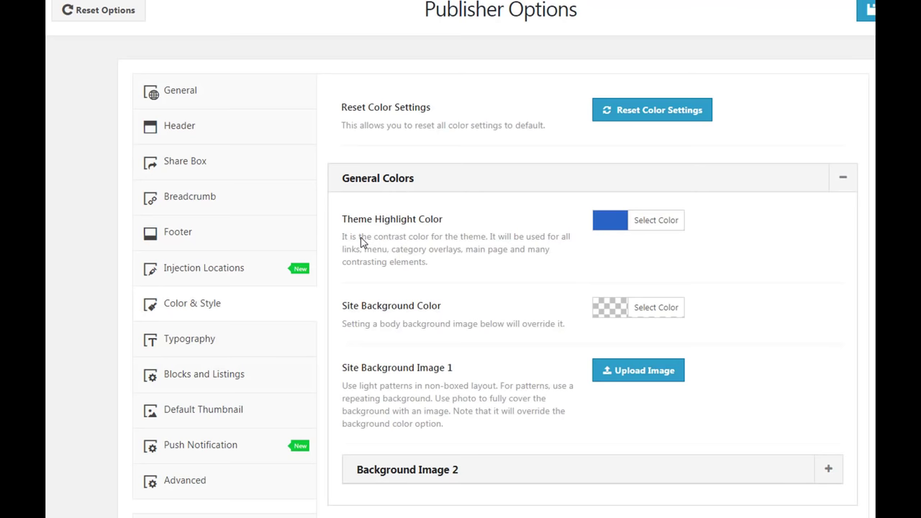
left_click_drag(335, 201, 487, 248)
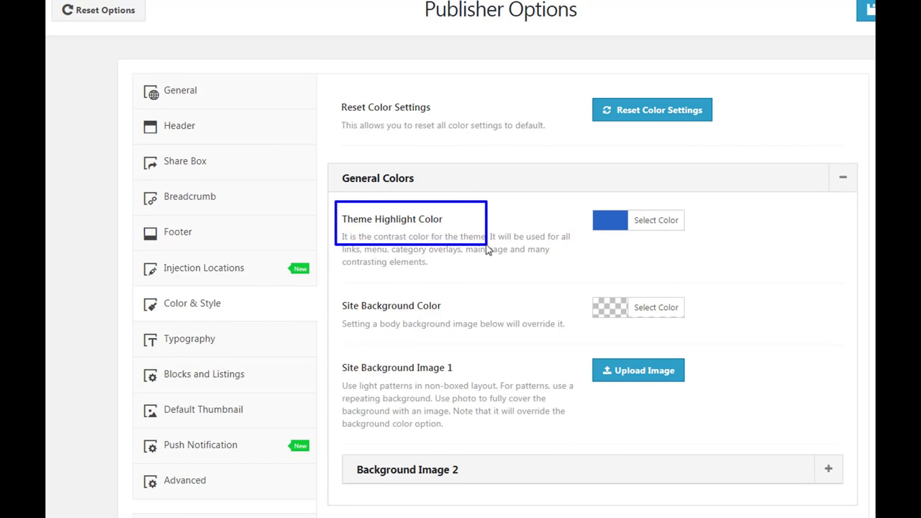
left_click(601, 226)
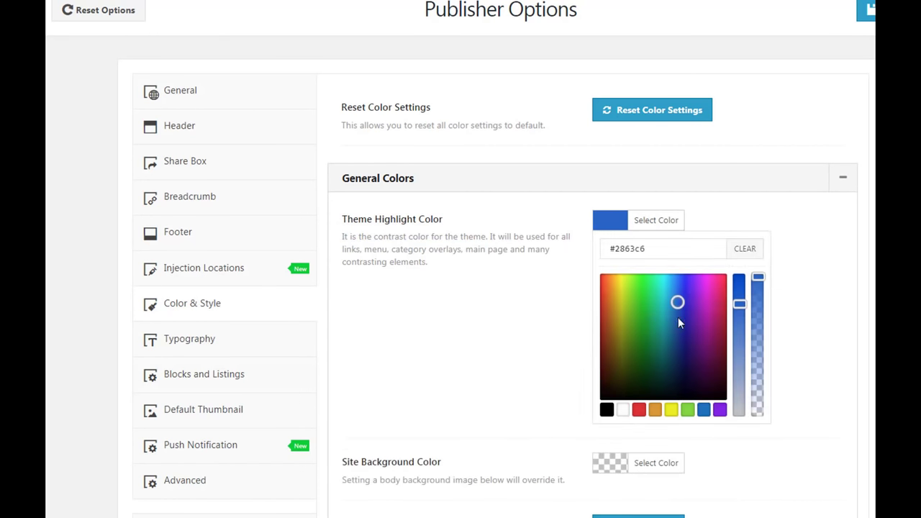
left_click_drag(677, 306, 598, 318)
left_click_drag(647, 249, 603, 250)
right_click(621, 247)
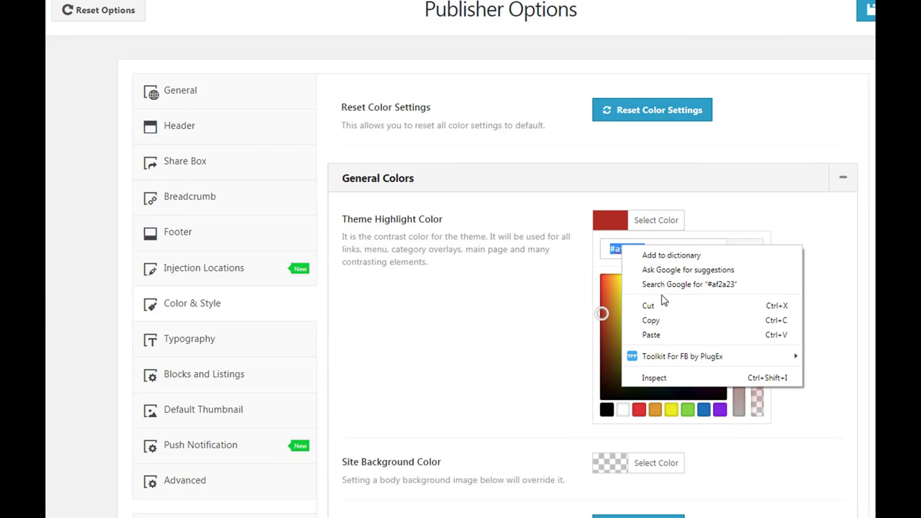
left_click(650, 322)
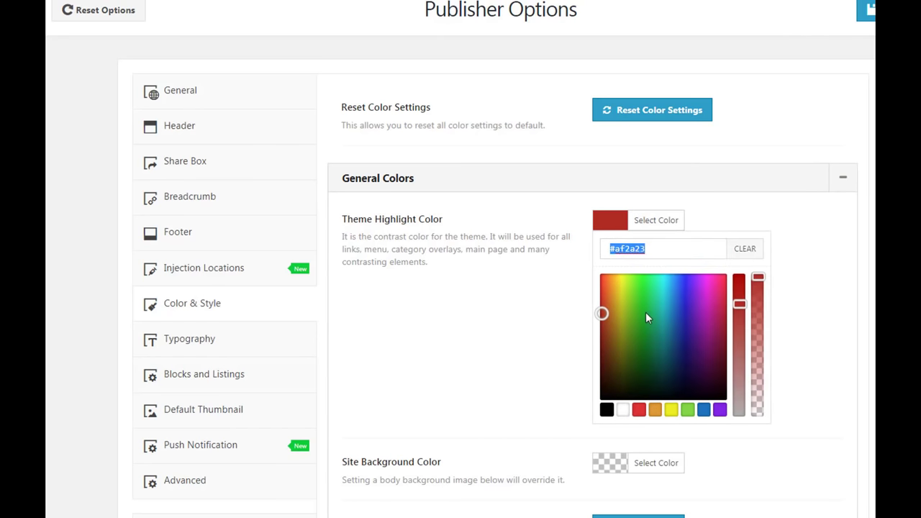
left_click(546, 310)
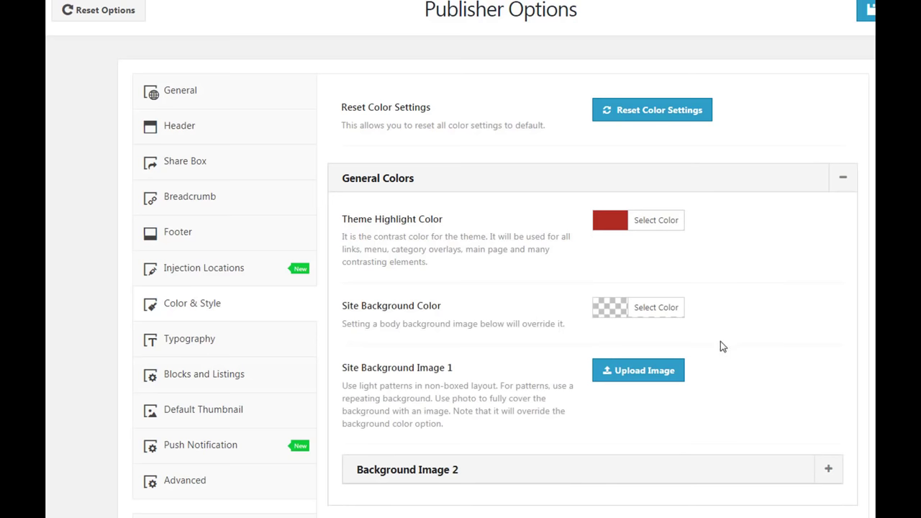
Set the Main Menu Background Color in the Header color settings to the copied #af2a23
left_click_drag(335, 294, 459, 344)
scroll(460, 346, "down", 4)
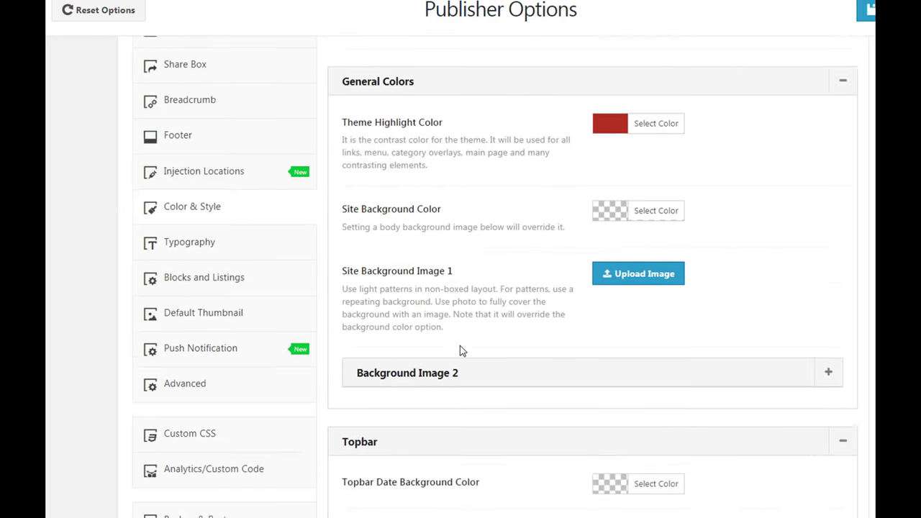
scroll(385, 344, "down", 2)
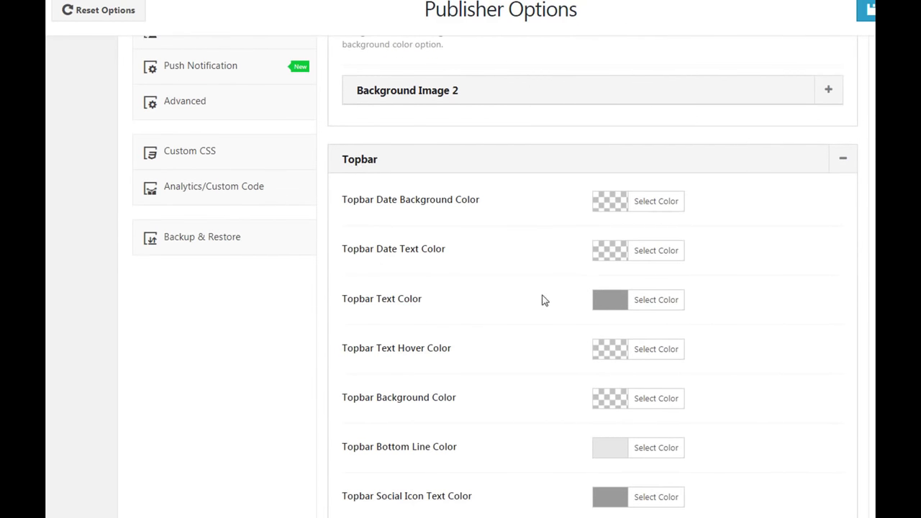
scroll(536, 315, "down", 1)
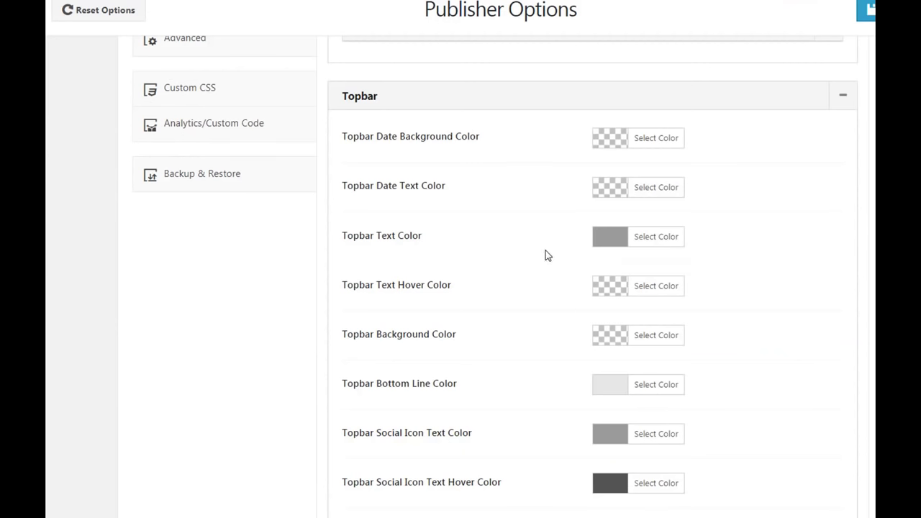
scroll(557, 336, "down", 6)
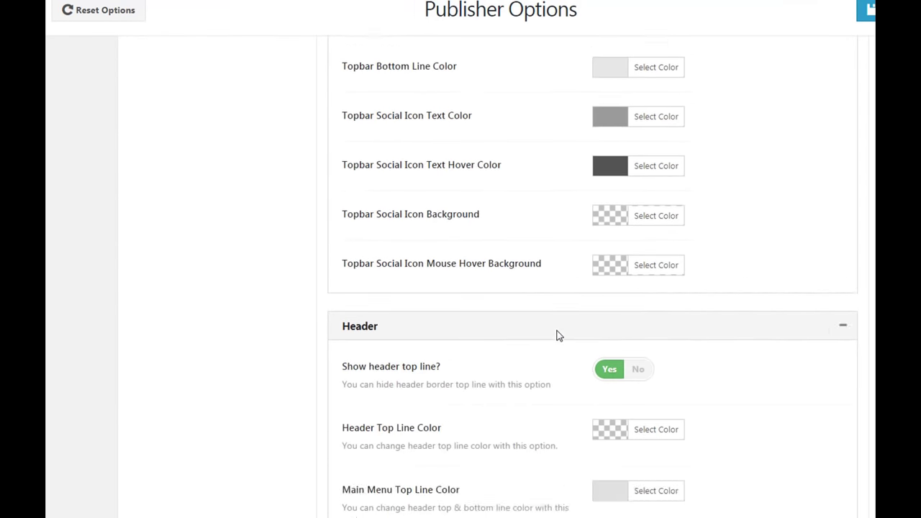
scroll(482, 323, "down", 4)
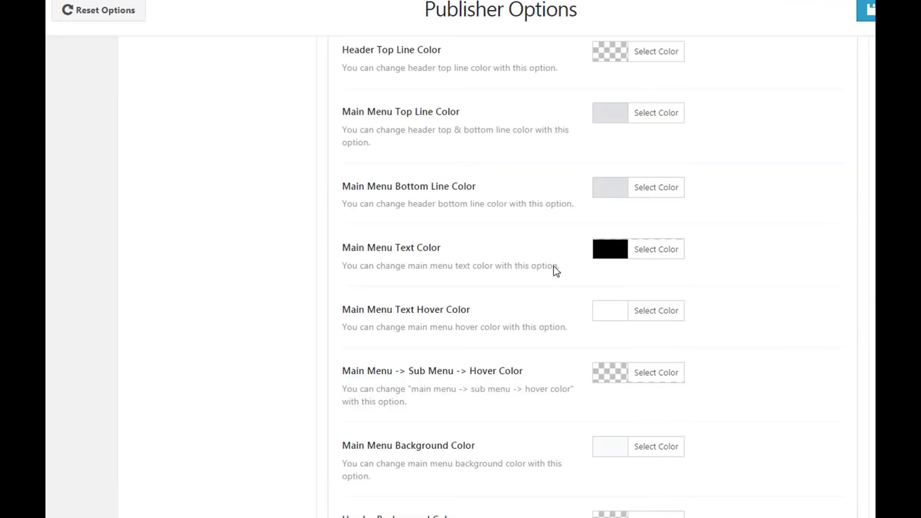
scroll(667, 286, "down", 1)
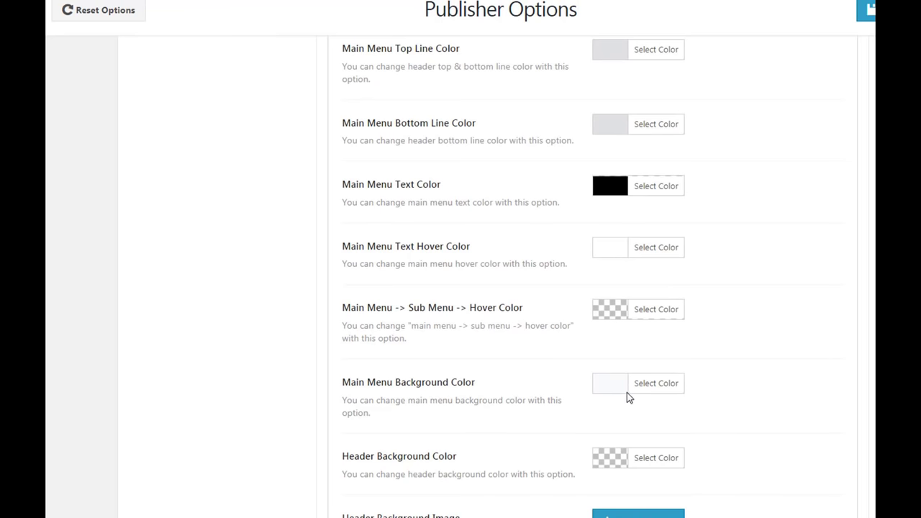
left_click(599, 387)
scroll(749, 388, "down", 3)
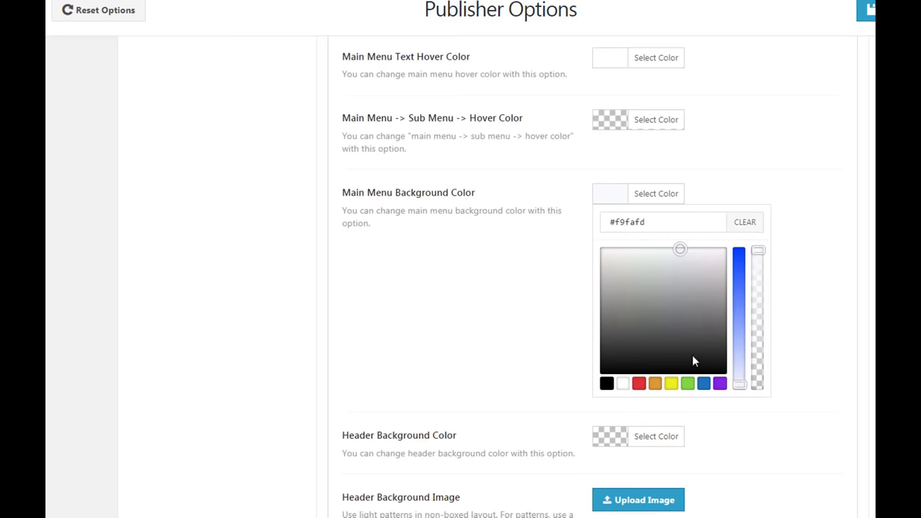
left_click_drag(676, 221, 539, 230)
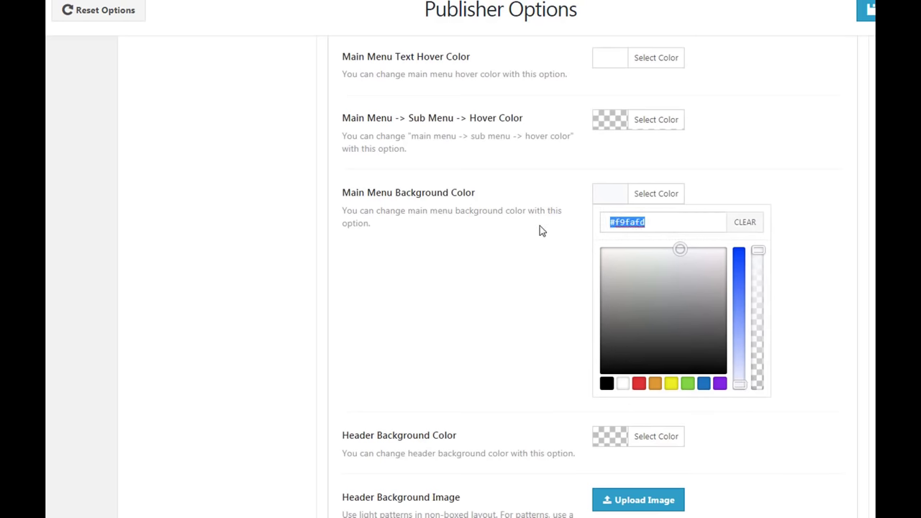
key("ctrl+v")
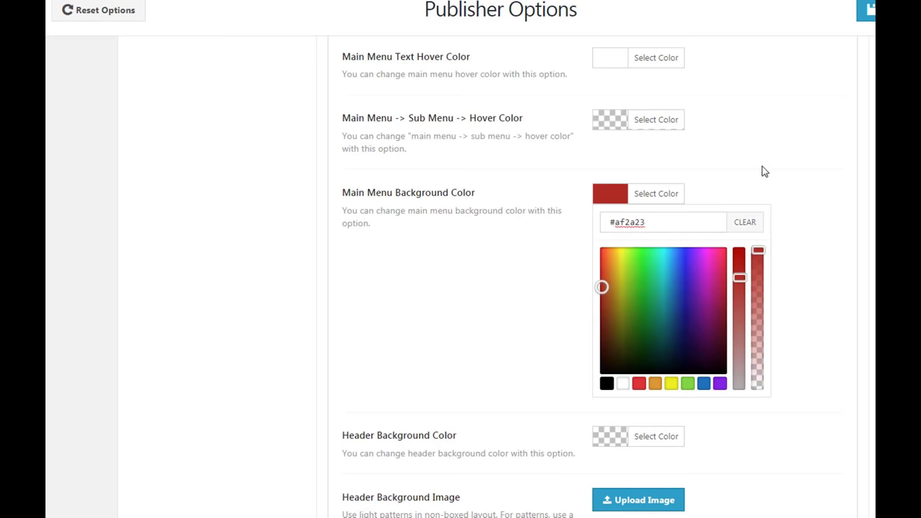
Set the Main Menu Bottom Line Color to #af2a23
scroll(764, 171, "up", 1)
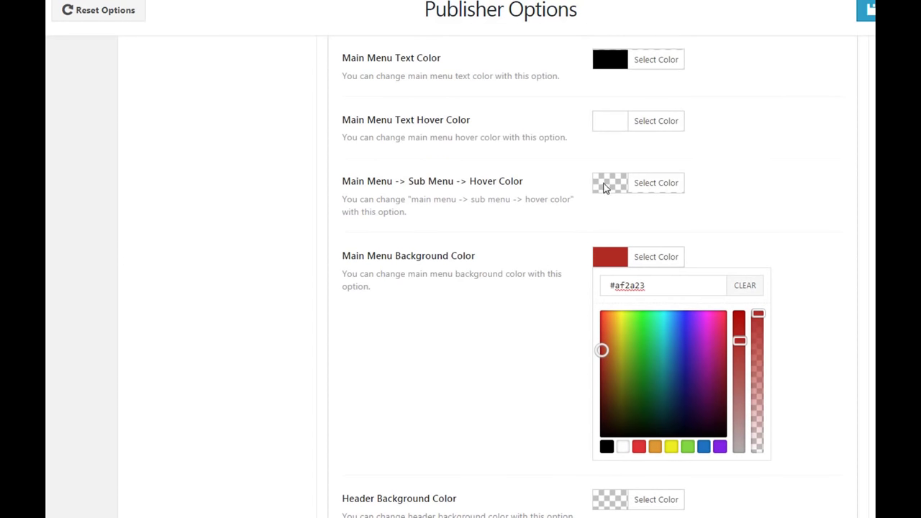
scroll(396, 133, "up", 1)
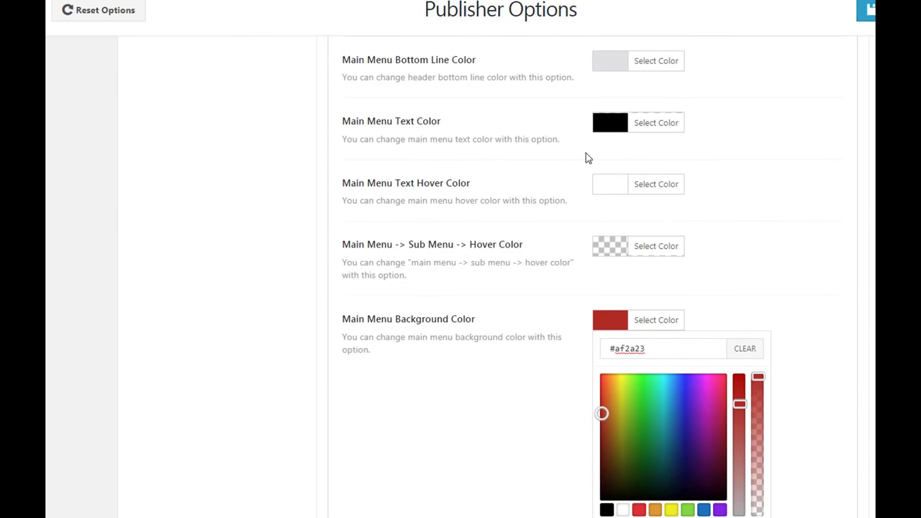
scroll(586, 157, "up", 1)
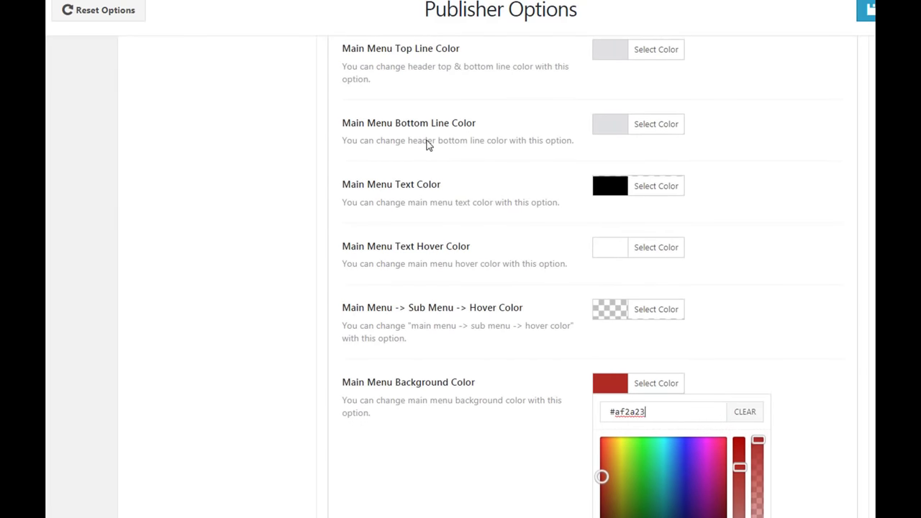
scroll(430, 144, "up", 1)
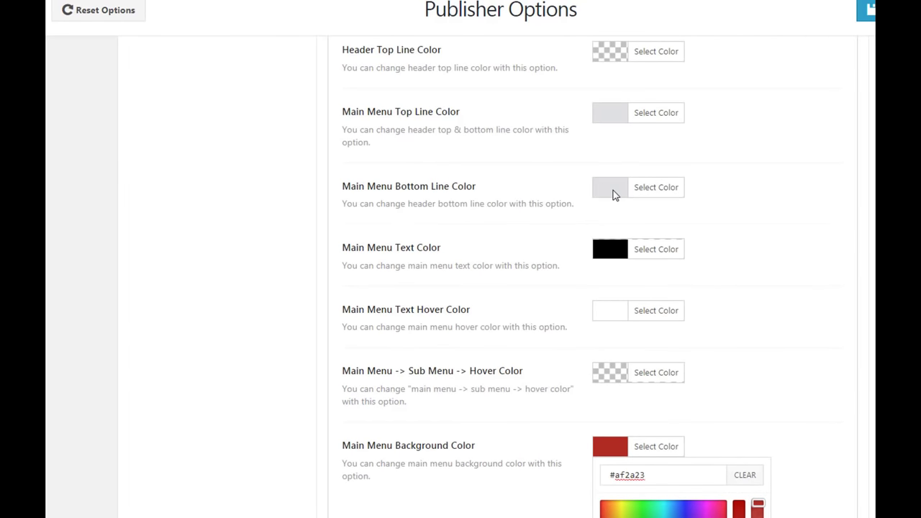
left_click(637, 190)
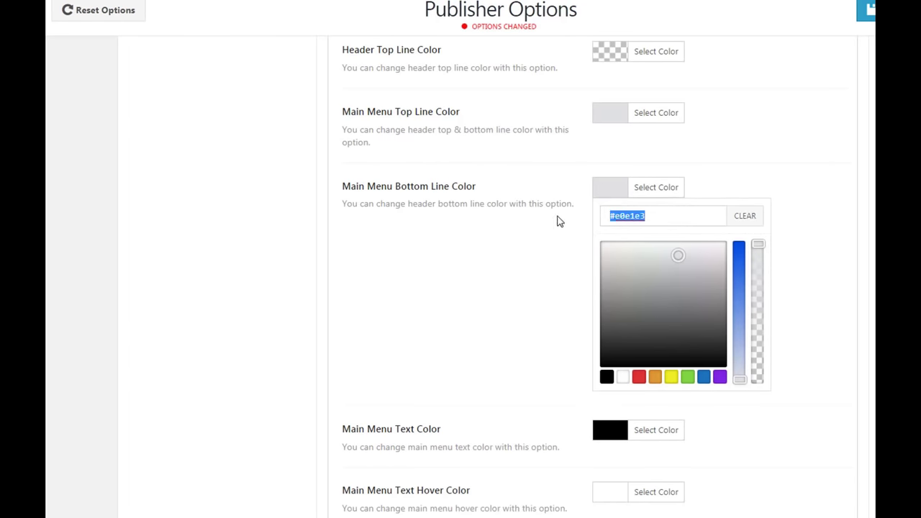
key("ctrl+v")
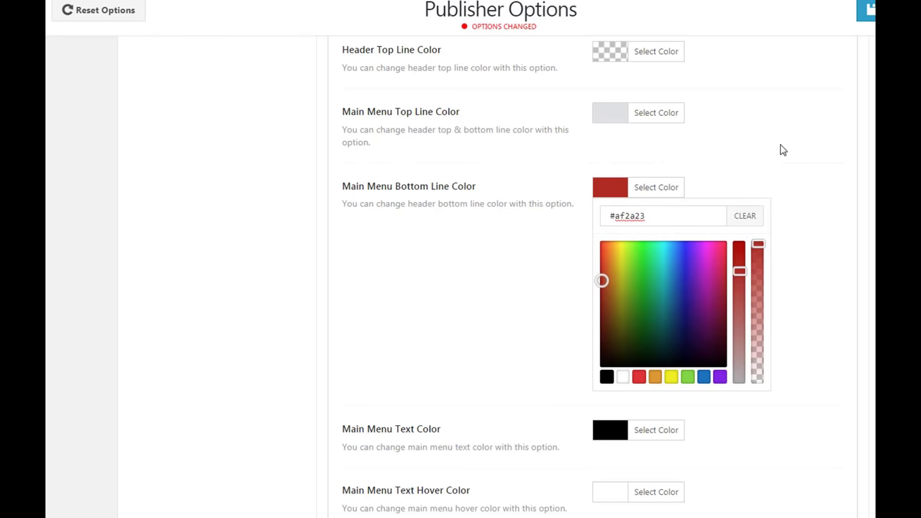
Set the Main Menu Top Line Color to #af2a23
left_click(619, 118)
left_click_drag(679, 141, 597, 145)
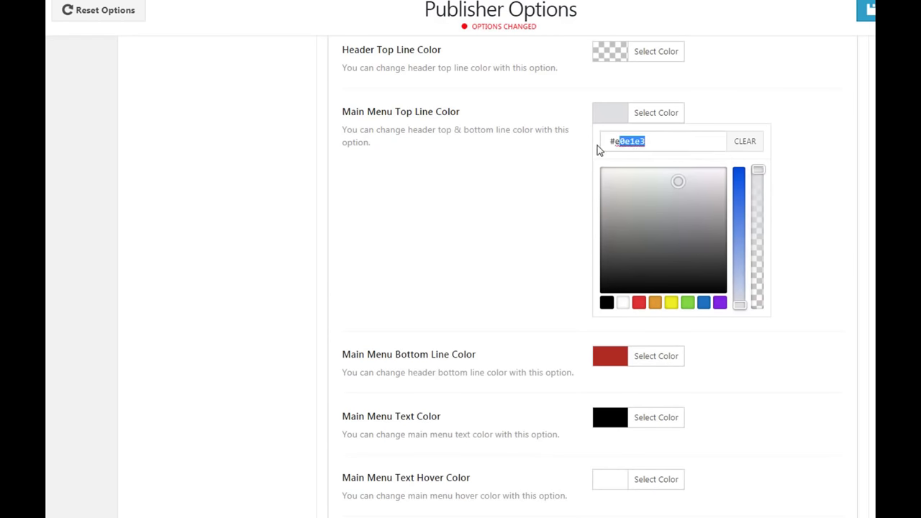
key("ctrl+v")
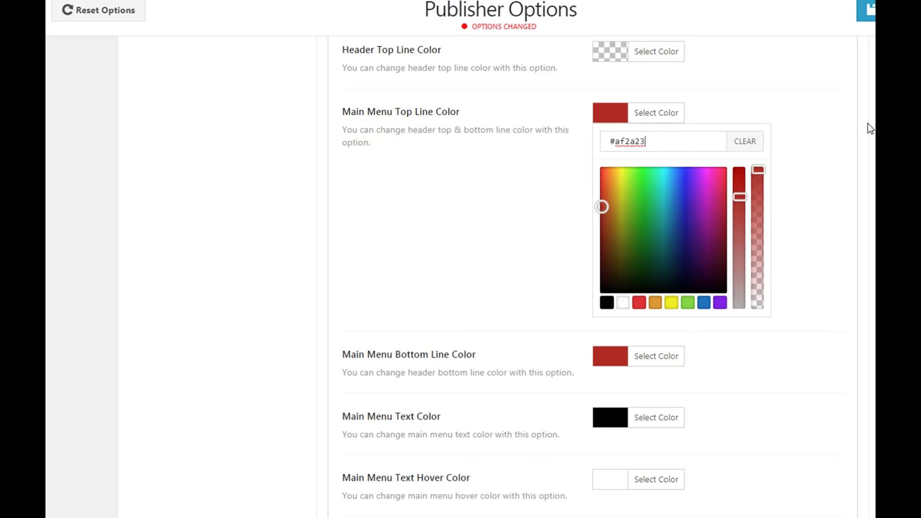
Save the theme options and review the red main menu and section headings on the site's homepage
left_click(866, 10)
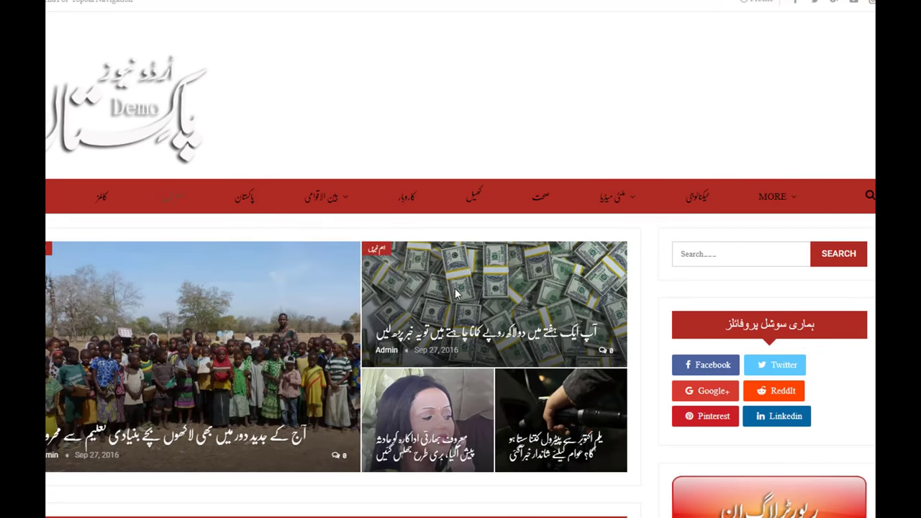
scroll(456, 292, "down", 3)
scroll(456, 288, "down", 1)
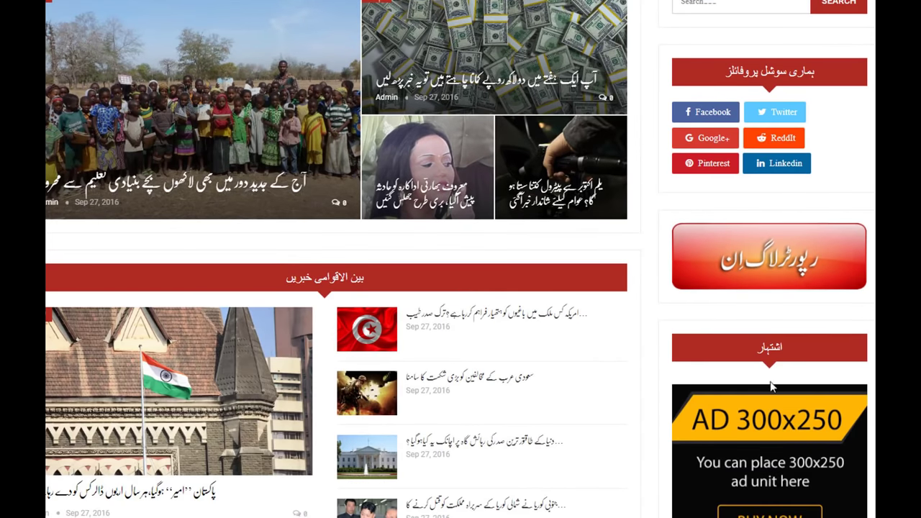
scroll(590, 349, "up", 4)
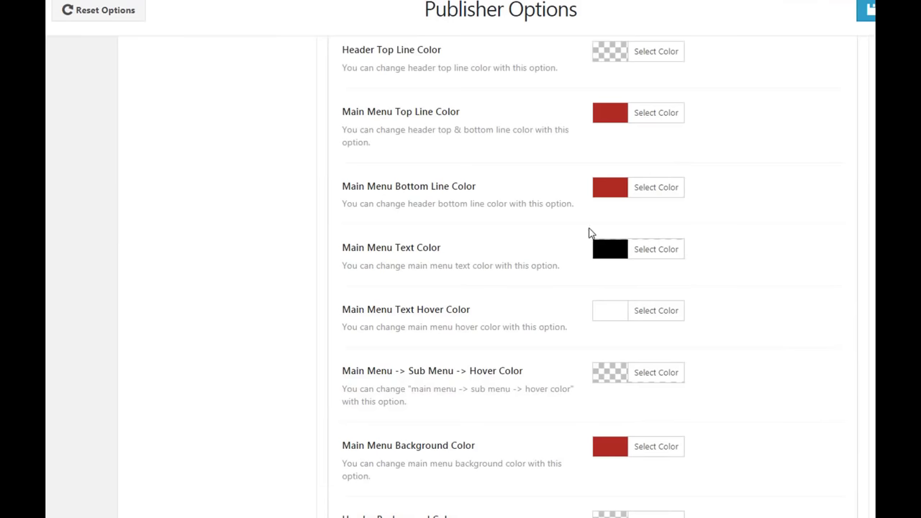
Set the Header Background Color in the Header color settings to #af2a23
scroll(565, 198, "up", 4)
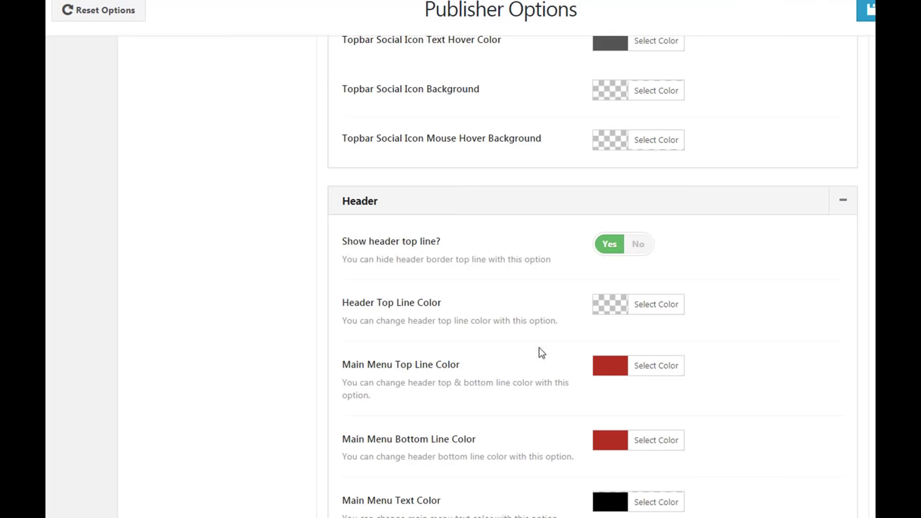
scroll(547, 342, "down", 4)
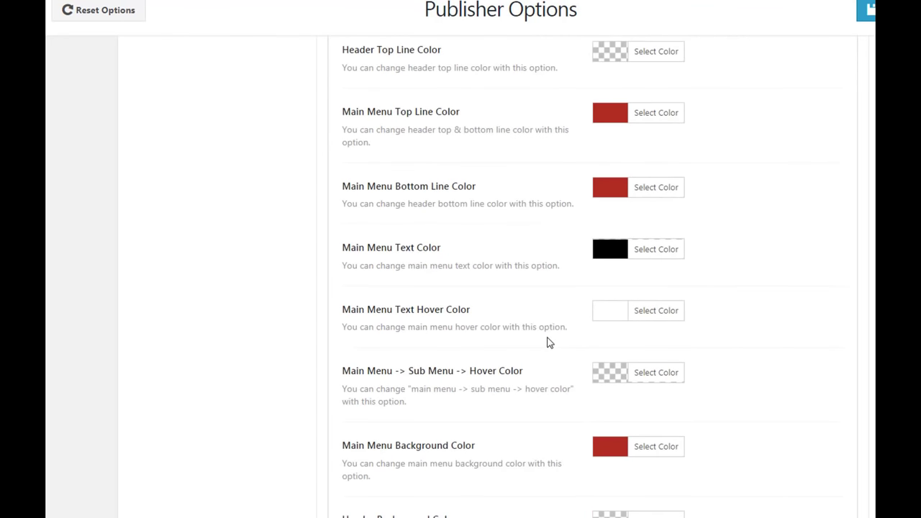
scroll(547, 342, "down", 3)
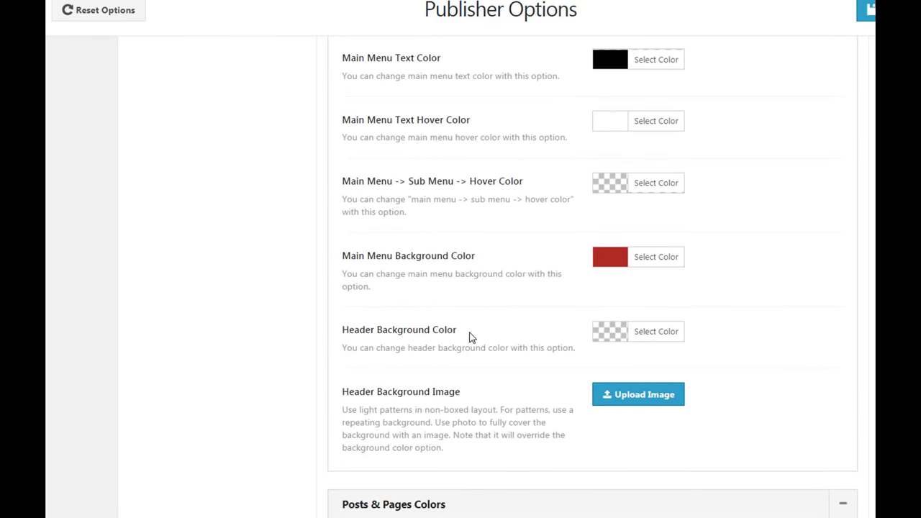
left_click_drag(468, 334, 332, 338)
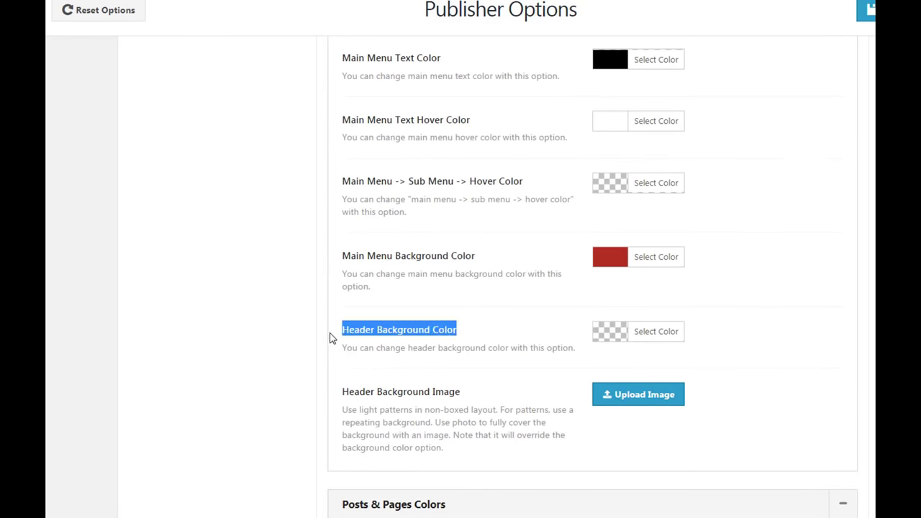
left_click(609, 335)
scroll(678, 433, "down", 3)
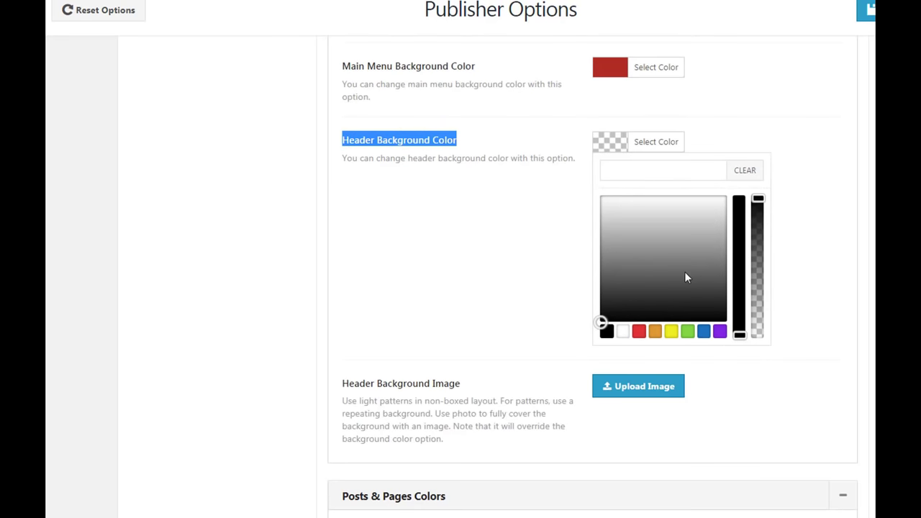
left_click(663, 173)
type("#af2a23")
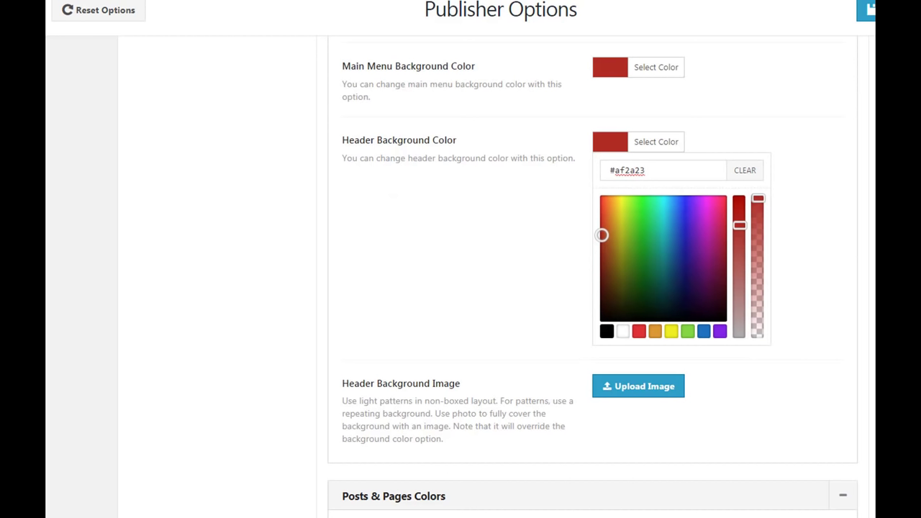
Save the theme options and check the header background, logo and menu text on the homepage
left_click(867, 10)
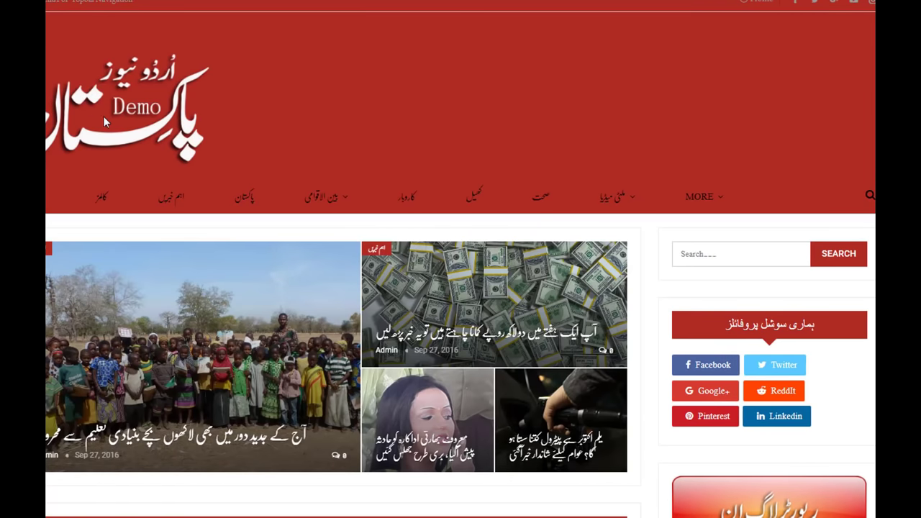
scroll(461, 288, "down", 3)
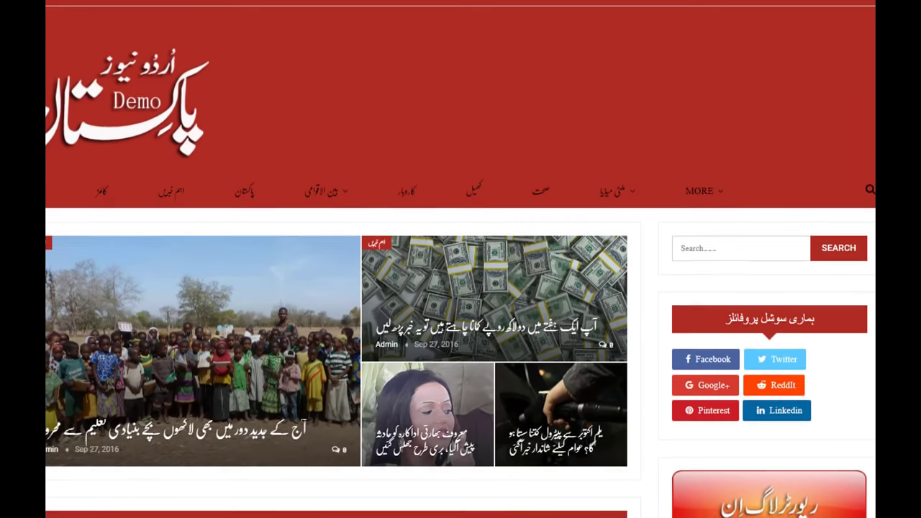
scroll(460, 288, "up", 3)
scroll(460, 288, "down", 1)
scroll(455, 161, "down", 2)
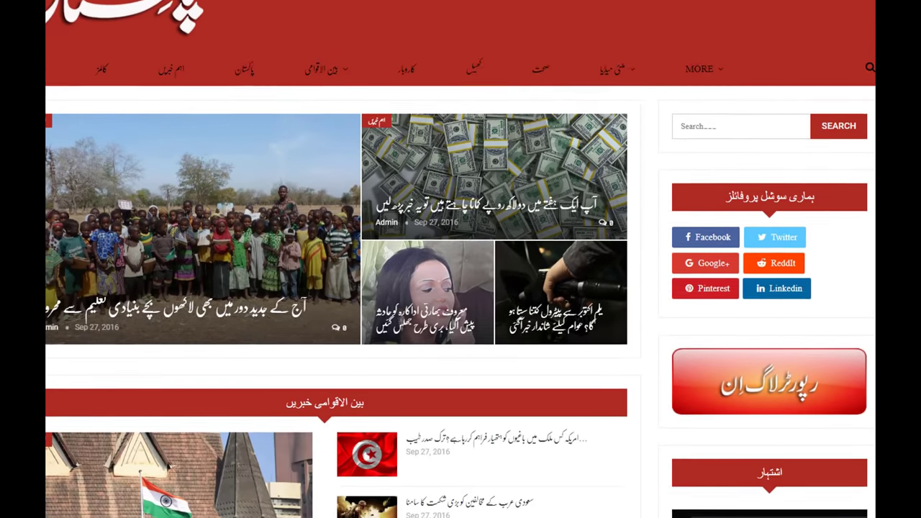
scroll(455, 161, "up", 3)
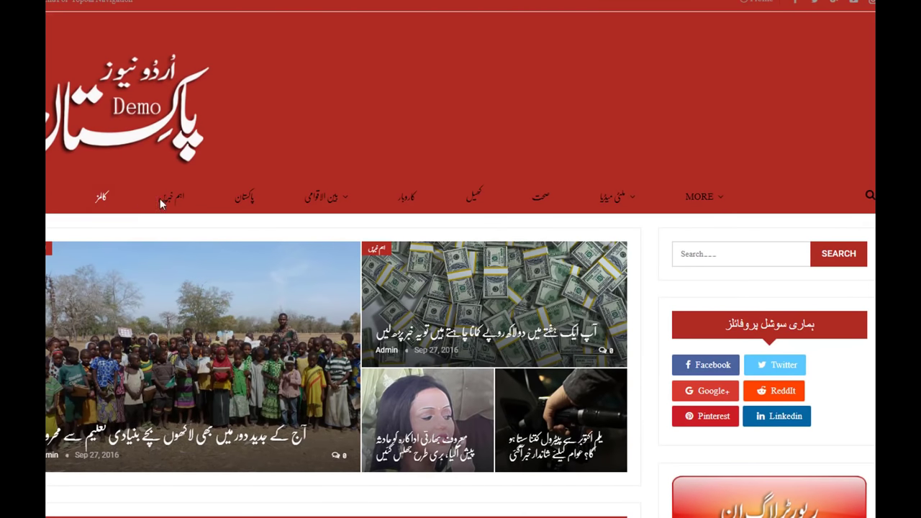
mouse_move(694, 201)
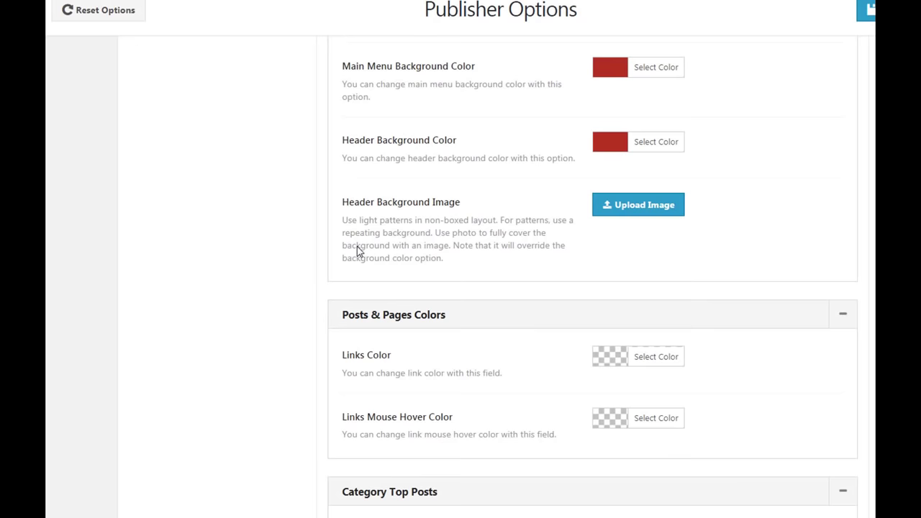
Change the Main Menu Text Color from black to a near-white shade
scroll(504, 298, "up", 4)
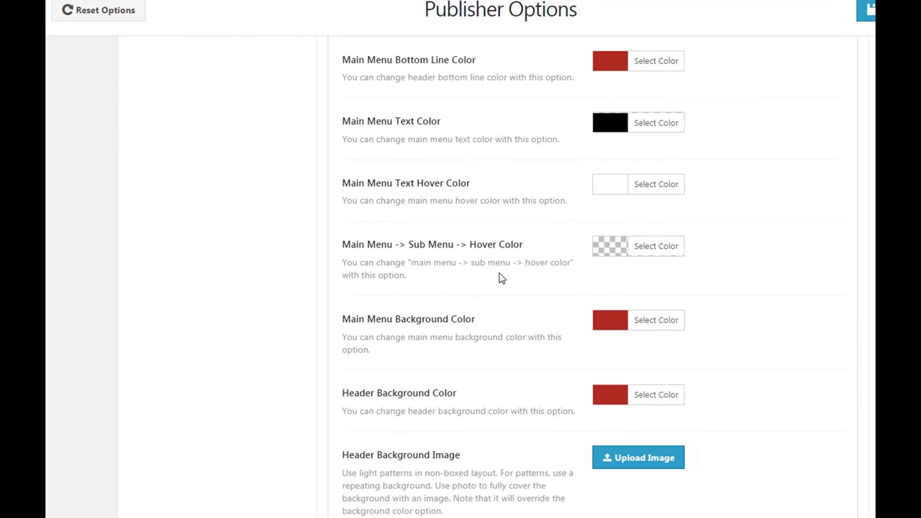
left_click(624, 130)
left_click(607, 183)
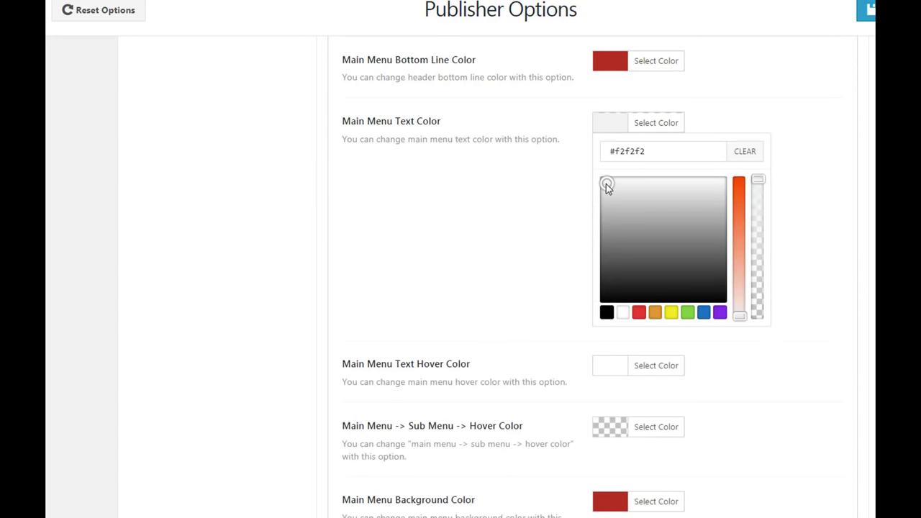
Save the theme options and review the whole homepage from the main menu down to the footer
left_click(866, 10)
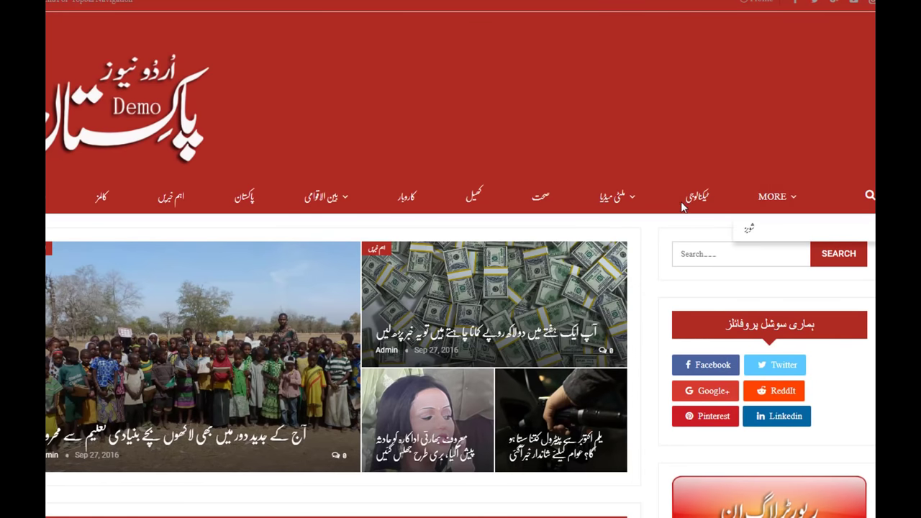
mouse_move(593, 199)
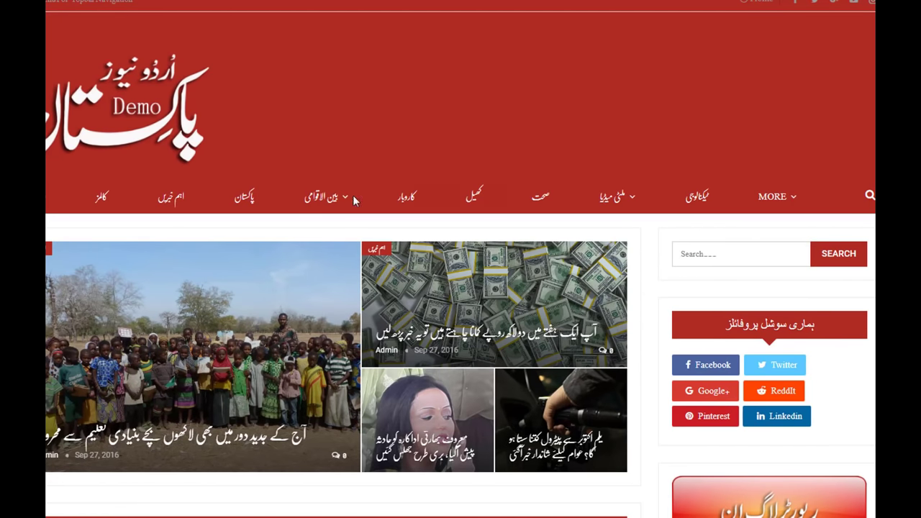
scroll(492, 214, "down", 9)
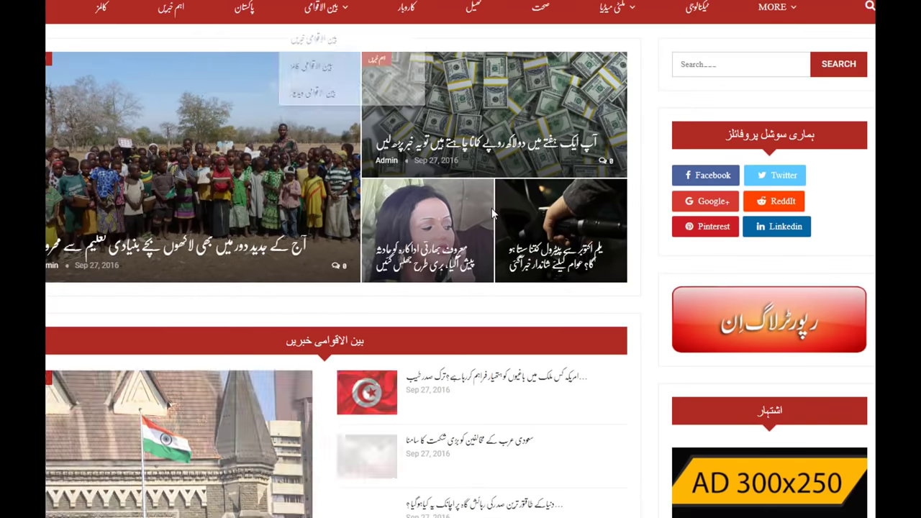
scroll(493, 214, "down", 11)
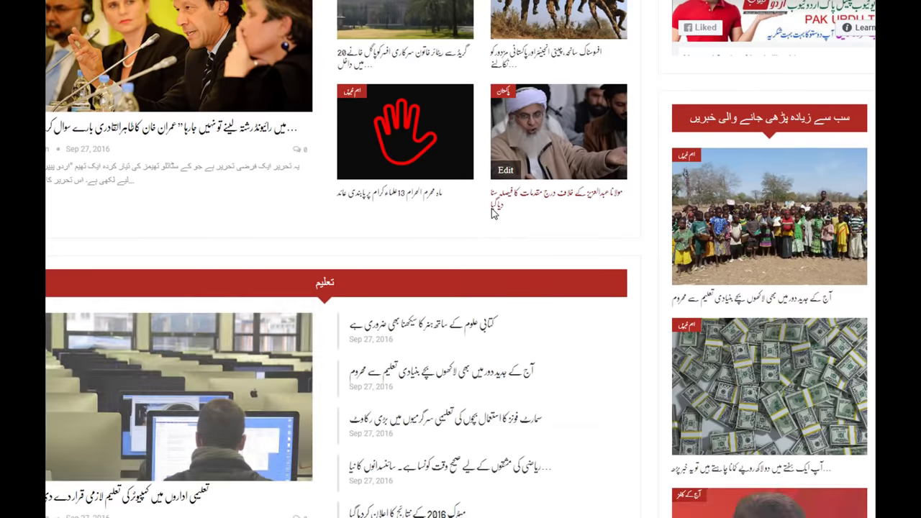
scroll(529, 227, "down", 9)
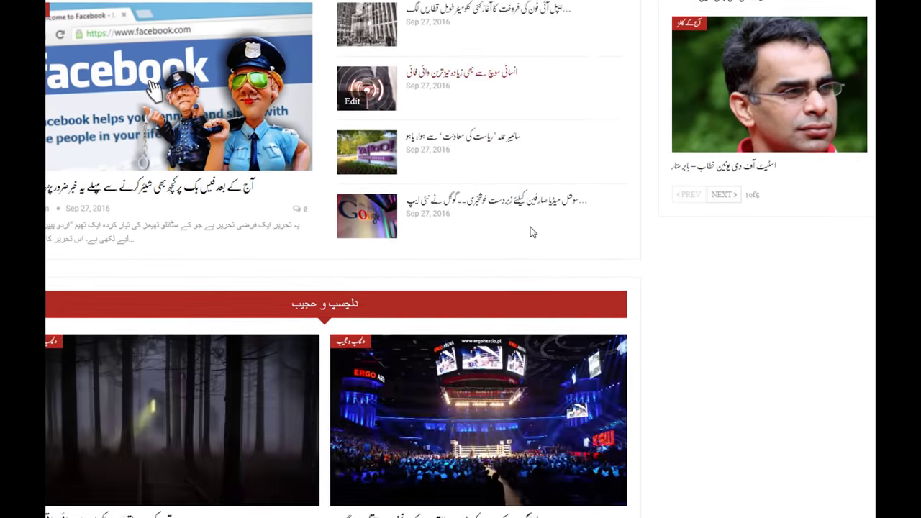
scroll(532, 232, "down", 6)
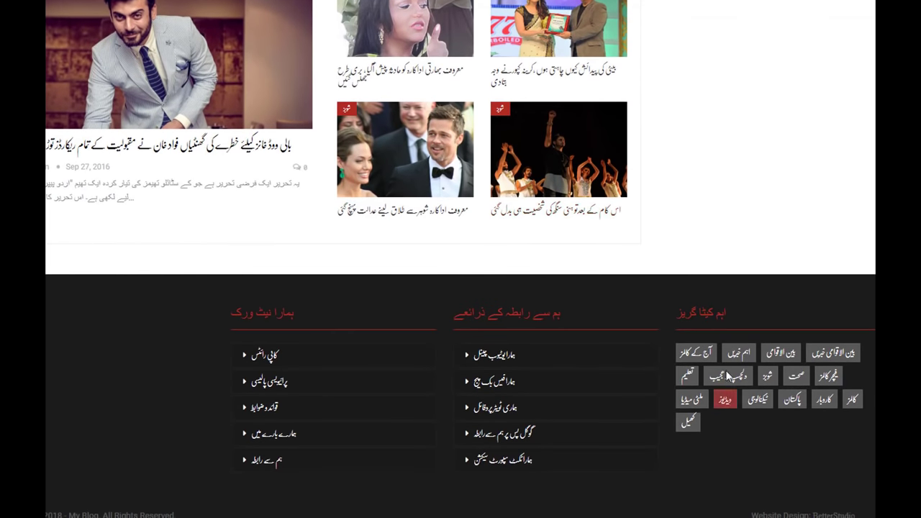
scroll(529, 278, "up", 12)
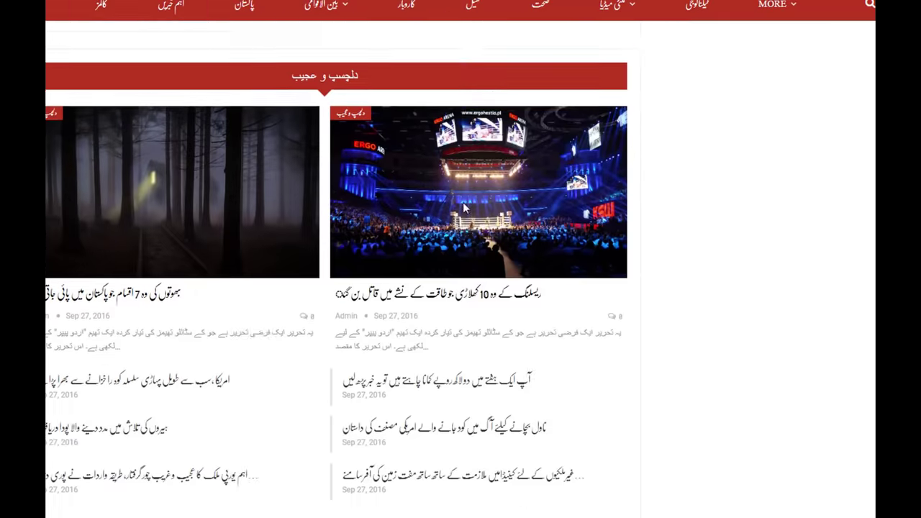
scroll(525, 256, "up", 15)
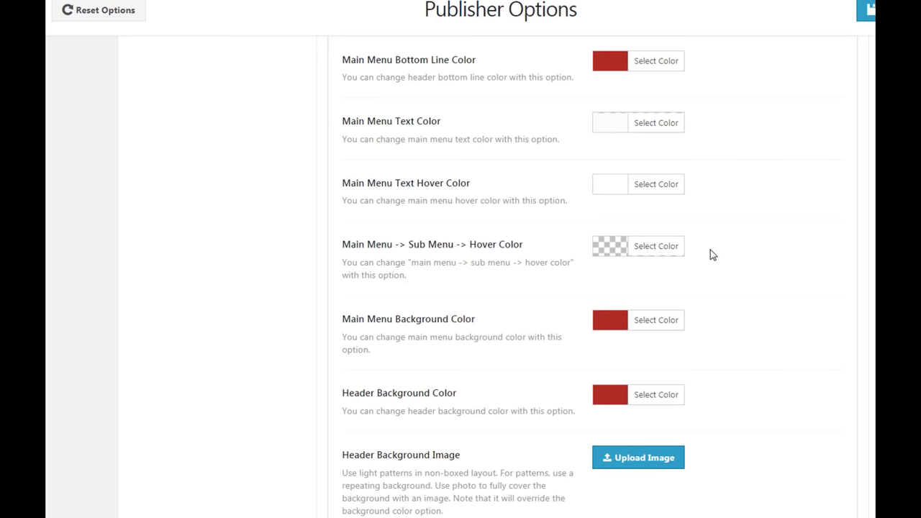
Open the theme's Footer settings with the copyright text options
scroll(710, 250, "up", 7)
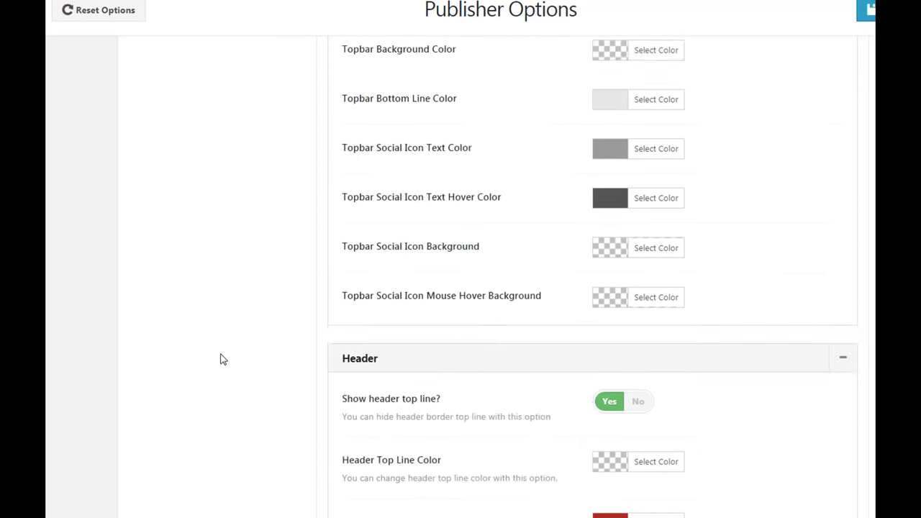
scroll(223, 360, "up", 9)
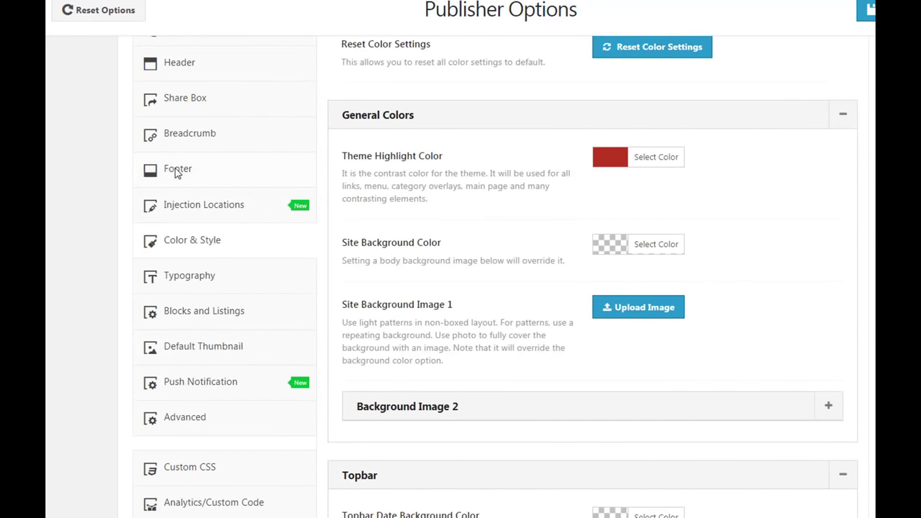
left_click(176, 170)
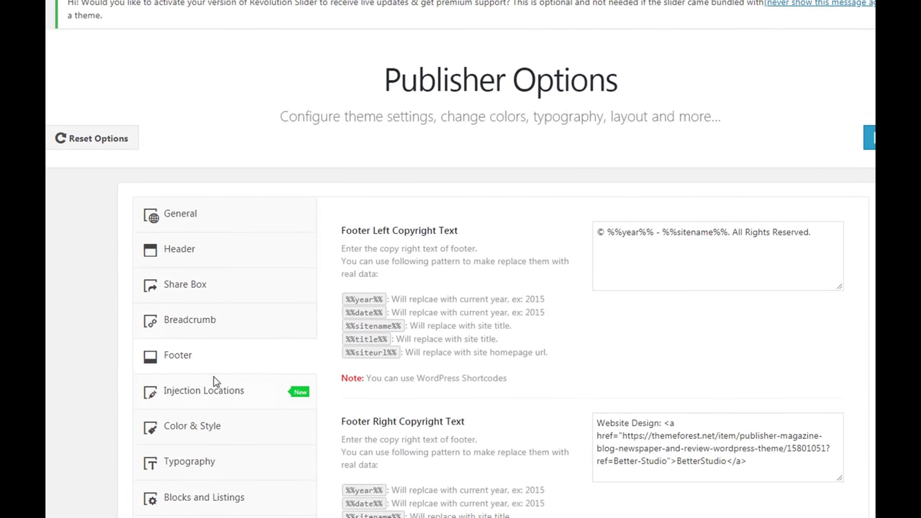
left_click(148, 357)
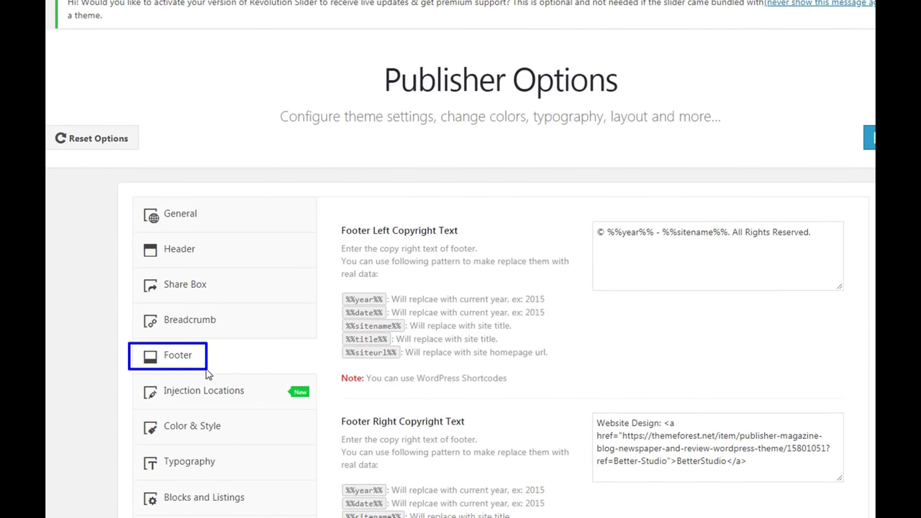
scroll(825, 451, "down", 2)
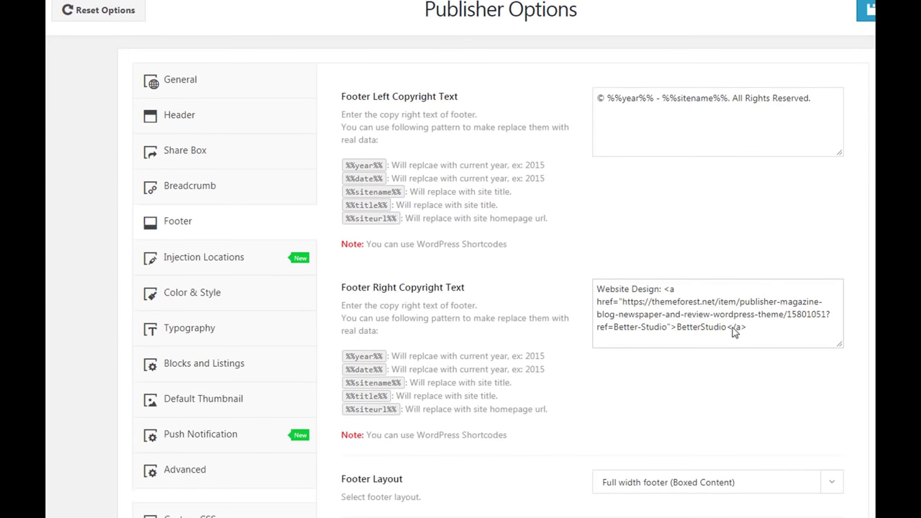
Replace the link text BetterStudio in the Footer Right Copyright Text with پاک اردو ٹیوب
left_click(727, 328)
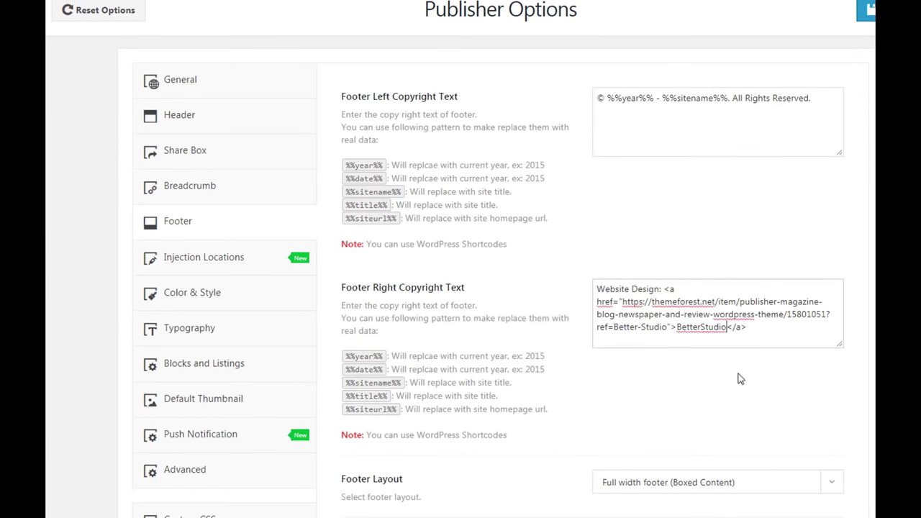
key("BackSpace")
key("BackSpace")
key("BackSpace")
key("BackSpace")
key("BackSpace")
key("BackSpace")
key("BackSpace")
key("BackSpace")
key("BackSpace")
key("BackSpace")
key("BackSpace")
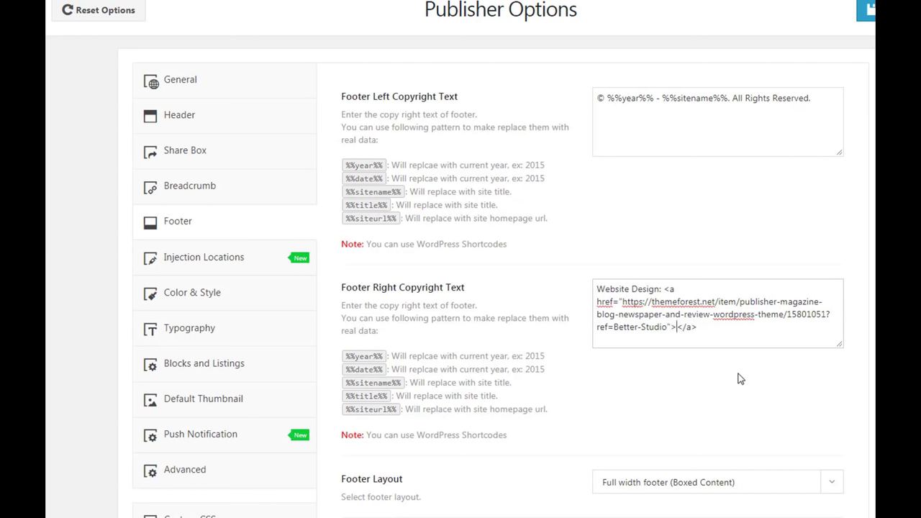
type("پاک اردو ٹیوب")
left_click(714, 303)
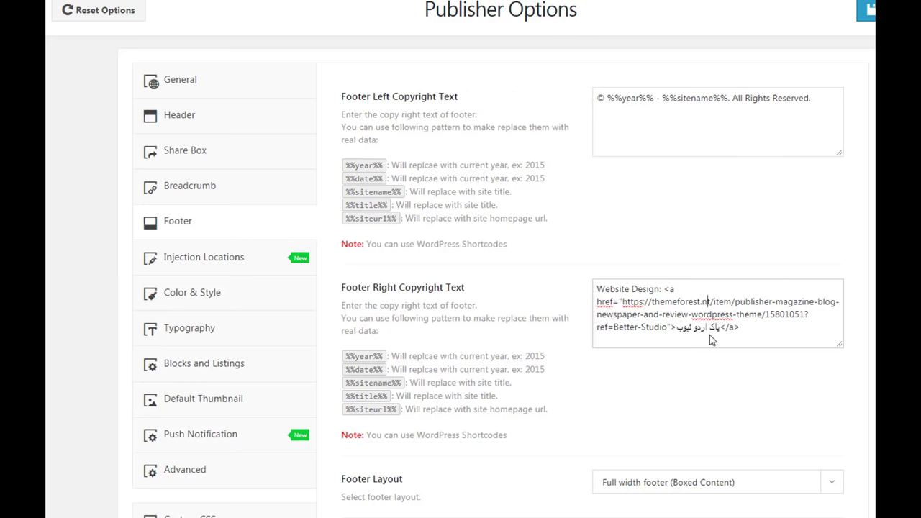
key("BackSpace")
key("BackSpace")
key("BackSpace")
key("BackSpace")
key("BackSpace")
key("BackSpace")
key("BackSpace")
key("BackSpace")
key("BackSpace")
key("BackSpace")
key("BackSpace")
key("BackSpace")
key("BackSpace")
key("BackSpace")
key("BackSpace")
key("BackSpace")
key("BackSpace")
key("BackSpace")
key("BackSpace")
key("BackSpace")
key("BackSpace")
key("BackSpace")
key("BackSpace")
key("BackSpace")
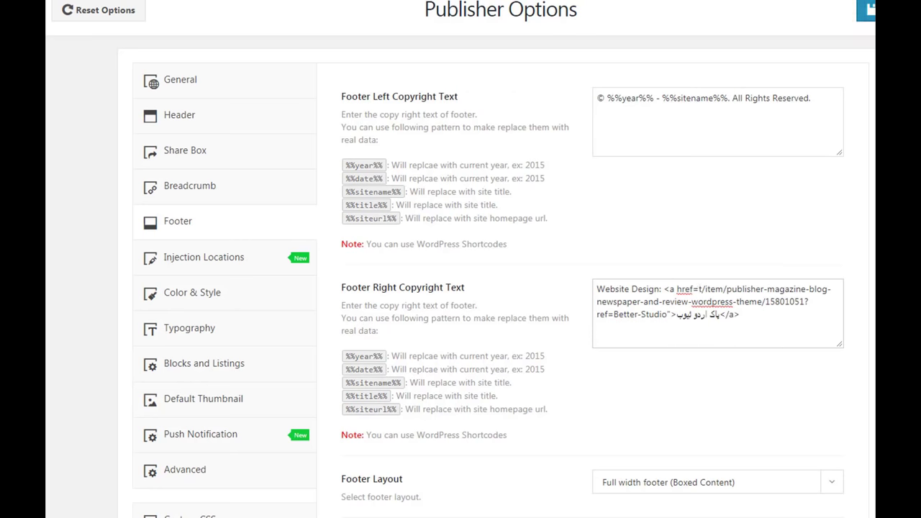
Save the theme options with the edited footer copyright text and check the footer on the homepage
key("ctrl+s")
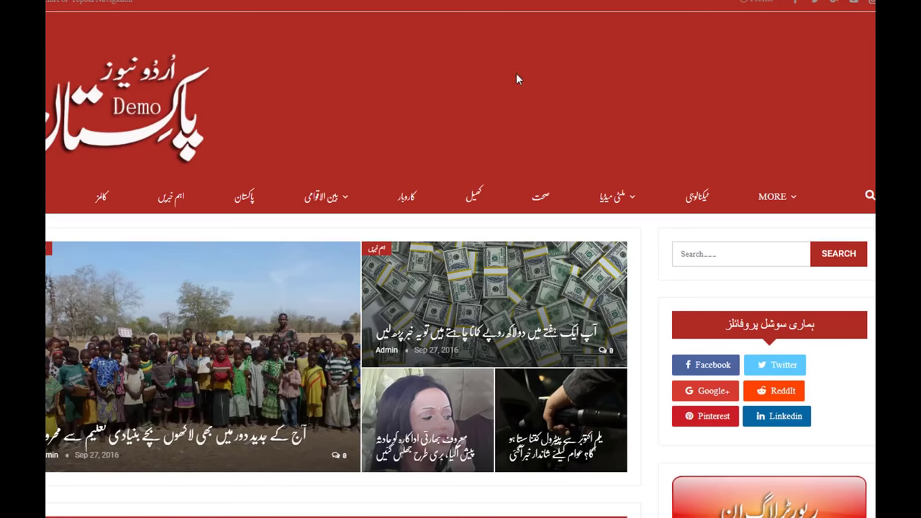
scroll(690, 272, "down", 2)
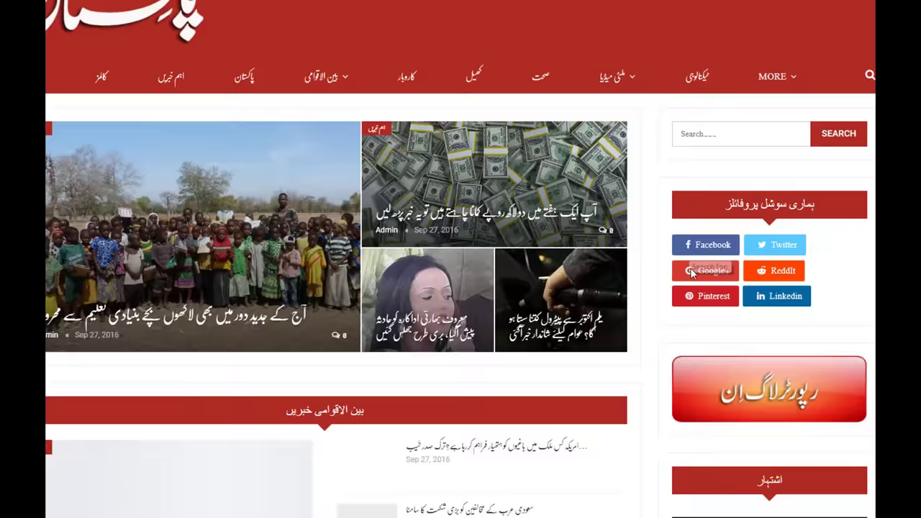
scroll(691, 272, "down", 20)
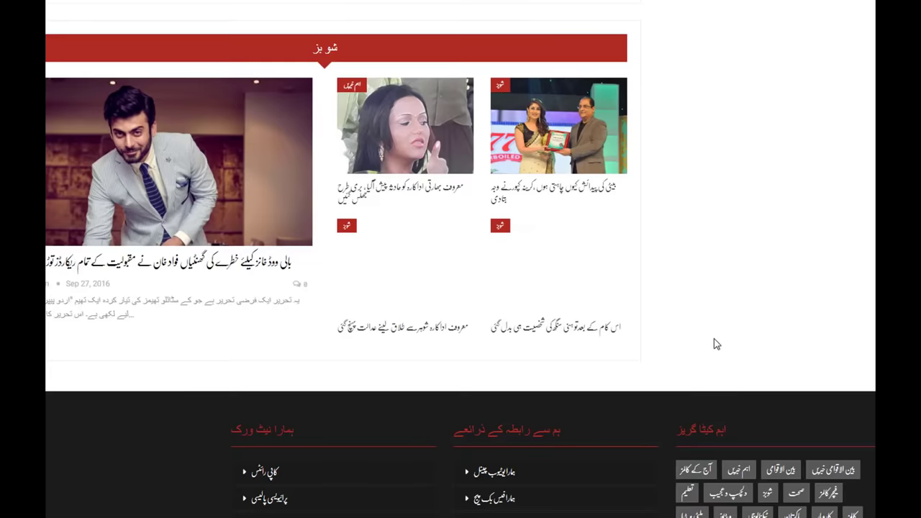
scroll(716, 344, "down", 2)
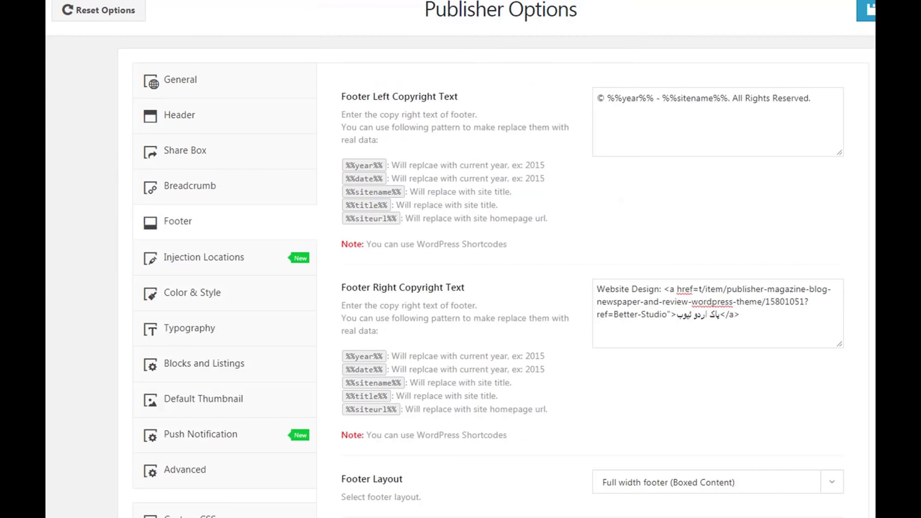
left_click(865, 10)
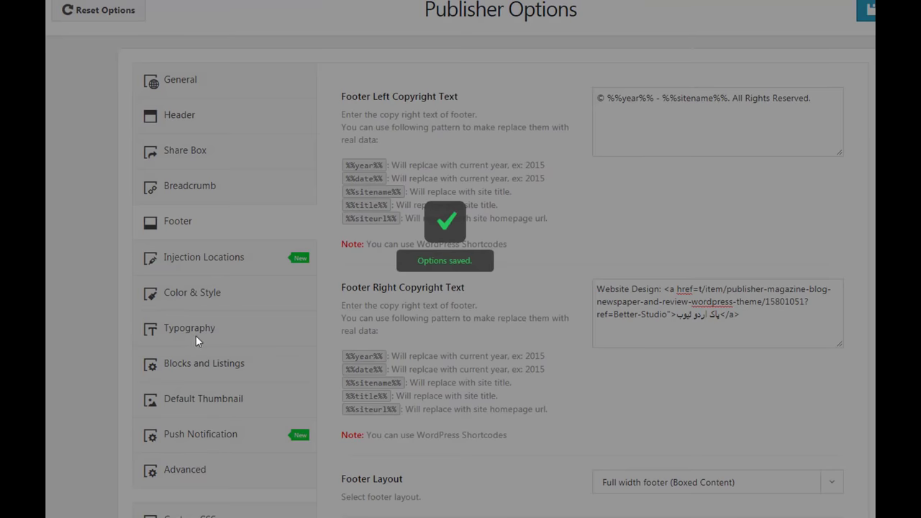
scroll(247, 331, "down", 2)
scroll(274, 82, "up", 3)
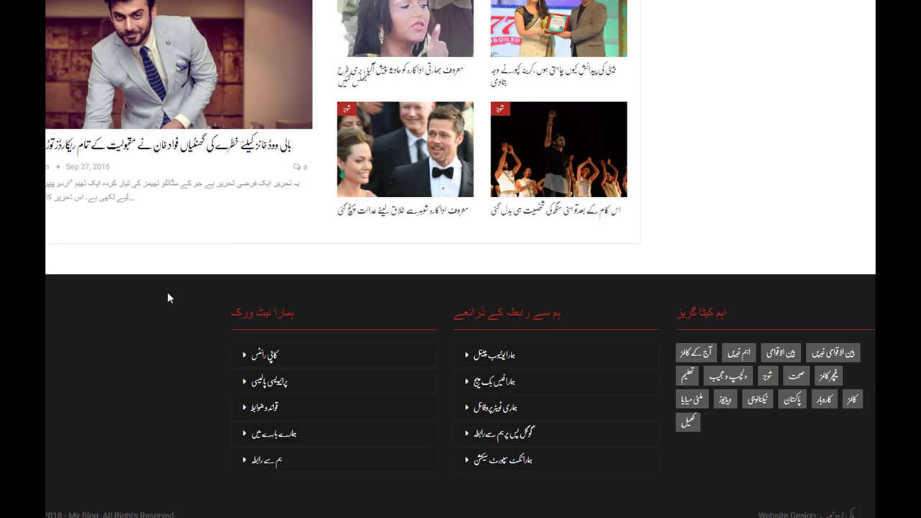
left_click_drag(167, 291, 875, 517)
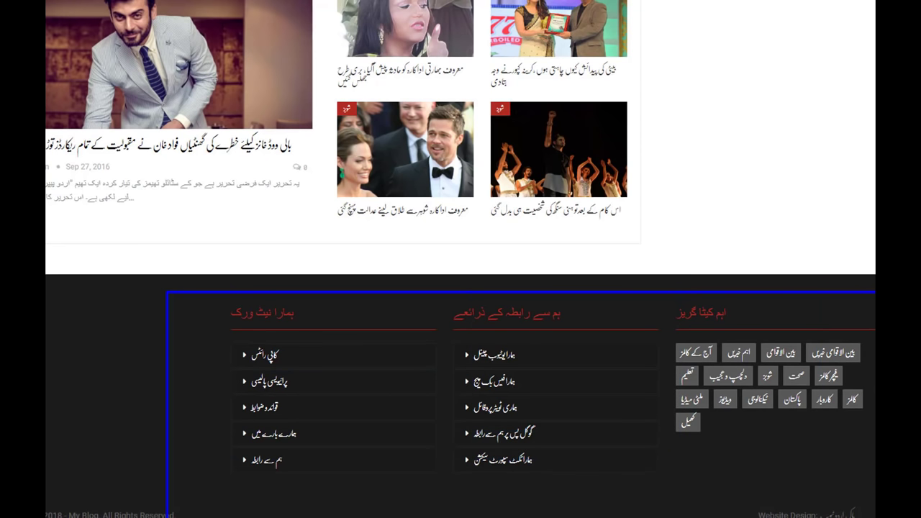
left_click(472, 409)
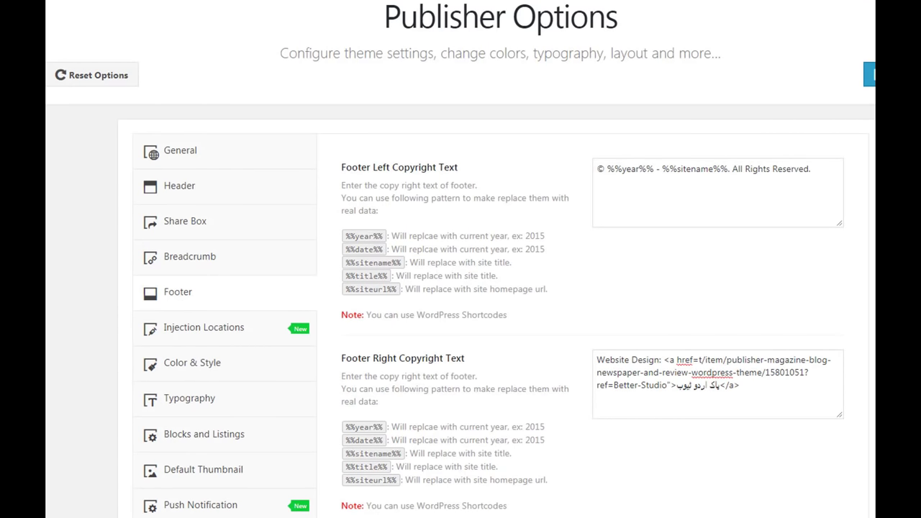
Open the site's Widgets page and inspect the Navigation Menu widget settings in Footer - Column 1
scroll(460, 288, "down", 3)
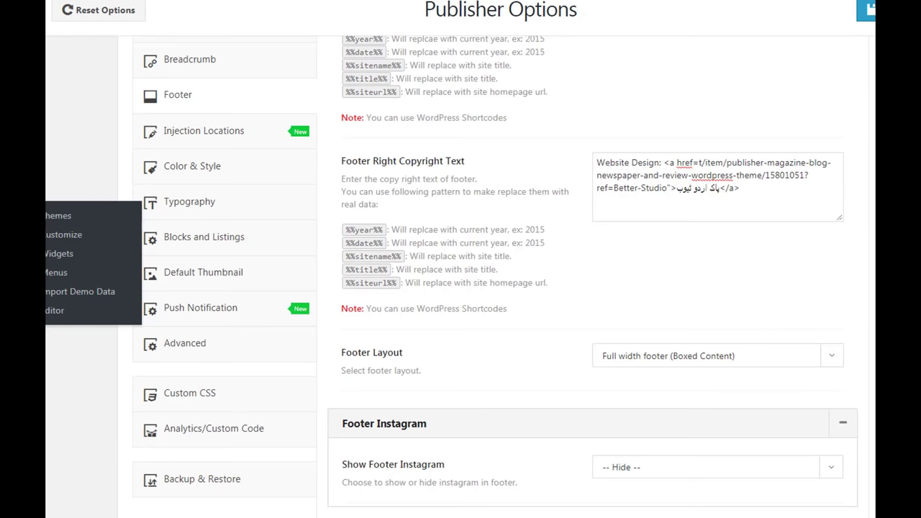
left_click(53, 254)
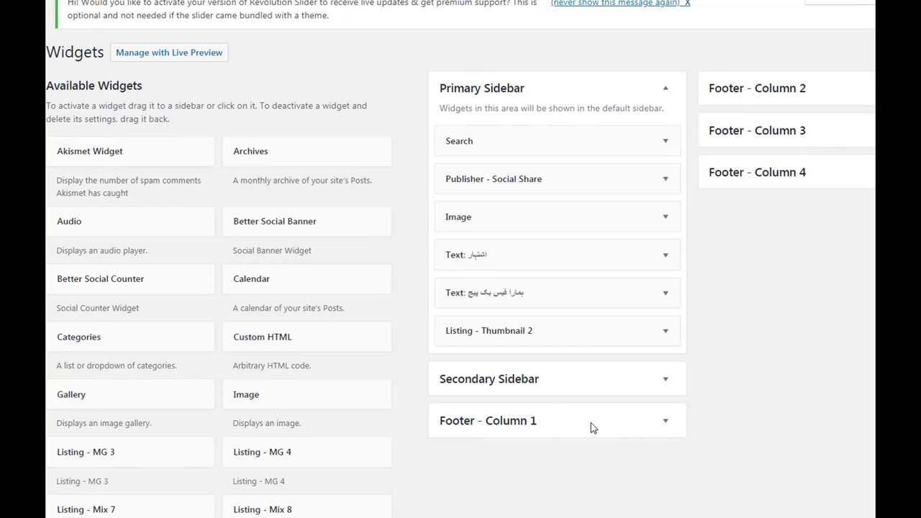
left_click(664, 422)
scroll(665, 427, "down", 2)
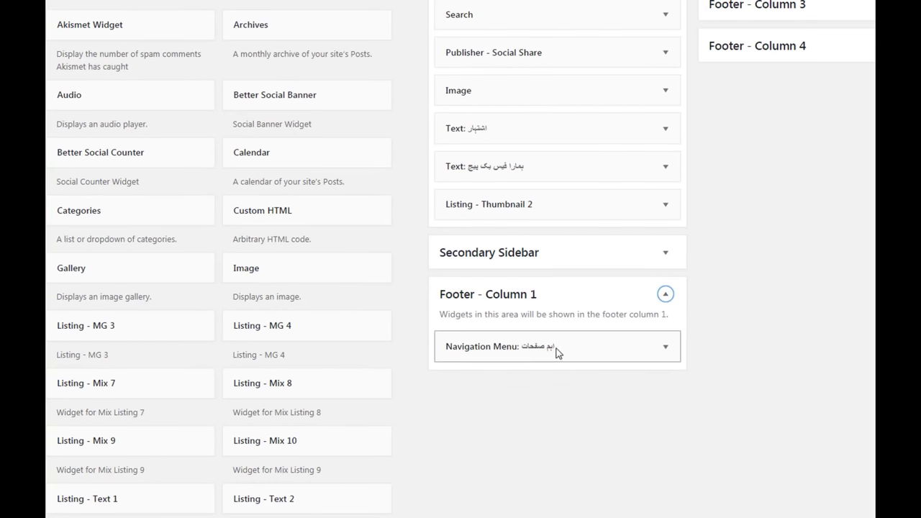
left_click(665, 347)
scroll(627, 473, "down", 3)
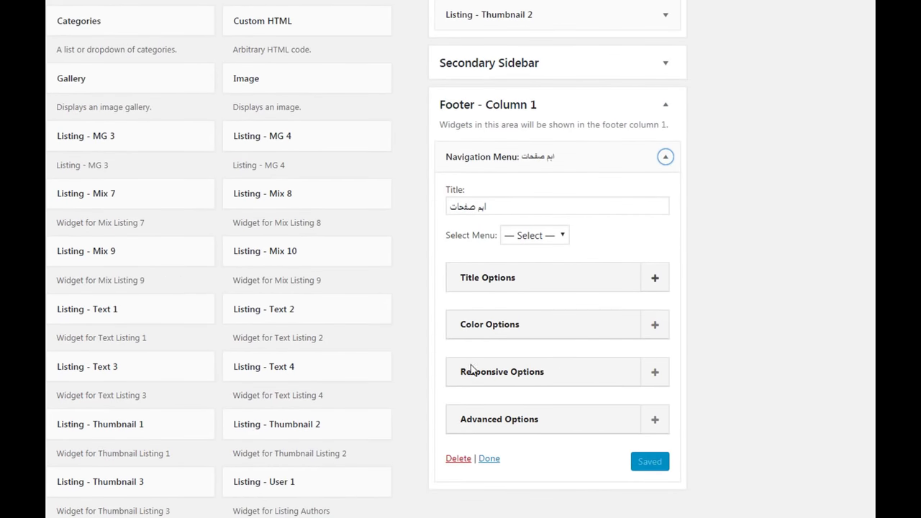
left_click(489, 458)
scroll(864, 168, "up", 5)
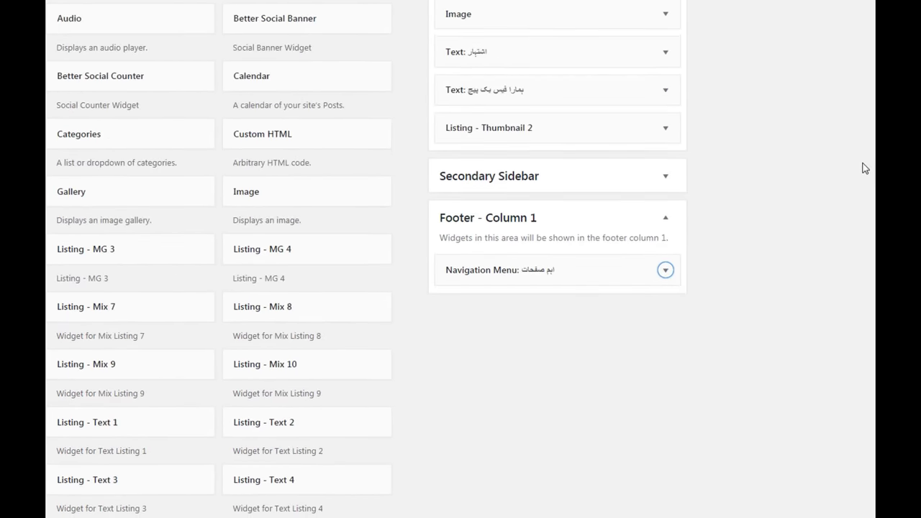
Inspect the Navigation Menu widget settings in Footer - Column 2 and collapse the widget again
left_click(860, 100)
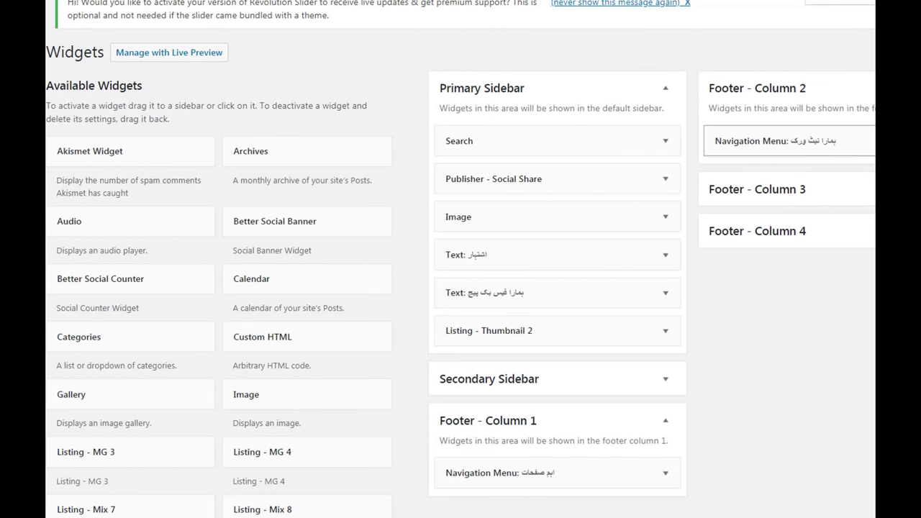
left_click(857, 141)
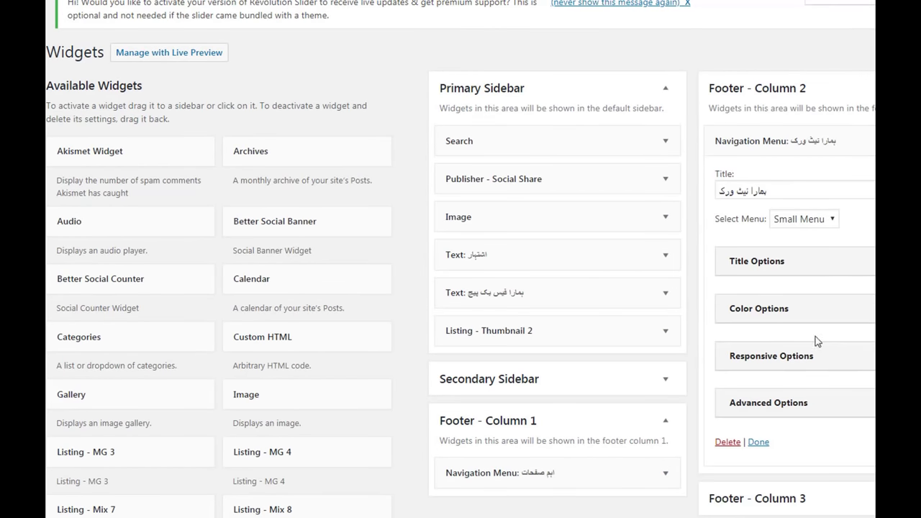
left_click(758, 441)
scroll(849, 108, "down", 2)
scroll(793, 209, "up", 1)
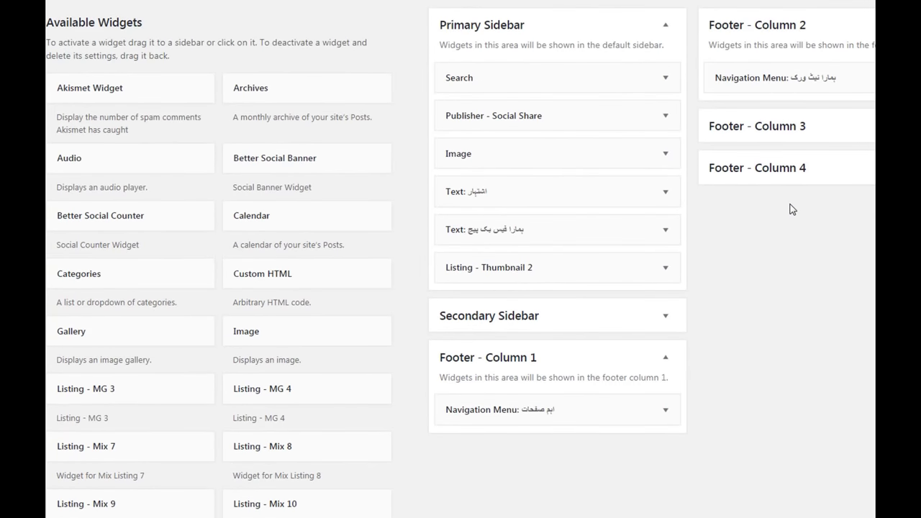
Review the homepage from the footer back up to the header
scroll(792, 208, "up", 1)
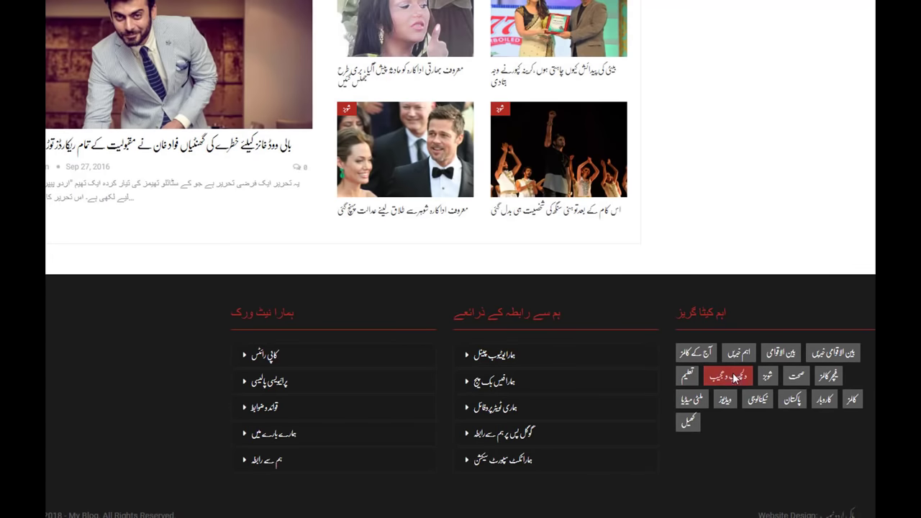
scroll(734, 374, "up", 20)
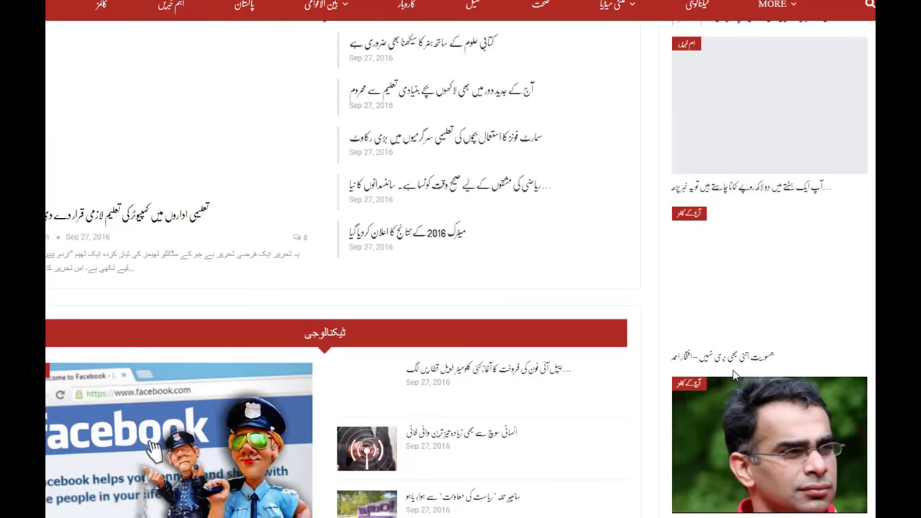
scroll(733, 371, "up", 6)
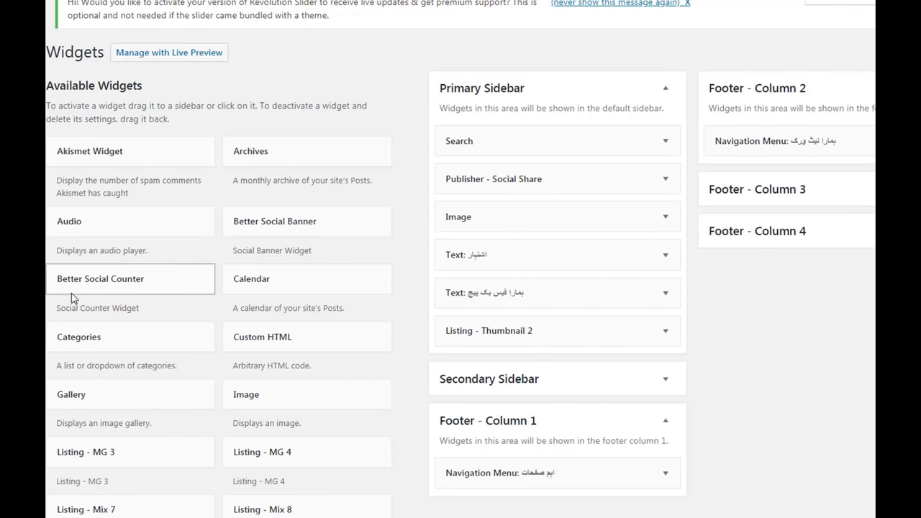
Open the site's general settings at the Site Language option
scroll(72, 296, "down", 1)
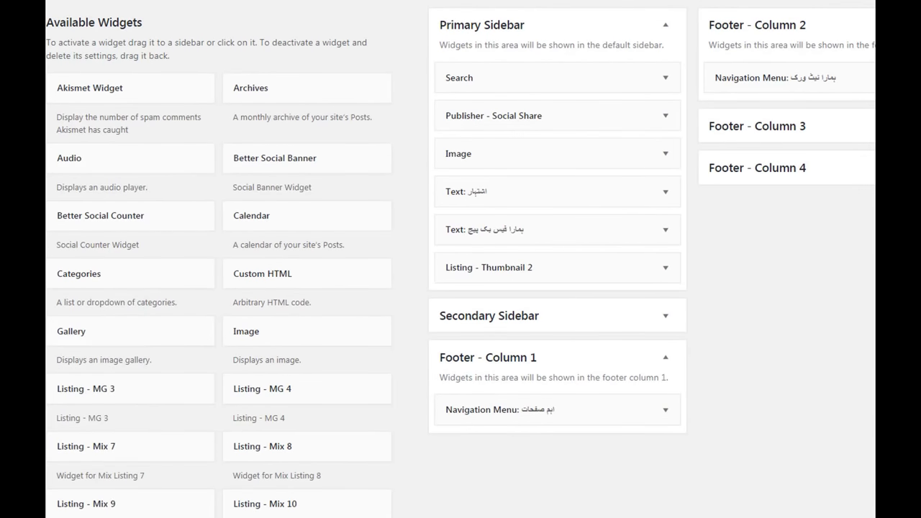
left_click(58, 307)
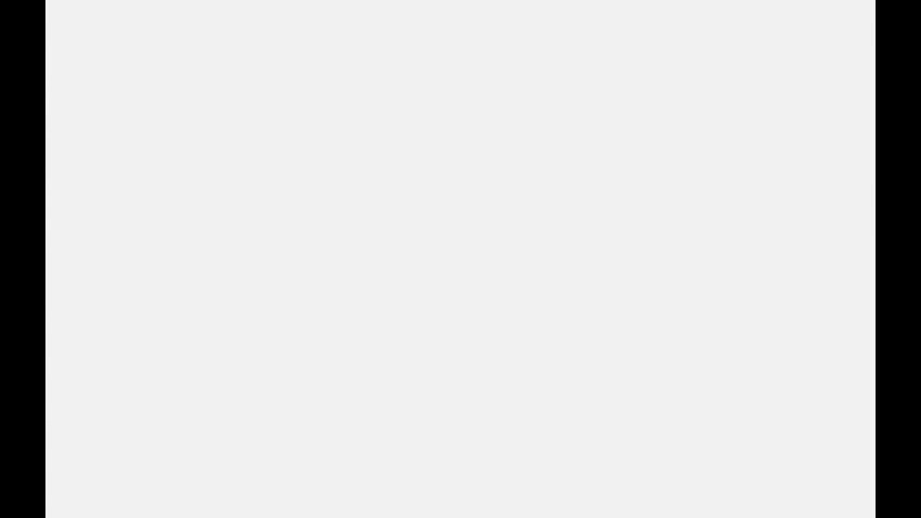
scroll(652, 238, "down", 2)
scroll(655, 238, "down", 3)
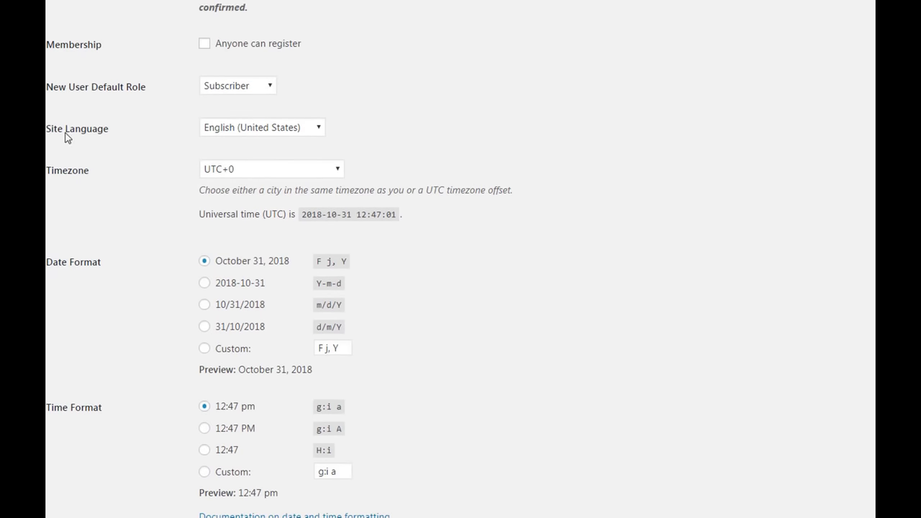
mouse_move(46, 113)
left_mouse_down()
mouse_move(89, 157)
mouse_move(137, 151)
left_mouse_up()
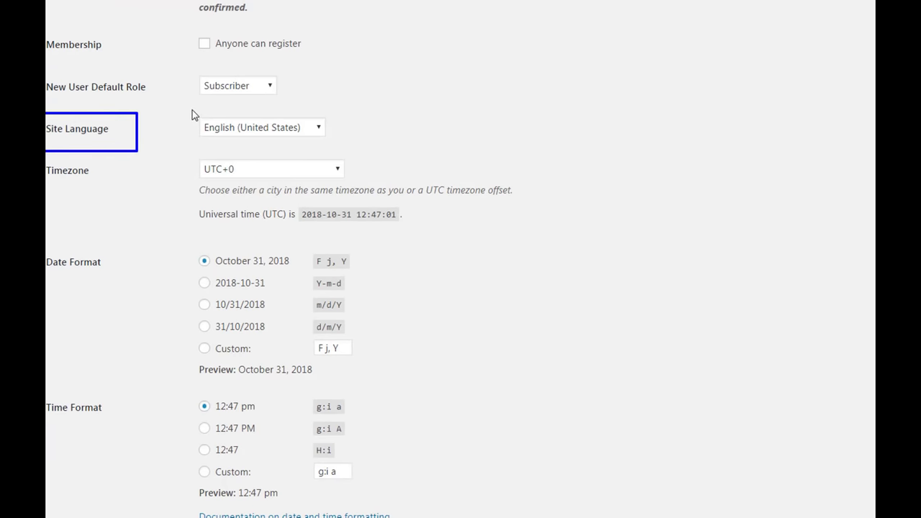
left_click(313, 131)
scroll(280, 252, "down", 20)
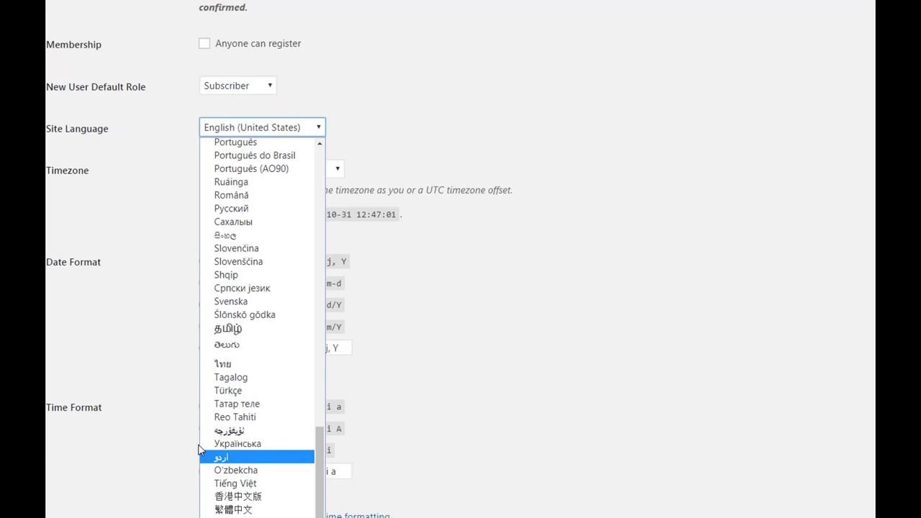
key("Escape")
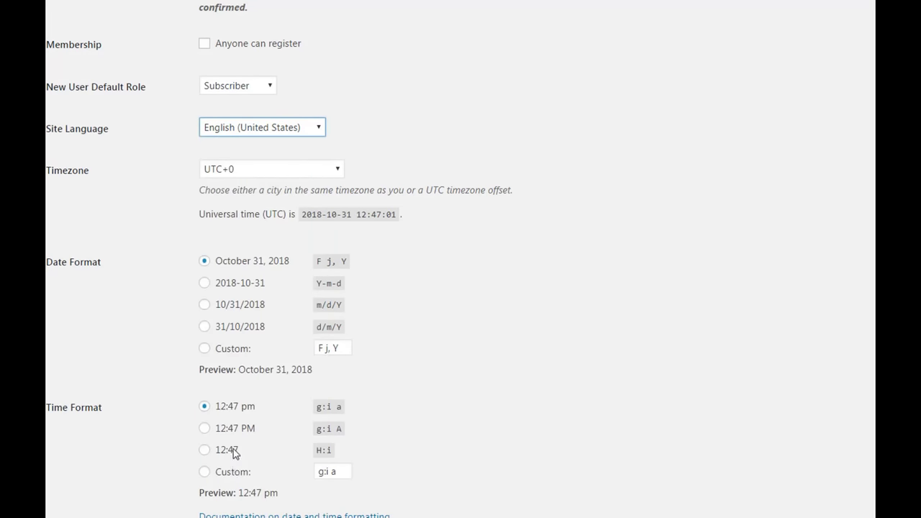
Set the Site Language to اردو and save the general settings
left_click(276, 122)
scroll(264, 282, "down", 15)
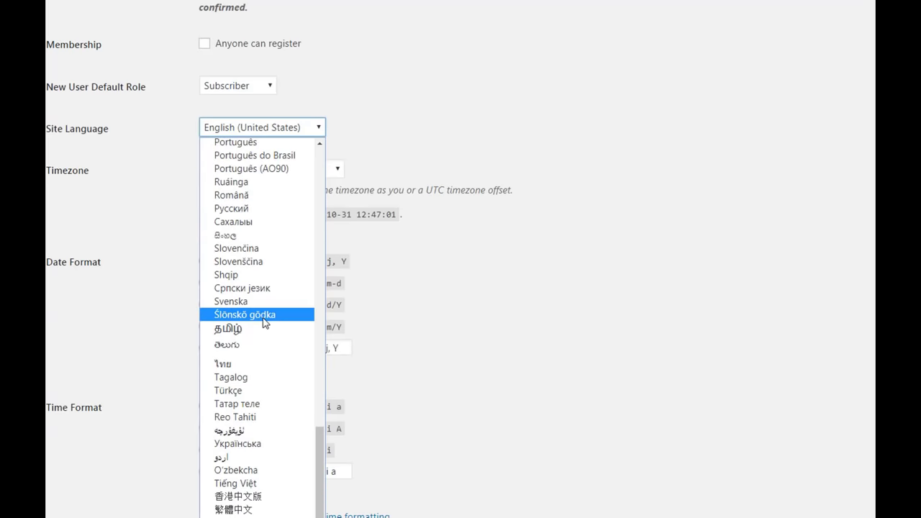
left_click(230, 456)
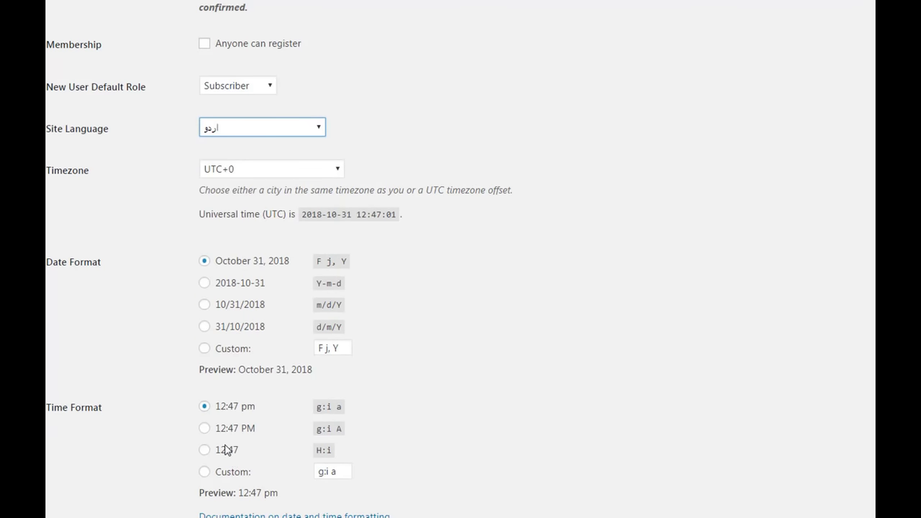
scroll(173, 417, "down", 3)
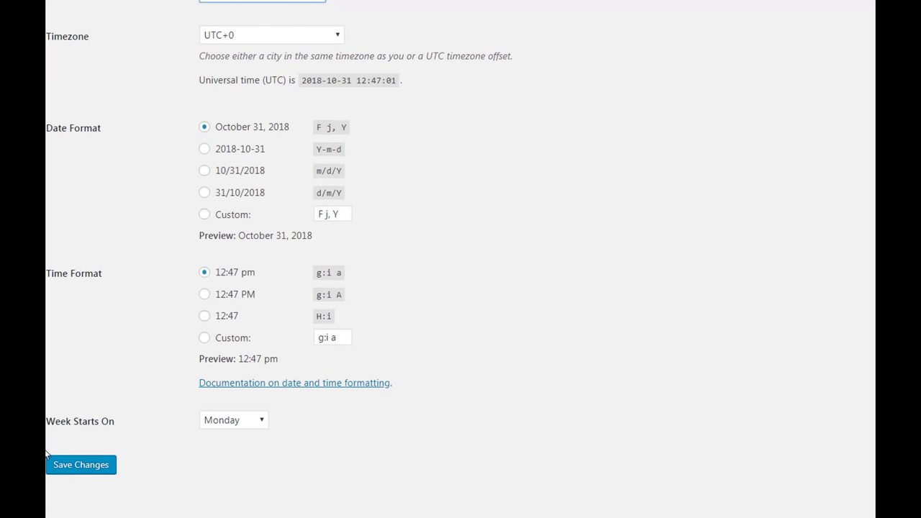
left_click(93, 468)
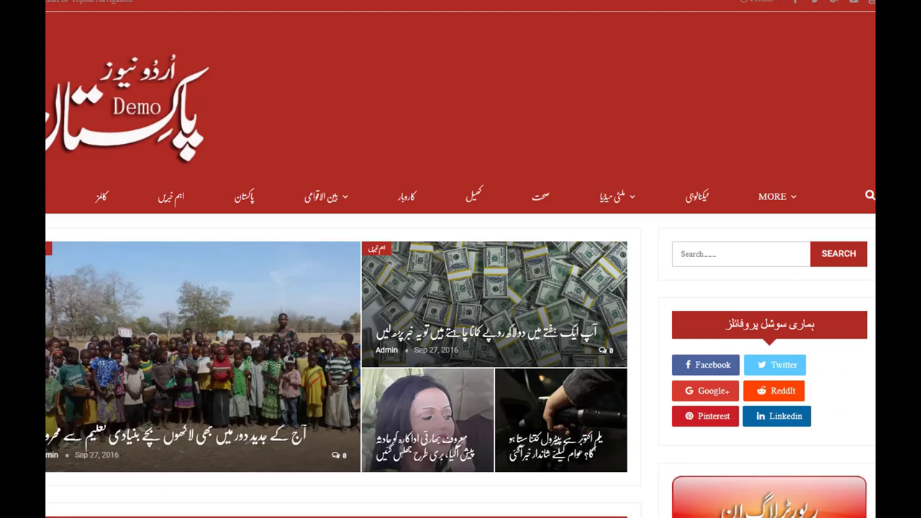
Reload the homepage and examine the text direction and layout of its header, menu, search box, sidebar and news sections
key("F5")
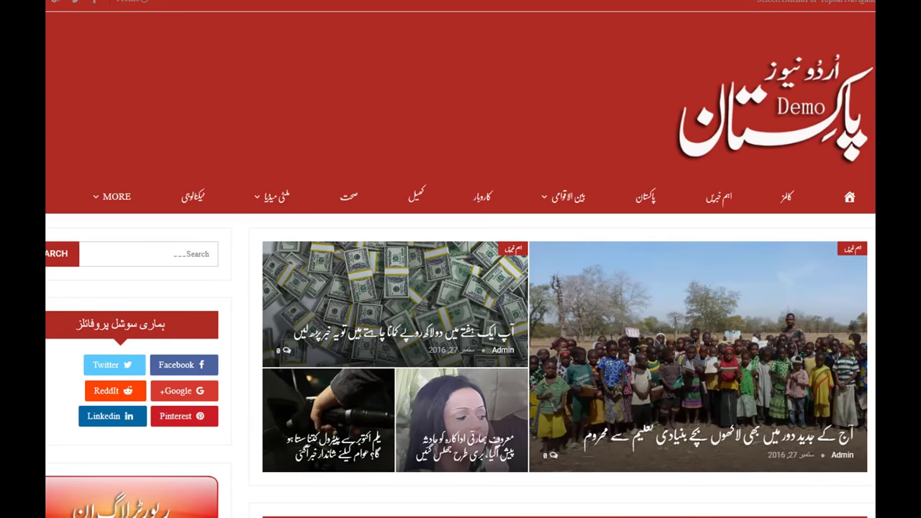
scroll(813, 132, "down", 2)
scroll(813, 132, "up", 2)
left_click_drag(674, 83, 875, 182)
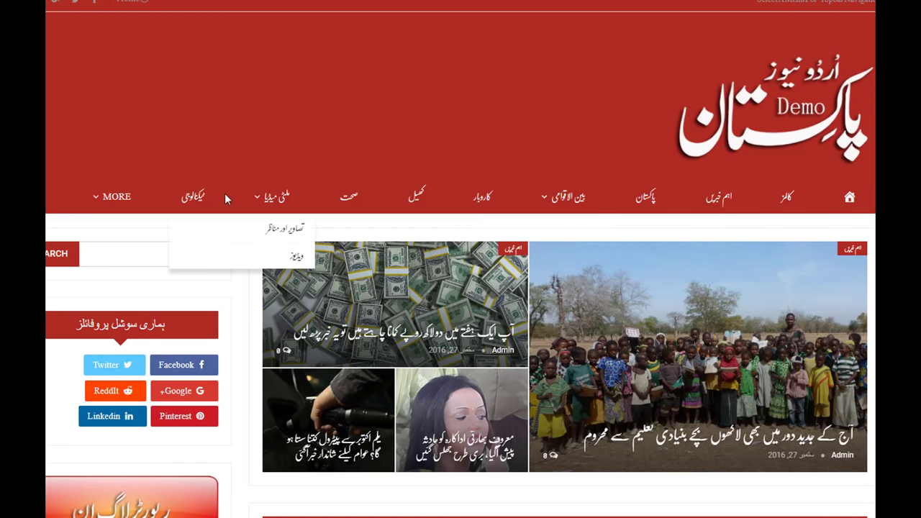
mouse_move(115, 200)
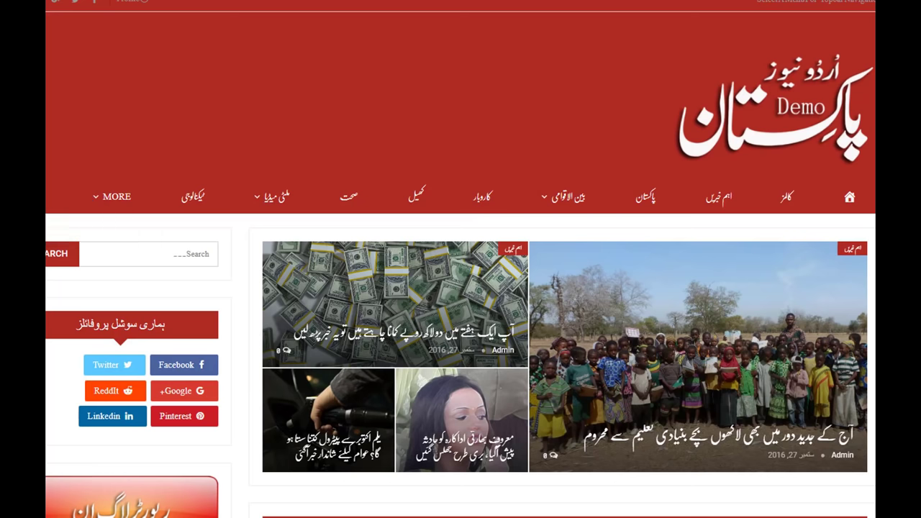
left_click(140, 257)
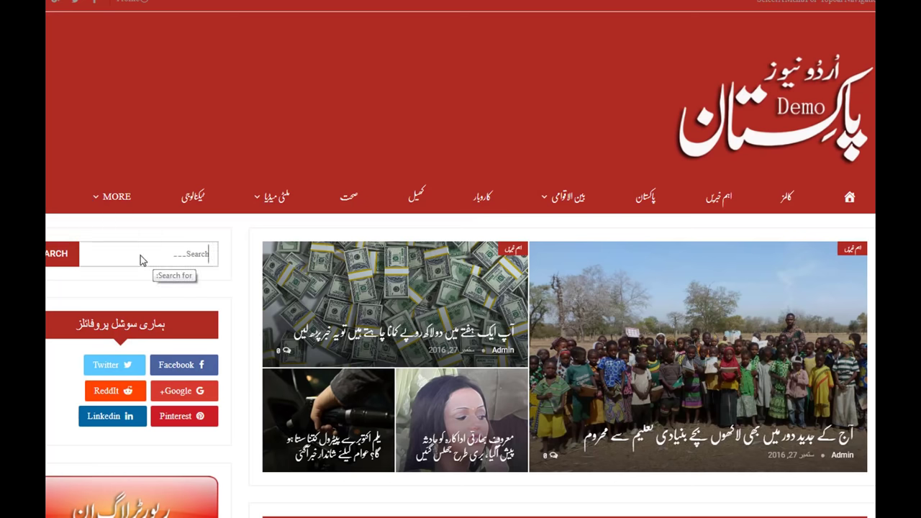
scroll(165, 258, "down", 3)
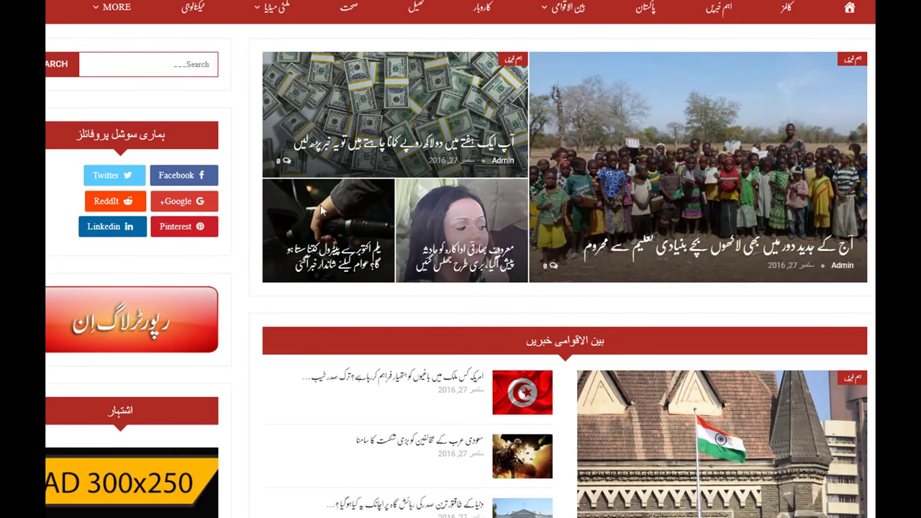
scroll(590, 354, "down", 3)
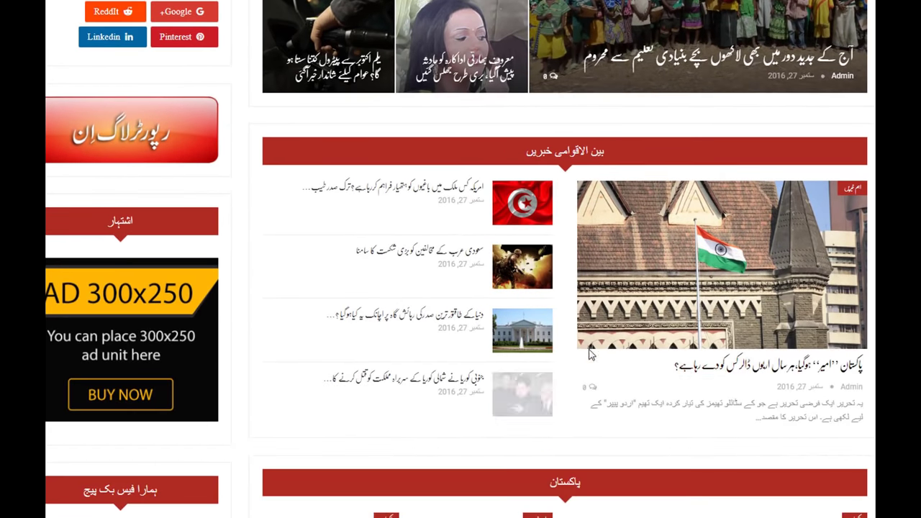
Review the homepage's right-to-left news sections and sidebar down to the footer and back up to the header
scroll(808, 386, "down", 6)
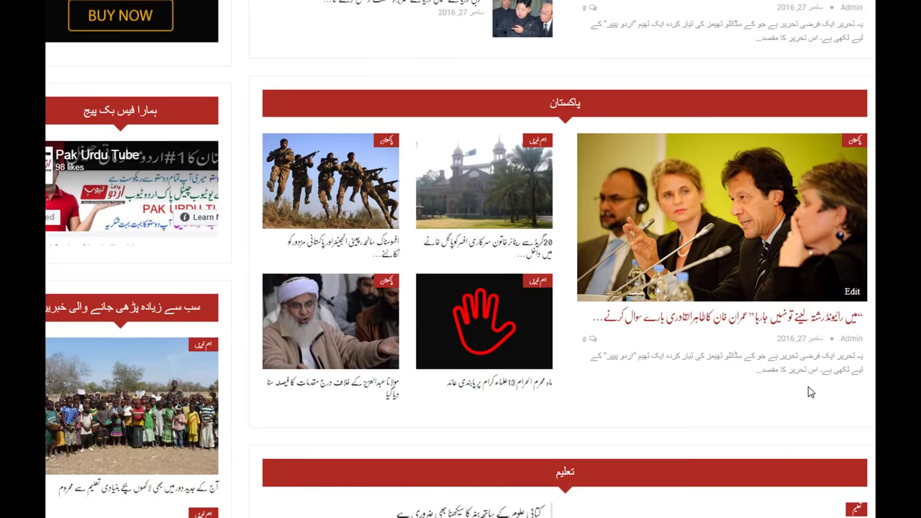
scroll(809, 386, "down", 9)
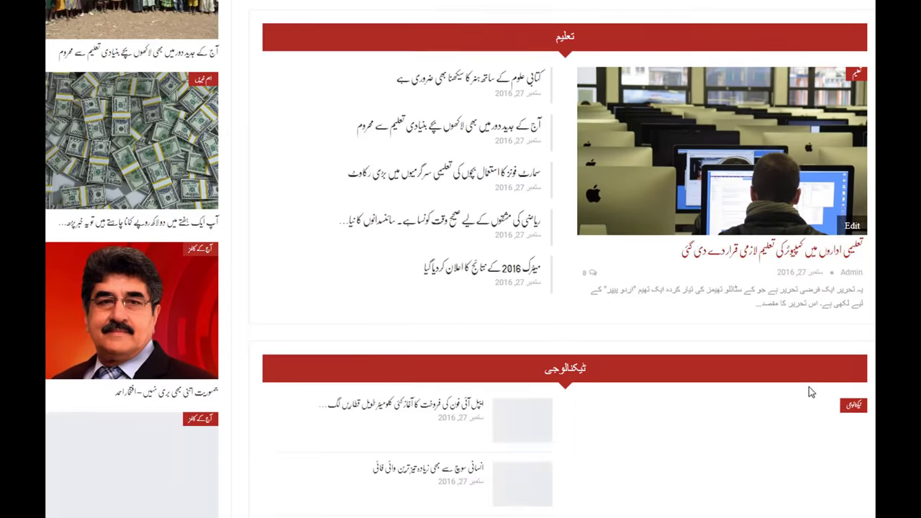
scroll(809, 388, "down", 12)
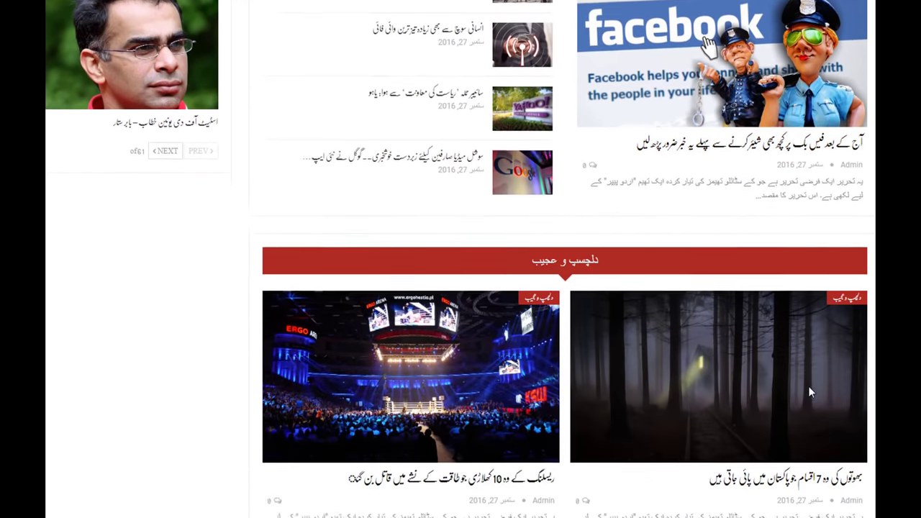
scroll(809, 392, "down", 6)
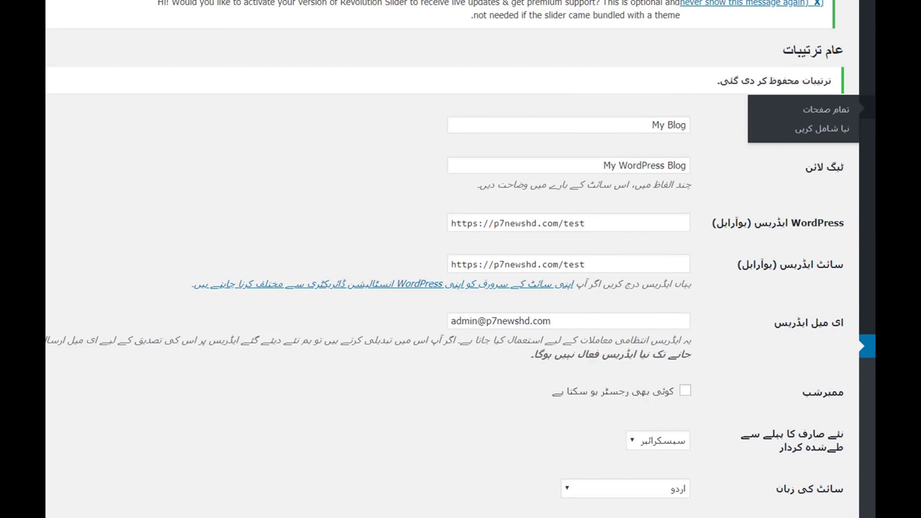
mouse_move(867, 288)
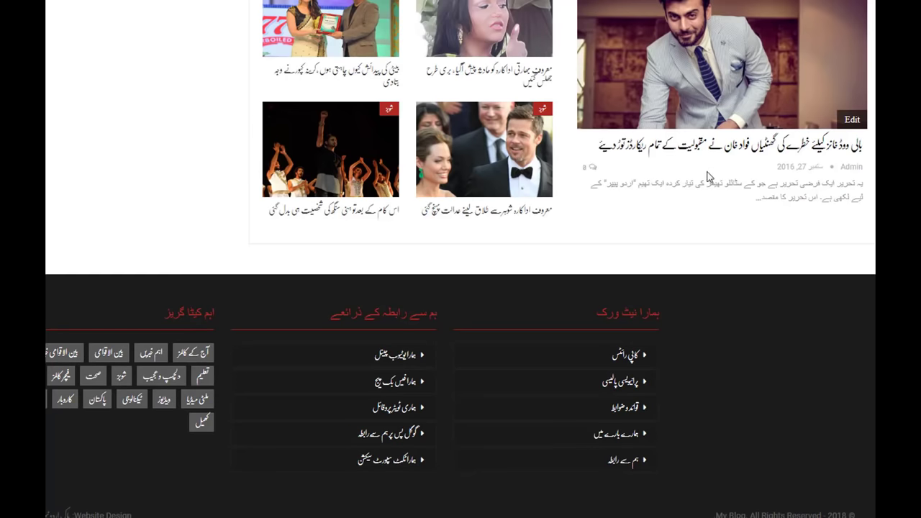
scroll(725, 232, "up", 15)
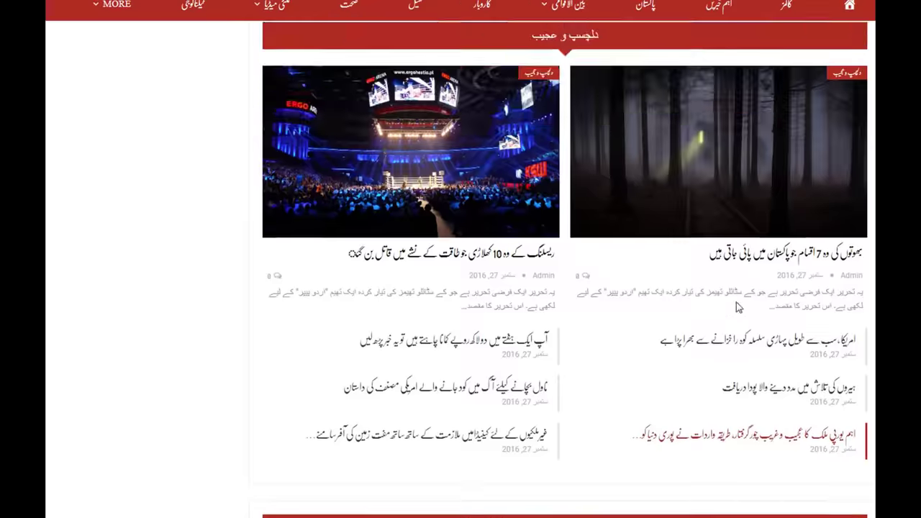
scroll(732, 313, "up", 20)
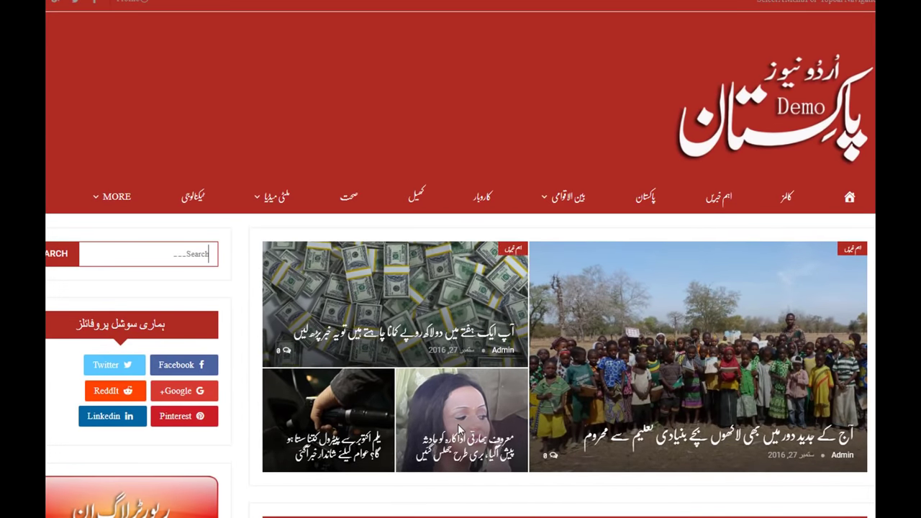
Check the homepage layout again from the featured stories to the شوبز section, and inspect the Demo logo in the header
scroll(454, 403, "down", 1)
scroll(452, 380, "down", 3)
scroll(677, 355, "down", 4)
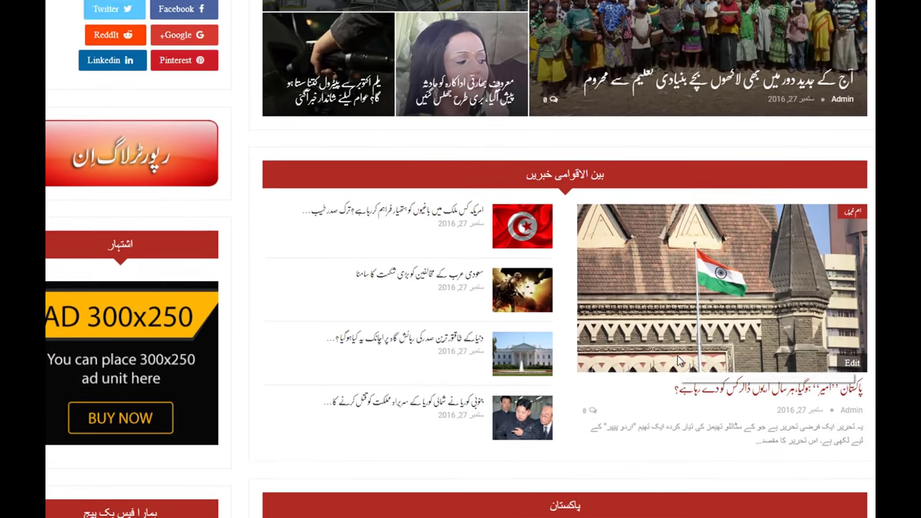
scroll(678, 354, "down", 6)
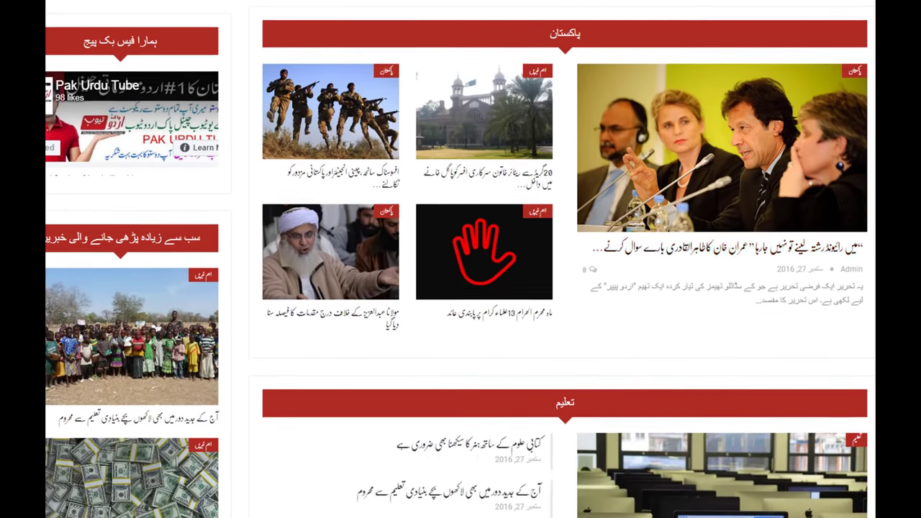
scroll(708, 137, "down", 7)
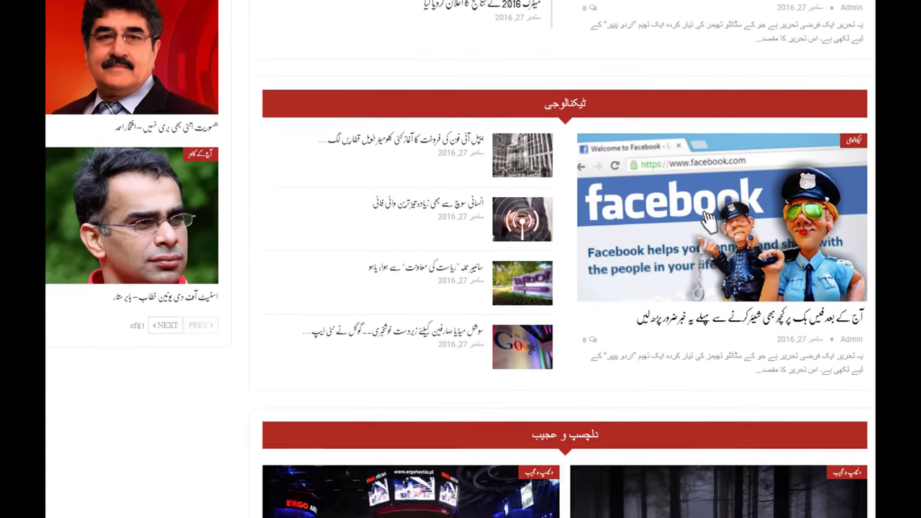
scroll(709, 137, "down", 3)
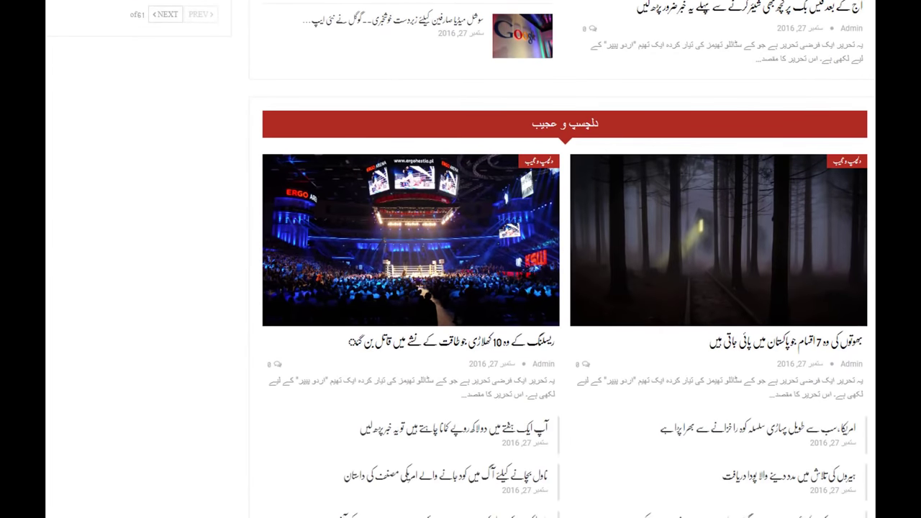
scroll(565, 259, "down", 7)
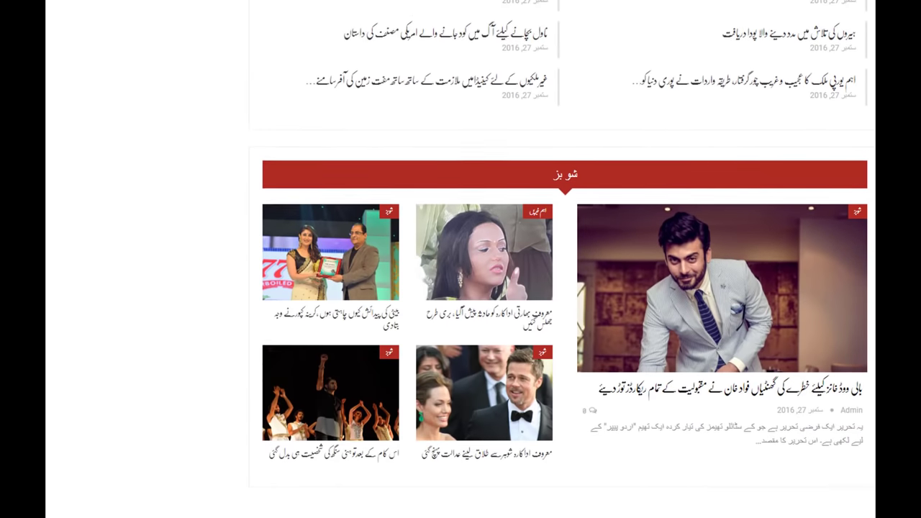
scroll(709, 392, "up", 12)
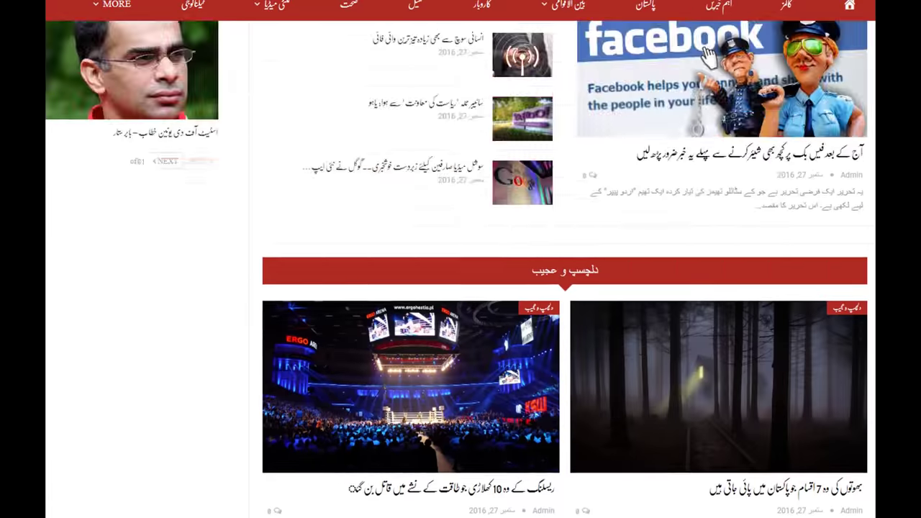
scroll(709, 392, "up", 15)
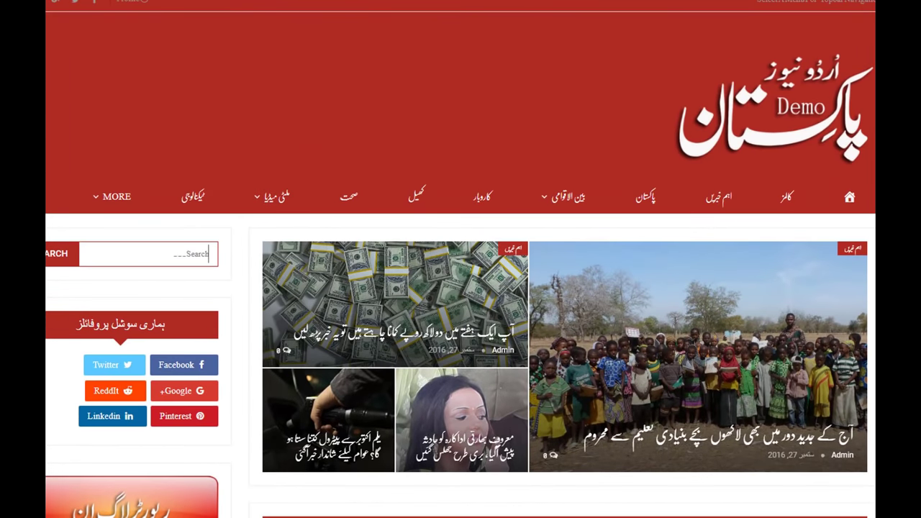
scroll(400, 138, "down", 1)
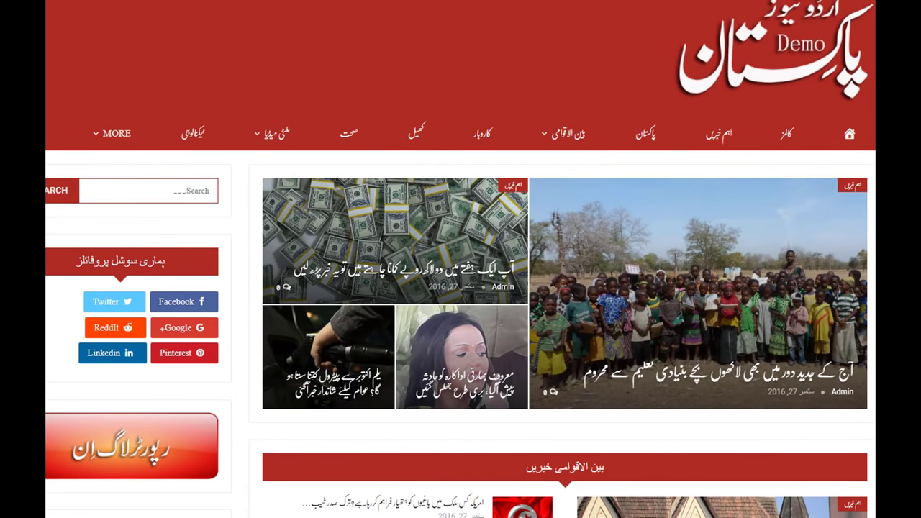
scroll(209, 191, "up", 1)
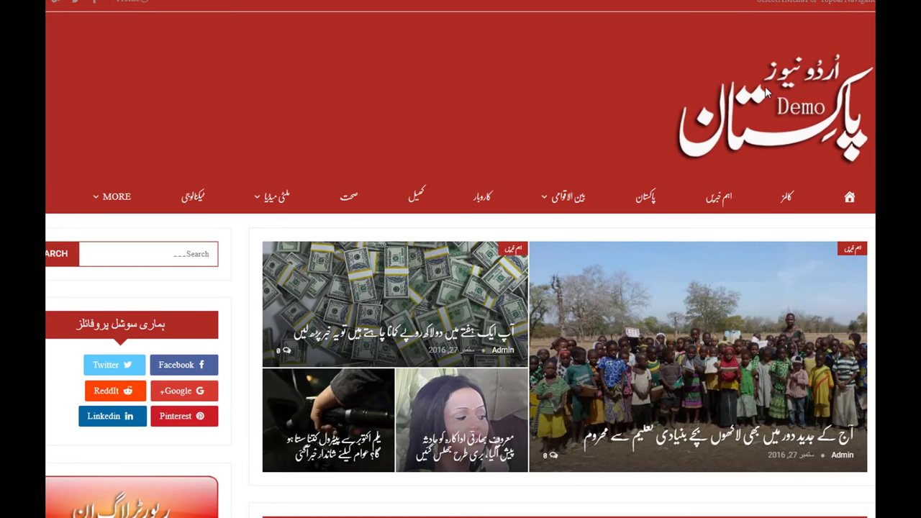
left_click_drag(764, 86, 834, 124)
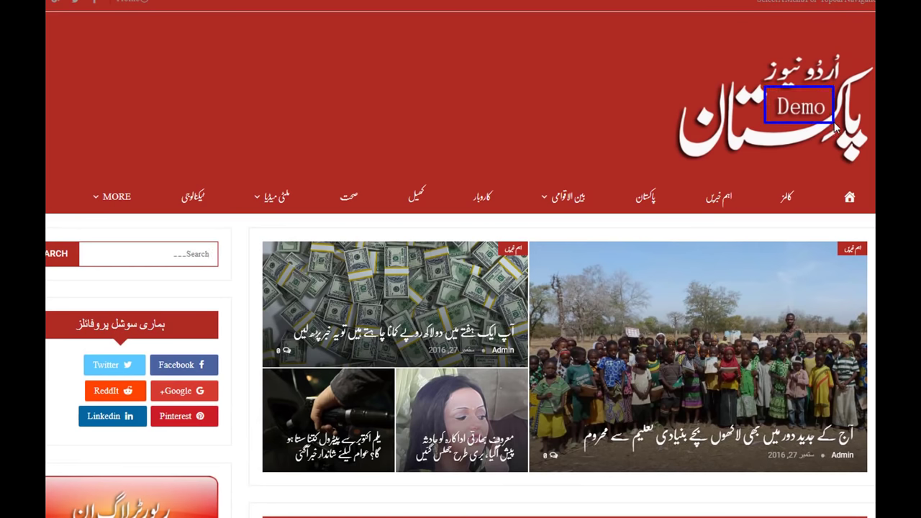
Open the lead article of the تعلیم section and examine its title, body text, related posts and comment form
scroll(864, 223, "down", 6)
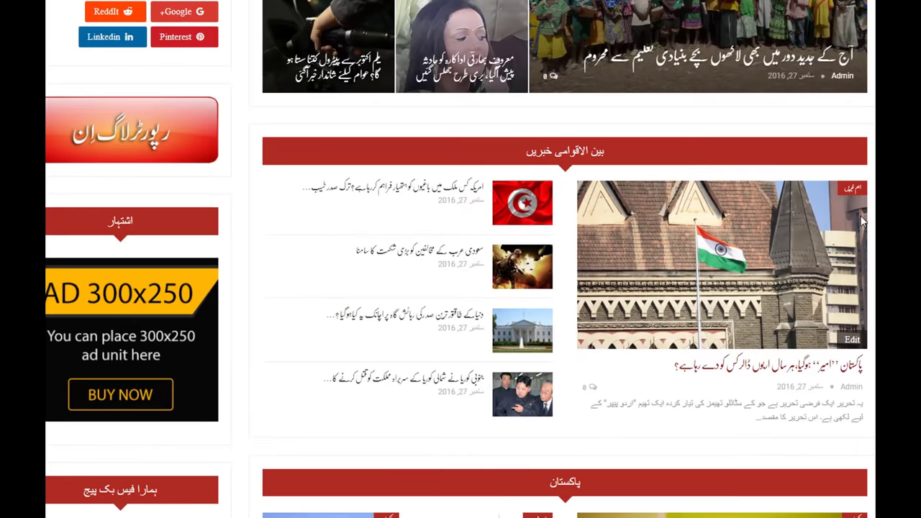
scroll(862, 223, "down", 8)
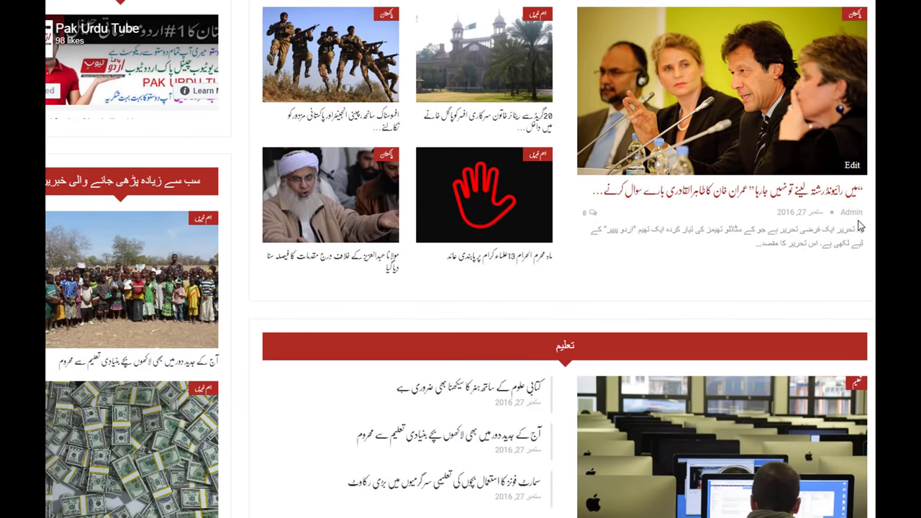
scroll(861, 227, "down", 5)
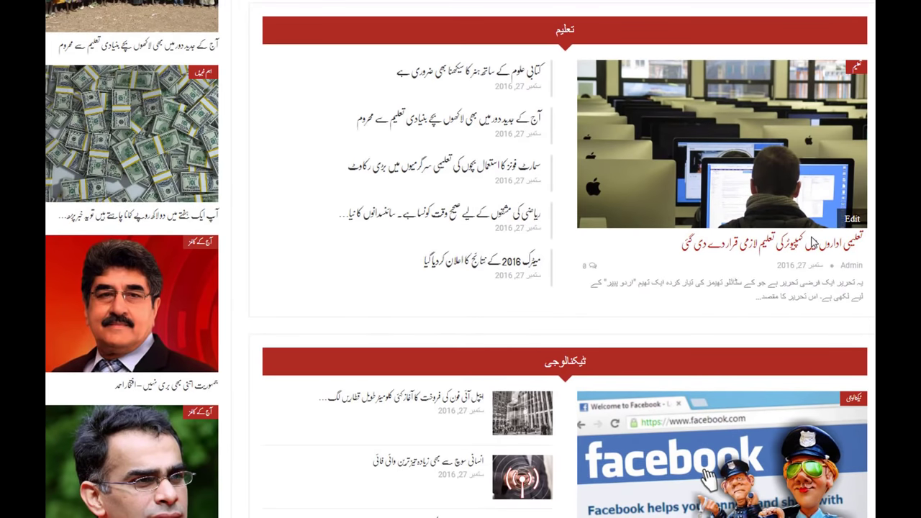
left_click(814, 243)
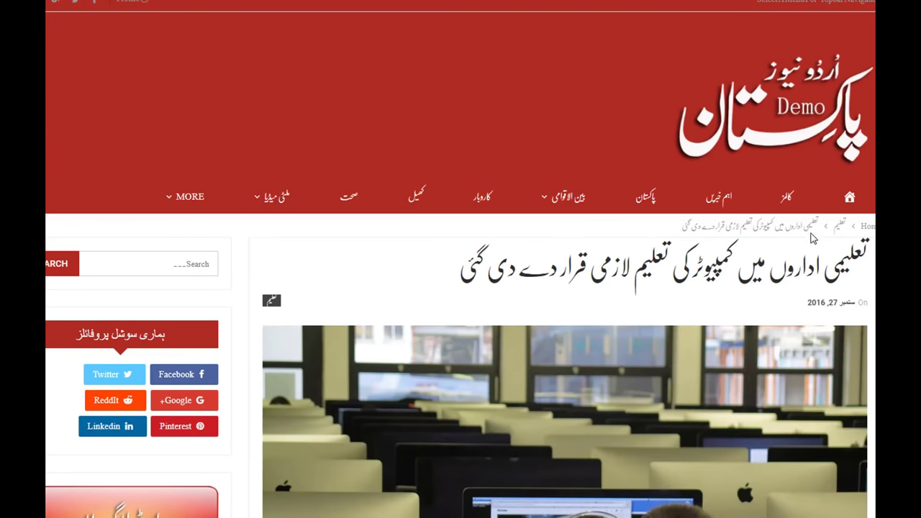
scroll(460, 287, "down", 8)
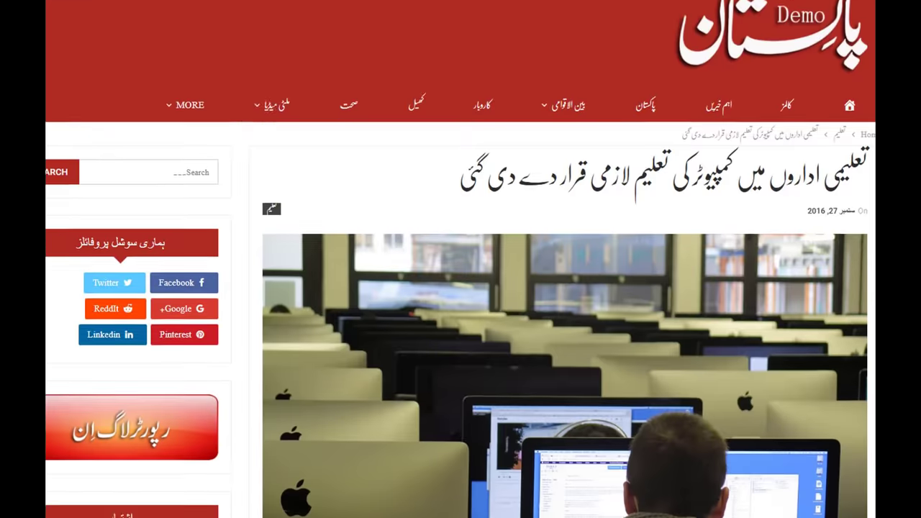
scroll(461, 288, "down", 8)
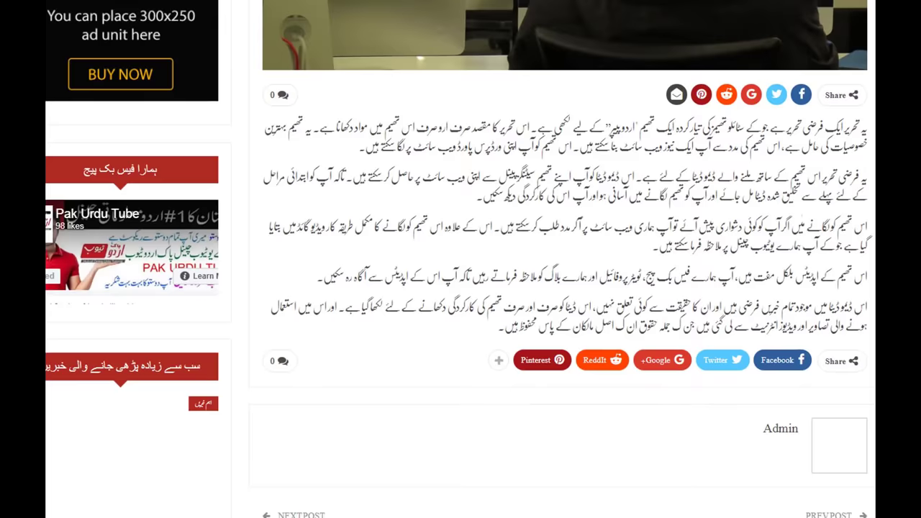
scroll(460, 288, "down", 6)
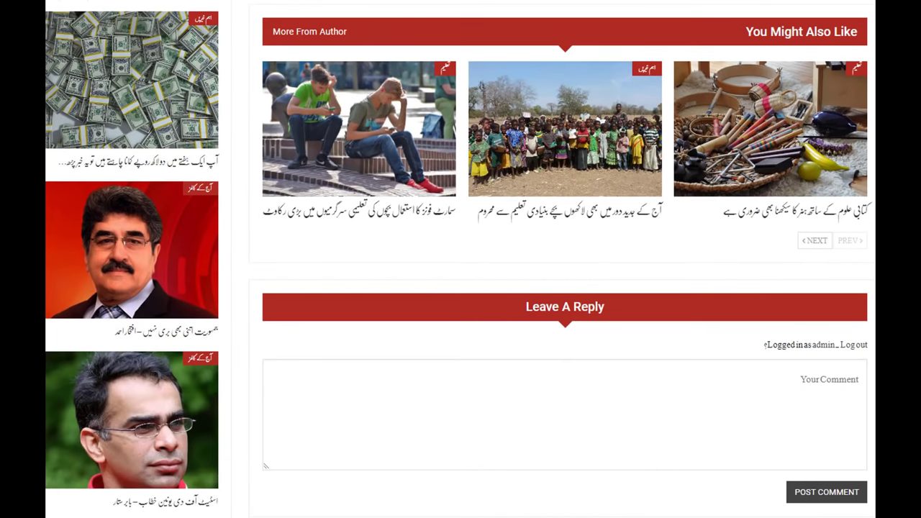
scroll(460, 288, "up", 4)
scroll(461, 288, "up", 14)
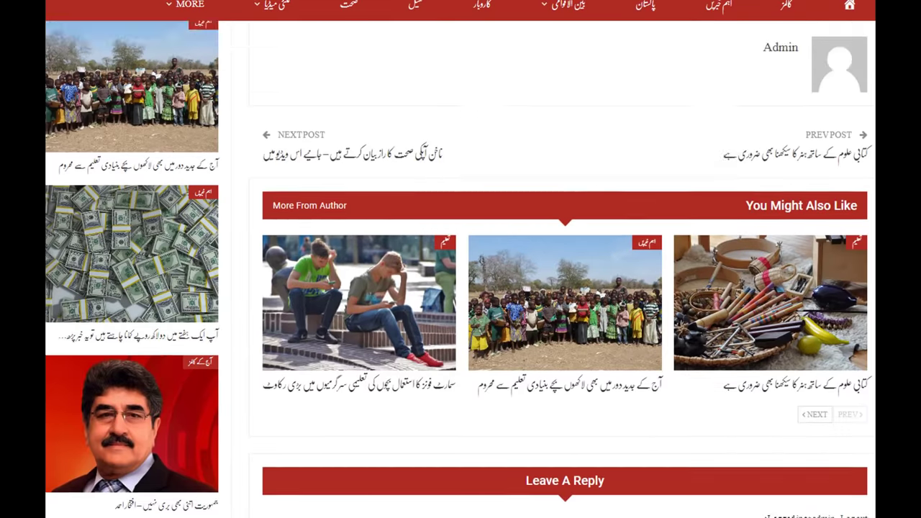
scroll(460, 288, "up", 3)
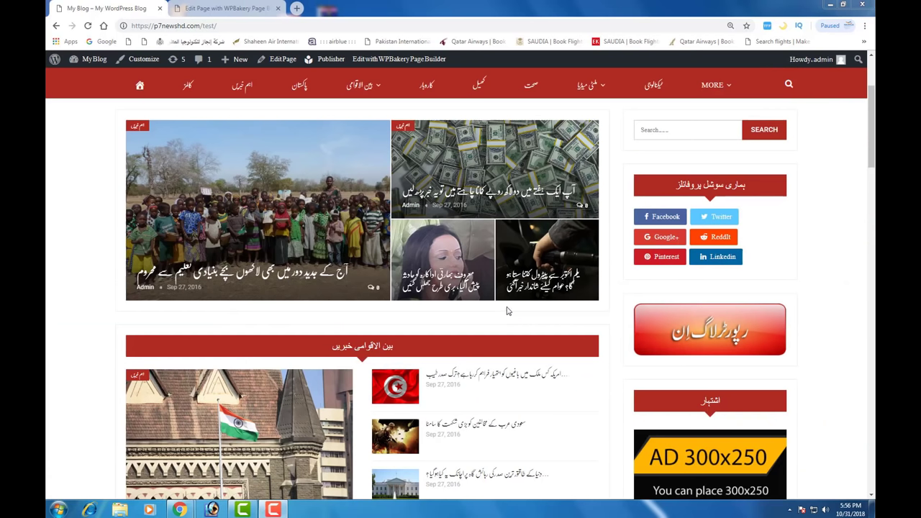
Open the left-to-right version of the homepage for editing with WPBakery Page Builder
mouse_move(133, 100)
left_mouse_down()
mouse_move(215, 128)
mouse_move(517, 130)
left_mouse_up()
left_click_drag(133, 302, 554, 338)
key("Escape")
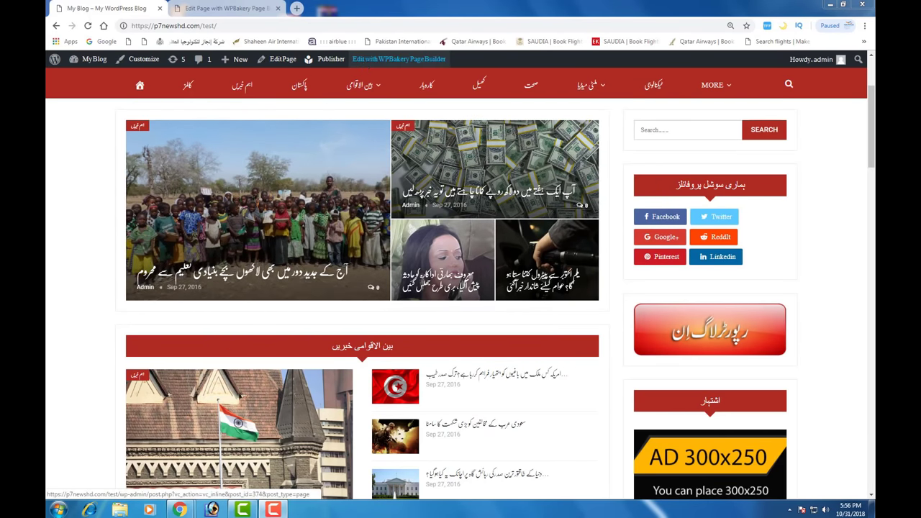
left_click(371, 61)
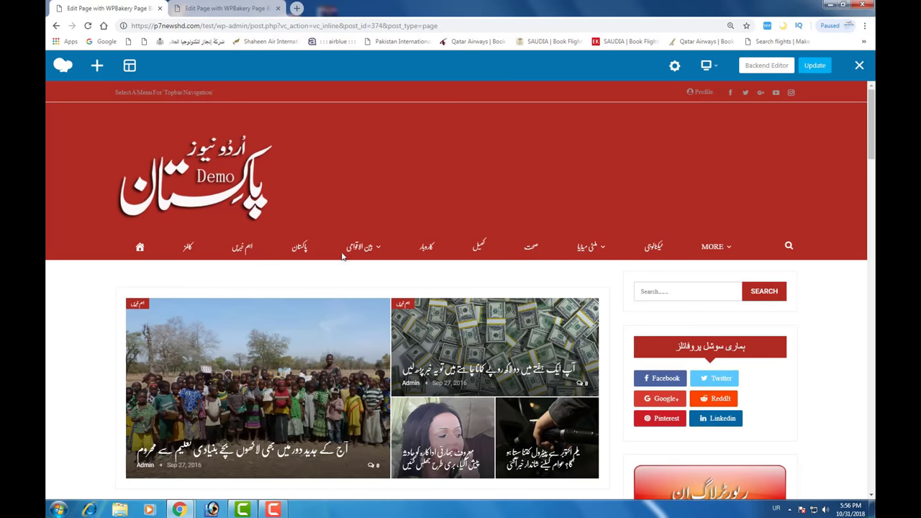
Add a News Ticker element to the homepage from the element library
scroll(248, 306, "down", 1)
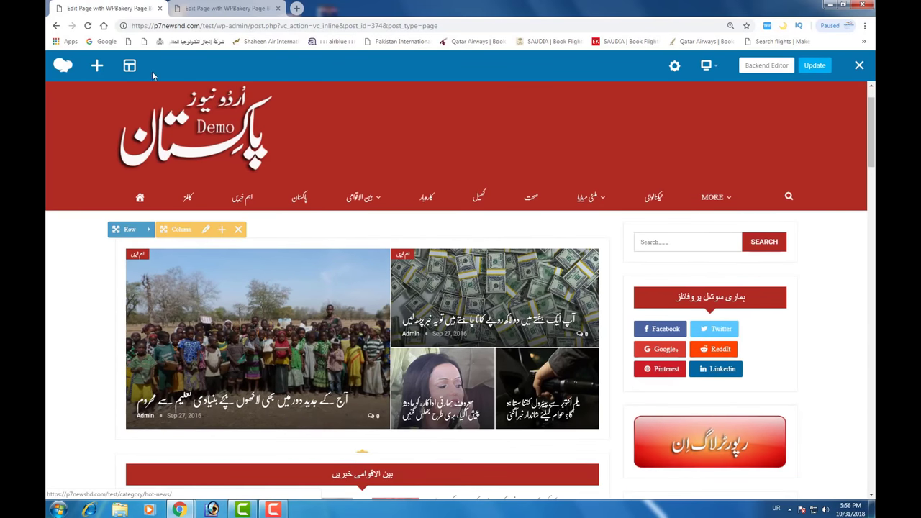
left_click(97, 67)
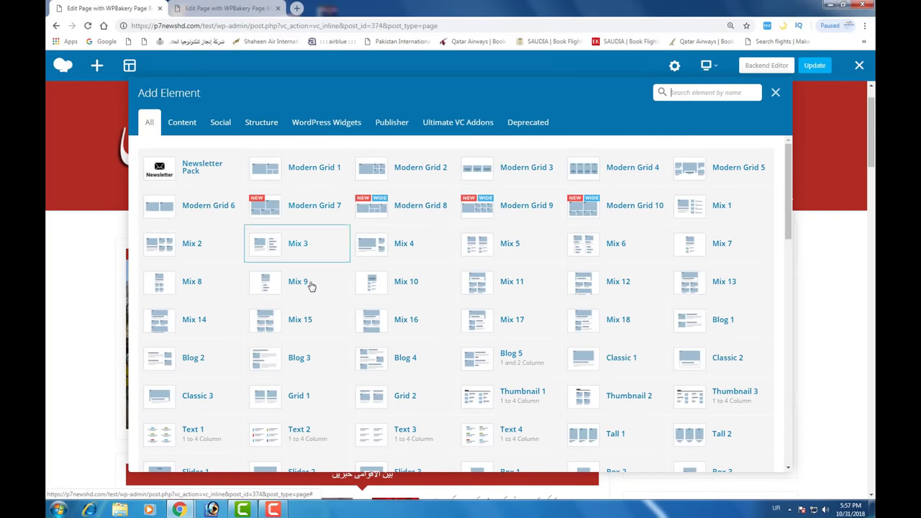
scroll(302, 291, "down", 2)
scroll(302, 292, "down", 1)
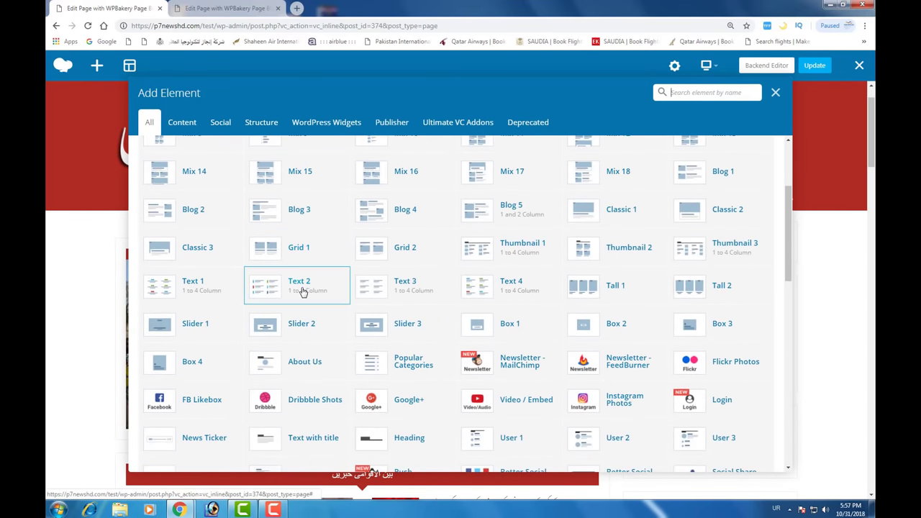
scroll(303, 291, "down", 1)
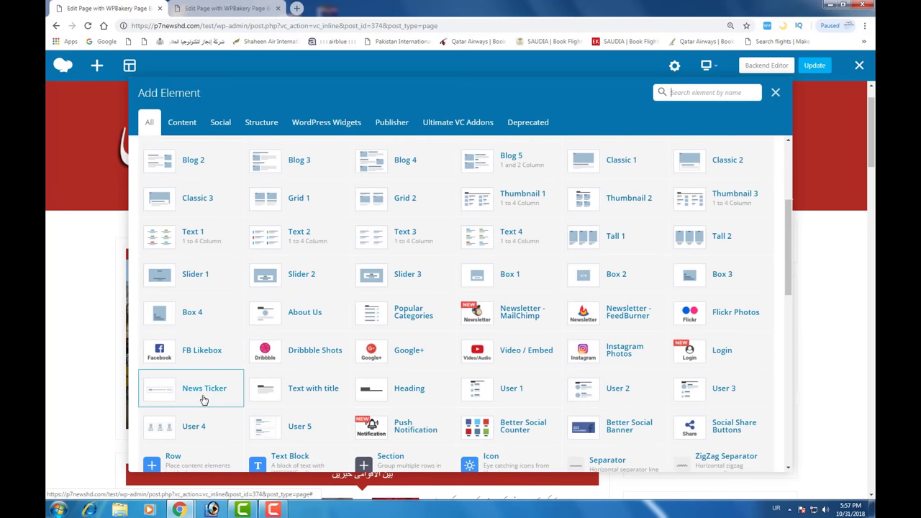
left_click_drag(142, 374, 249, 404)
left_click_drag(155, 376, 185, 386)
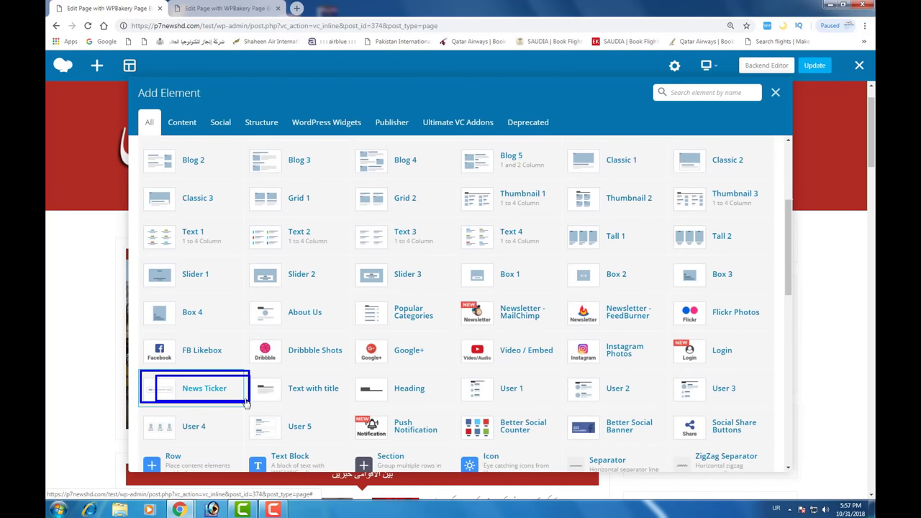
left_click(218, 385)
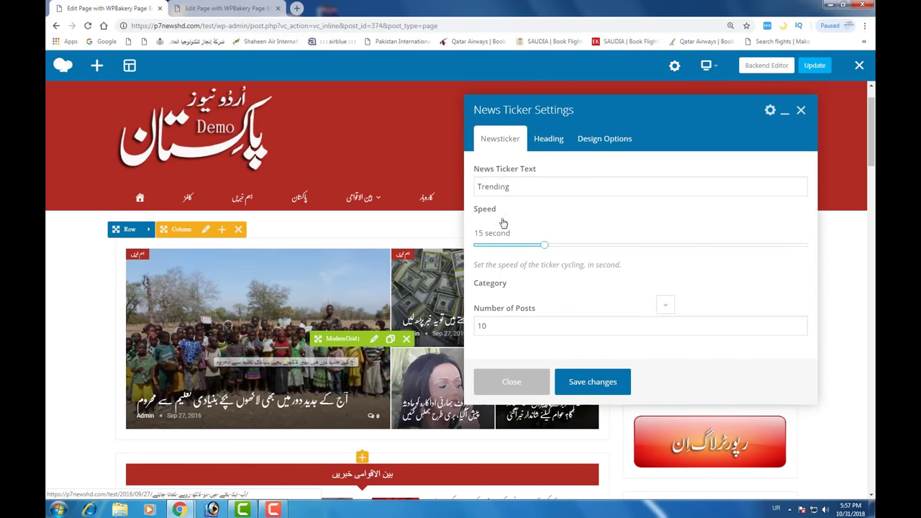
Replace the News Ticker Text with تازہ ترین in the new ticker's settings
left_click(516, 191)
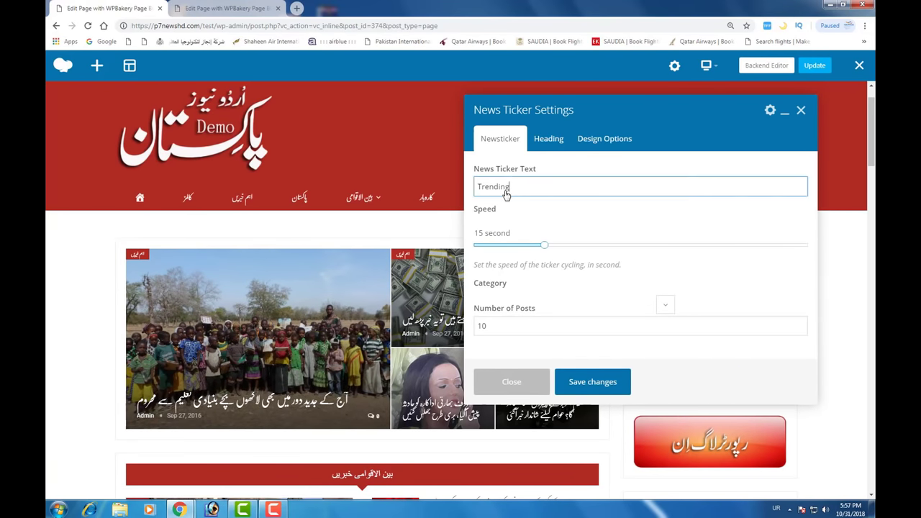
left_click_drag(503, 192, 435, 192)
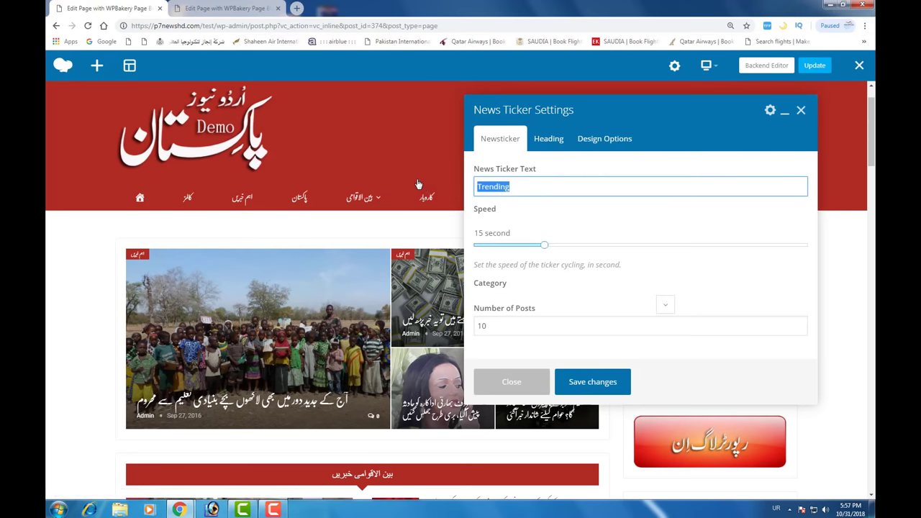
type("ٹازہ ترین")
left_click(505, 290)
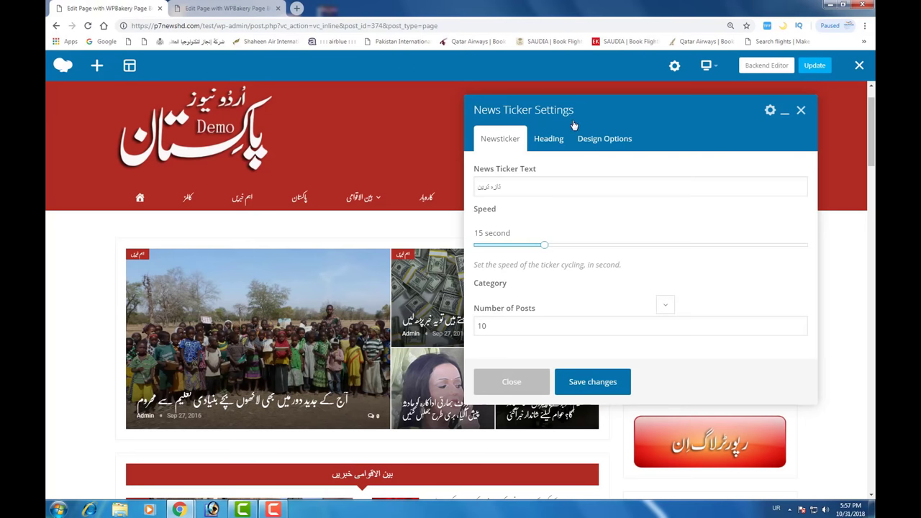
Set the ticker's heading title to تازہ ترین as well, save the changes and close its settings
left_click(556, 138)
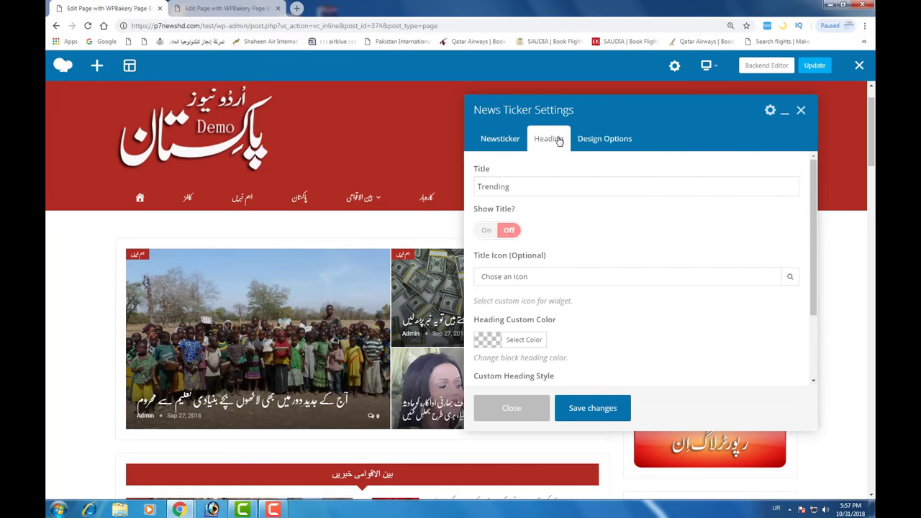
left_click(506, 139)
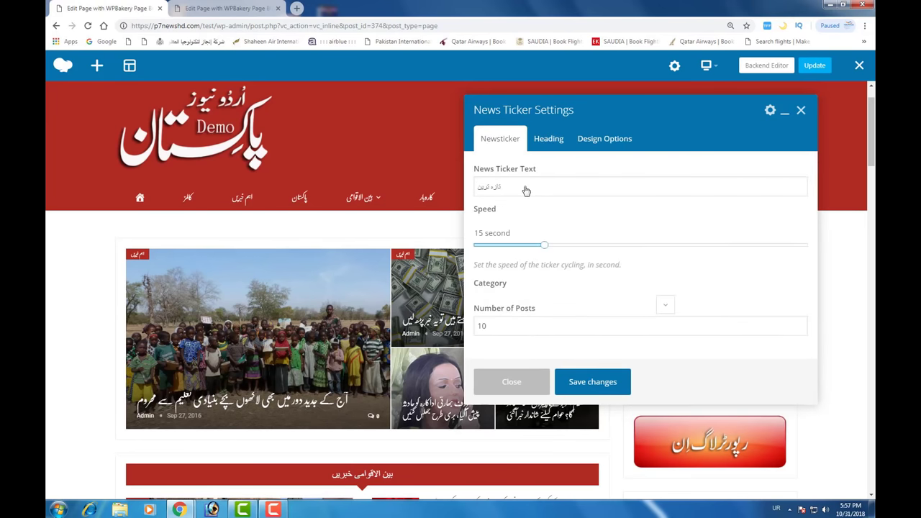
left_click(526, 193)
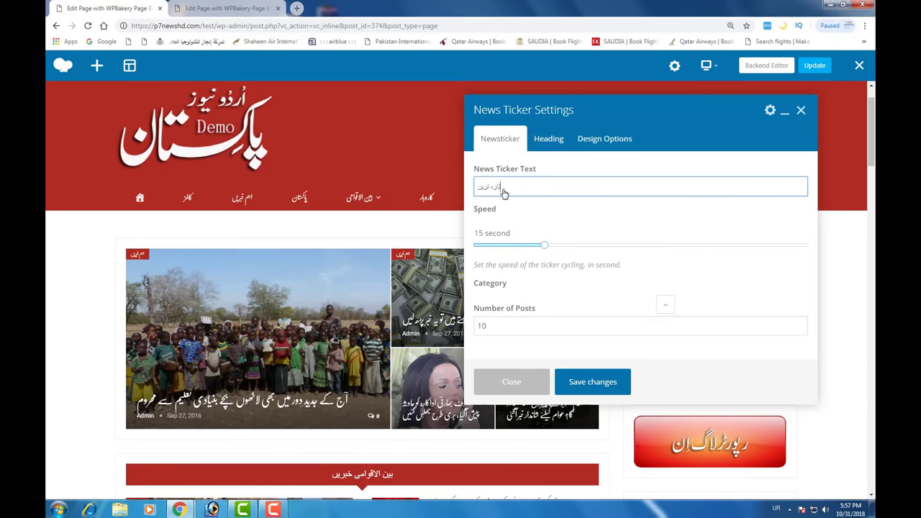
left_click_drag(504, 193, 478, 194)
left_click(559, 143)
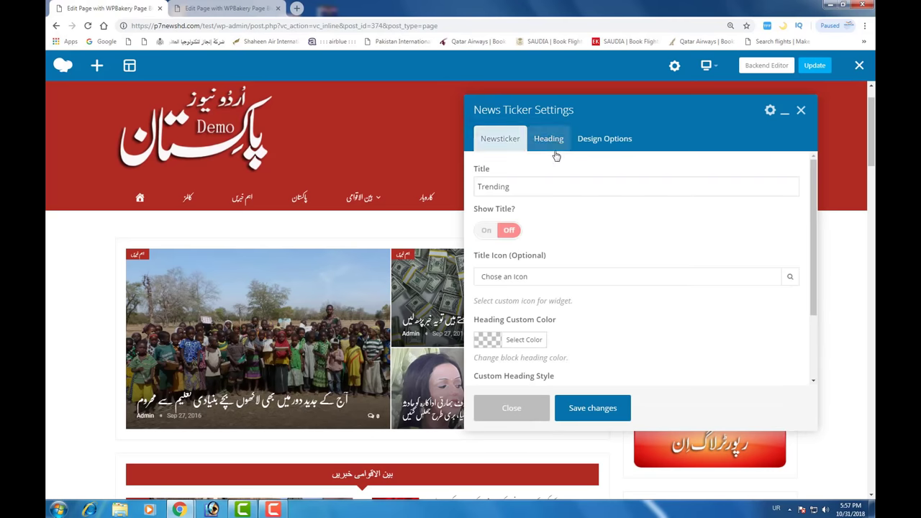
left_click(533, 190)
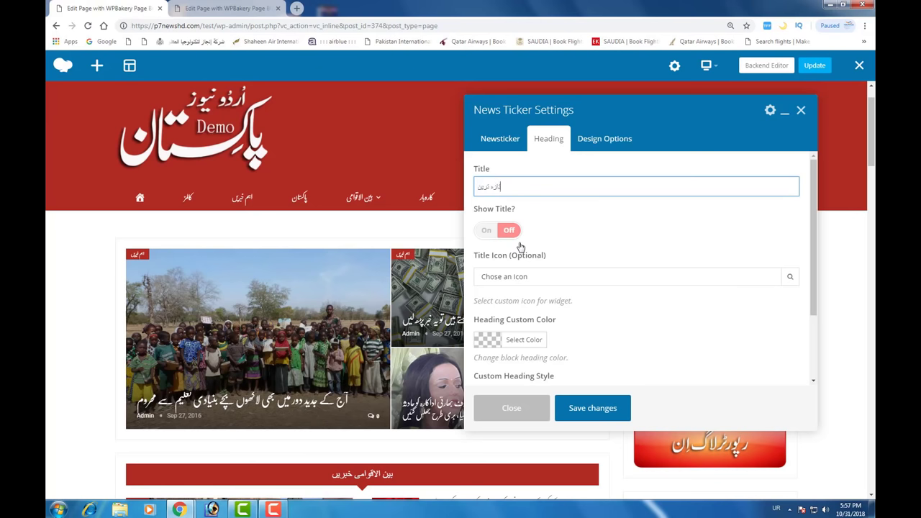
left_click(587, 408)
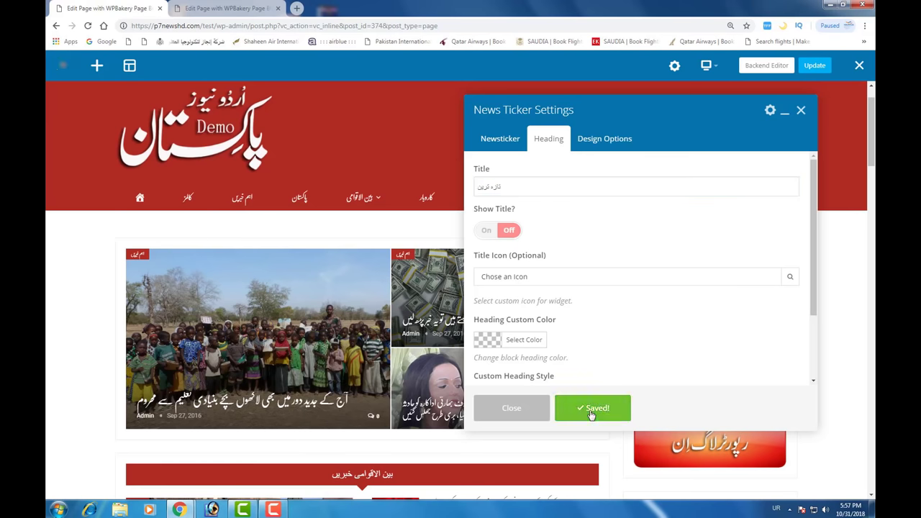
left_click(528, 412)
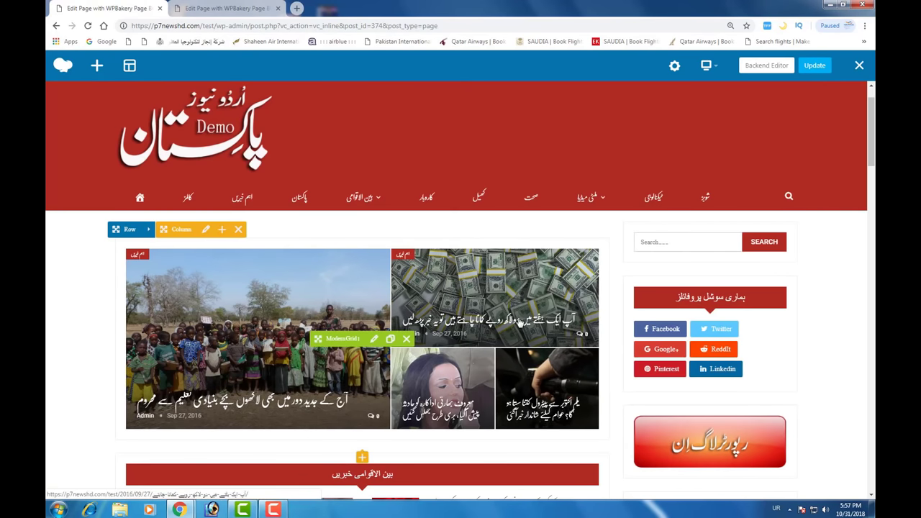
Delete the News Ticker placed below the شوبز section at the end of the homepage
scroll(519, 322, "down", 8)
scroll(520, 322, "down", 10)
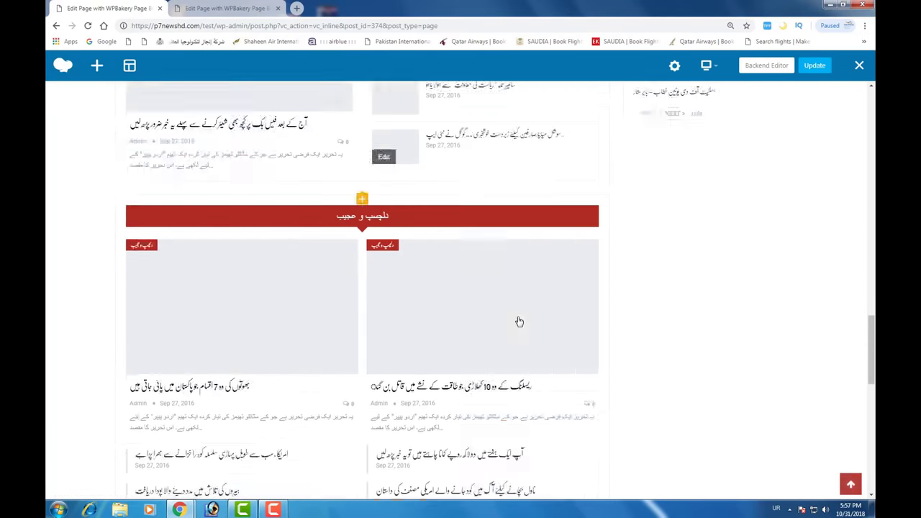
scroll(520, 322, "down", 2)
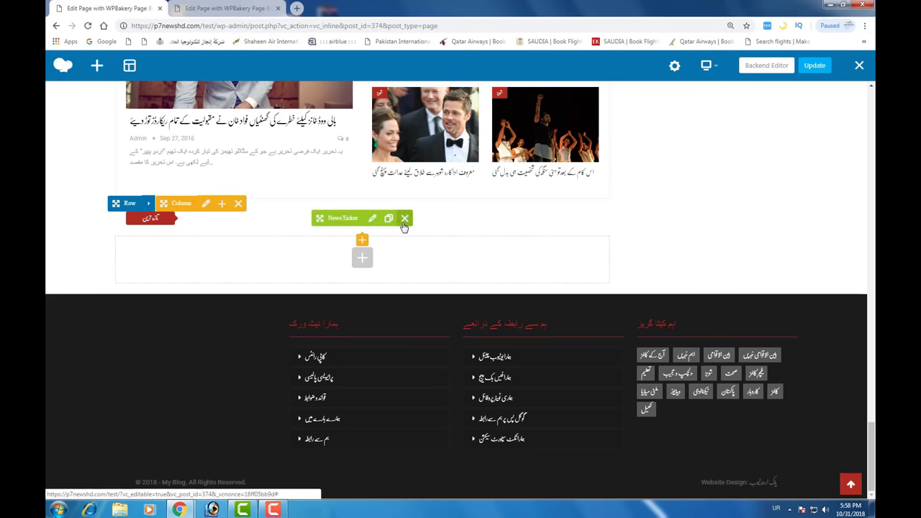
left_click(404, 219)
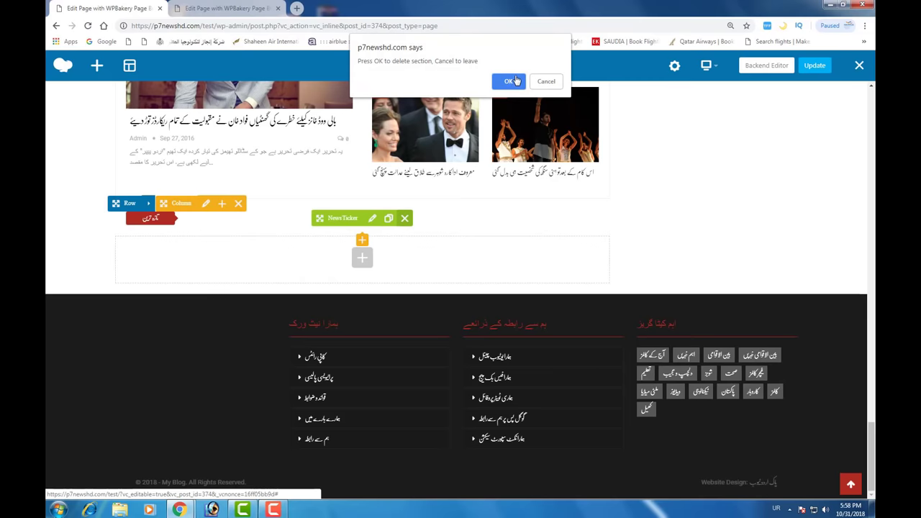
left_click(515, 80)
Add a News Ticker element between the featured stories grid and the بین الاقوامی خبریں section
scroll(576, 230, "up", 3)
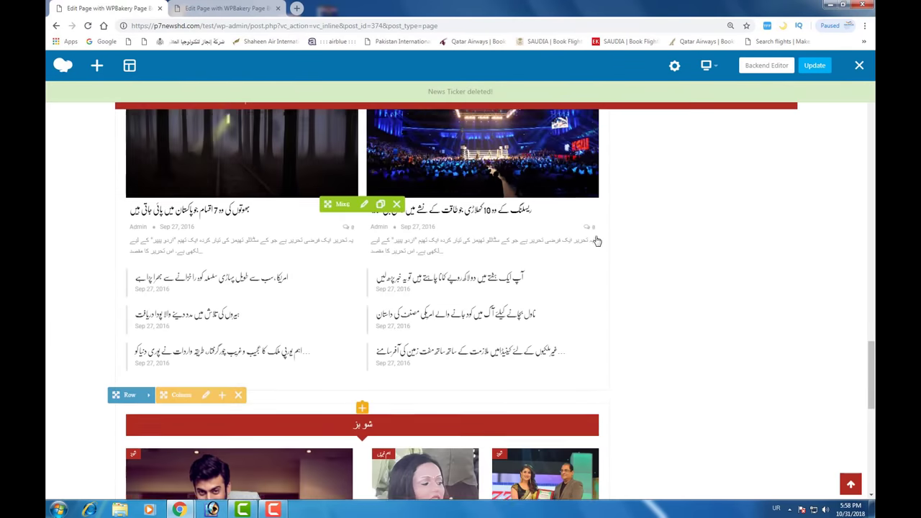
scroll(597, 241, "up", 15)
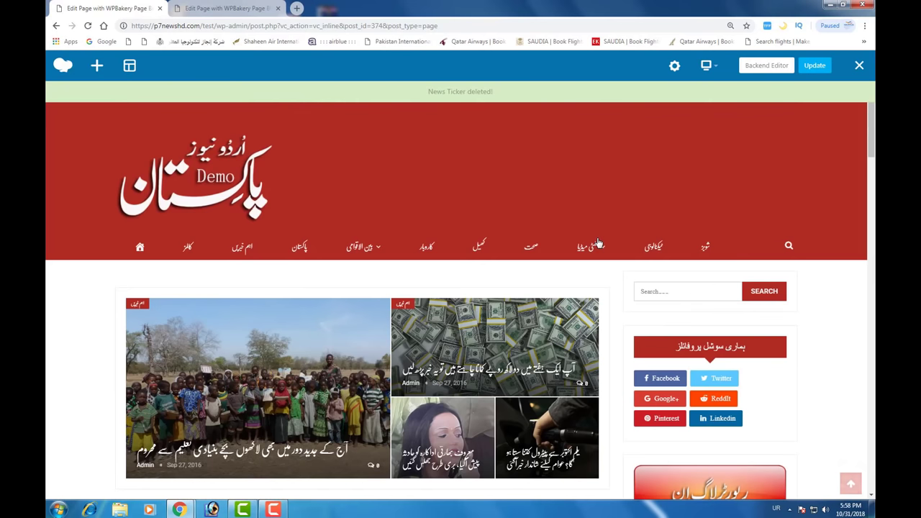
mouse_move(577, 236)
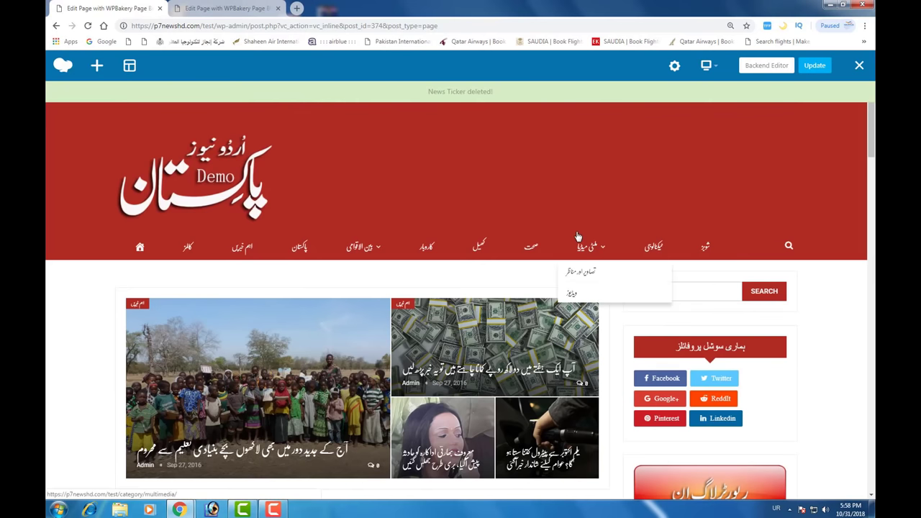
scroll(362, 360, "down", 3)
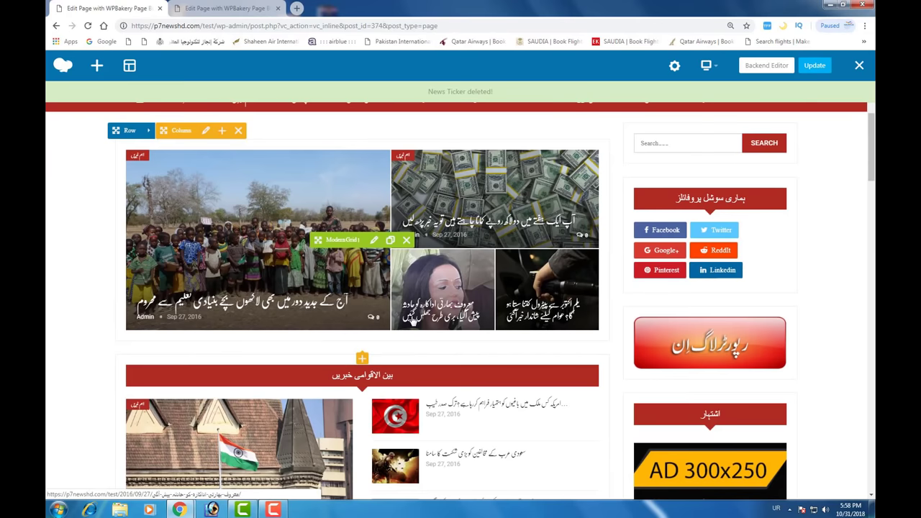
left_click(361, 360)
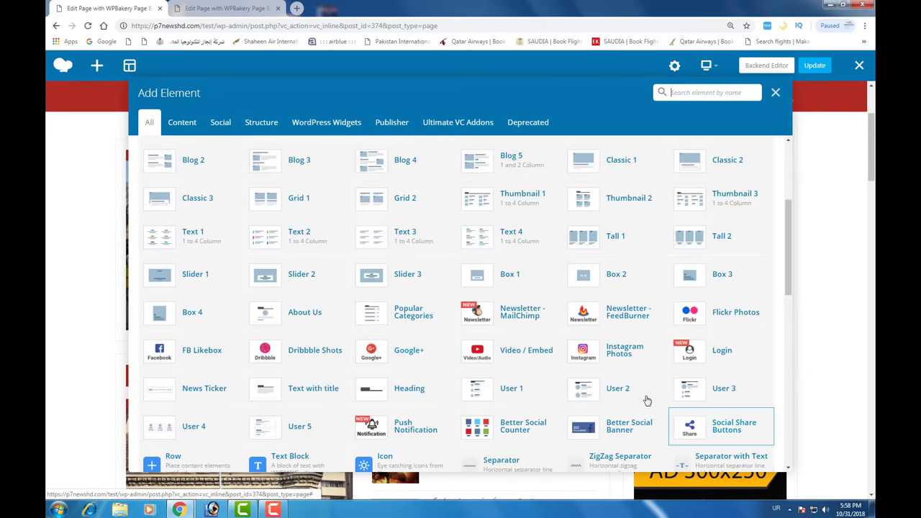
left_click(189, 398)
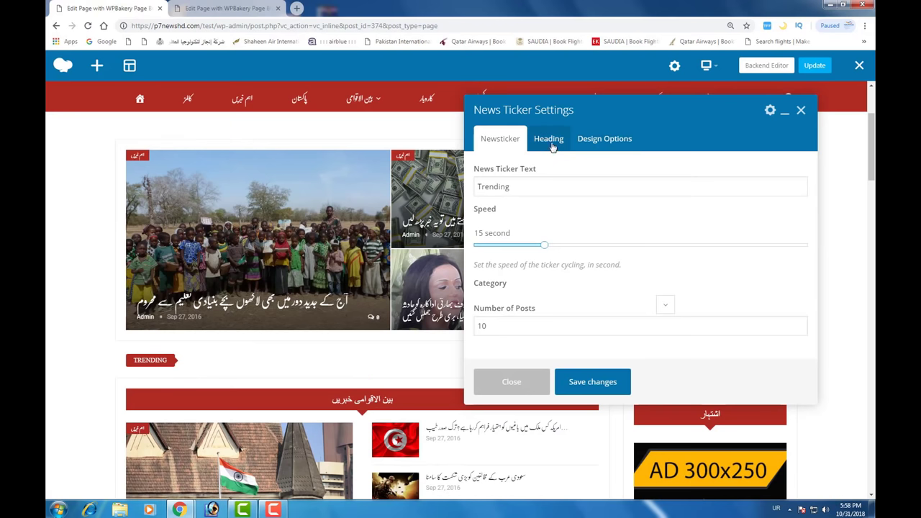
Set the heading title of the new News Ticker to تازہ ترین and save the changes
left_click(551, 142)
double_click(534, 193)
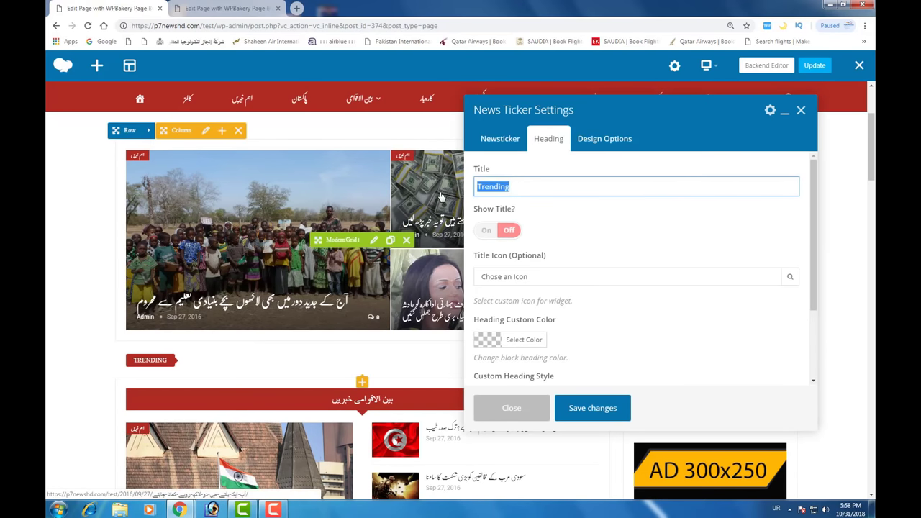
type("ل")
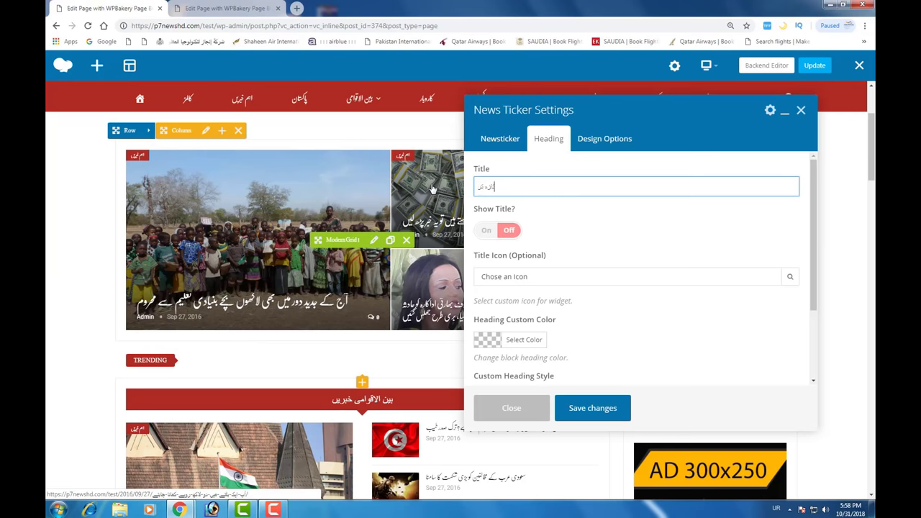
left_click(580, 407)
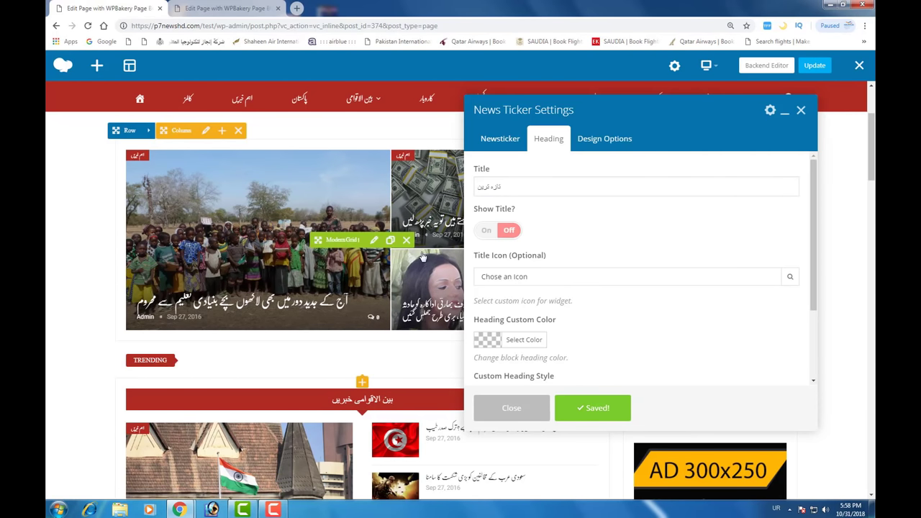
Set the News Ticker Text of the ticker below the featured grid to تازہ ترین
left_click(498, 141)
left_click_drag(513, 189, 455, 196)
type("ت")
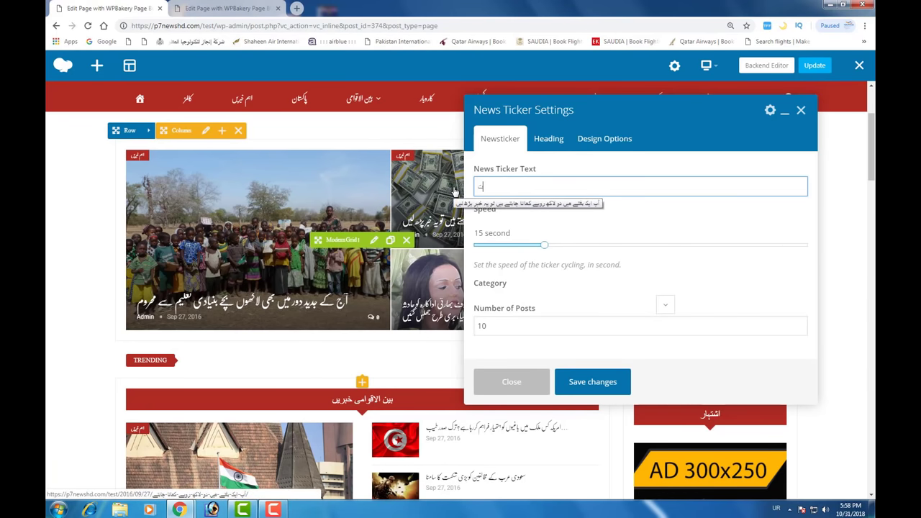
type("ازہ ترین")
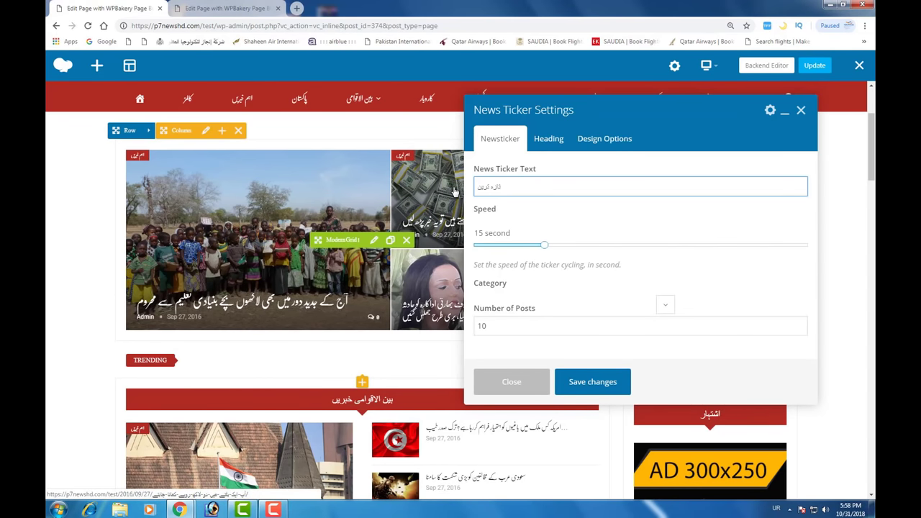
Review the ticker's heading settings, title icon choices, custom heading style, design options and ticker category setting
left_click(550, 144)
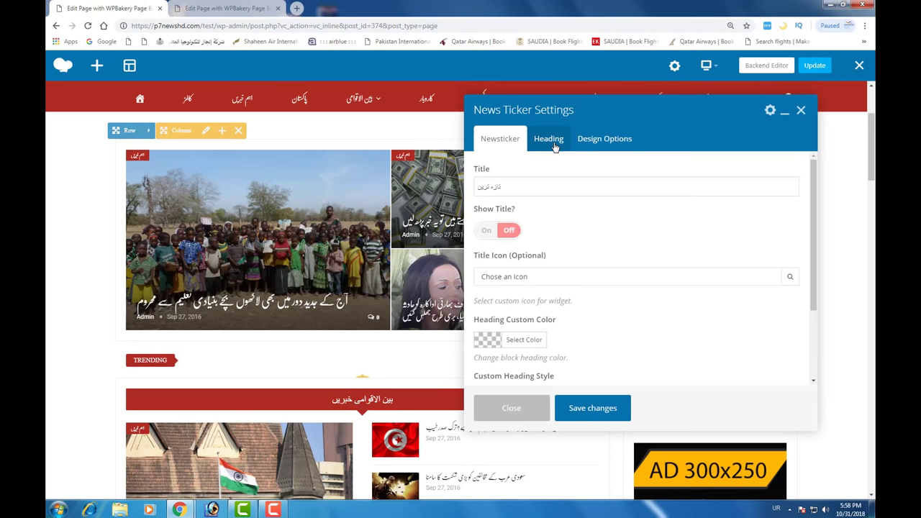
scroll(526, 279, "down", 3)
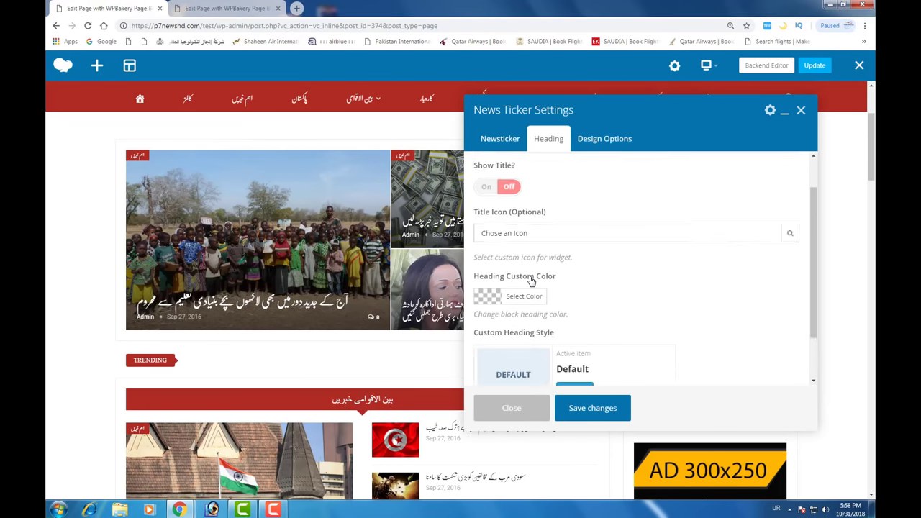
scroll(615, 310, "up", 3)
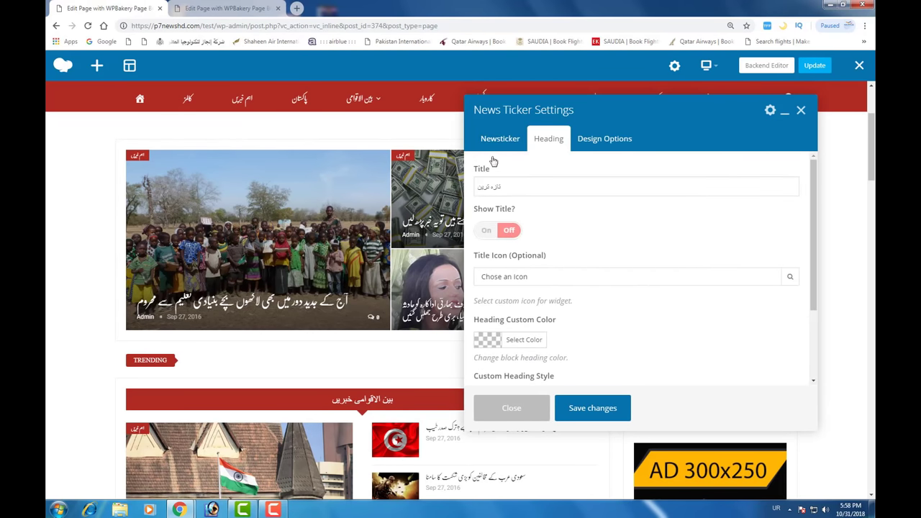
left_click(511, 141)
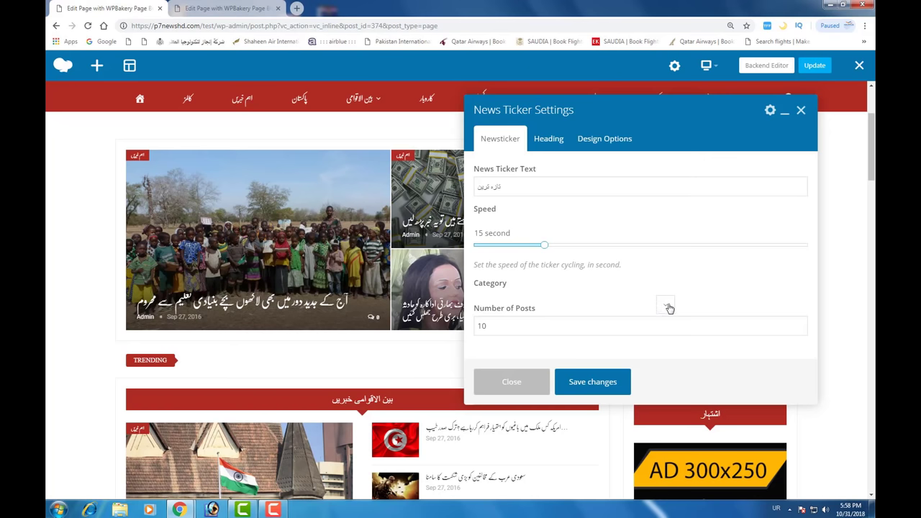
left_click(547, 138)
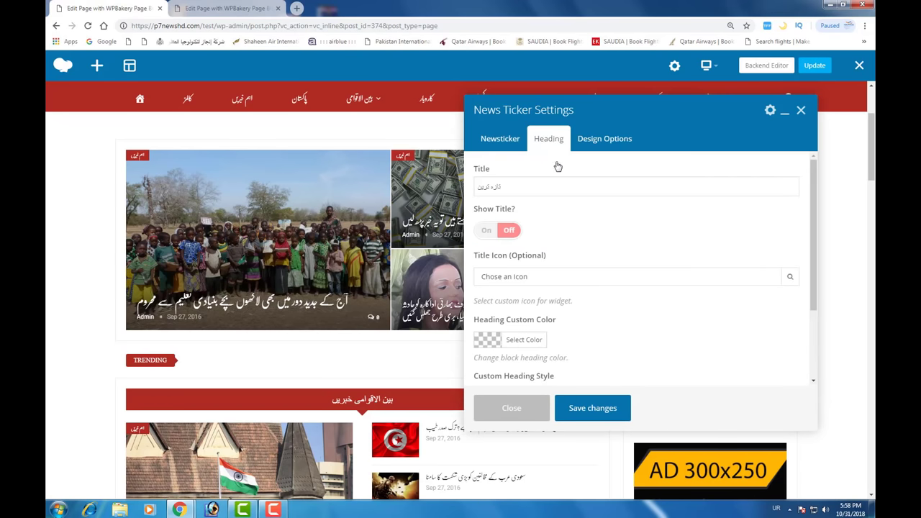
left_click(589, 281)
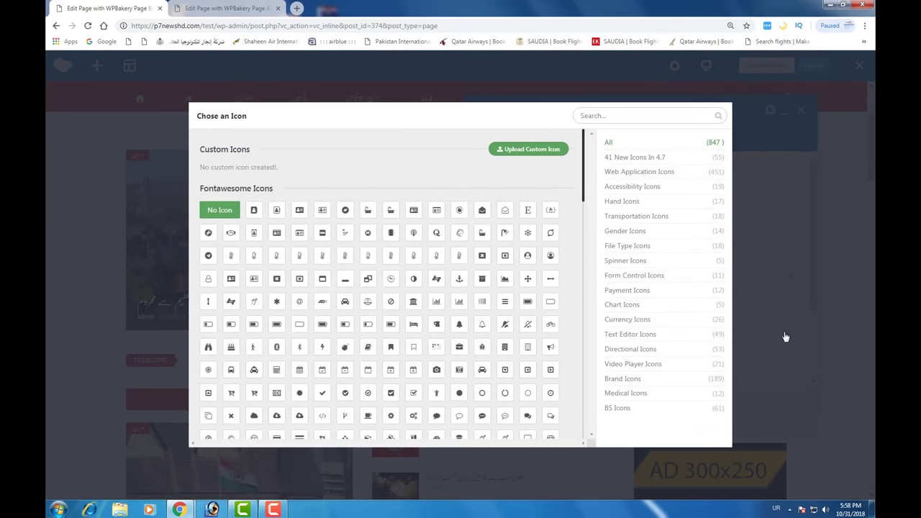
left_click(779, 327)
scroll(623, 333, "down", 2)
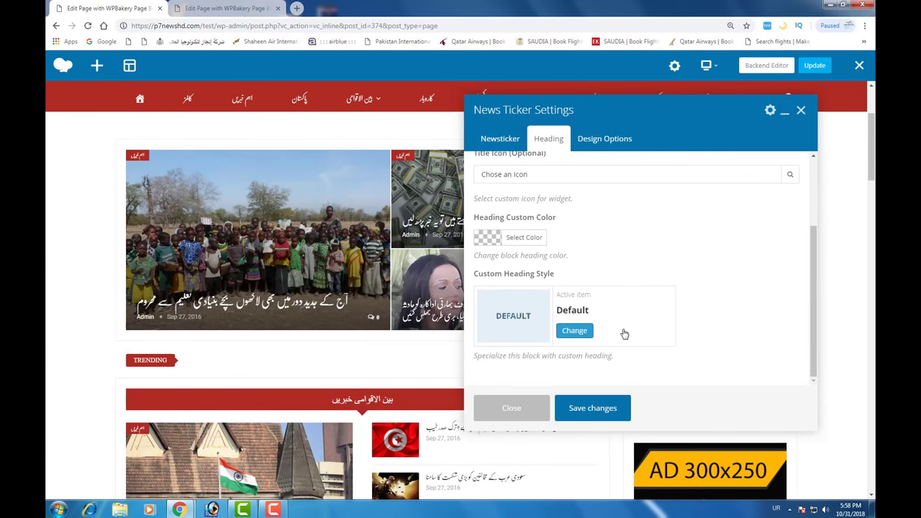
scroll(625, 333, "up", 1)
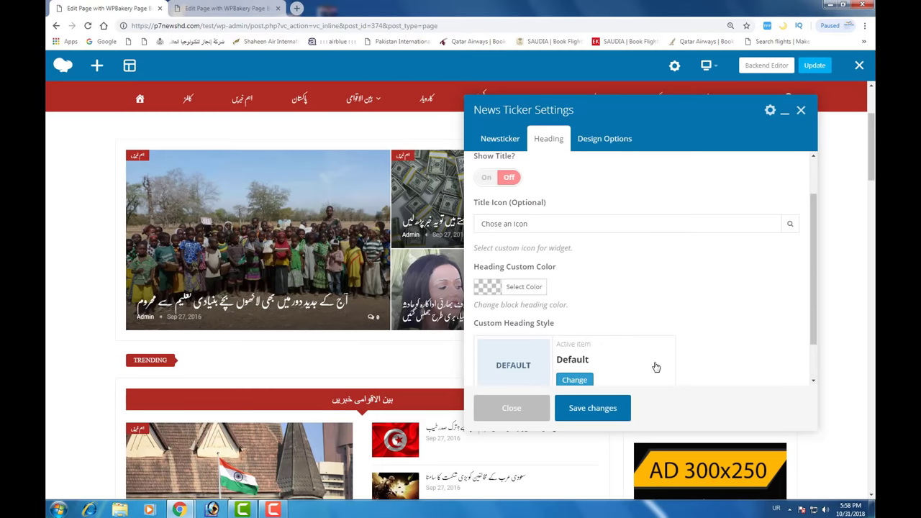
scroll(638, 343, "up", 1)
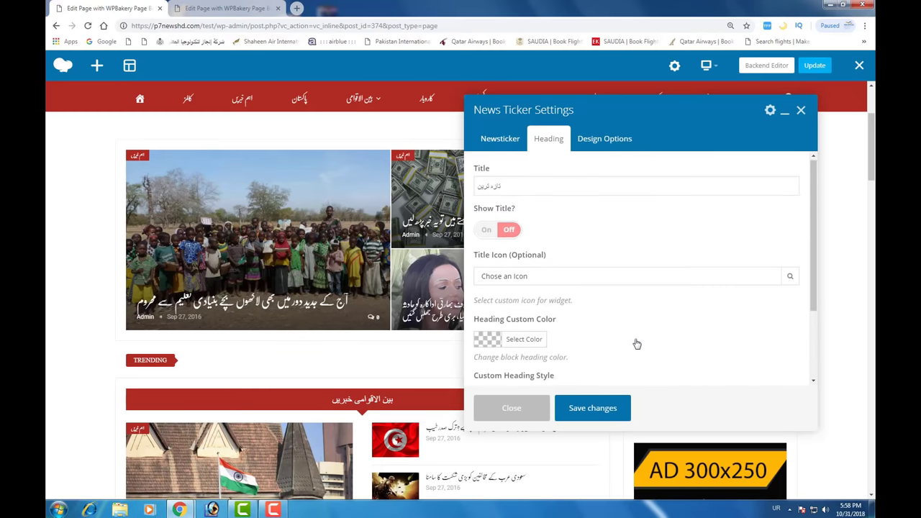
left_click(604, 138)
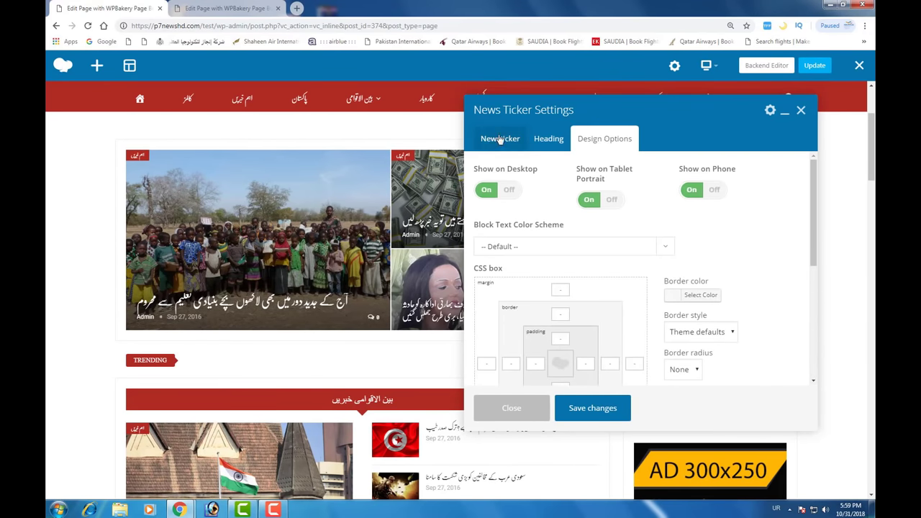
left_click(500, 139)
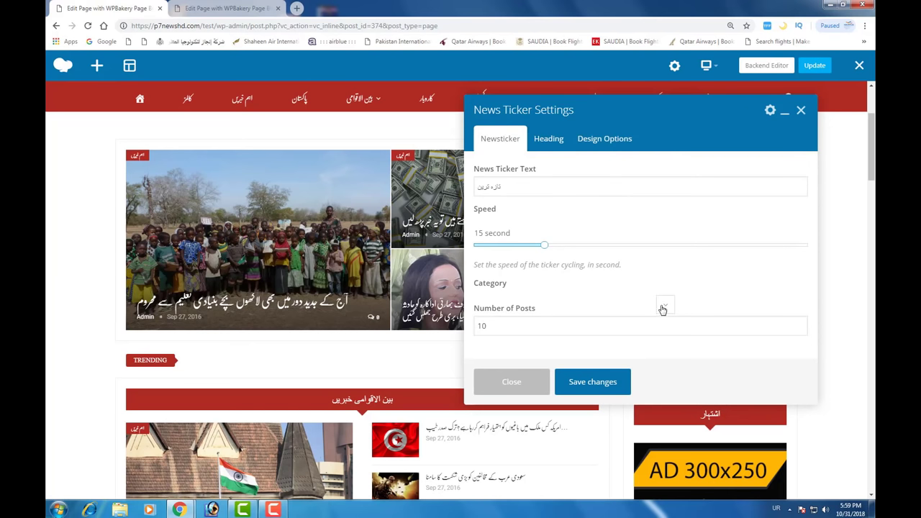
Save the settings of the news ticker below the featured stories grid and close its settings window
left_click(593, 382)
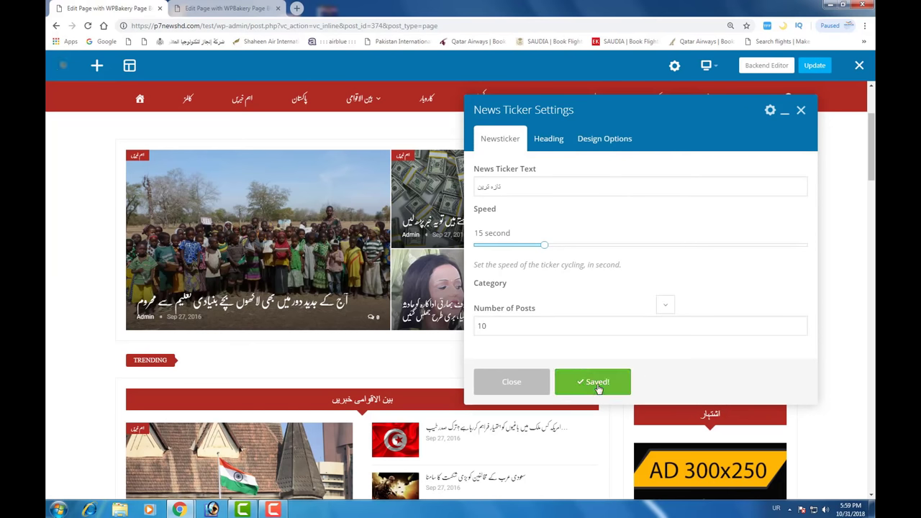
left_click(507, 382)
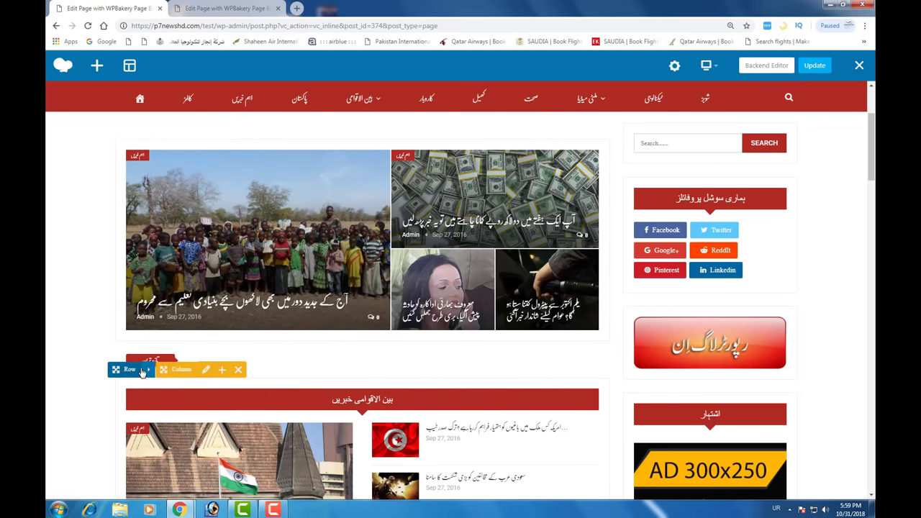
Try placing the بین الاقوامی خبریں row above the featured stories row, and restore the original row order
left_click_drag(142, 371, 138, 169)
scroll(383, 286, "up", 2)
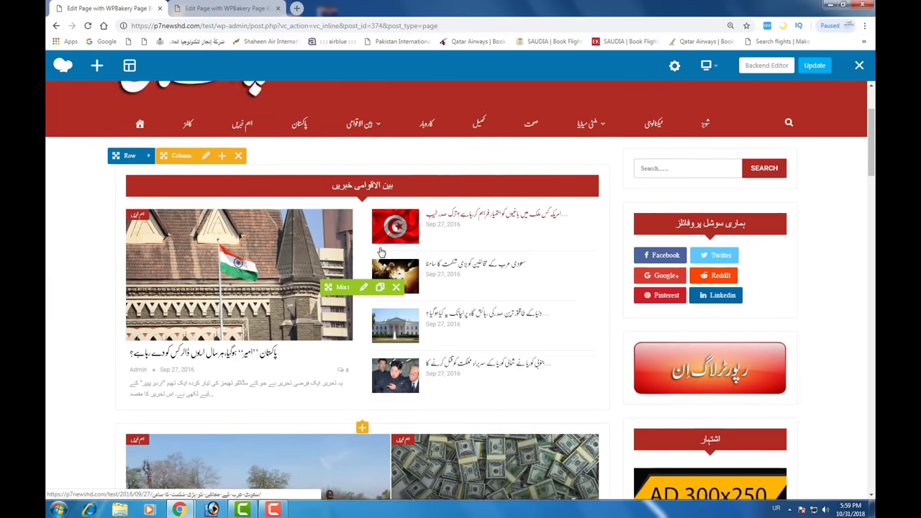
scroll(383, 287, "down", 3)
scroll(383, 287, "down", 2)
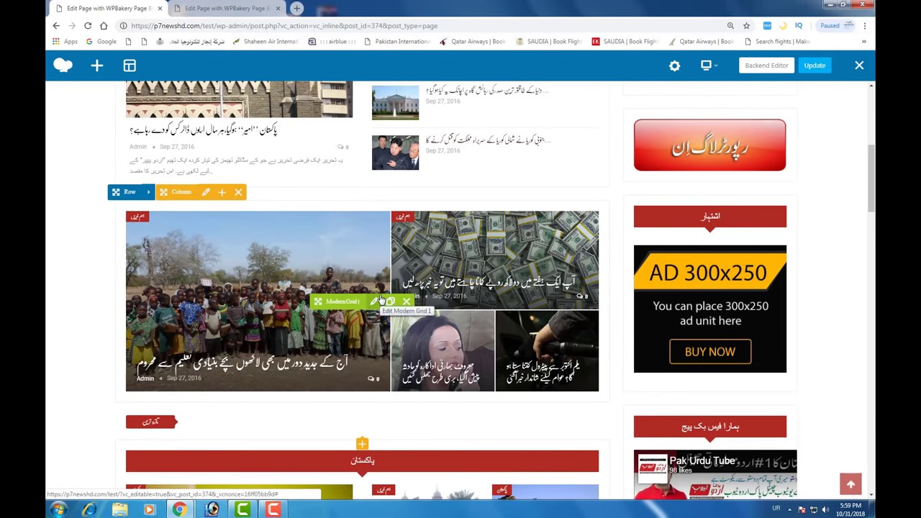
scroll(143, 192, "up", 3)
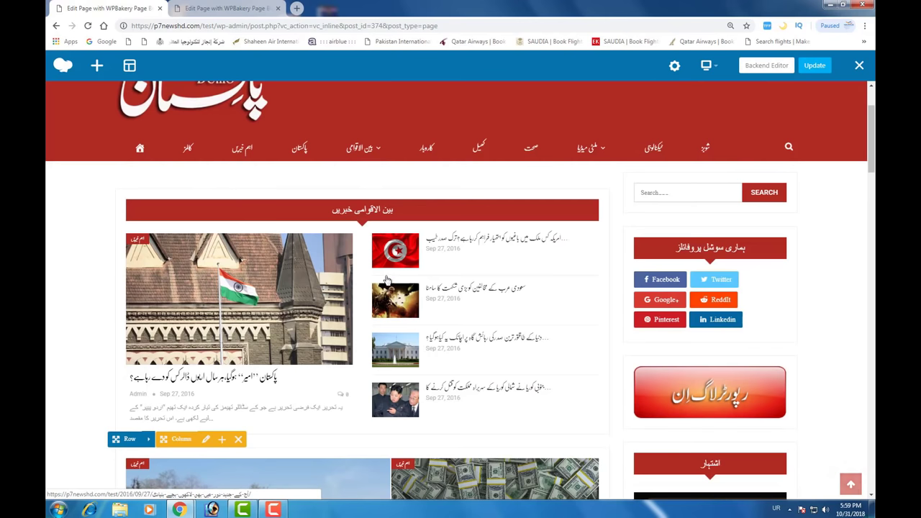
left_click_drag(142, 265, 144, 463)
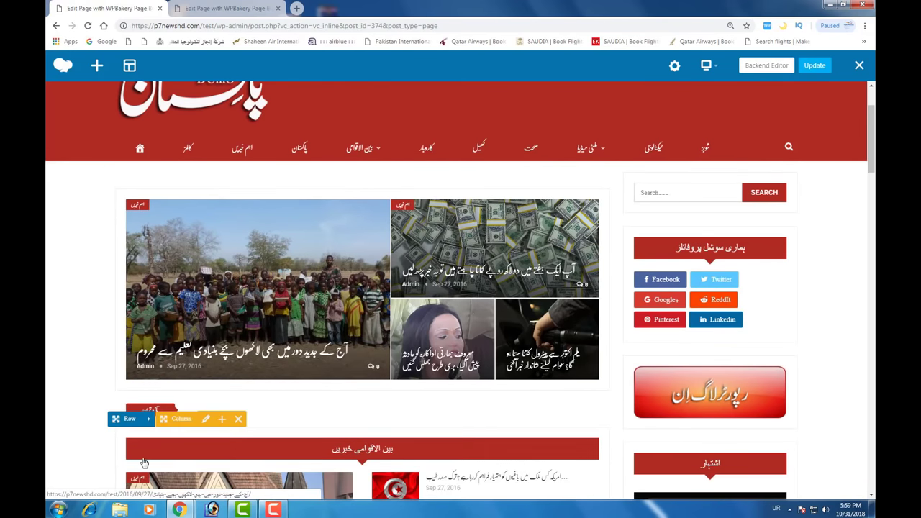
Move the News Ticker element above the featured stories grid and update the page
scroll(194, 268, "down", 3)
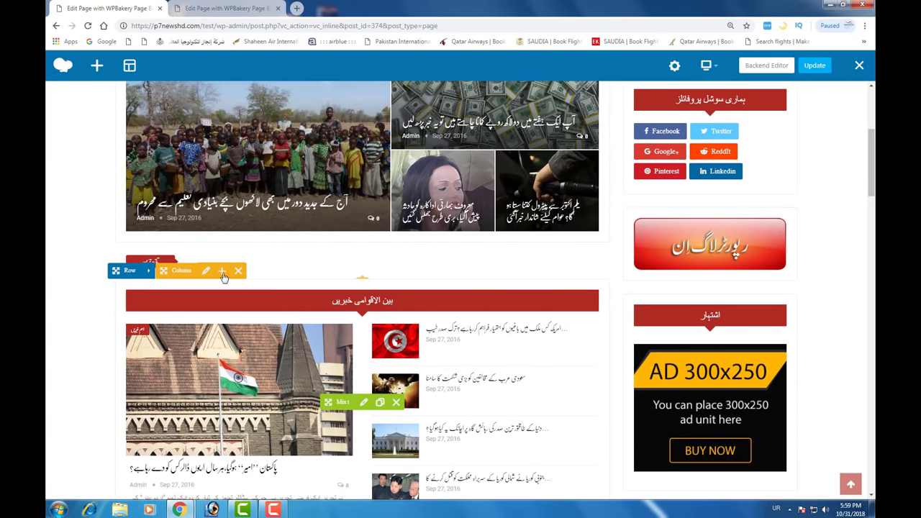
scroll(194, 268, "up", 1)
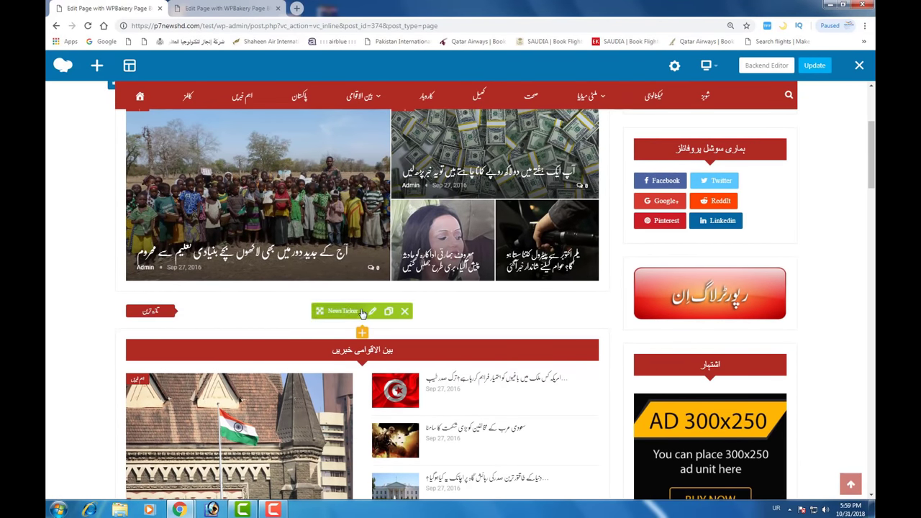
left_click_drag(357, 314, 216, 193)
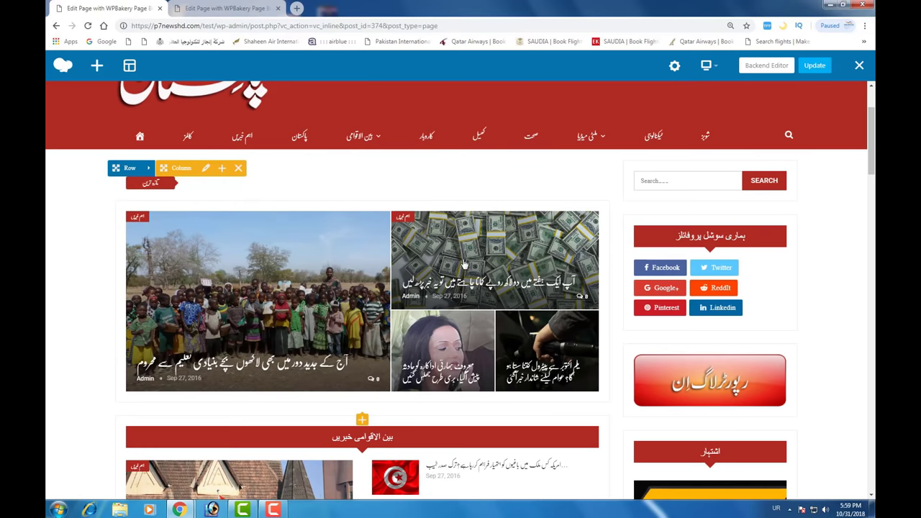
left_click(813, 66)
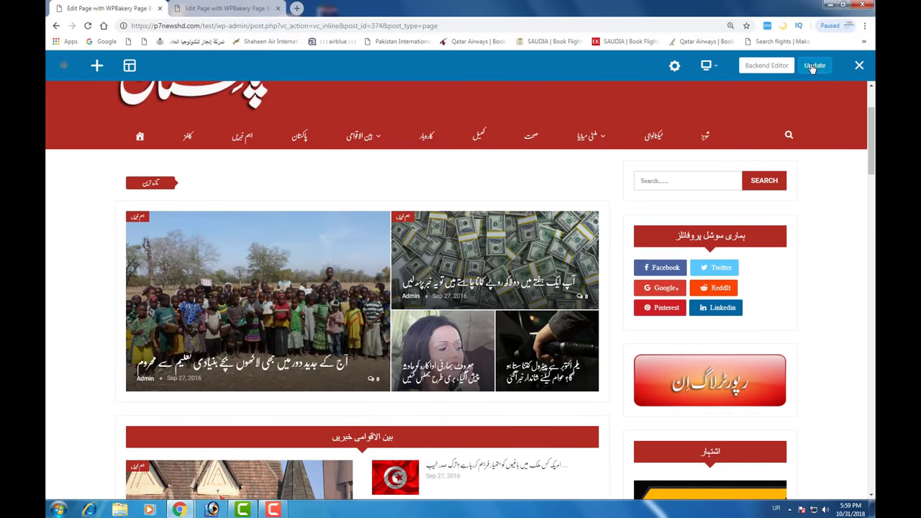
mouse_move(214, 193)
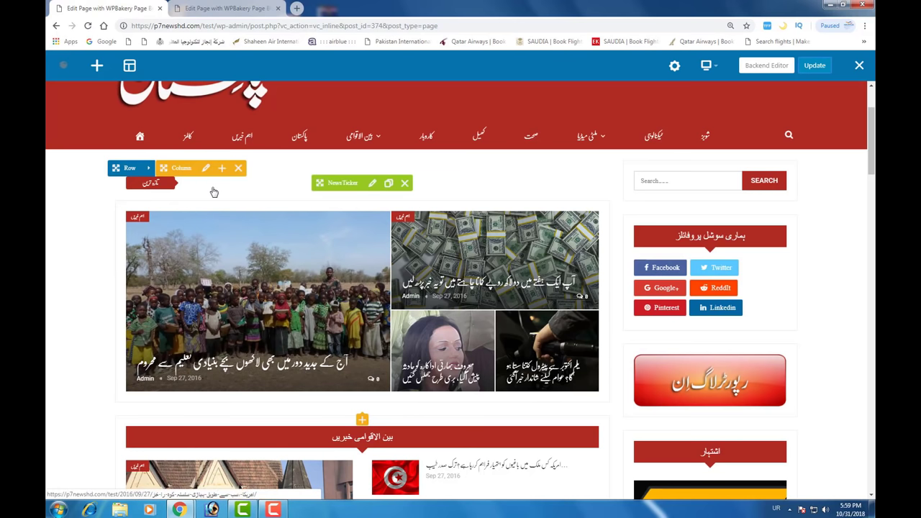
left_click(816, 67)
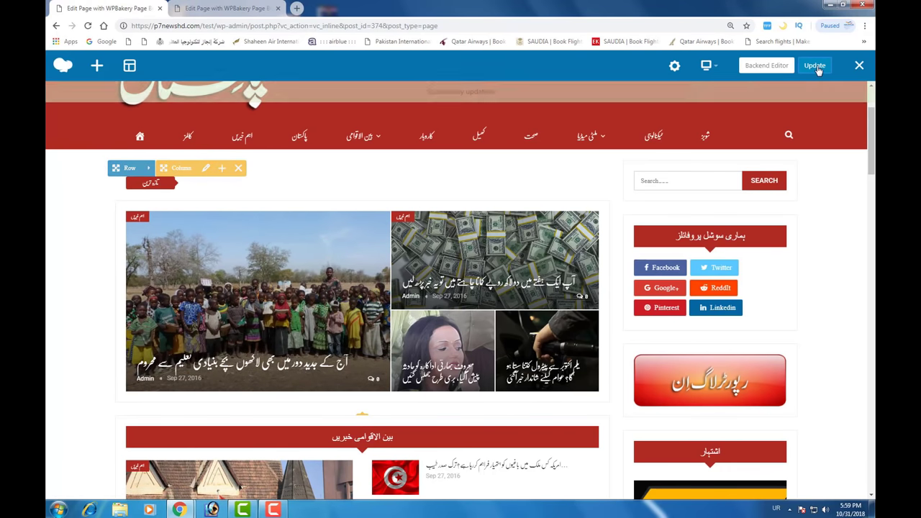
Load the live homepage at p7newshd.com/test/ in the second browser tab and check the ticker above the featured stories
left_click(216, 9)
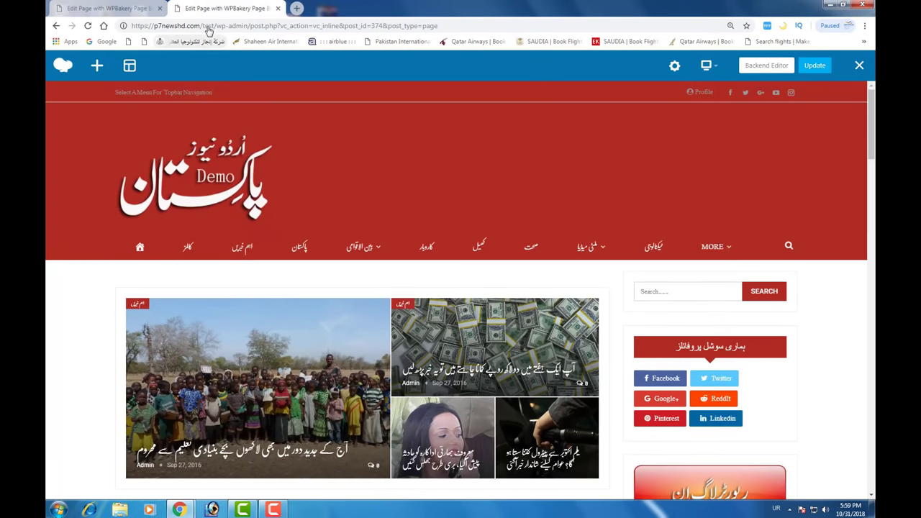
left_click_drag(205, 26, 872, 113)
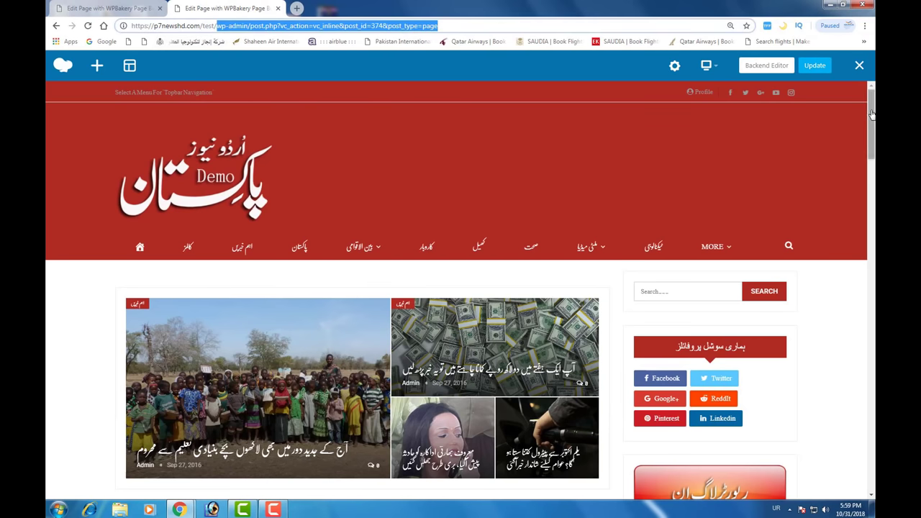
key("BackSpace")
key("Return")
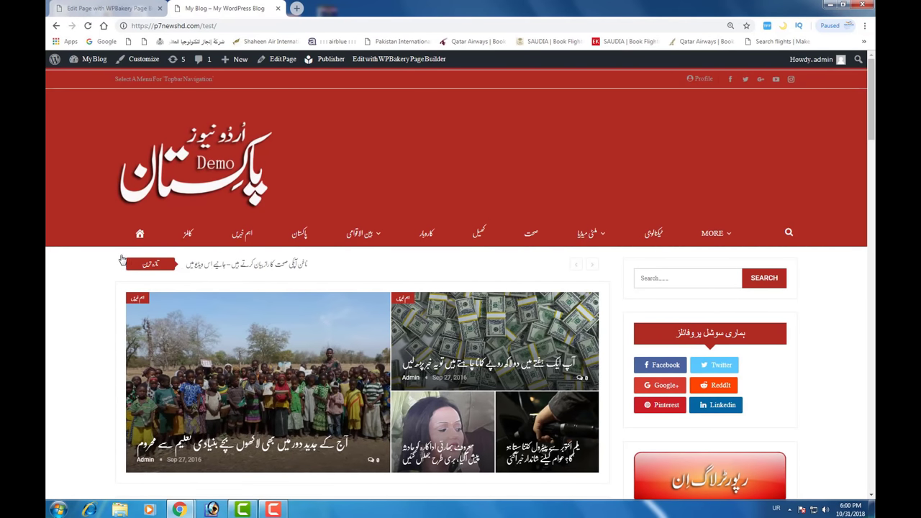
left_click_drag(121, 259, 358, 281)
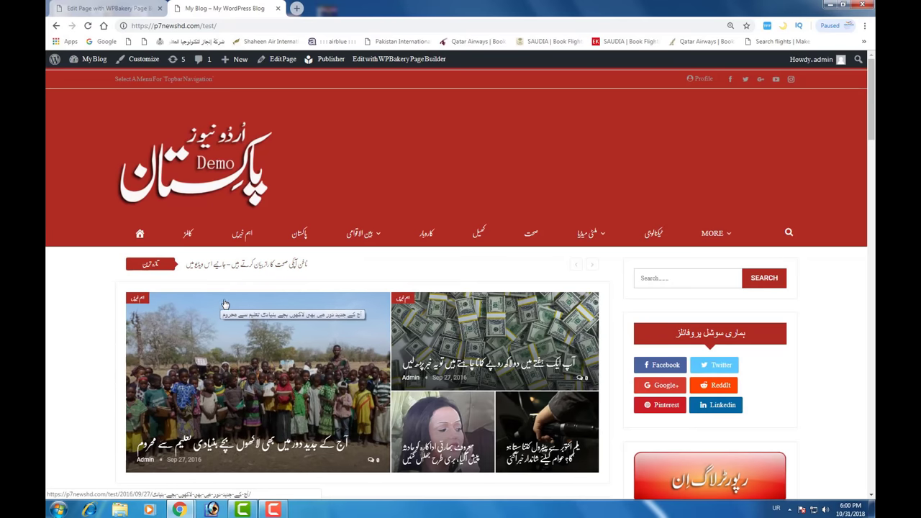
scroll(523, 359, "down", 2)
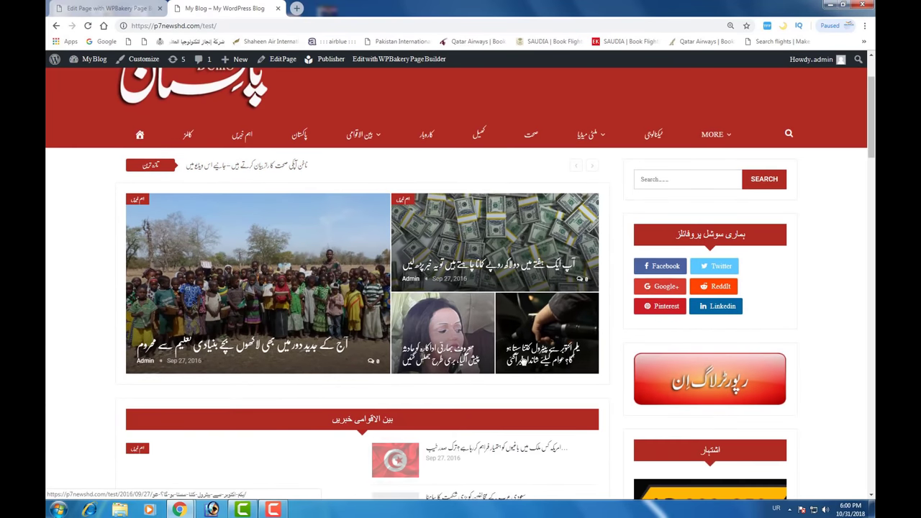
scroll(432, 288, "up", 2)
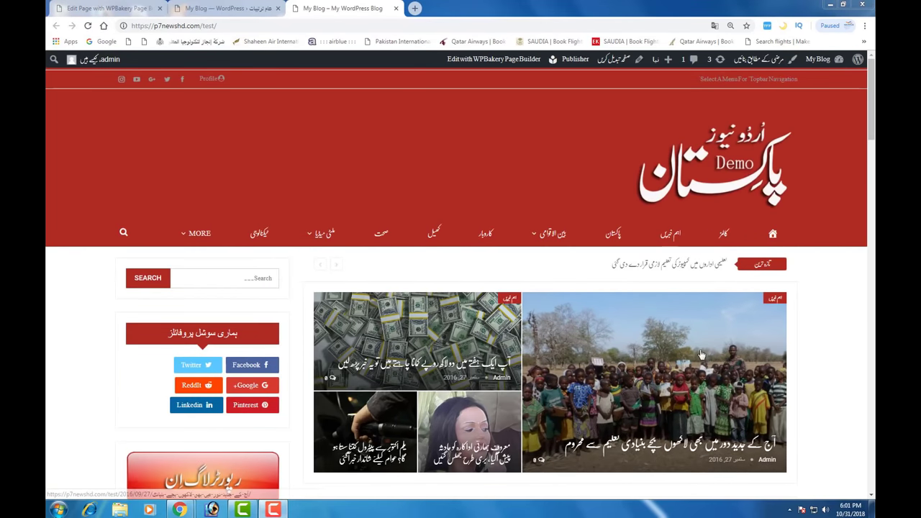
Review the right-to-left homepage from the header through the news sections to the footer, dismissing the Facebook notification
mouse_move(572, 241)
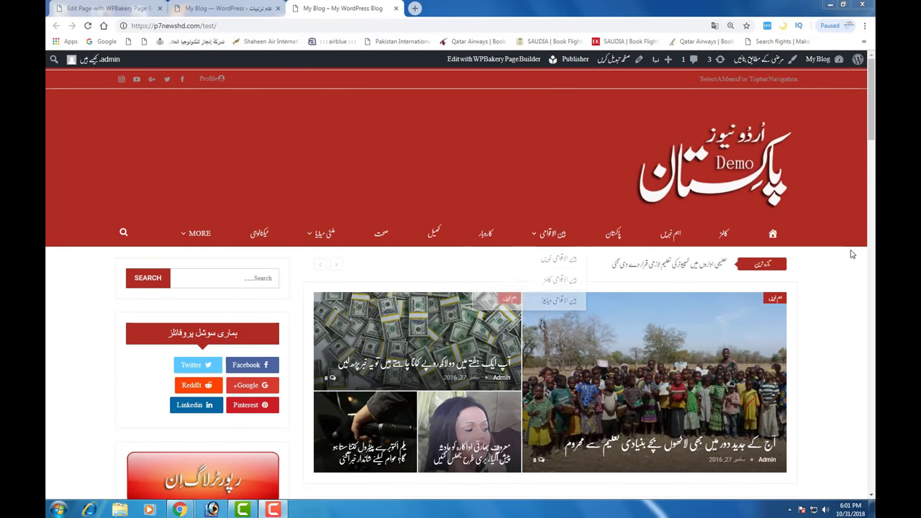
scroll(836, 272, "down", 3)
scroll(836, 272, "down", 4)
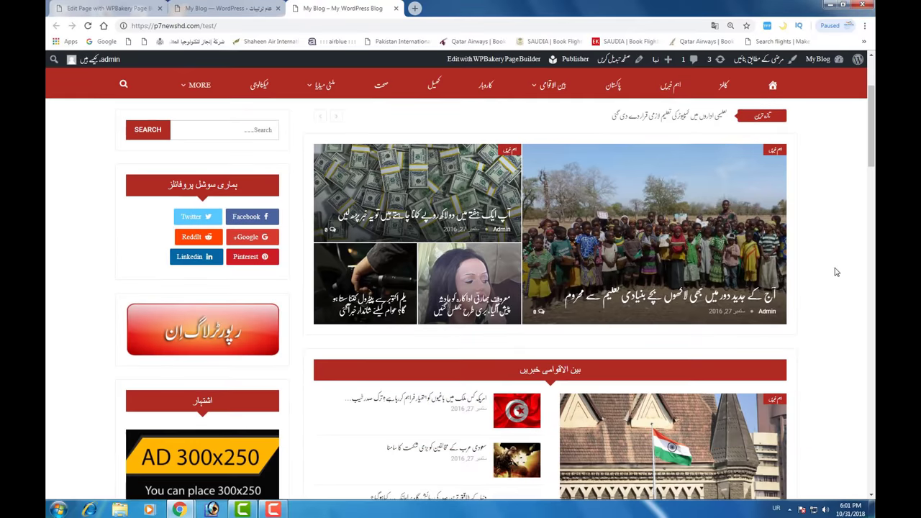
scroll(837, 272, "down", 4)
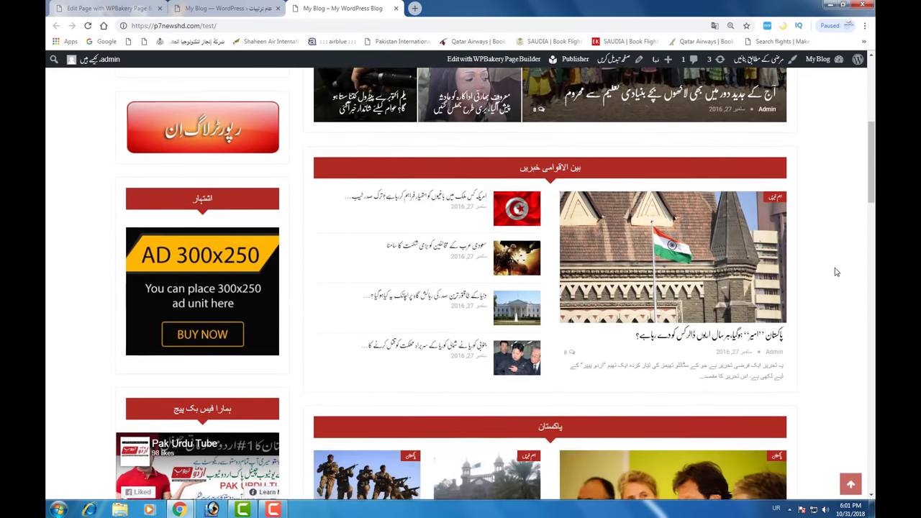
scroll(836, 272, "down", 4)
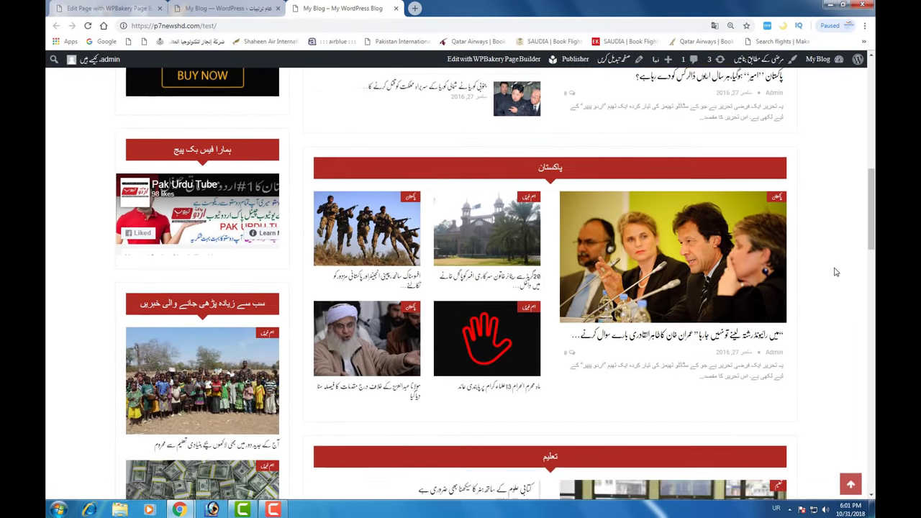
scroll(849, 216, "down", 4)
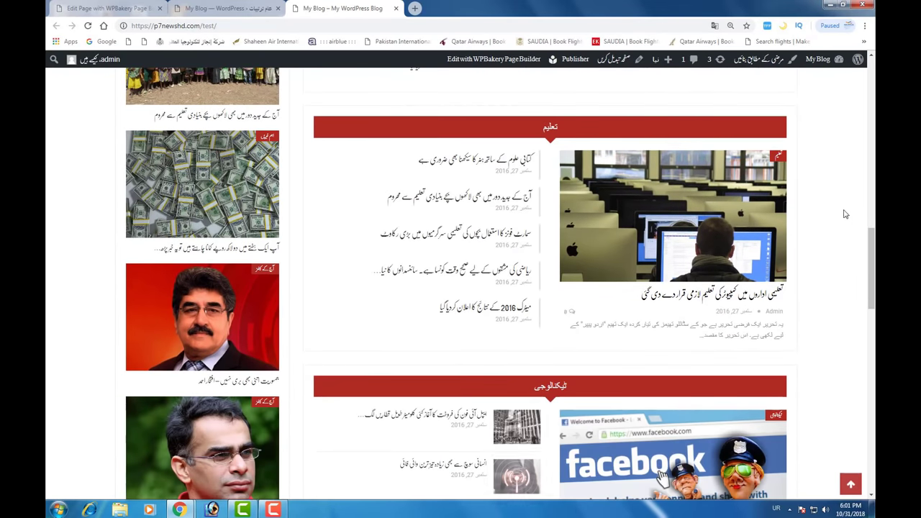
scroll(865, 277, "down", 5)
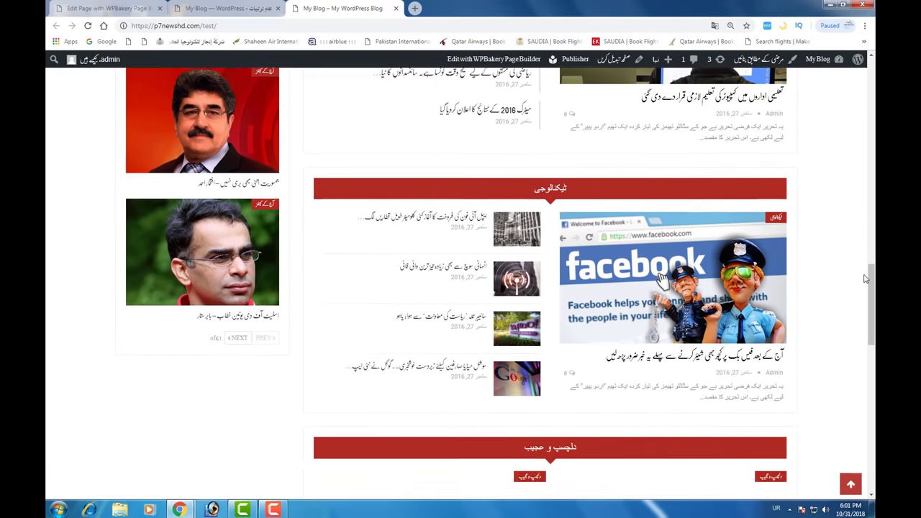
scroll(865, 279, "down", 5)
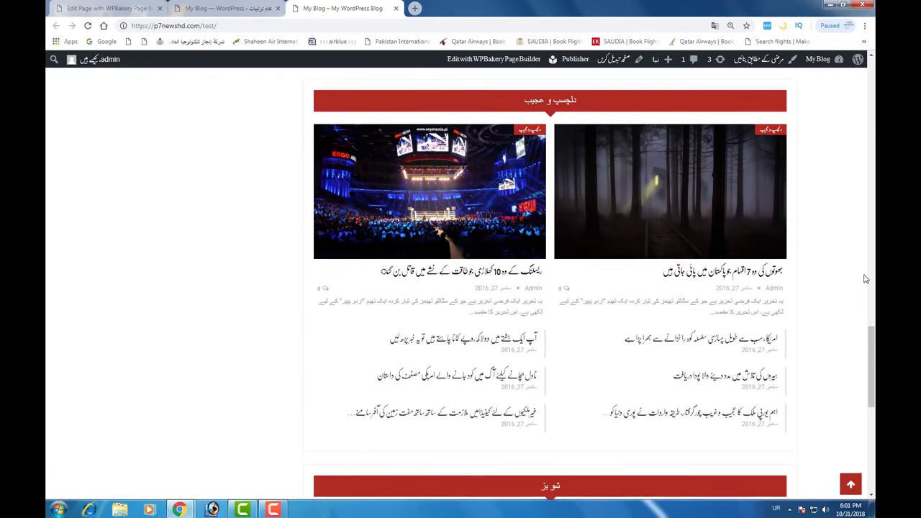
scroll(827, 274, "down", 3)
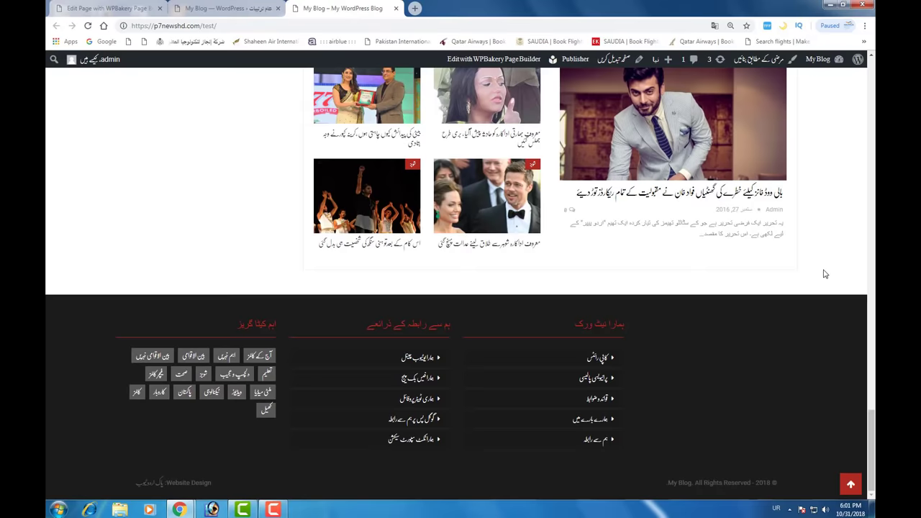
scroll(825, 273, "up", 11)
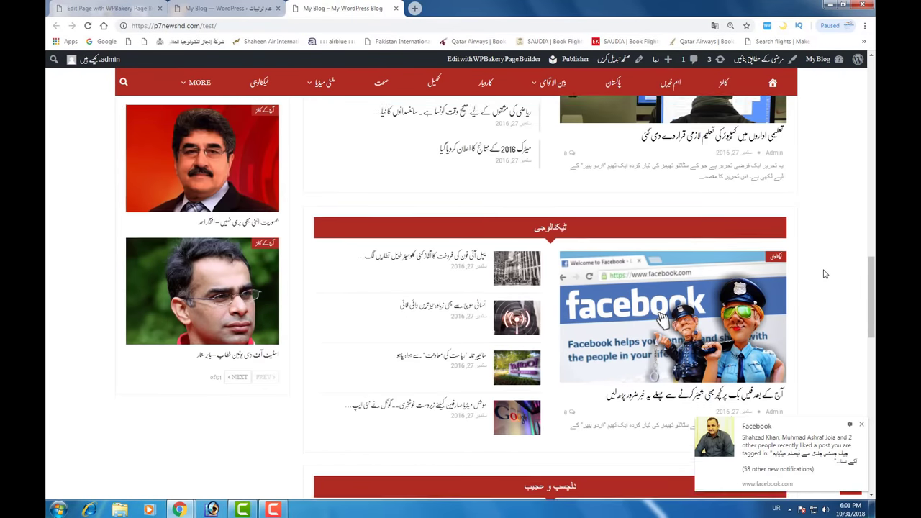
scroll(826, 274, "up", 4)
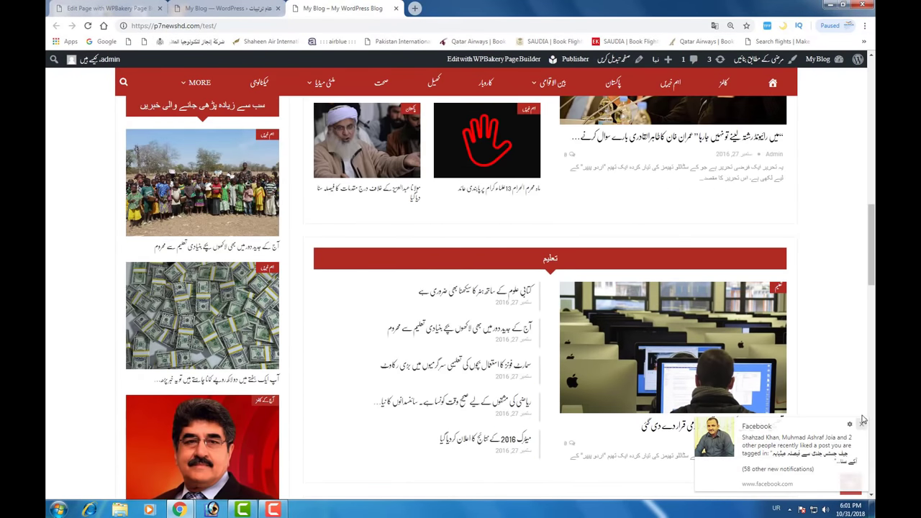
left_click(863, 426)
scroll(851, 349, "up", 10)
scroll(851, 348, "up", 4)
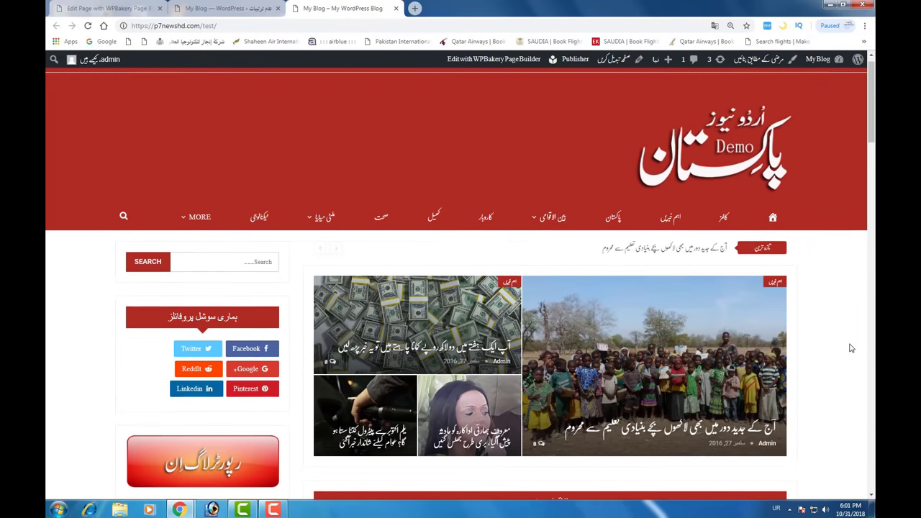